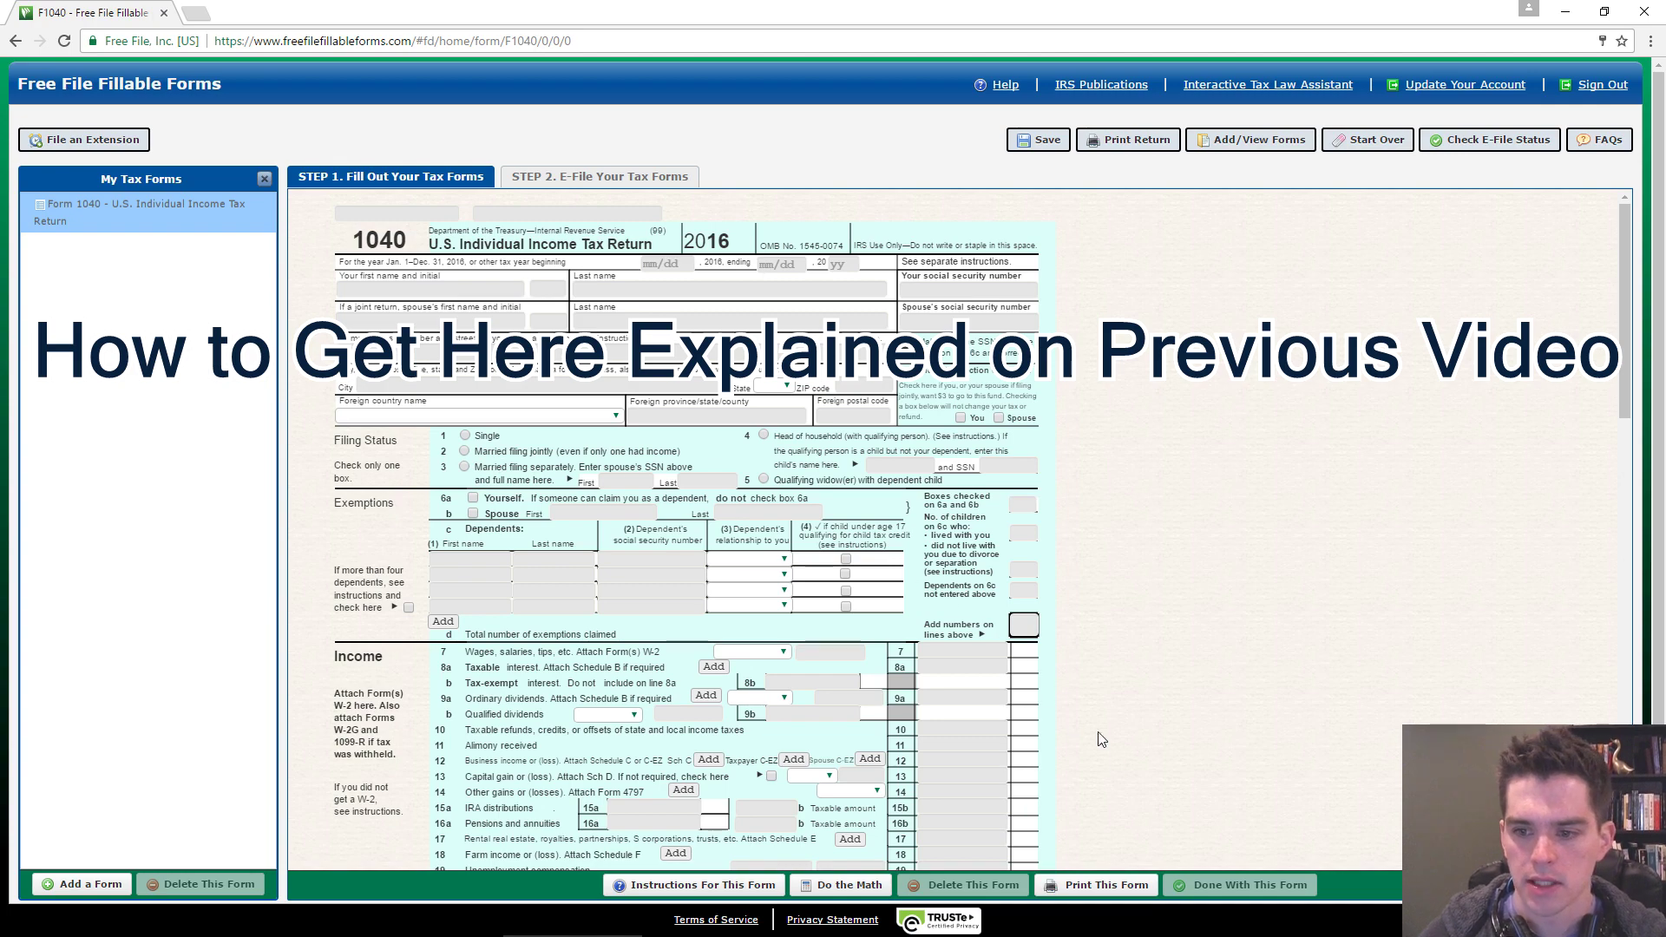
- File as married filing jointly and check Yourself and Spouse exemptions, recalculating the total to 2
{"action": "key", "text": "ctrl+plus"}
{"action": "key", "text": "ctrl+plus"}
{"action": "key", "text": "ctrl+plus"}
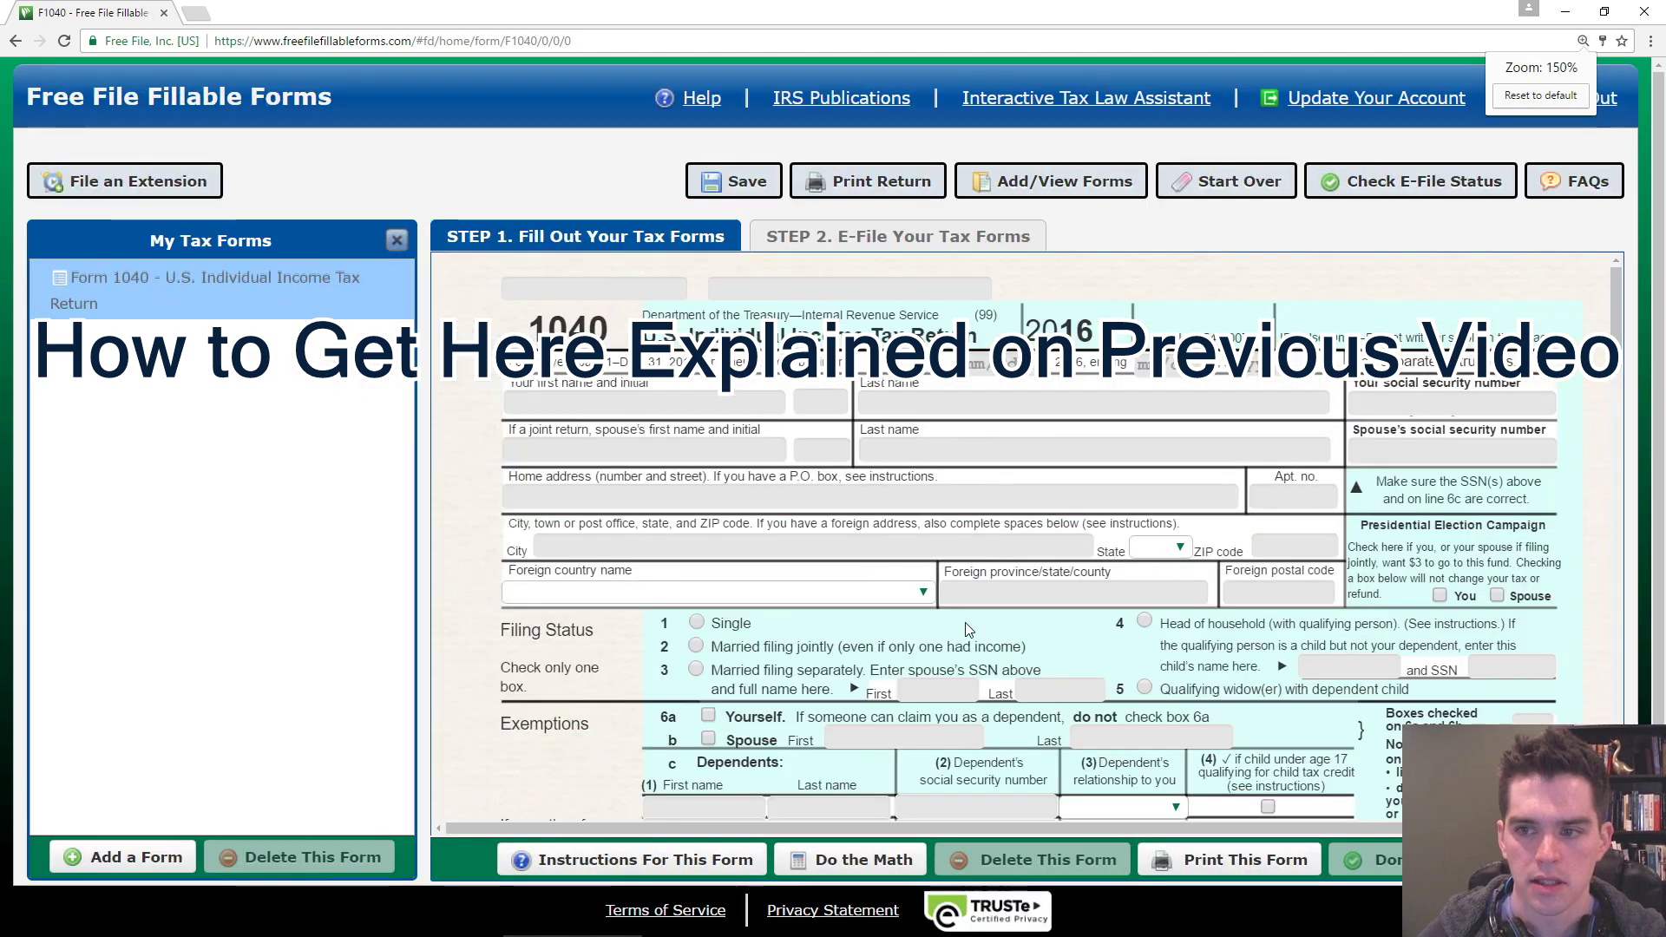
{"action": "left_click", "coordinate": [696, 647]}
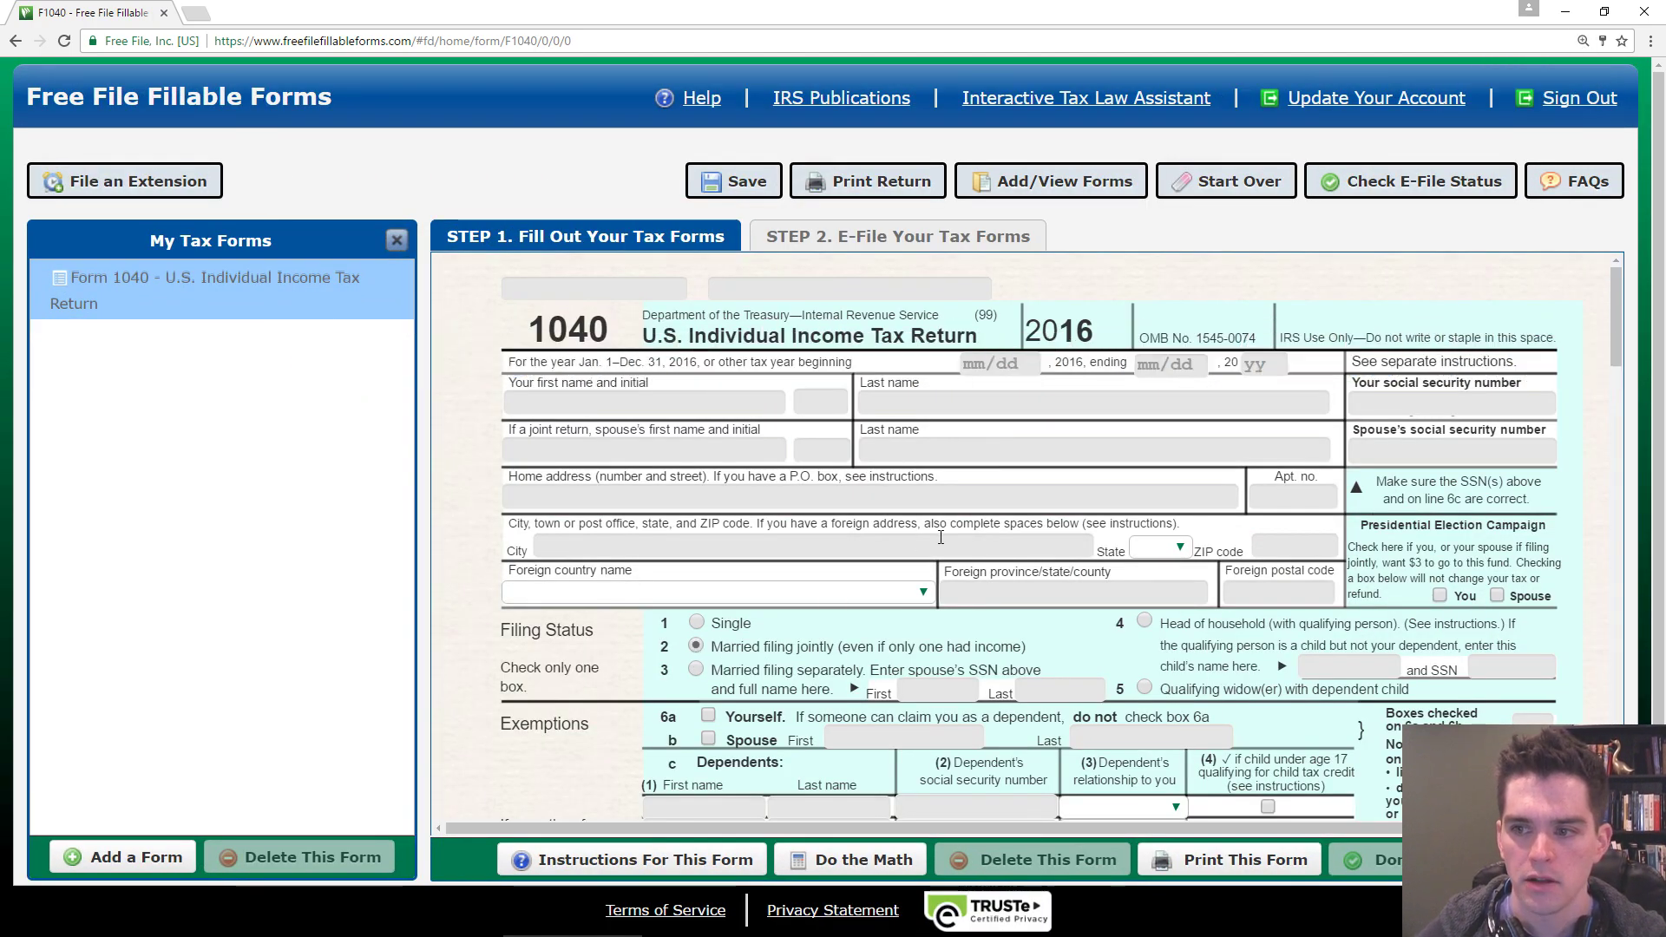
{"action": "scroll", "coordinate": [941, 538], "scroll_direction": "down", "scroll_amount": 2}
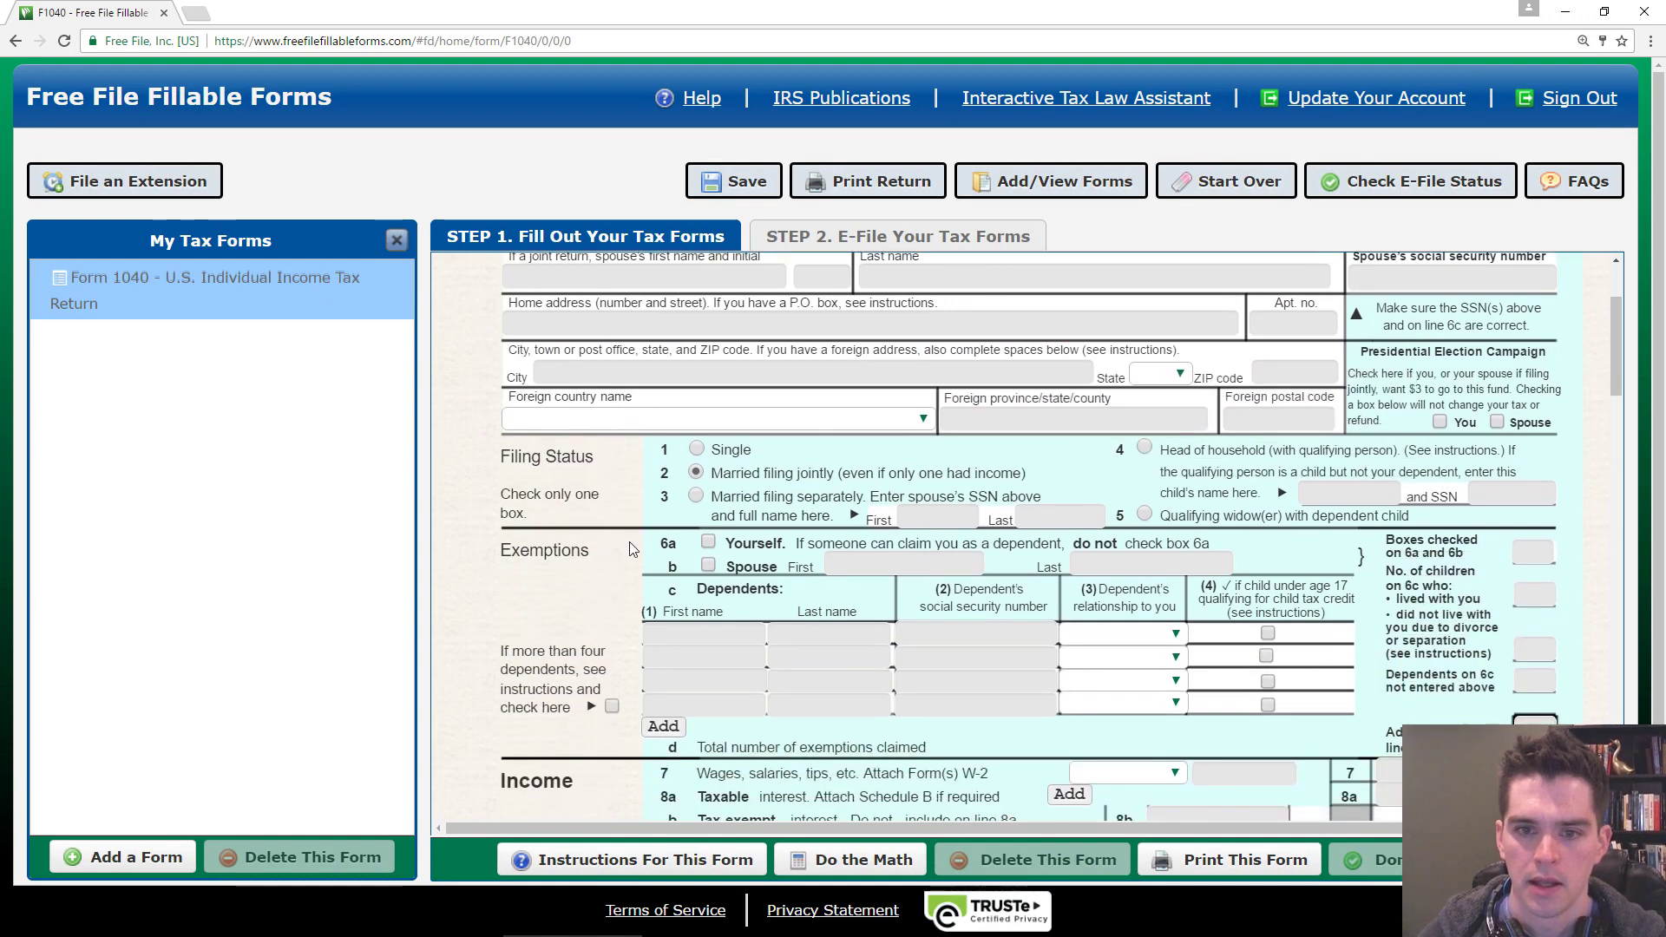
{"action": "left_click", "coordinate": [708, 544]}
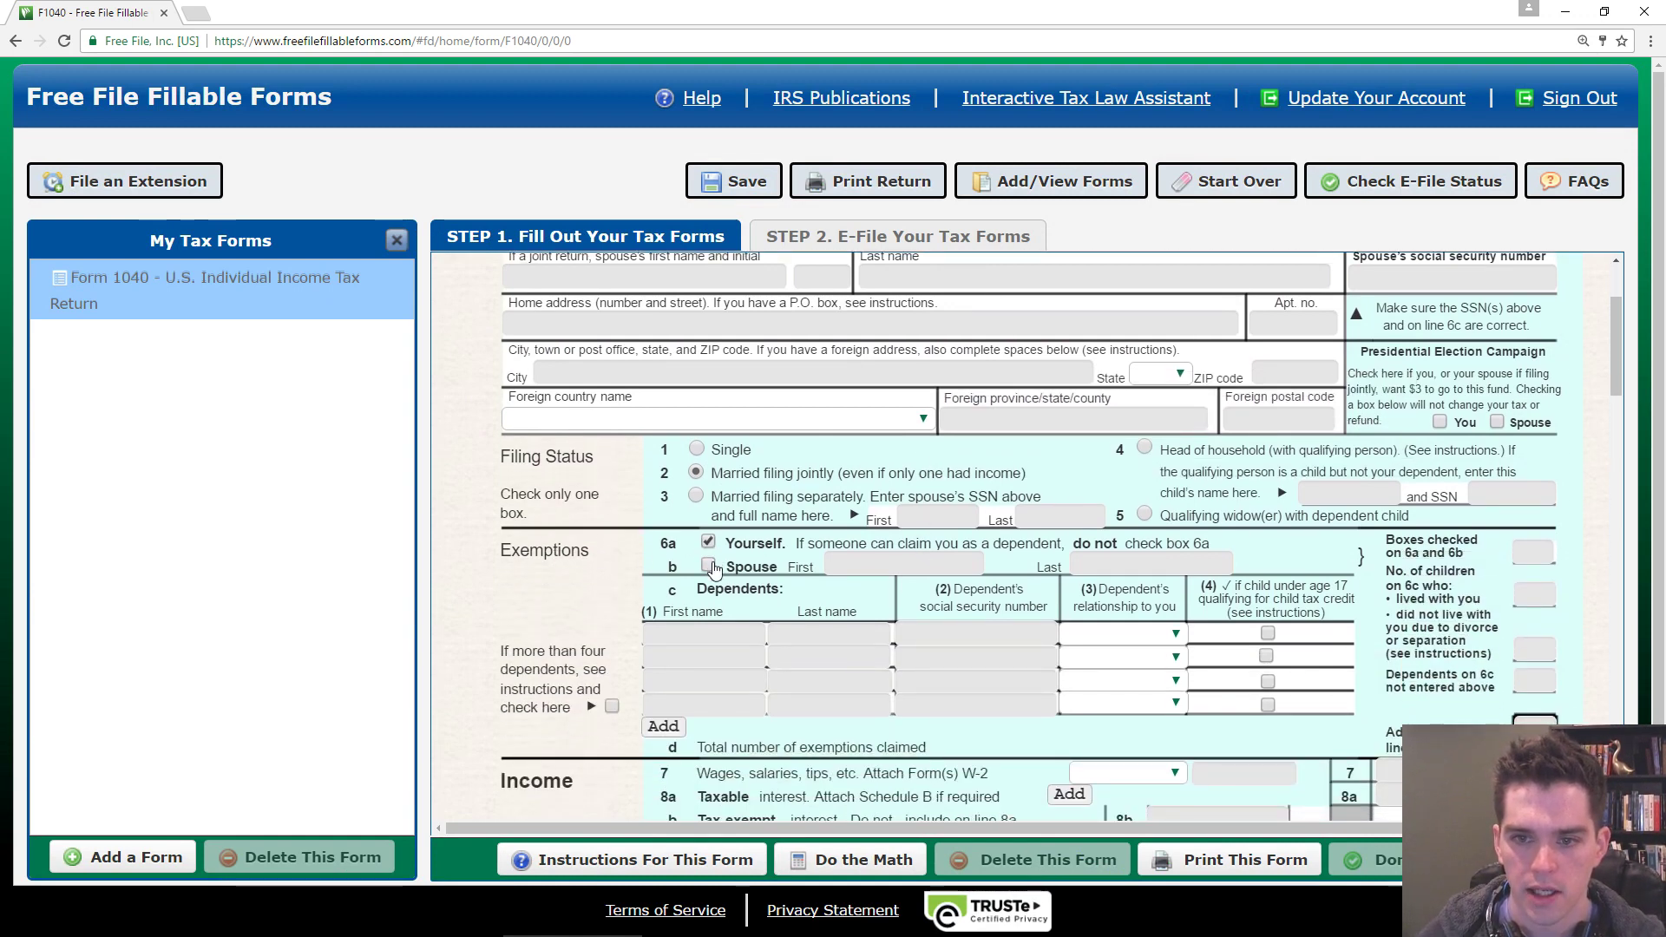
{"action": "left_click", "coordinate": [709, 565]}
{"action": "left_click", "coordinate": [887, 561]}
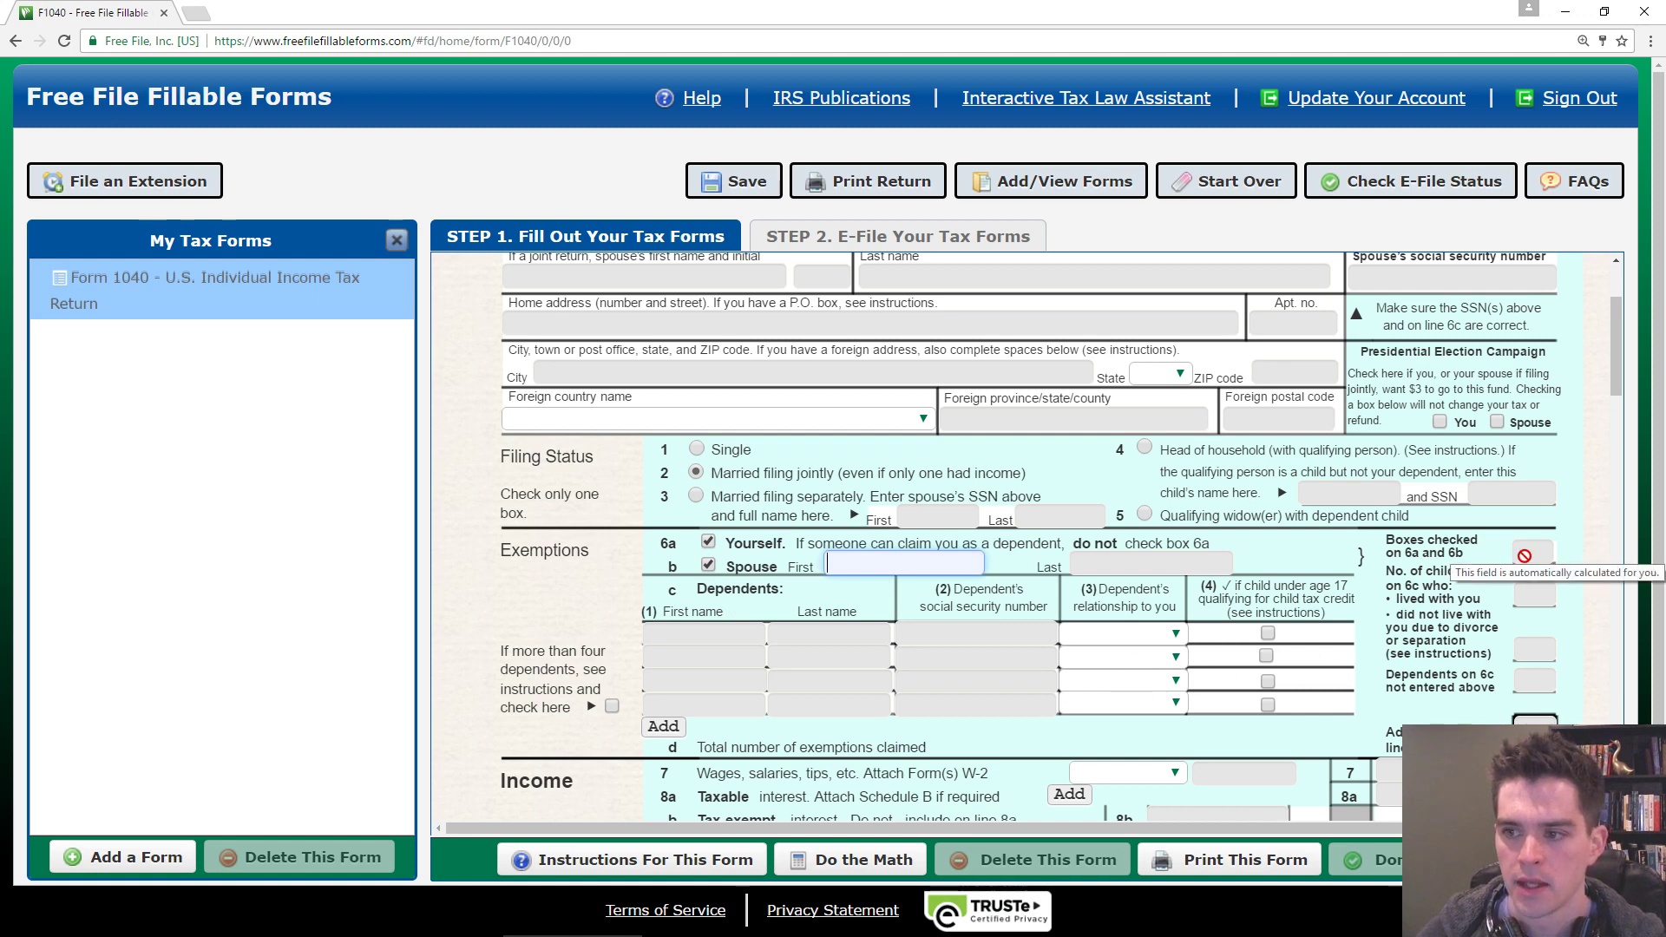
{"action": "mouse_move", "coordinate": [1531, 554]}
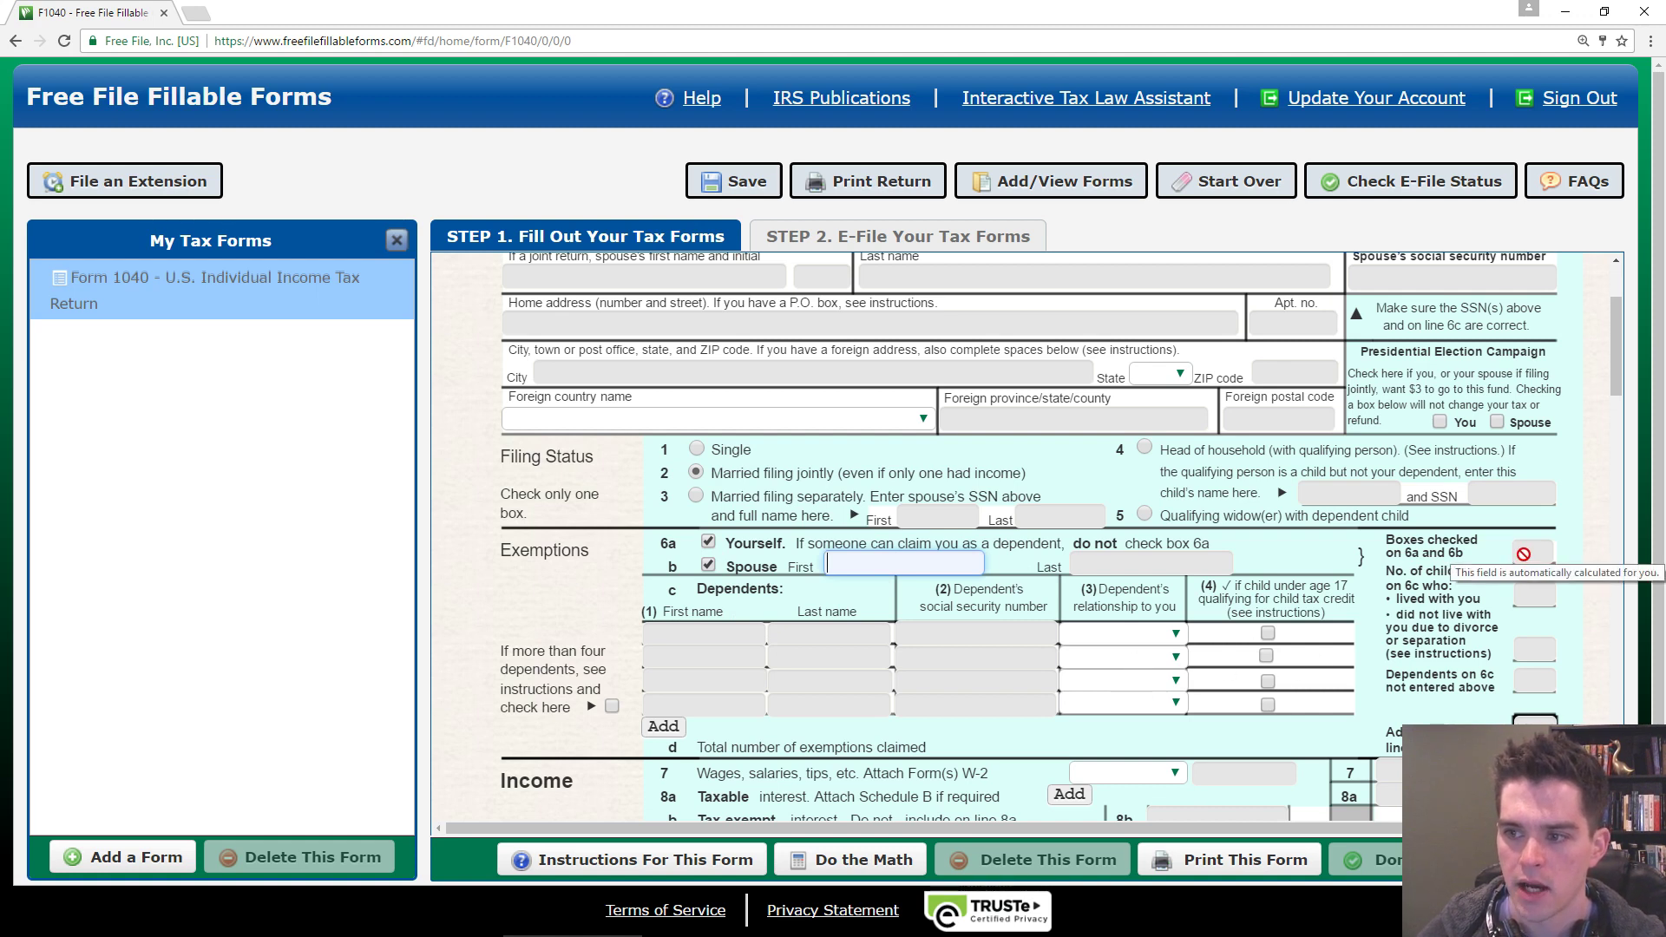
{"action": "left_click", "coordinate": [866, 872]}
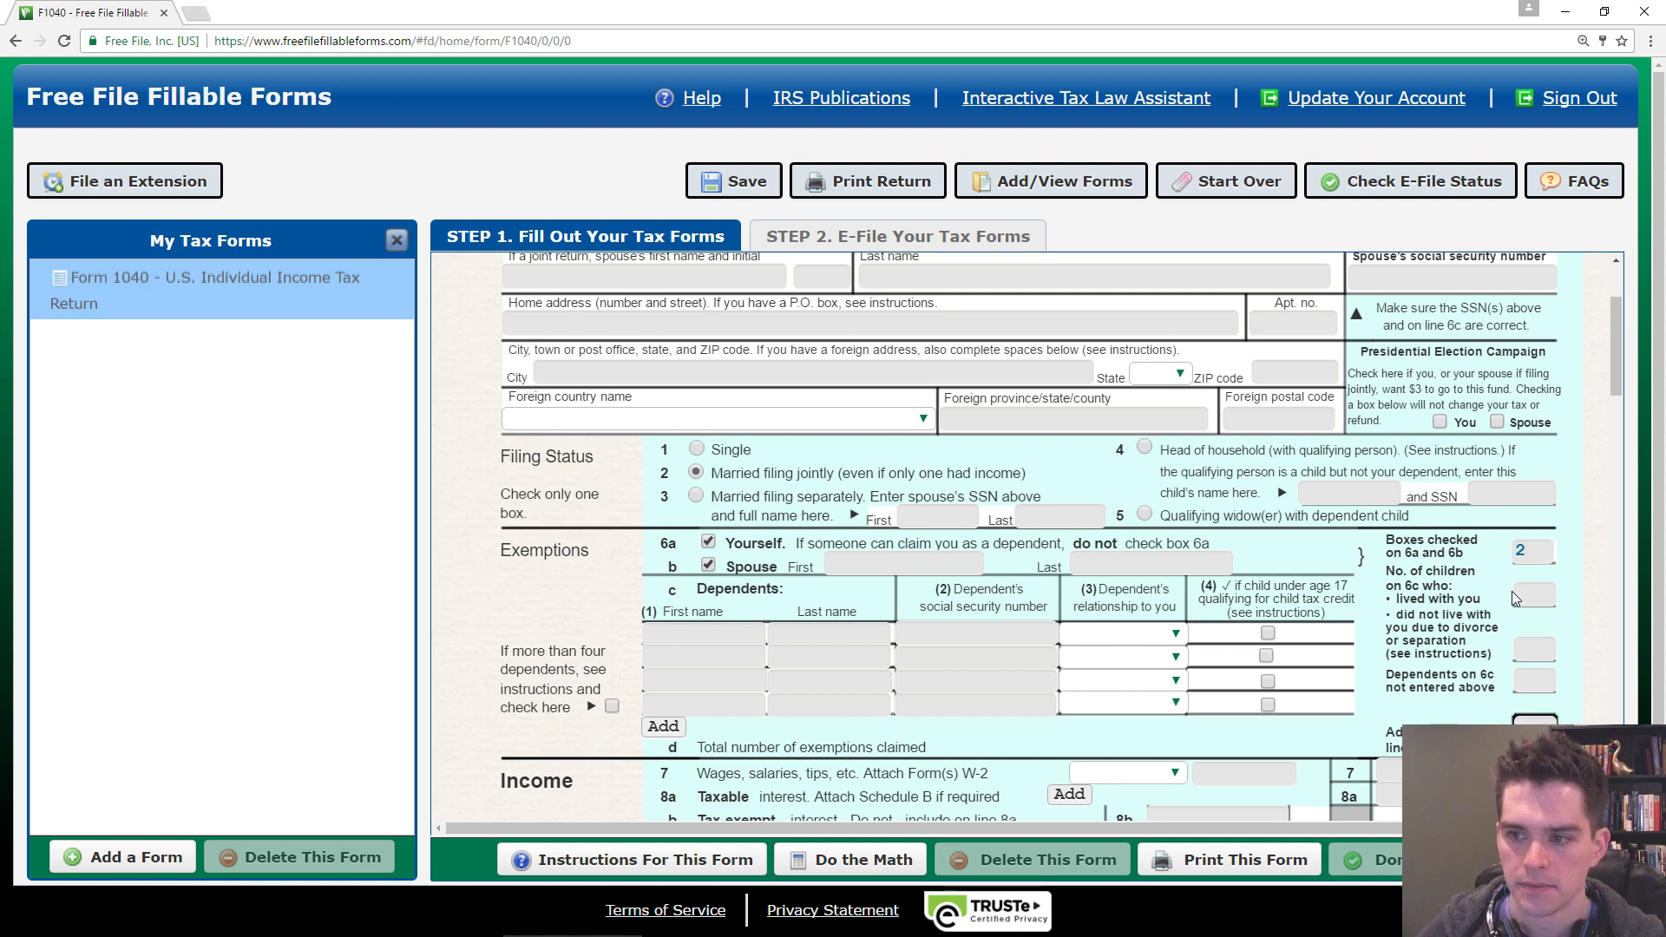
- Scroll down to line 7 wages and open the blank W-2
{"action": "scroll", "coordinate": [1503, 704], "scroll_direction": "down", "scroll_amount": 2}
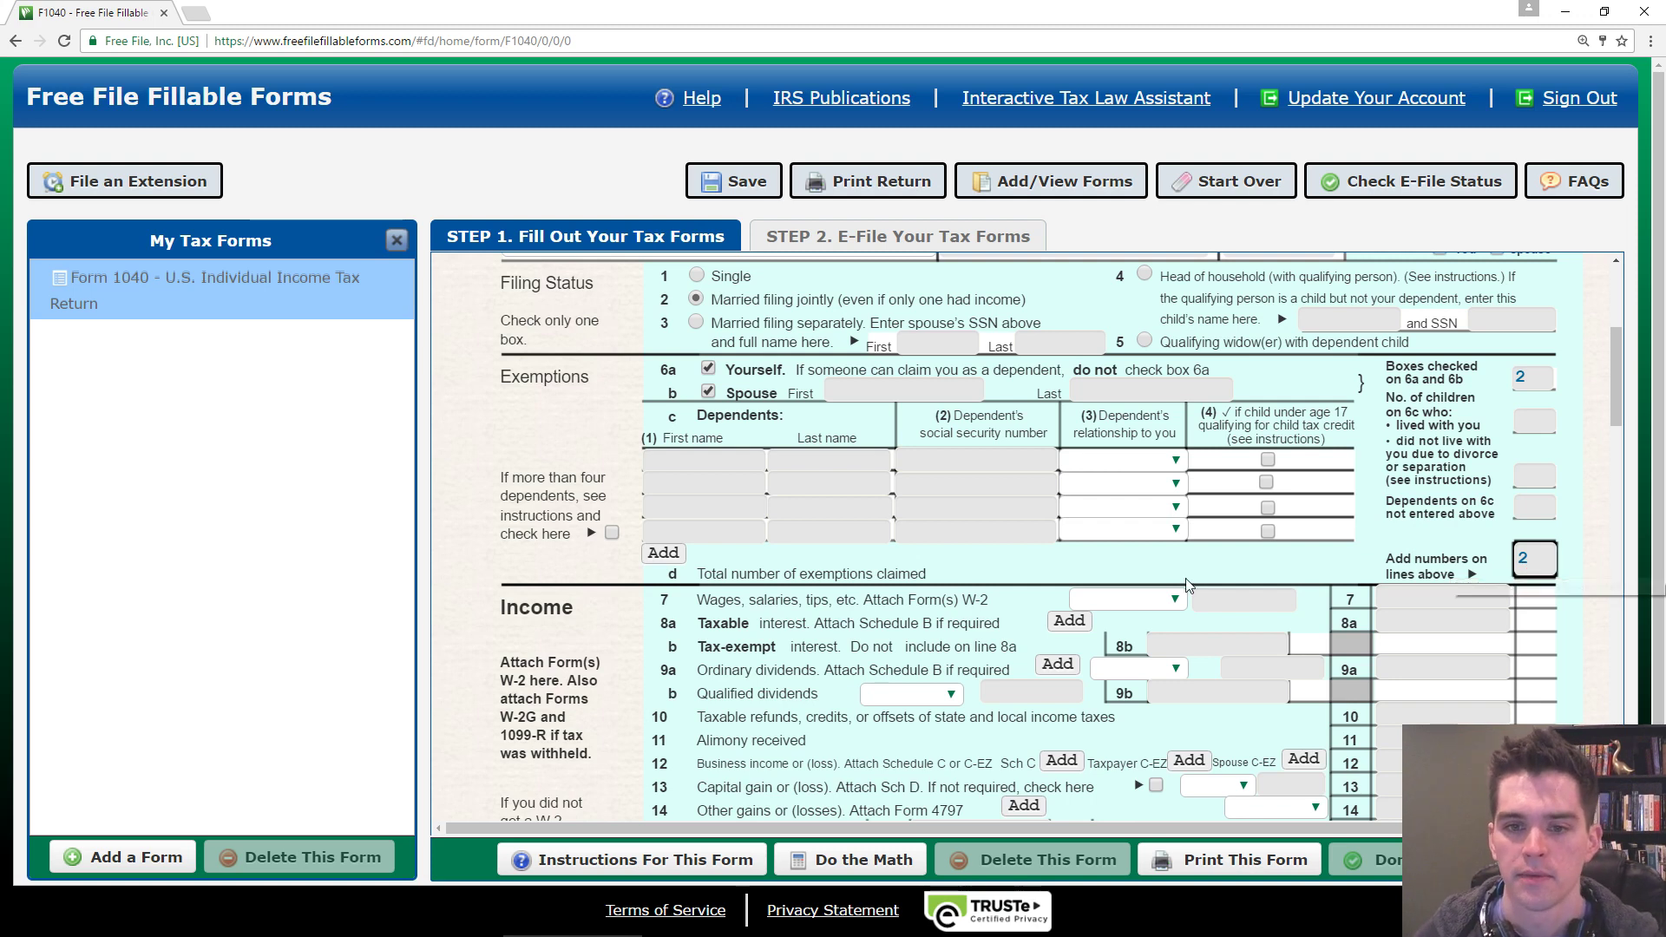
{"action": "scroll", "coordinate": [1041, 518], "scroll_direction": "down", "scroll_amount": 1}
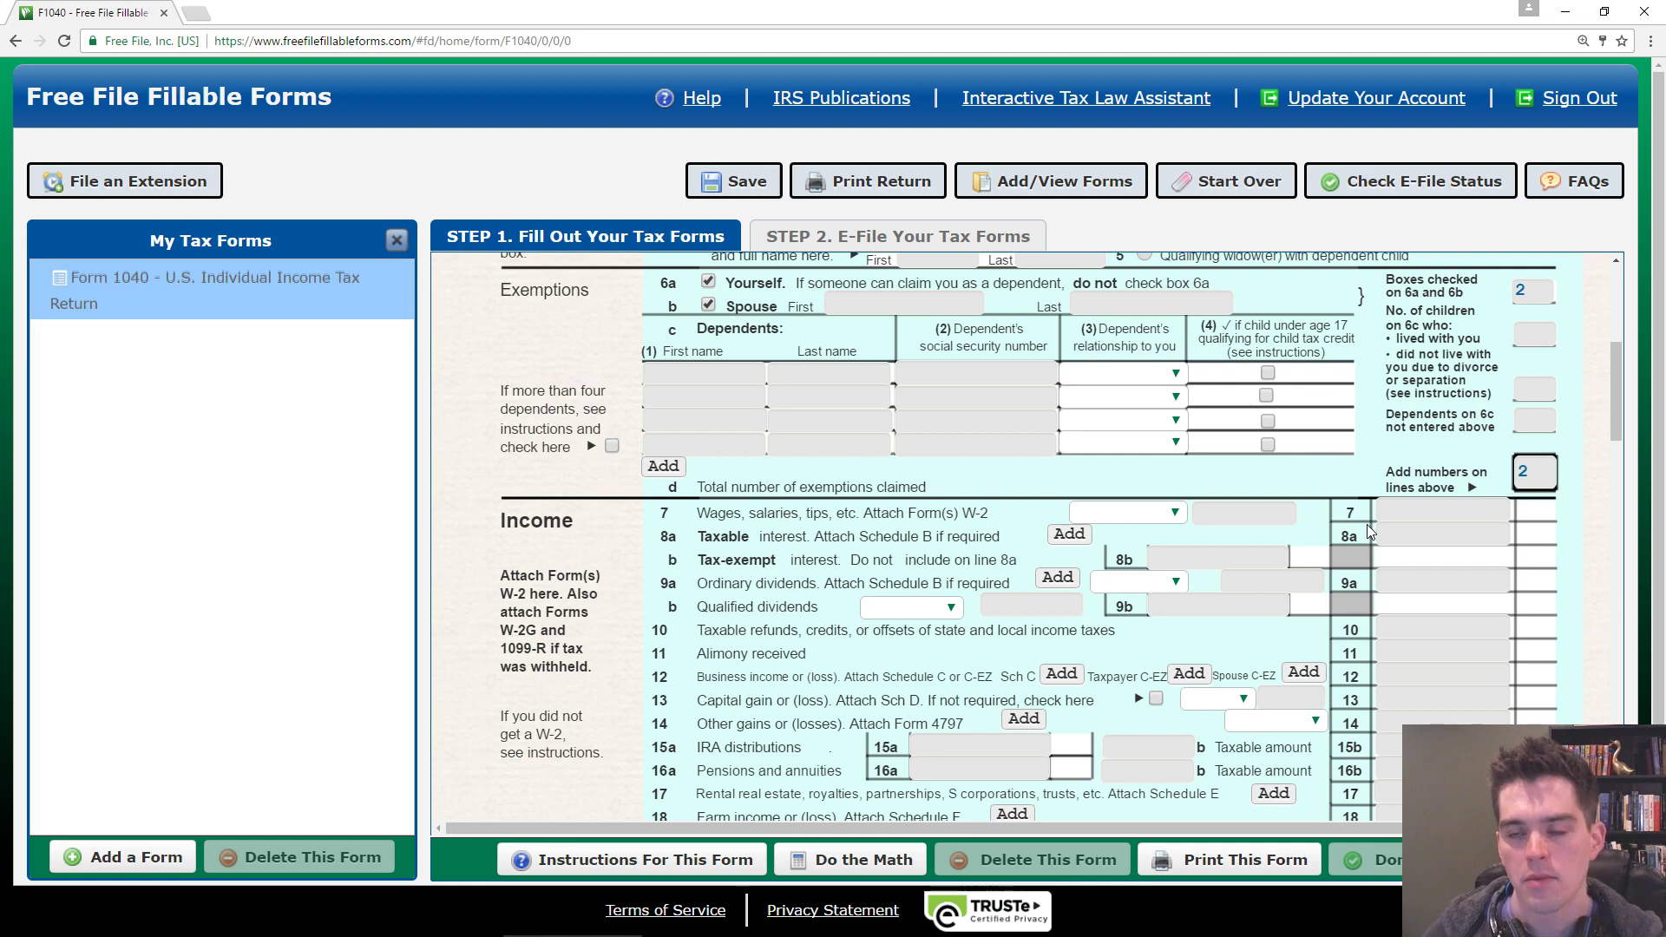
{"action": "left_click", "coordinate": [1397, 513]}
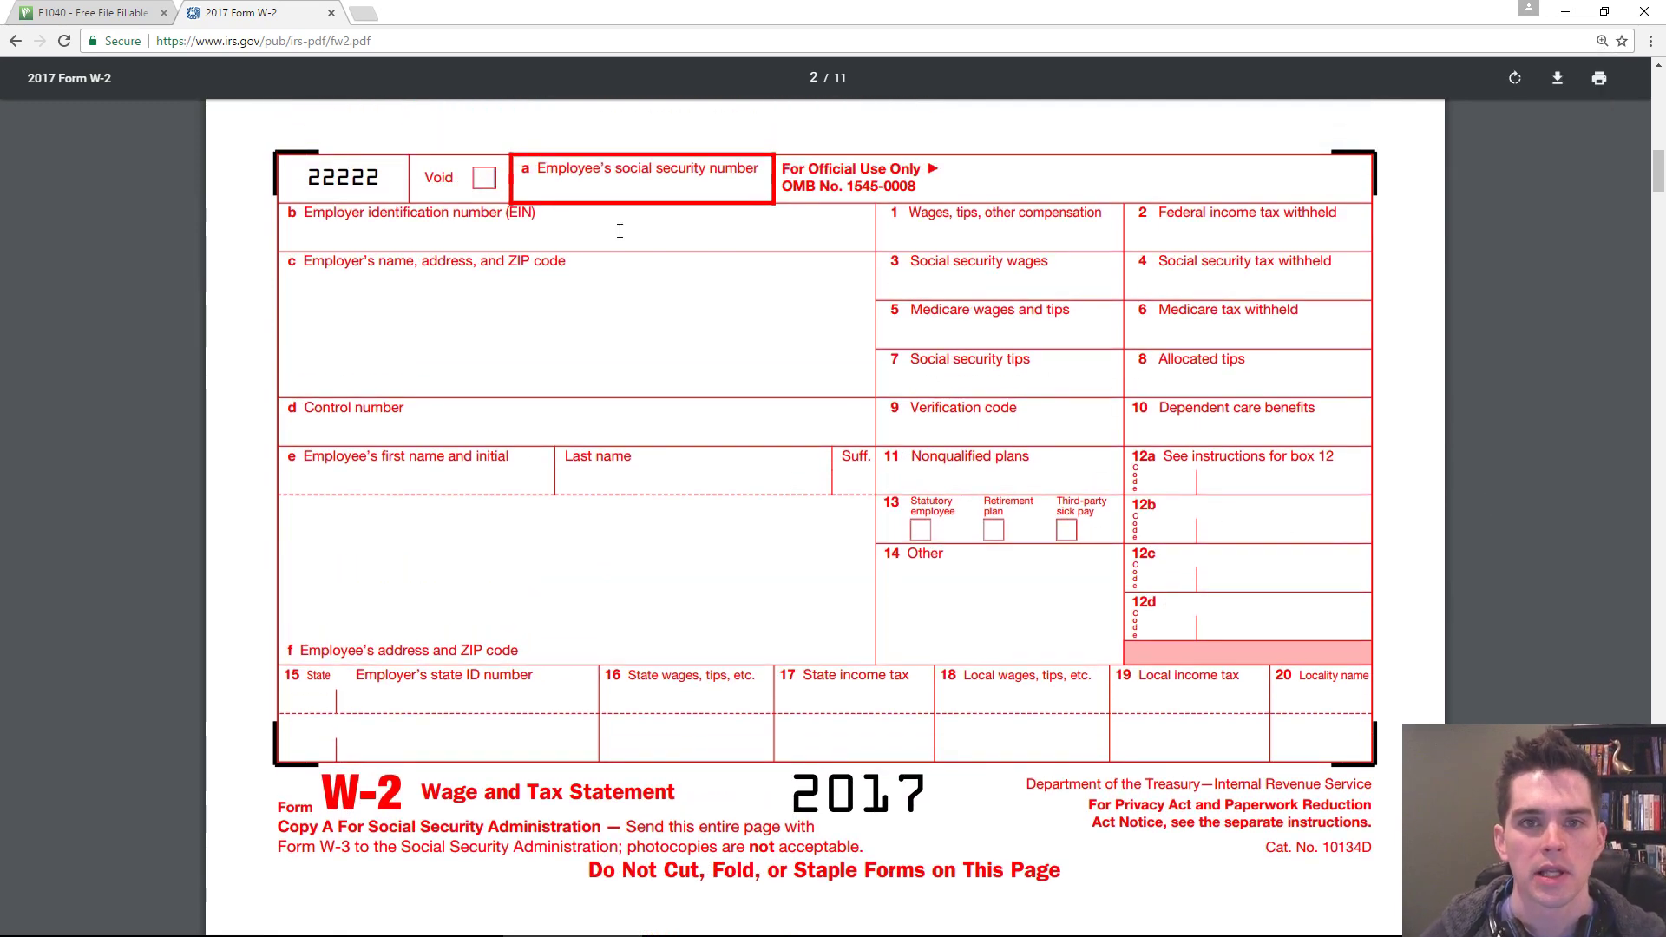
- Examine the W-2 box 1 'wages, tips, other compensation' label, briefly checking the 1040 tab
{"action": "left_click_drag", "start_coordinate": [922, 219], "coordinate": [1104, 223]}
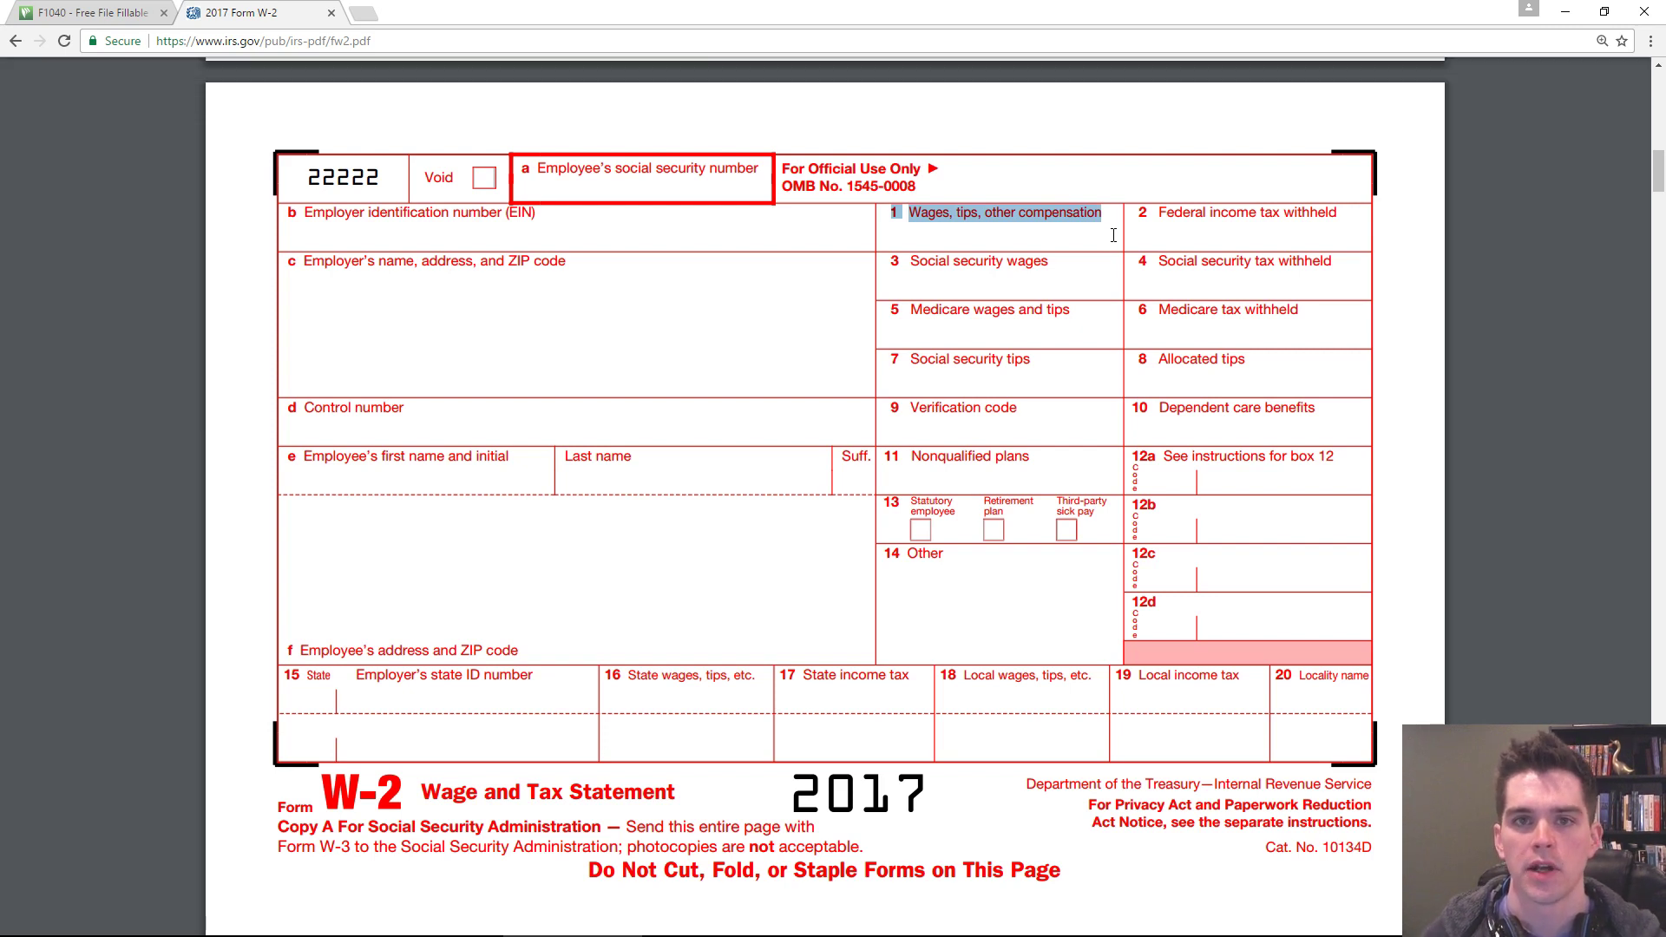
{"action": "left_click", "coordinate": [945, 231]}
{"action": "left_click_drag", "start_coordinate": [894, 211], "coordinate": [1076, 214]}
{"action": "left_click", "coordinate": [1046, 237]}
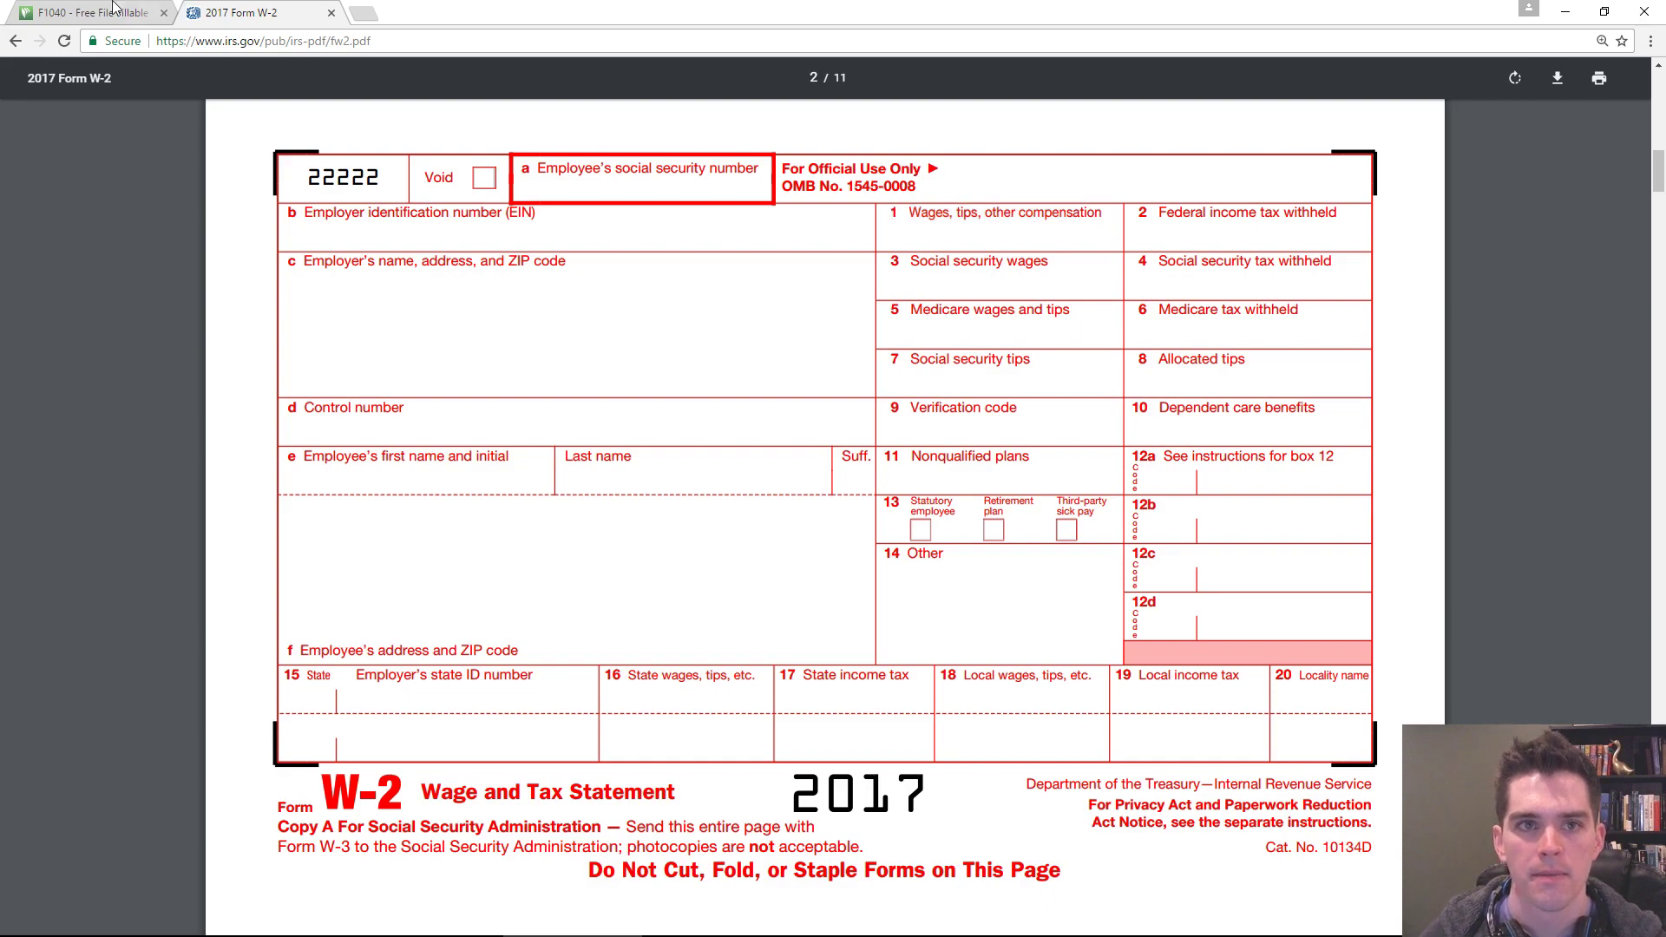
{"action": "left_click", "coordinate": [110, 11]}
{"action": "left_click", "coordinate": [252, 12]}
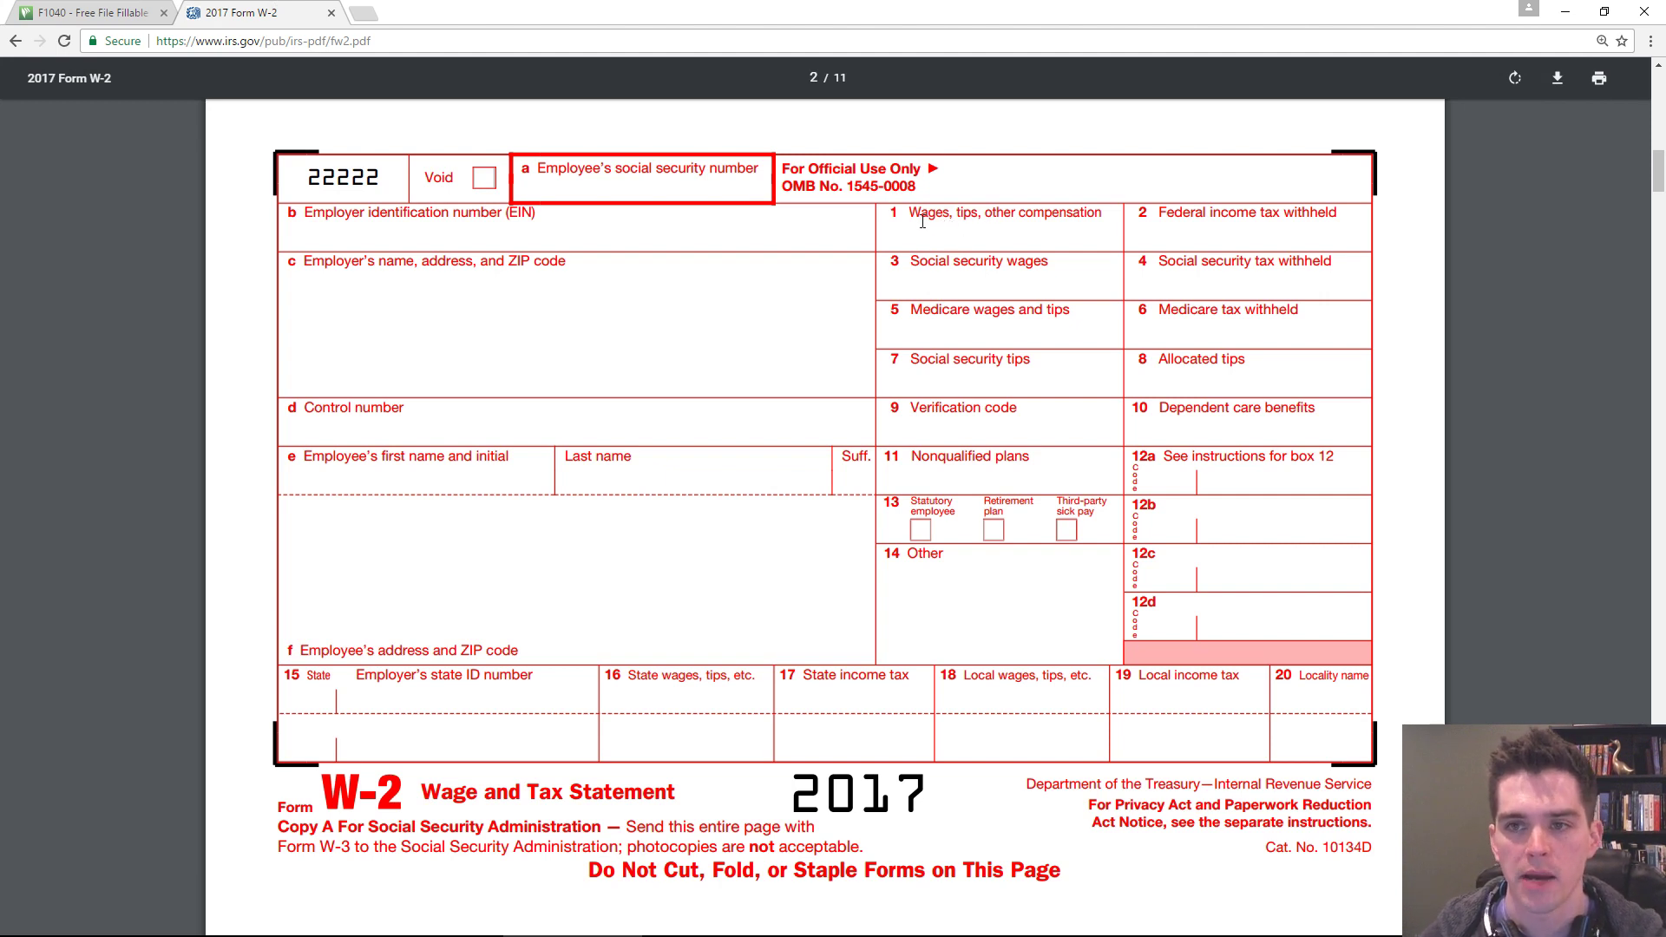
{"action": "left_click_drag", "start_coordinate": [908, 225], "coordinate": [1103, 219]}
{"action": "left_click", "coordinate": [1050, 248]}
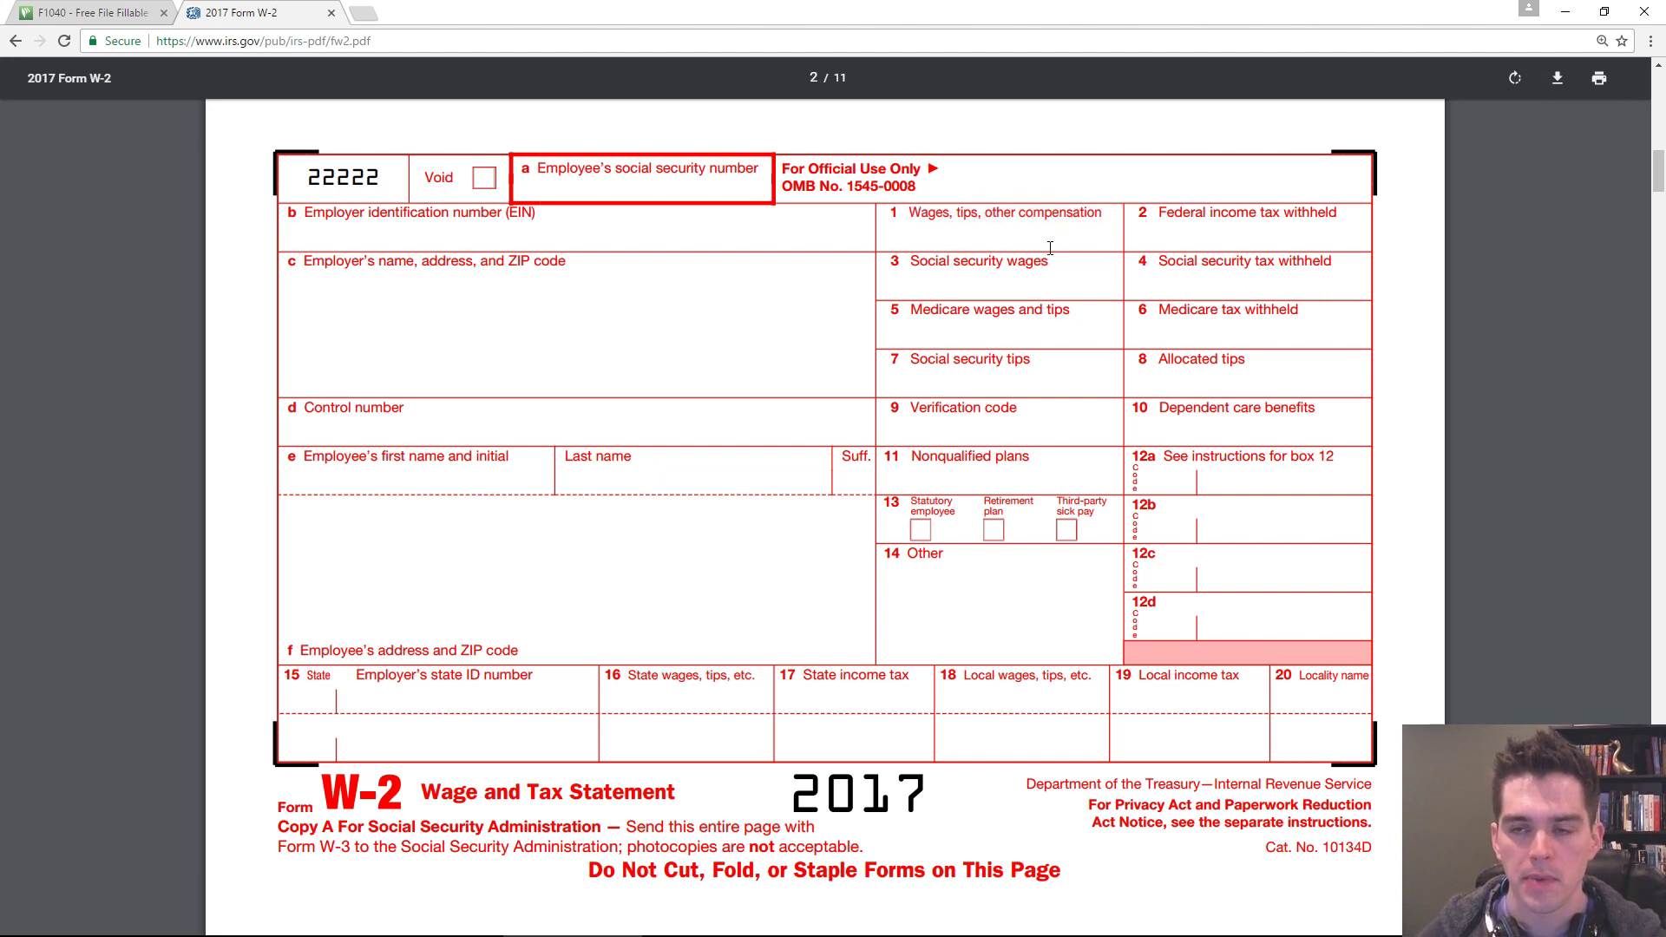
- Enter 50,000 wages on Form 1040 line 7 and add Schedule B from line 8a
{"action": "left_click", "coordinate": [155, 10]}
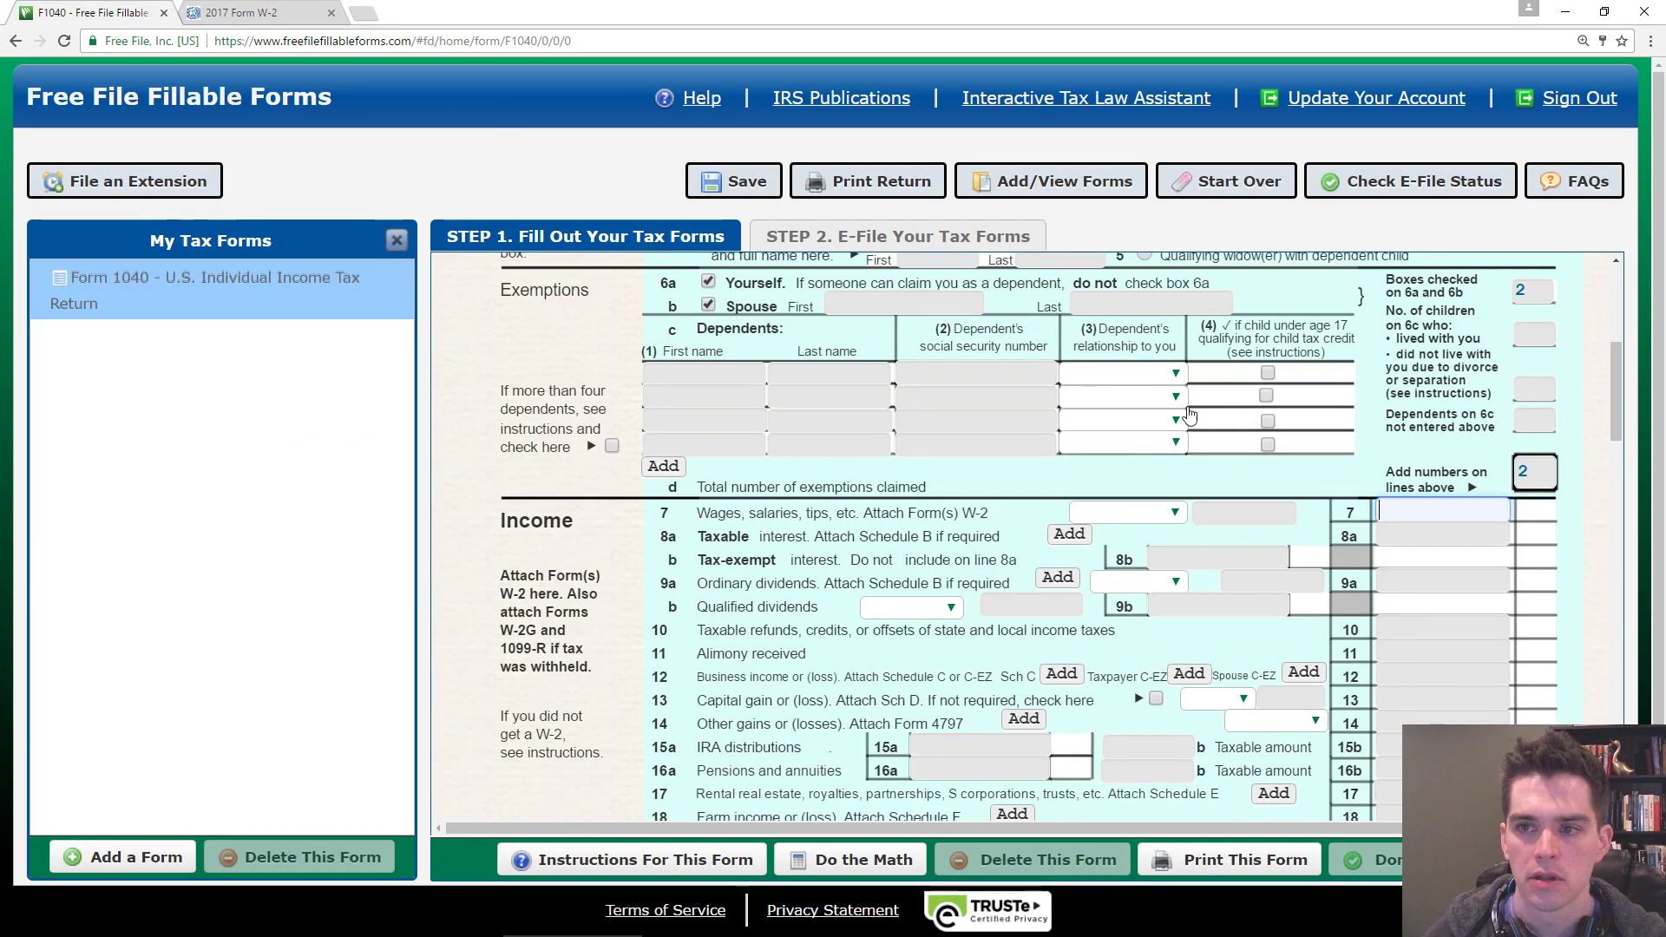
{"action": "left_click", "coordinate": [1443, 522]}
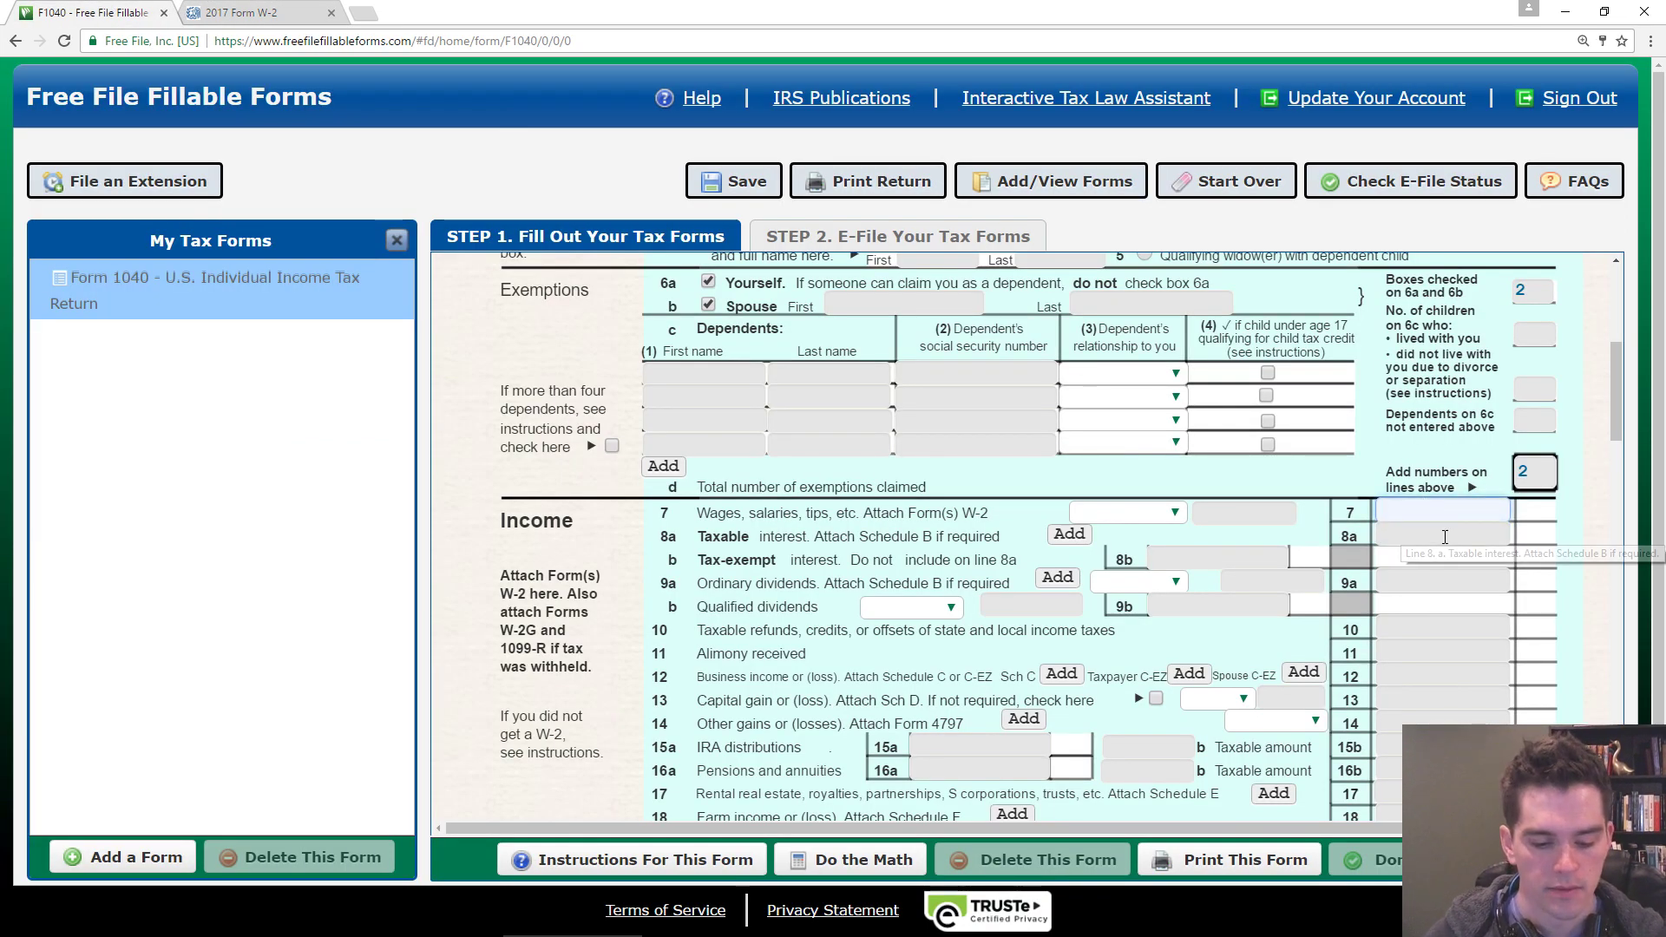
{"action": "type", "text": "50"}
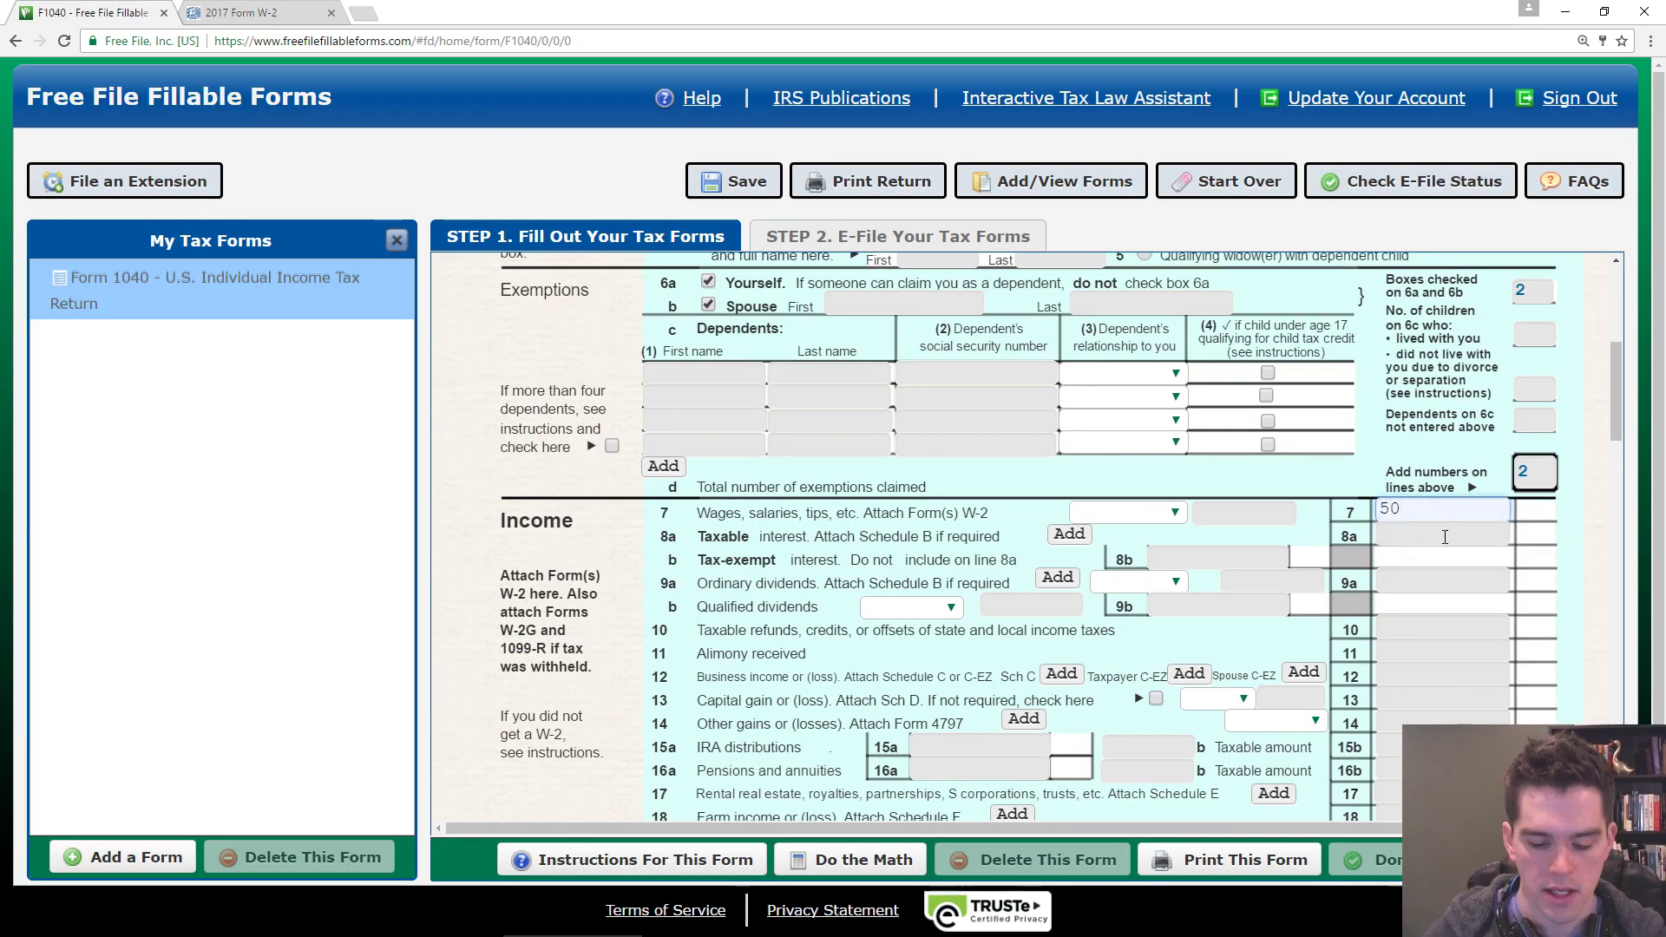
{"action": "type", "text": "000"}
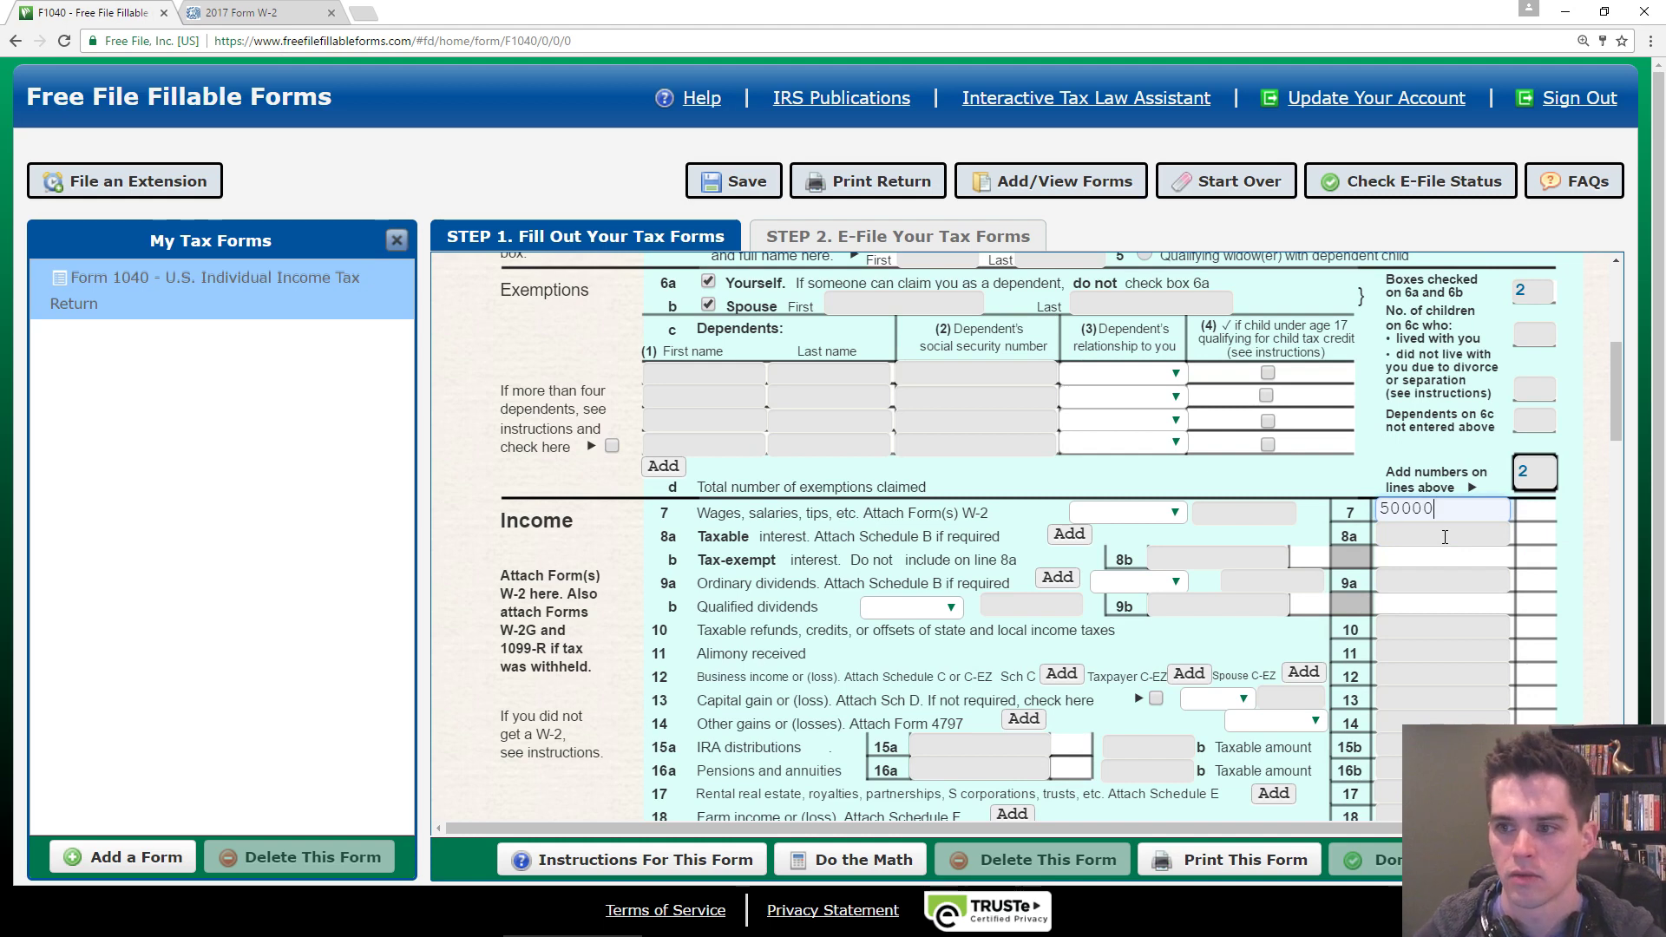
{"action": "left_click", "coordinate": [1445, 537]}
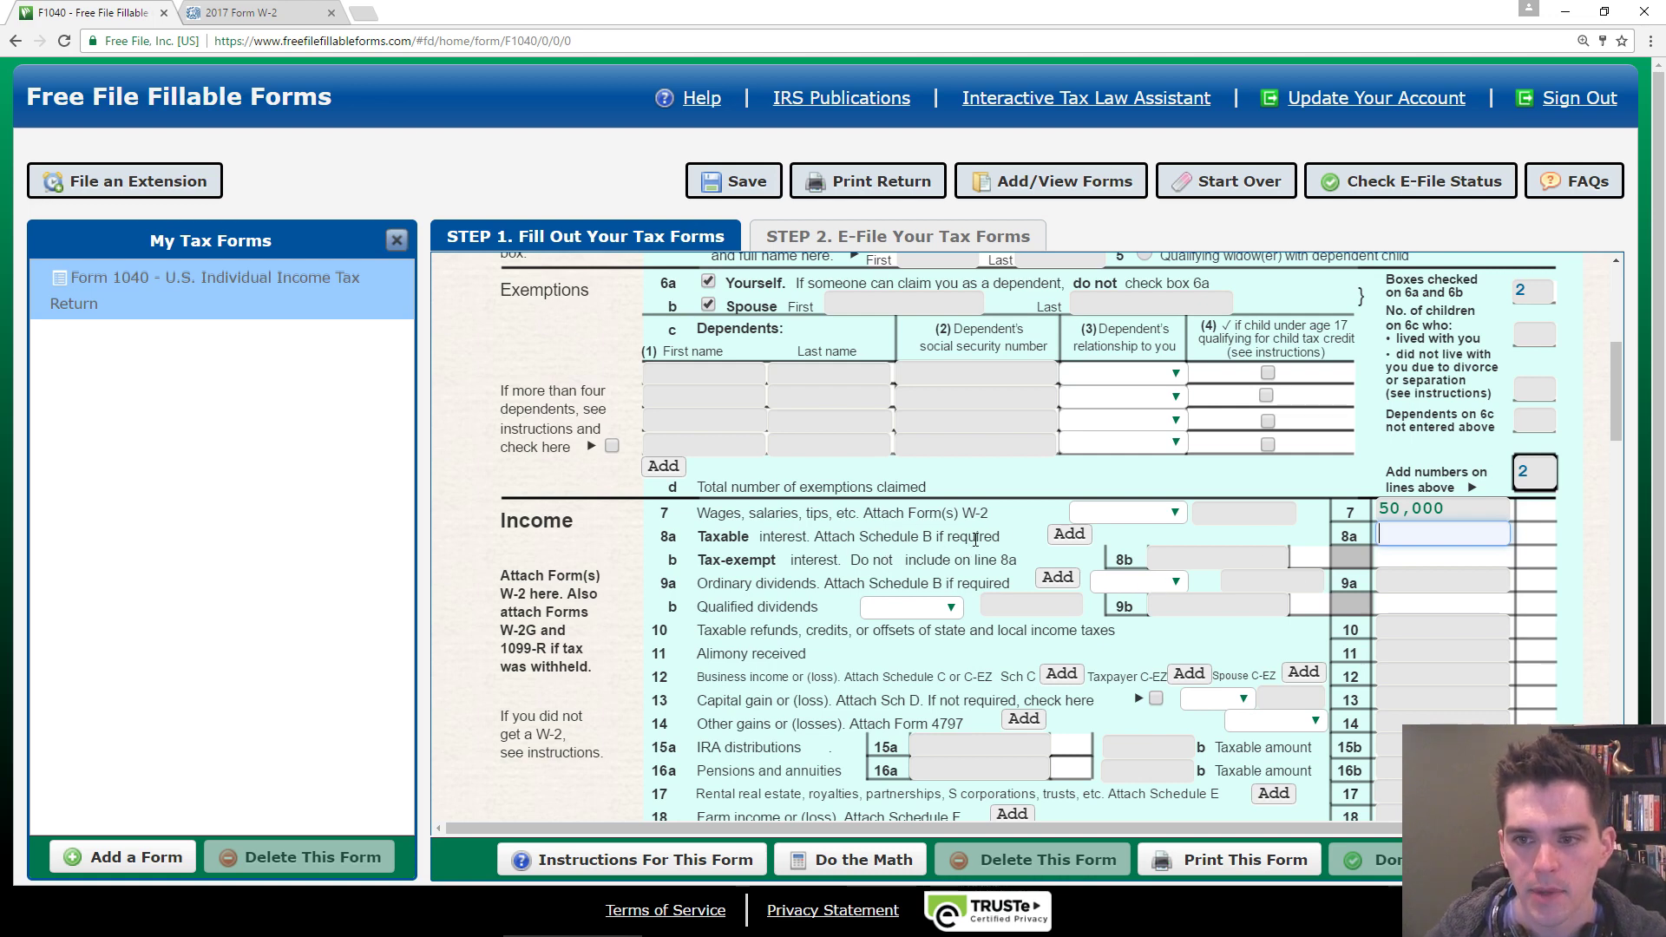
{"action": "left_click", "coordinate": [1065, 537]}
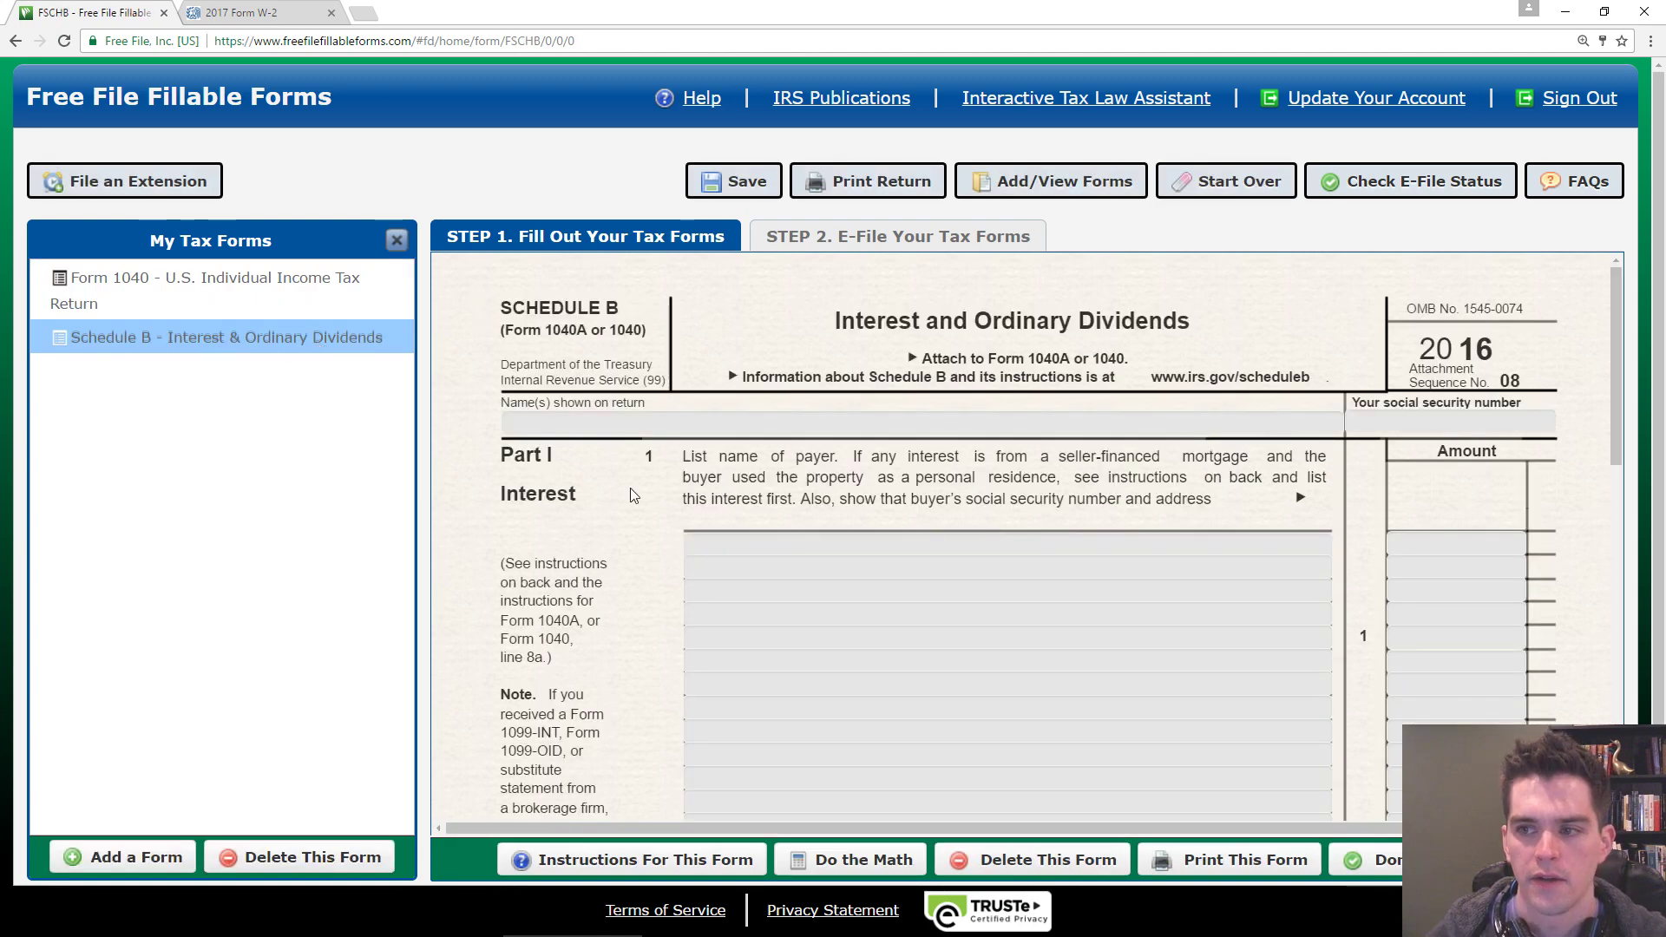
- View the Schedule B instructions, then delete Schedule B and confirm the removal
{"action": "left_click", "coordinate": [666, 862]}
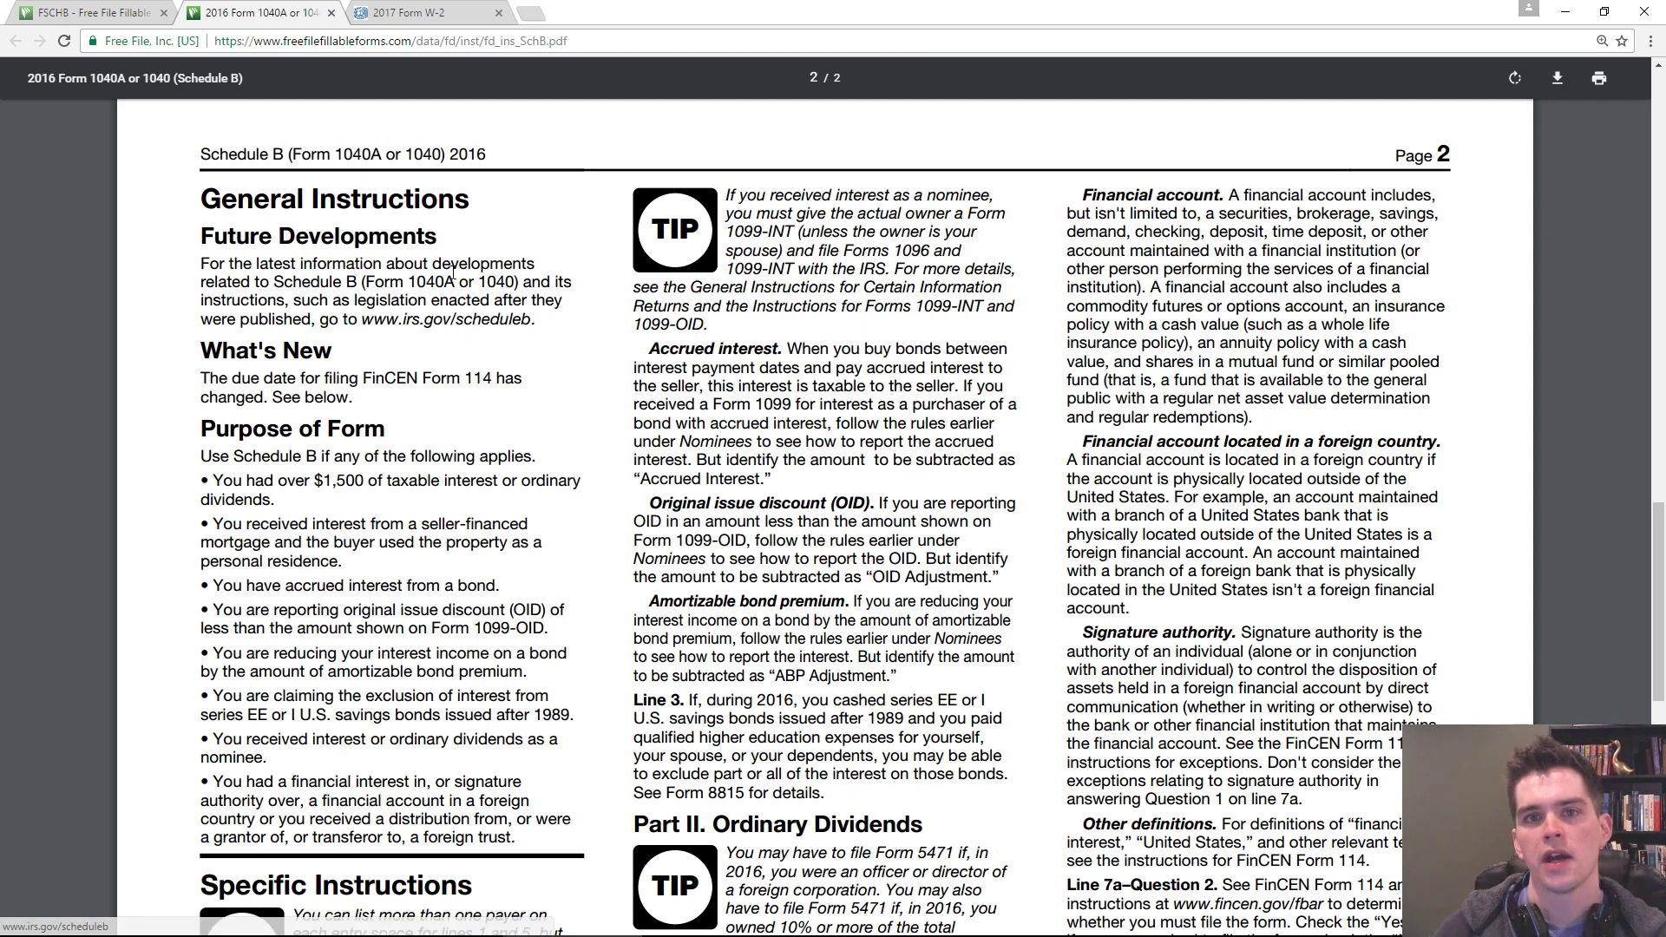
{"action": "left_click", "coordinate": [330, 13]}
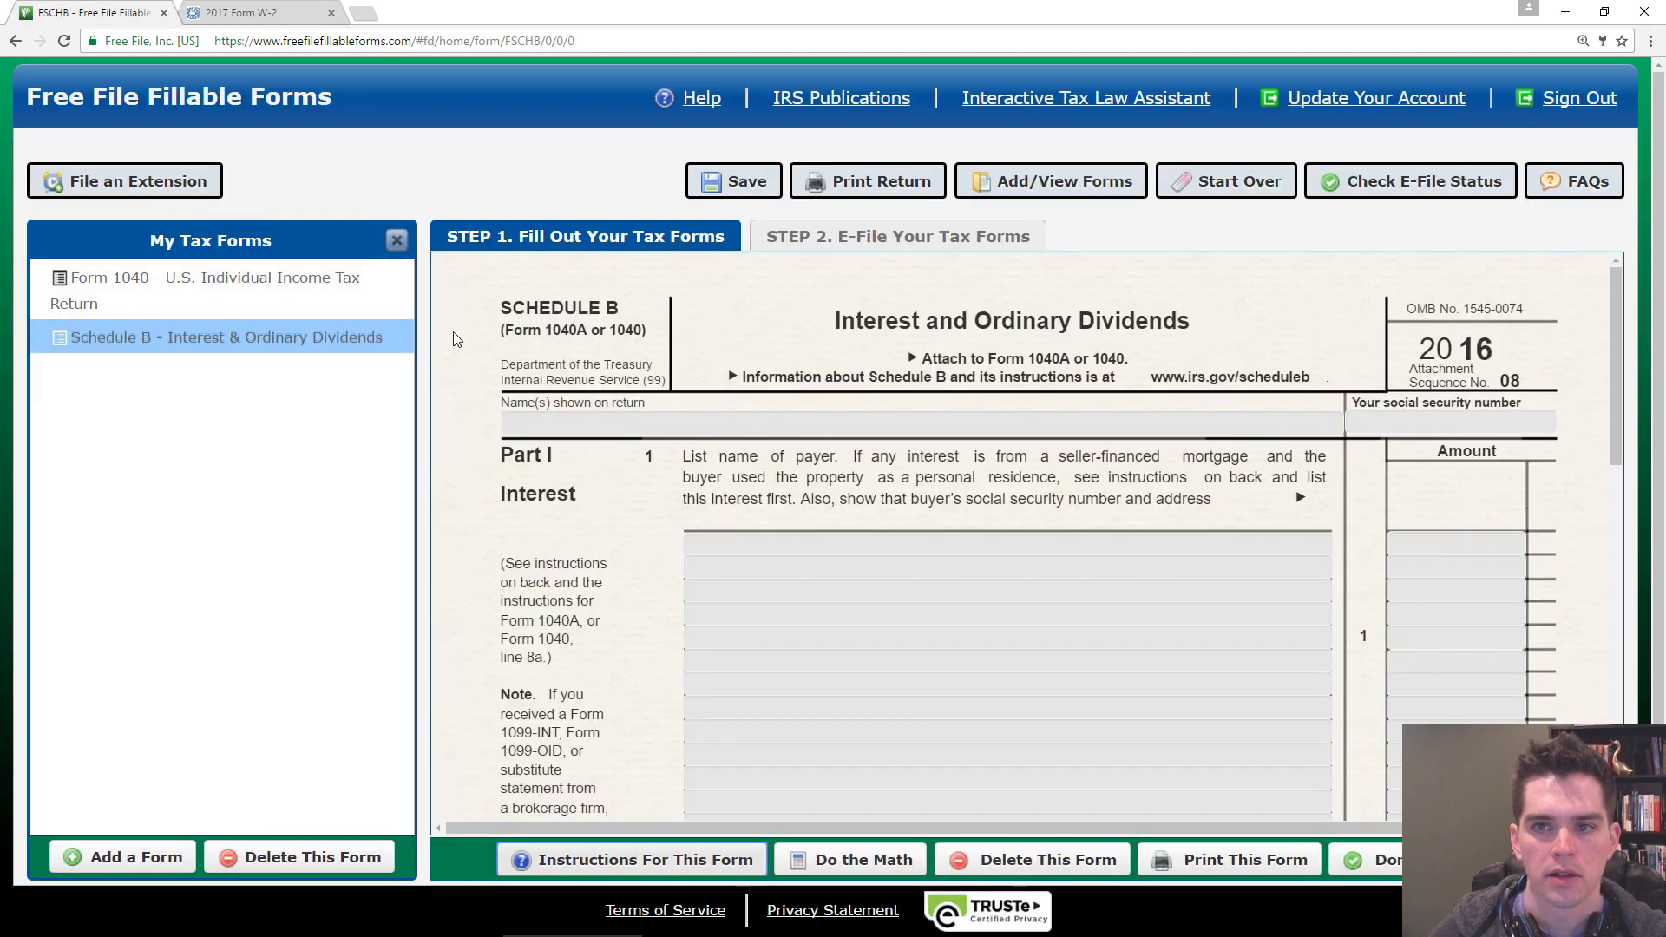
{"action": "left_click", "coordinate": [1044, 859]}
{"action": "left_click", "coordinate": [801, 463]}
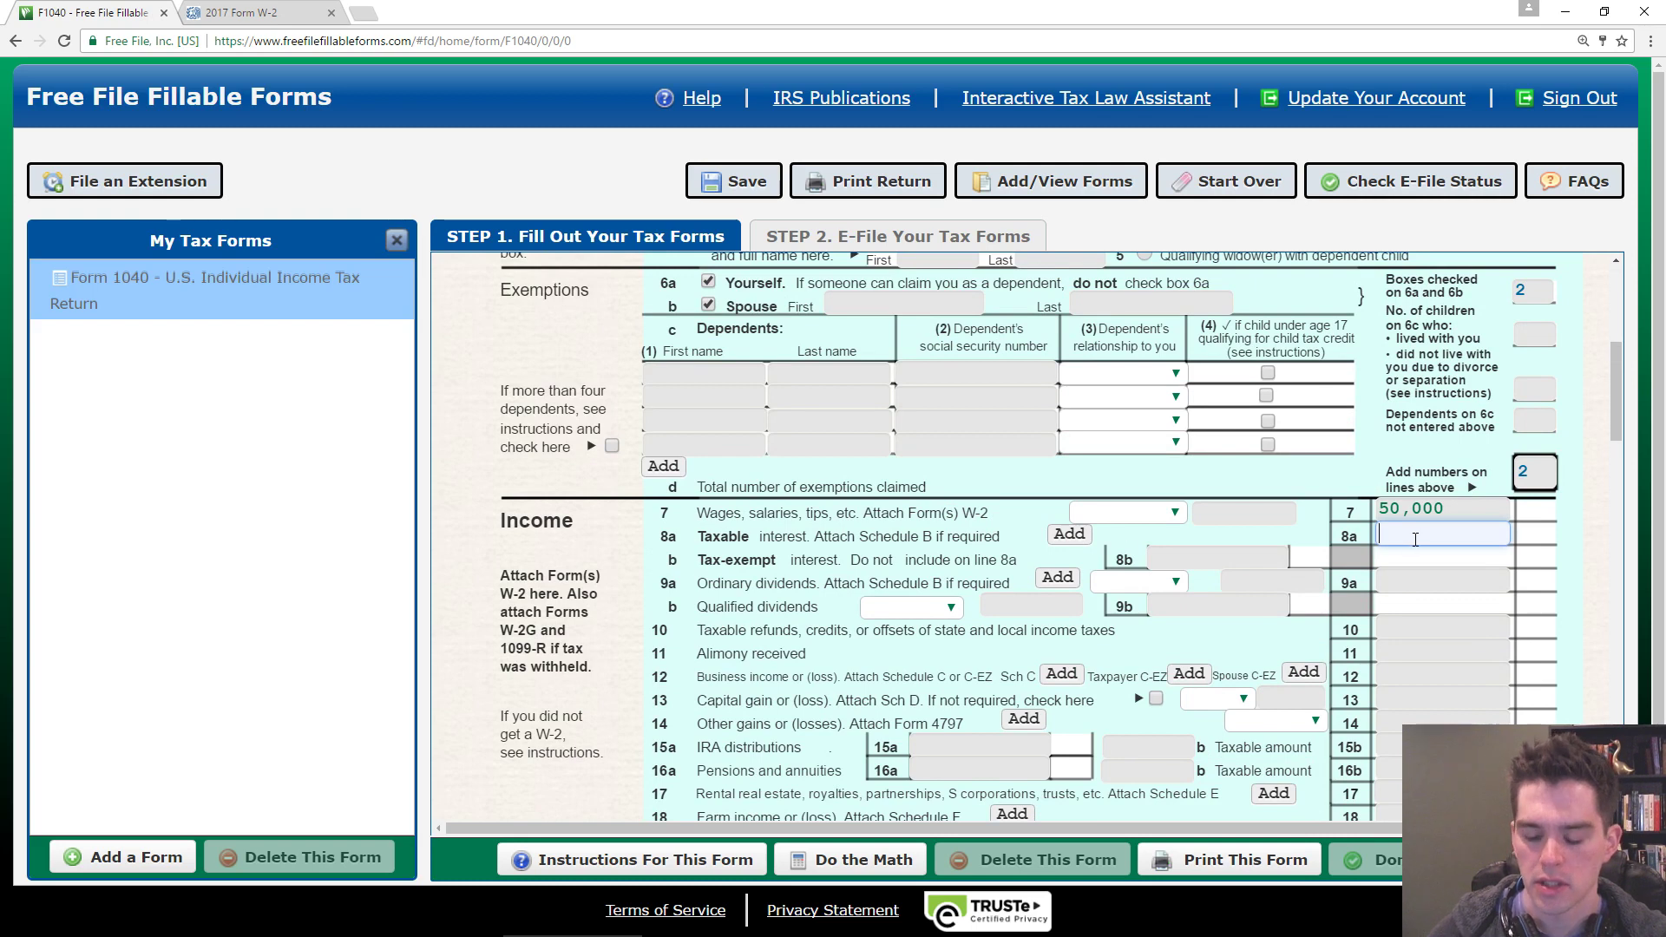
- Fill Form 1040 line 8a with 20 taxable interest and line 9a with 187 ordinary dividends
{"action": "type", "text": "20"}
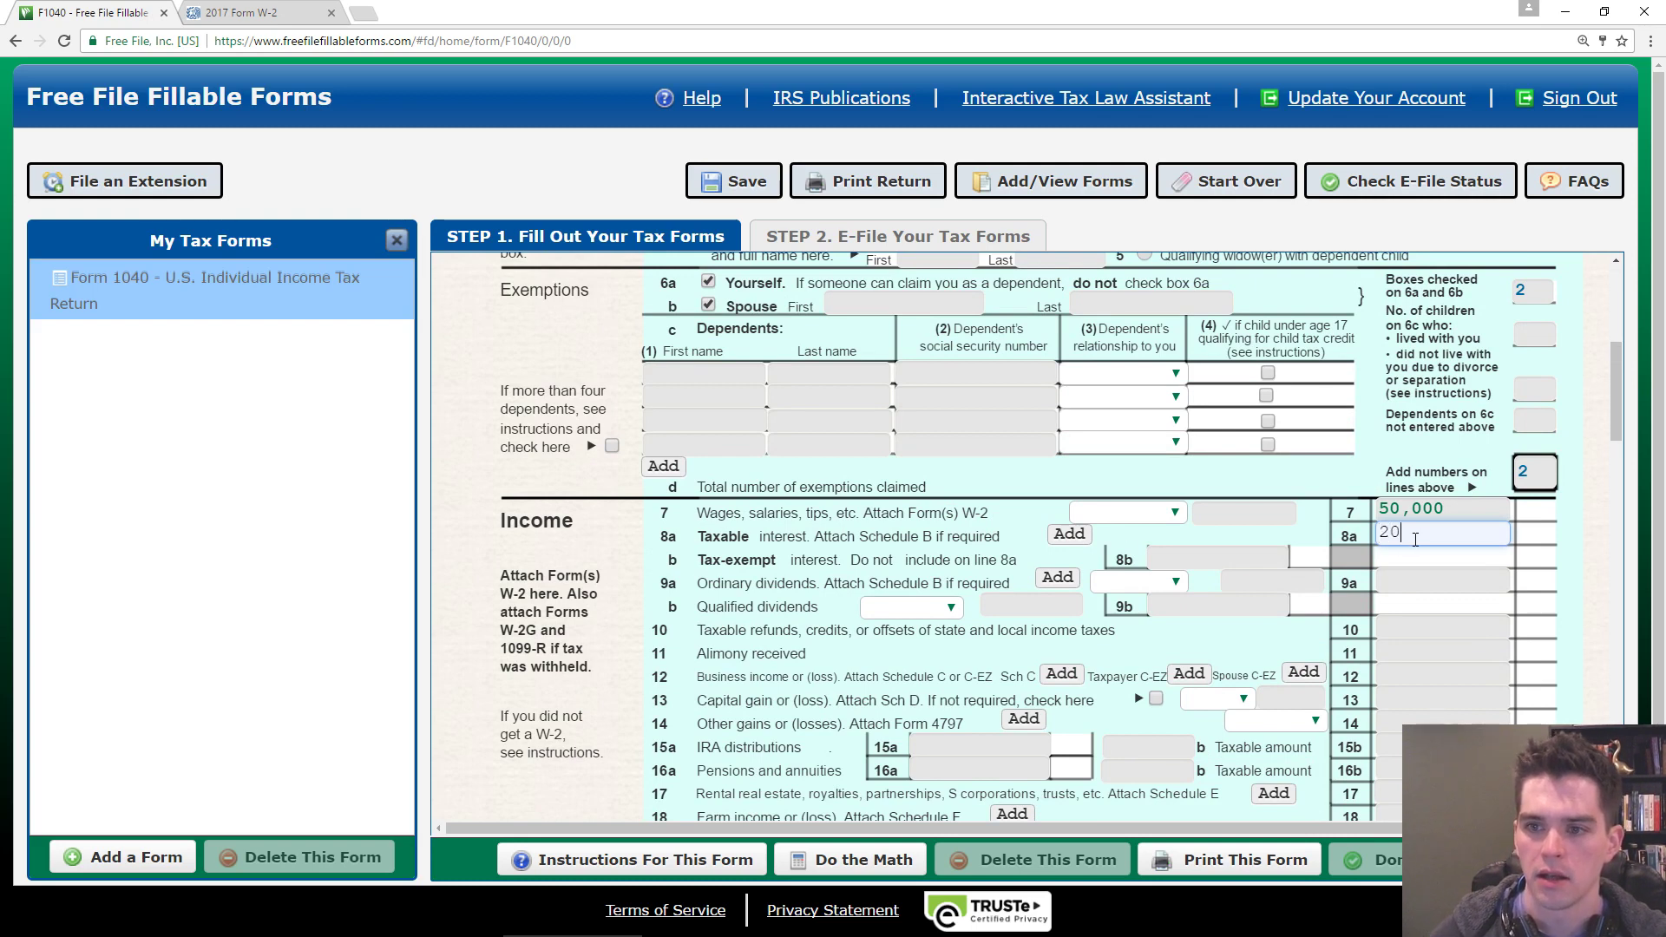
{"action": "left_click", "coordinate": [781, 578]}
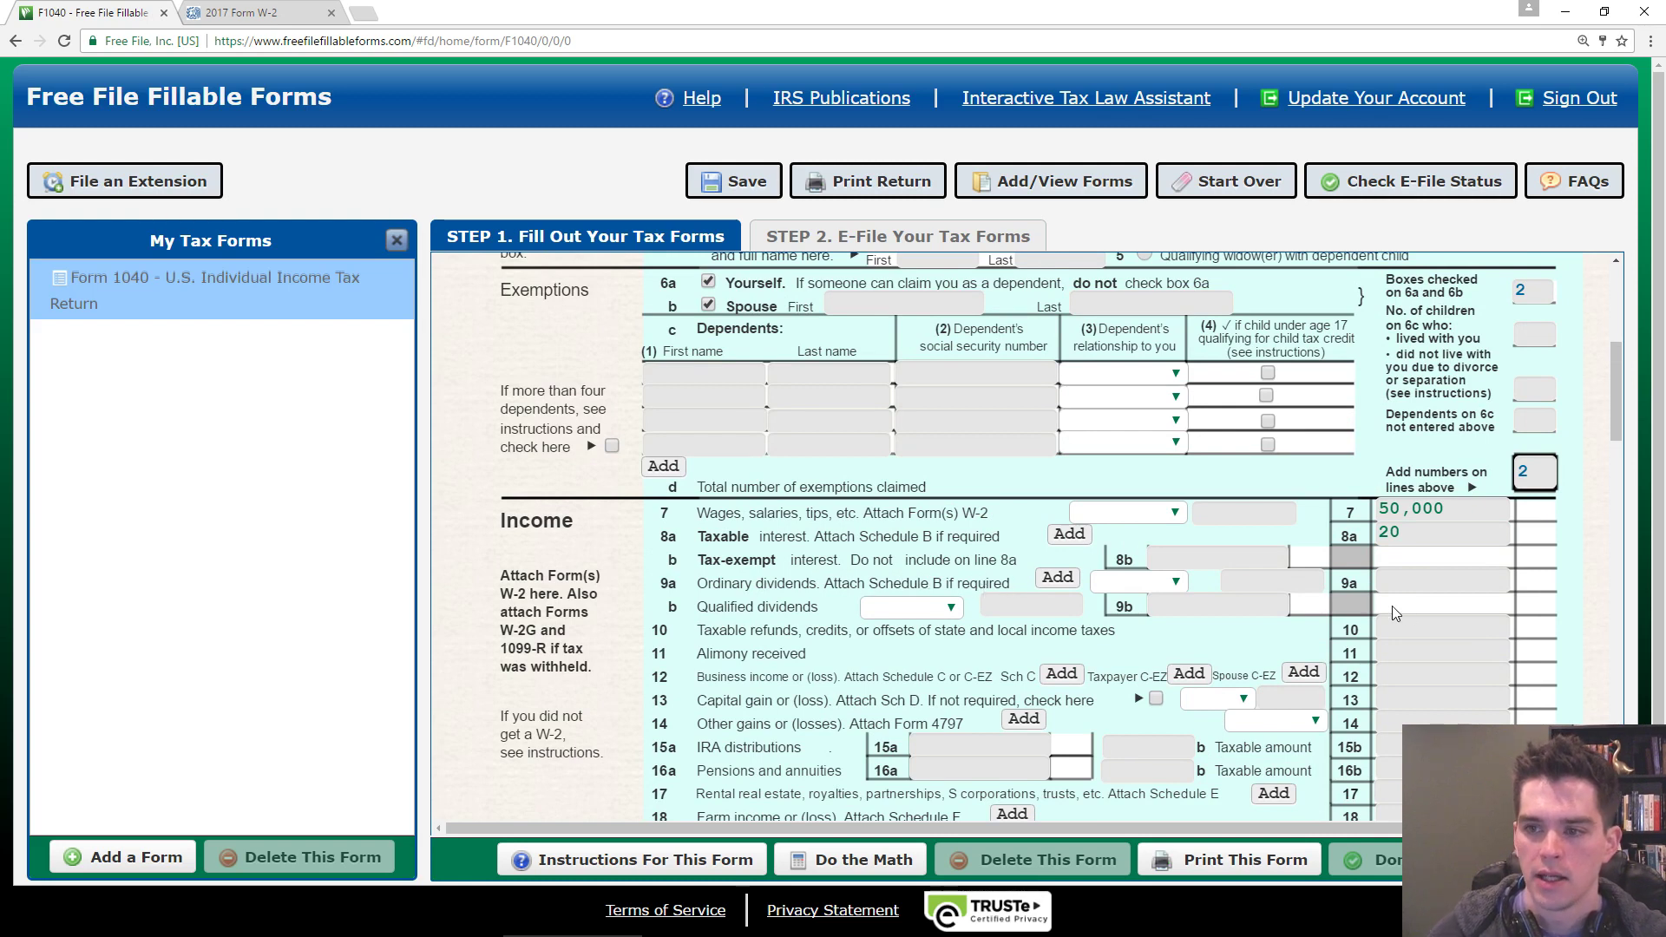
{"action": "left_click", "coordinate": [1420, 584]}
{"action": "type", "text": "187"}
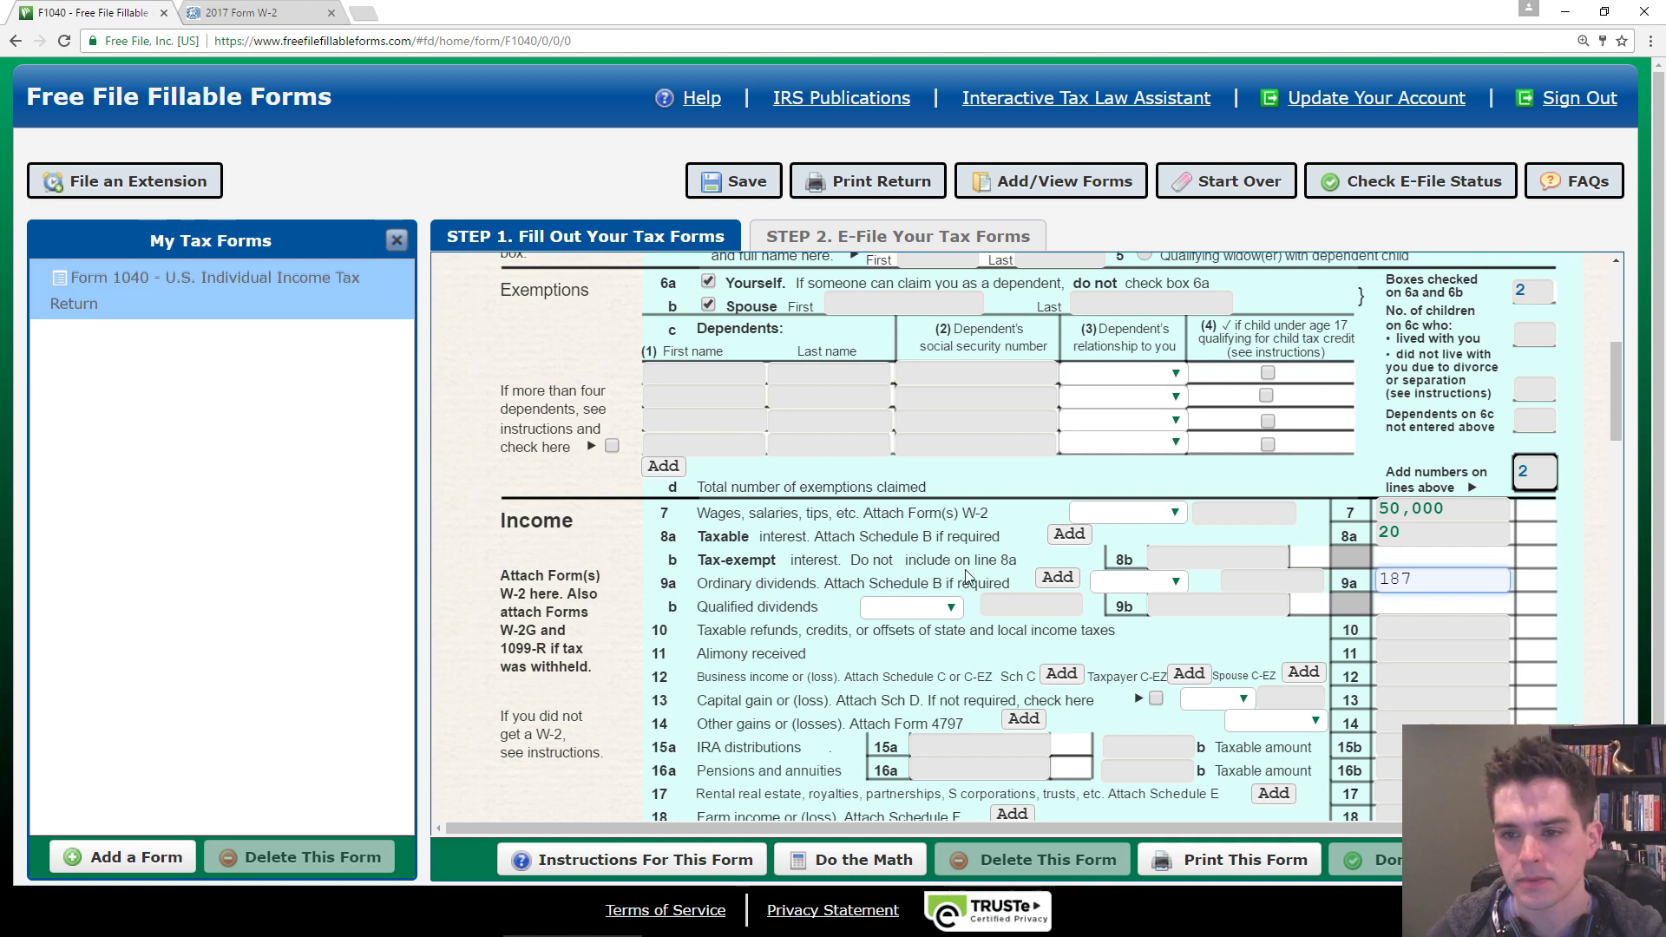
{"action": "left_click", "coordinate": [1409, 627]}
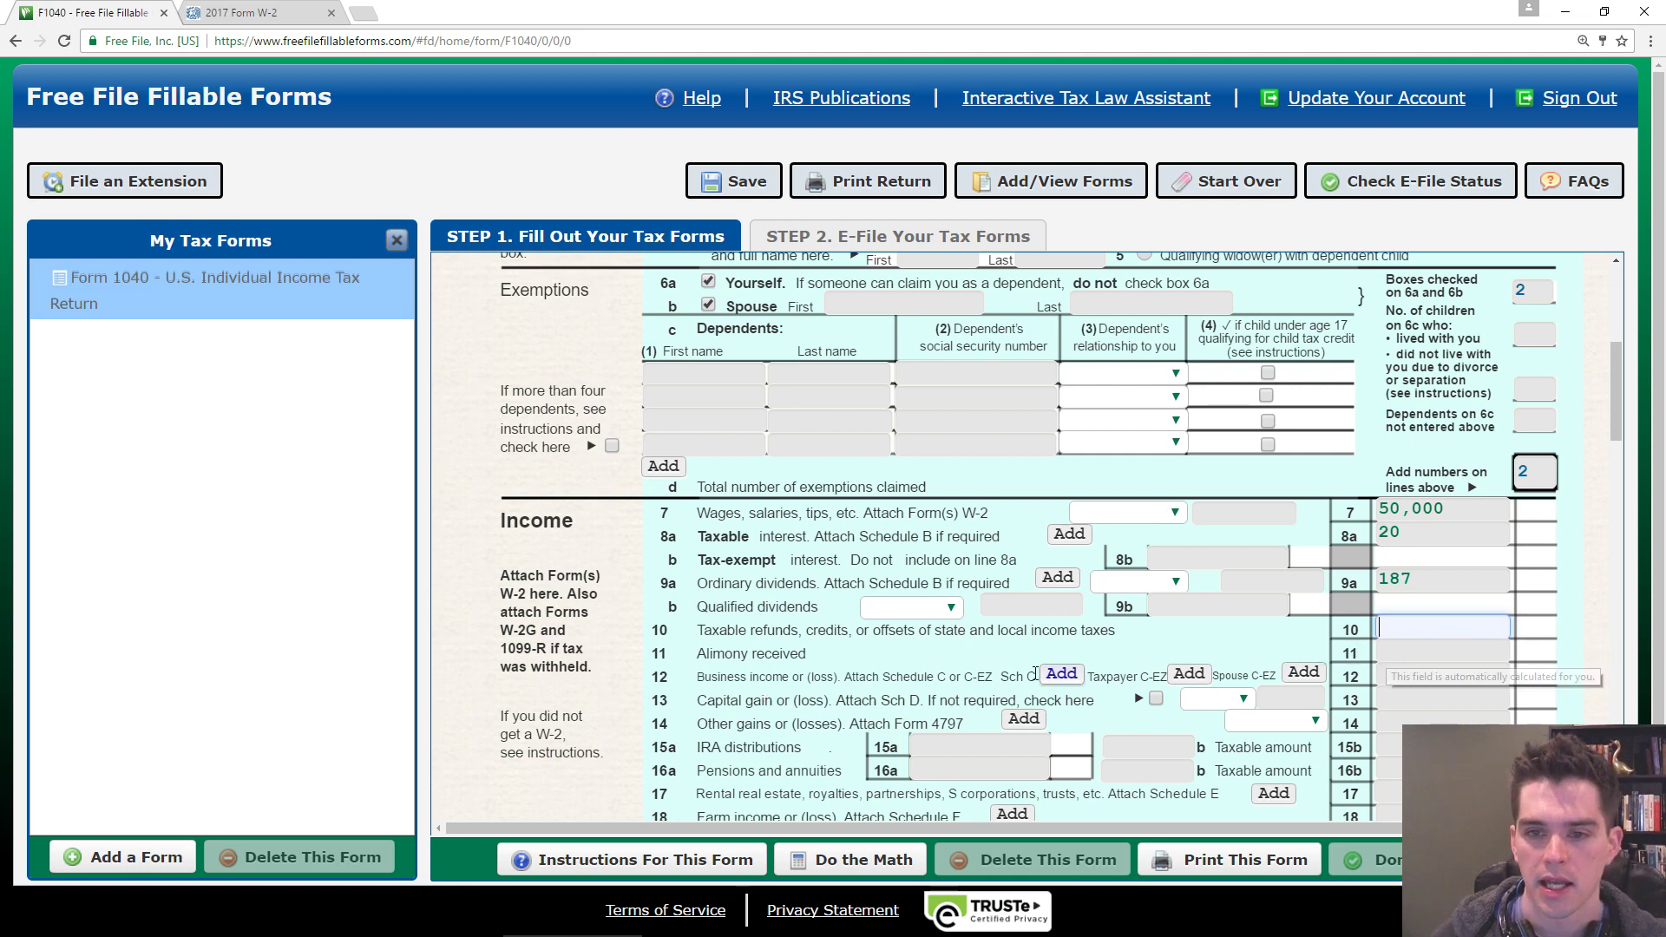
- Find line 12 business income on Form 1040 and add a taxpayer Schedule C-EZ
{"action": "scroll", "coordinate": [867, 607], "scroll_direction": "down", "scroll_amount": 1}
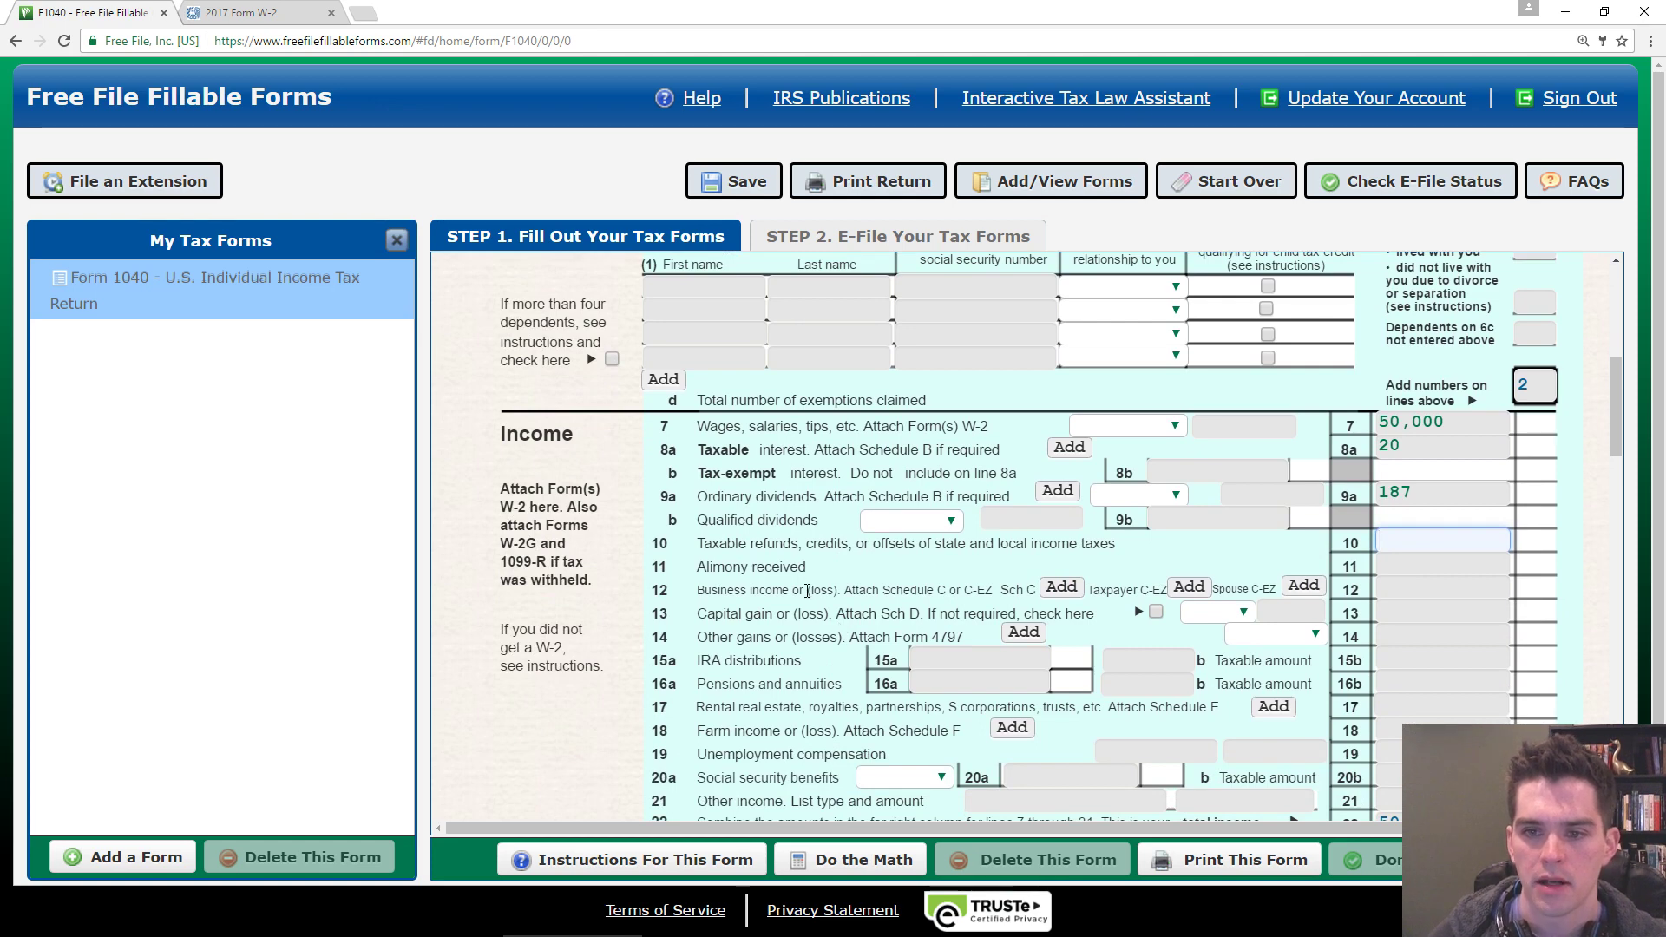
{"action": "left_click_drag", "start_coordinate": [704, 591], "coordinate": [844, 595]}
{"action": "left_click", "coordinate": [851, 595]}
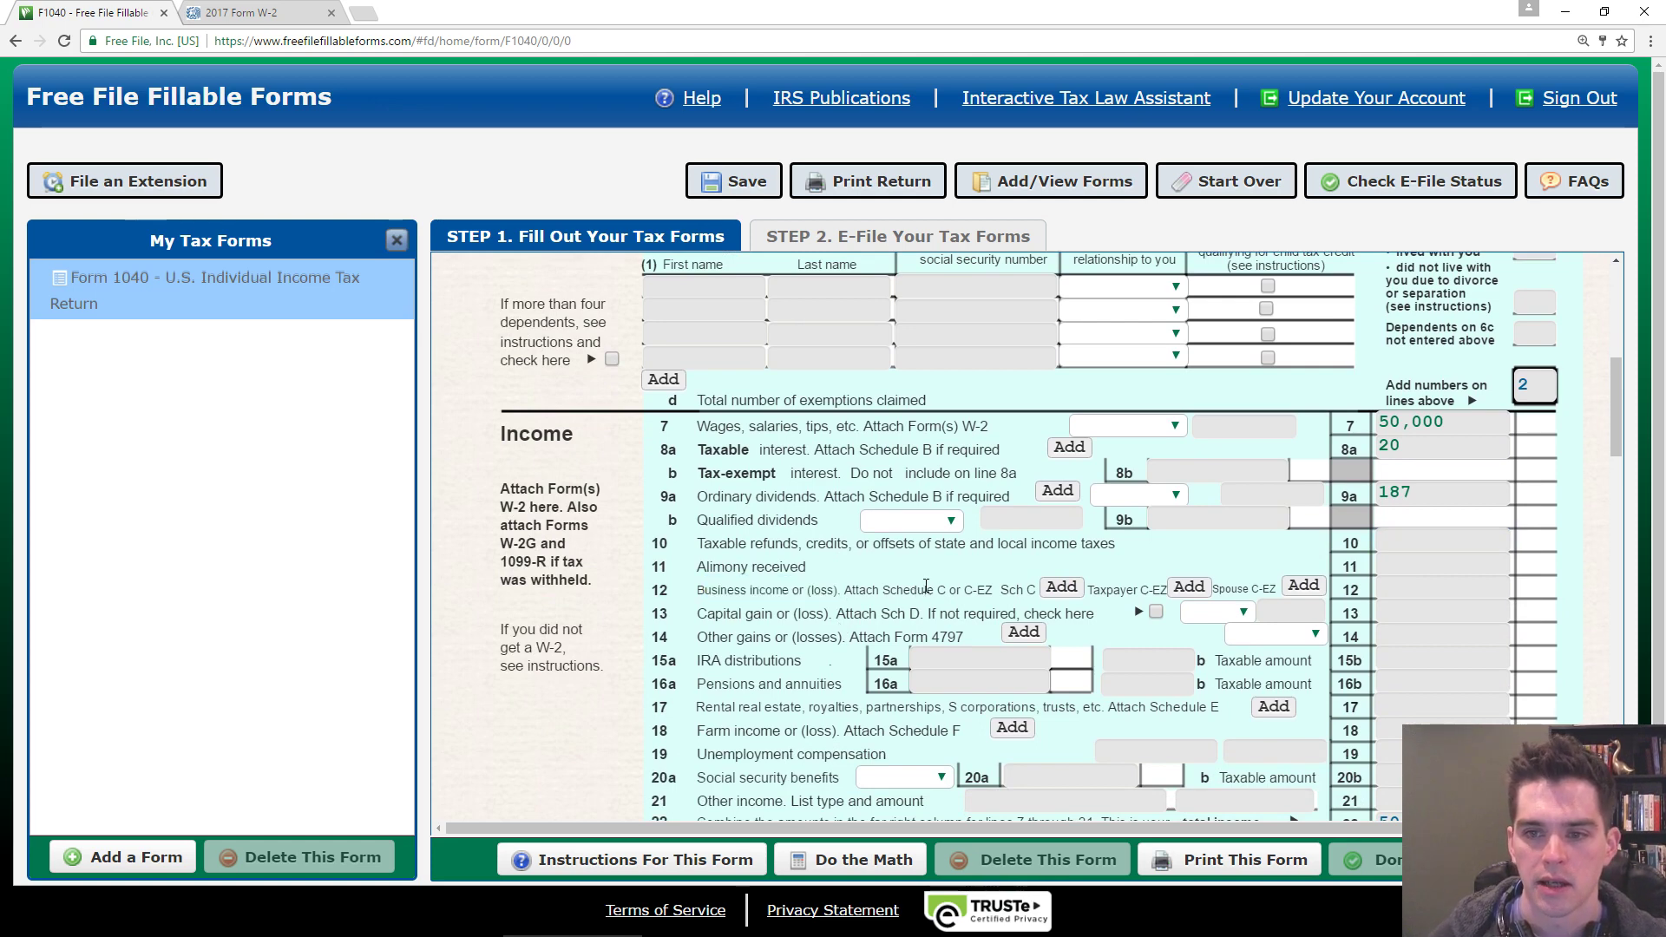
{"action": "scroll", "coordinate": [926, 586], "scroll_direction": "down", "scroll_amount": 1}
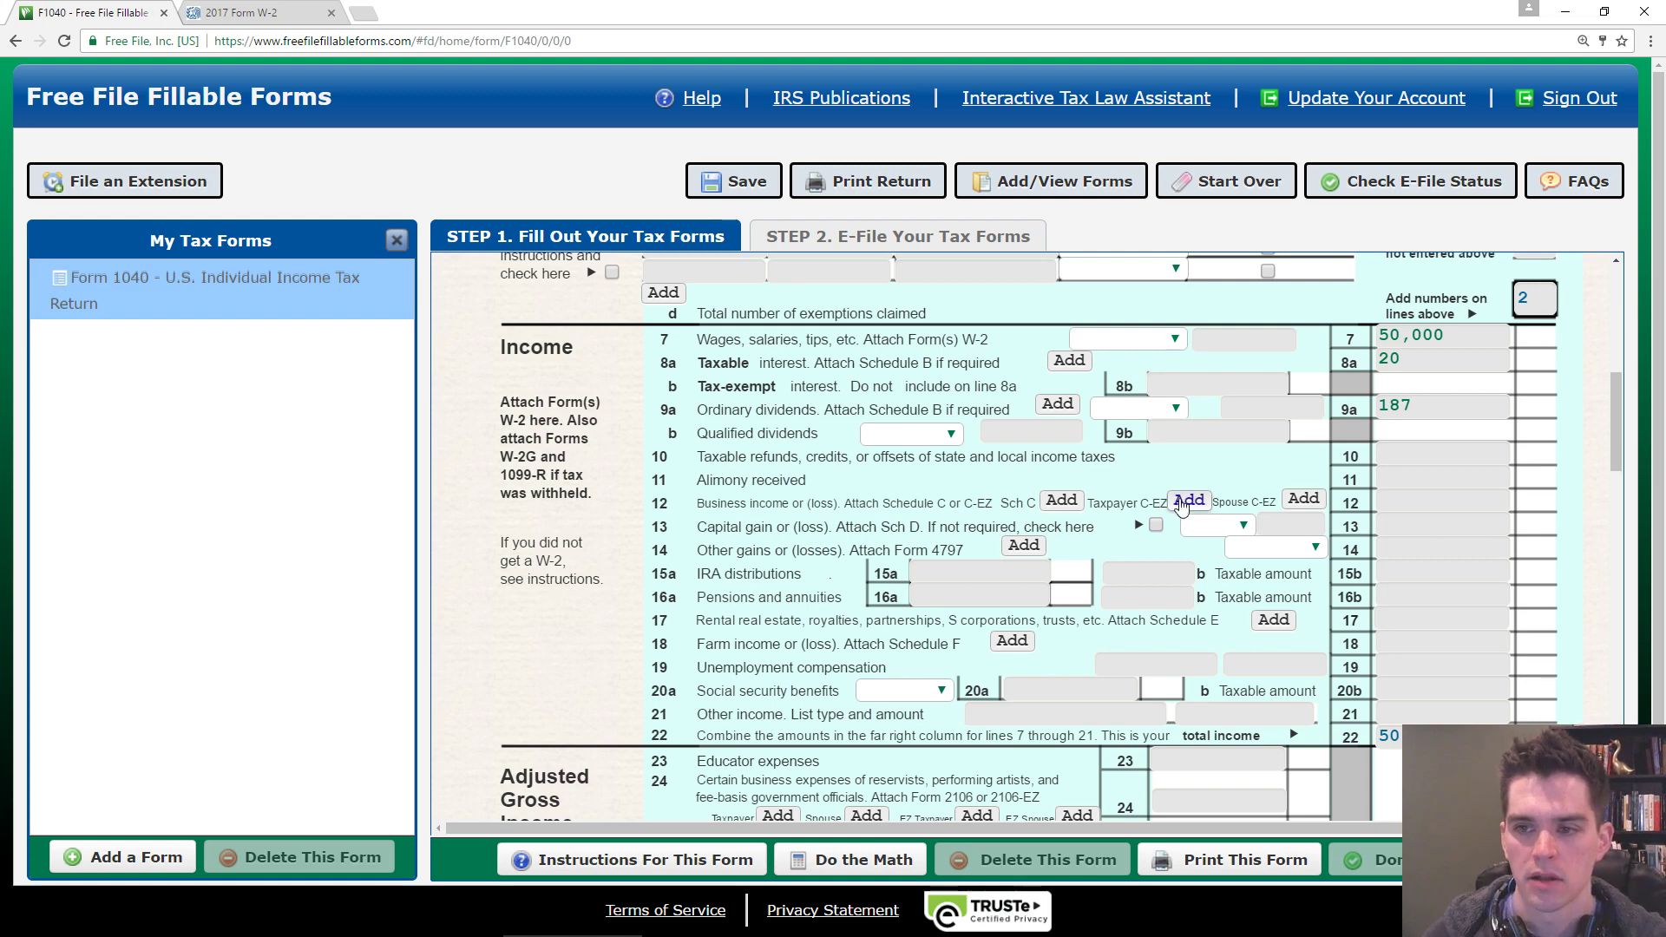
{"action": "left_click", "coordinate": [1182, 501]}
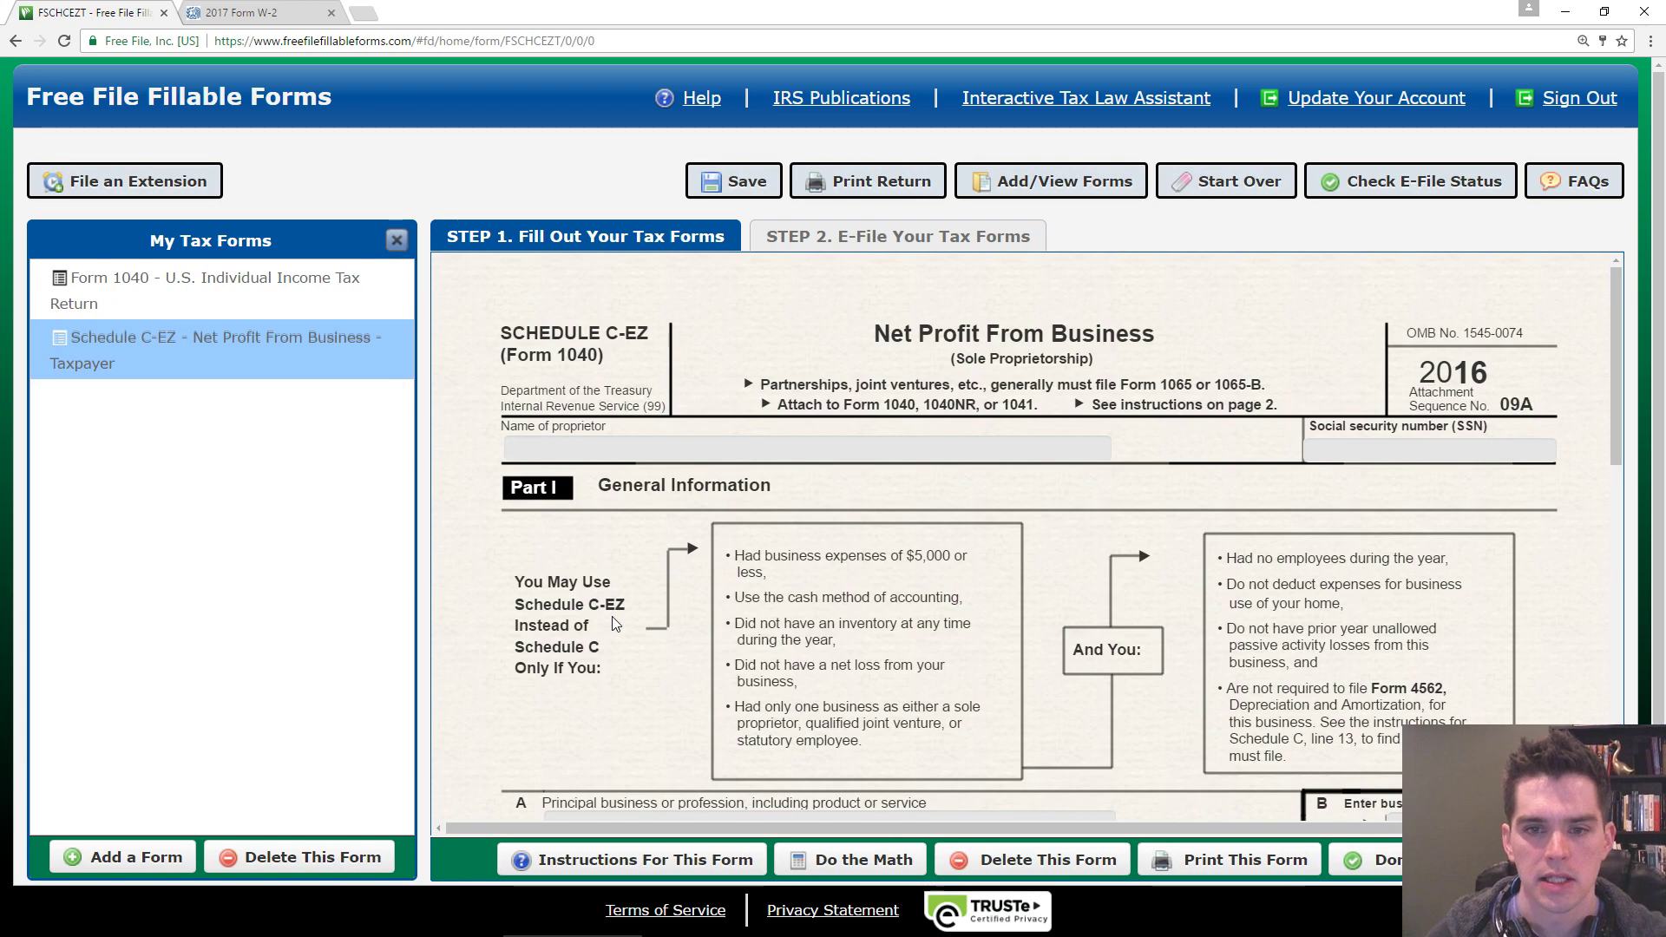
{"action": "scroll", "coordinate": [623, 640], "scroll_direction": "down", "scroll_amount": 1}
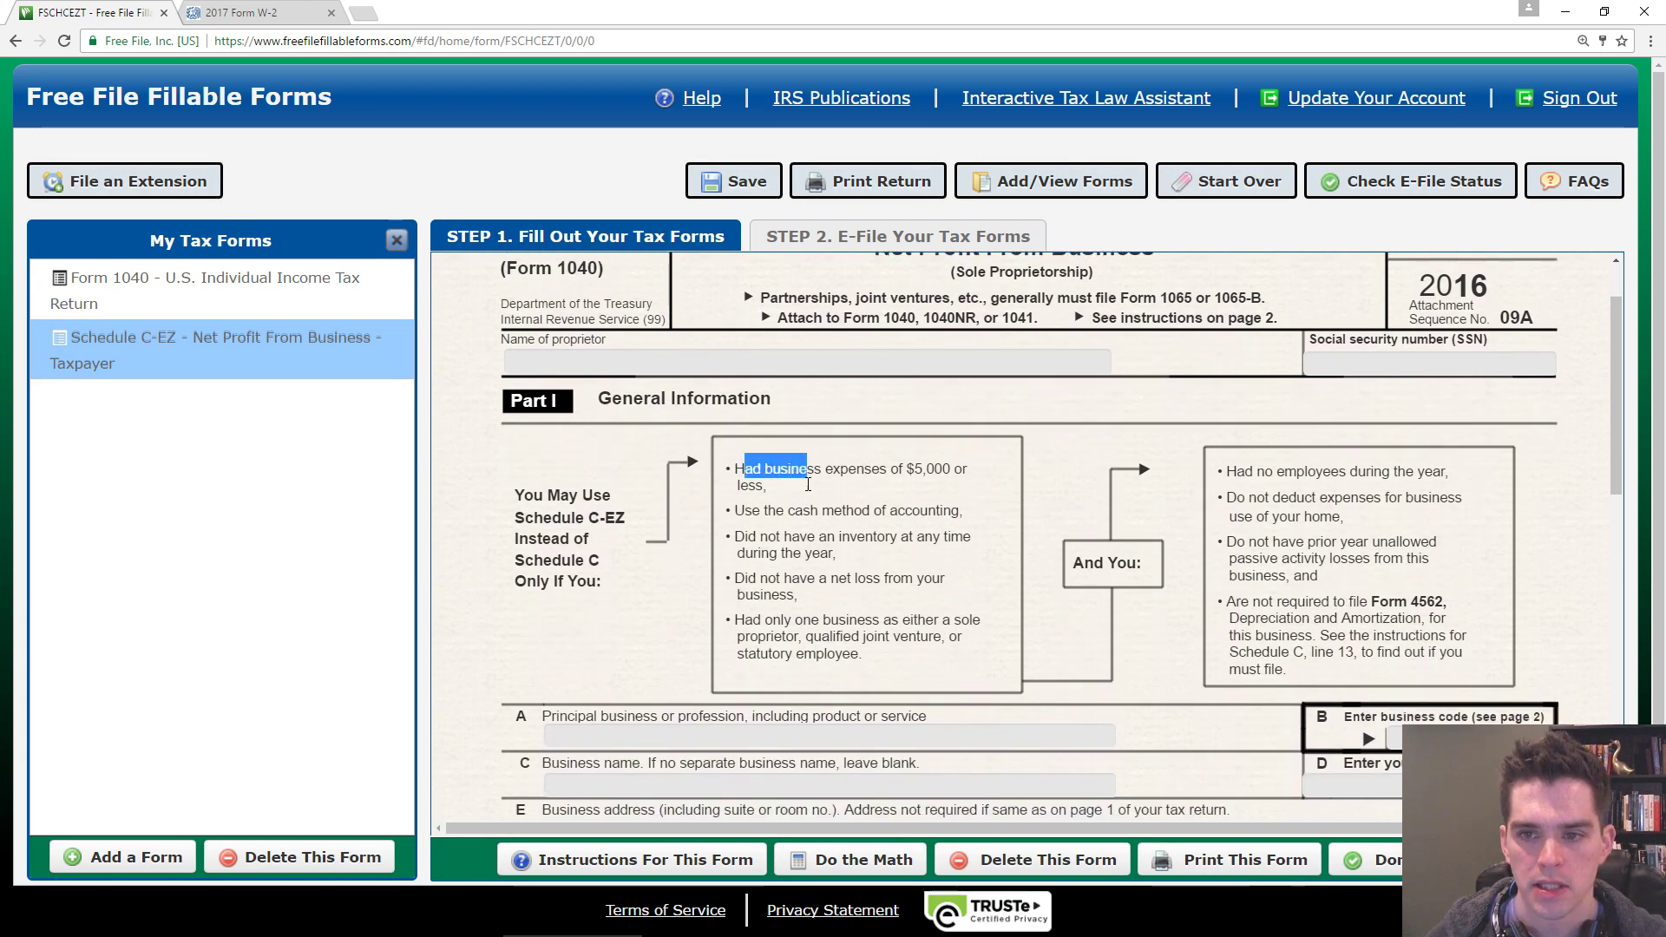
{"action": "left_click_drag", "start_coordinate": [751, 464], "coordinate": [845, 492]}
{"action": "left_click", "coordinate": [845, 495]}
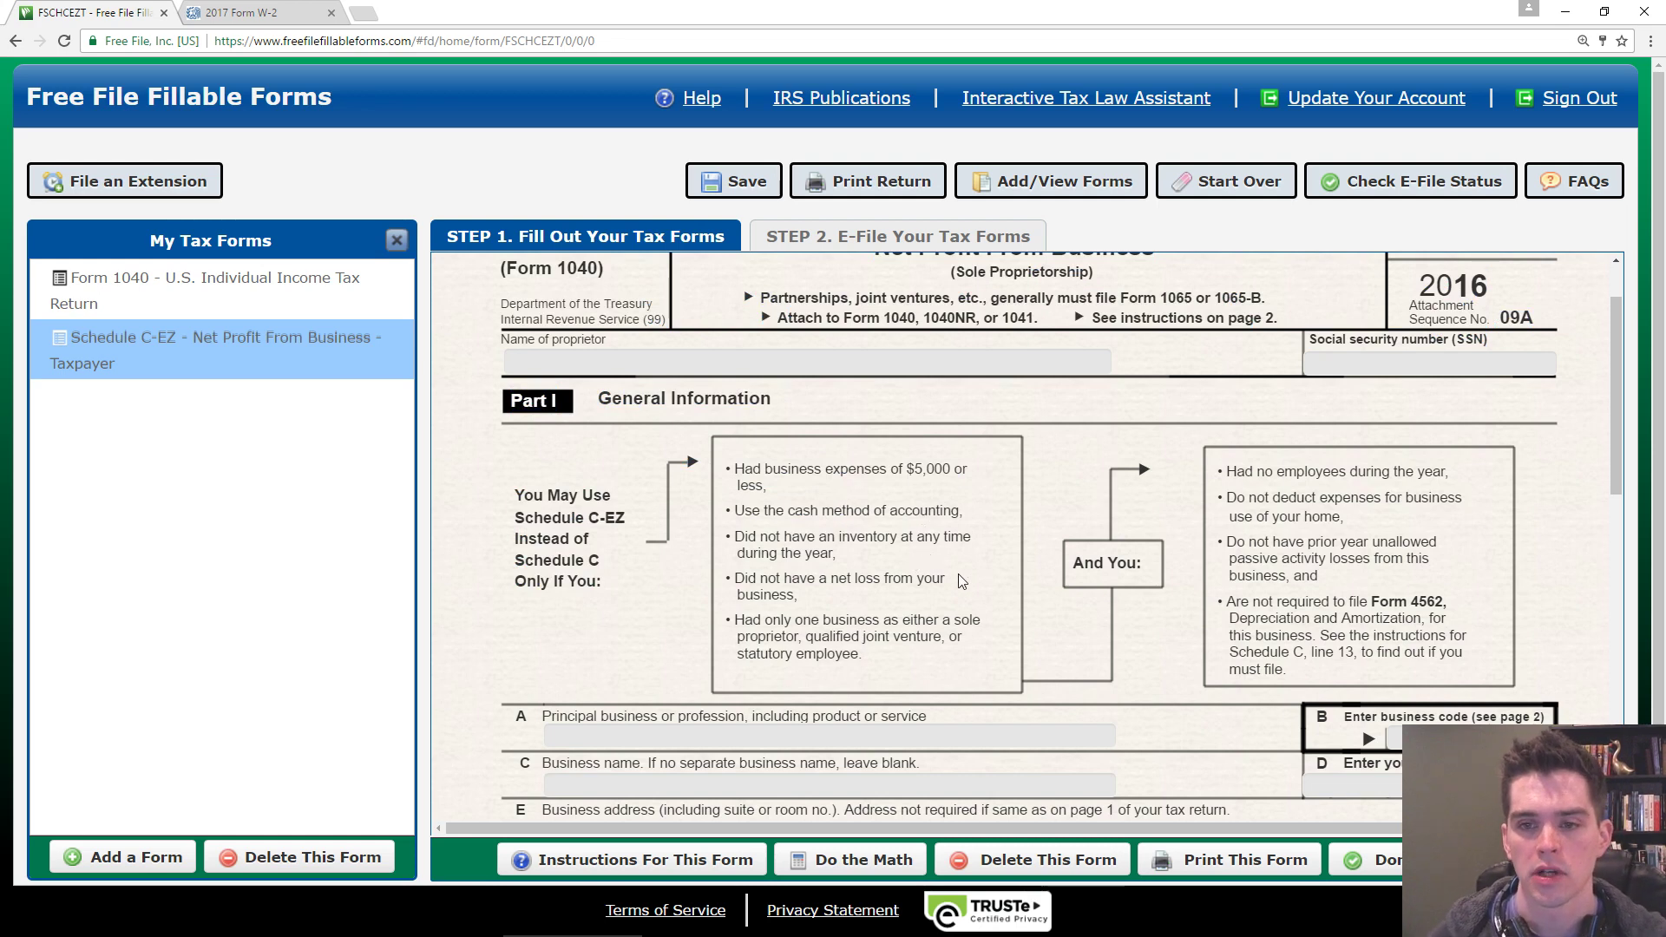
{"action": "left_click_drag", "start_coordinate": [758, 513], "coordinate": [927, 514]}
{"action": "left_click", "coordinate": [821, 547]}
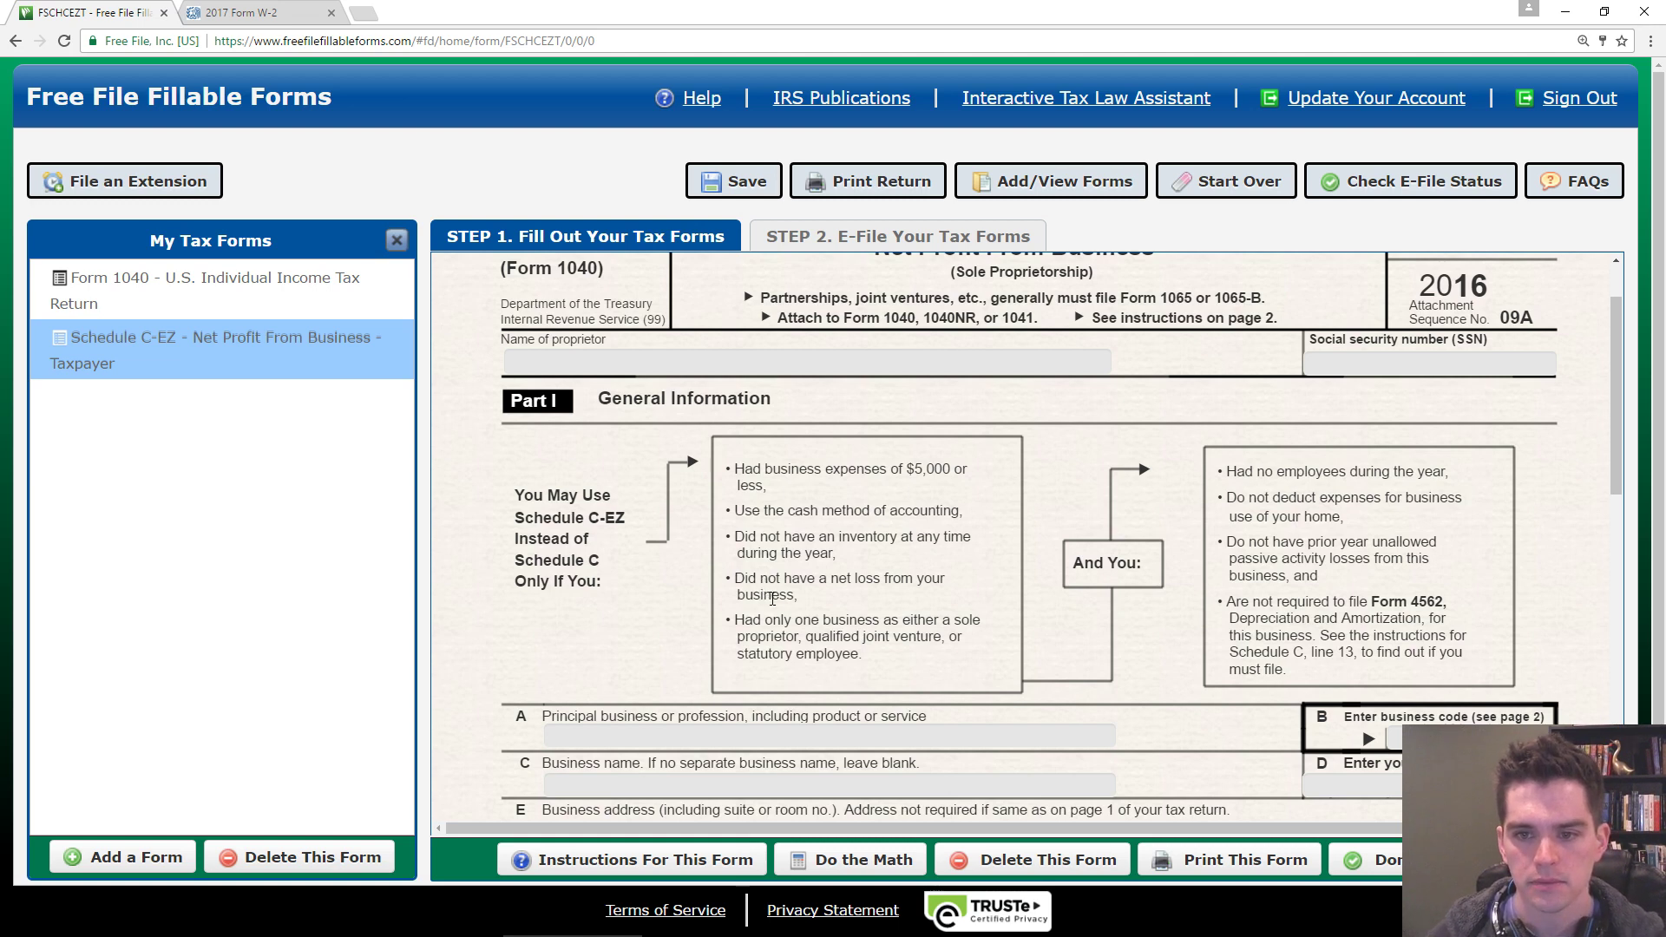
{"action": "scroll", "coordinate": [784, 596], "scroll_direction": "down", "scroll_amount": 1}
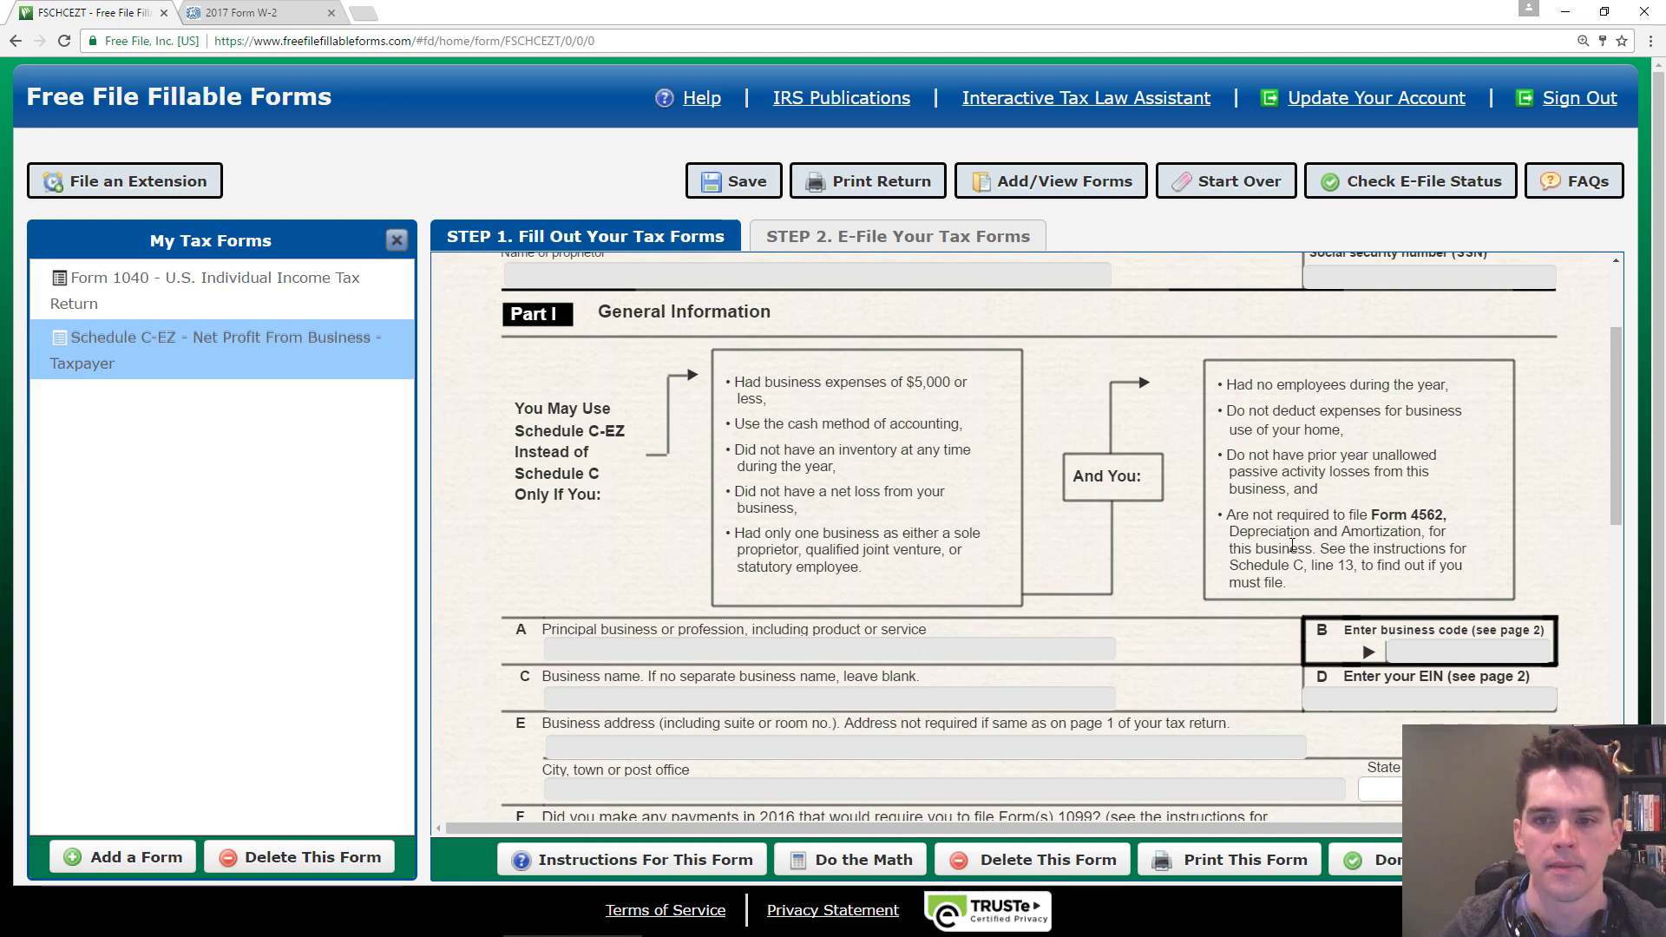
- Describe the business as 'Internet broadcasting: youtuber' with business code 000000
{"action": "left_click", "coordinate": [927, 647]}
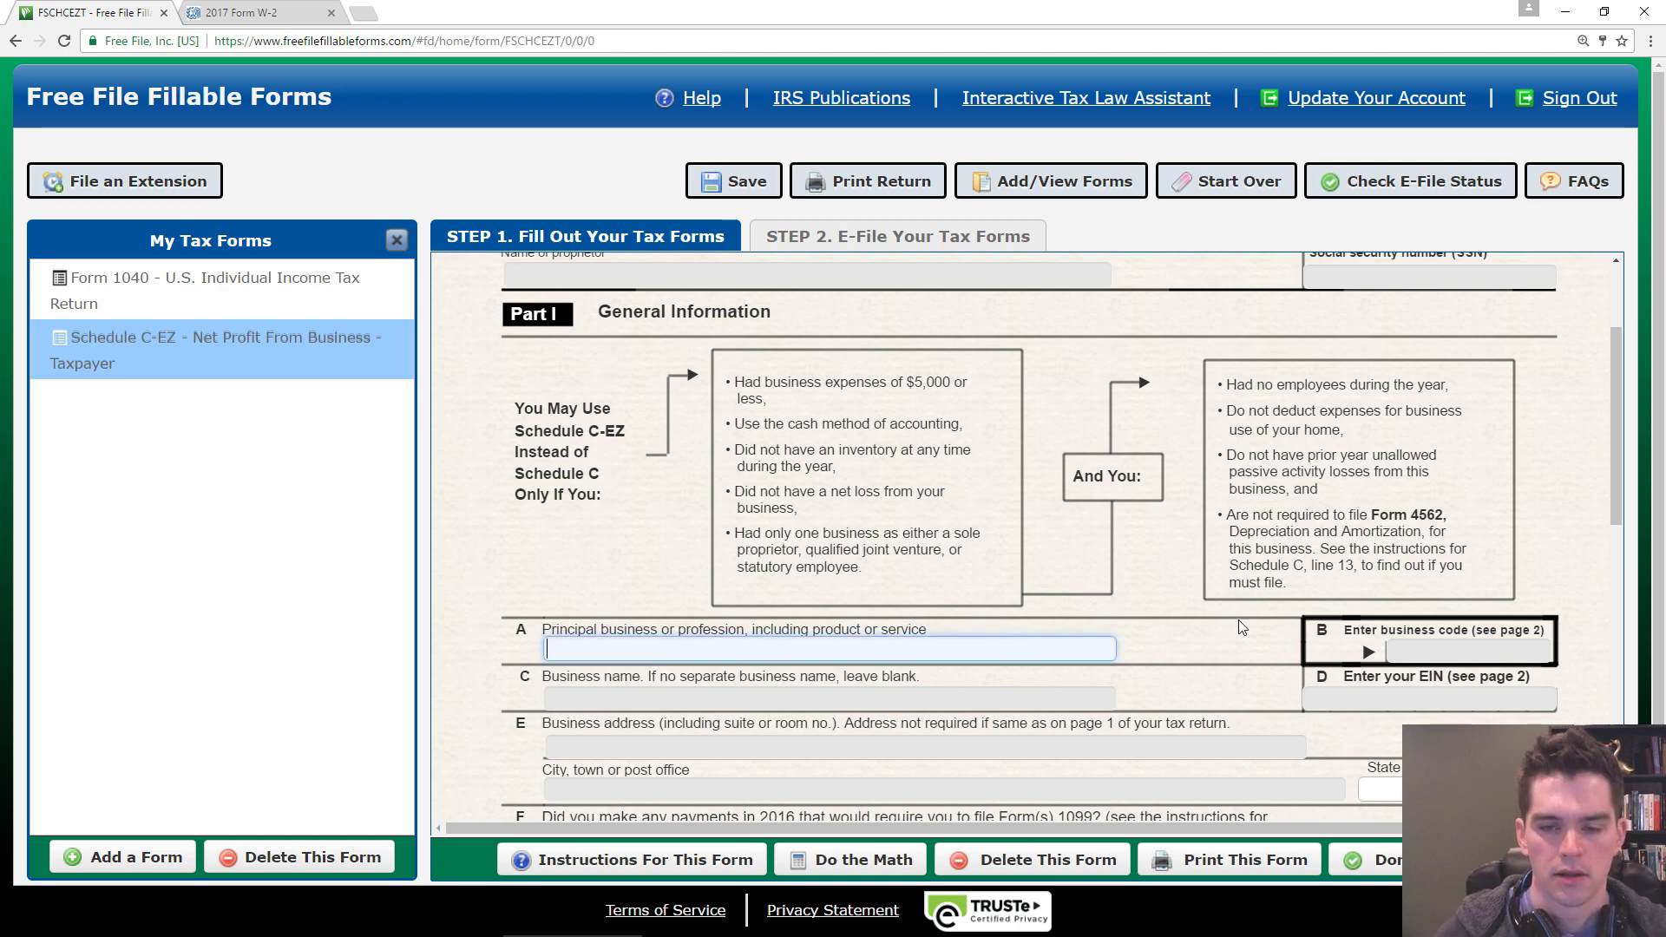
{"action": "type", "text": "INte"}
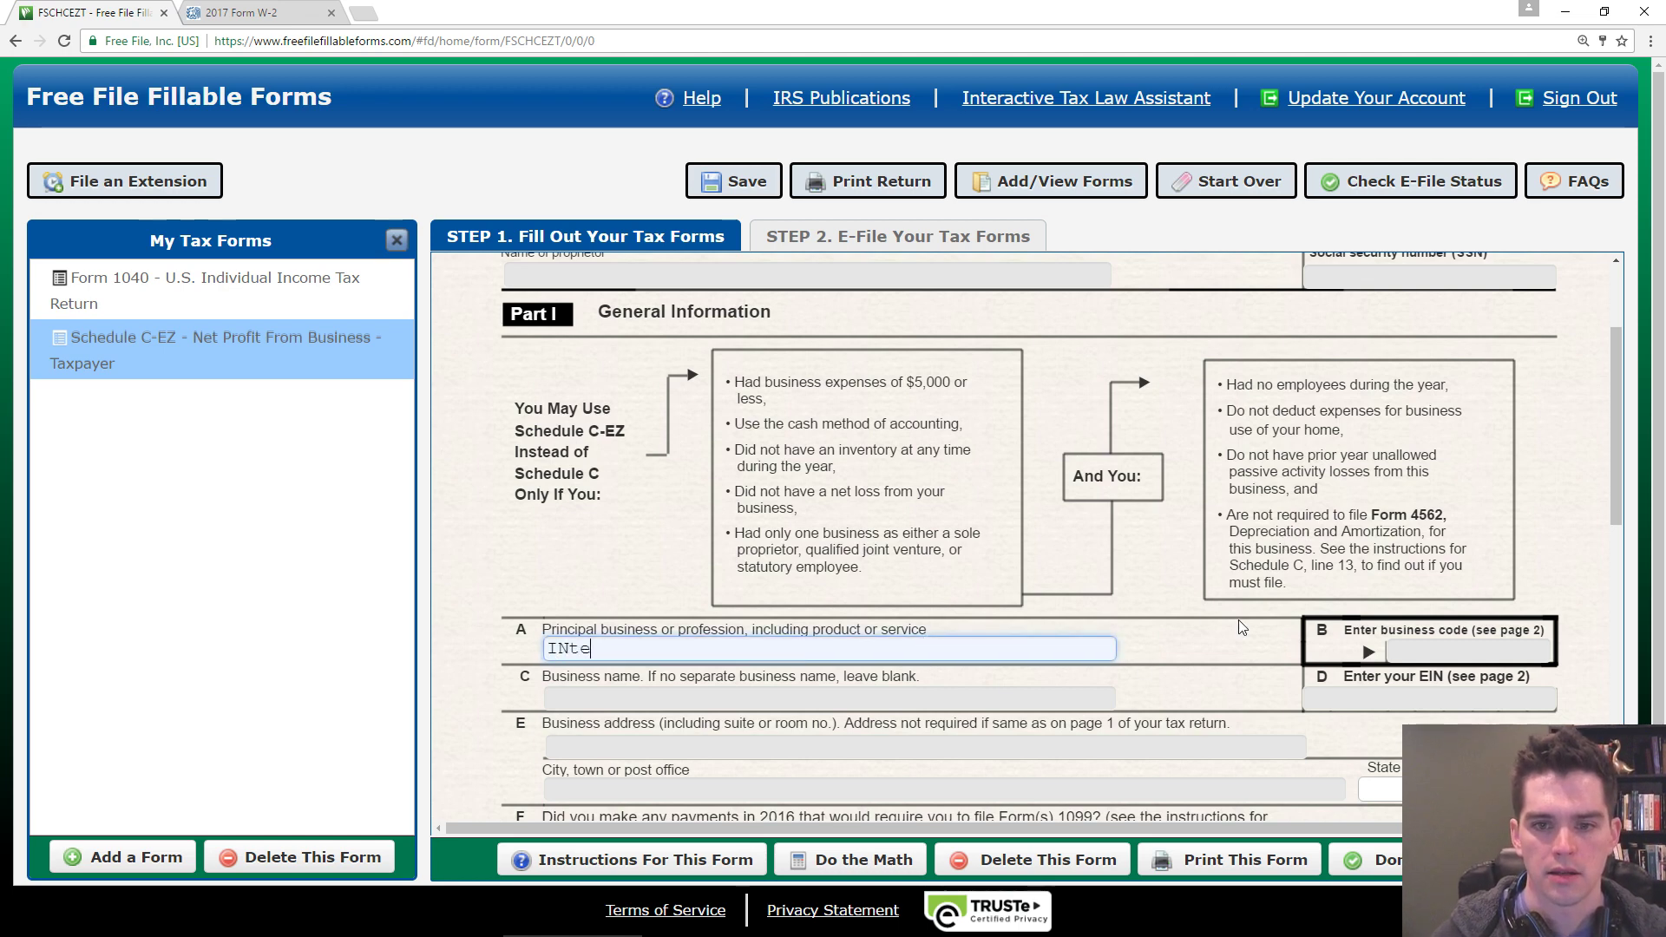
{"action": "type", "text": "rnet "}
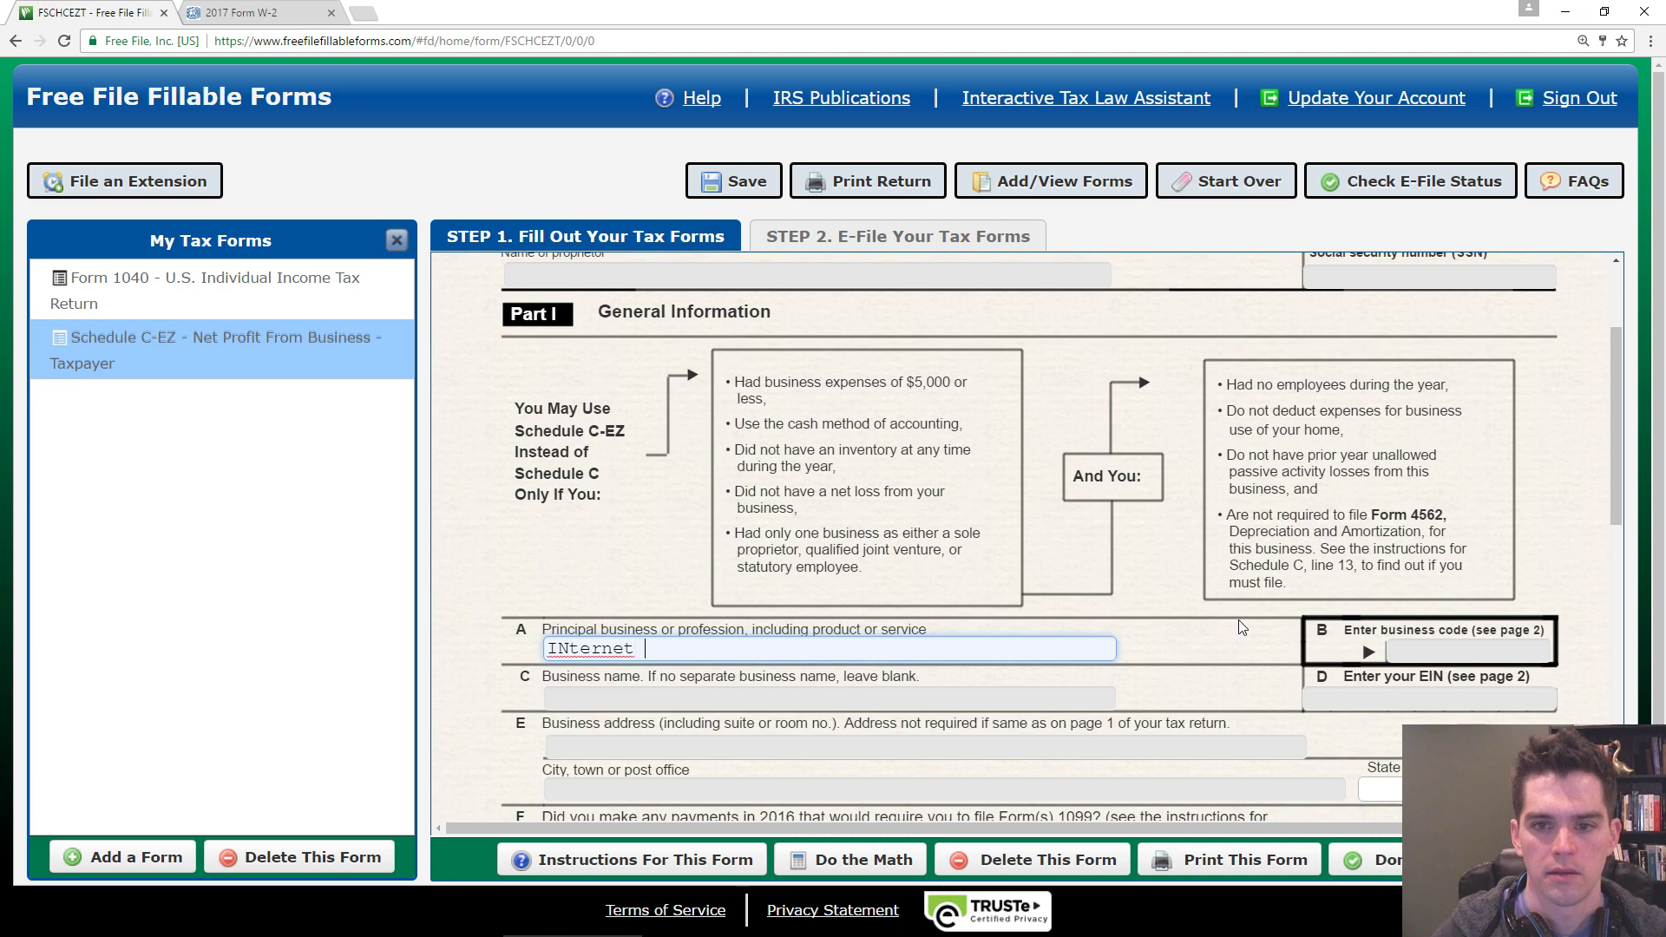
{"action": "type", "text": "broadcasting: yu"}
{"action": "key", "text": "BackSpace"}
{"action": "type", "text": "outuber"}
{"action": "key", "text": "Tab"}
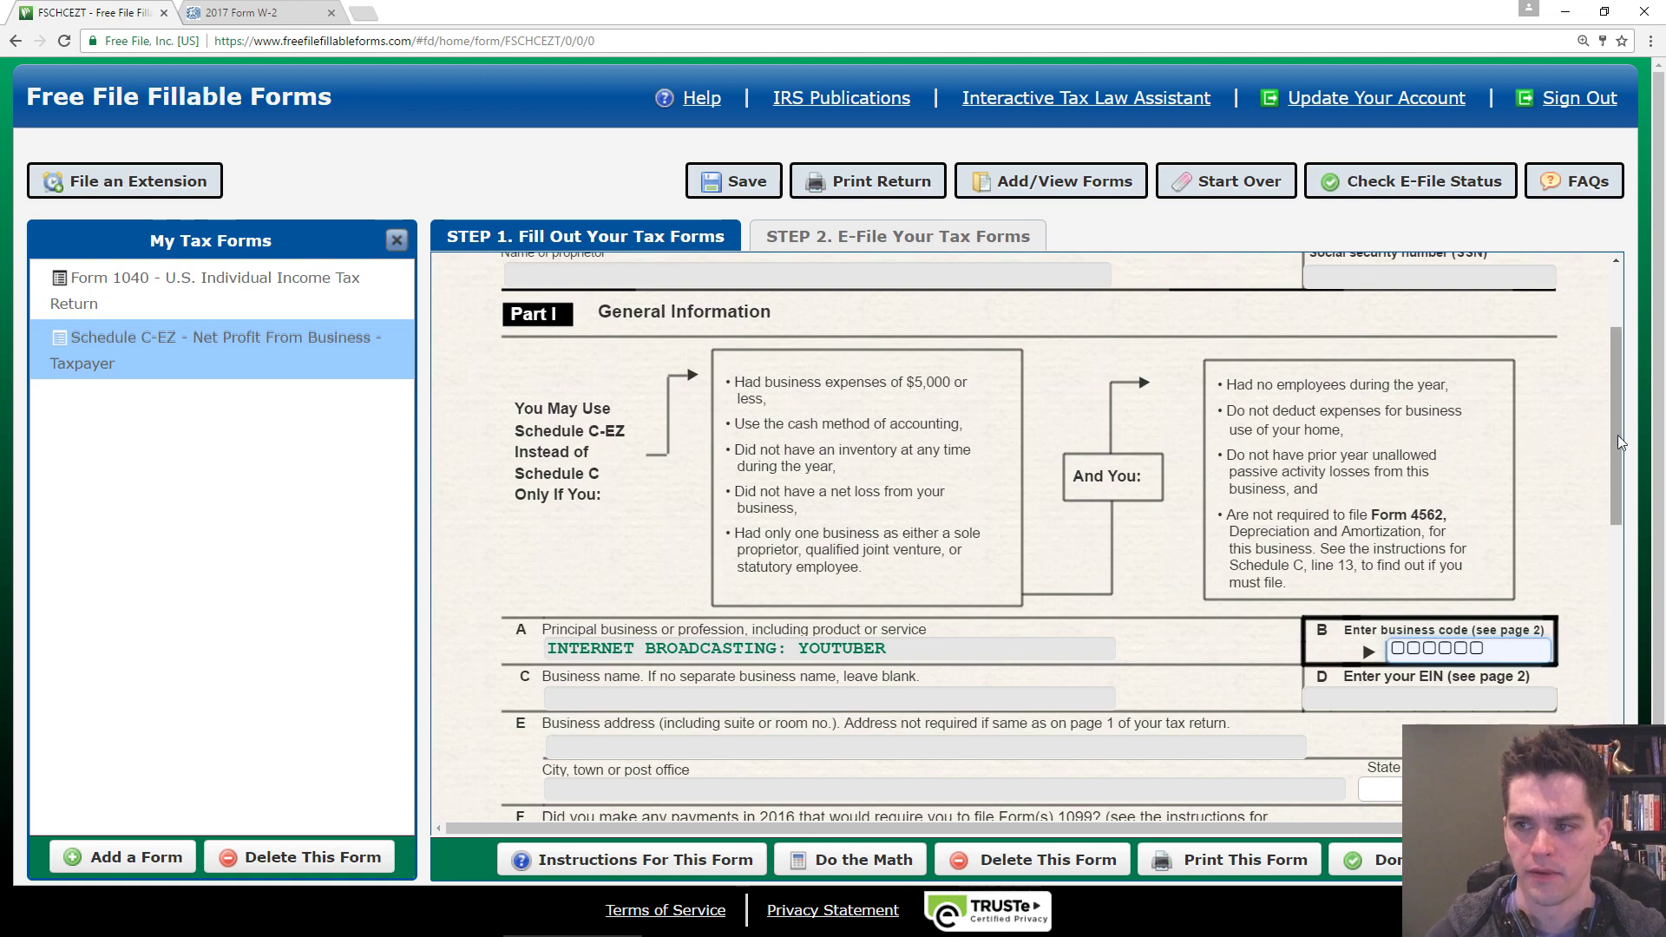
{"action": "mouse_move", "coordinate": [1615, 435]}
{"action": "left_mouse_down"}
{"action": "mouse_move", "coordinate": [1616, 672]}
{"action": "mouse_move", "coordinate": [1612, 460]}
{"action": "left_mouse_up"}
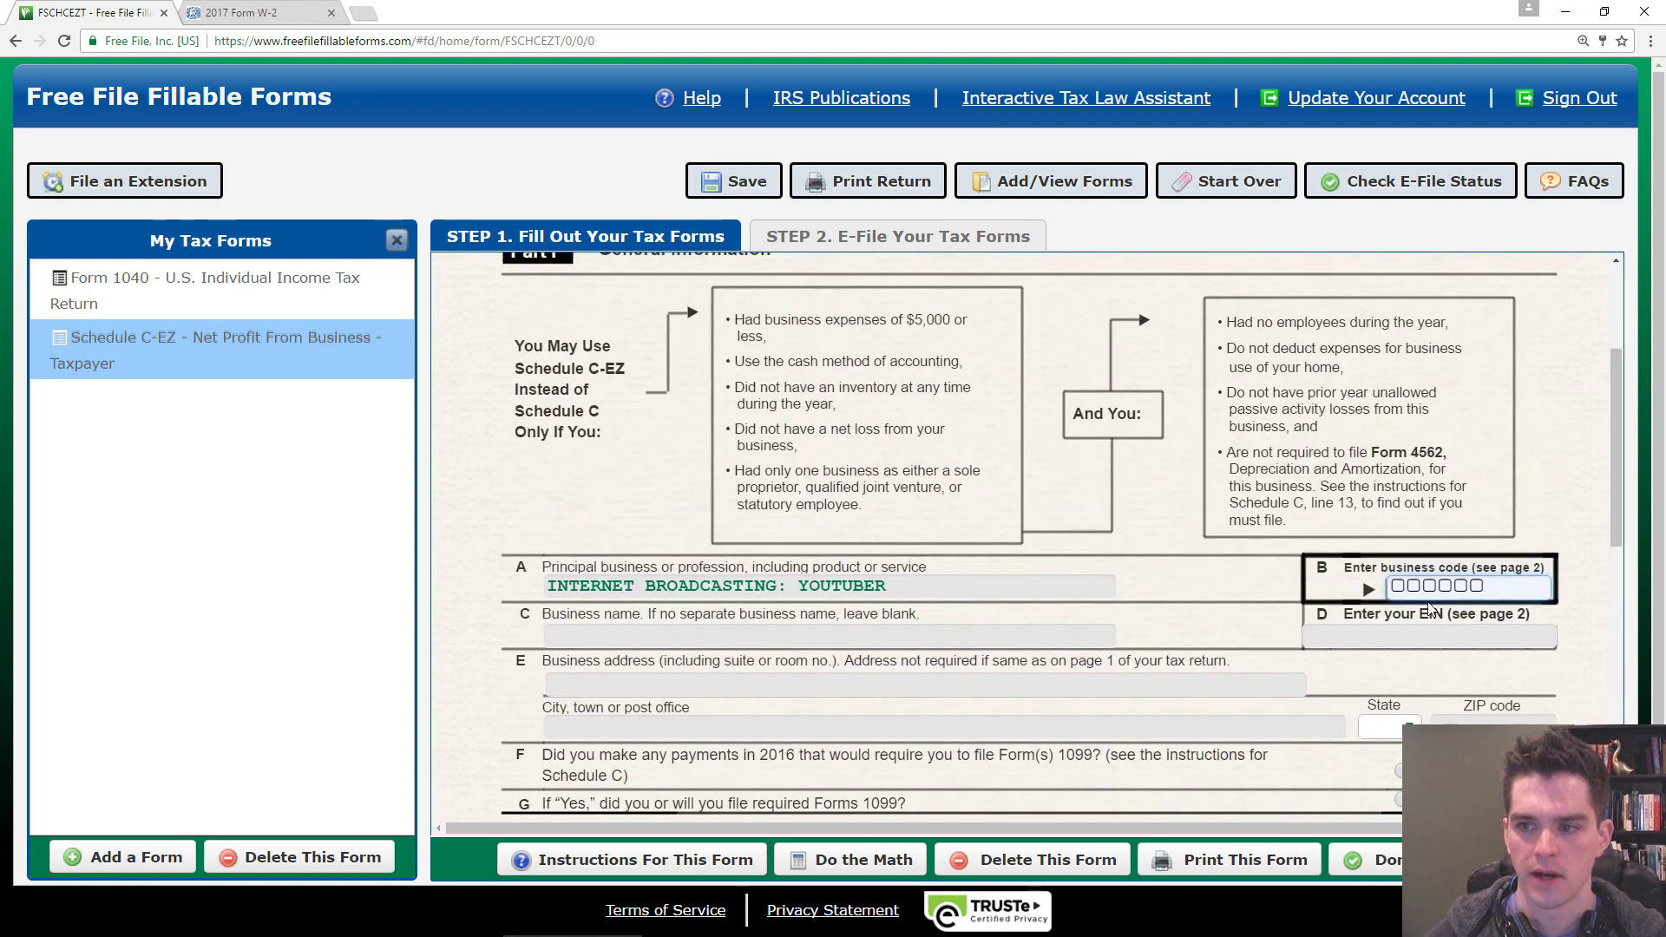
{"action": "type", "text": "000000"}
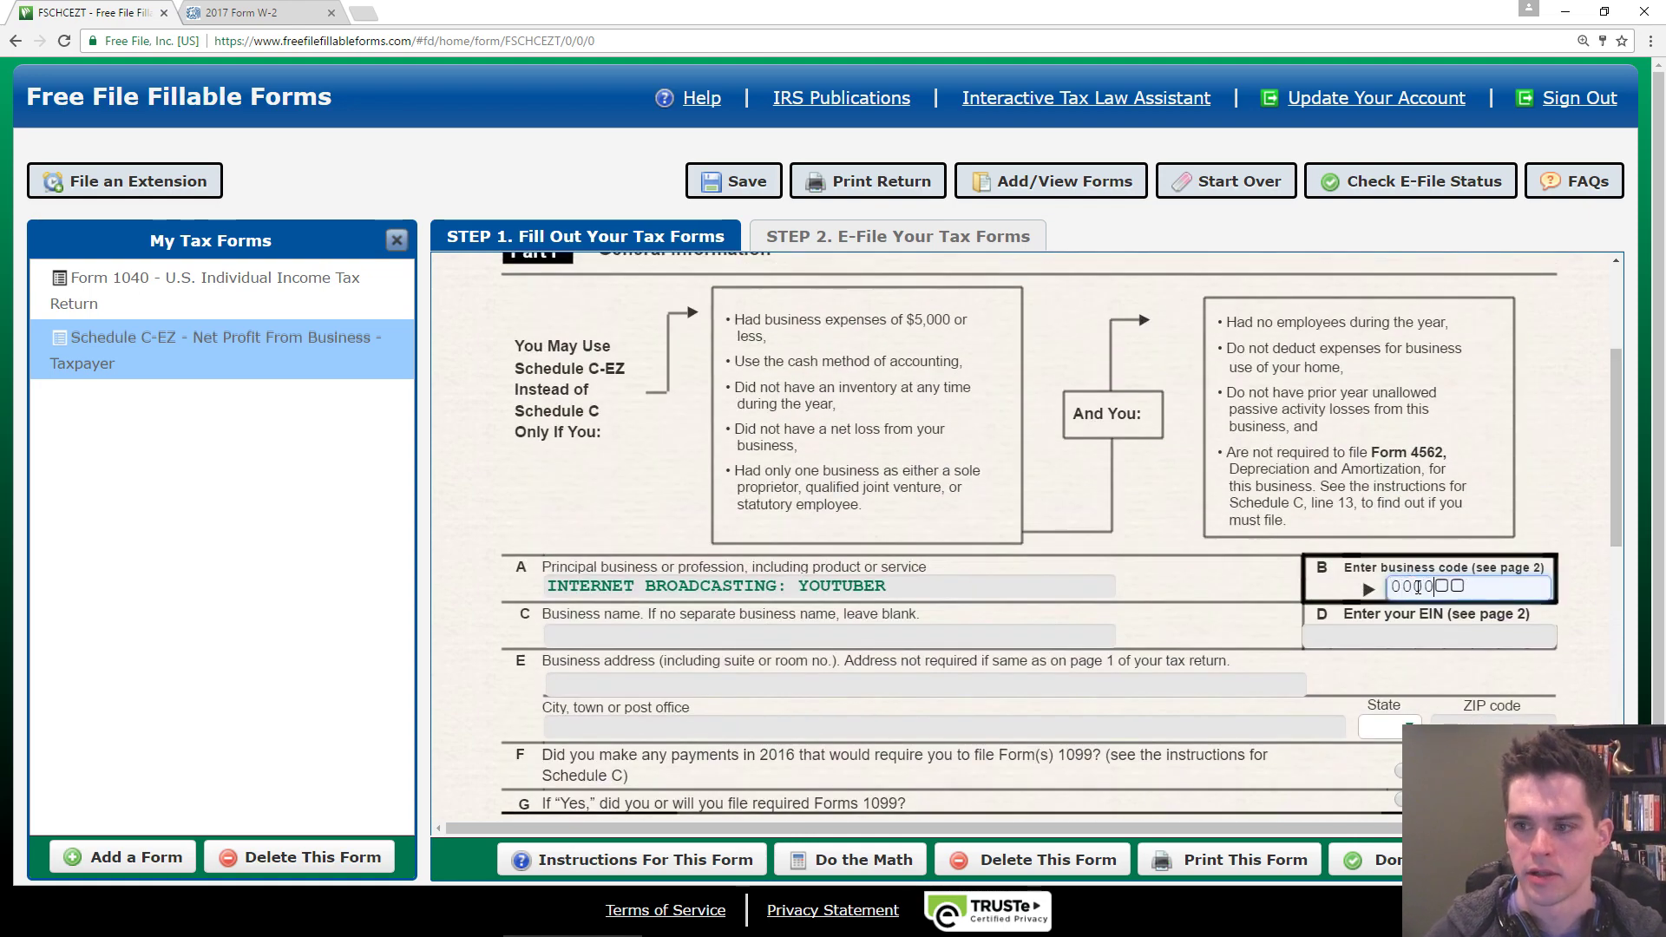
- Enter business name 'Chaos Theory Blog', address 'home', and answer No to Form 1099 payments
{"action": "left_click", "coordinate": [841, 633]}
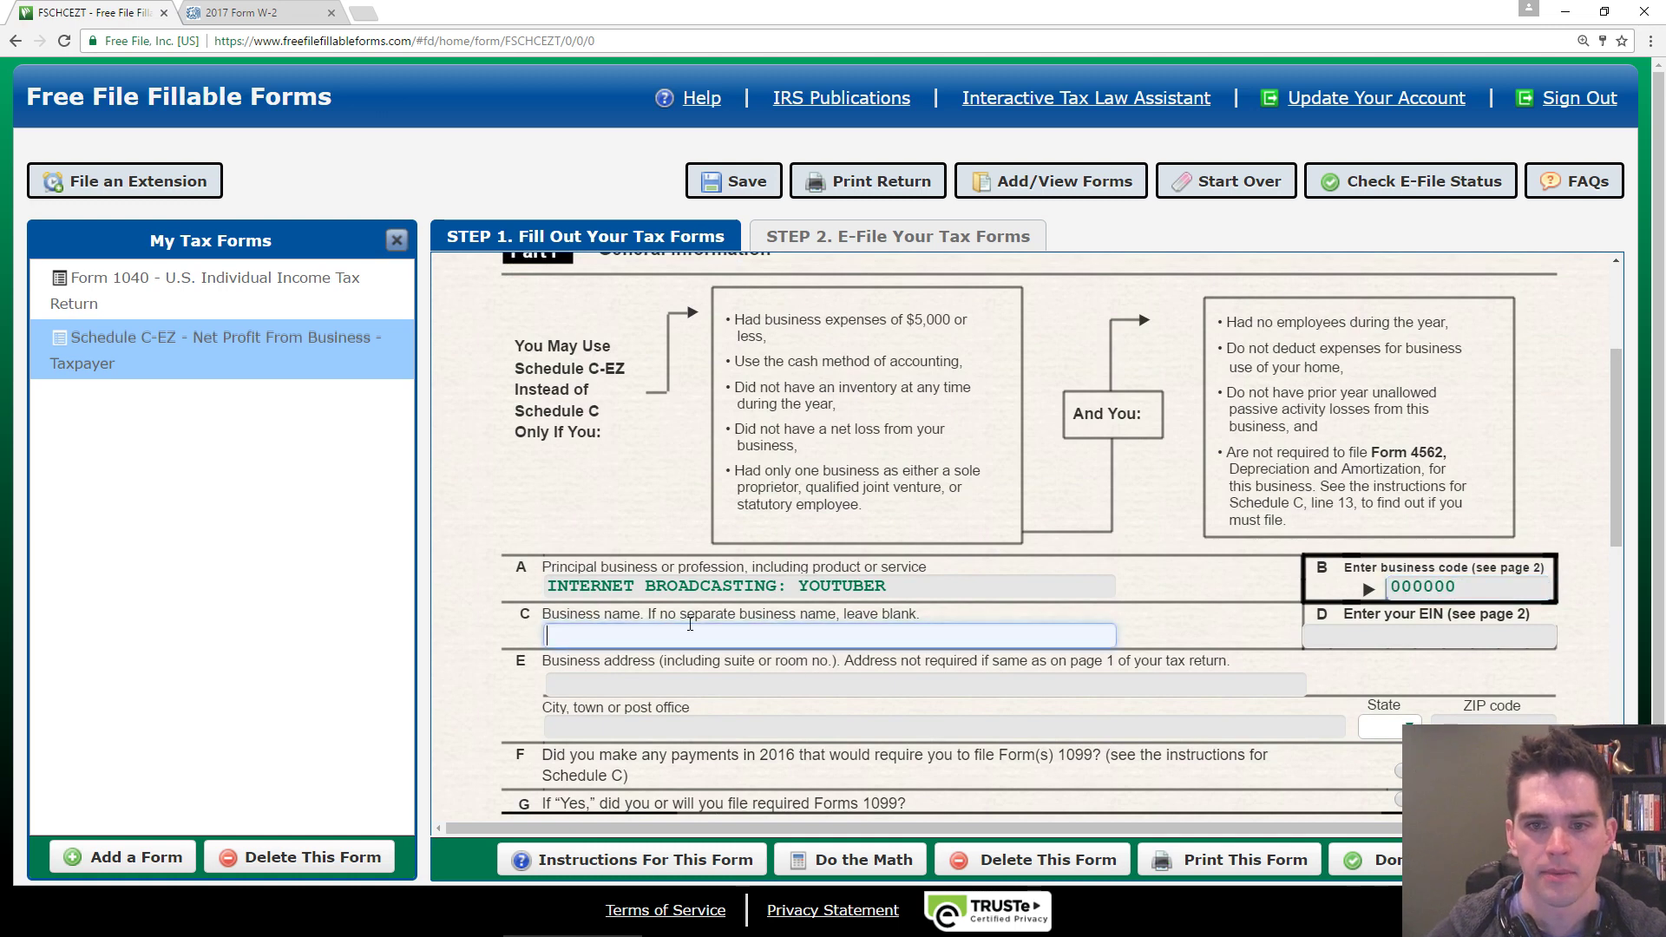
{"action": "type", "text": "Chaos Theory Blog"}
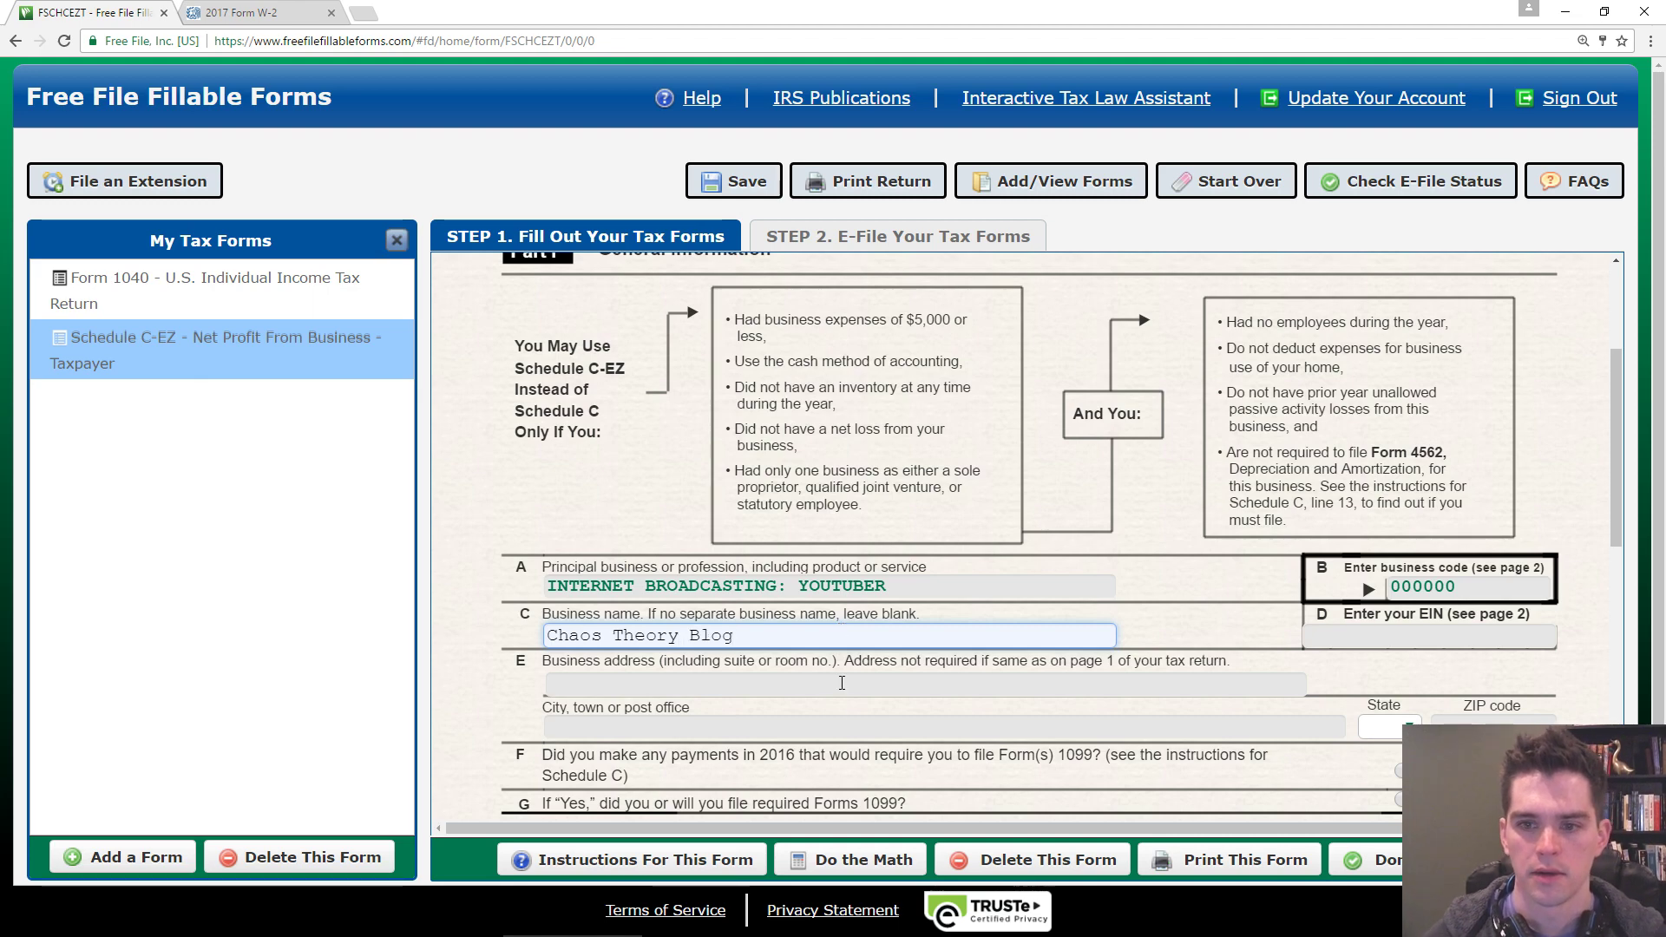
{"action": "left_click", "coordinate": [837, 687]}
{"action": "type", "text": "home"}
{"action": "scroll", "coordinate": [741, 517], "scroll_direction": "down", "scroll_amount": 3}
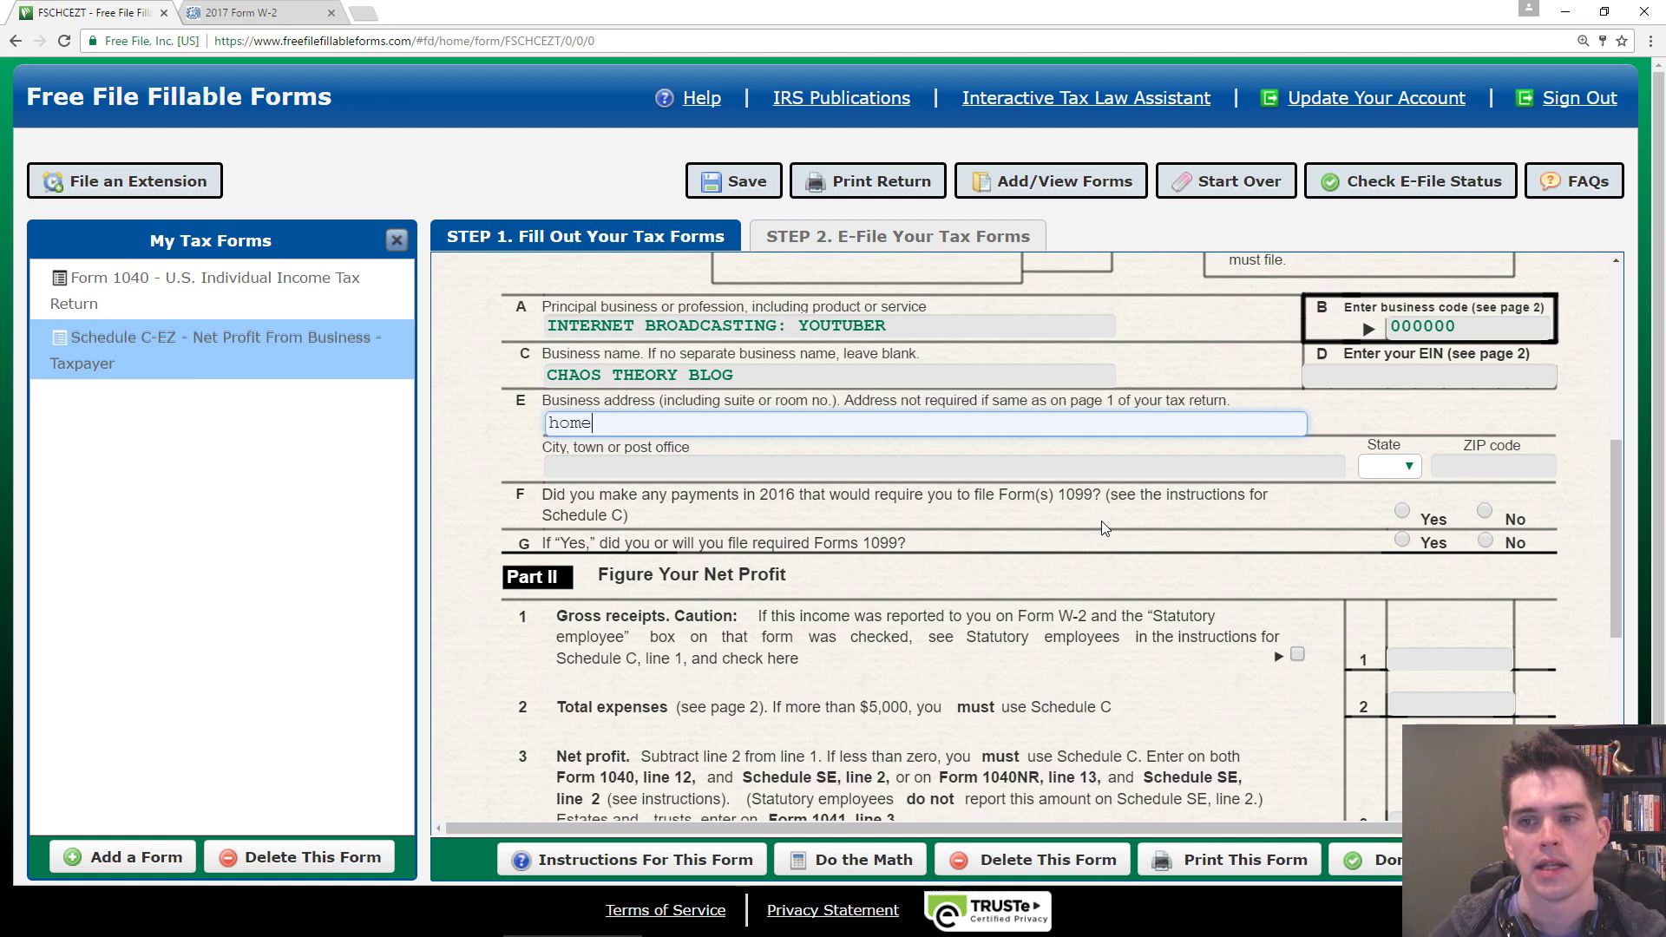
{"action": "left_click", "coordinate": [1485, 512]}
{"action": "scroll", "coordinate": [699, 546], "scroll_direction": "down", "scroll_amount": 1}
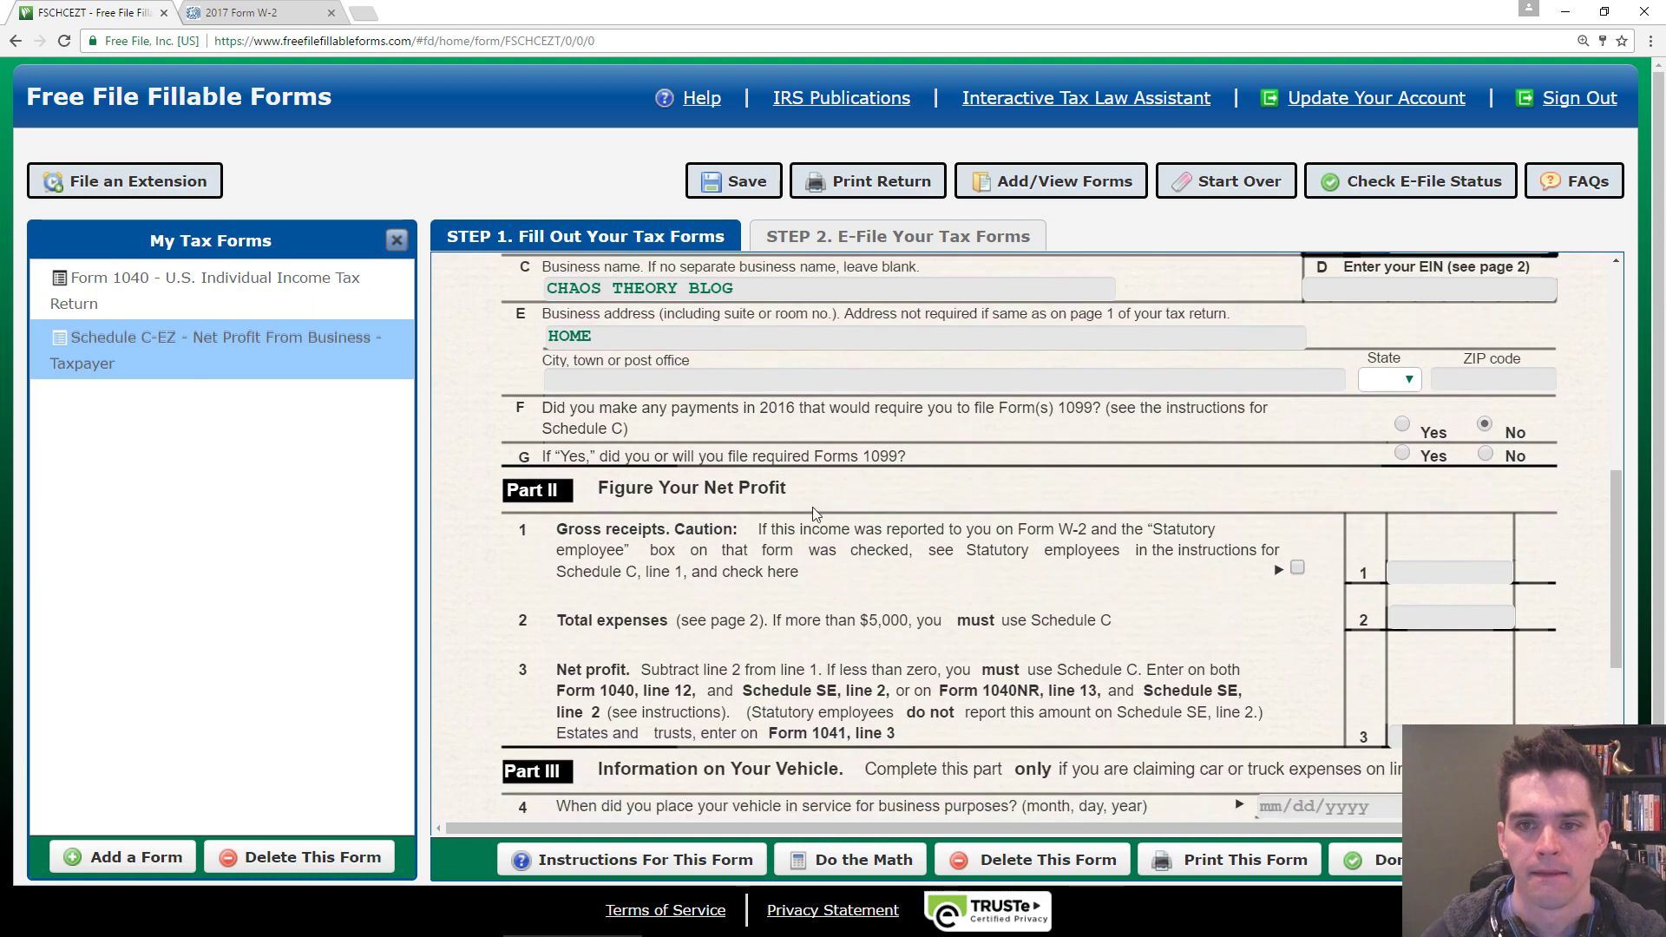
{"action": "scroll", "coordinate": [772, 489], "scroll_direction": "down", "scroll_amount": 4}
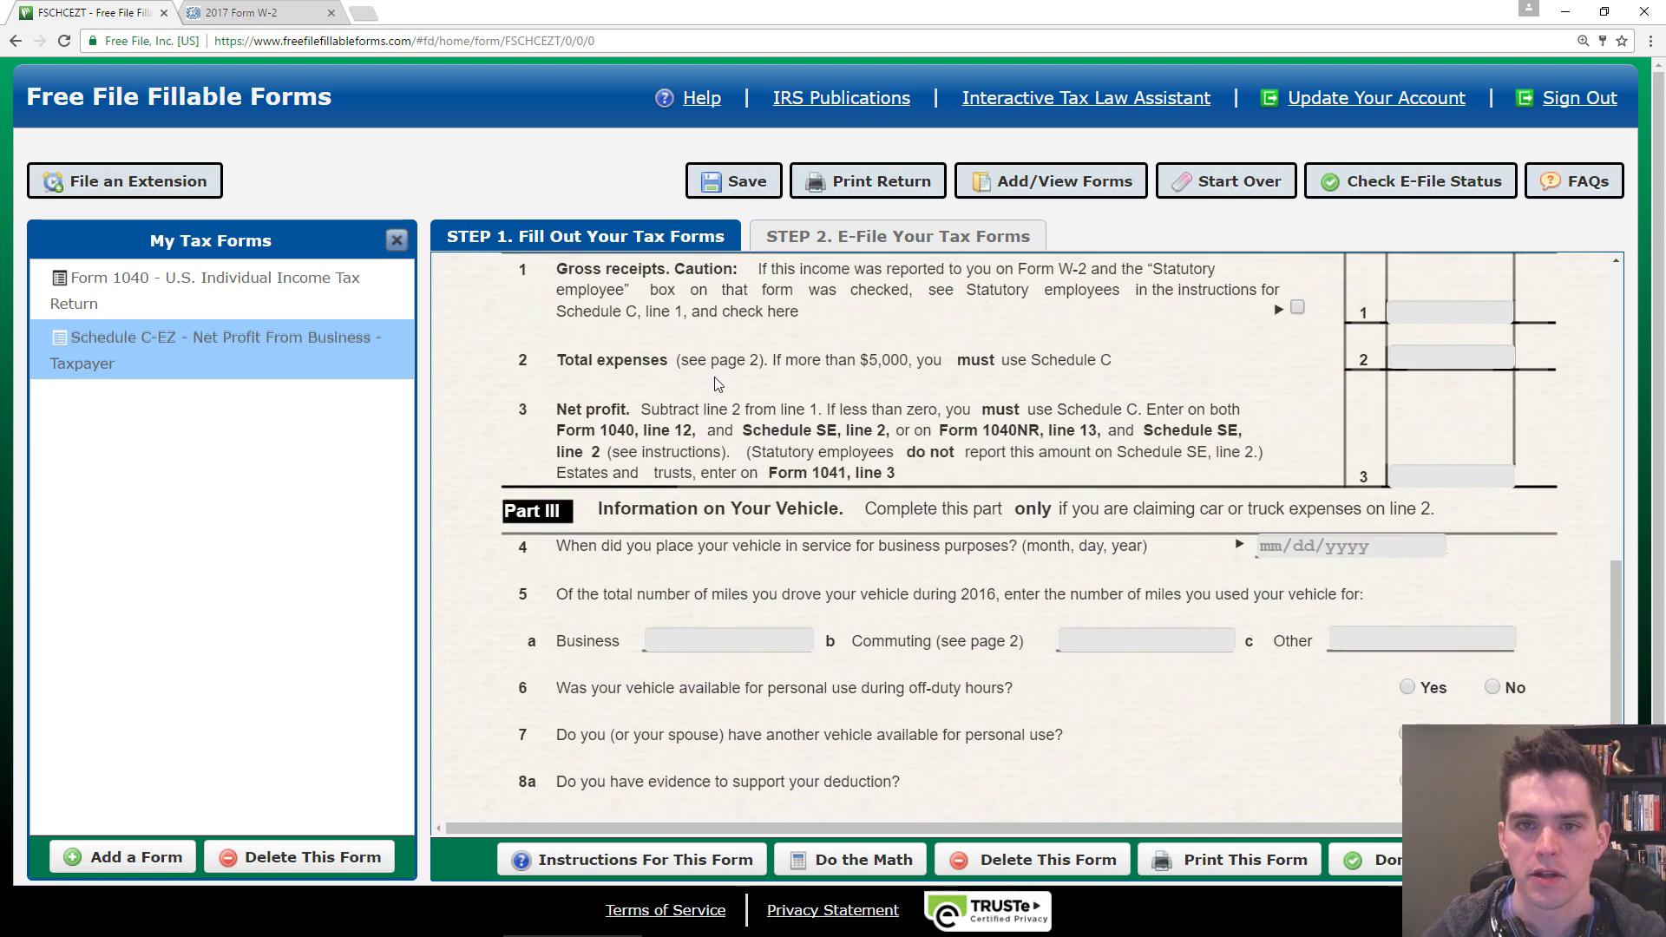
{"action": "scroll", "coordinate": [763, 477], "scroll_direction": "up", "scroll_amount": 3}
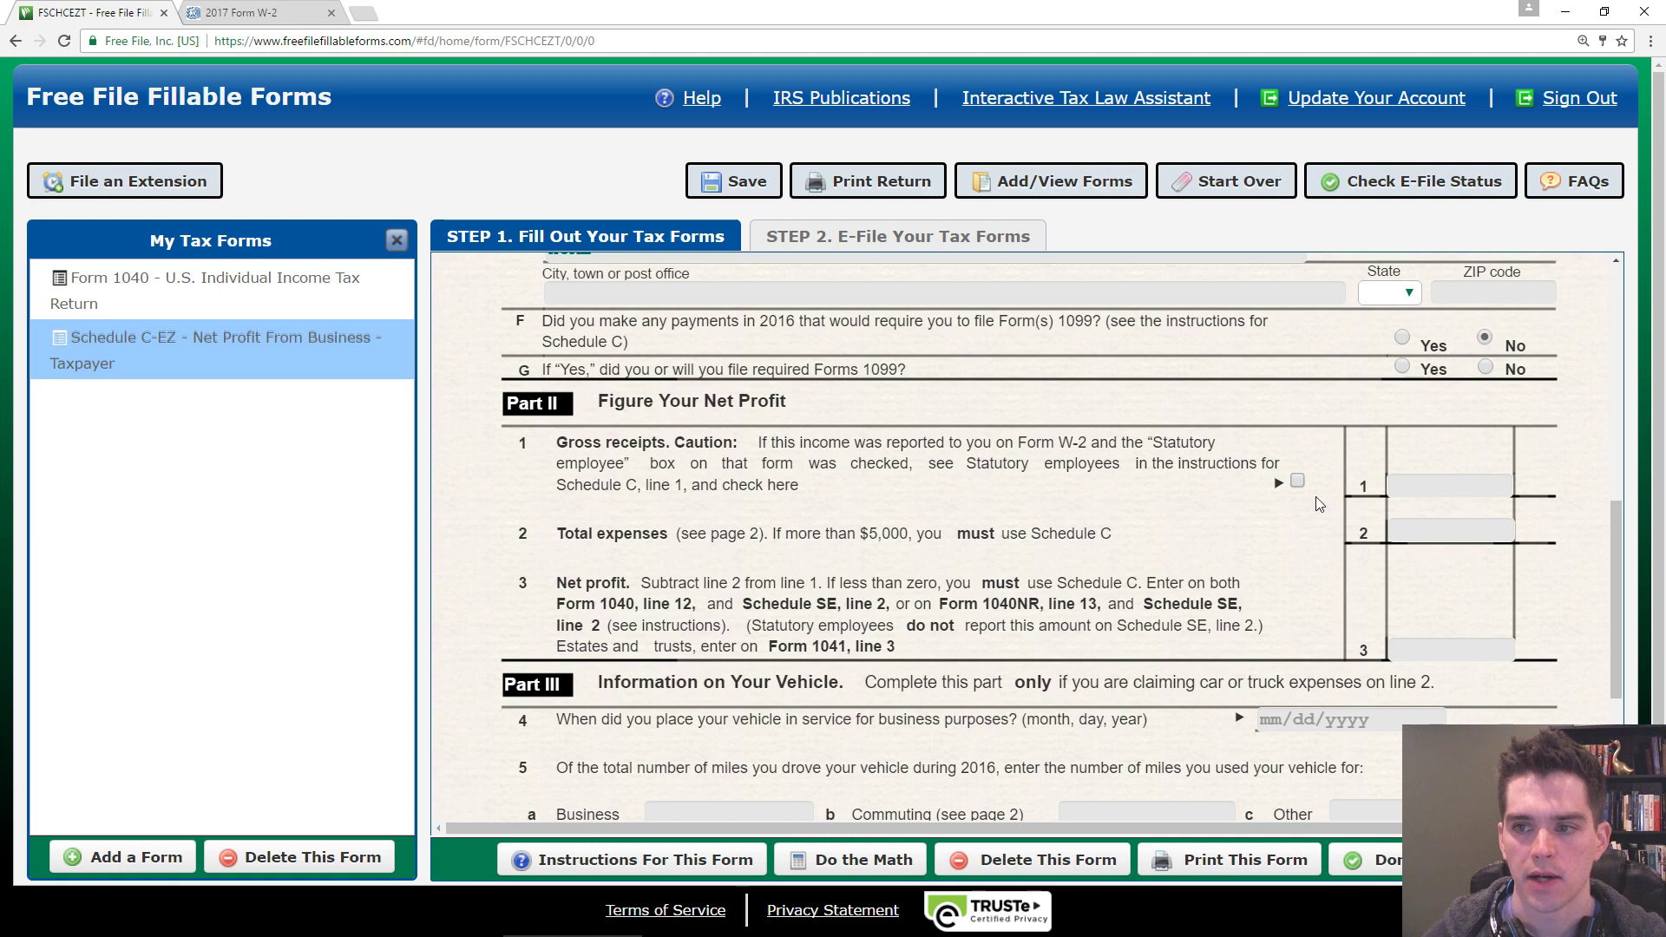
- Put 600 gross receipts on line 1 and 10 expenses on line 2, calculating 590 net profit
{"action": "left_click", "coordinate": [1441, 486]}
{"action": "type", "text": "600"}
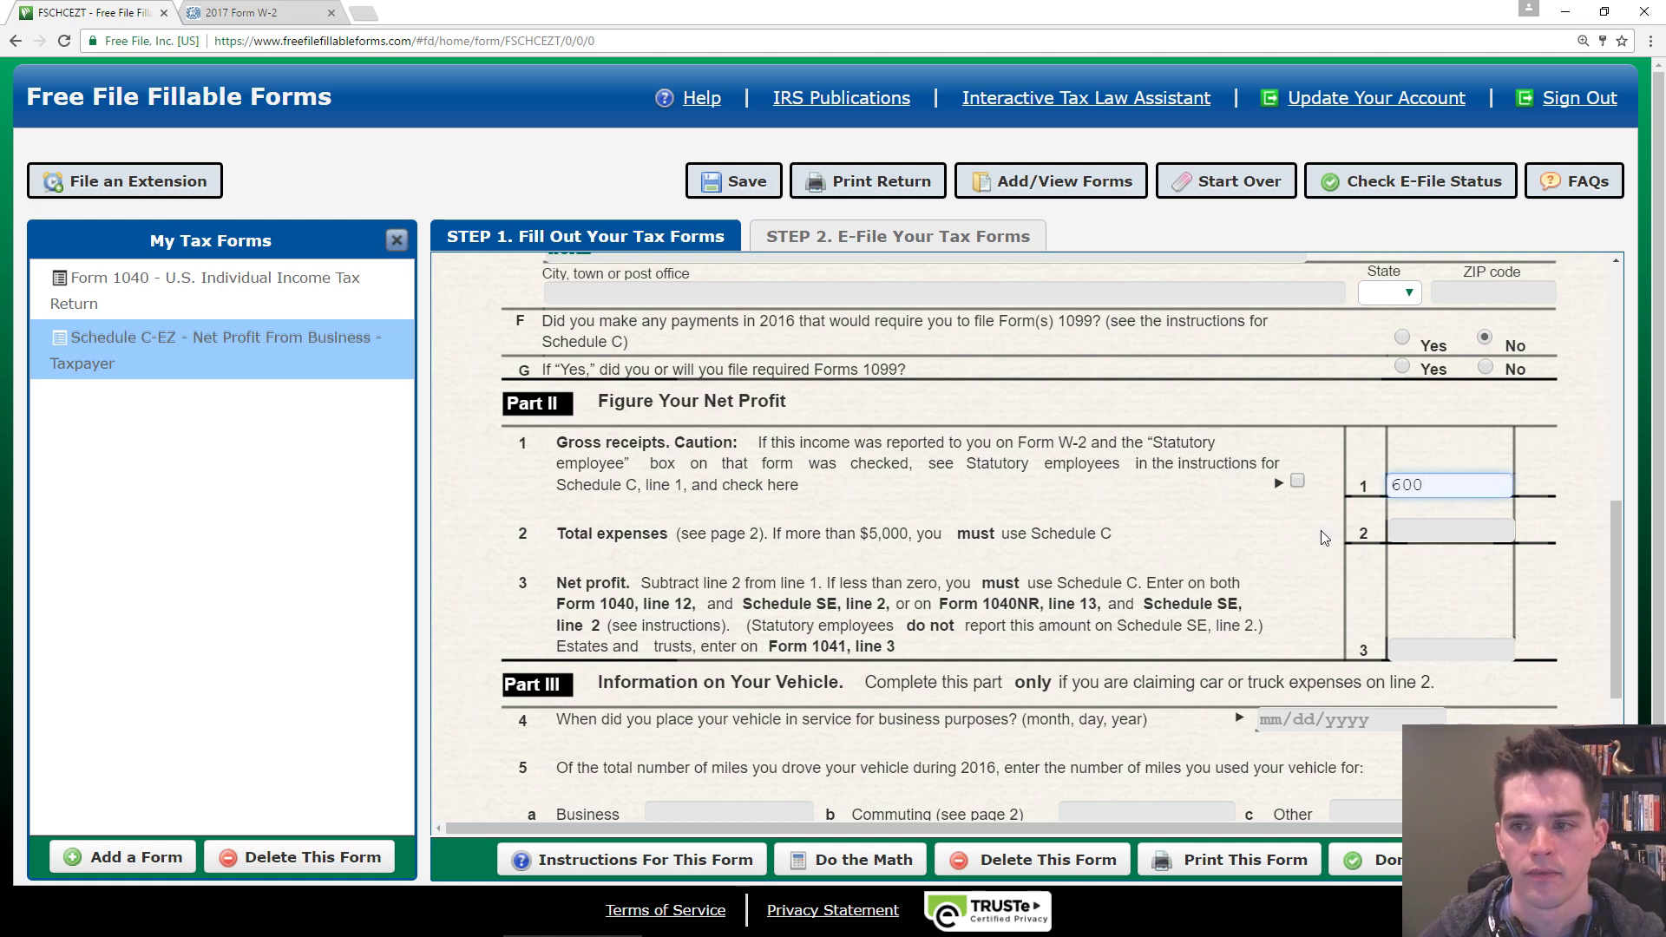
{"action": "key", "text": "Tab"}
{"action": "type", "text": "10"}
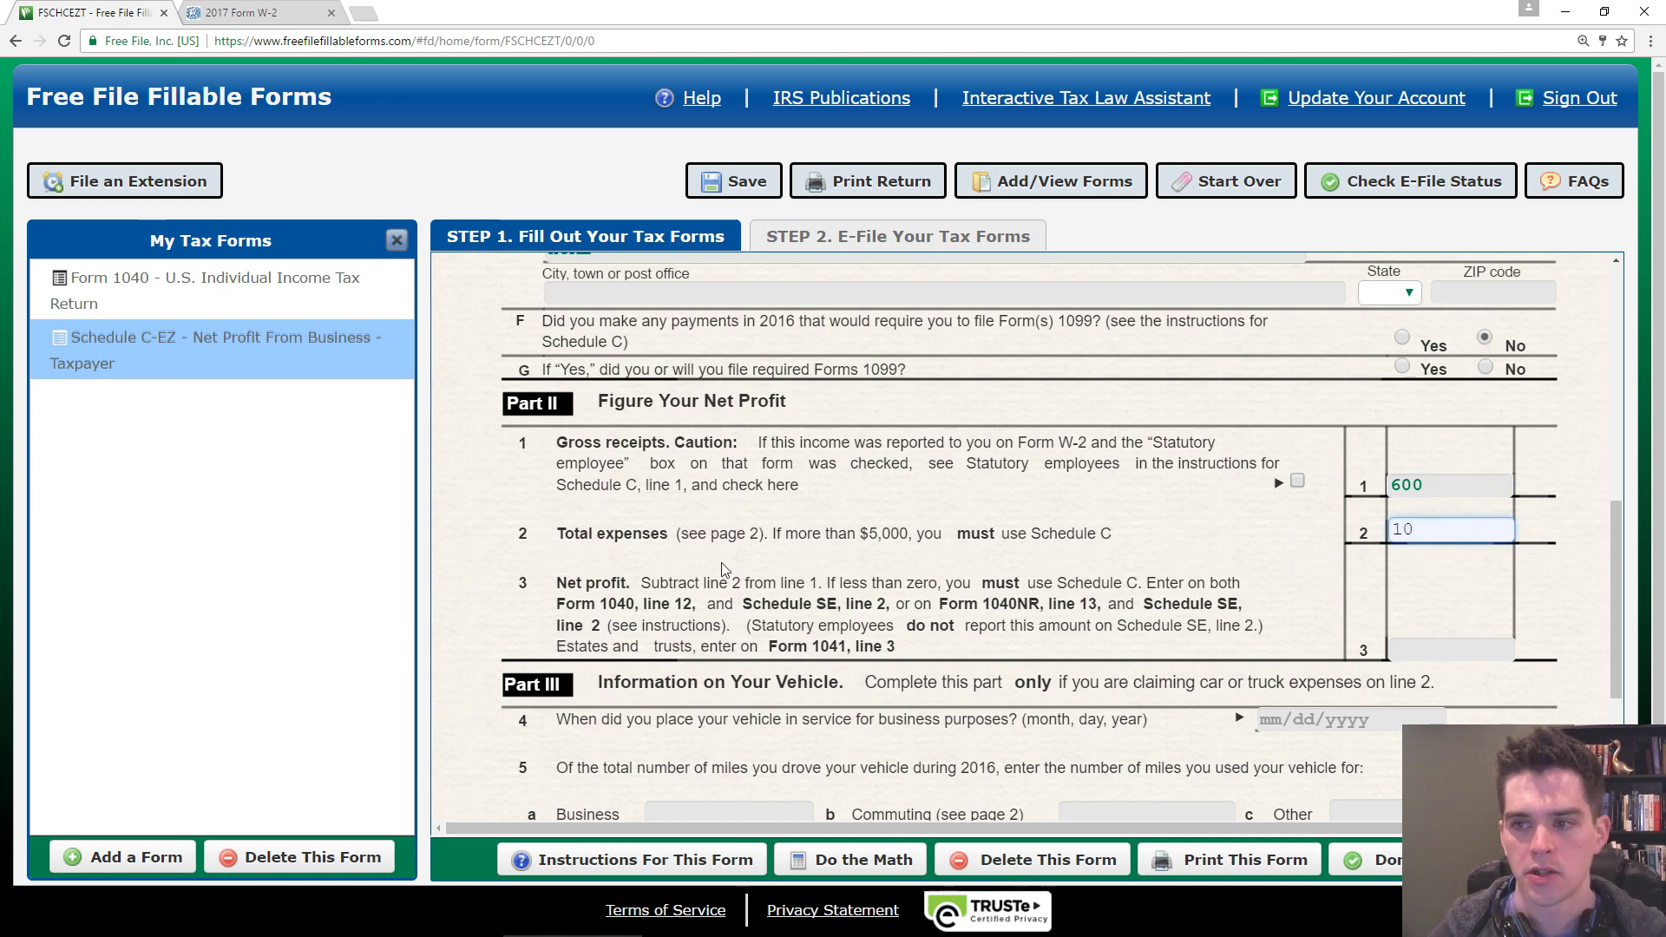
{"action": "key", "text": "Tab"}
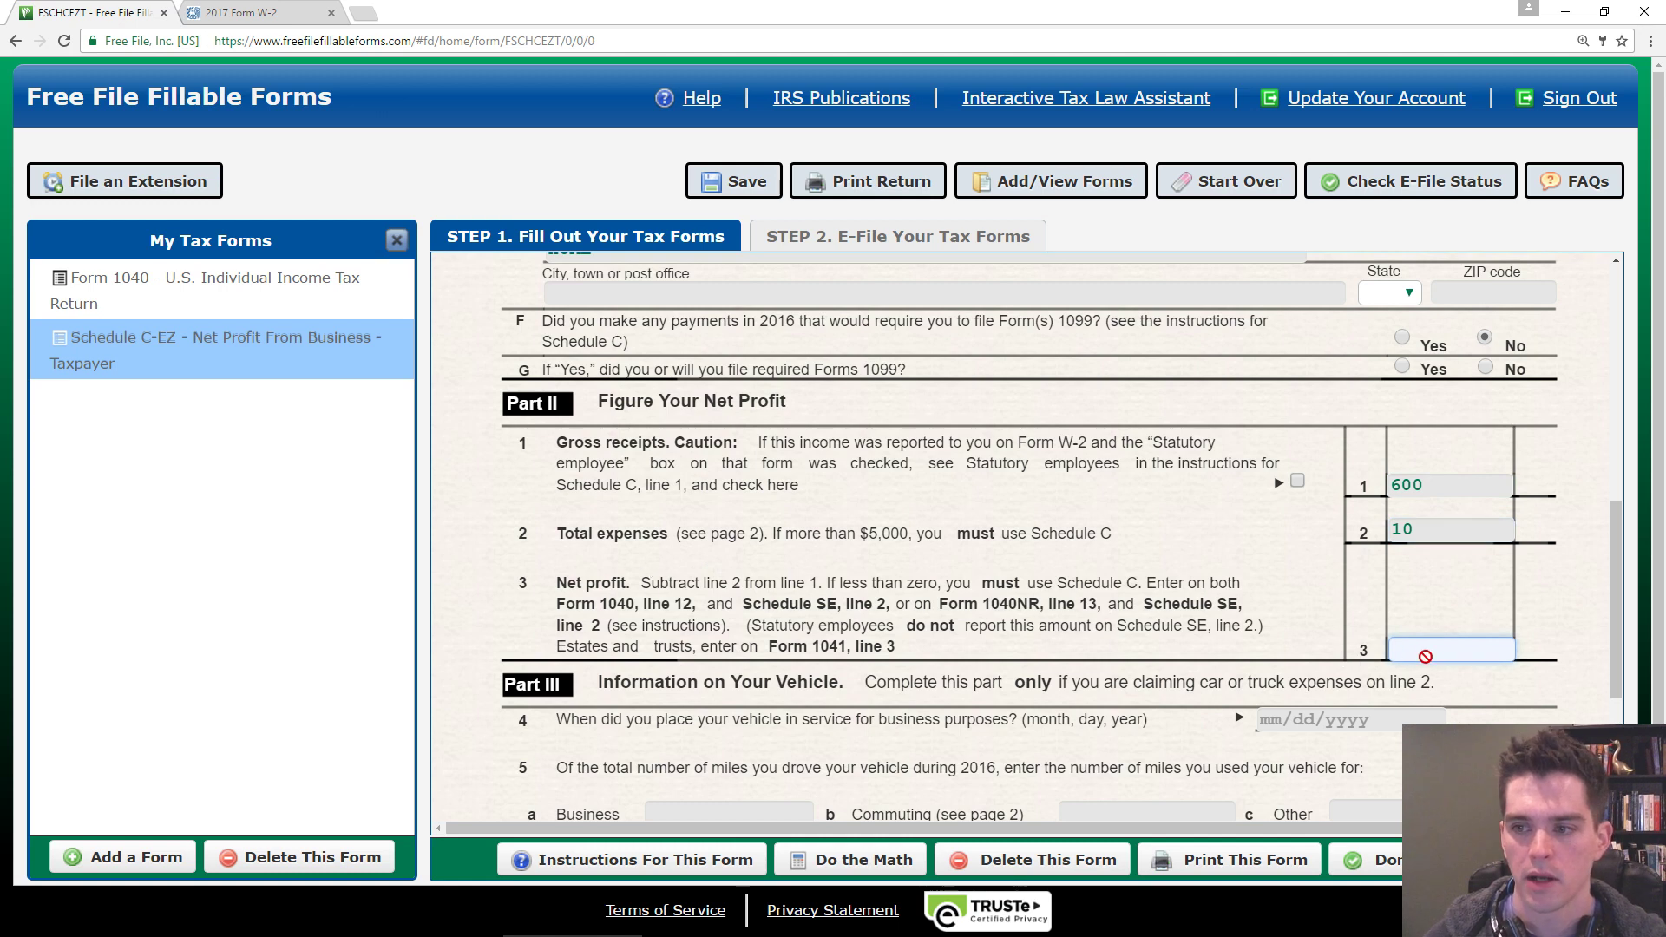
{"action": "left_click", "coordinate": [852, 859]}
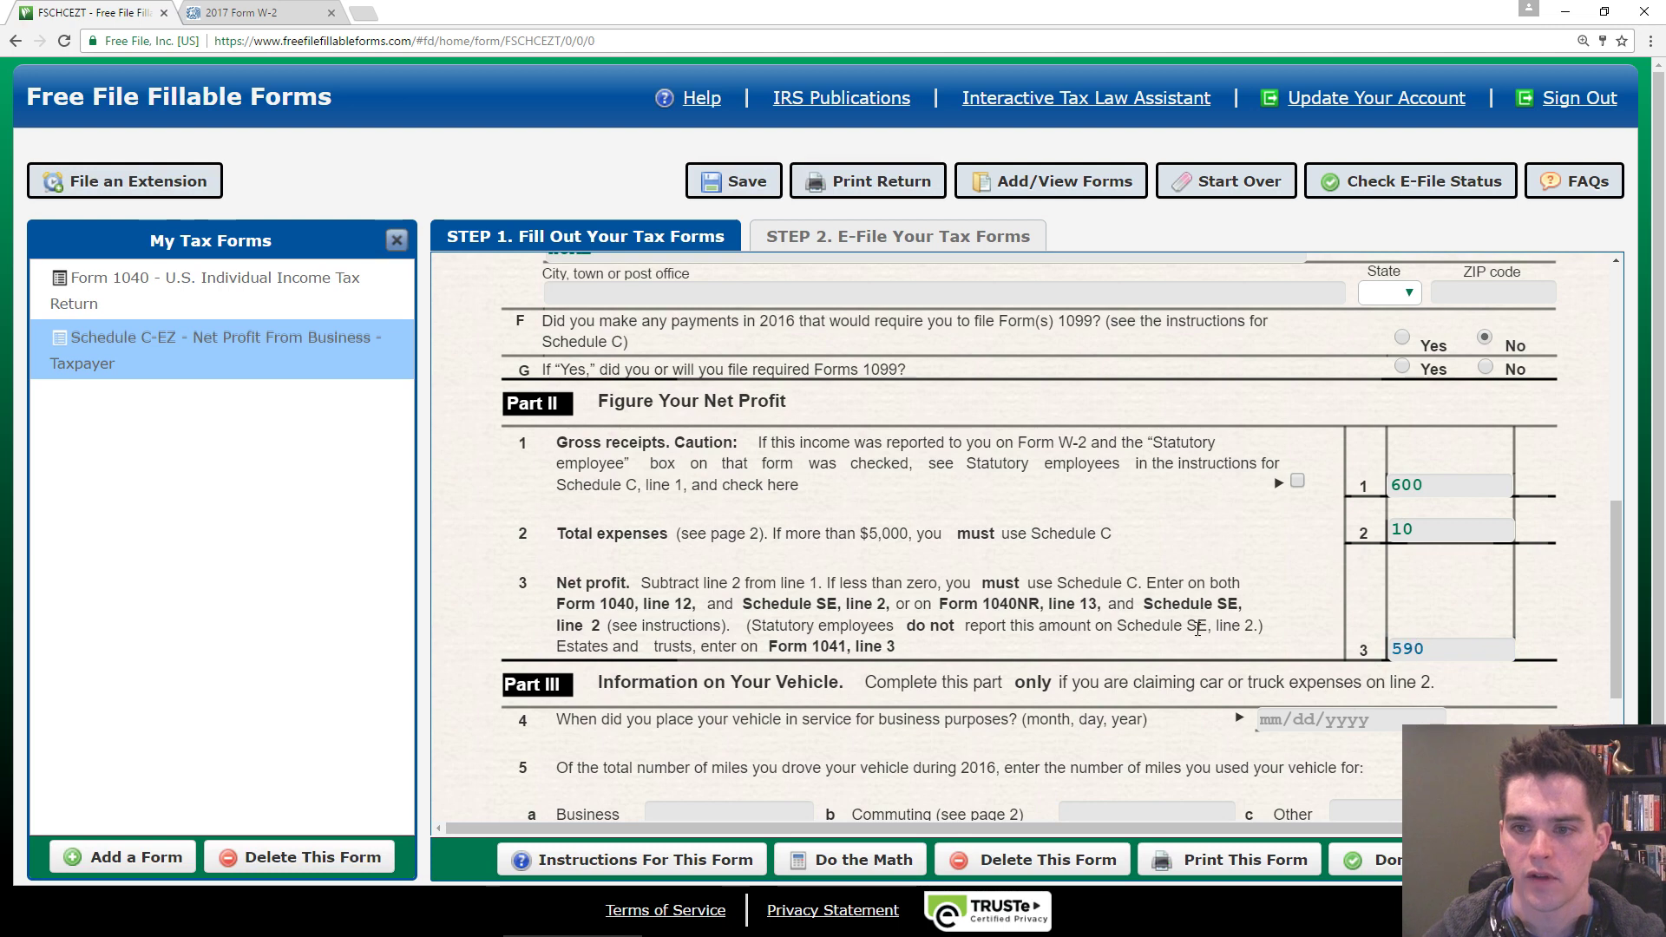
{"action": "scroll", "coordinate": [944, 560], "scroll_direction": "down", "scroll_amount": 1}
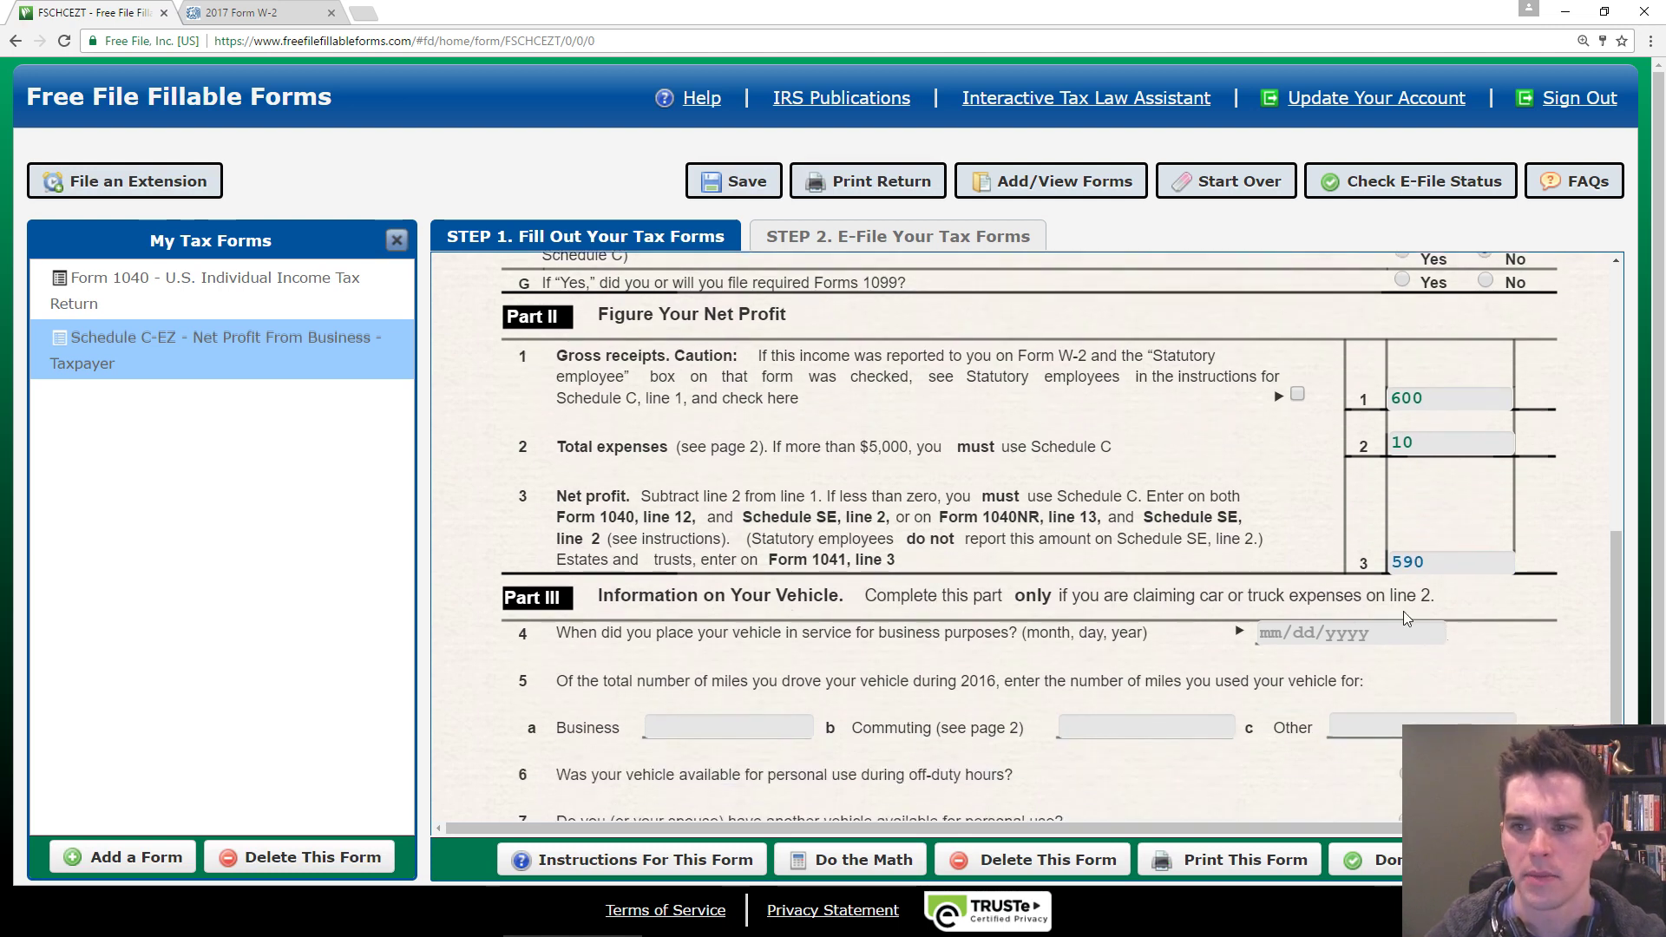
{"action": "scroll", "coordinate": [1110, 555], "scroll_direction": "down", "scroll_amount": 3}
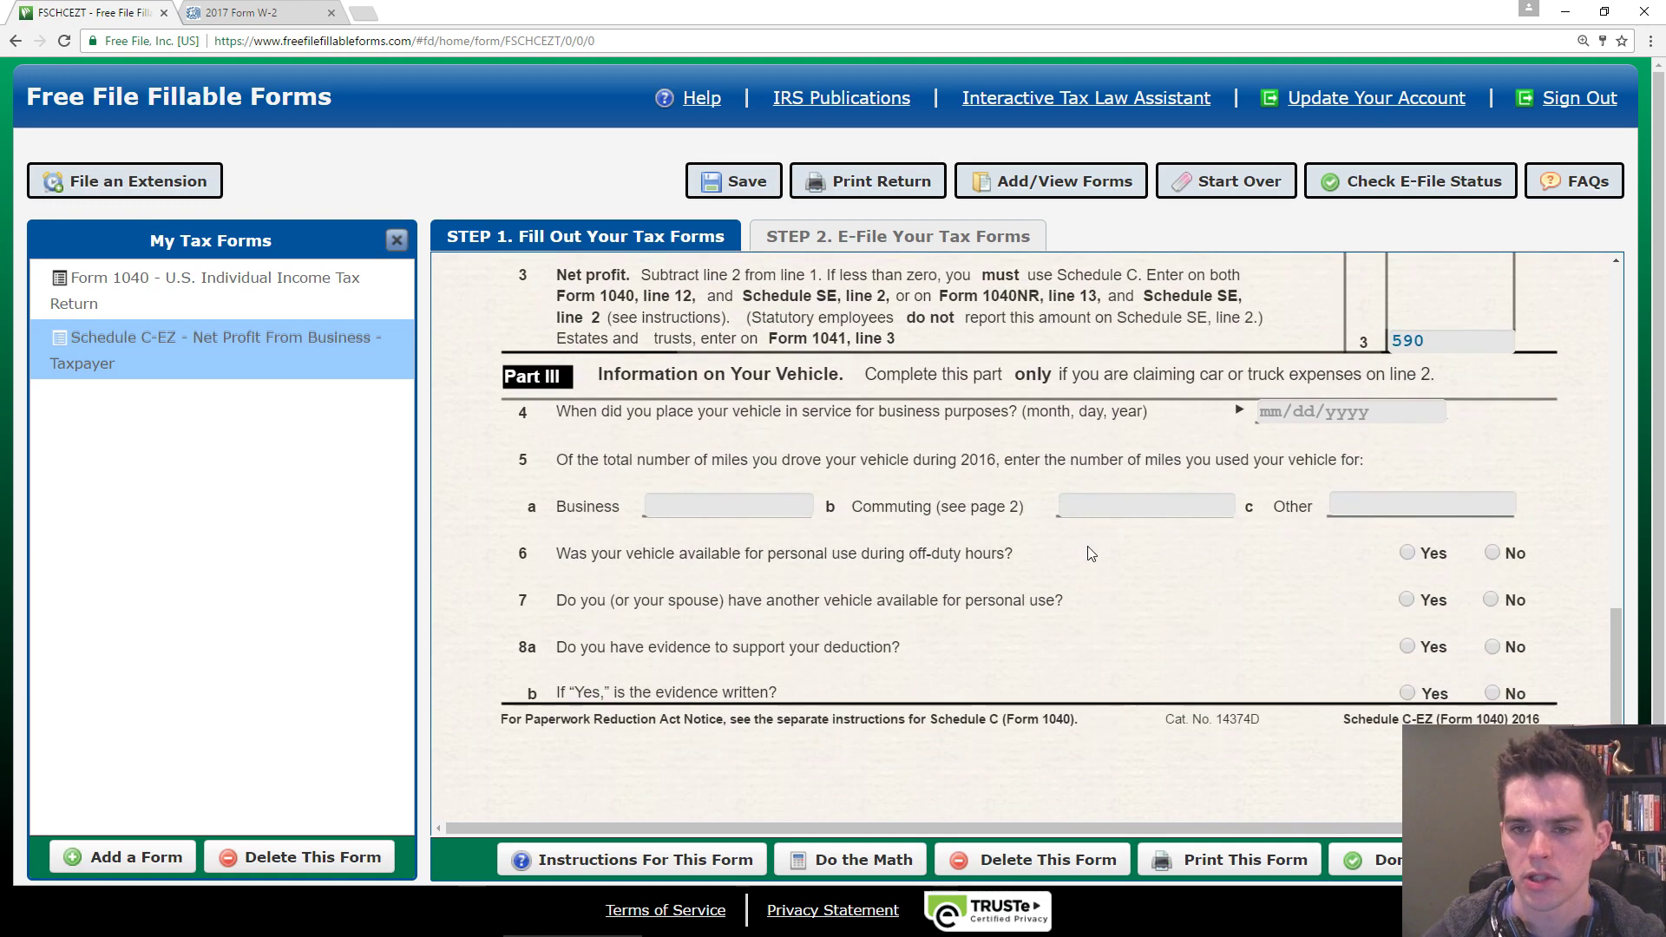
{"action": "scroll", "coordinate": [1090, 553], "scroll_direction": "down", "scroll_amount": 1}
{"action": "scroll", "coordinate": [1019, 518], "scroll_direction": "up", "scroll_amount": 3}
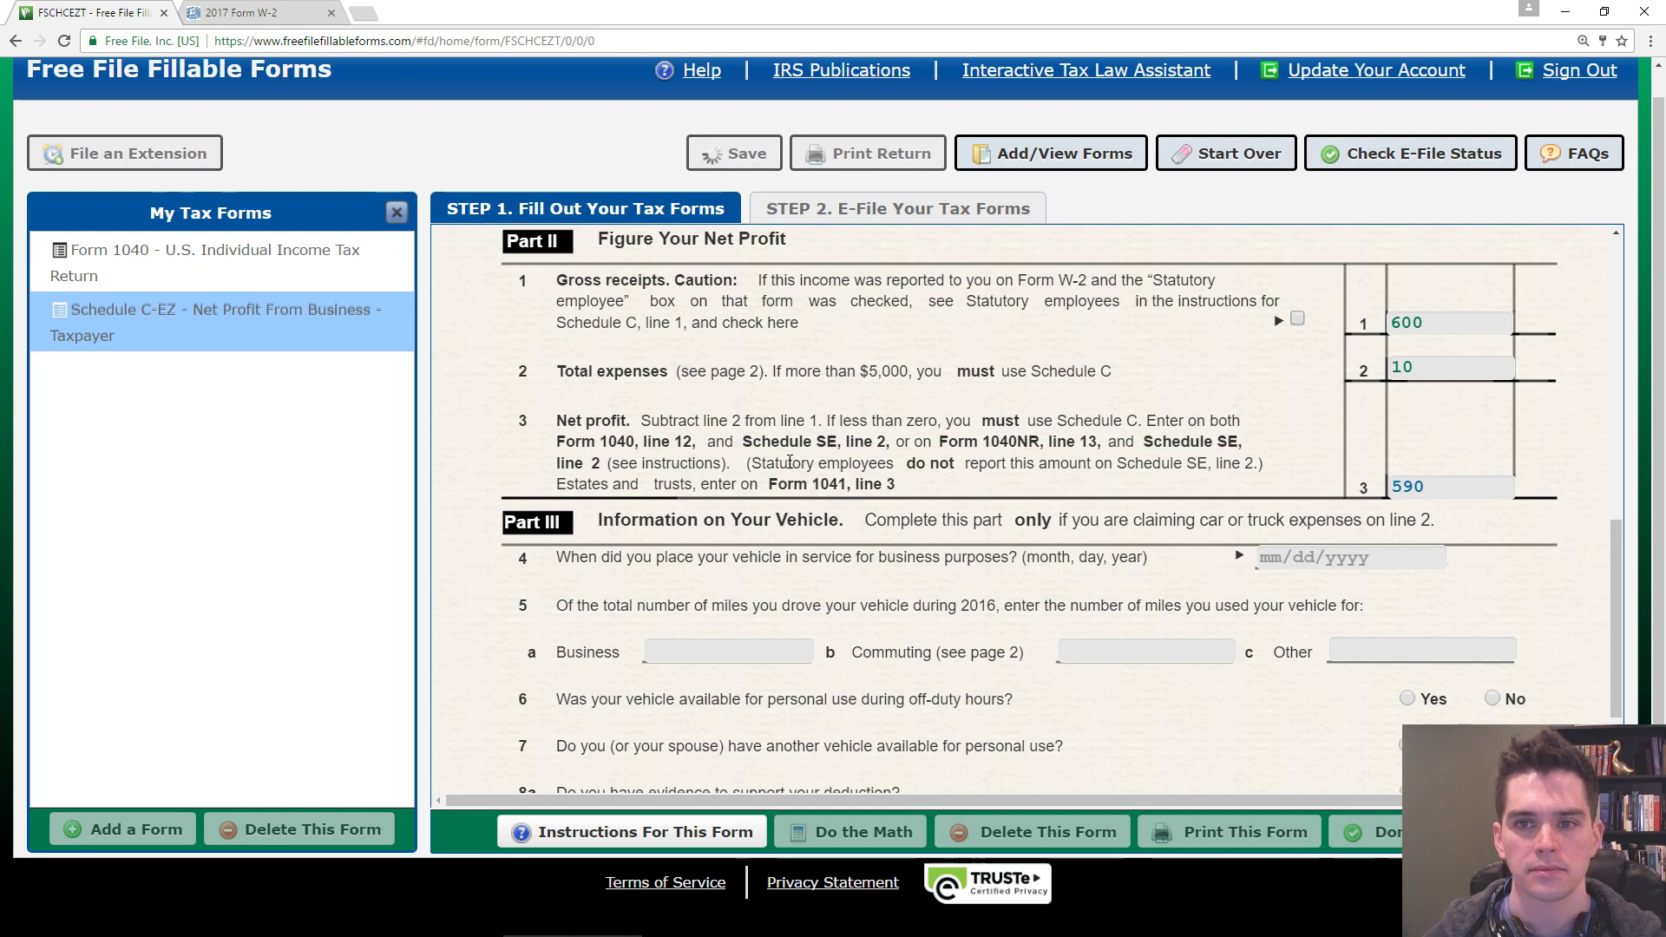
- Scroll Form 1040 past the 590 on line 12 and add a Schedule E at line 17
{"action": "scroll", "coordinate": [809, 434], "scroll_direction": "down", "scroll_amount": 3}
{"action": "scroll", "coordinate": [1034, 398], "scroll_direction": "down", "scroll_amount": 2}
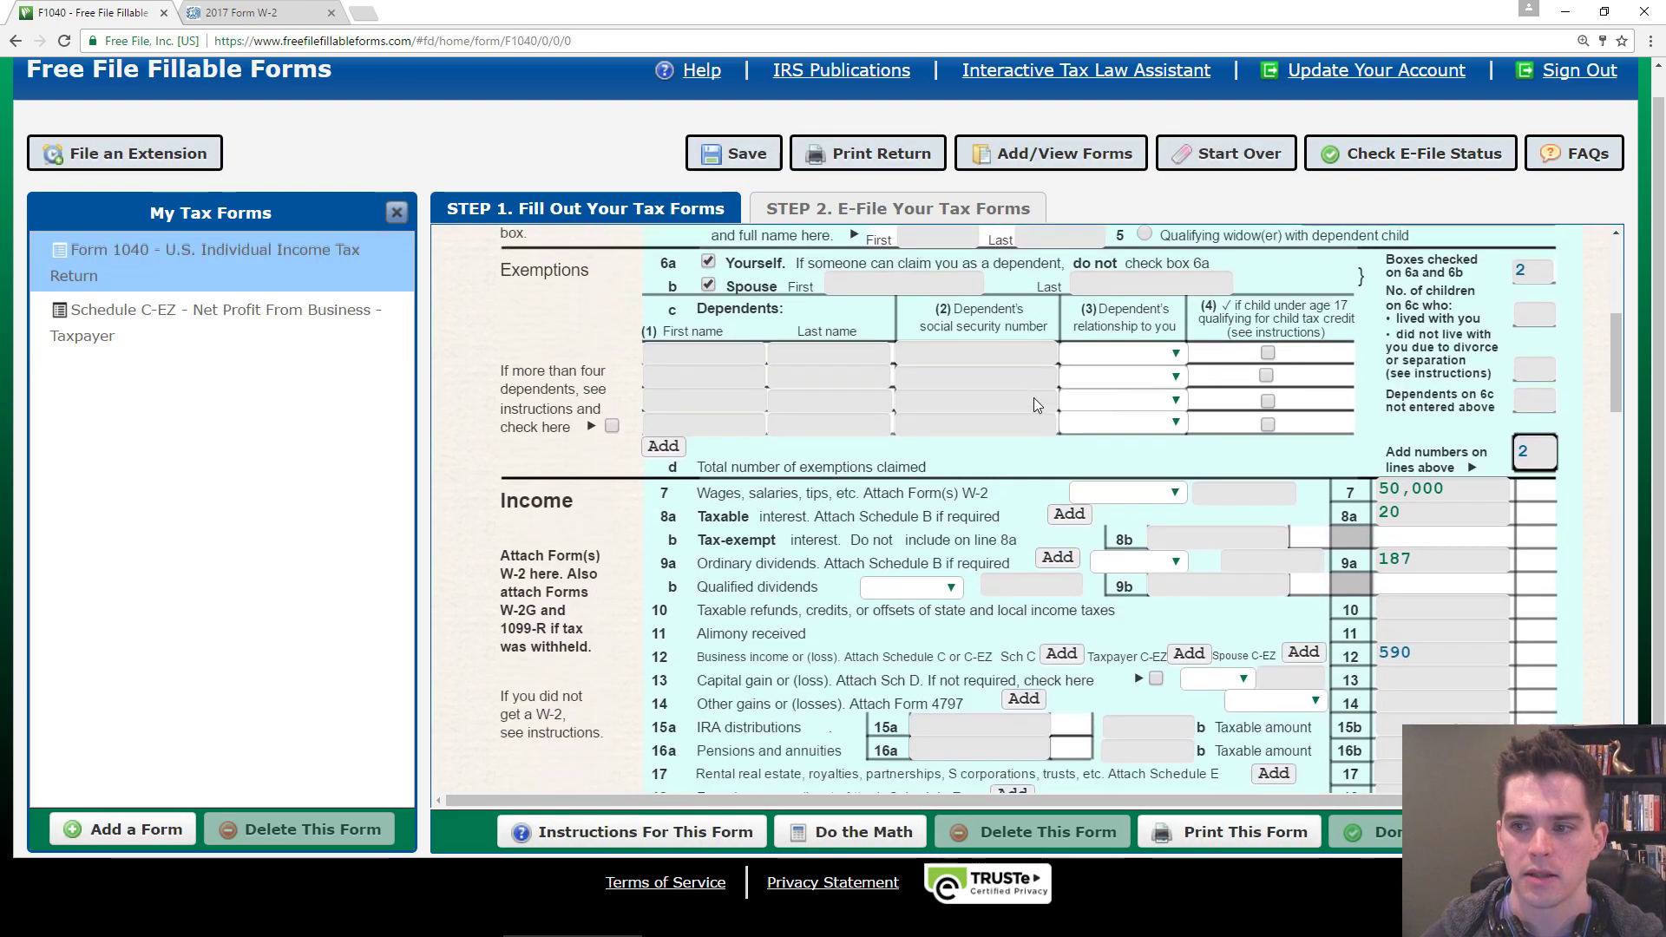
{"action": "scroll", "coordinate": [1033, 397], "scroll_direction": "down", "scroll_amount": 3}
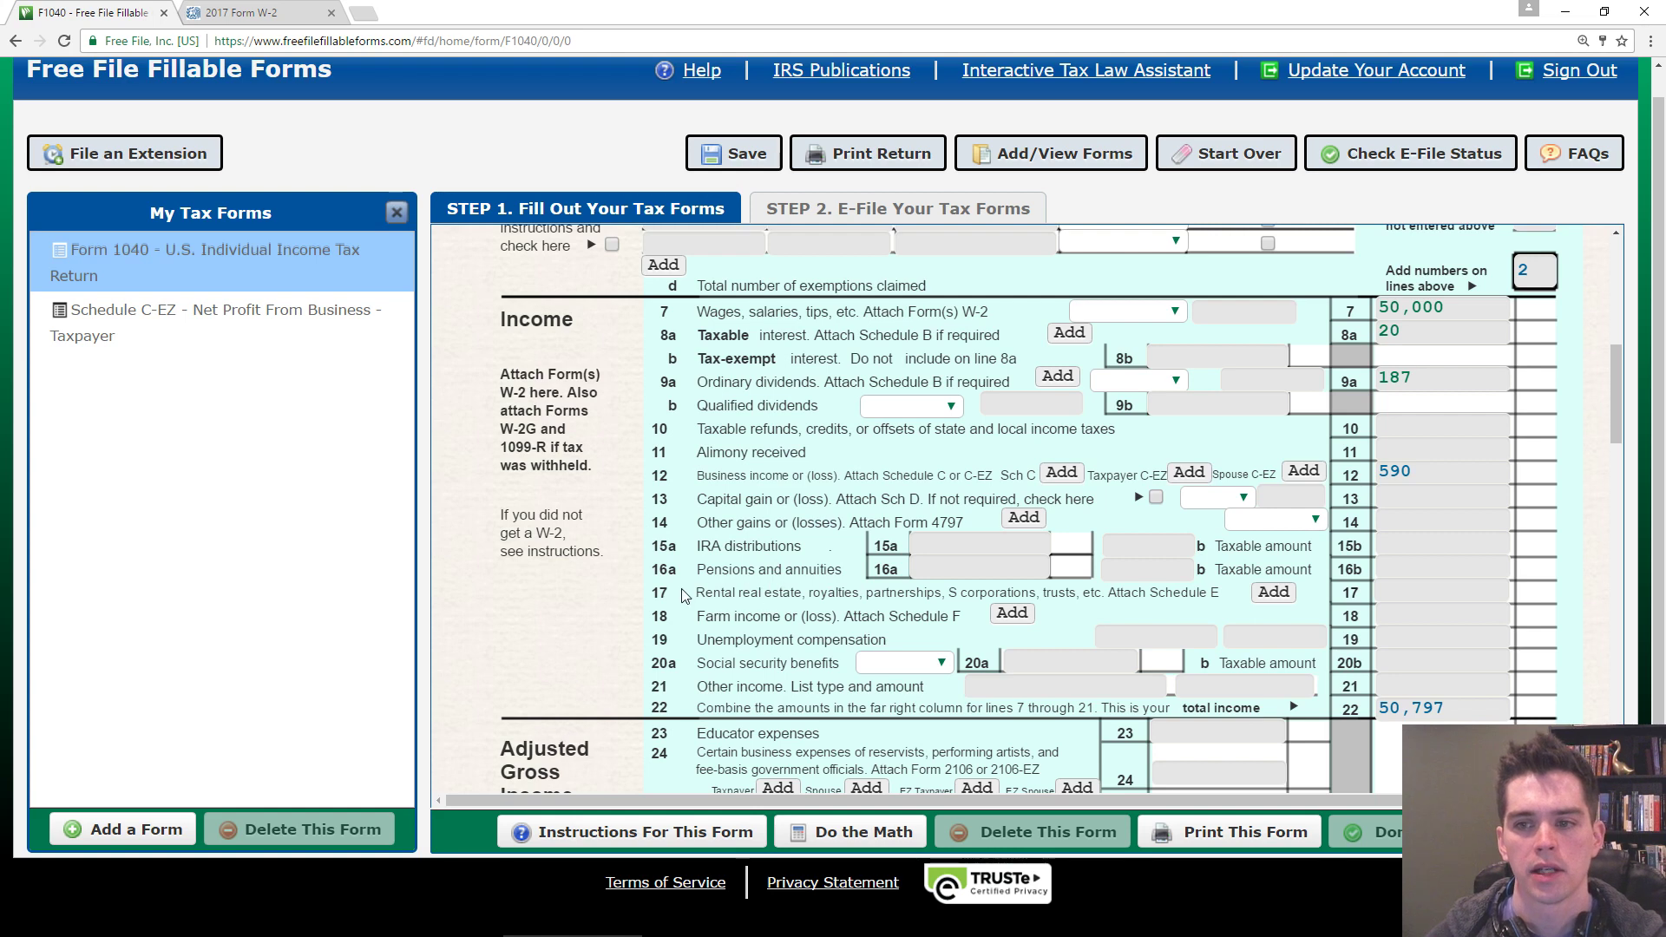
{"action": "left_click", "coordinate": [1273, 594]}
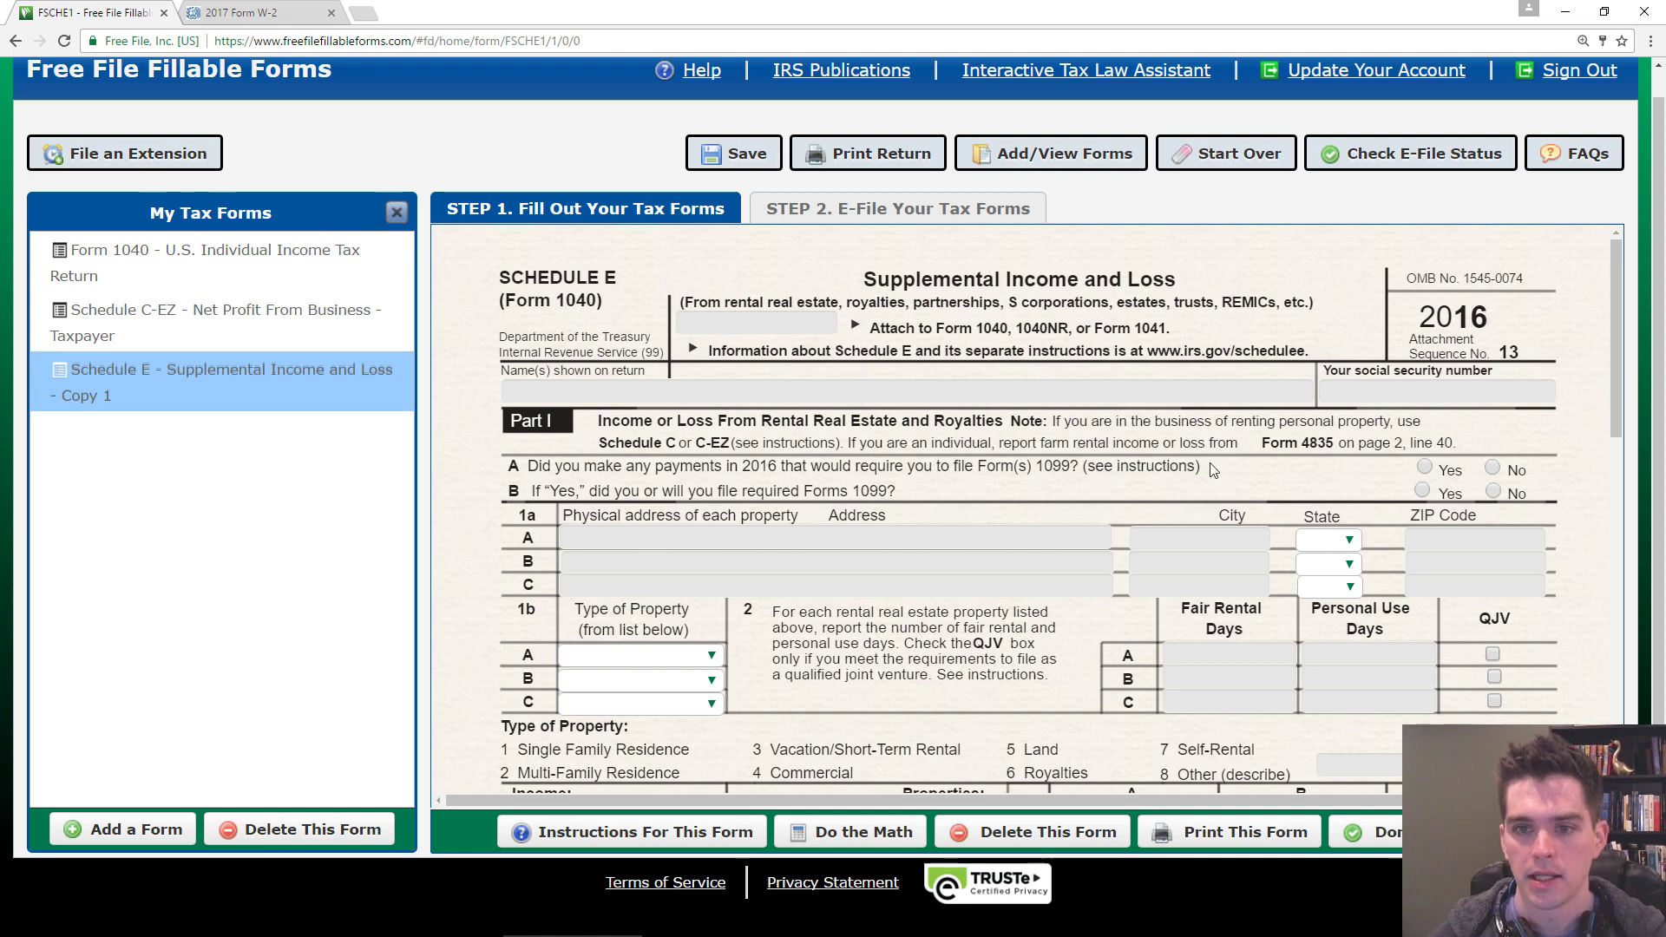
- Answer No to 1099 payments and set property A as Single Family with 200 rental, 166 personal days
{"action": "left_click", "coordinate": [1493, 468]}
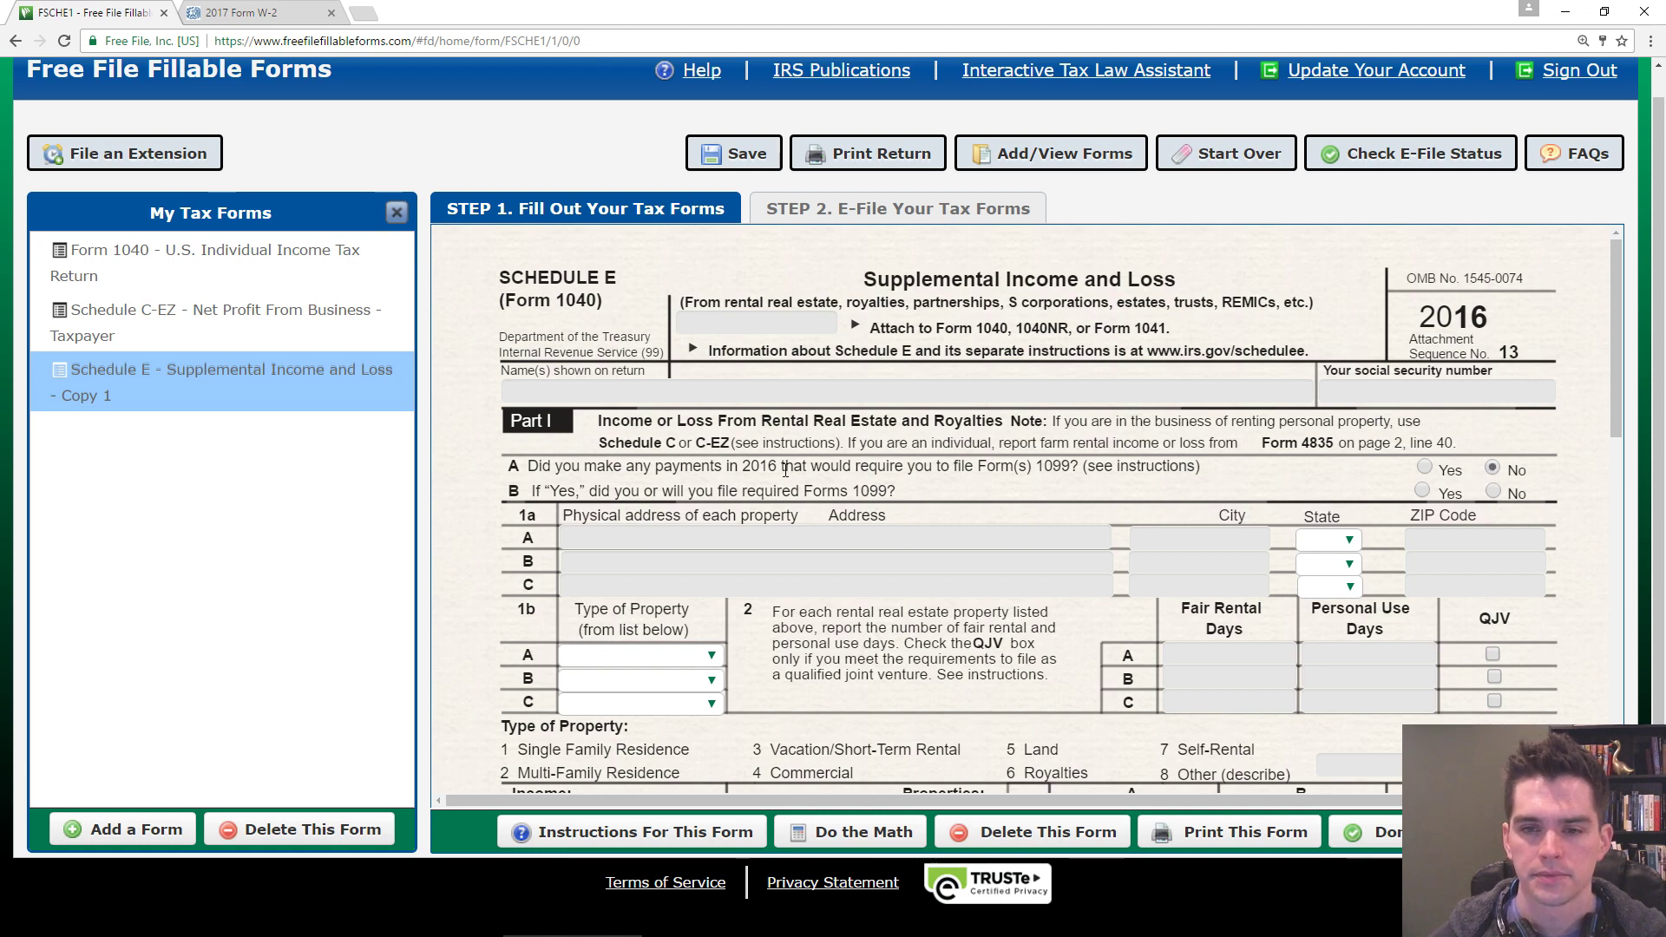
{"action": "scroll", "coordinate": [771, 472], "scroll_direction": "down", "scroll_amount": 2}
{"action": "left_click", "coordinate": [816, 365]}
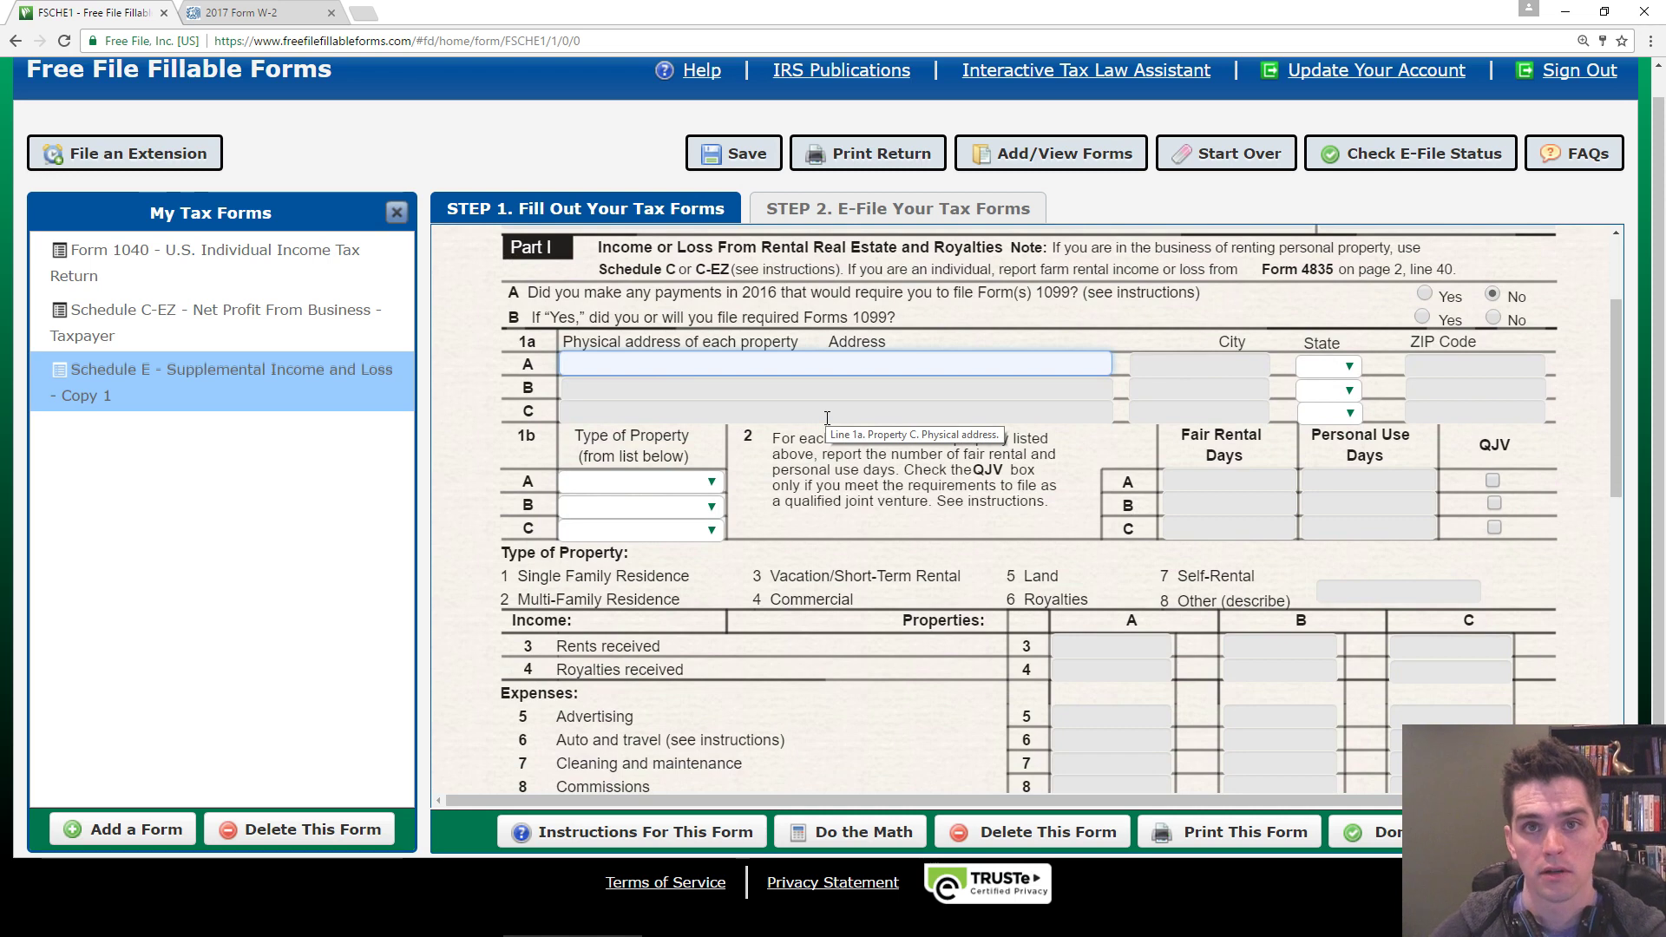
{"action": "left_click", "coordinate": [670, 486]}
{"action": "left_click", "coordinate": [680, 526]}
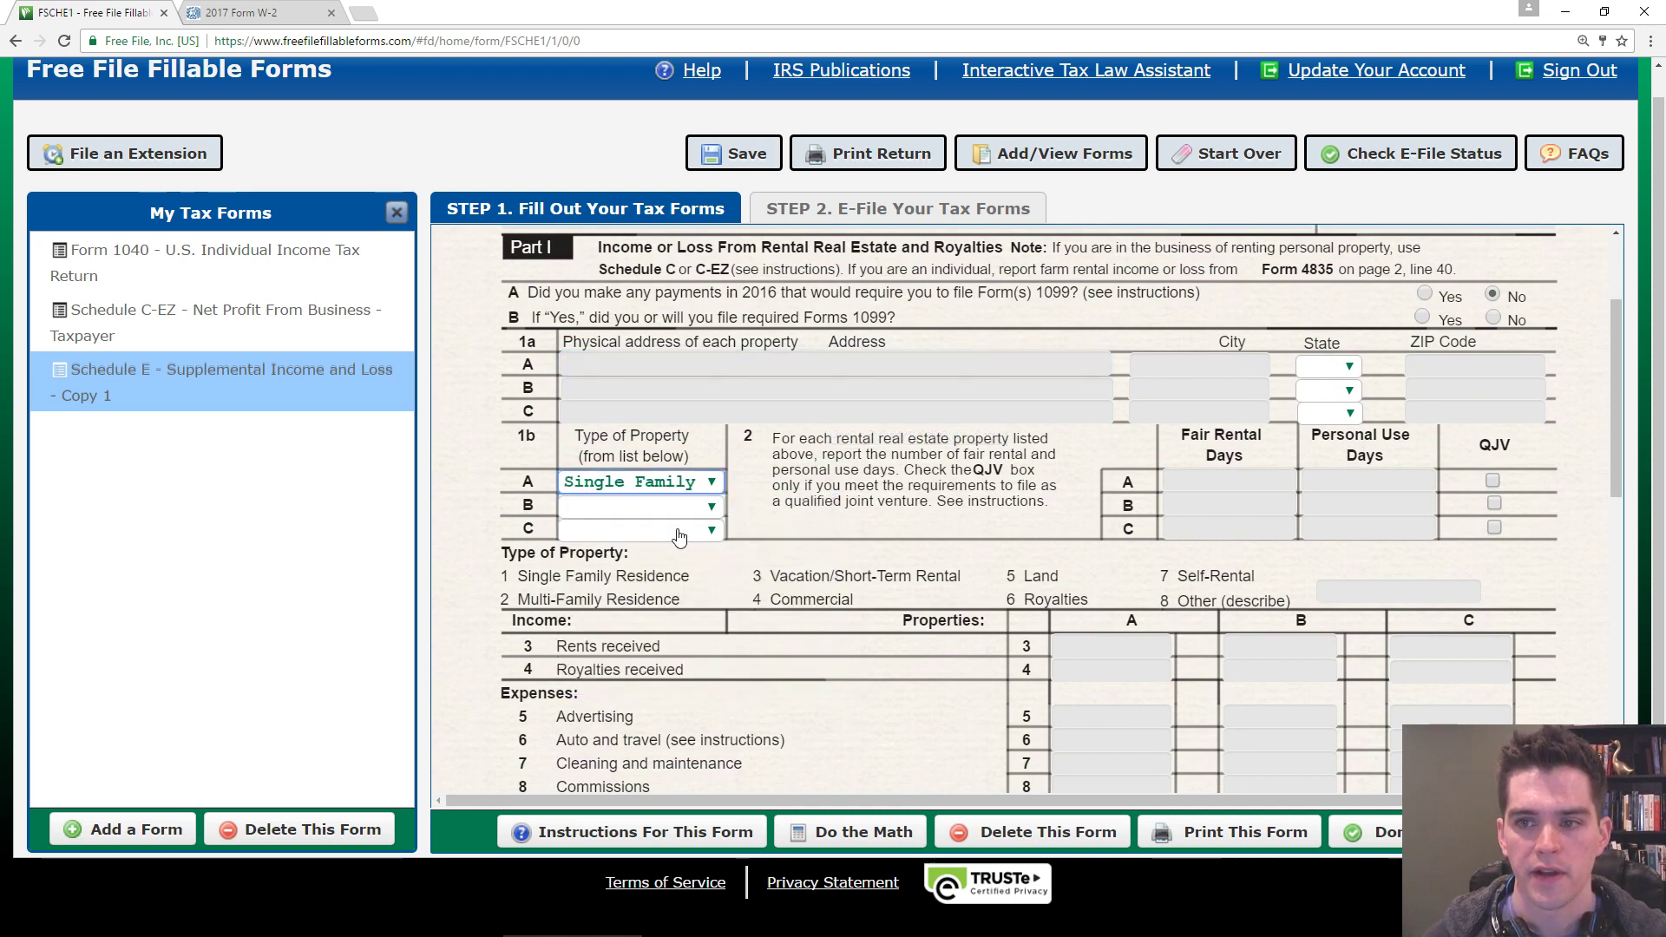
{"action": "left_click", "coordinate": [1215, 480]}
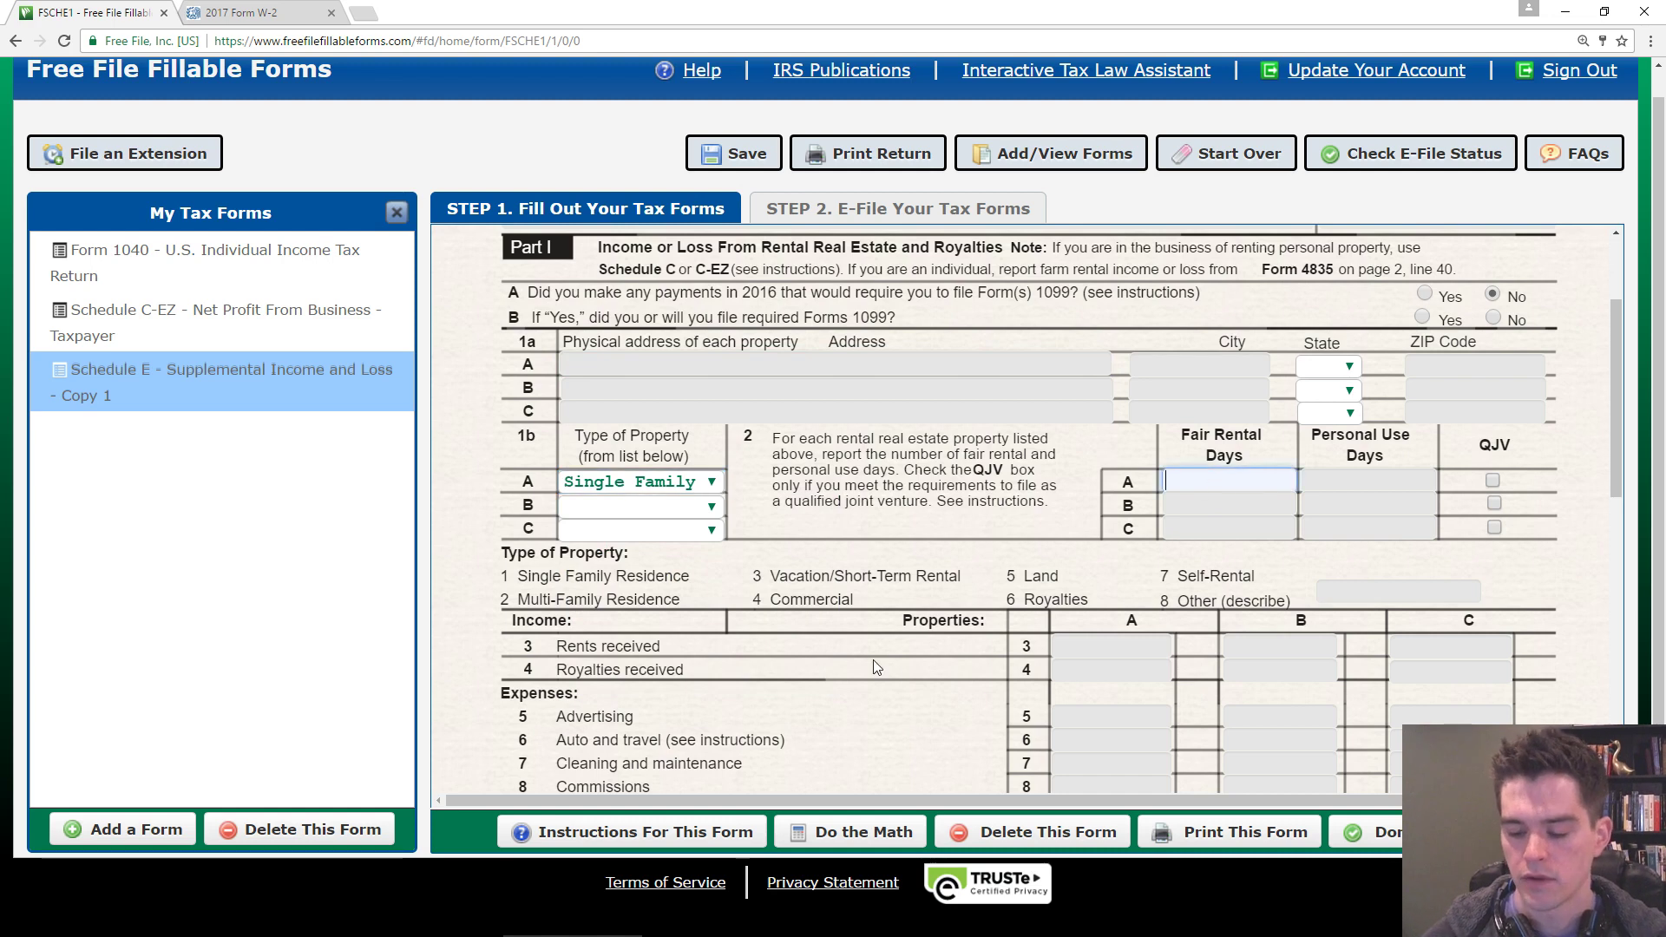
{"action": "type", "text": "200"}
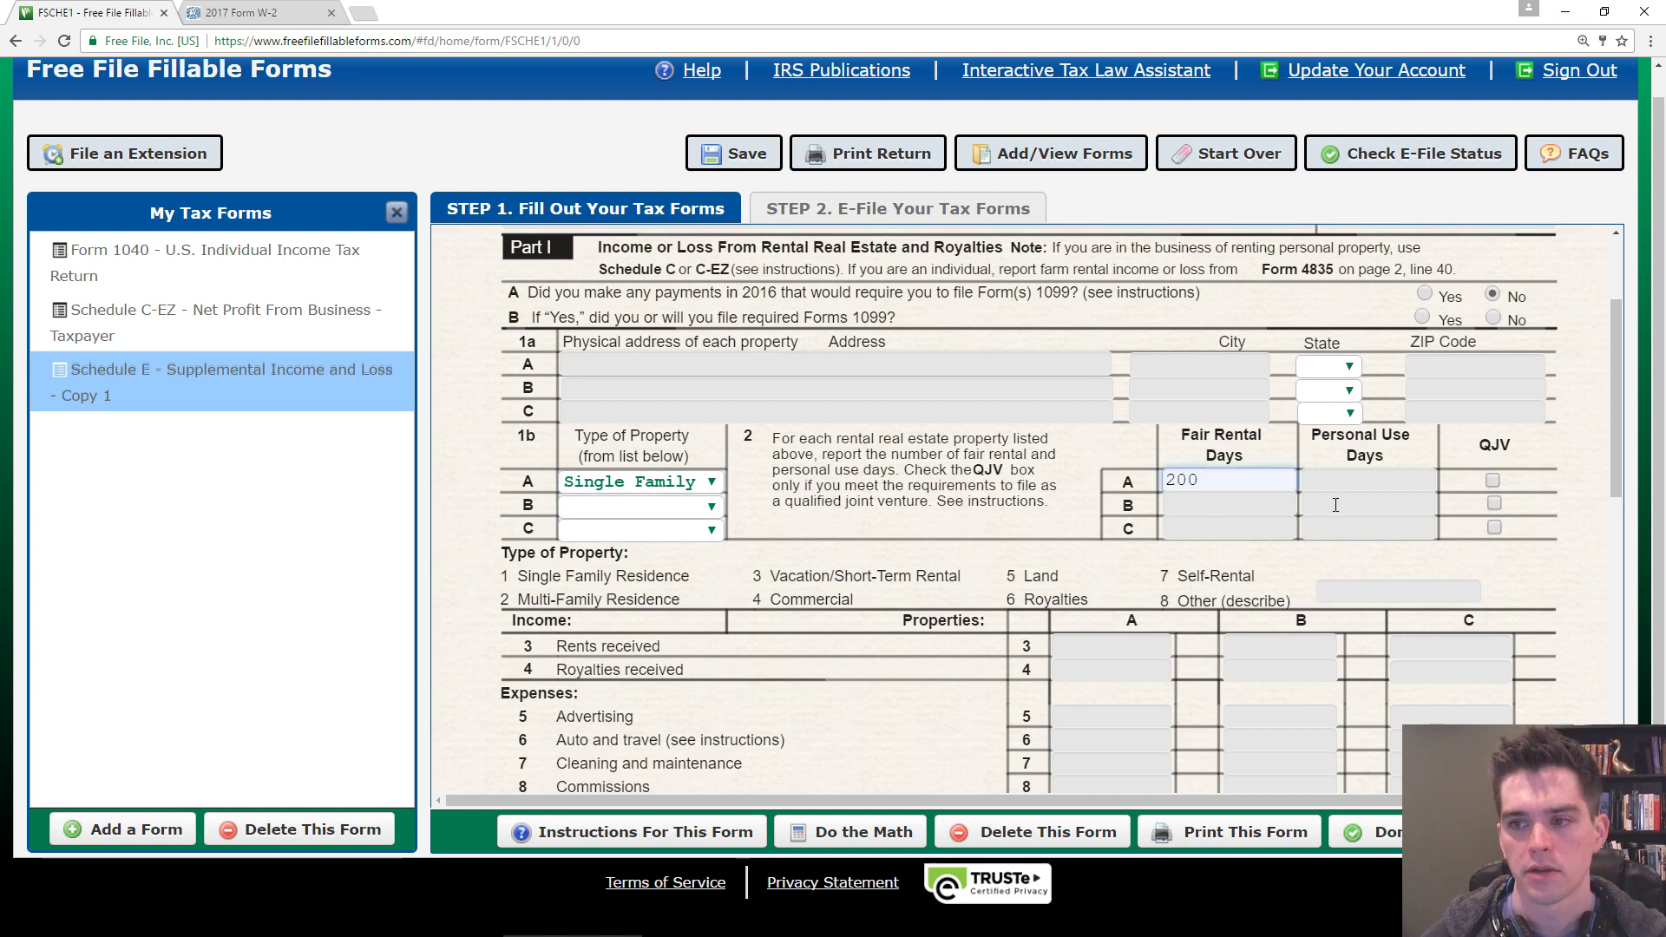
{"action": "key", "text": "Tab"}
{"action": "type", "text": "166"}
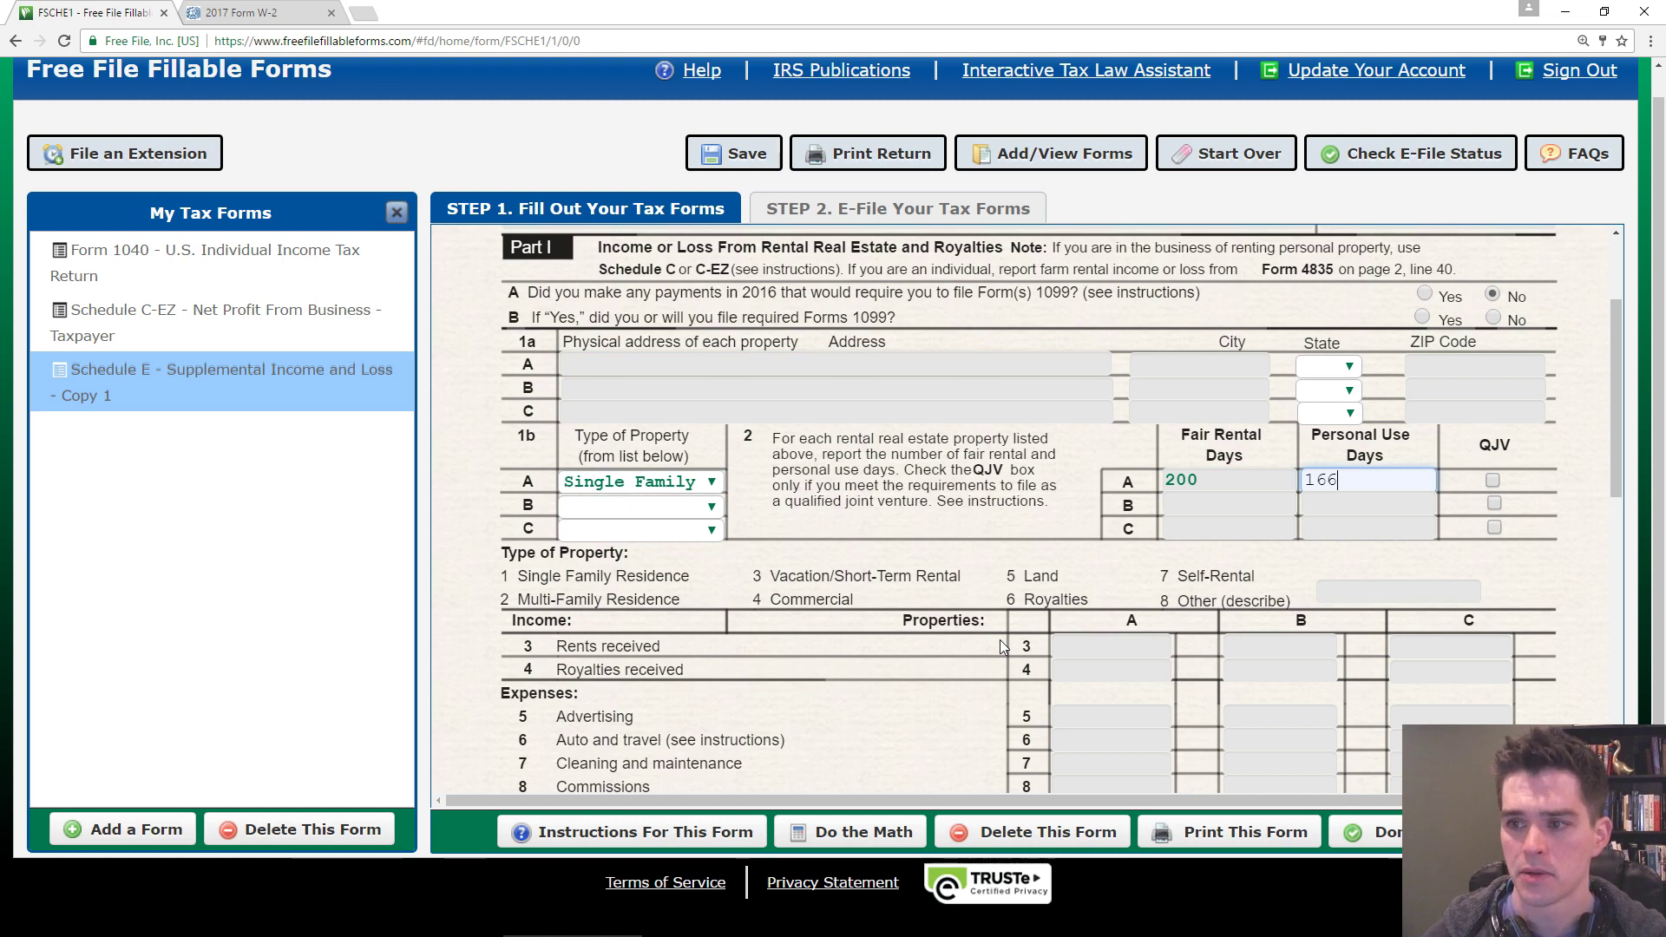
- Enter 5,000 in property A's line 3 rents received and review the expense lines below
{"action": "scroll", "coordinate": [790, 541], "scroll_direction": "down", "scroll_amount": 1}
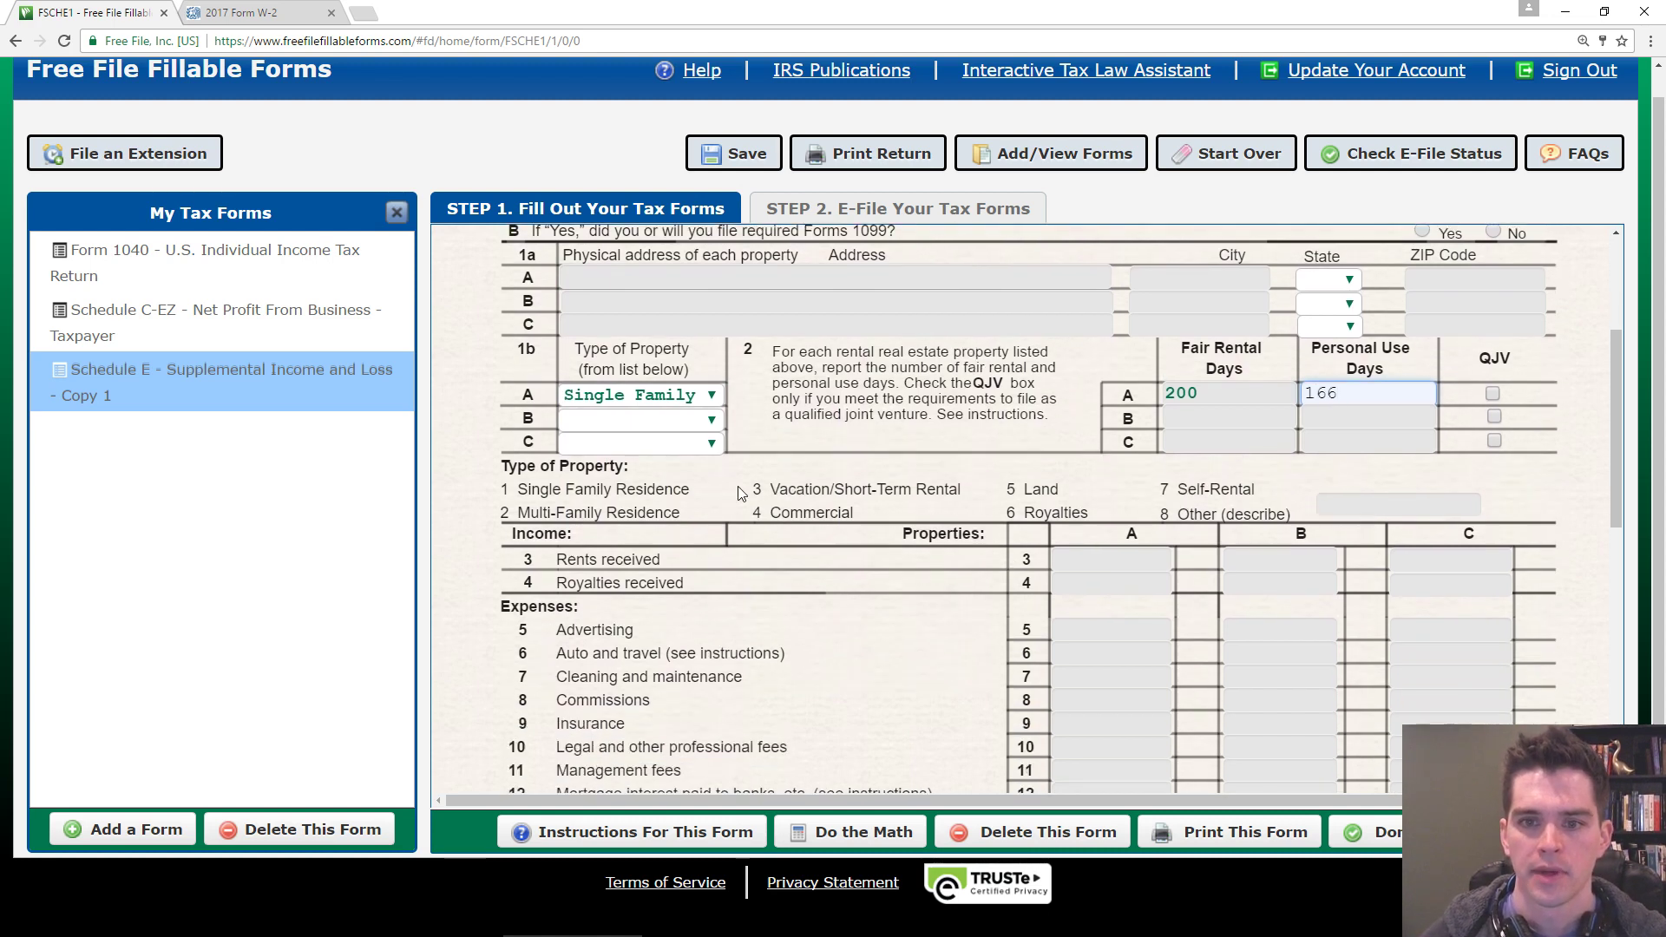
{"action": "scroll", "coordinate": [781, 469], "scroll_direction": "down", "scroll_amount": 2}
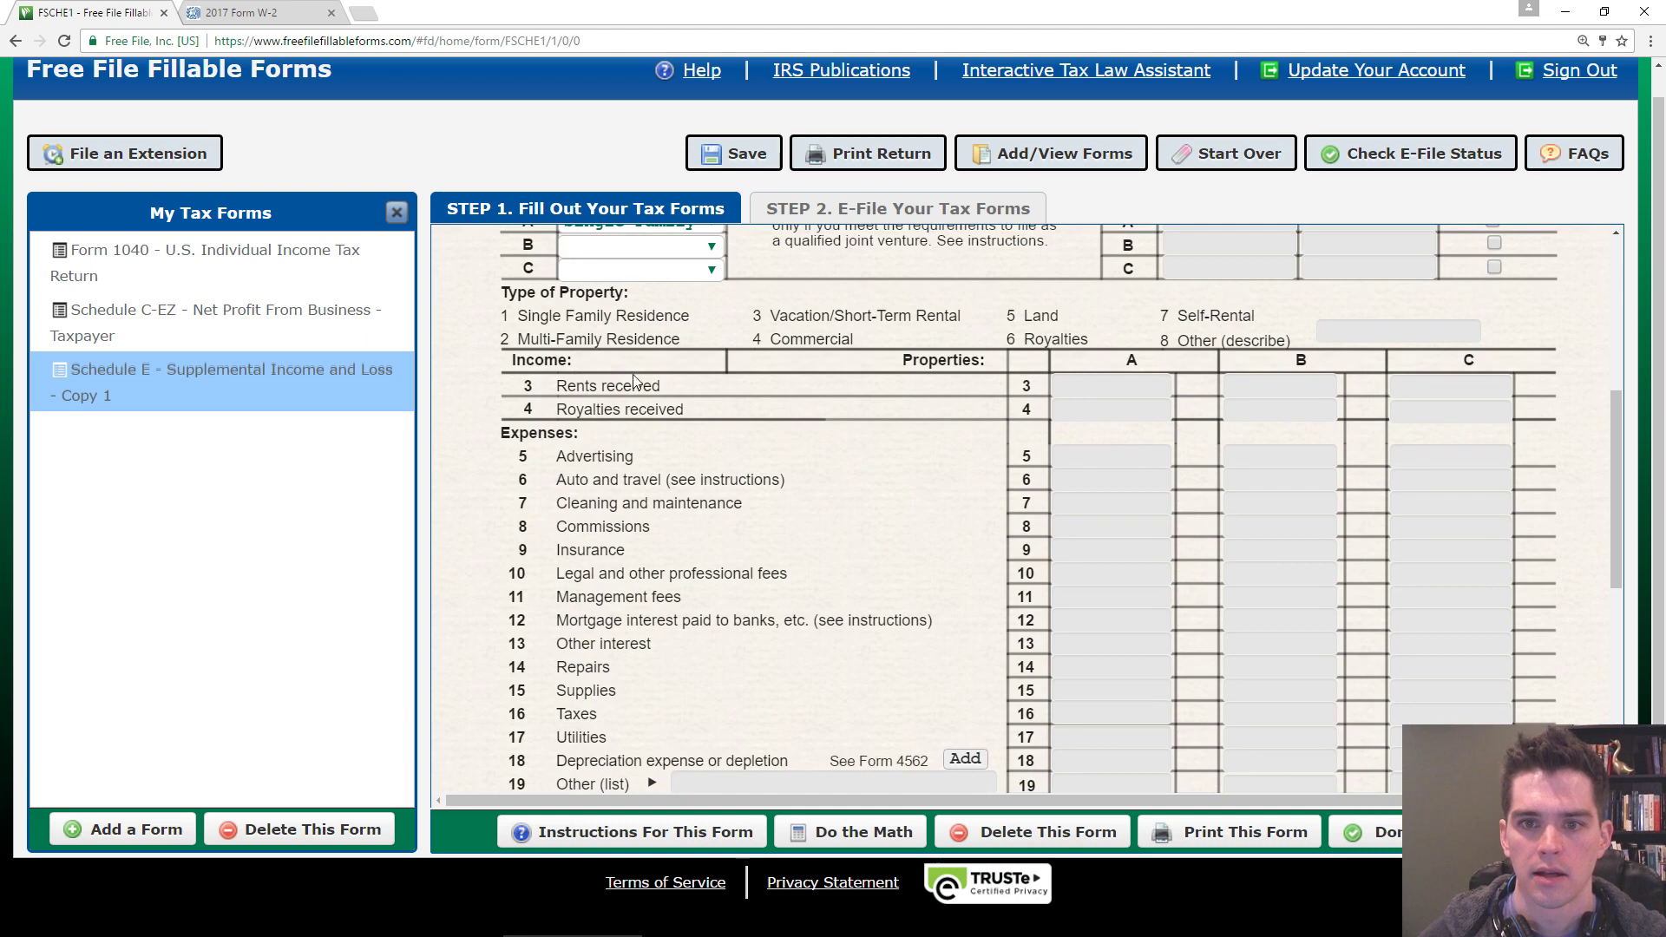
{"action": "left_click", "coordinate": [1115, 384]}
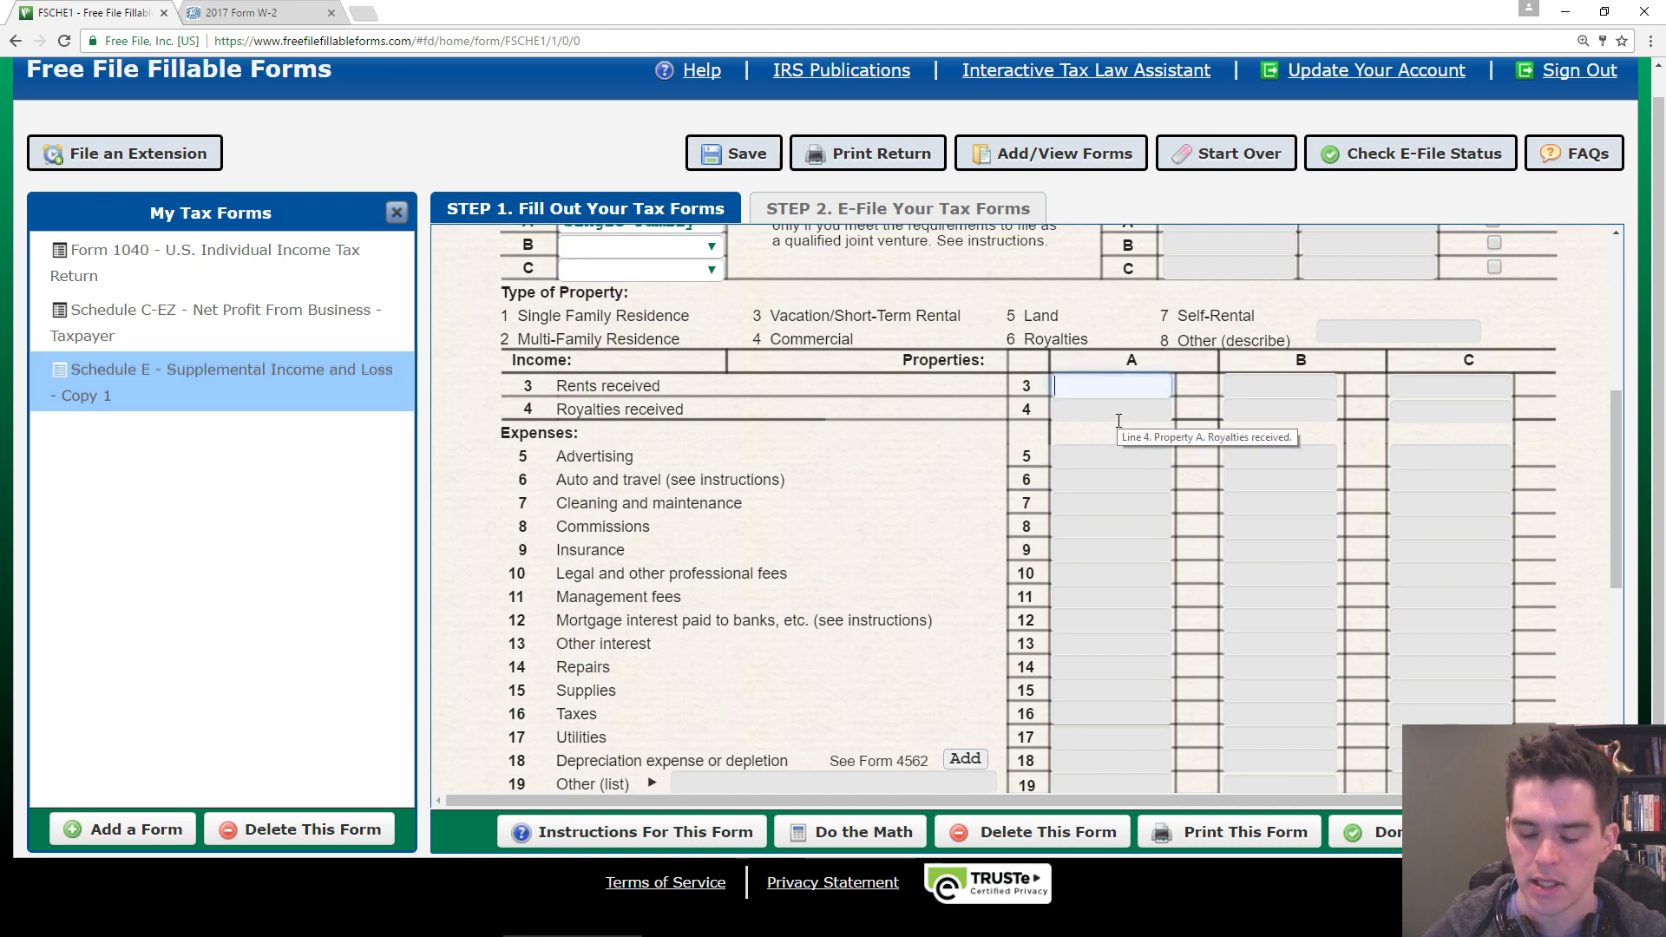
{"action": "type", "text": "5000"}
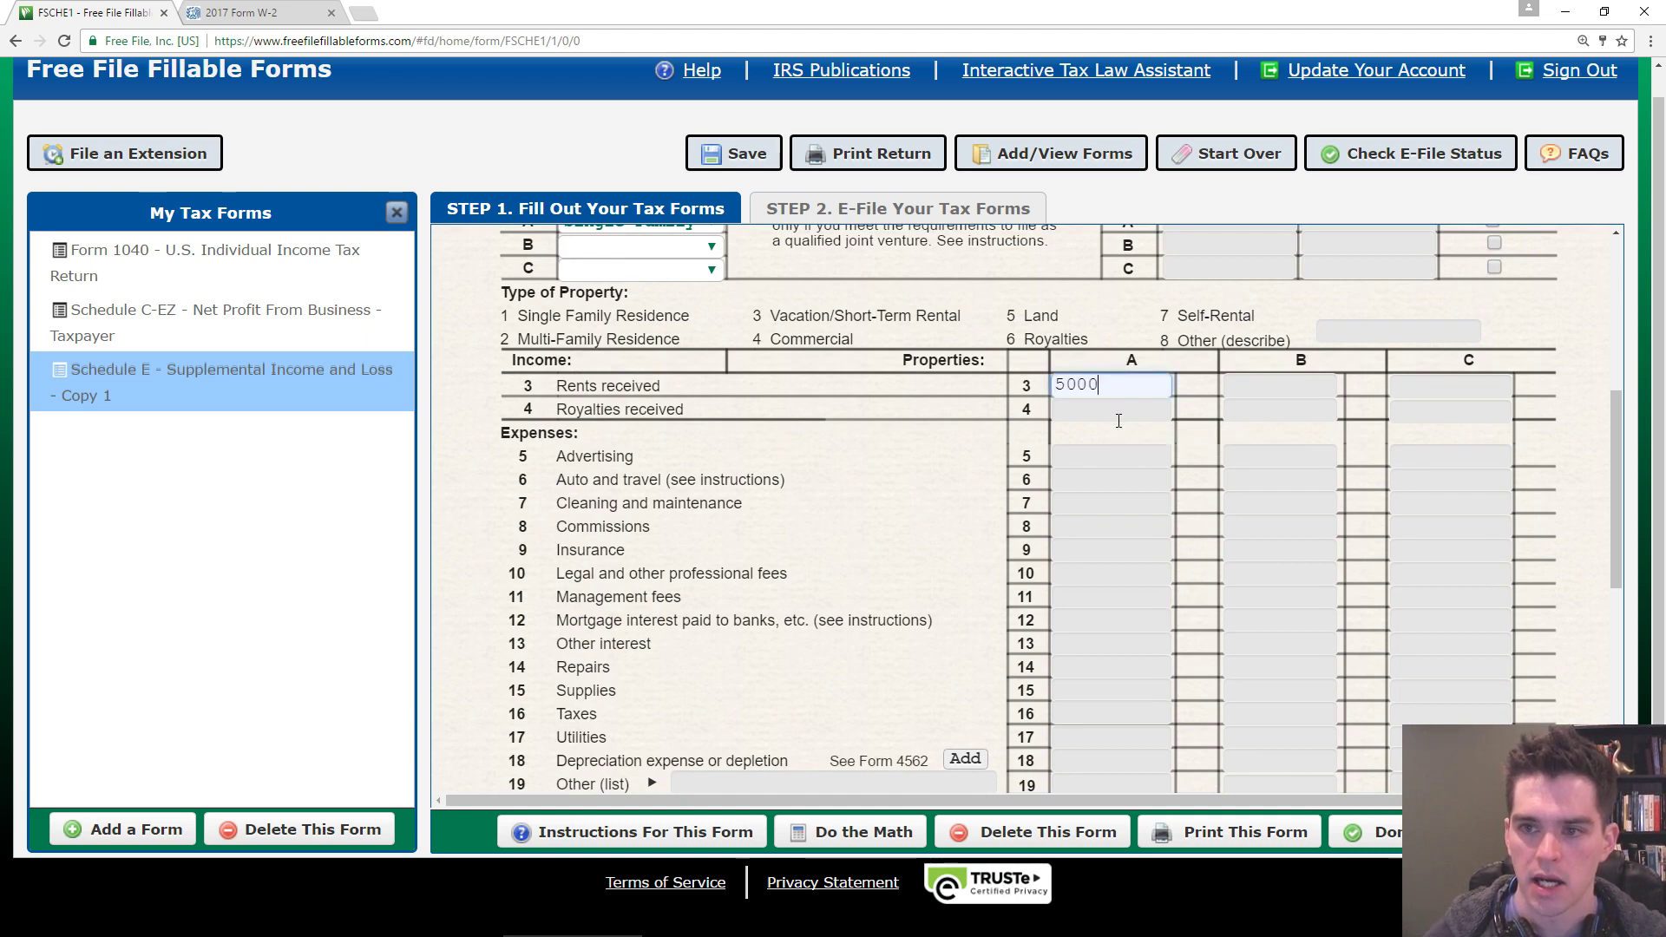
{"action": "left_click", "coordinate": [1070, 409]}
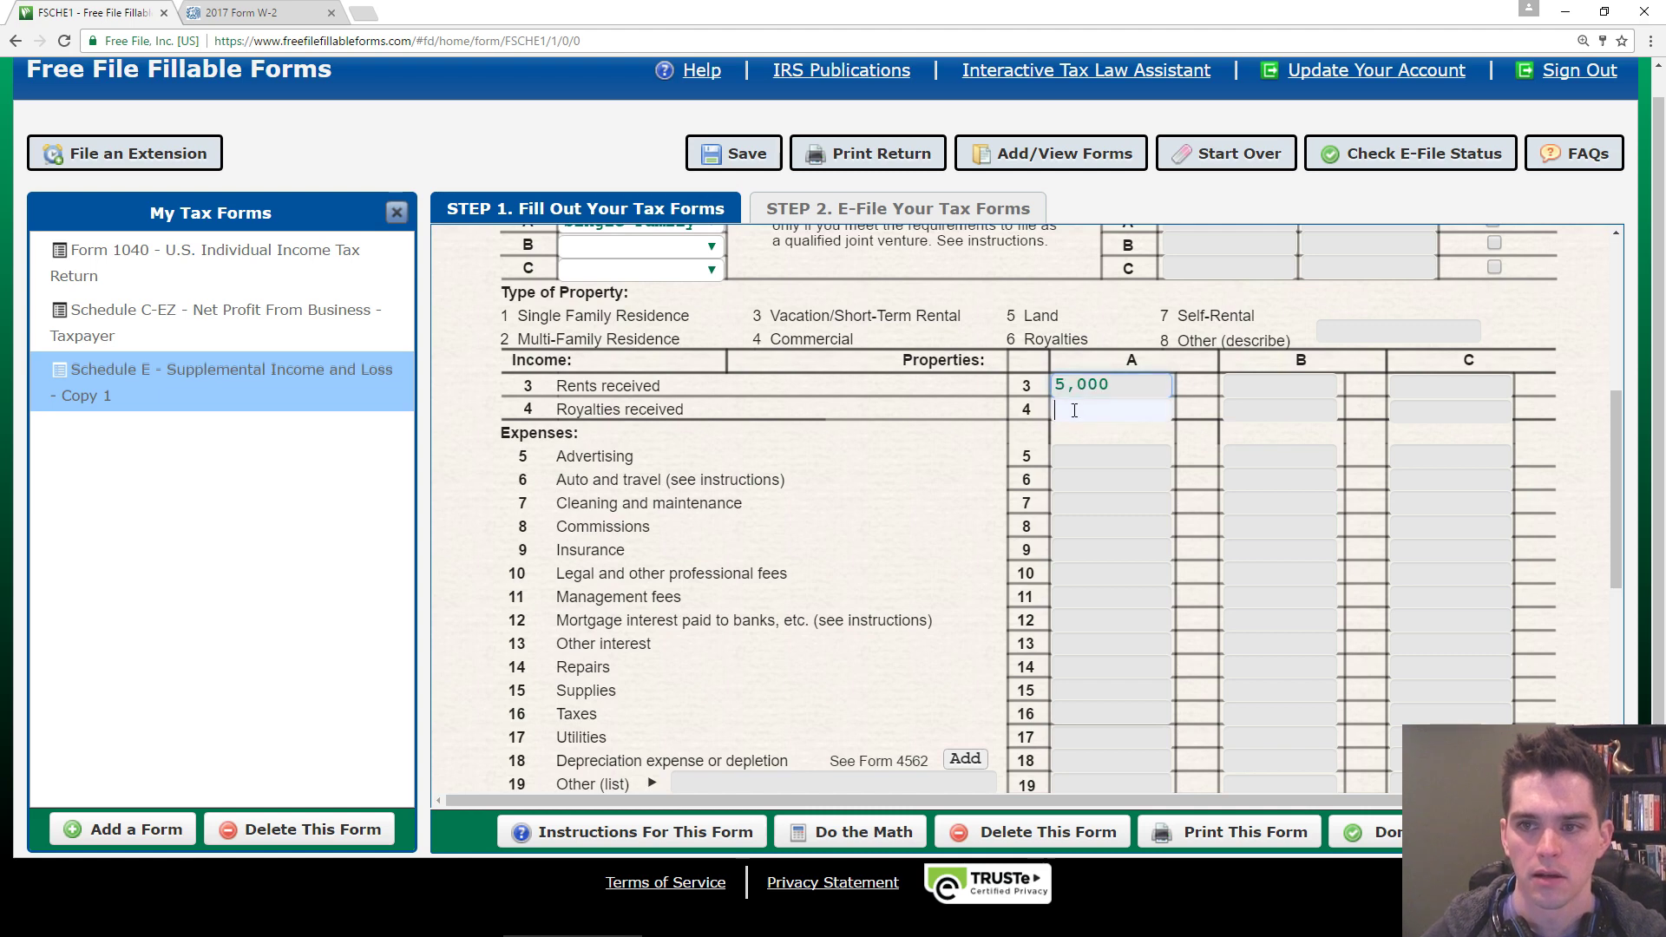
{"action": "left_click", "coordinate": [1095, 455]}
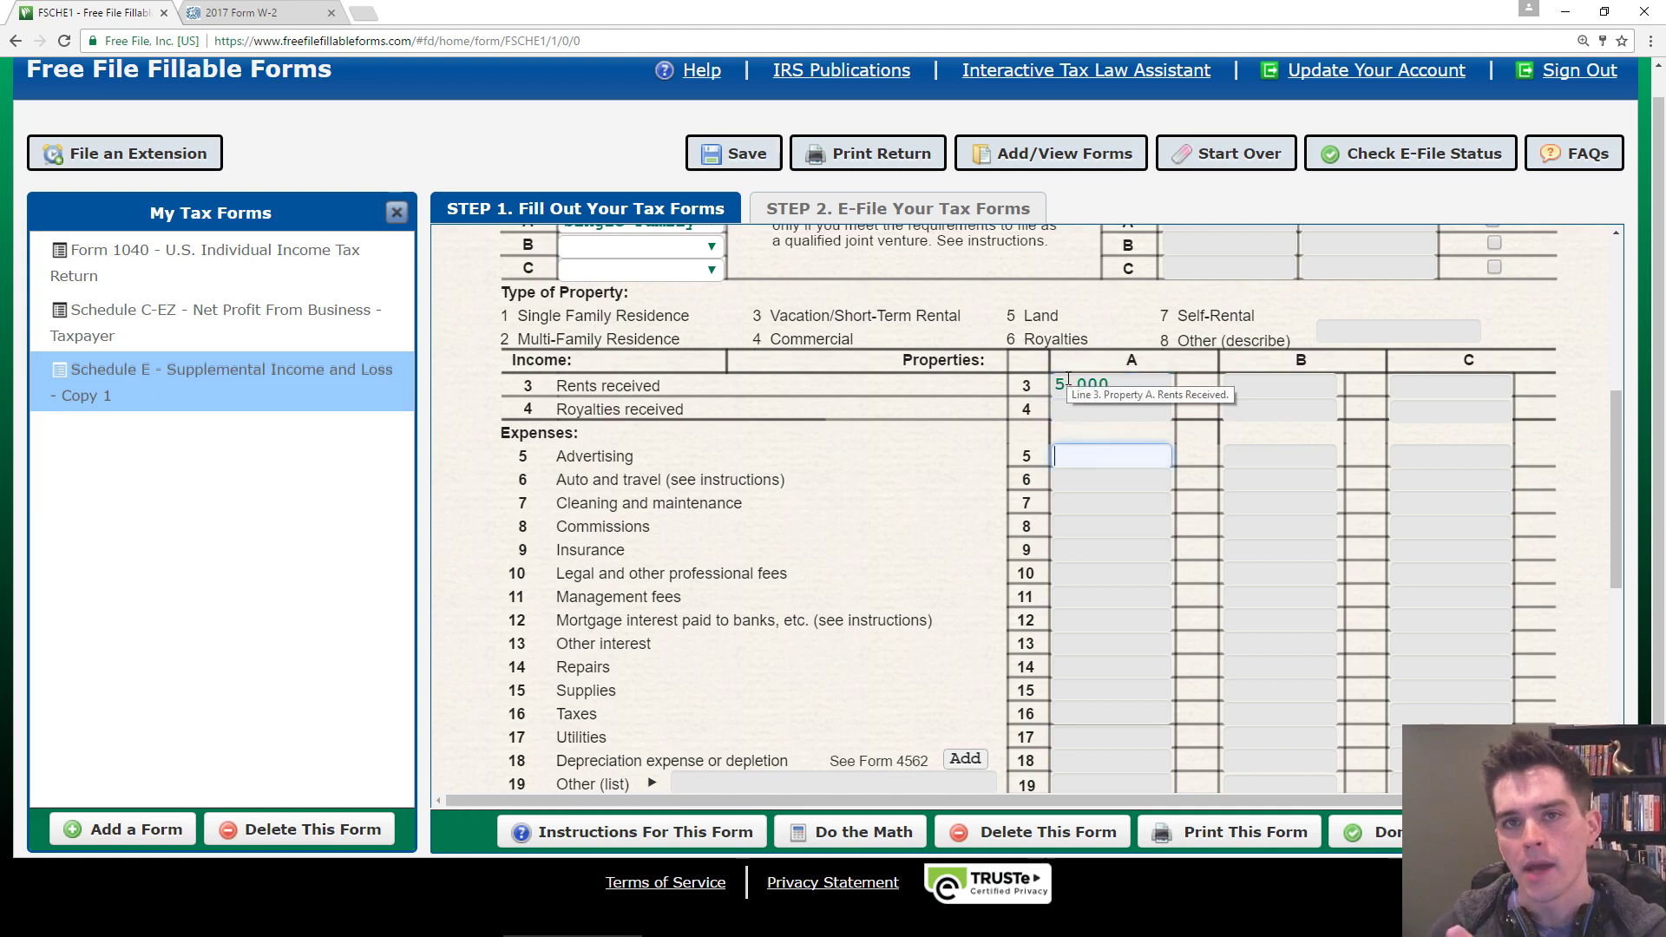
{"action": "scroll", "coordinate": [1037, 380], "scroll_direction": "up", "scroll_amount": 1}
{"action": "scroll", "coordinate": [1037, 380], "scroll_direction": "up", "scroll_amount": 5}
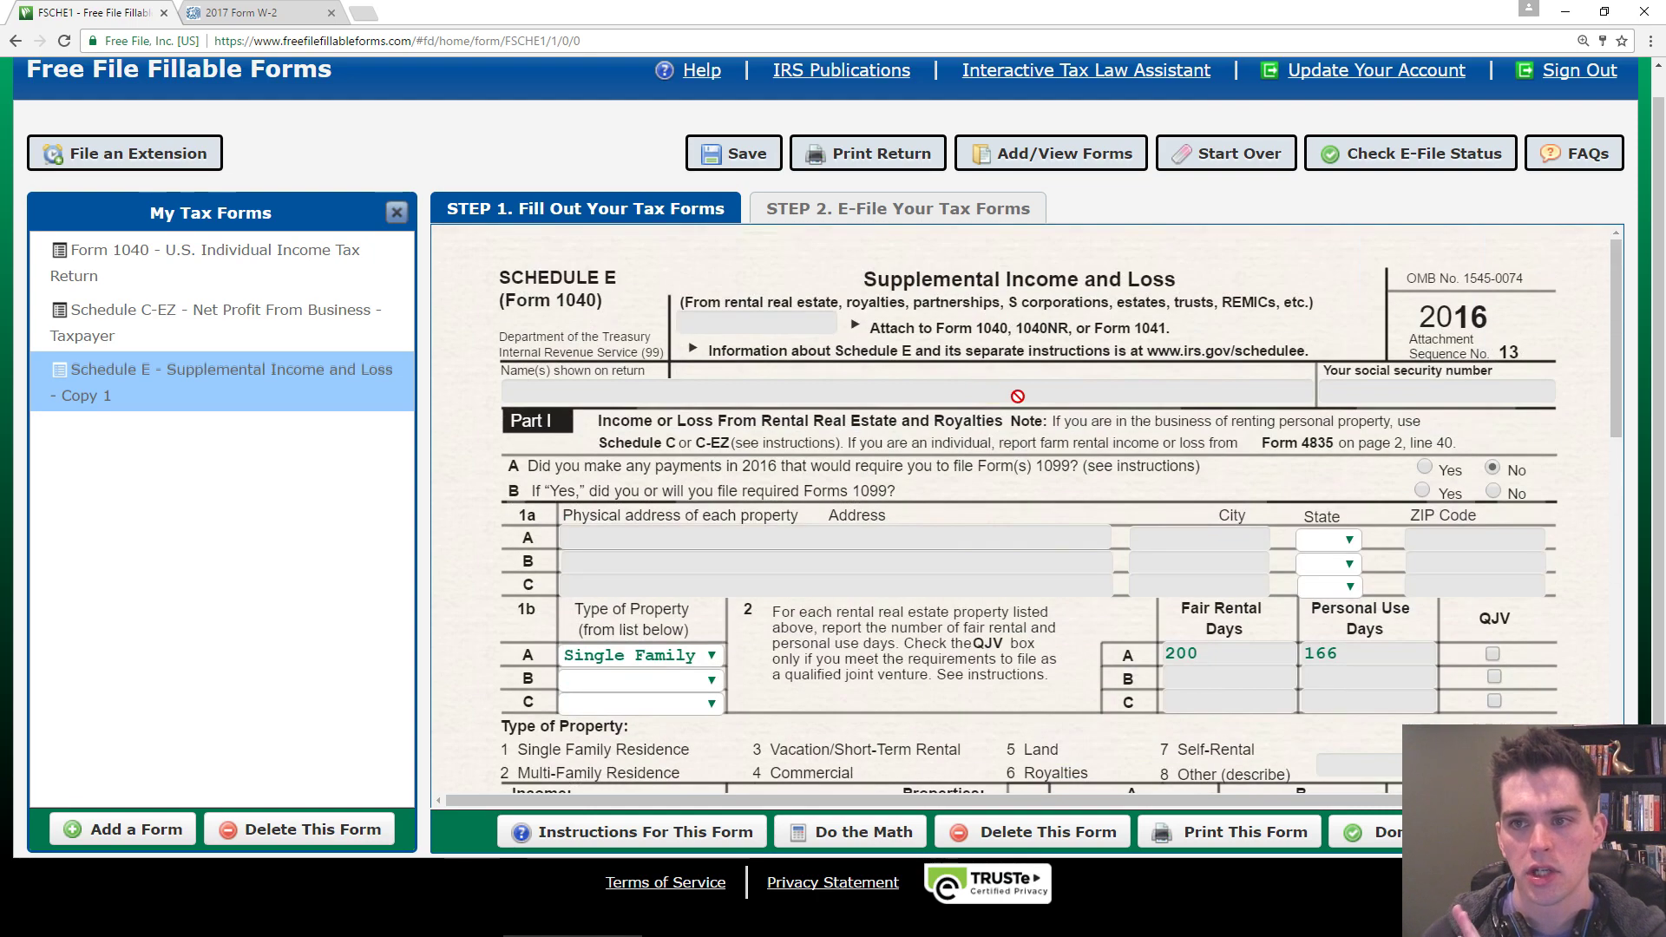
{"action": "scroll", "coordinate": [953, 392], "scroll_direction": "down", "scroll_amount": 2}
{"action": "scroll", "coordinate": [953, 391], "scroll_direction": "down", "scroll_amount": 1}
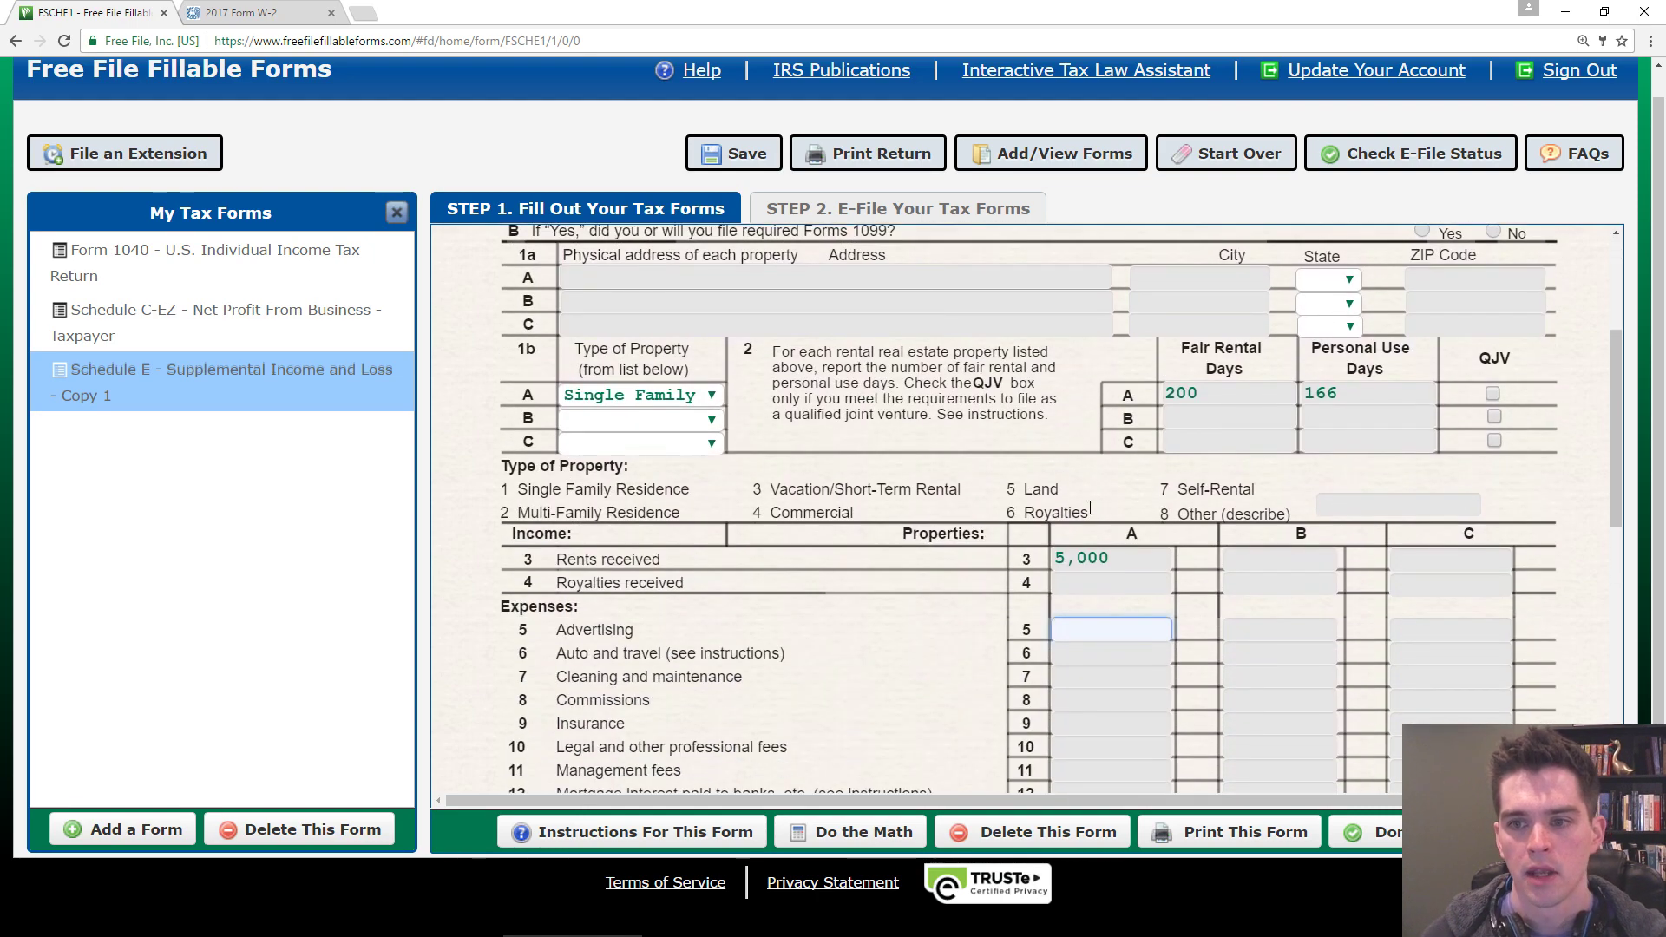
{"action": "scroll", "coordinate": [1085, 555], "scroll_direction": "down", "scroll_amount": 2}
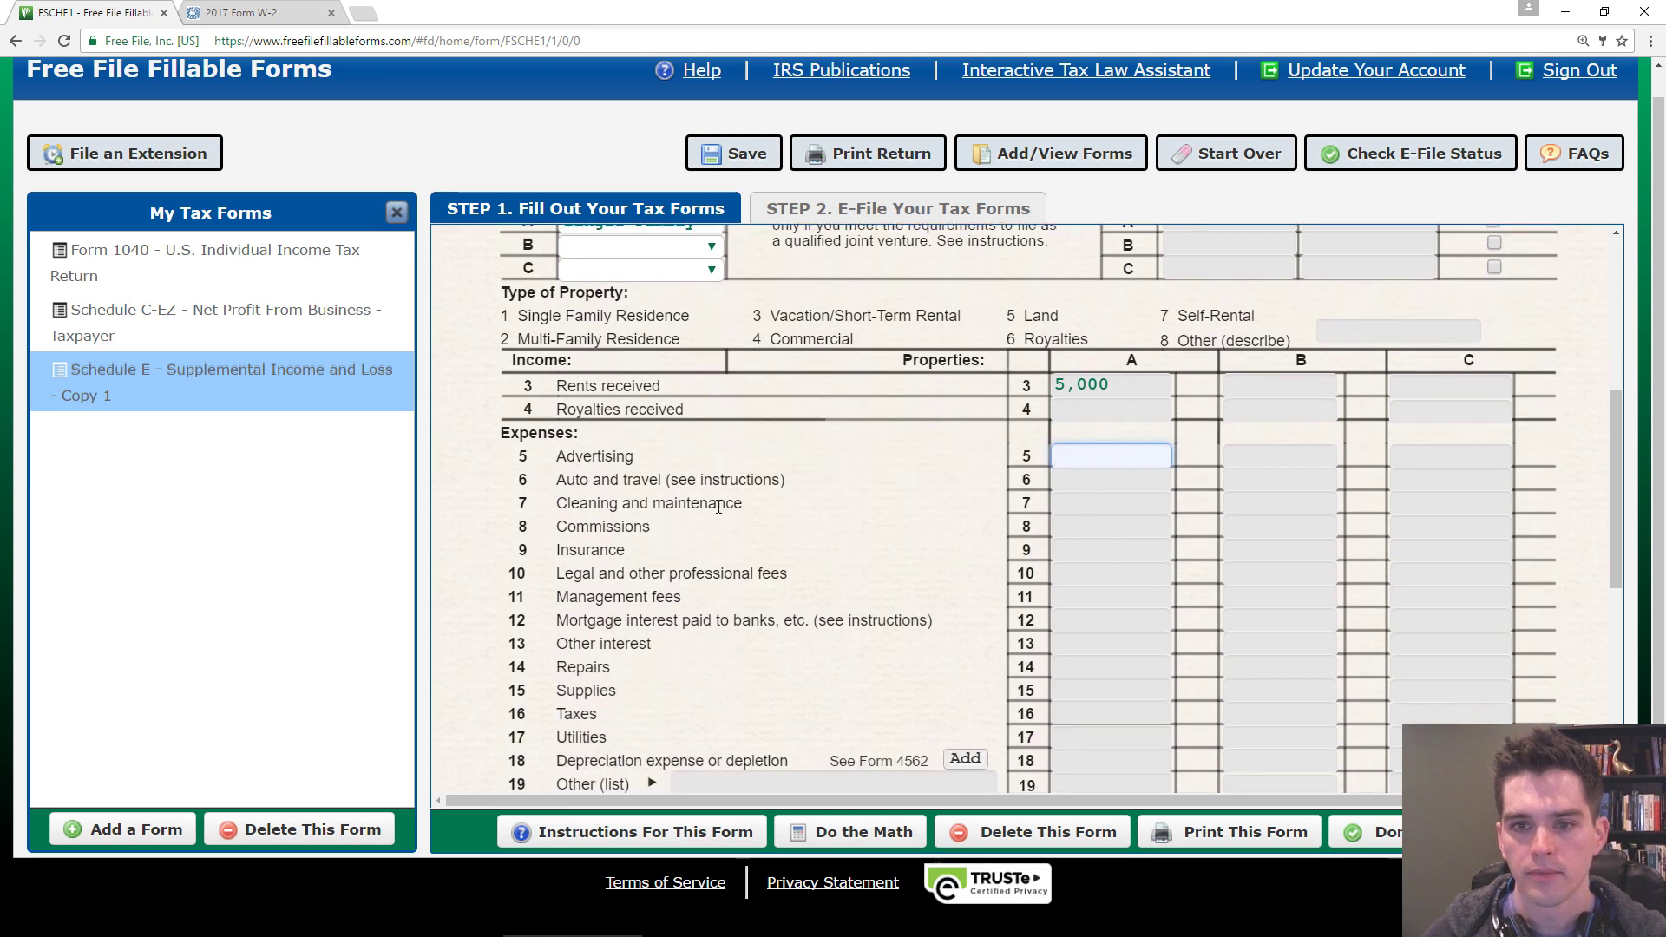
- Scroll to Schedule E line 9 and select property A's insurance field
{"action": "scroll", "coordinate": [868, 486], "scroll_direction": "down", "scroll_amount": 1}
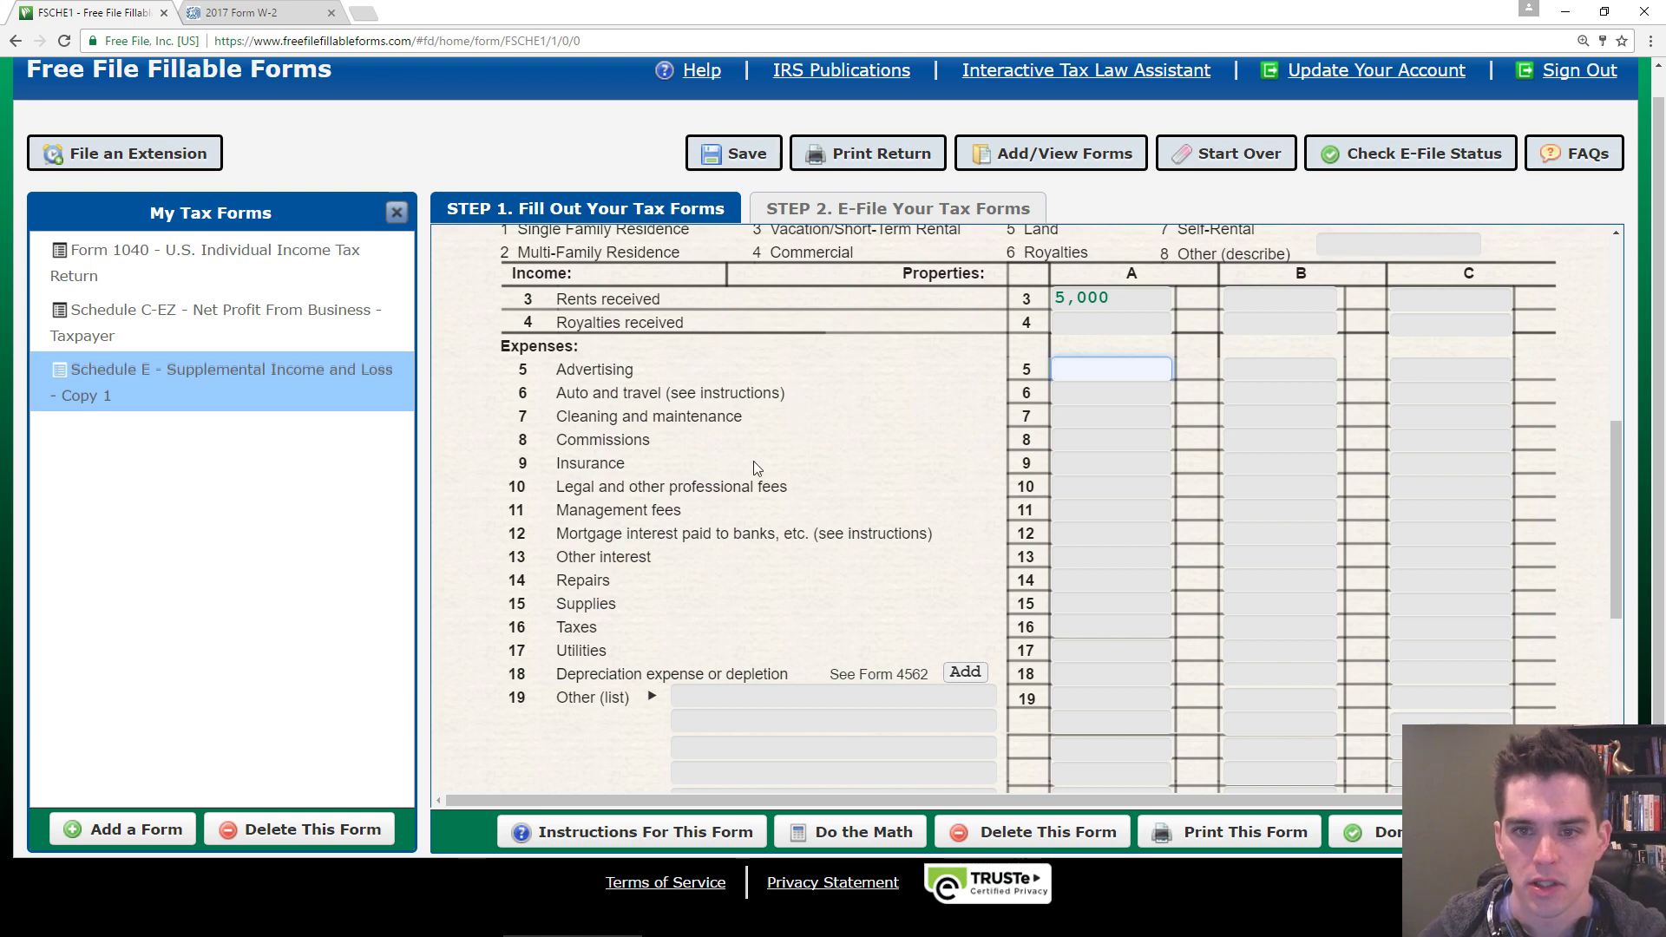
{"action": "left_click", "coordinate": [1063, 462]}
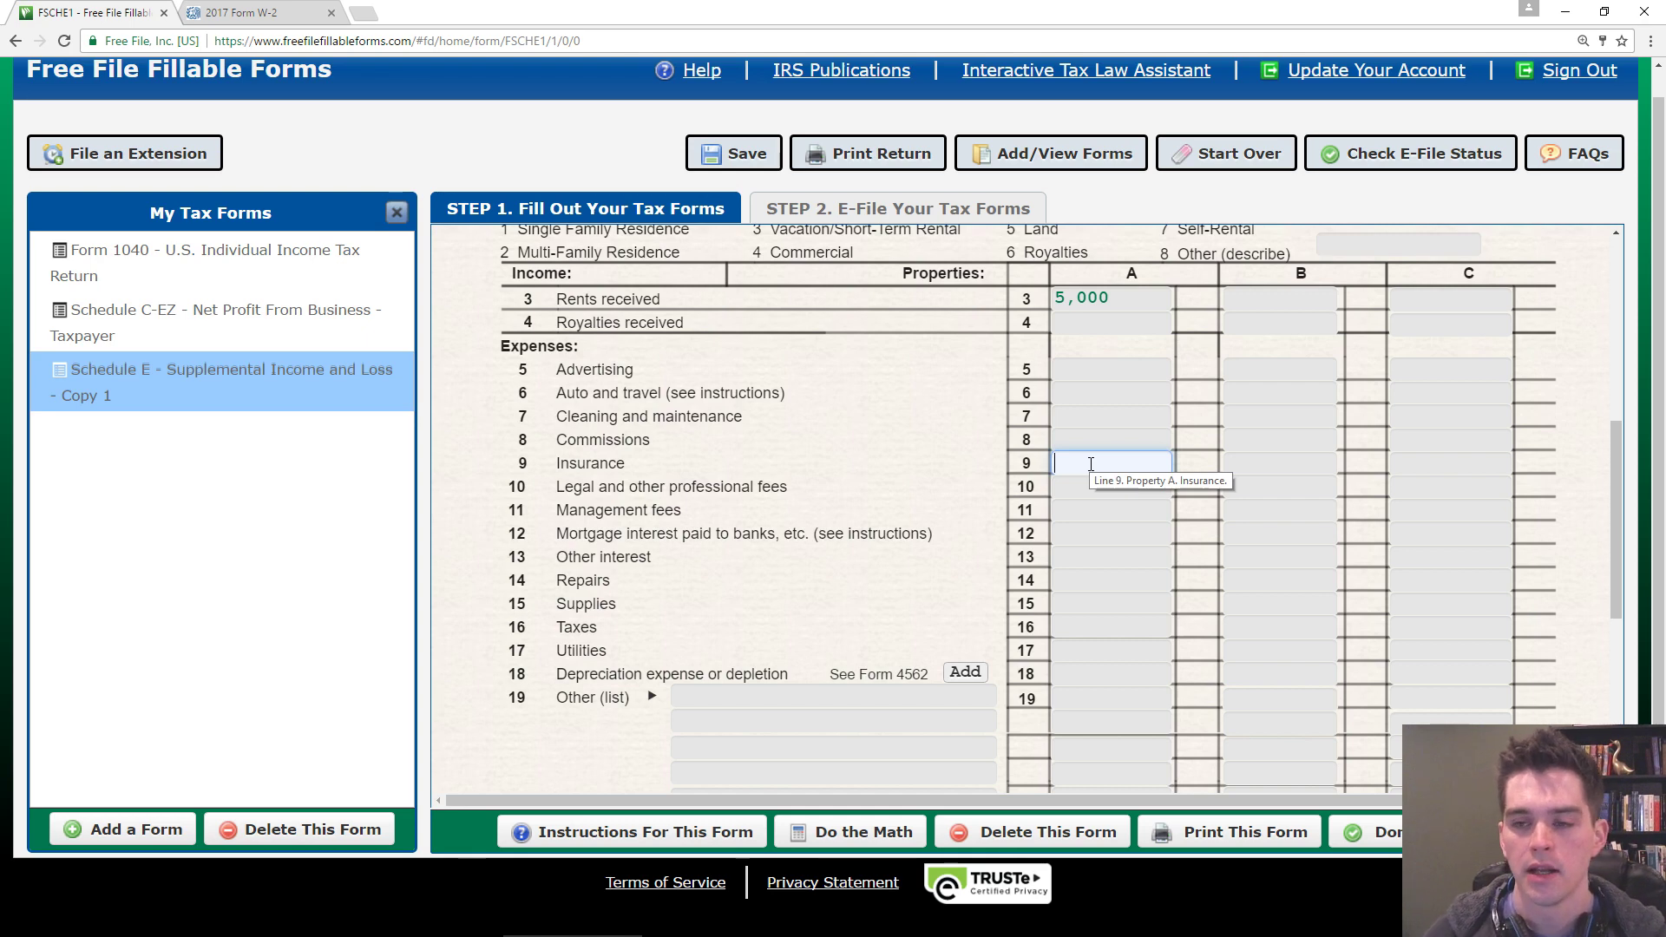
- Enter 48 insurance and 400 mortgage interest for property A
{"action": "type", "text": "48"}
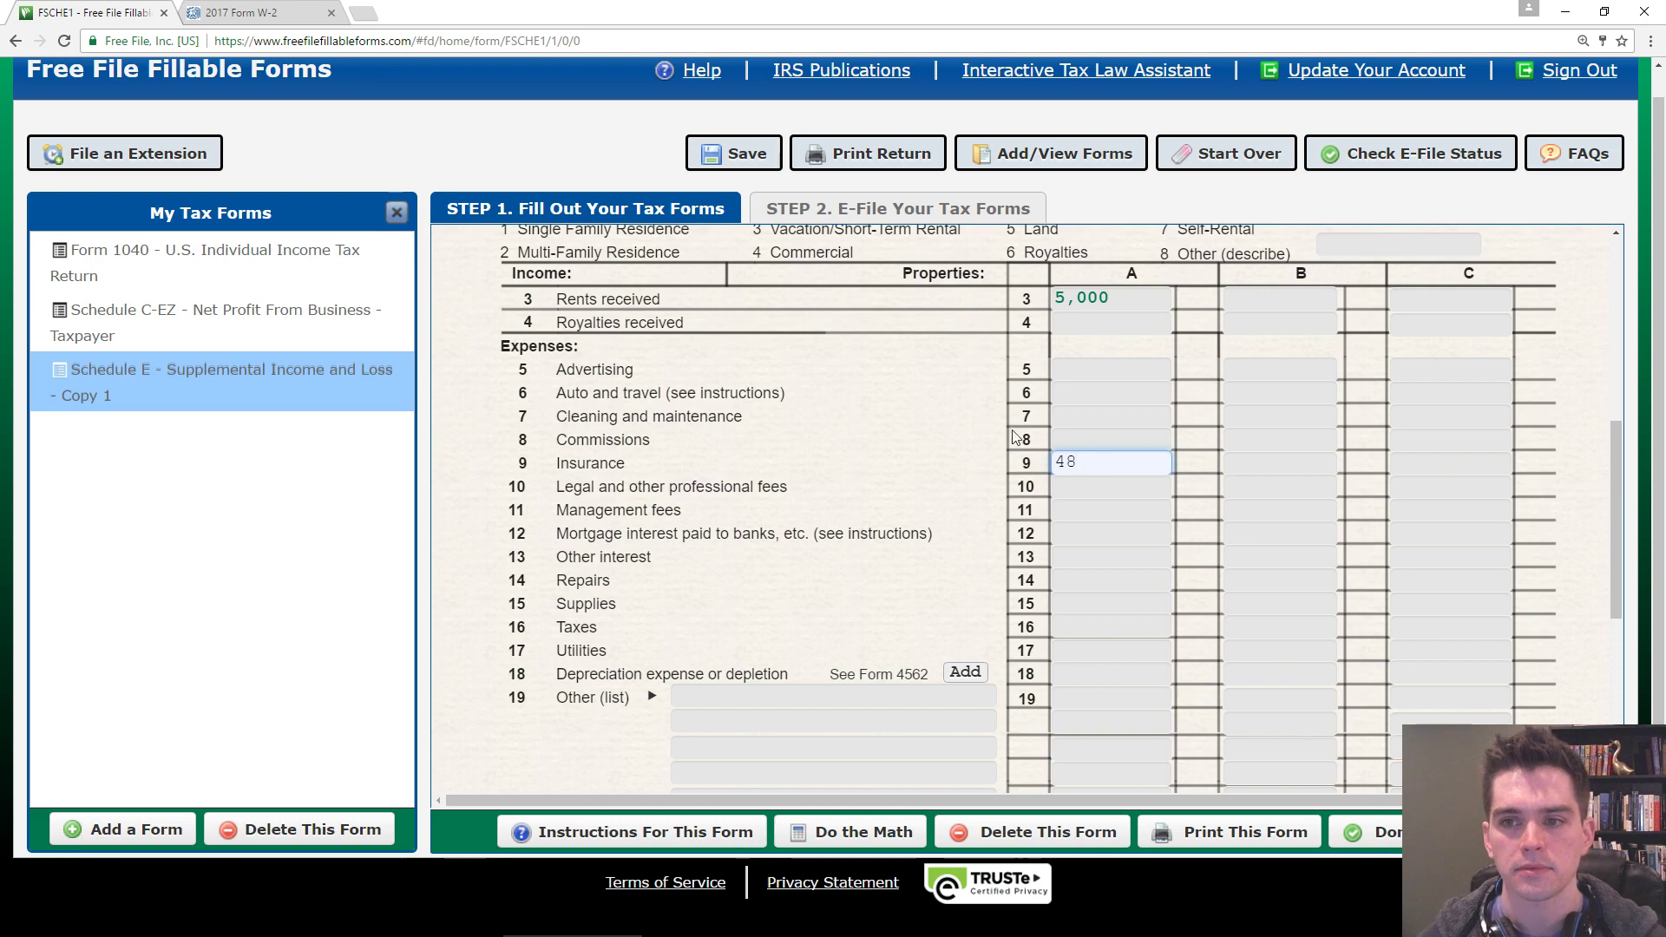
{"action": "left_click", "coordinate": [1064, 487]}
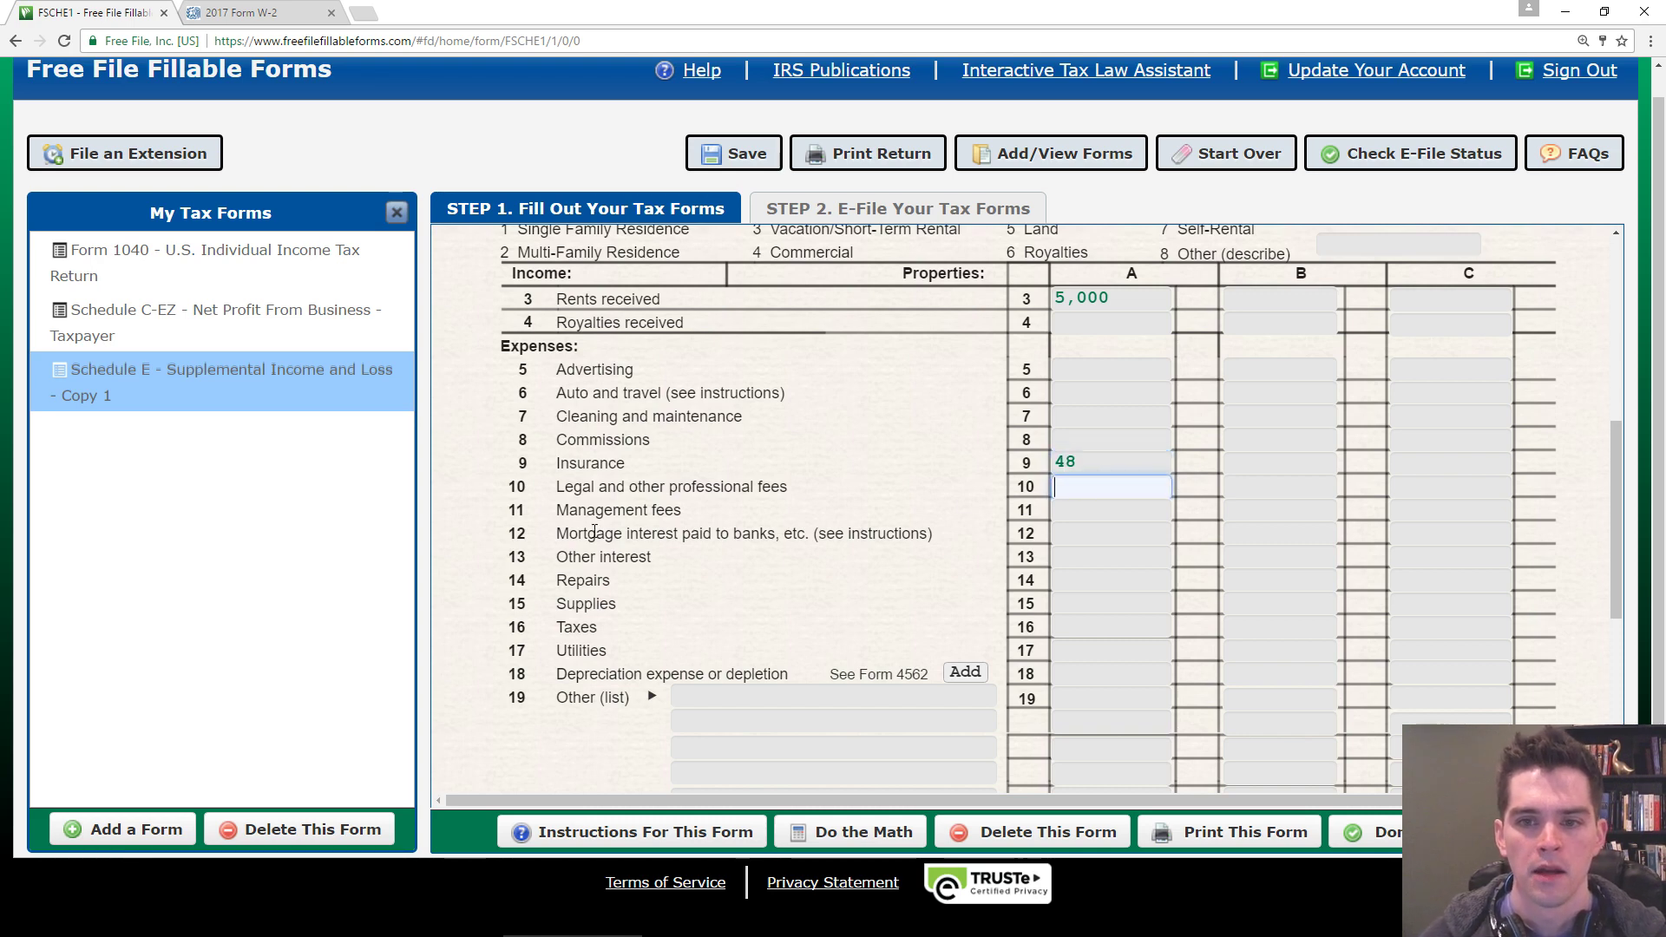
{"action": "left_click", "coordinate": [1104, 534]}
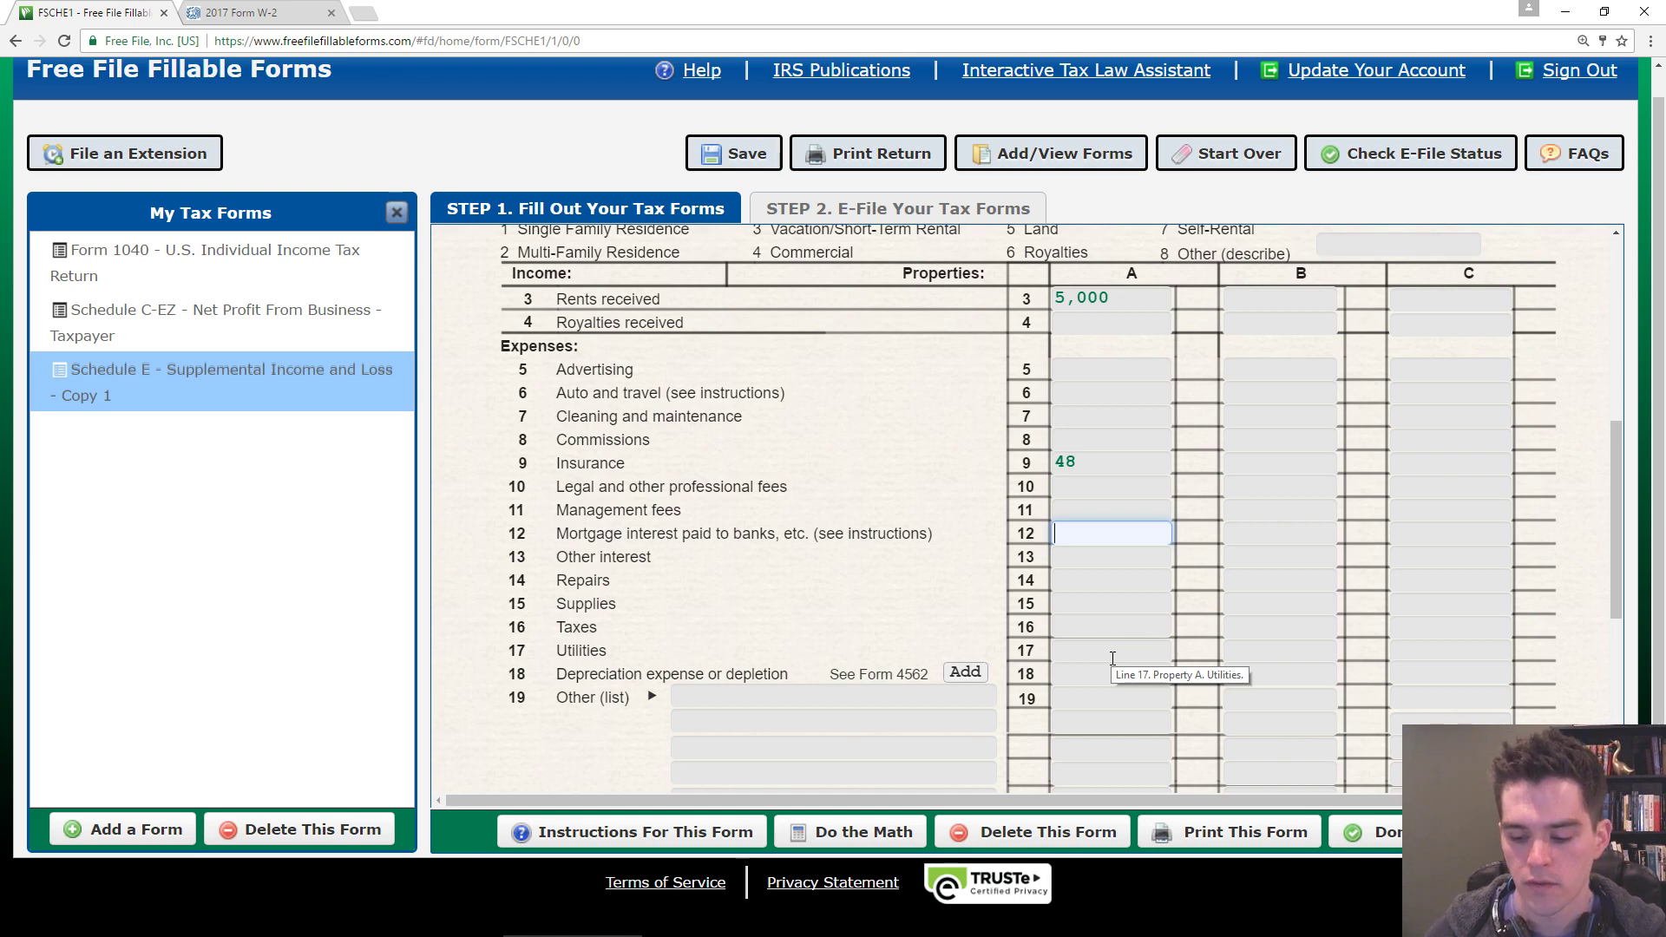
{"action": "type", "text": "400"}
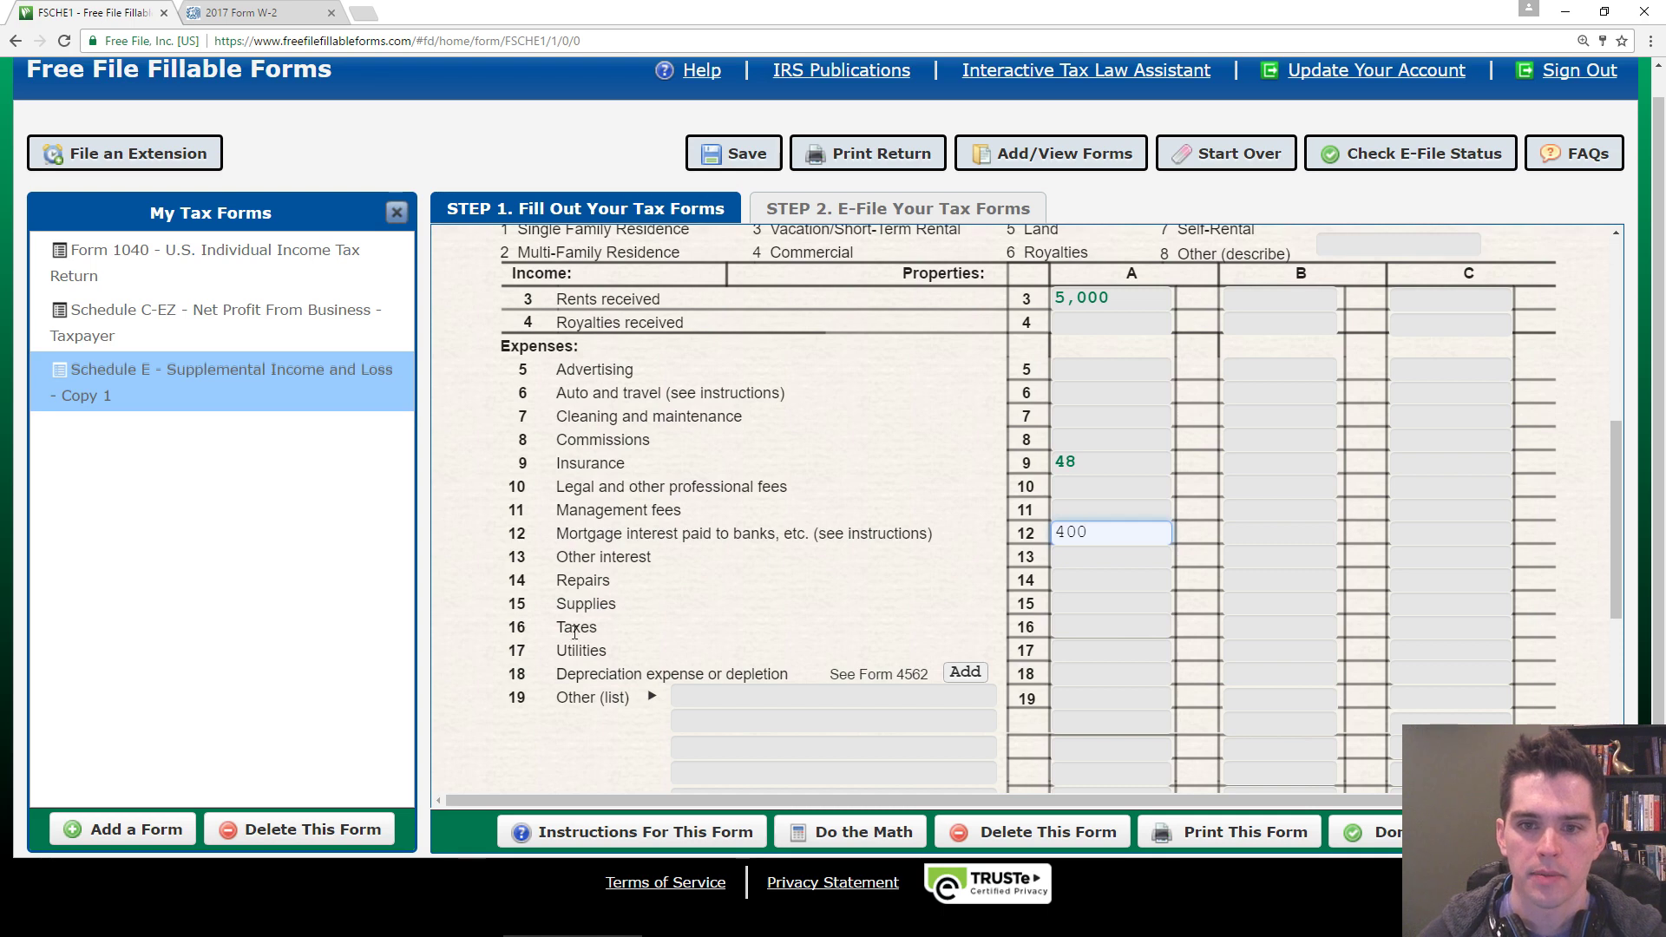
{"action": "left_click", "coordinate": [1085, 627]}
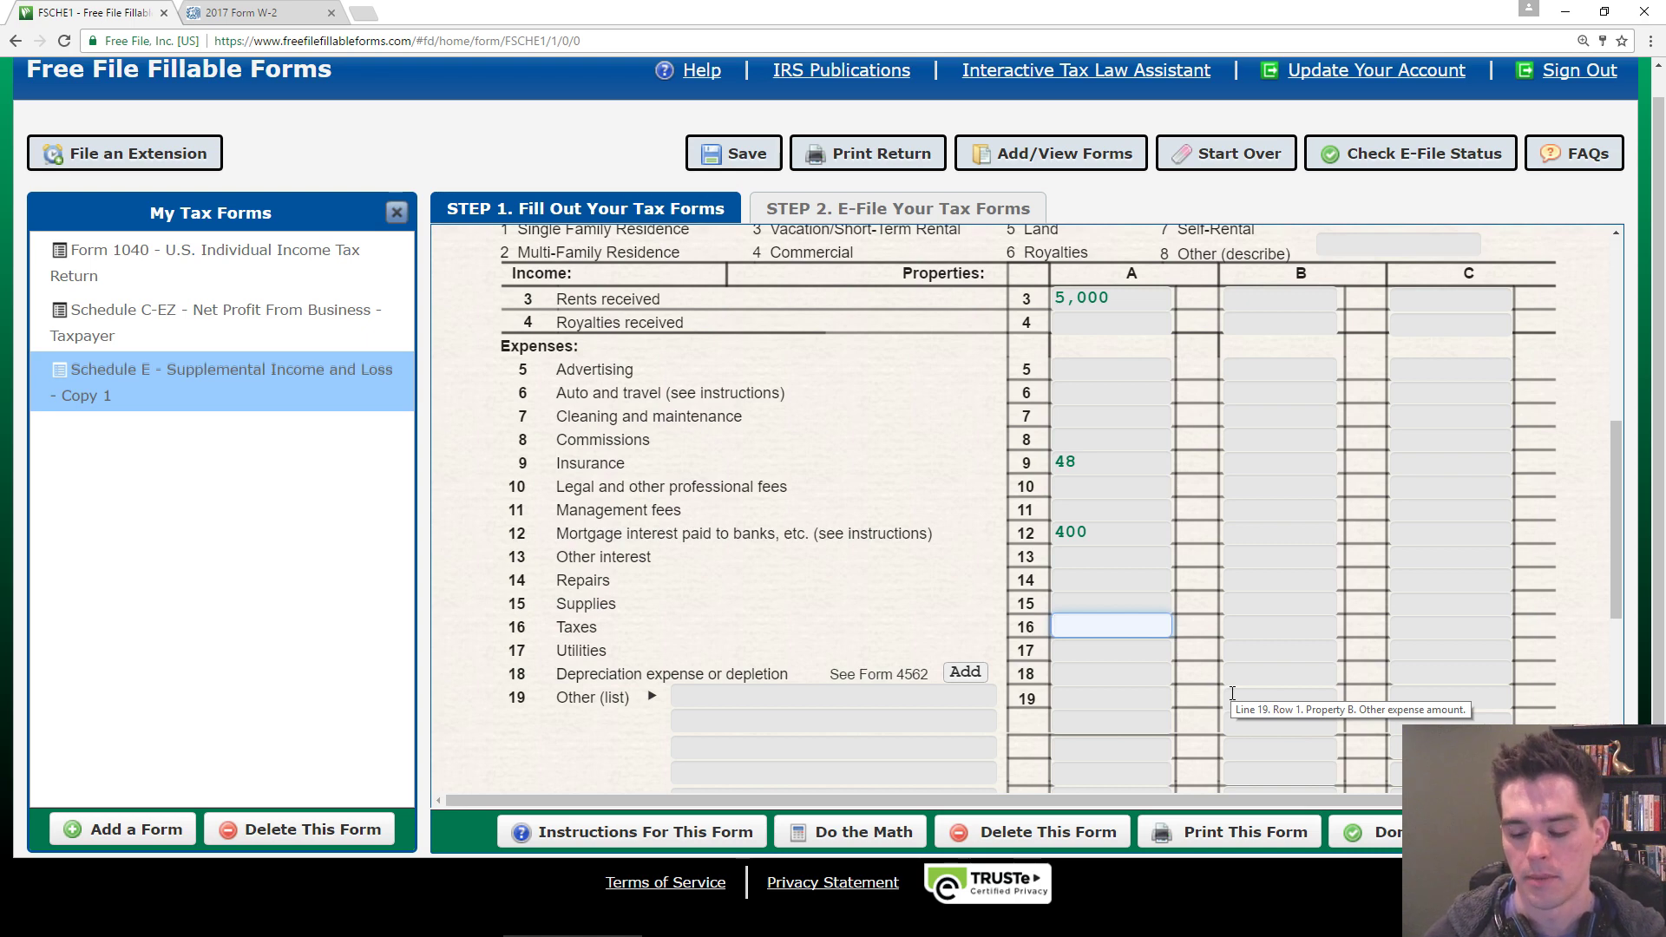
- Enter 700 taxes and 600 utilities, then attach Form 4562 for depreciation
{"action": "type", "text": "700"}
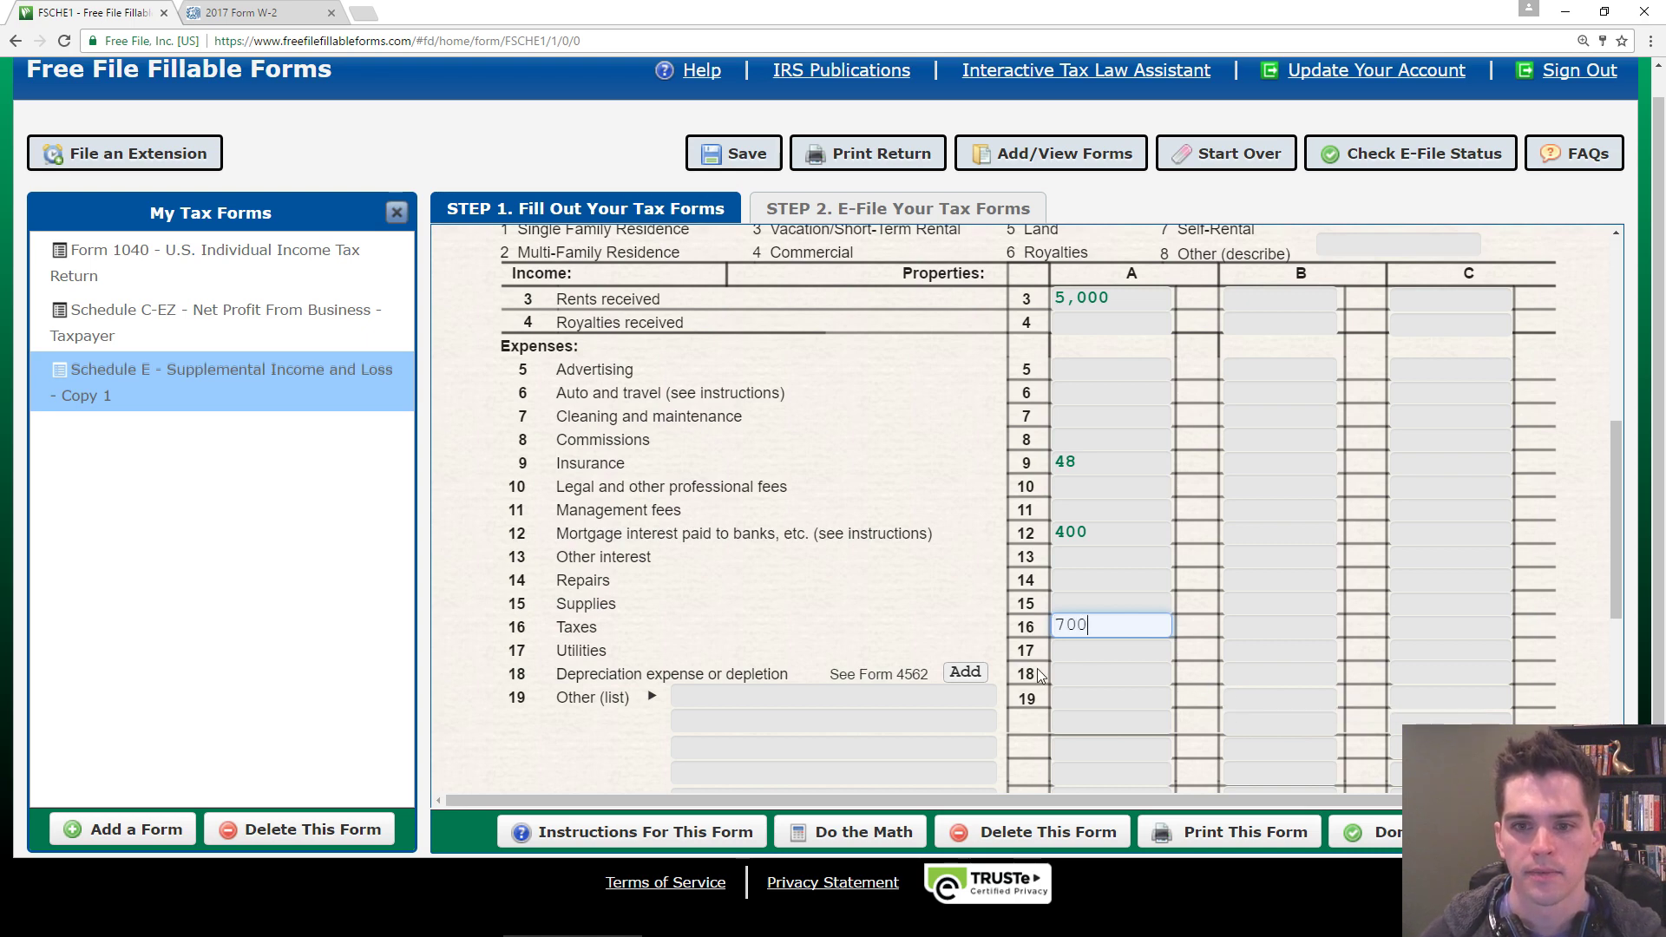
{"action": "key", "text": "Tab"}
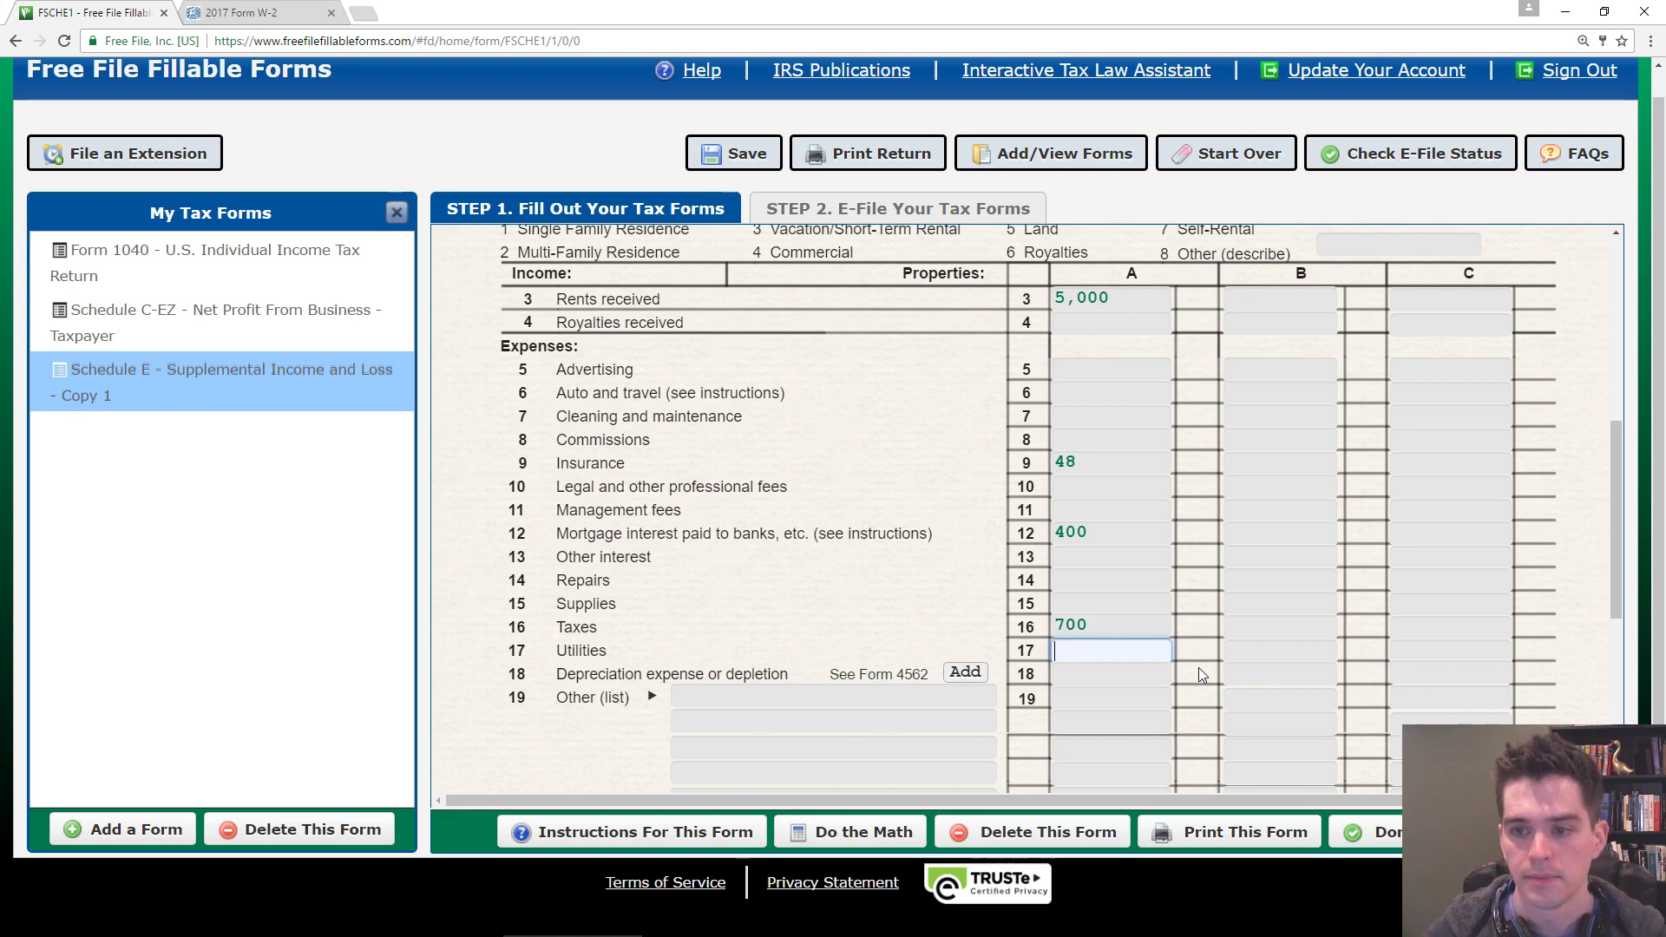
{"action": "type", "text": "600"}
{"action": "left_click", "coordinate": [1101, 674]}
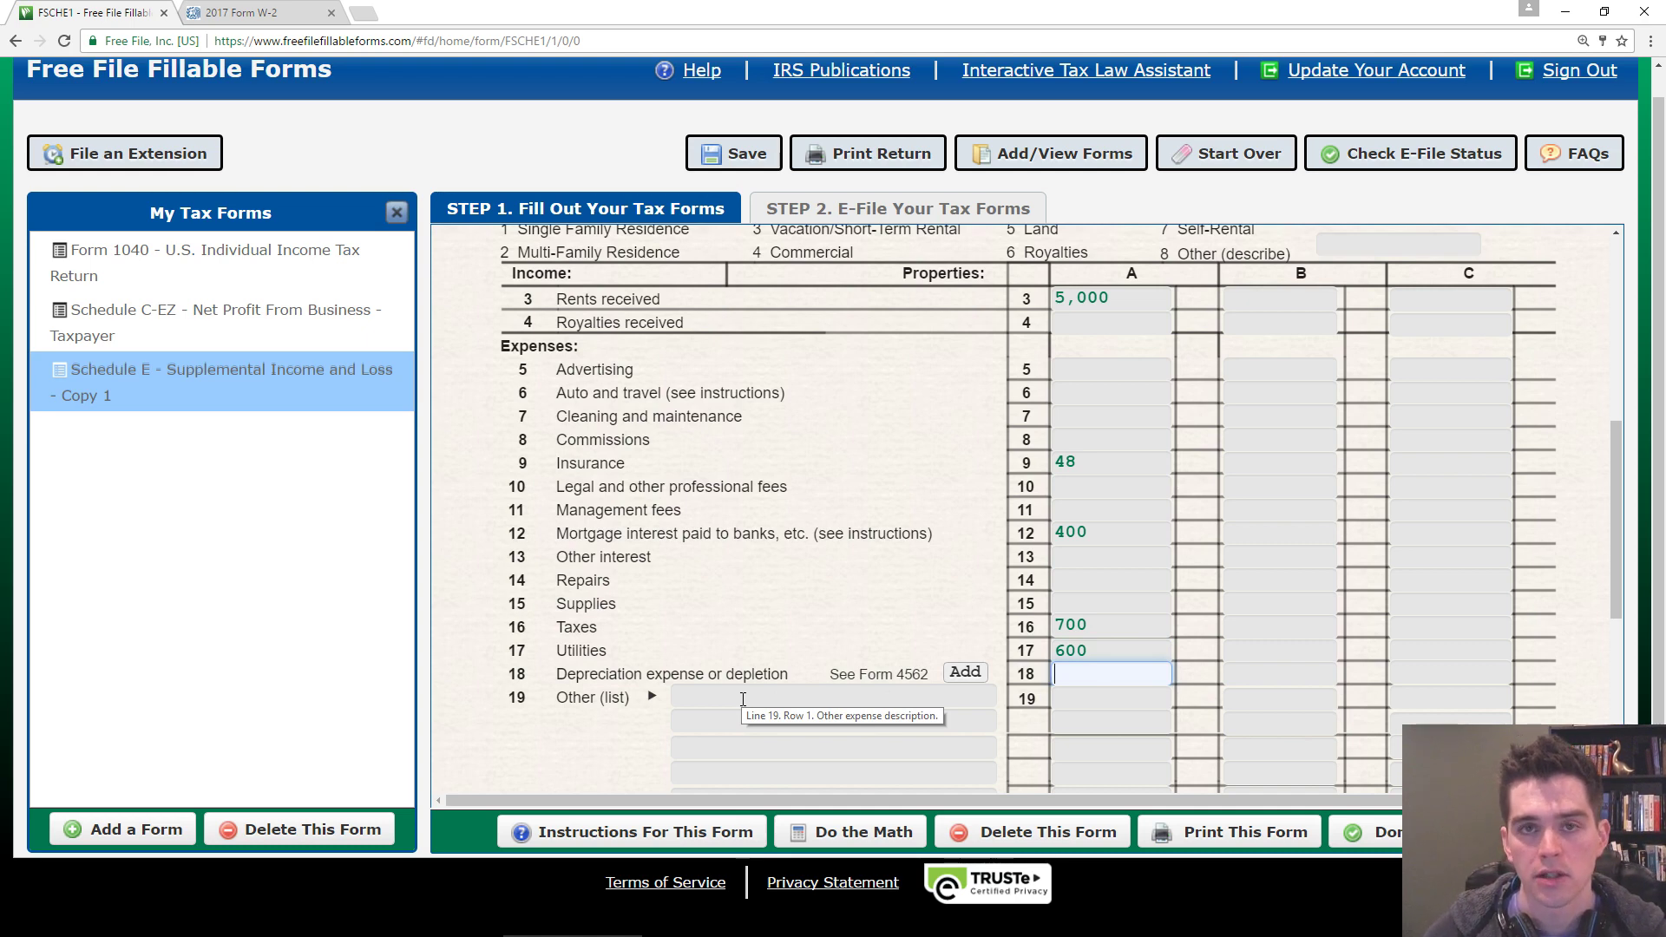
{"action": "left_click", "coordinate": [963, 672]}
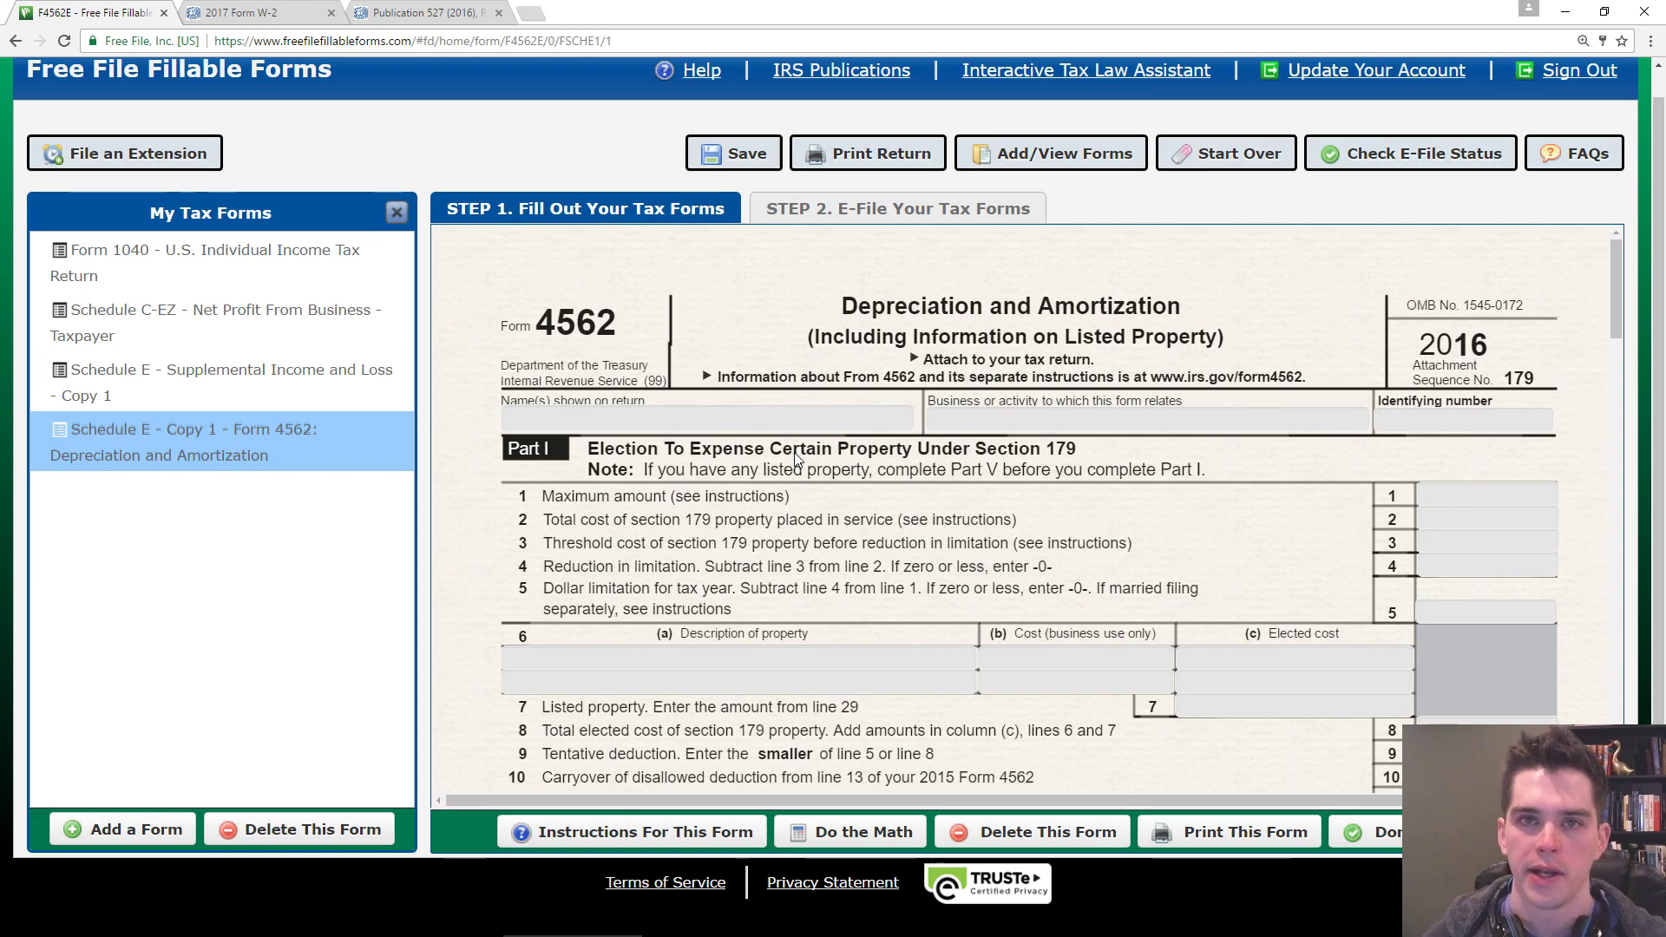
- Enter 800 on Form 4562 line 17 and recalculate so line 22 totals 800
{"action": "scroll", "coordinate": [1169, 486], "scroll_direction": "down", "scroll_amount": 5}
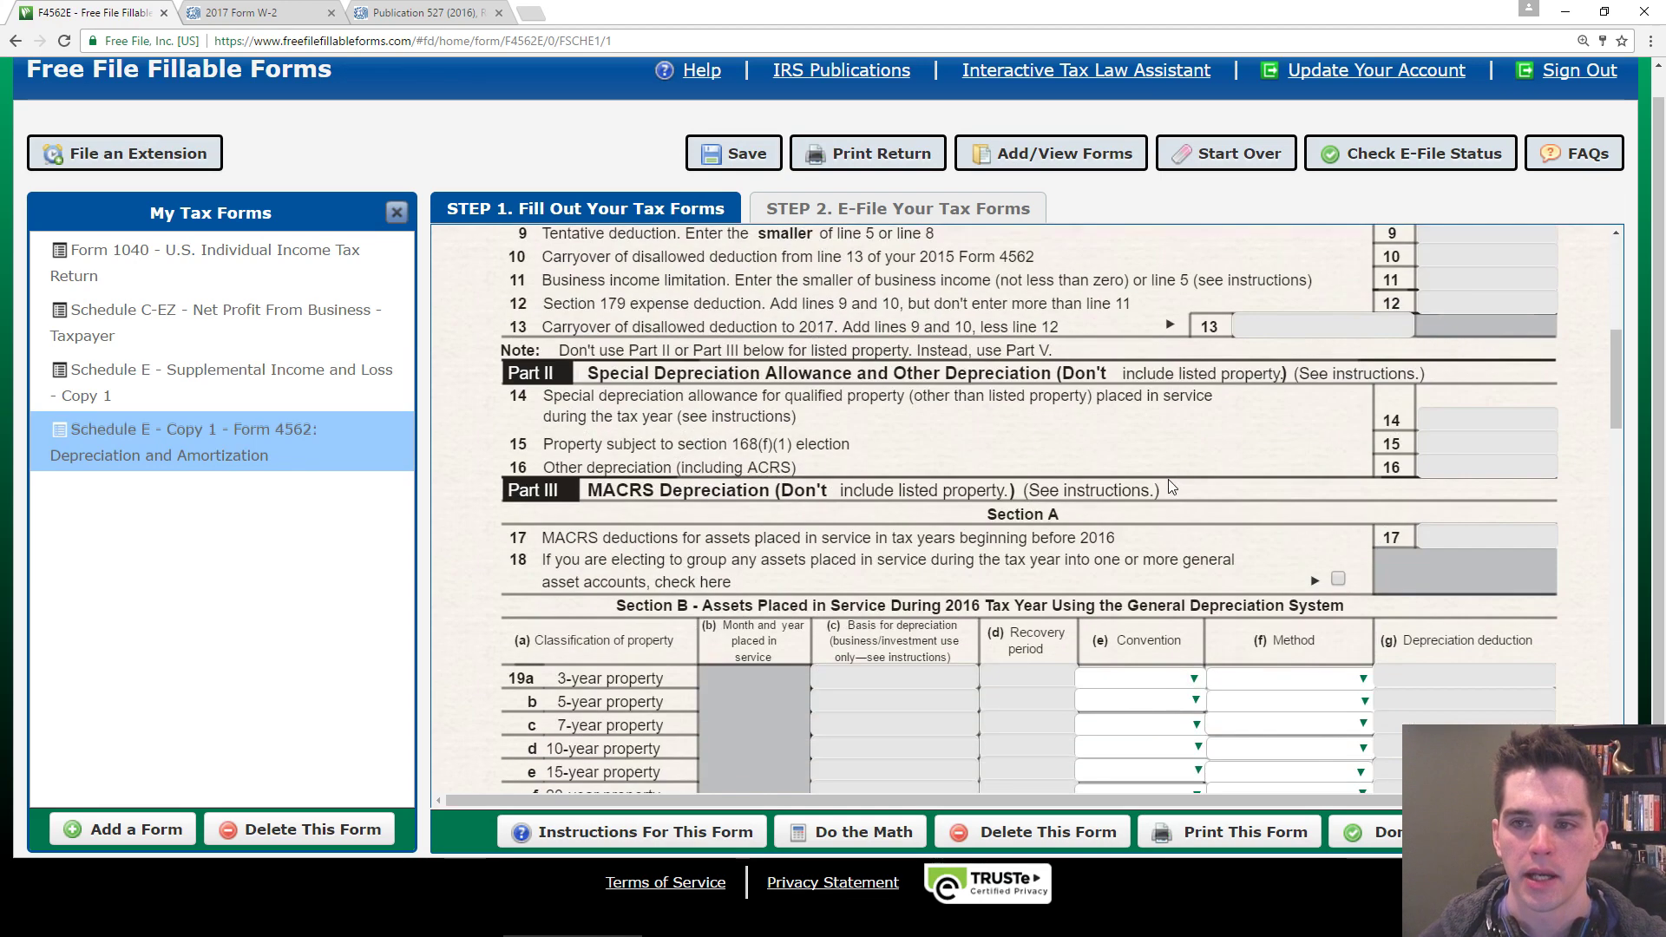
{"action": "scroll", "coordinate": [1170, 477], "scroll_direction": "up", "scroll_amount": 2}
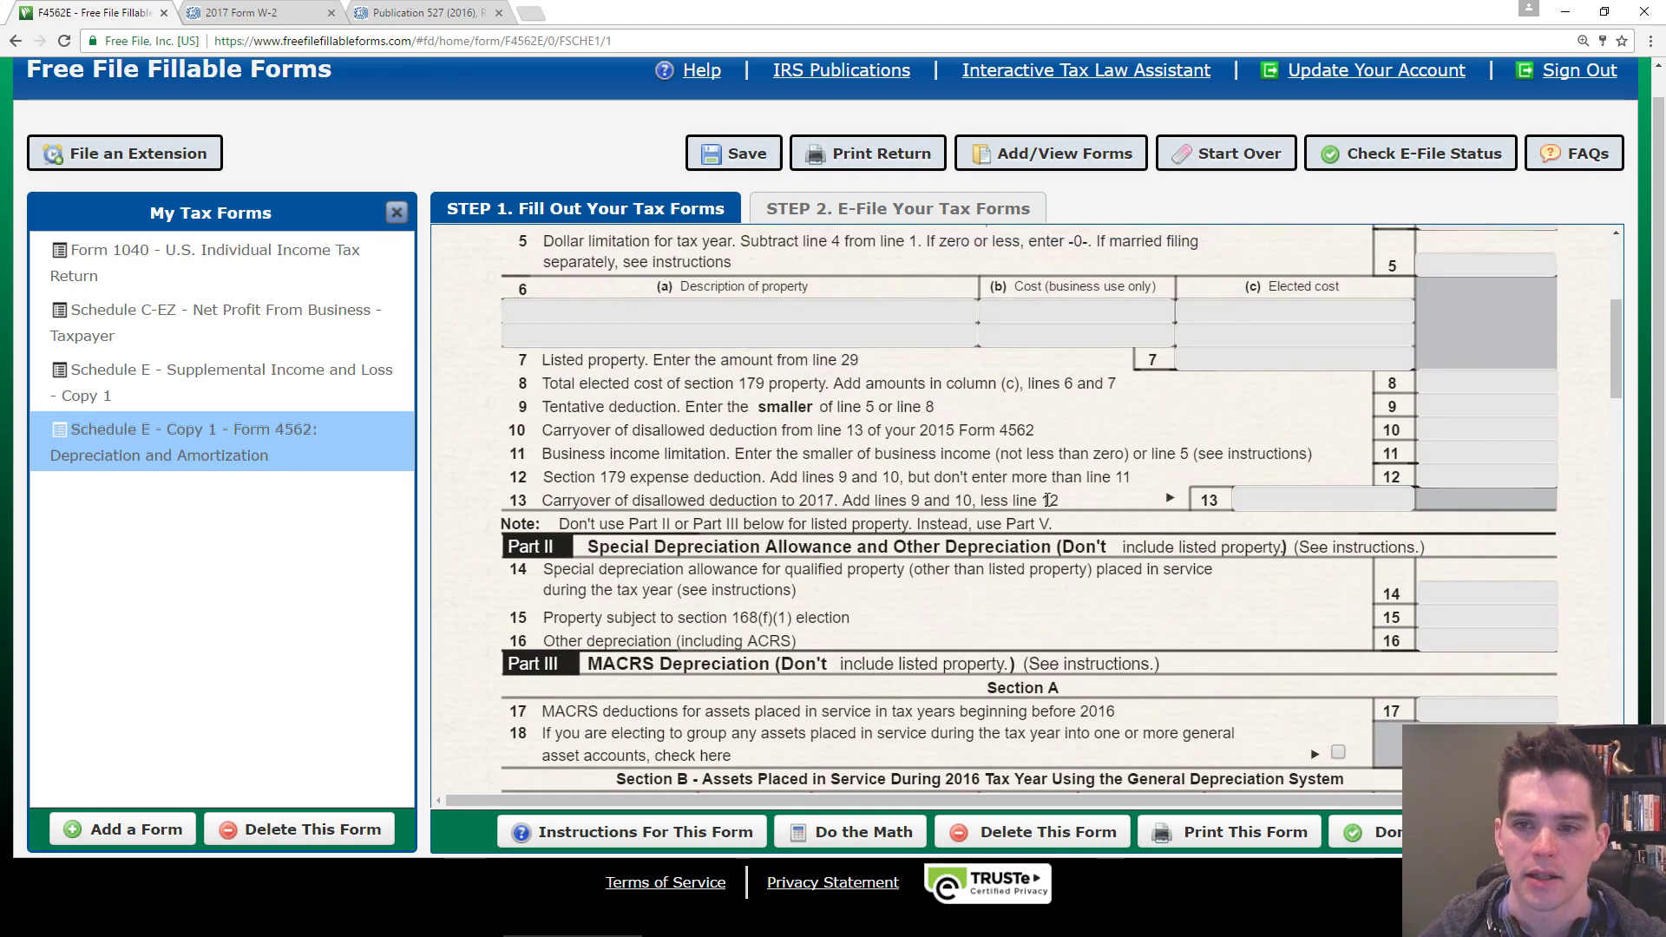
{"action": "scroll", "coordinate": [1047, 500], "scroll_direction": "down", "scroll_amount": 2}
{"action": "left_click", "coordinate": [1426, 539]}
{"action": "type", "text": "800"}
{"action": "scroll", "coordinate": [1341, 507], "scroll_direction": "down", "scroll_amount": 3}
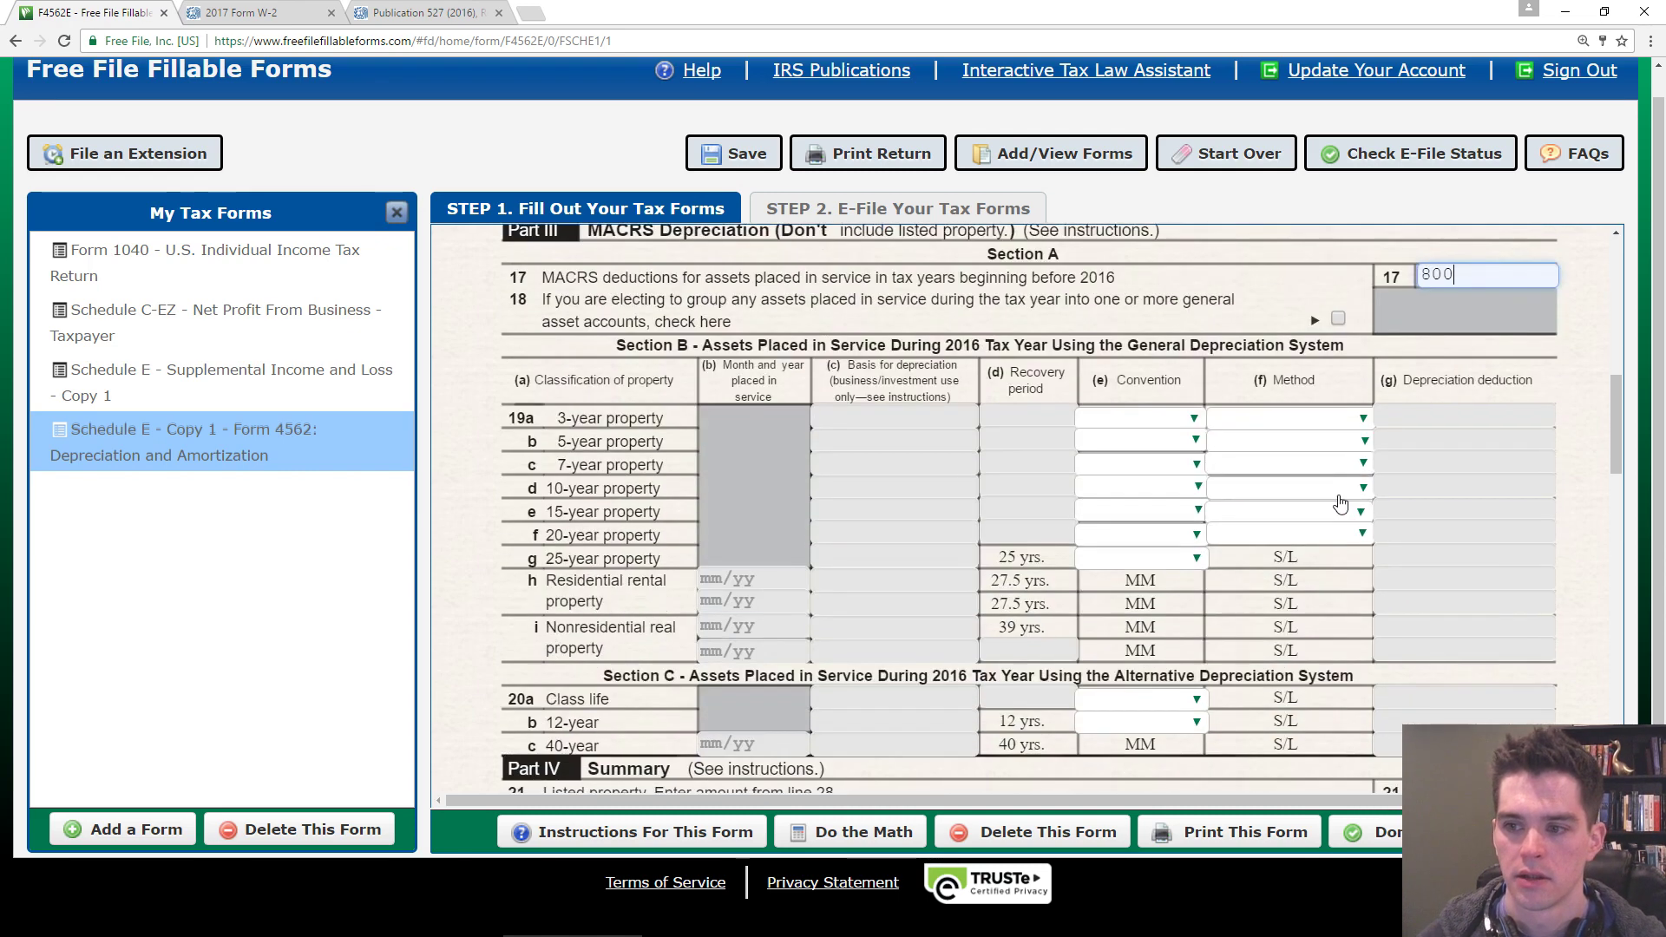
{"action": "left_click", "coordinate": [1575, 352]}
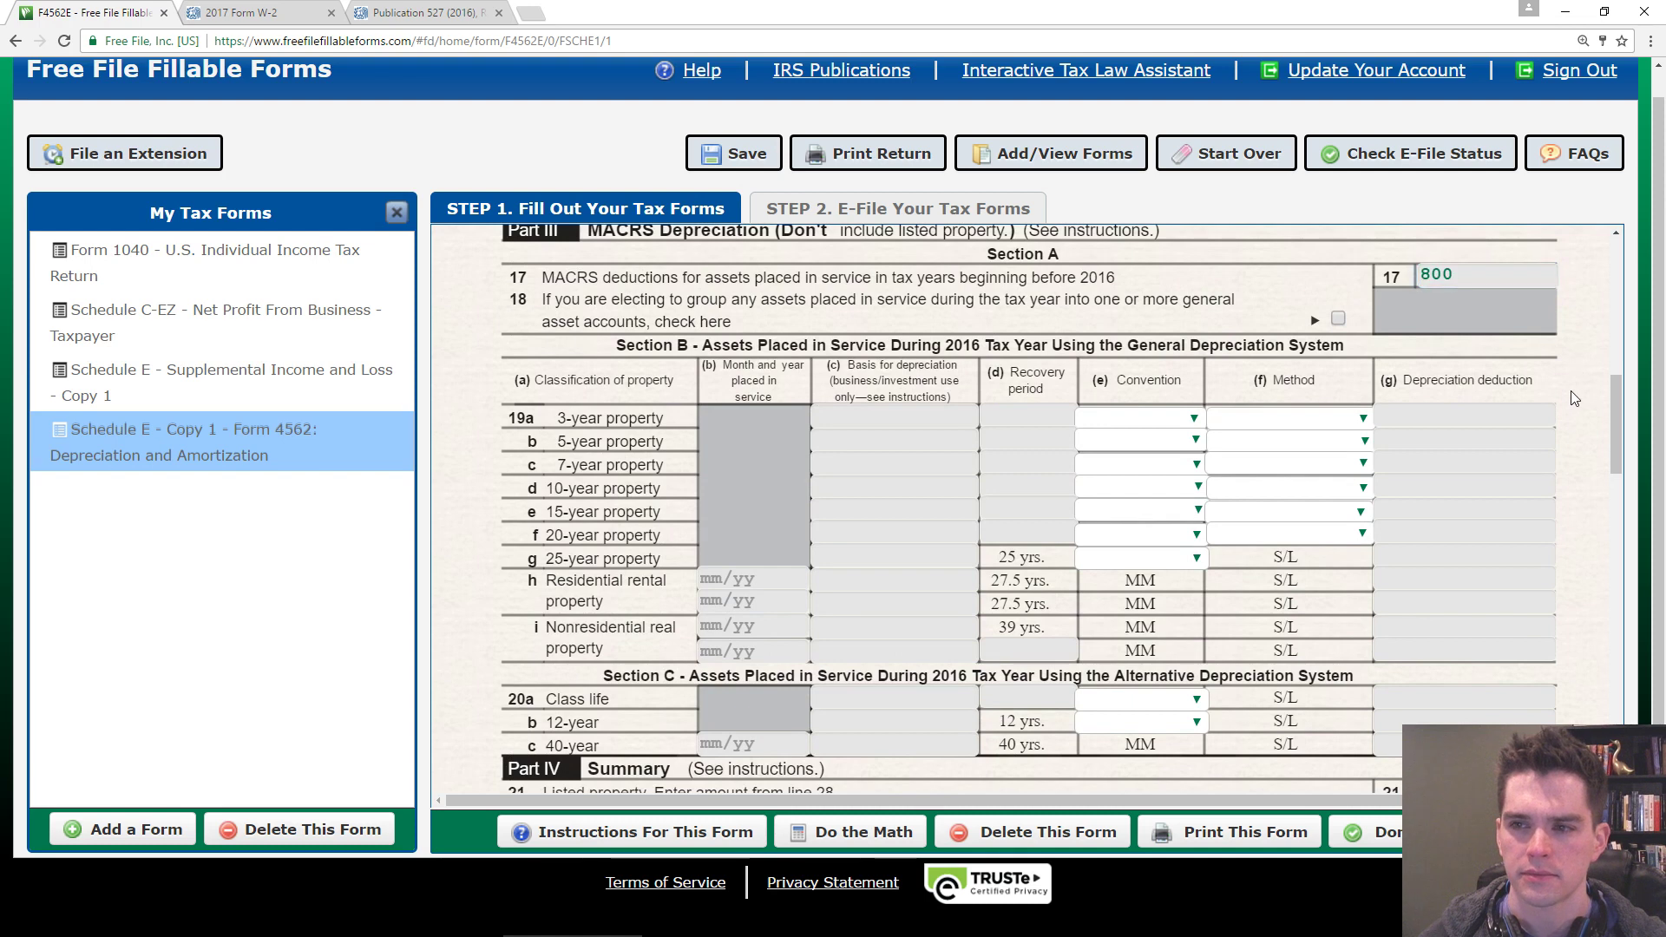
{"action": "scroll", "coordinate": [1528, 434], "scroll_direction": "down", "scroll_amount": 3}
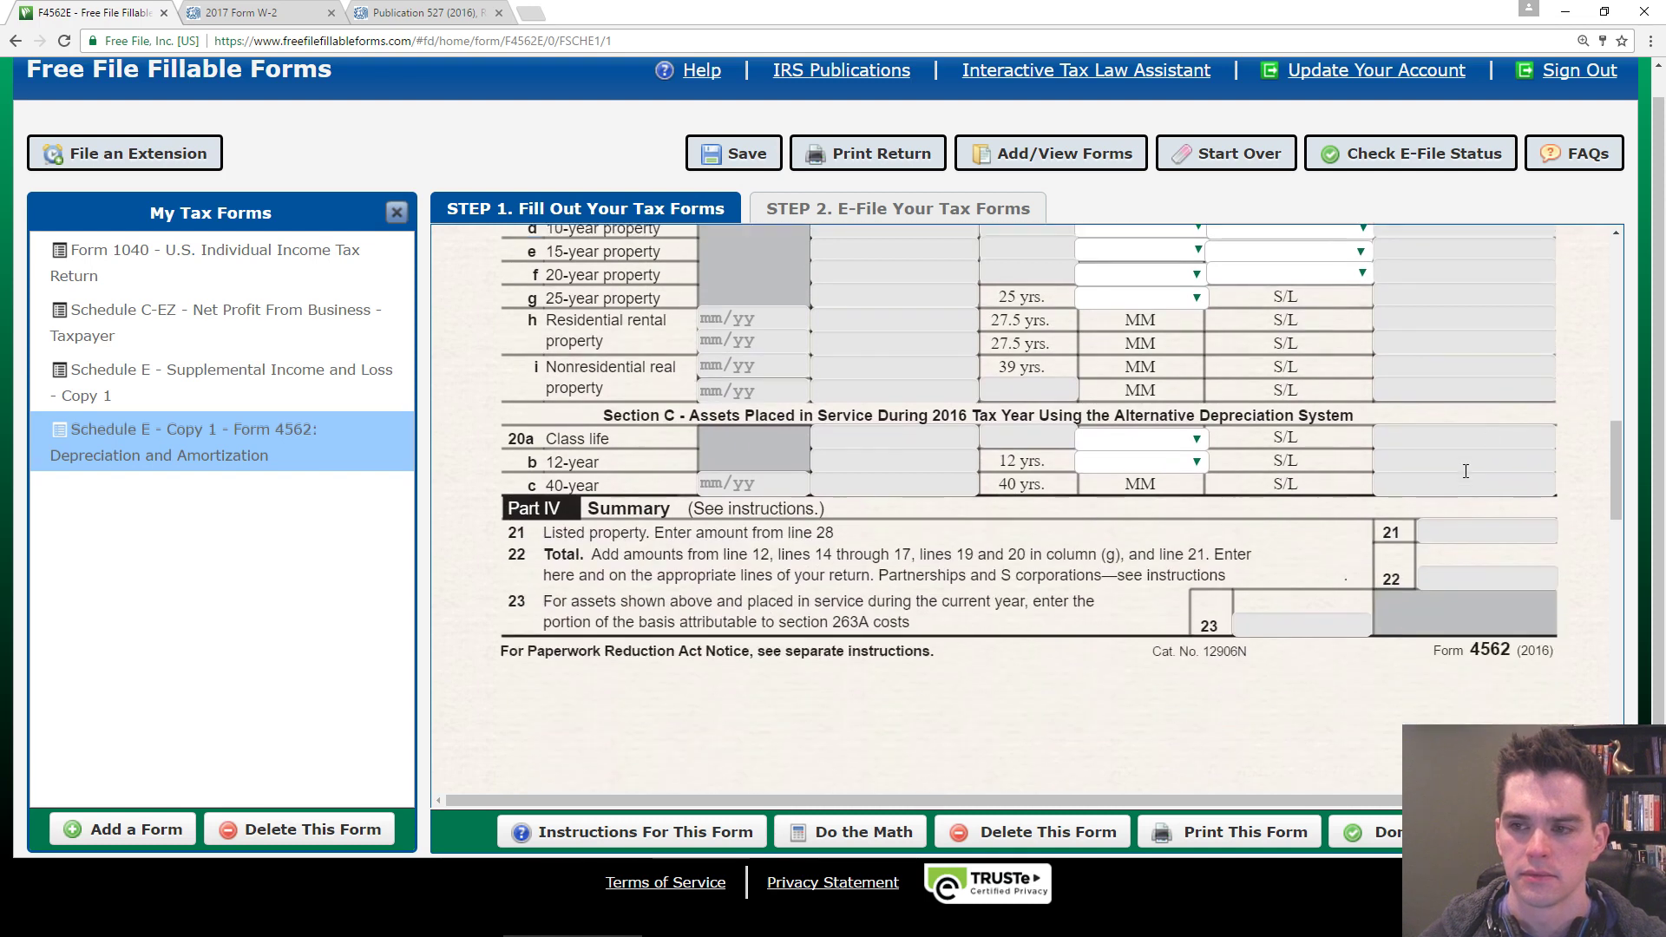
{"action": "left_click", "coordinate": [851, 830]}
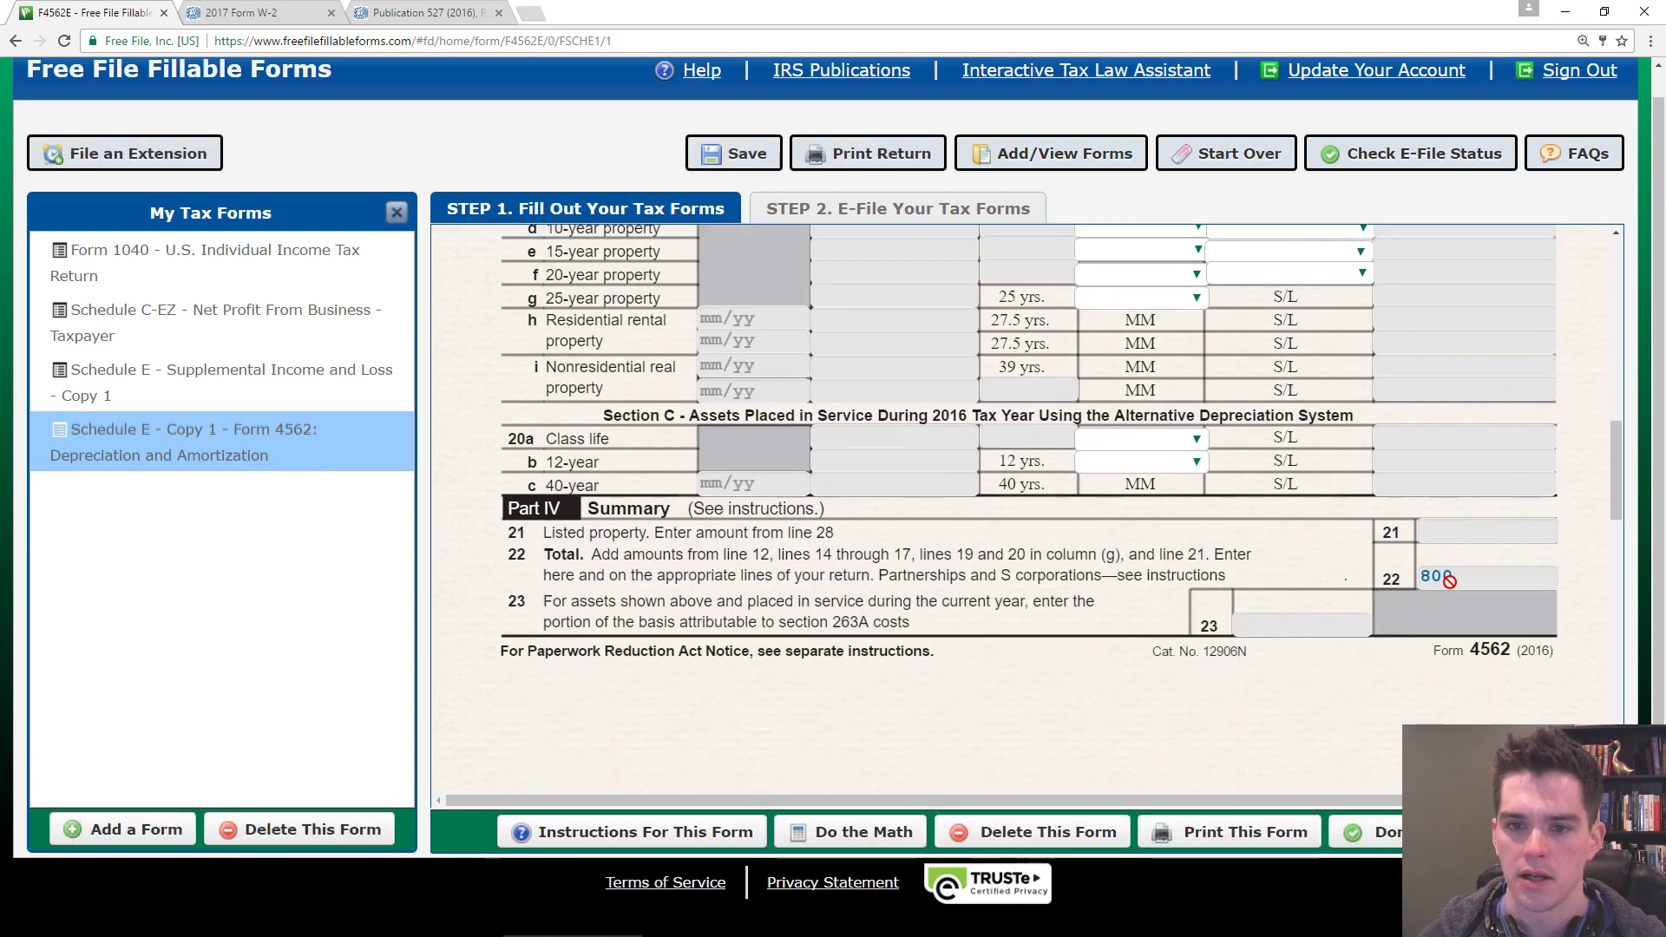
- Back on Schedule E, enter 800 depreciation on line 18 and recalculate total expenses to 2,548
{"action": "left_click", "coordinate": [280, 373]}
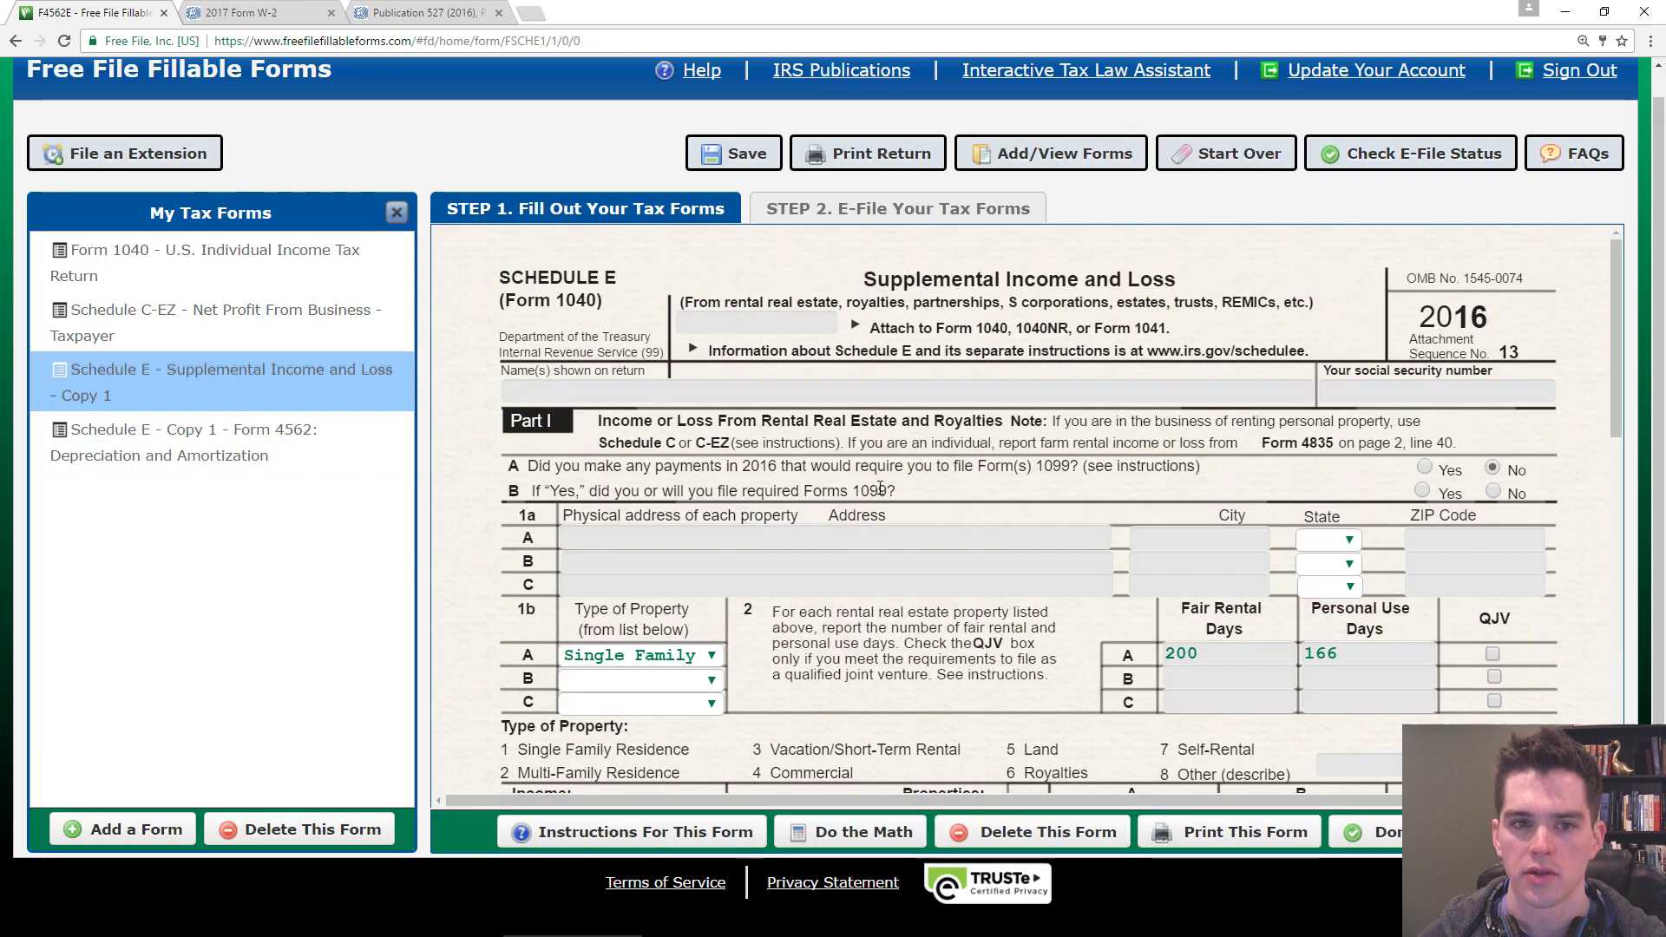
{"action": "scroll", "coordinate": [1104, 599], "scroll_direction": "down", "scroll_amount": 2}
{"action": "scroll", "coordinate": [1102, 590], "scroll_direction": "down", "scroll_amount": 2}
{"action": "scroll", "coordinate": [1065, 518], "scroll_direction": "down", "scroll_amount": 4}
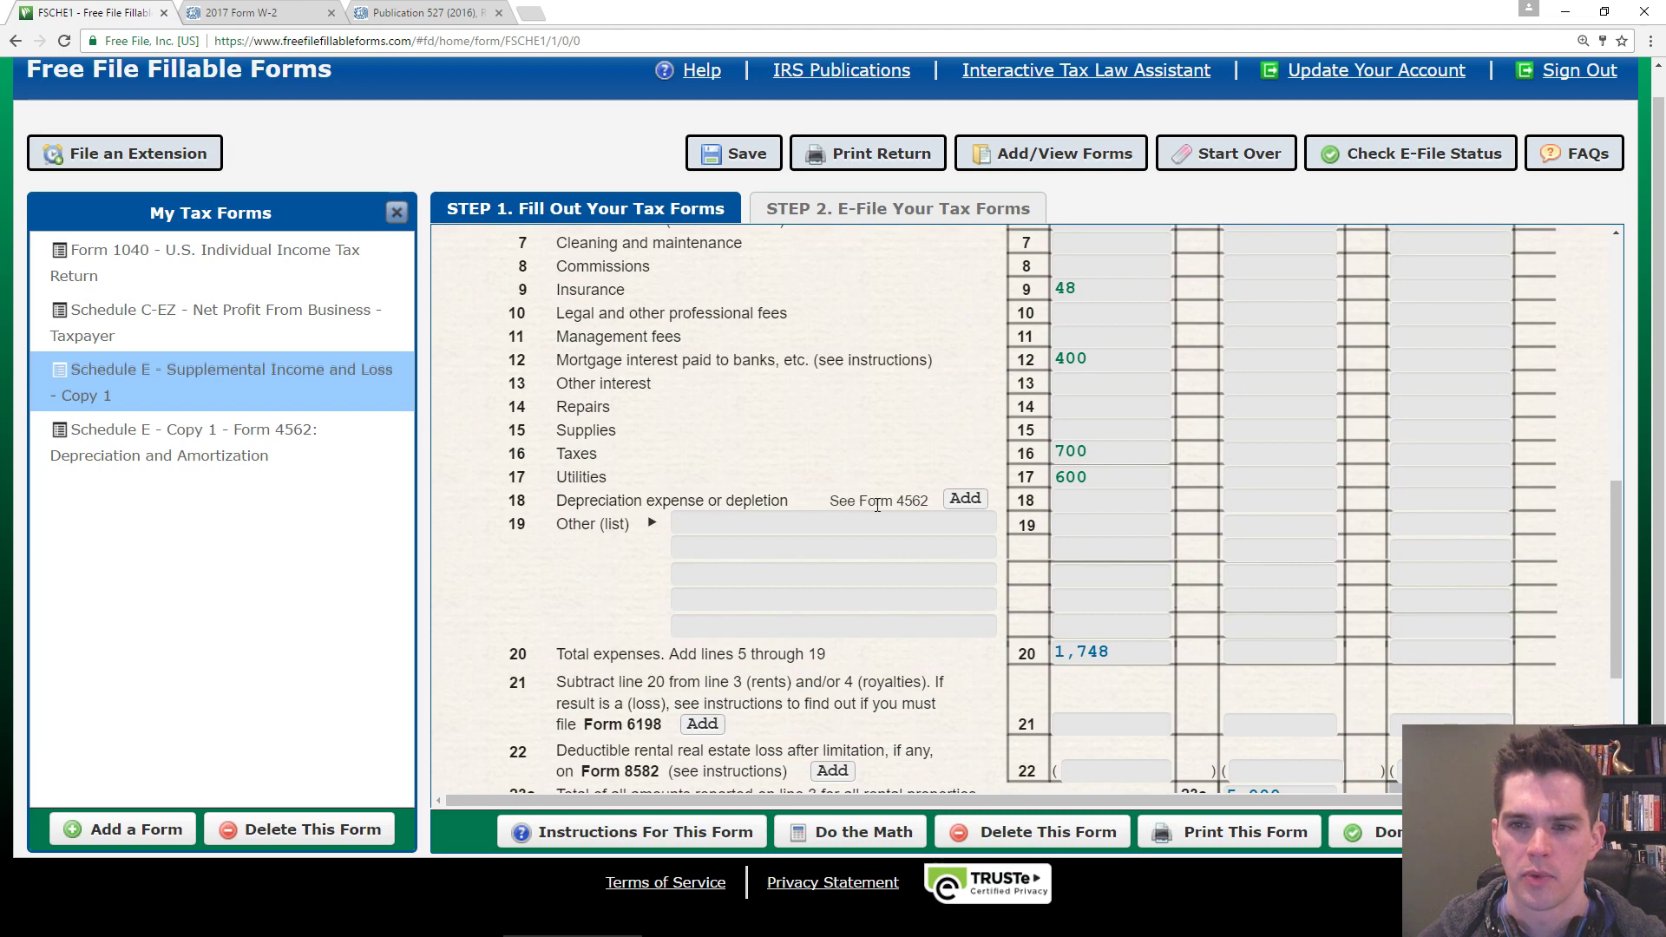
{"action": "left_click", "coordinate": [1090, 500]}
{"action": "type", "text": "800"}
{"action": "left_click", "coordinate": [1087, 527]}
{"action": "scroll", "coordinate": [1085, 547], "scroll_direction": "down", "scroll_amount": 1}
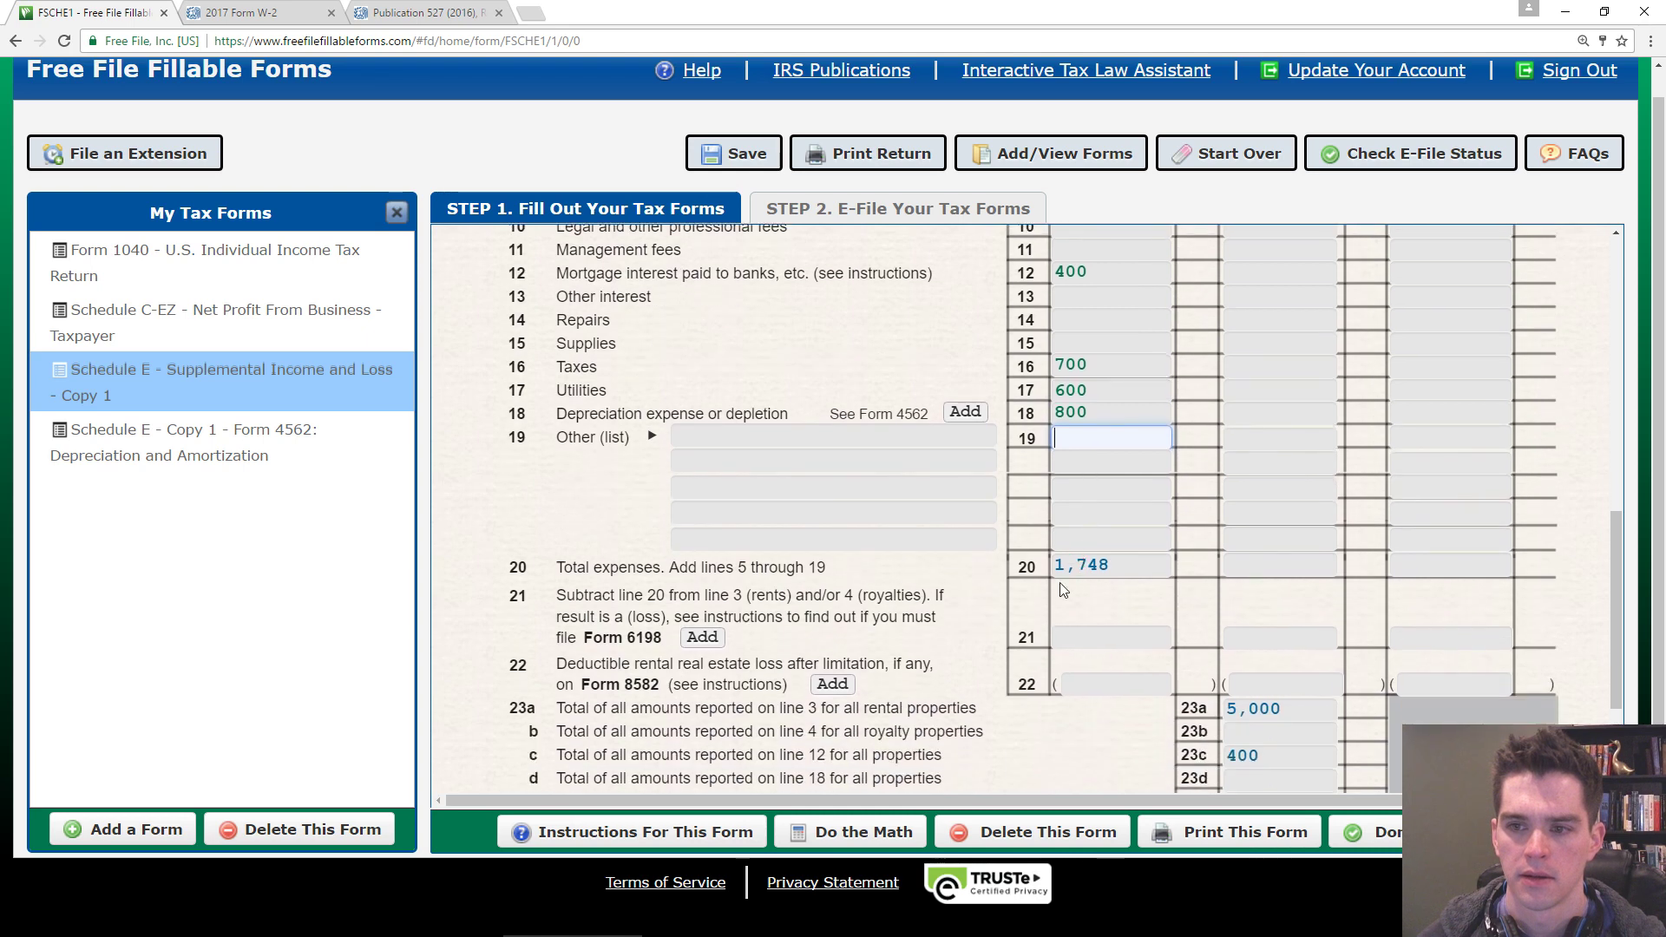
{"action": "left_click", "coordinate": [851, 832]}
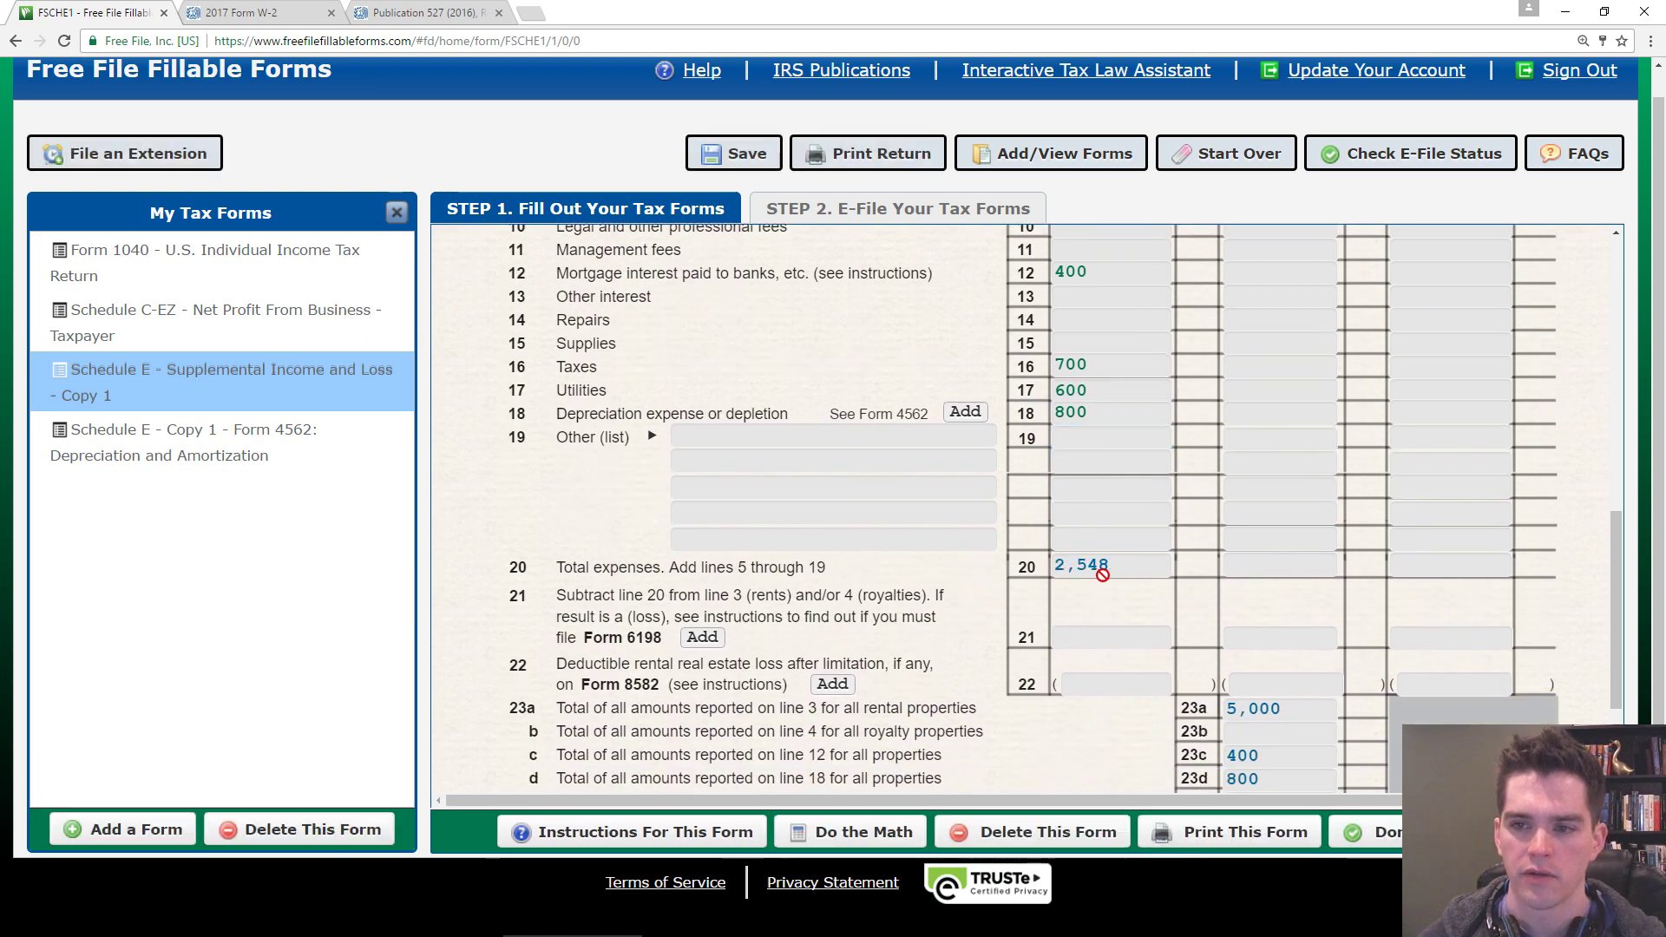
- Enter 2,452 net rental income for property A on line 21
{"action": "scroll", "coordinate": [1107, 574], "scroll_direction": "up", "scroll_amount": 1}
{"action": "scroll", "coordinate": [1107, 575], "scroll_direction": "up", "scroll_amount": 2}
{"action": "scroll", "coordinate": [1106, 574], "scroll_direction": "up", "scroll_amount": 2}
{"action": "scroll", "coordinate": [1084, 369], "scroll_direction": "down", "scroll_amount": 2}
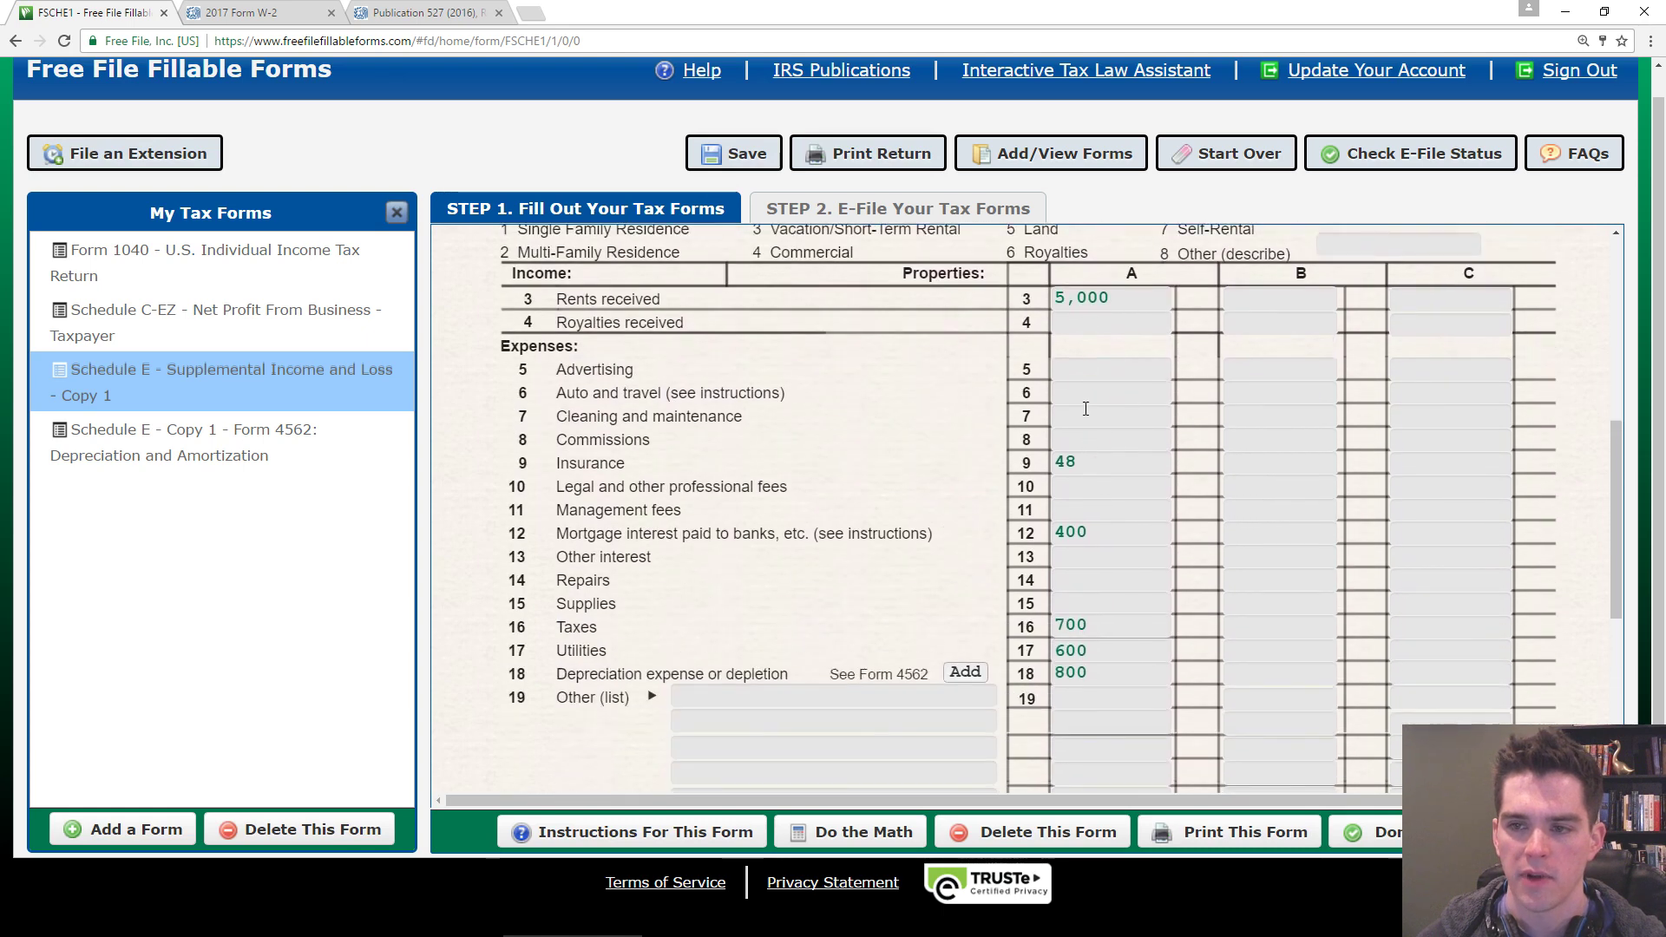
{"action": "scroll", "coordinate": [1097, 360], "scroll_direction": "down", "scroll_amount": 2}
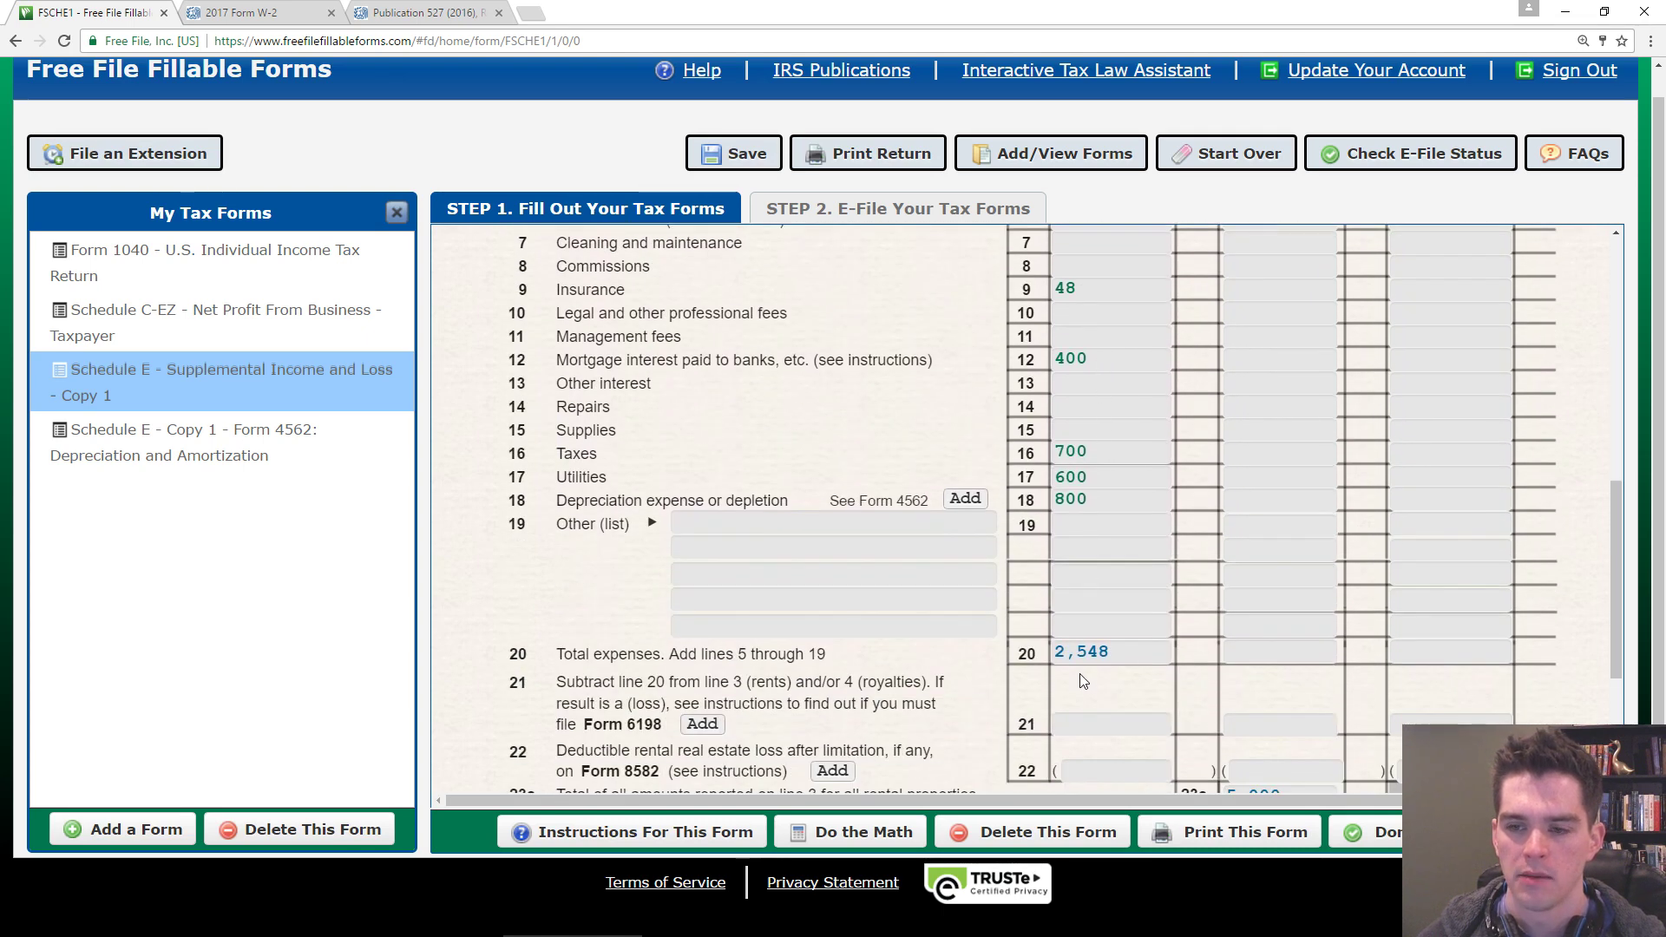
{"action": "scroll", "coordinate": [1111, 674], "scroll_direction": "down", "scroll_amount": 1}
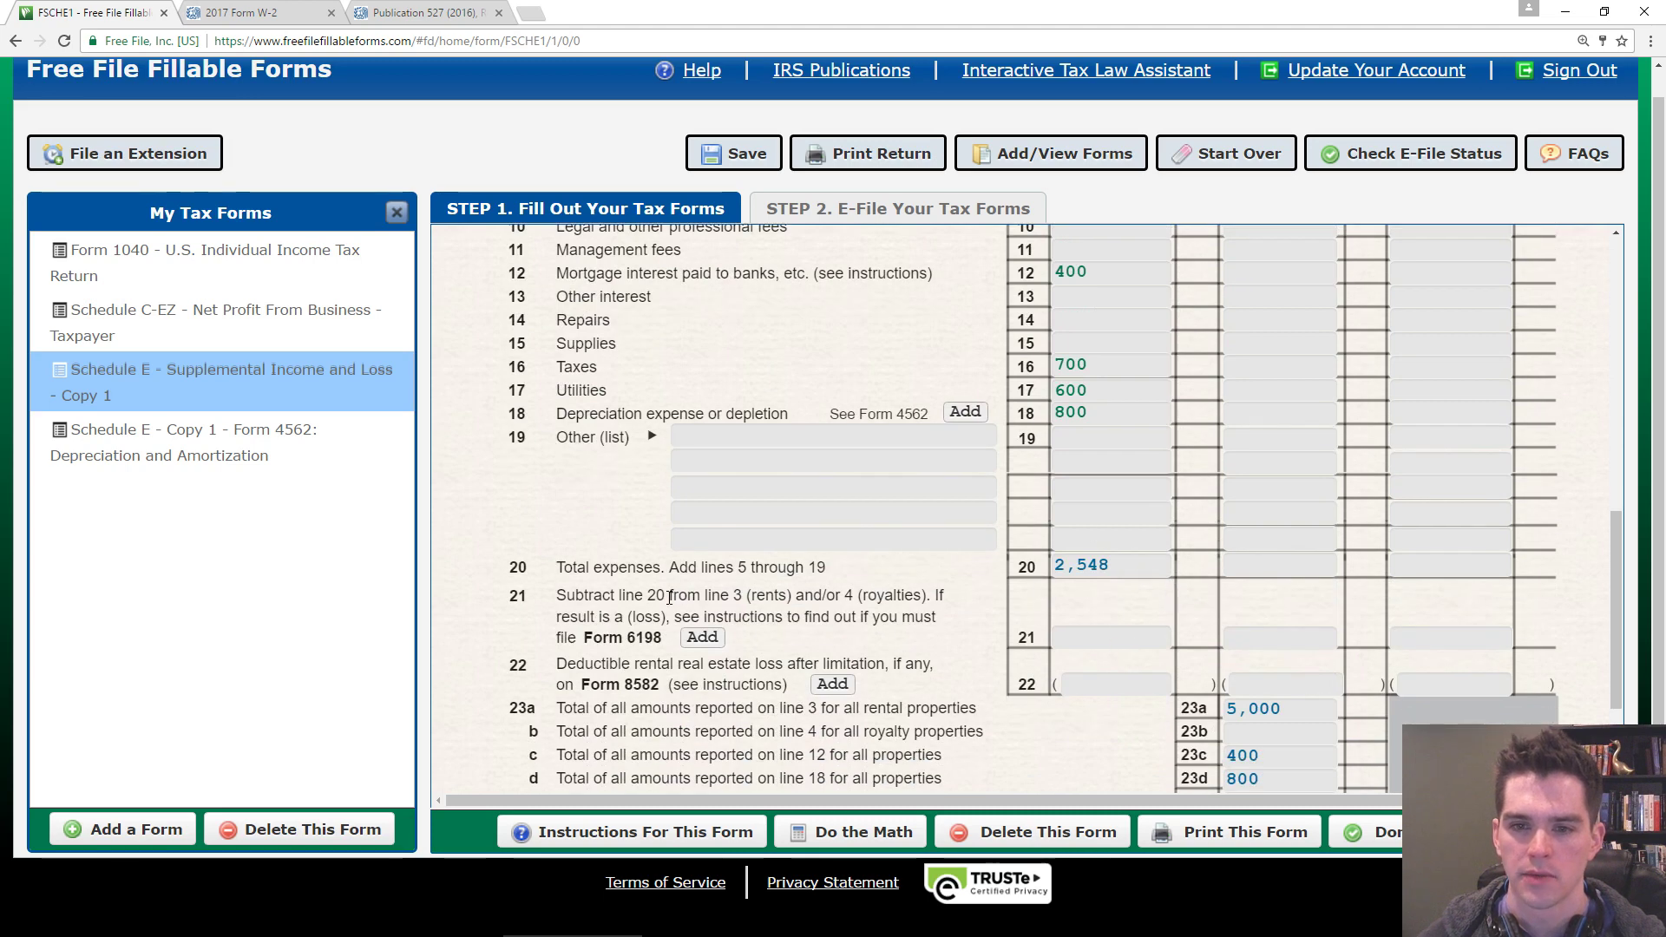
{"action": "scroll", "coordinate": [1045, 357], "scroll_direction": "up", "scroll_amount": 1}
{"action": "scroll", "coordinate": [1100, 360], "scroll_direction": "up", "scroll_amount": 1}
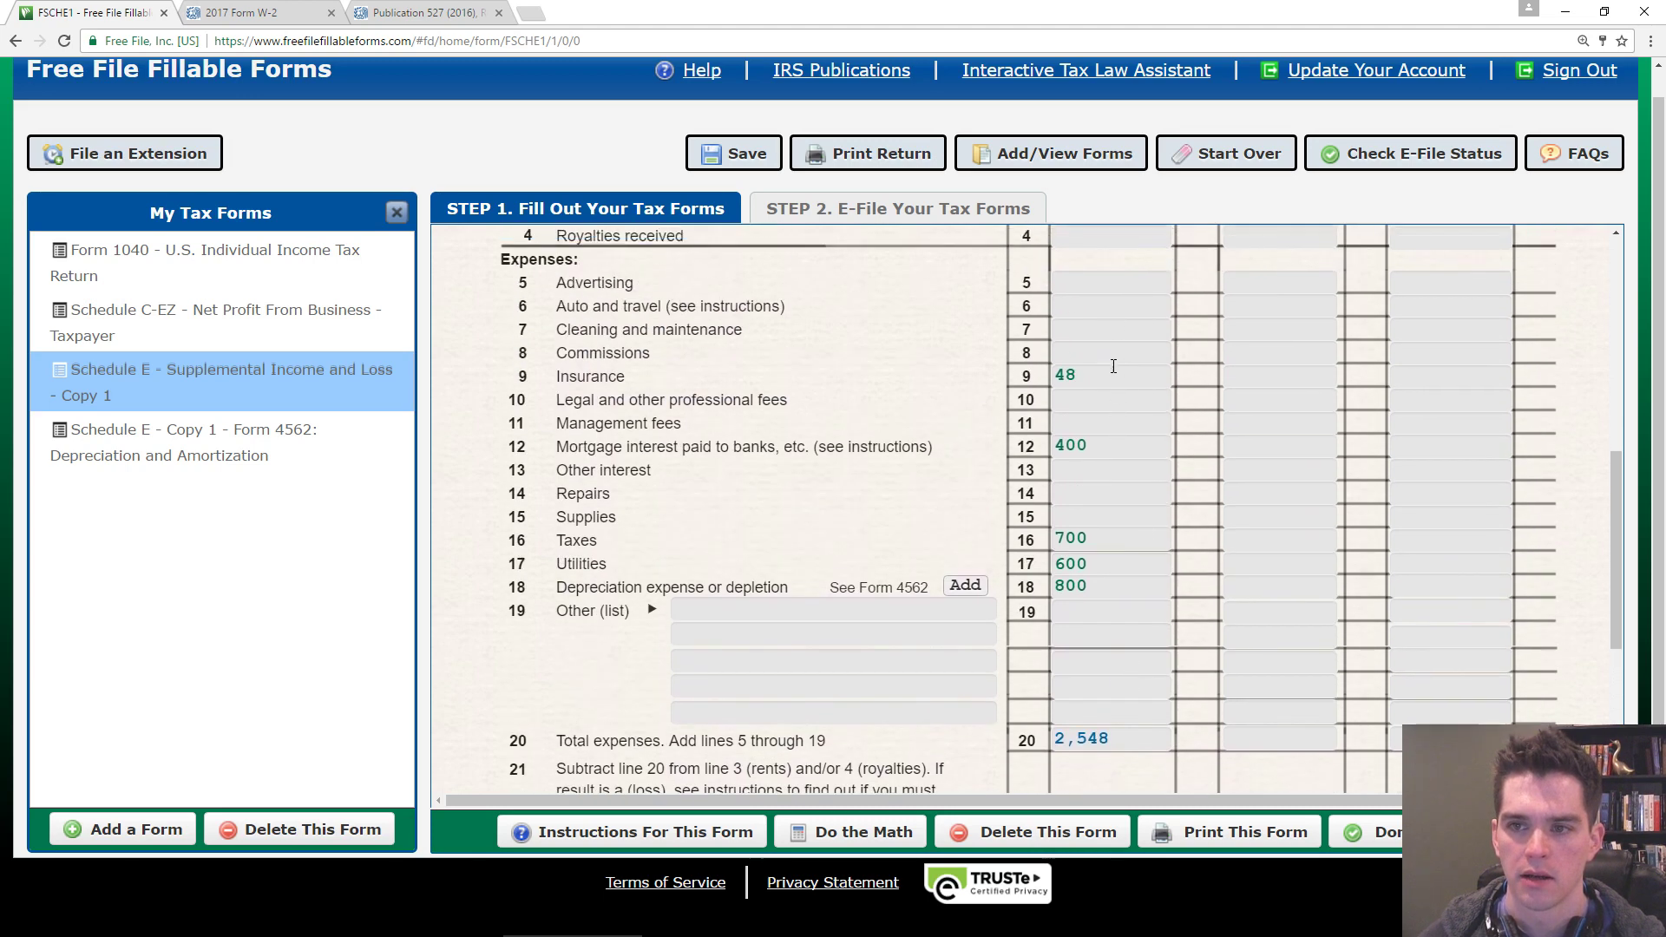
{"action": "scroll", "coordinate": [1082, 365], "scroll_direction": "up", "scroll_amount": 1}
{"action": "scroll", "coordinate": [1102, 763], "scroll_direction": "down", "scroll_amount": 1}
{"action": "scroll", "coordinate": [1108, 746], "scroll_direction": "down", "scroll_amount": 1}
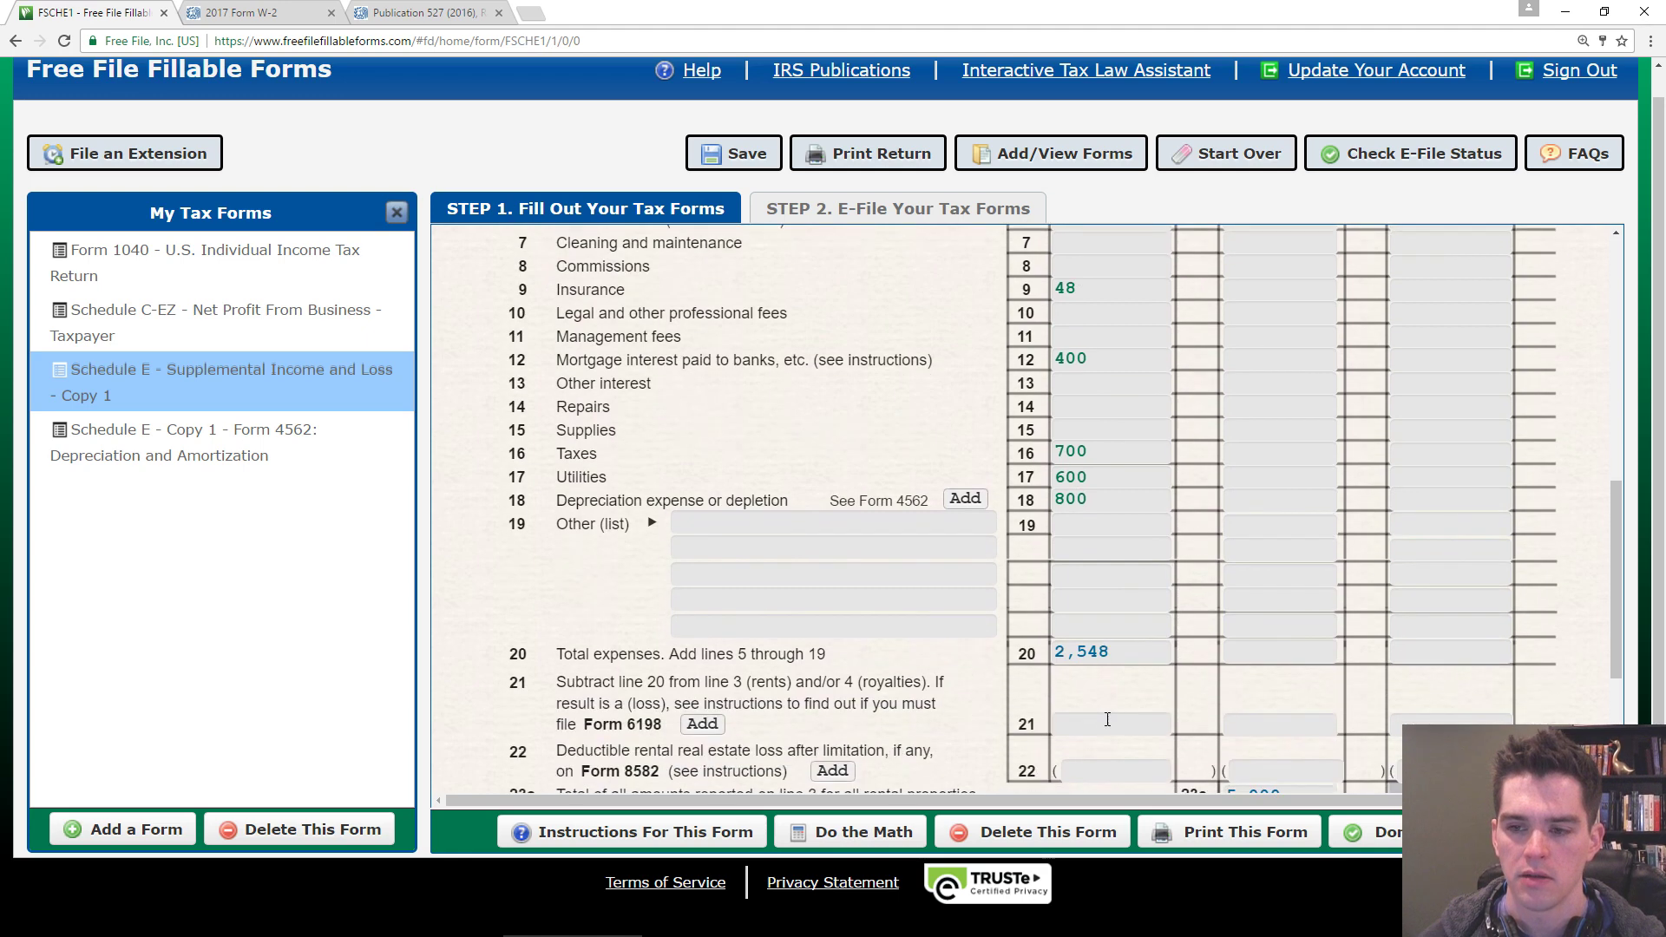
{"action": "left_click", "coordinate": [1116, 722]}
{"action": "type", "text": "2,"}
{"action": "type", "text": "45"}
{"action": "type", "text": "2"}
{"action": "left_click", "coordinate": [1079, 770]}
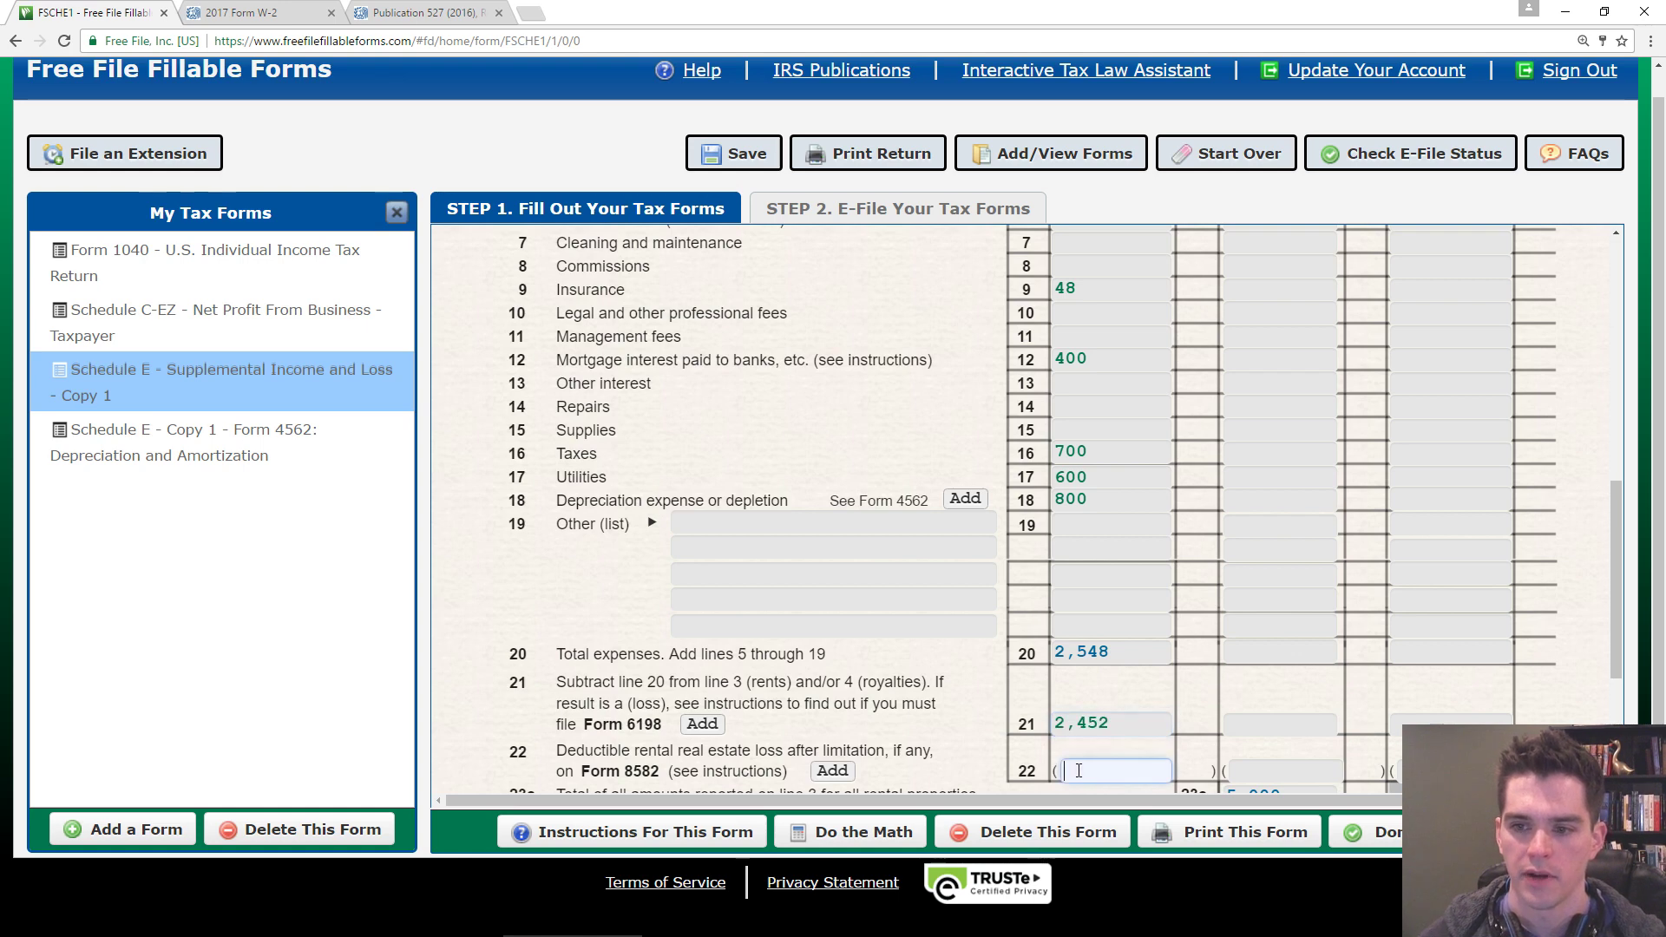
{"action": "scroll", "coordinate": [957, 680], "scroll_direction": "down", "scroll_amount": 1}
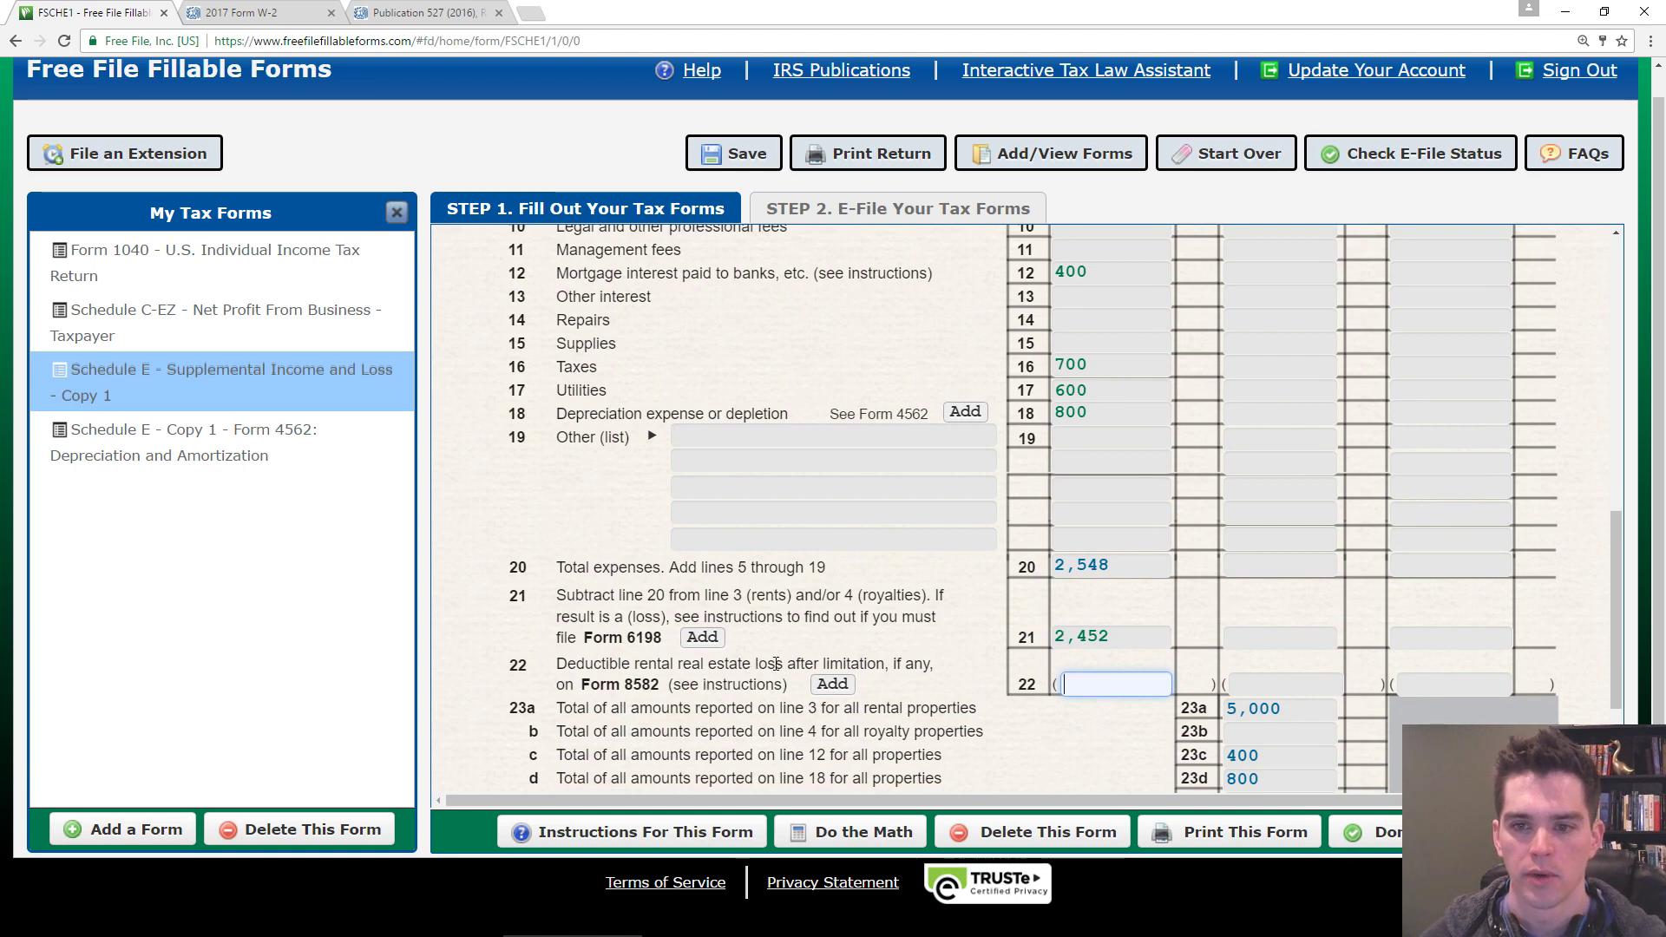
- Check Schedule E lines 23a–23e and recalculate so lines 24 and 26 show 2,452
{"action": "scroll", "coordinate": [1008, 685], "scroll_direction": "down", "scroll_amount": 1}
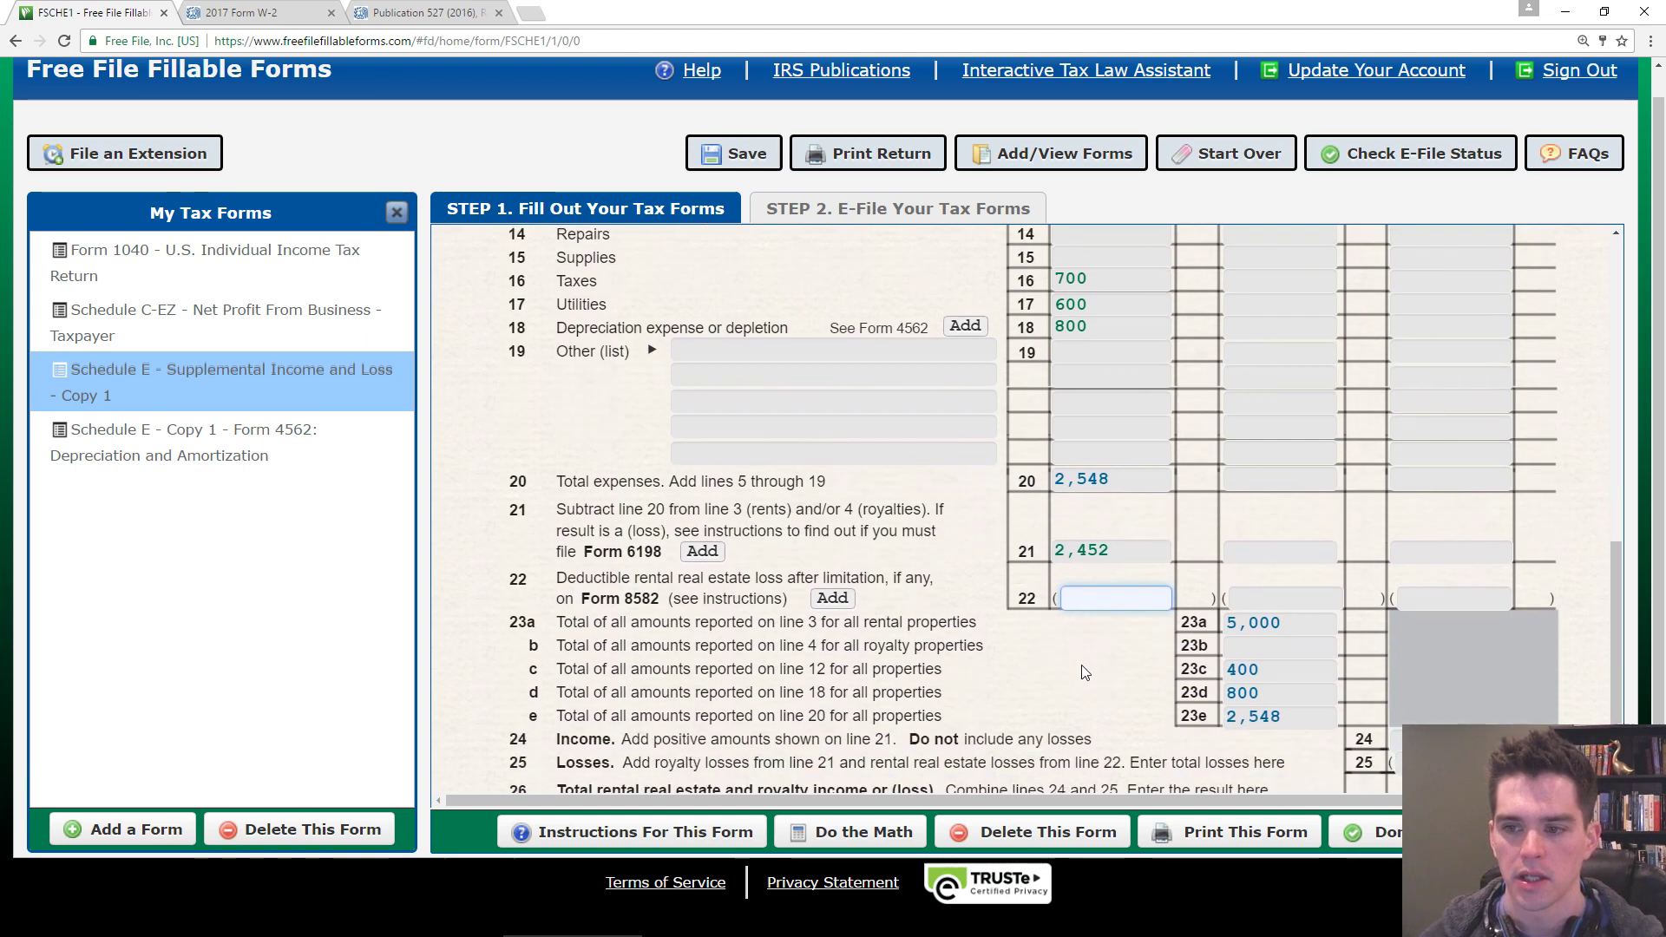
{"action": "scroll", "coordinate": [1007, 633], "scroll_direction": "up", "scroll_amount": 5}
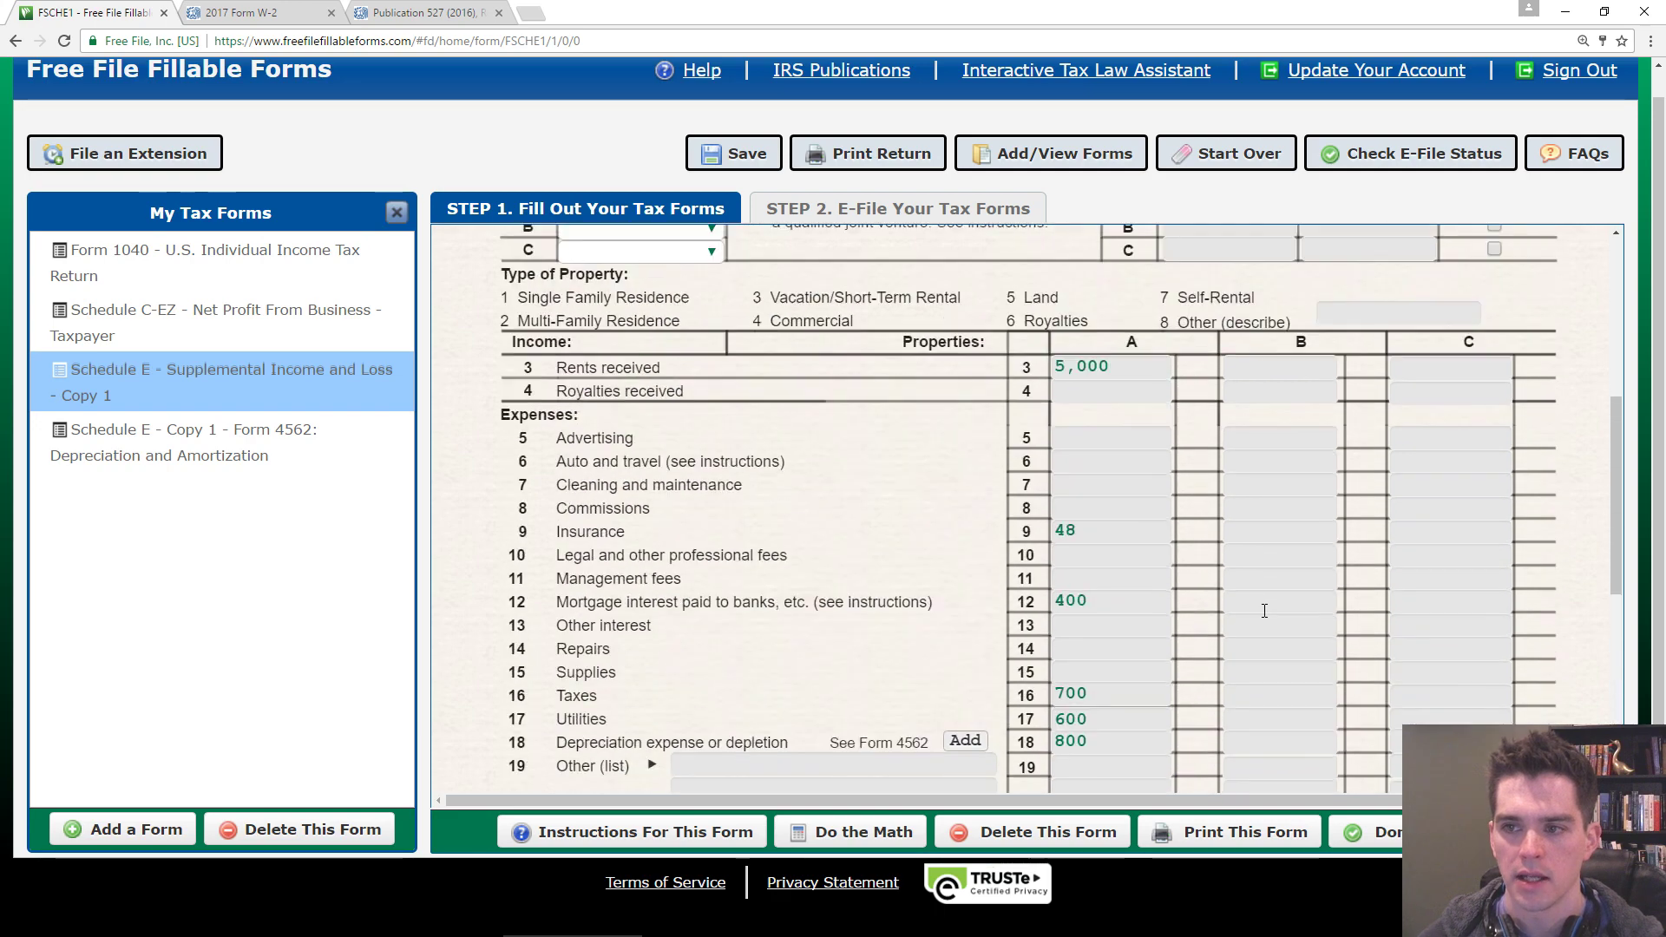
{"action": "scroll", "coordinate": [1359, 461], "scroll_direction": "down", "scroll_amount": 4}
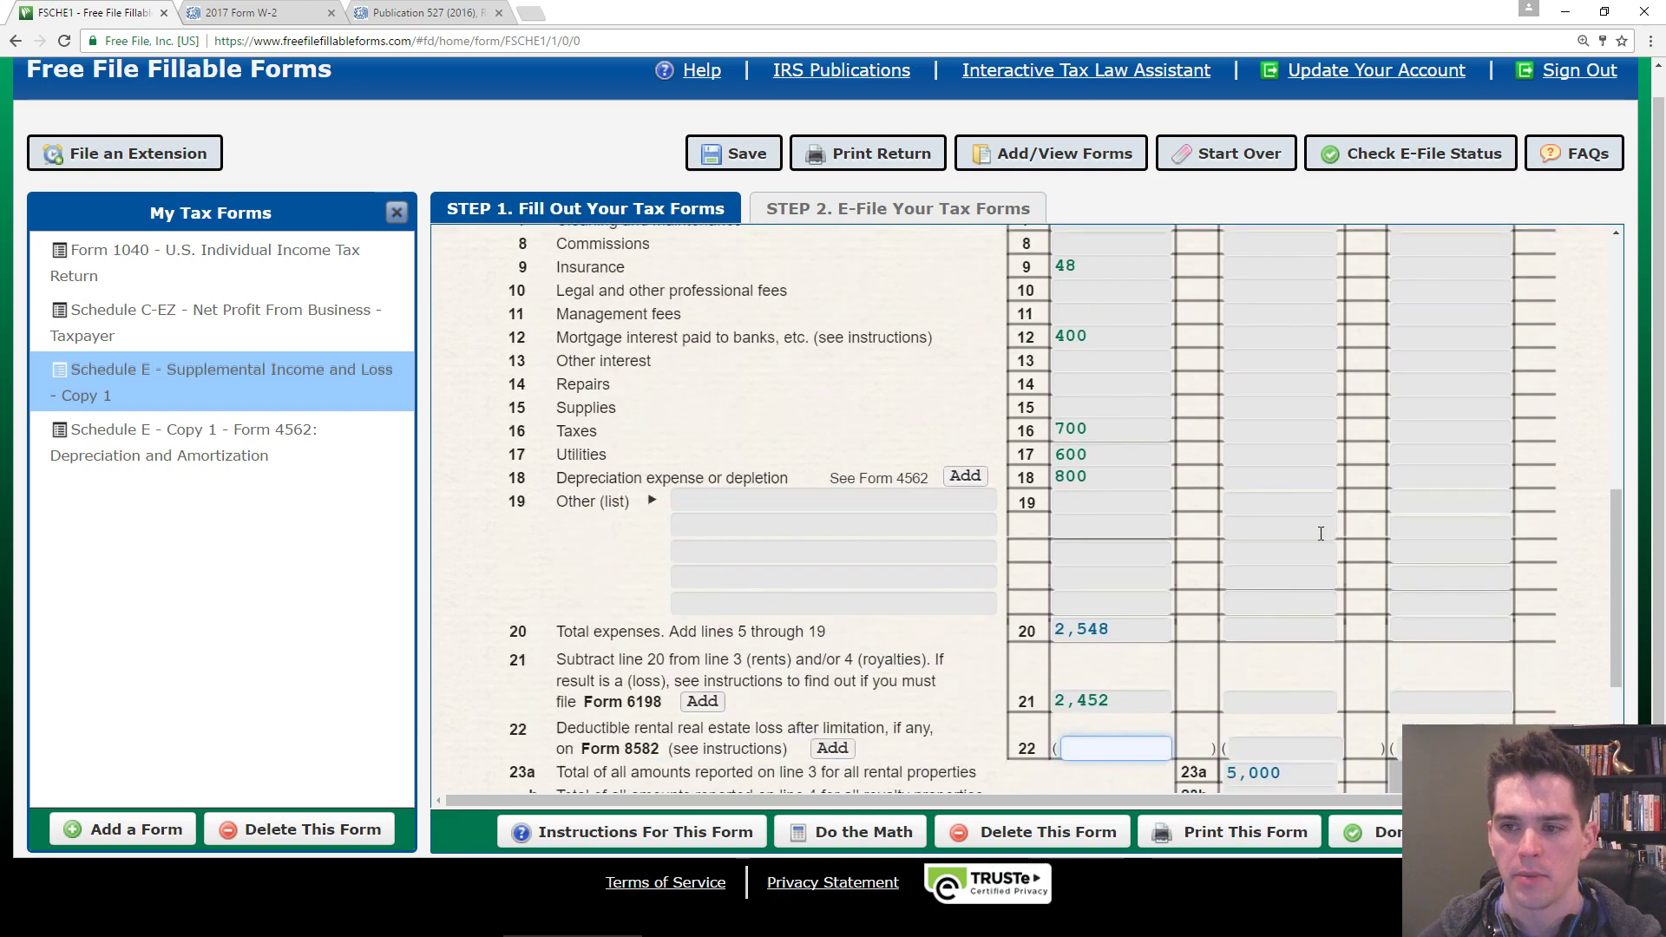
{"action": "scroll", "coordinate": [1302, 503], "scroll_direction": "down", "scroll_amount": 2}
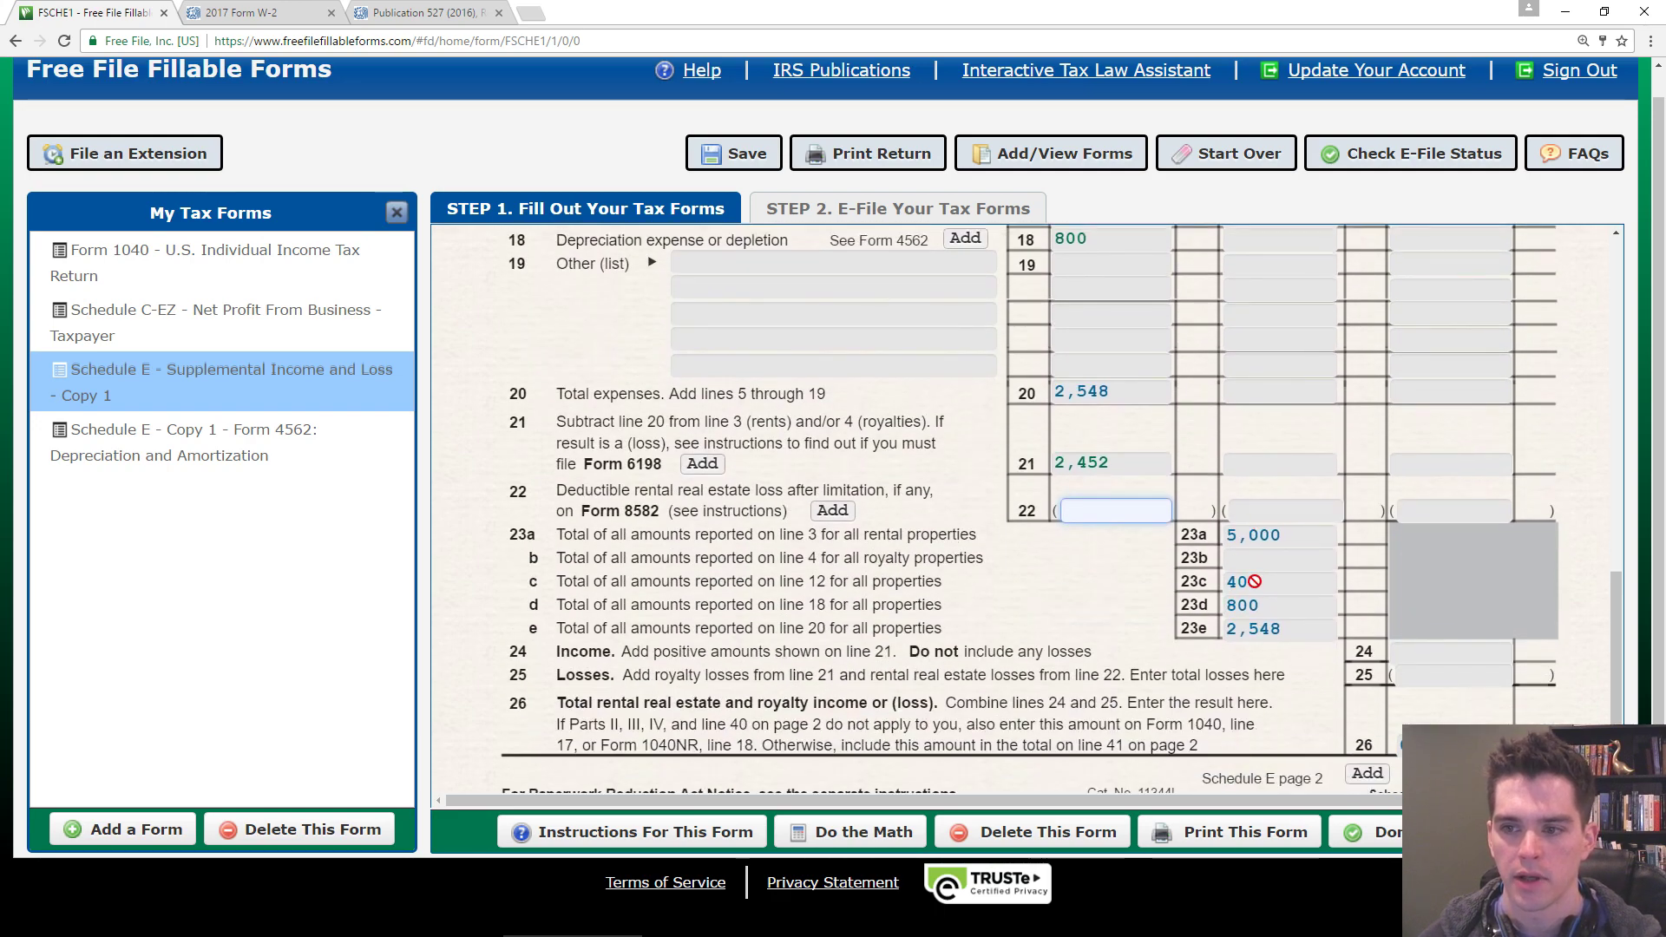
{"action": "left_click", "coordinate": [1272, 540]}
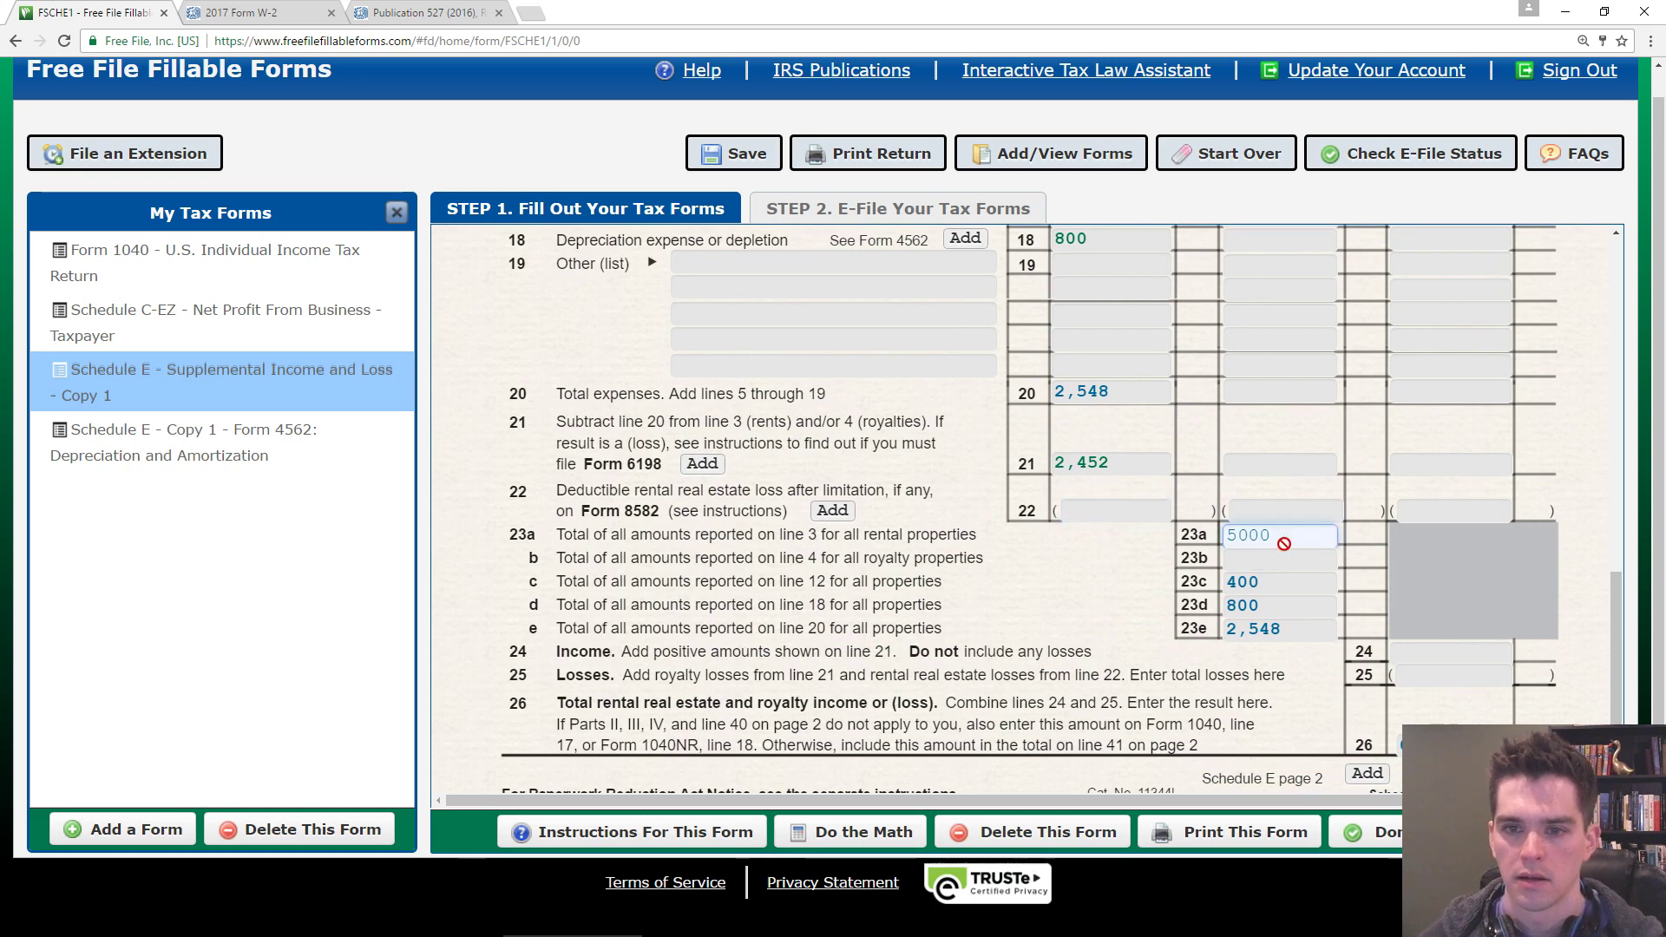
{"action": "left_click", "coordinate": [1249, 587]}
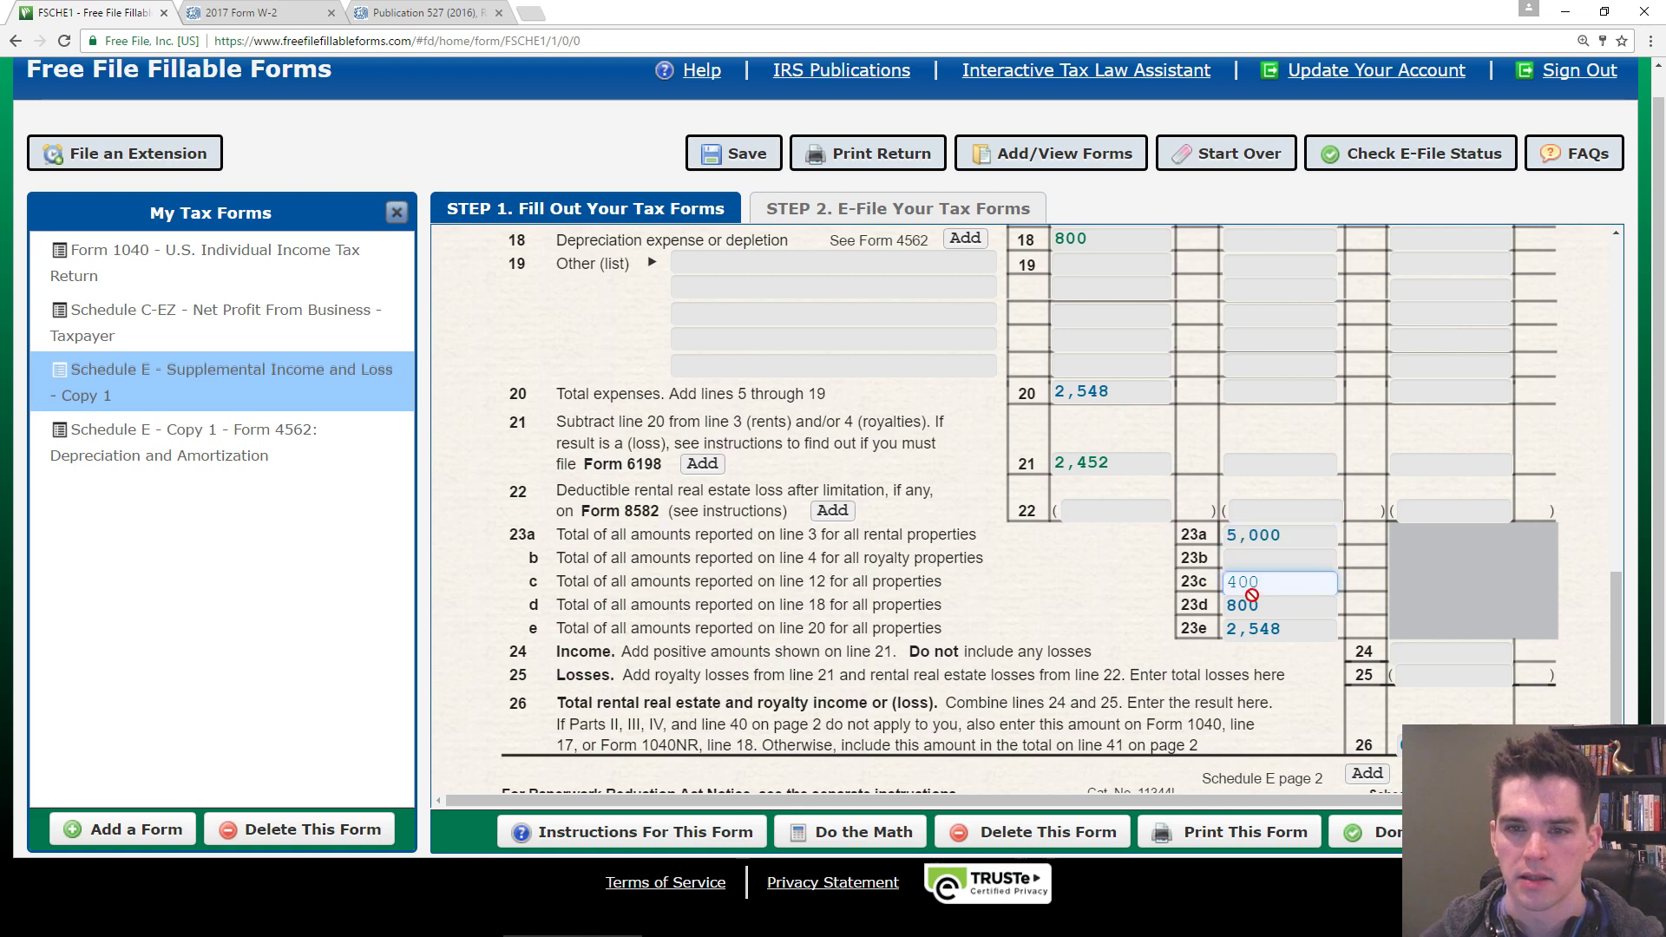
{"action": "left_click", "coordinate": [1252, 607]}
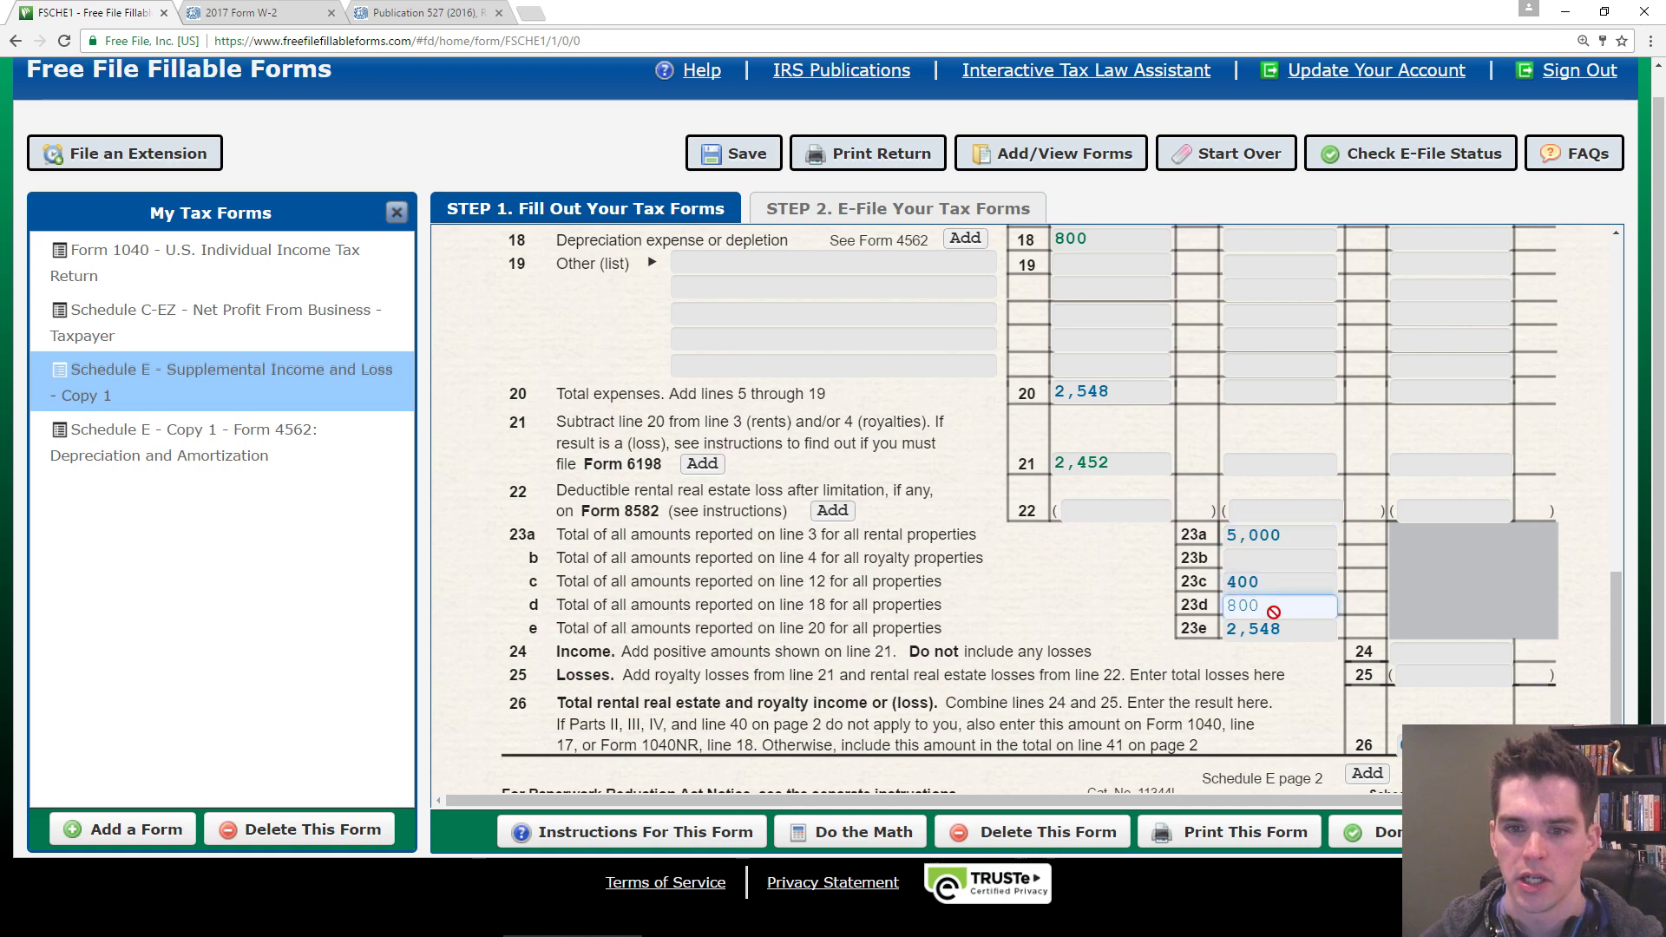
{"action": "left_click", "coordinate": [1270, 630]}
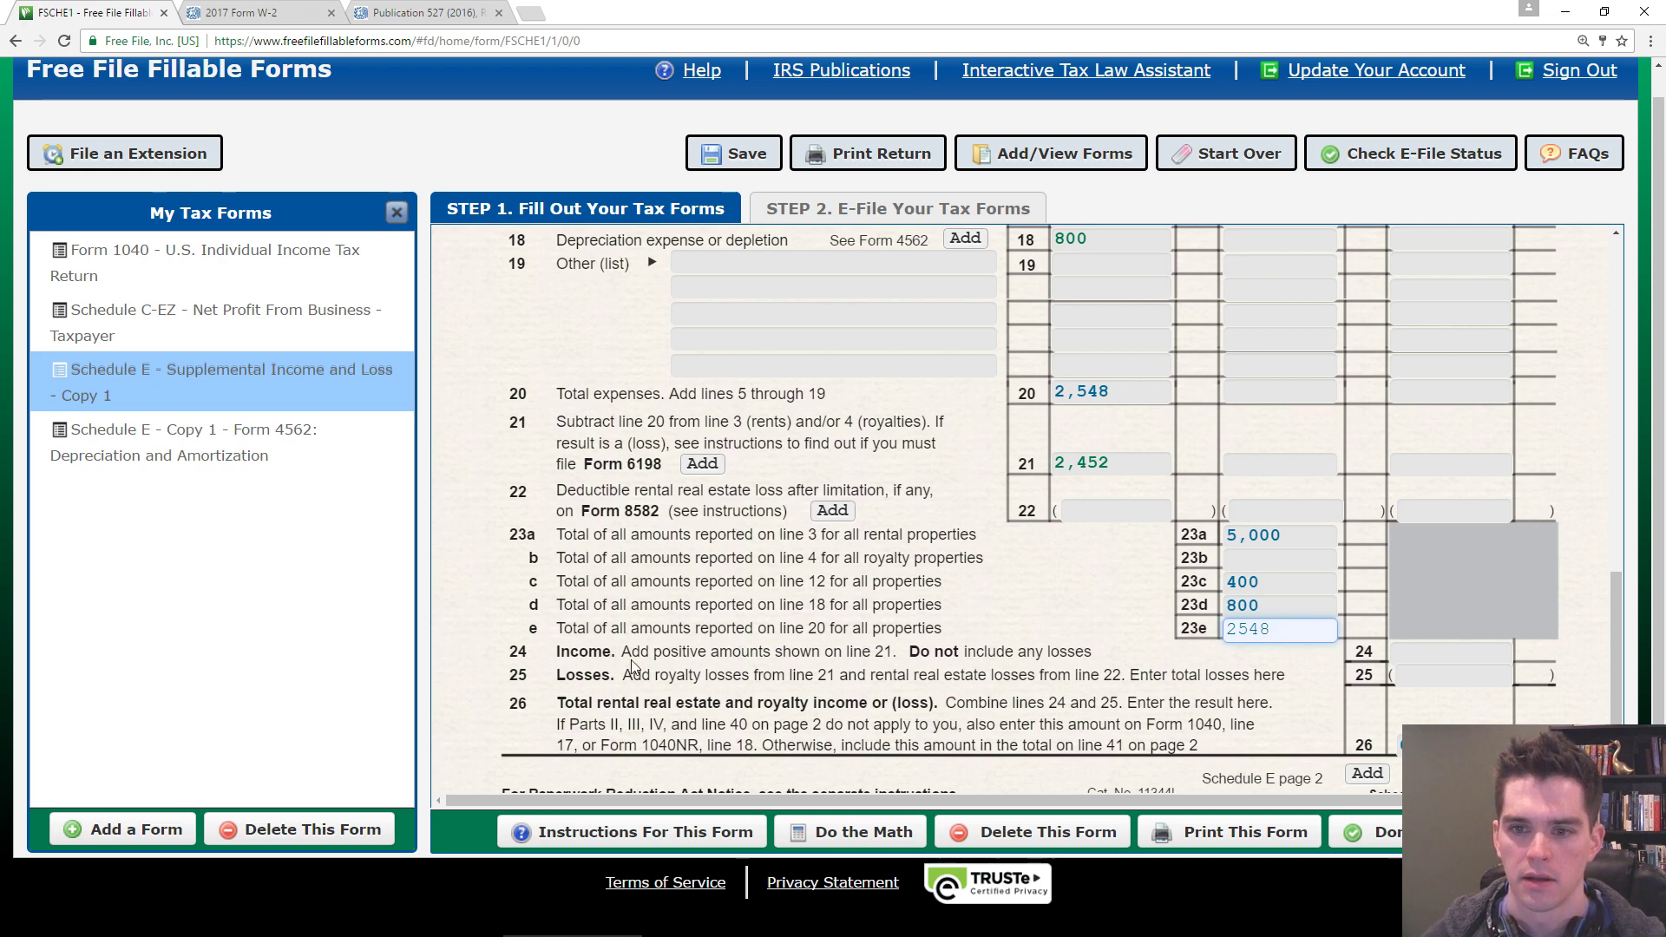
{"action": "left_click_drag", "start_coordinate": [632, 661], "coordinate": [859, 665]}
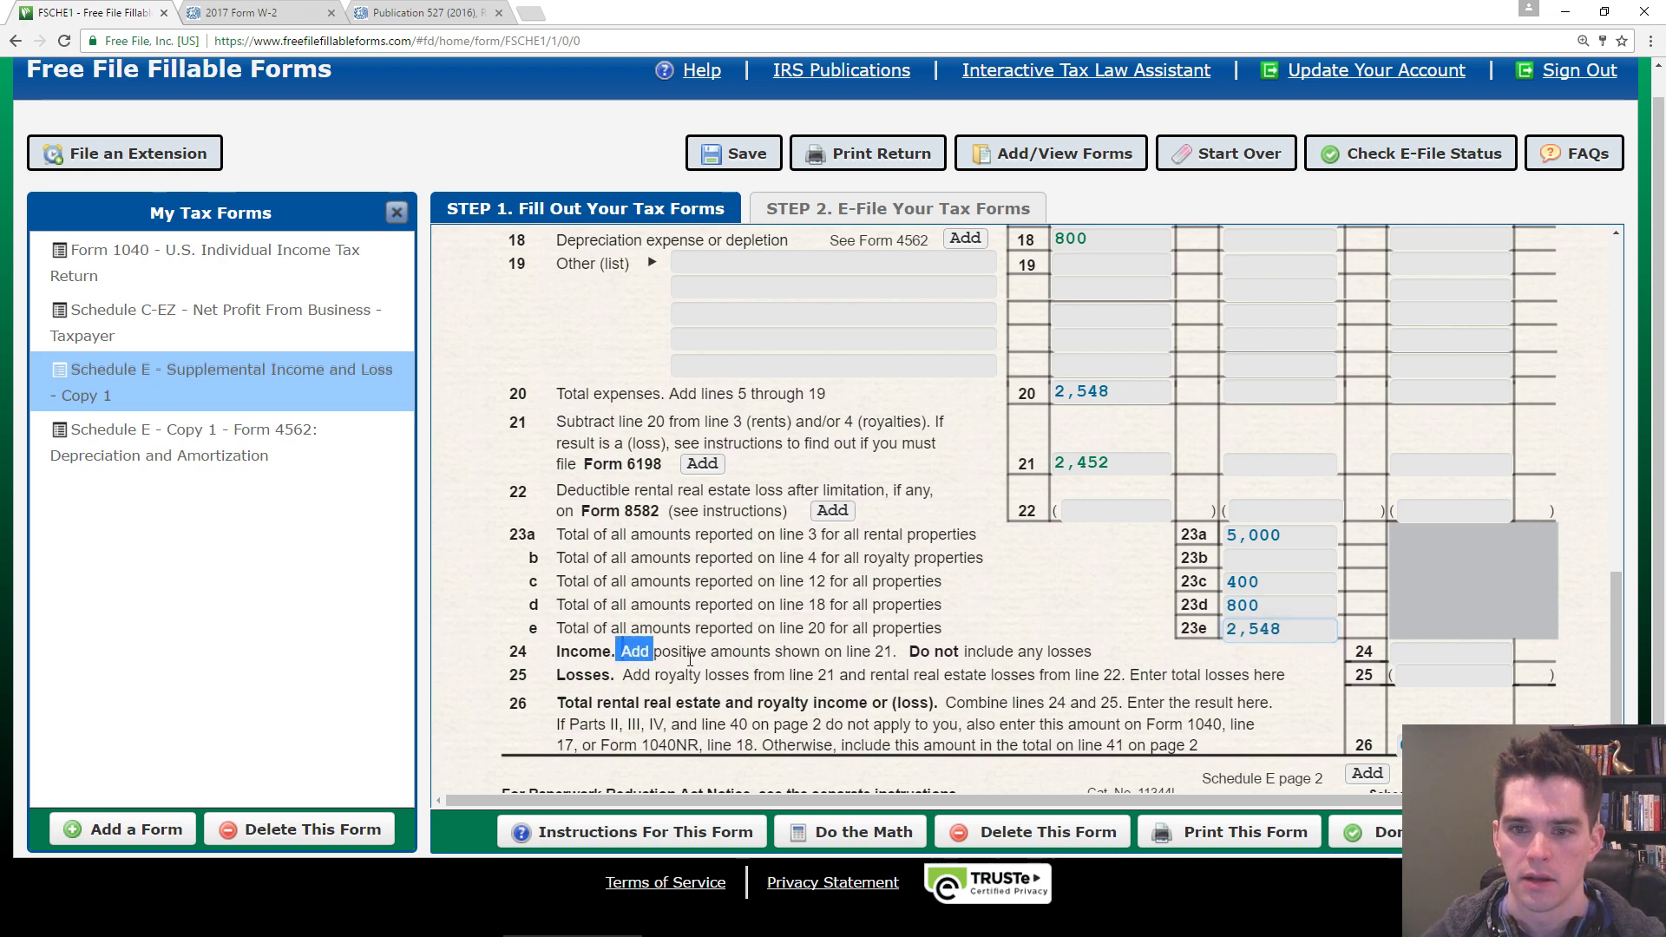
{"action": "left_click", "coordinate": [1432, 652]}
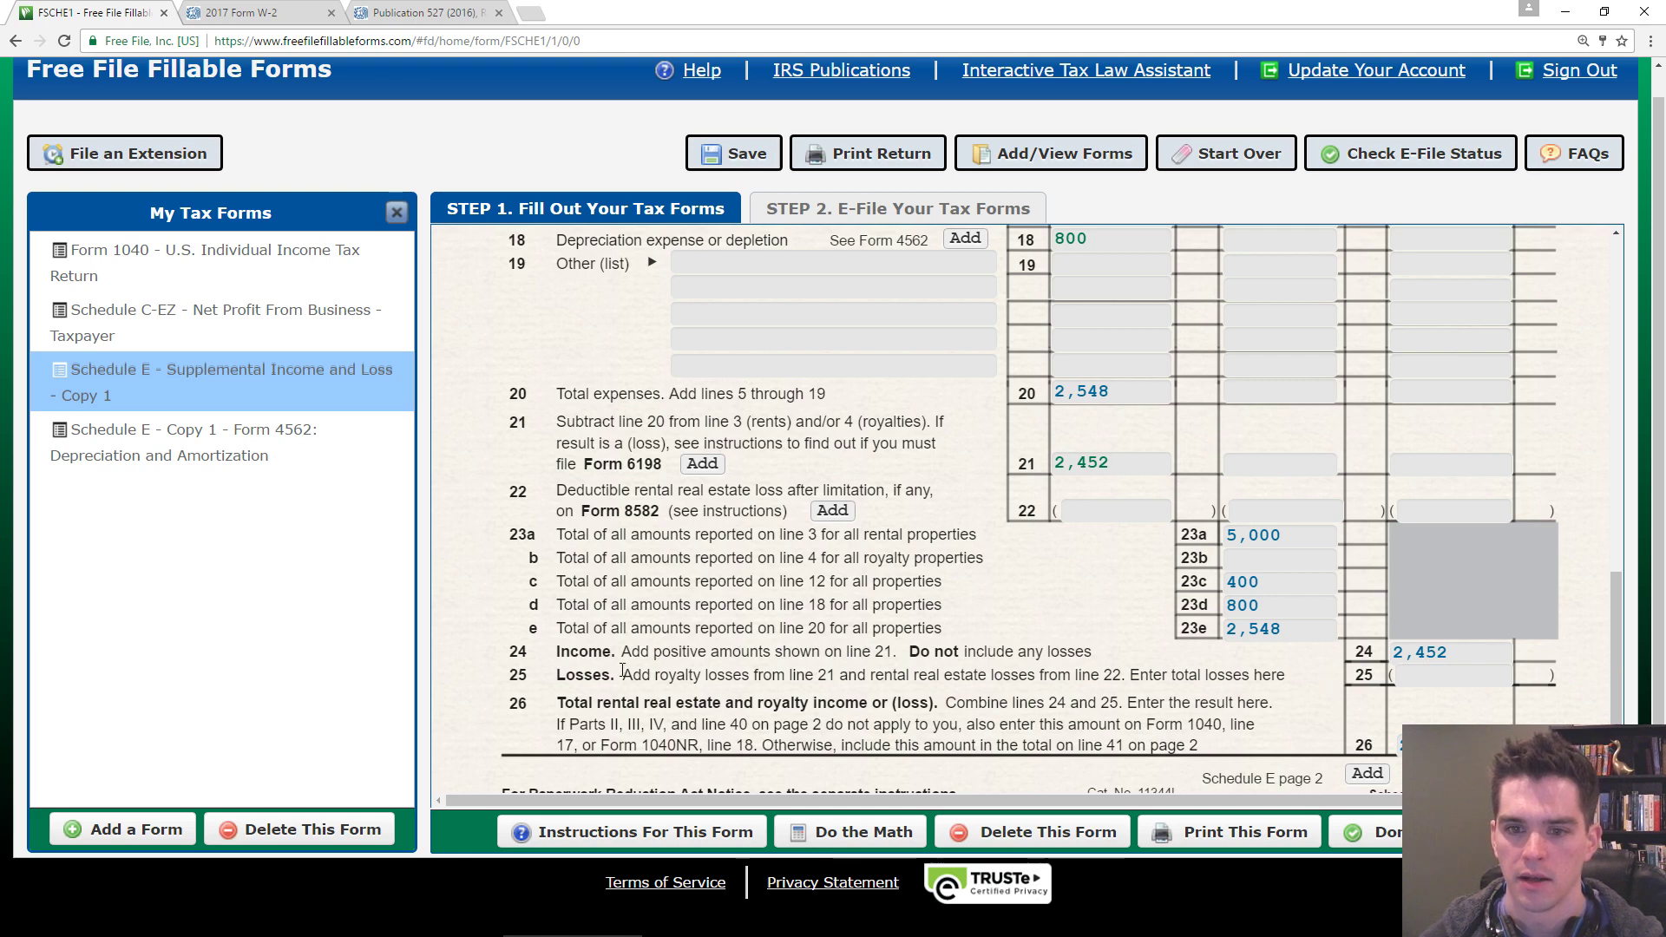
{"action": "scroll", "coordinate": [1009, 649], "scroll_direction": "down", "scroll_amount": 1}
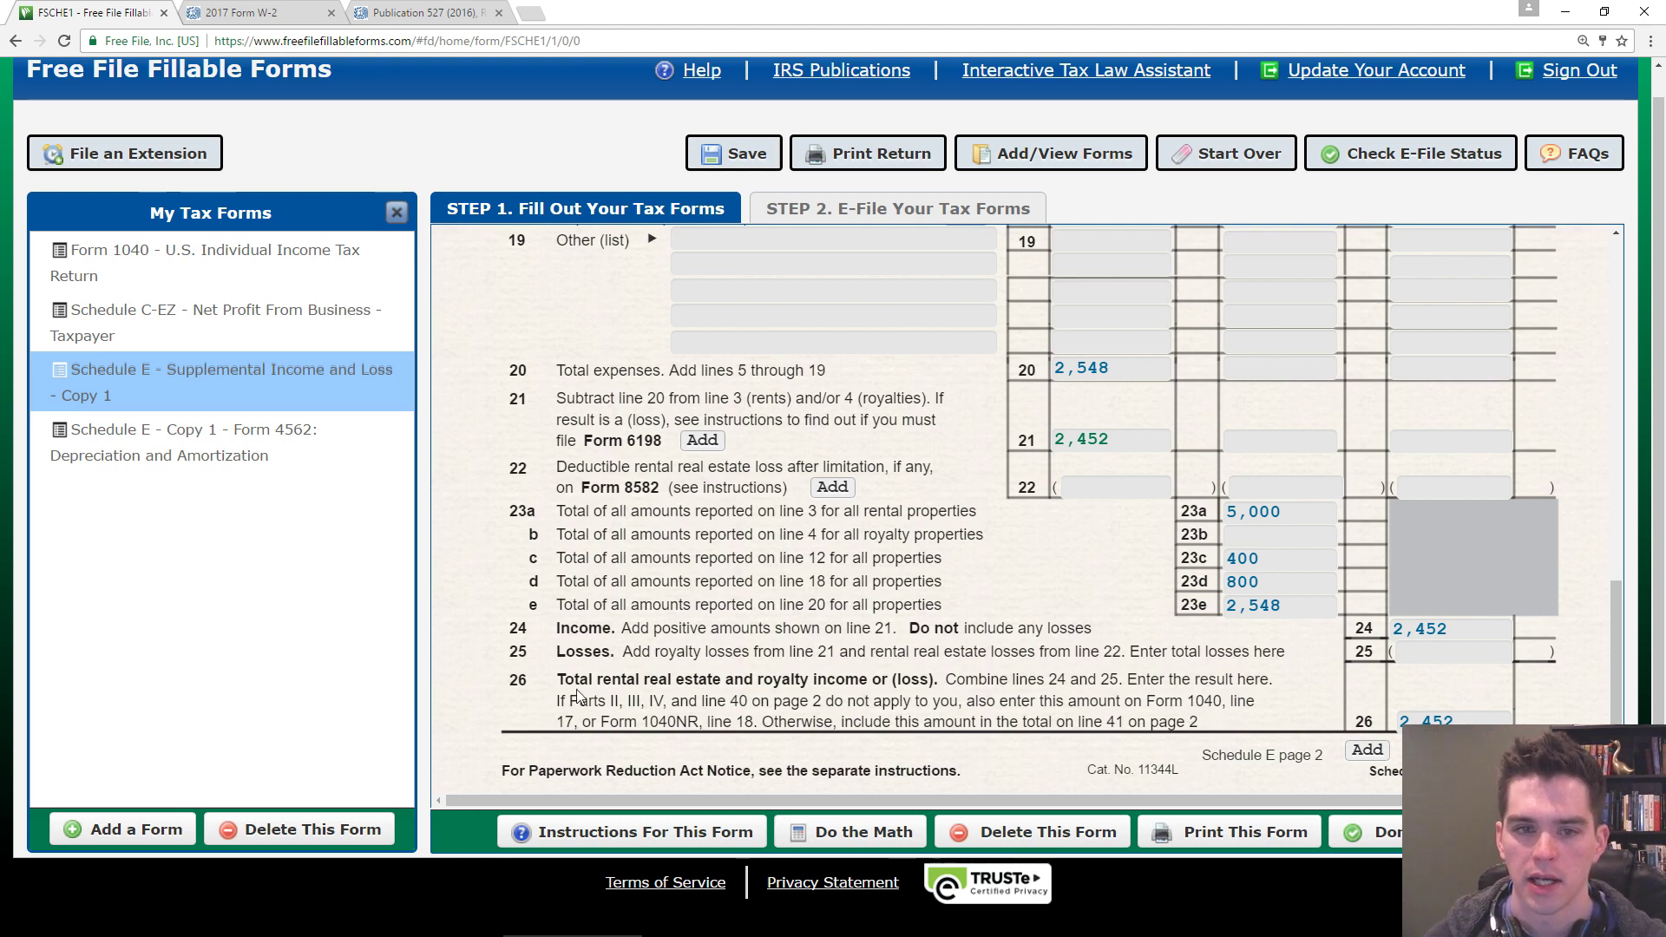
{"action": "left_click", "coordinate": [208, 260]}
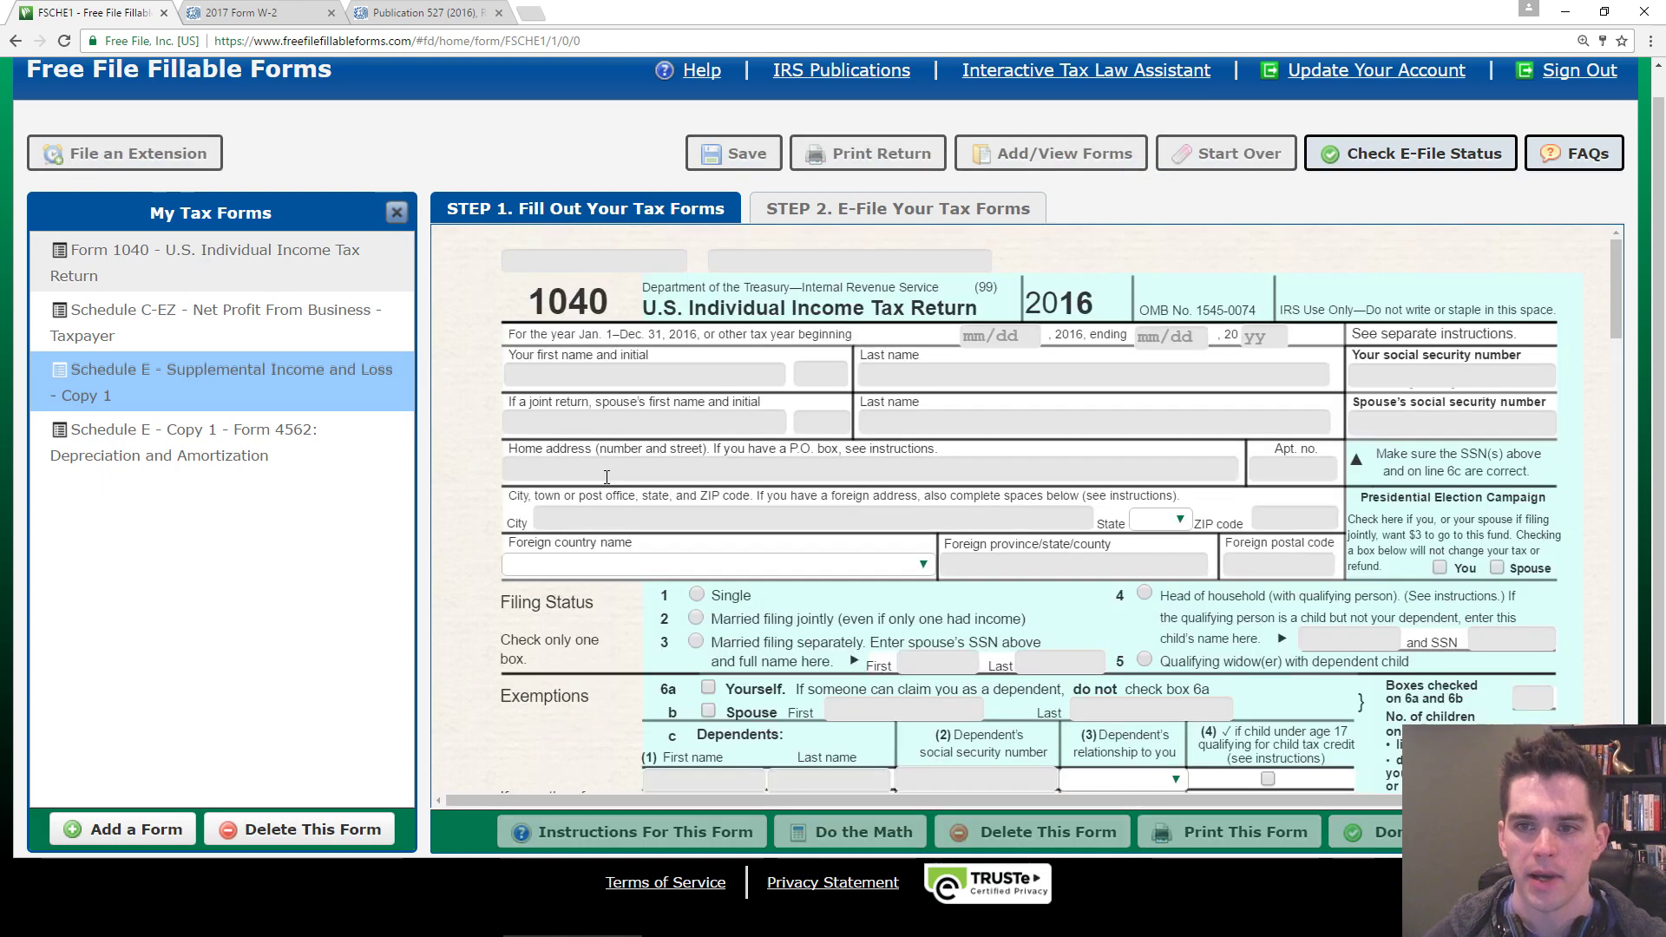
{"action": "scroll", "coordinate": [944, 492], "scroll_direction": "down", "scroll_amount": 5}
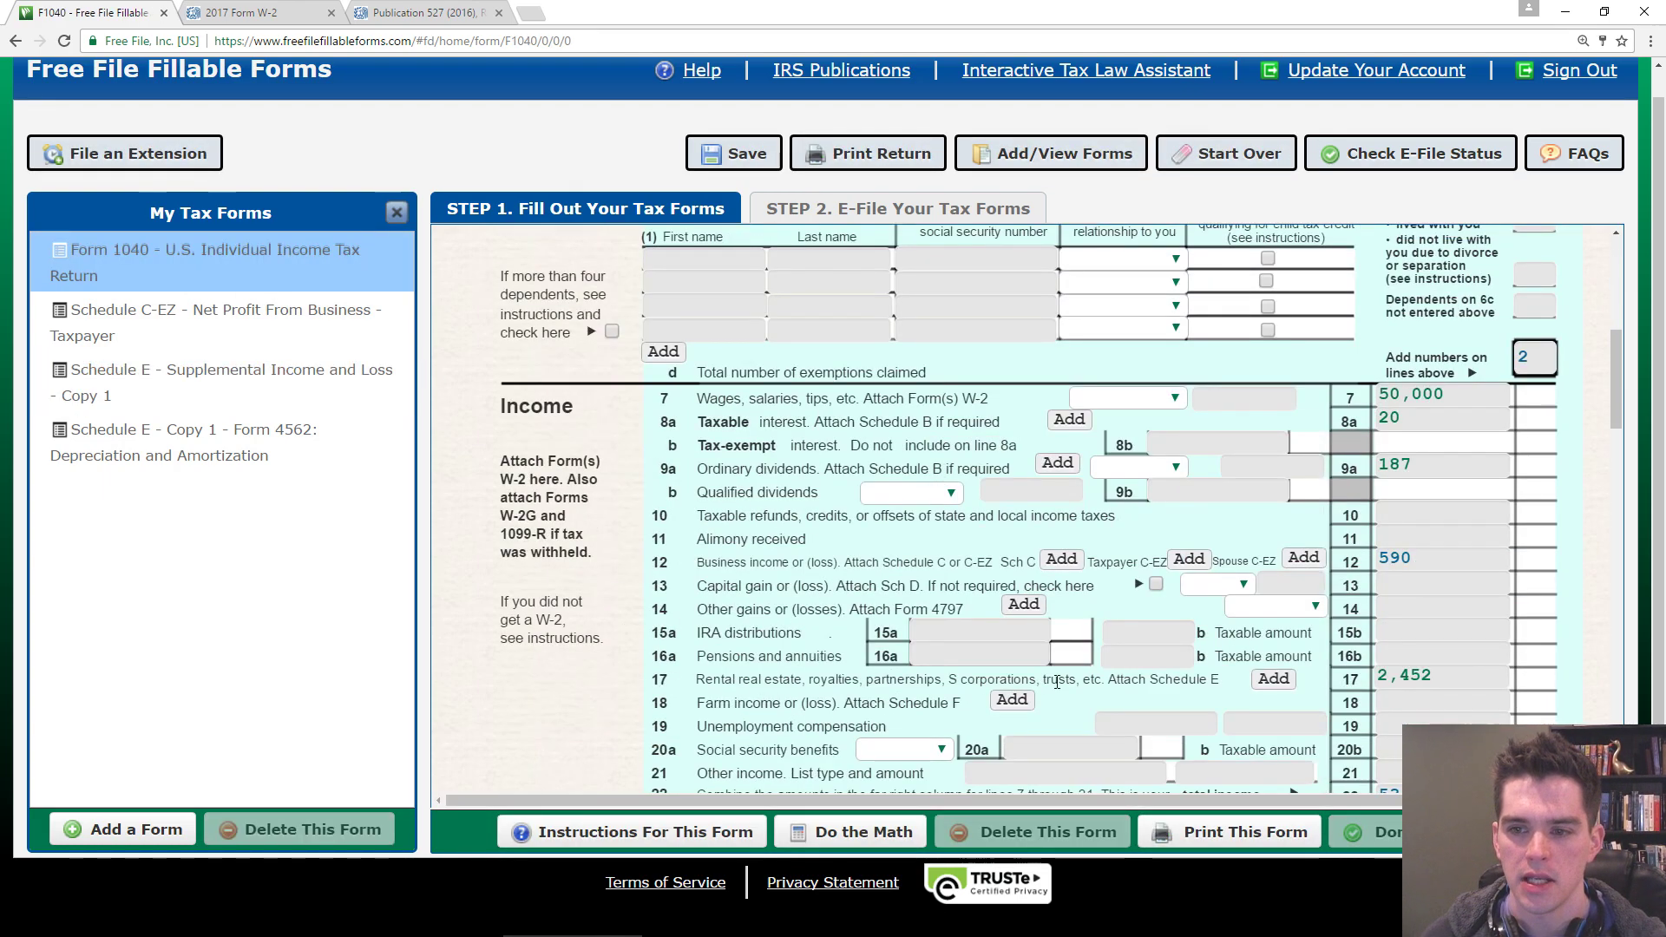
{"action": "scroll", "coordinate": [1440, 676], "scroll_direction": "down", "scroll_amount": 2}
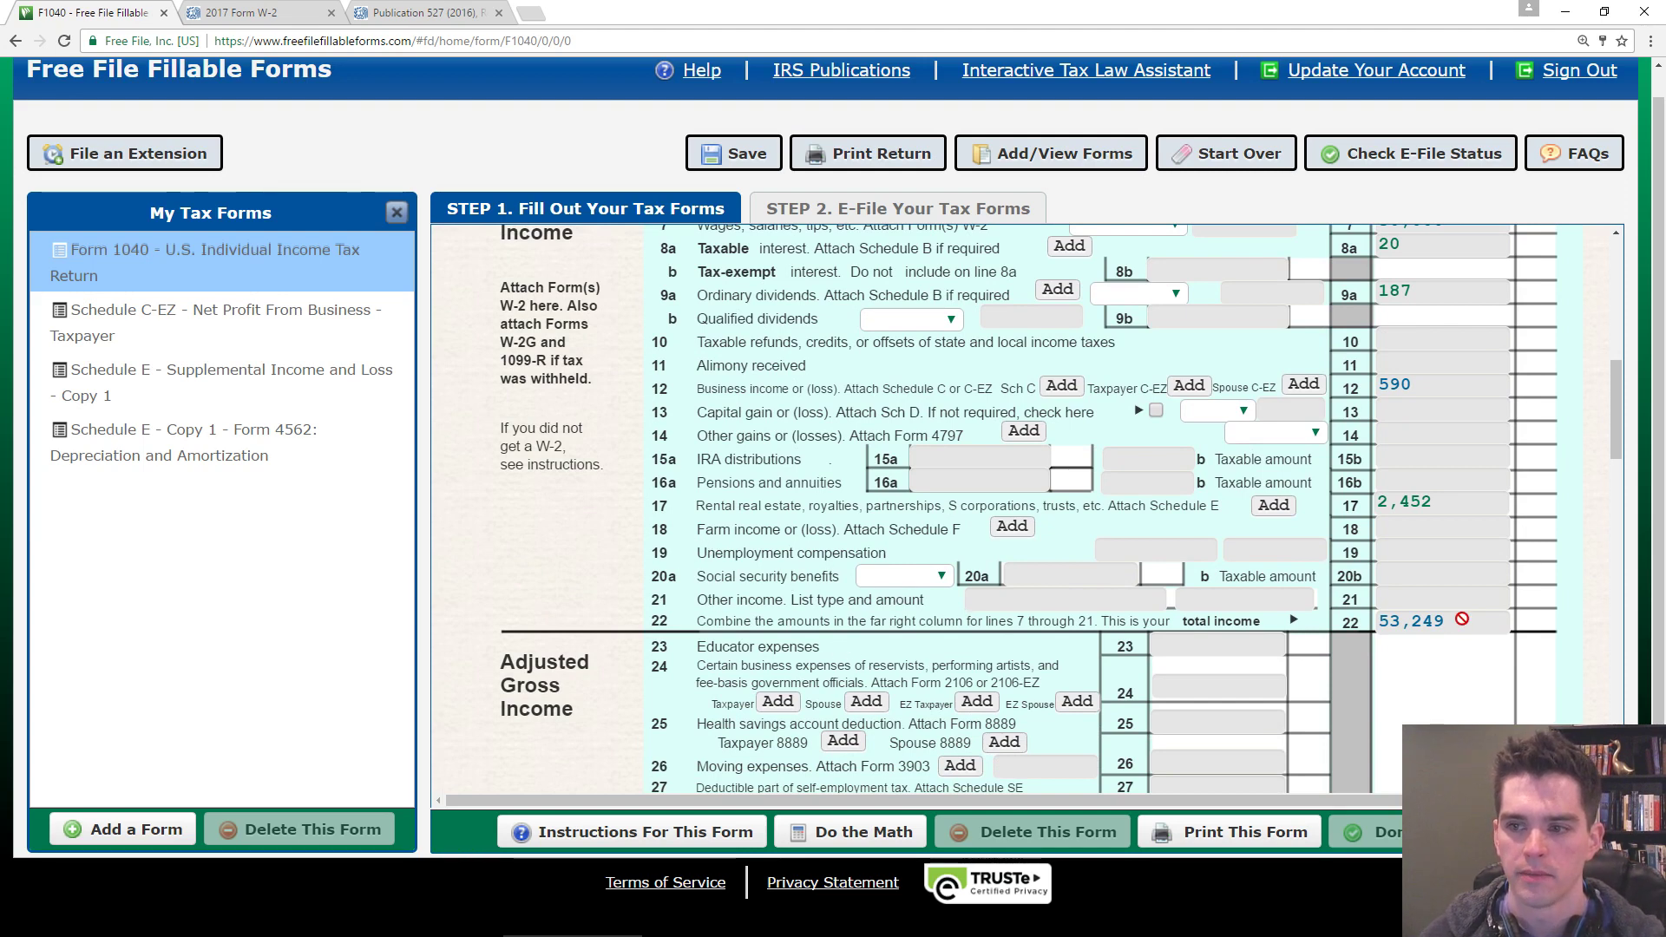
{"action": "scroll", "coordinate": [1459, 618], "scroll_direction": "up", "scroll_amount": 1}
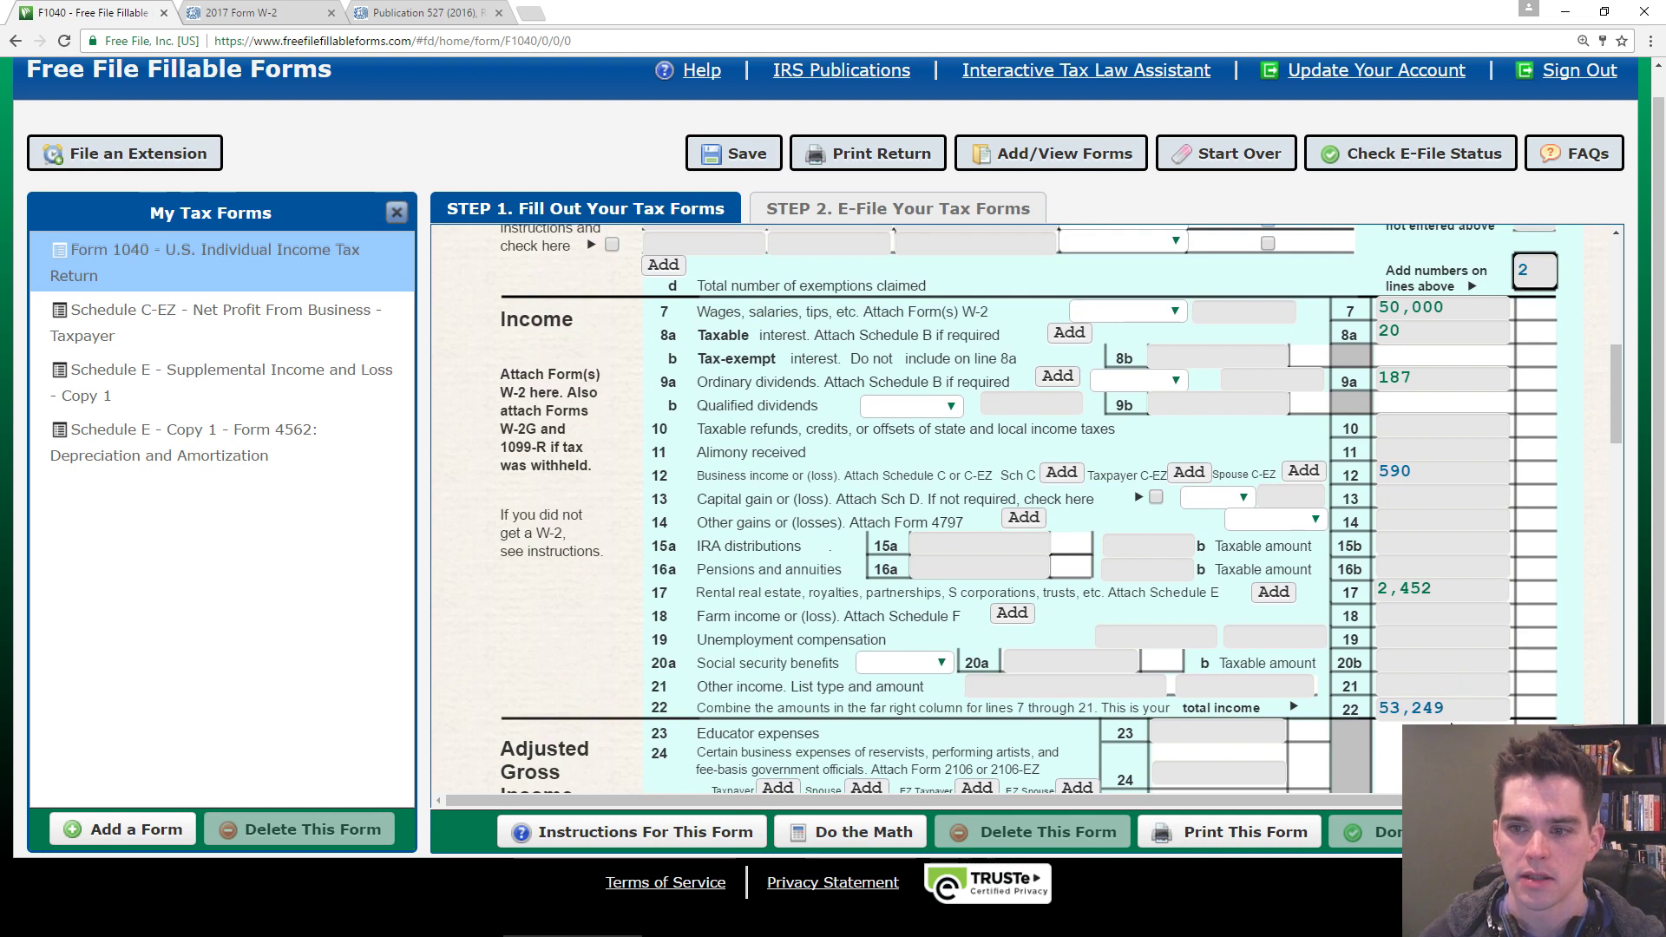
{"action": "left_click", "coordinate": [1446, 716]}
{"action": "scroll", "coordinate": [536, 441], "scroll_direction": "down", "scroll_amount": 4}
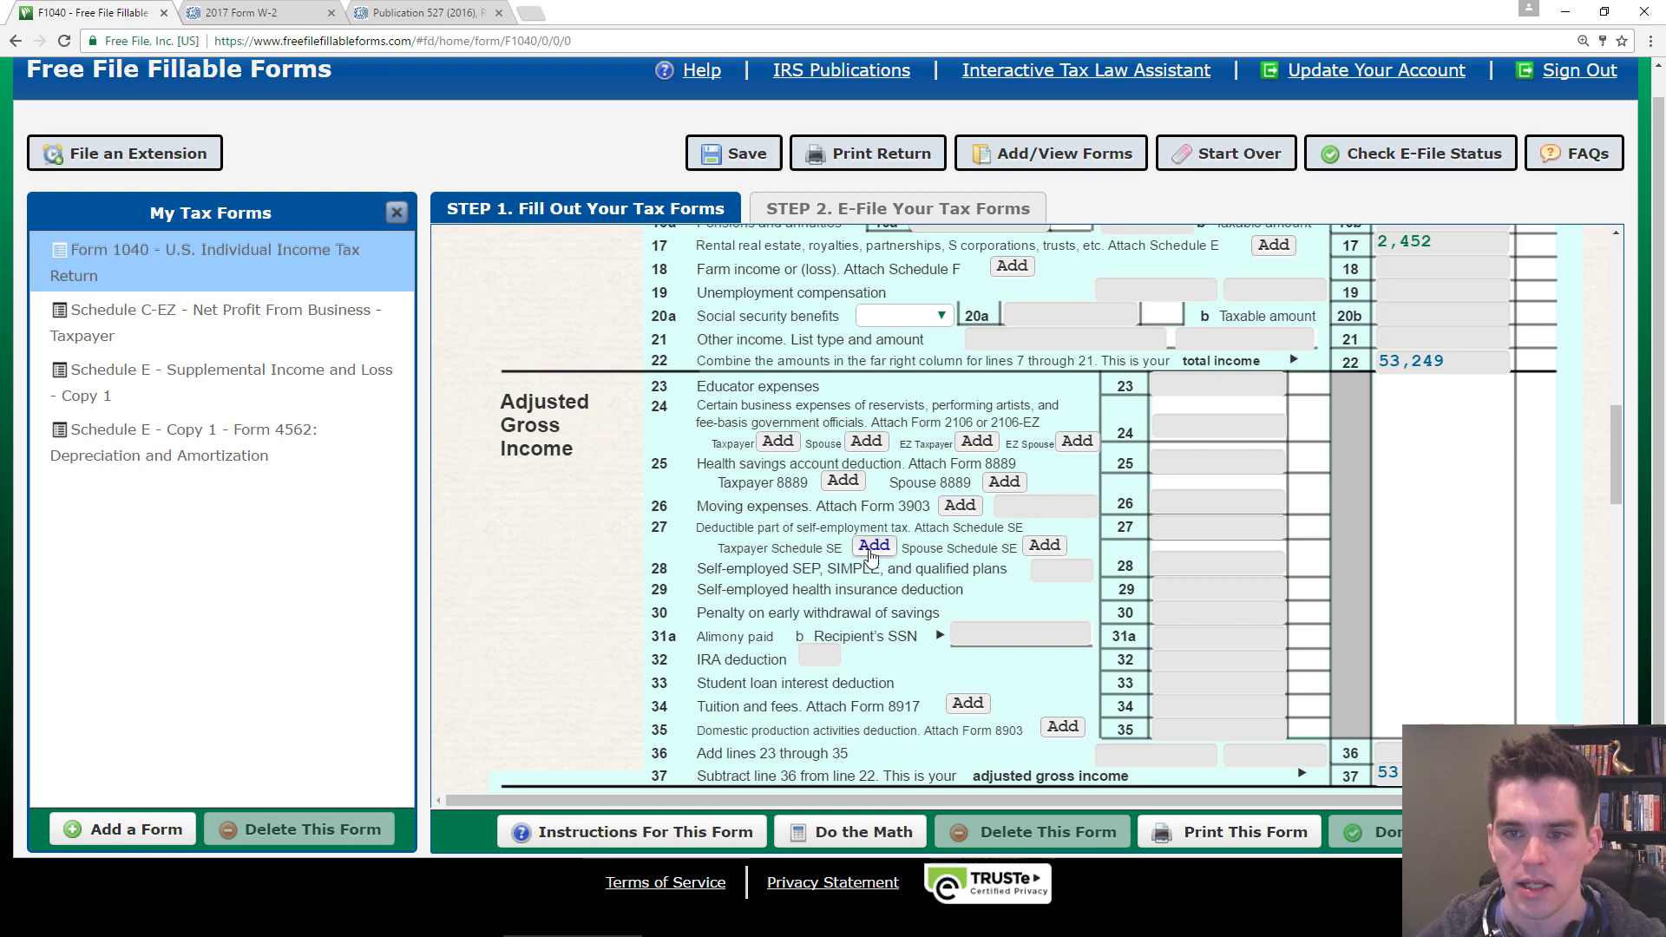
- Add a taxpayer Schedule SE, comparing it against Schedule C-EZ
{"action": "left_click", "coordinate": [873, 547]}
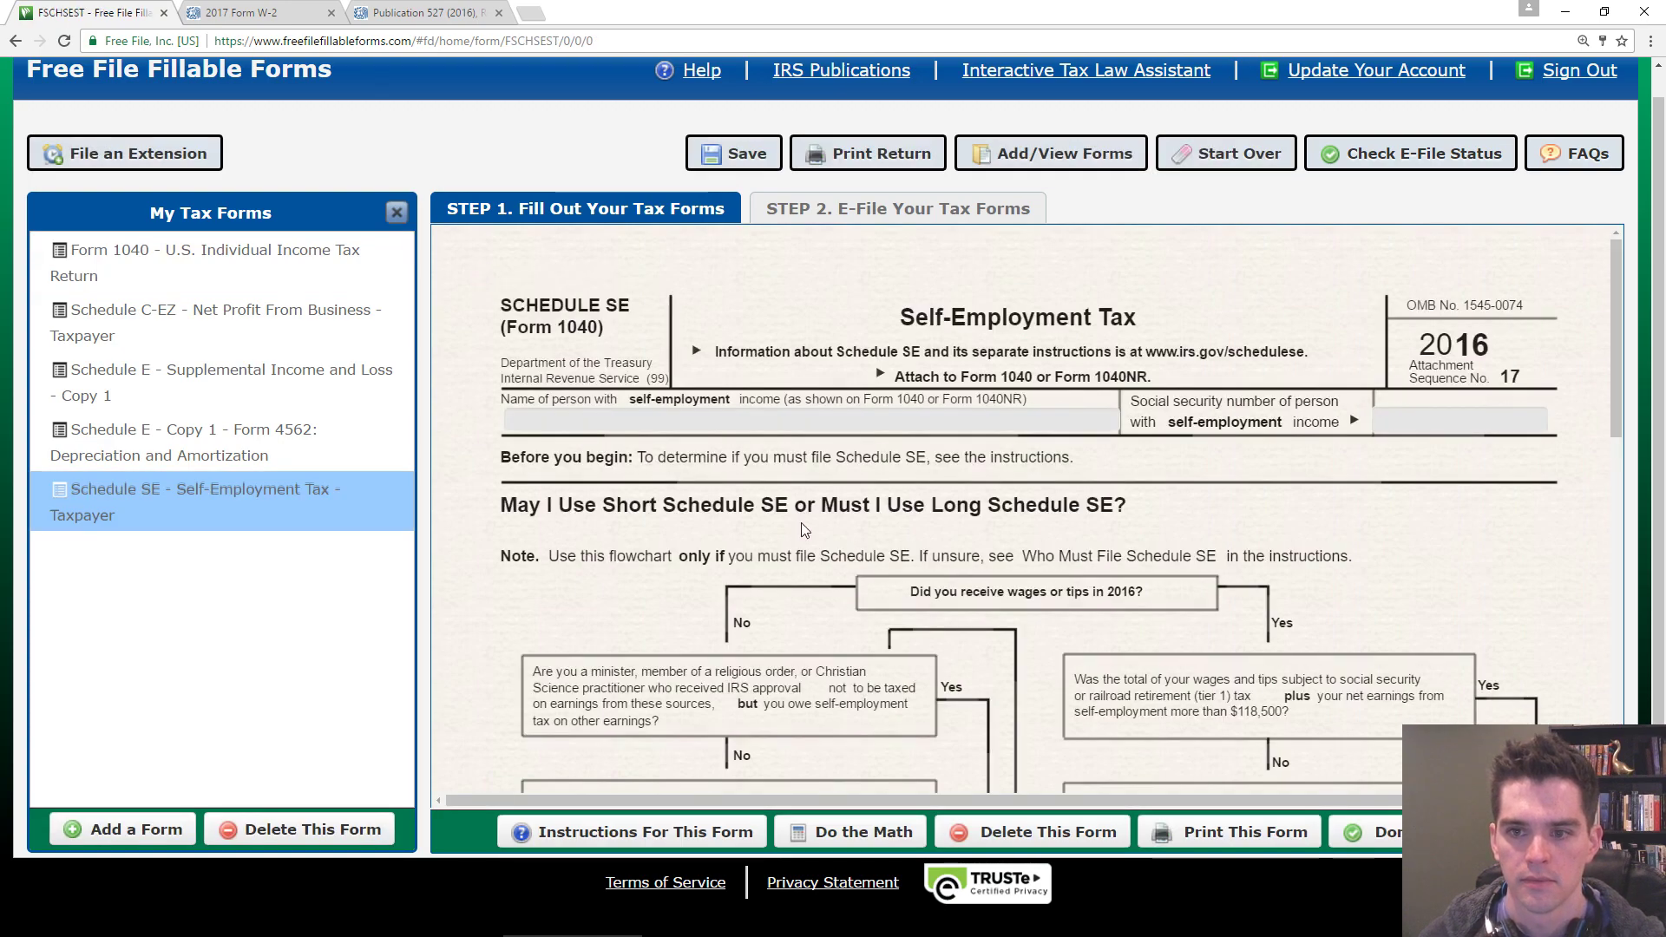
{"action": "scroll", "coordinate": [764, 494], "scroll_direction": "down", "scroll_amount": 3}
{"action": "scroll", "coordinate": [738, 469], "scroll_direction": "down", "scroll_amount": 3}
{"action": "scroll", "coordinate": [695, 434], "scroll_direction": "down", "scroll_amount": 3}
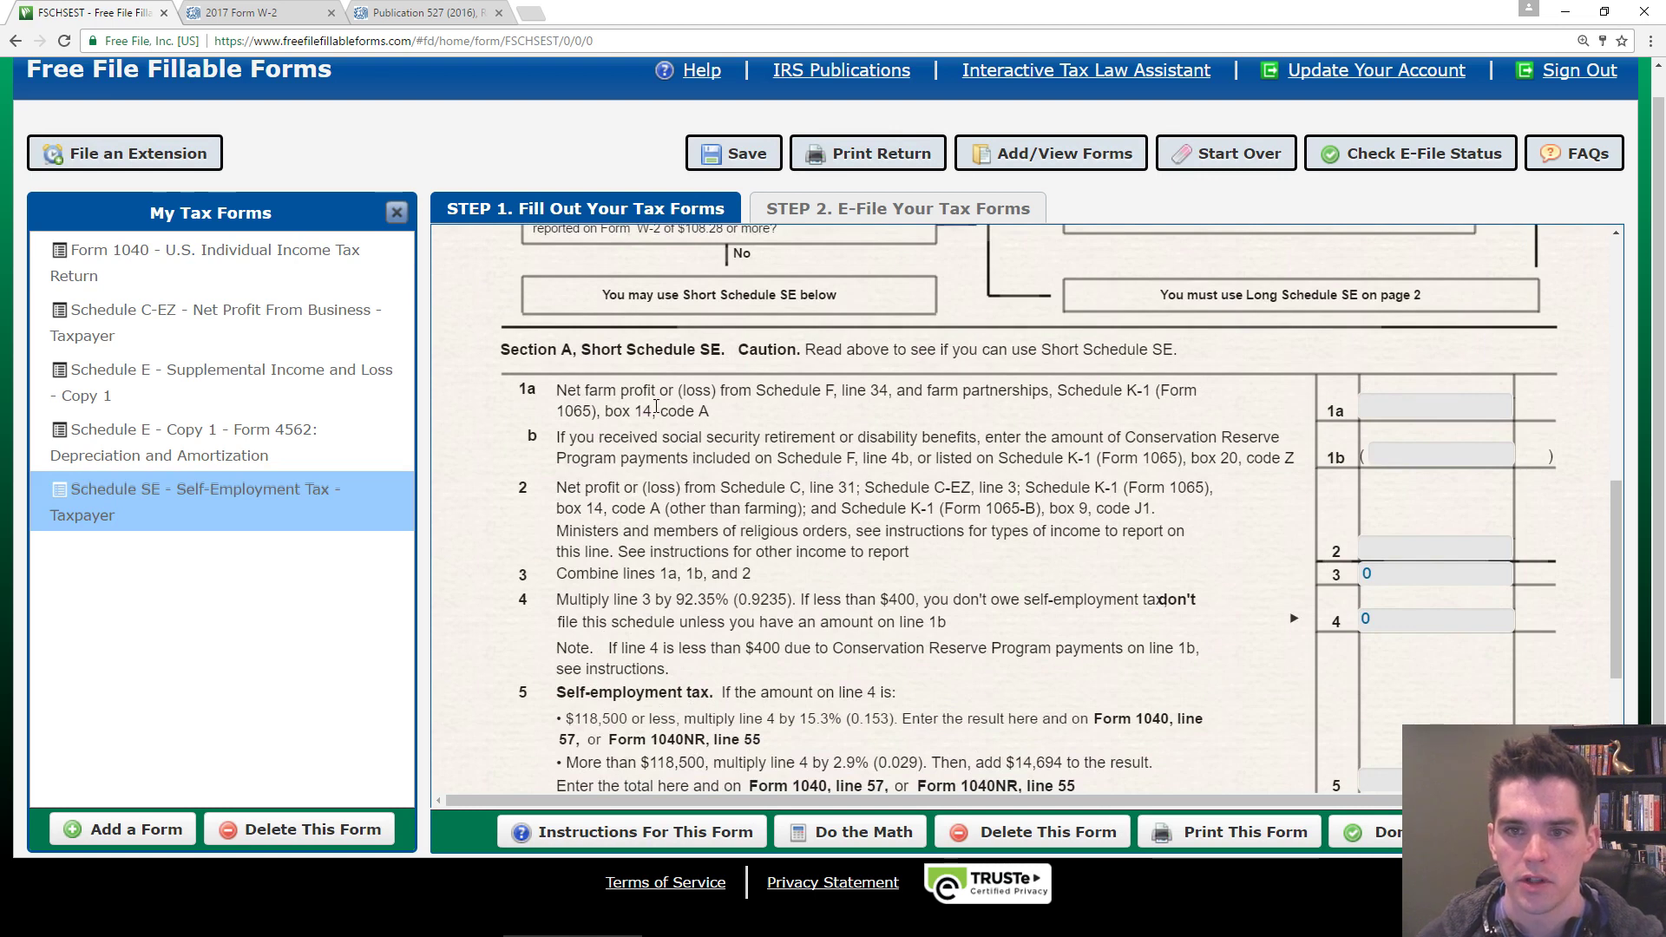
{"action": "scroll", "coordinate": [656, 408], "scroll_direction": "down", "scroll_amount": 1}
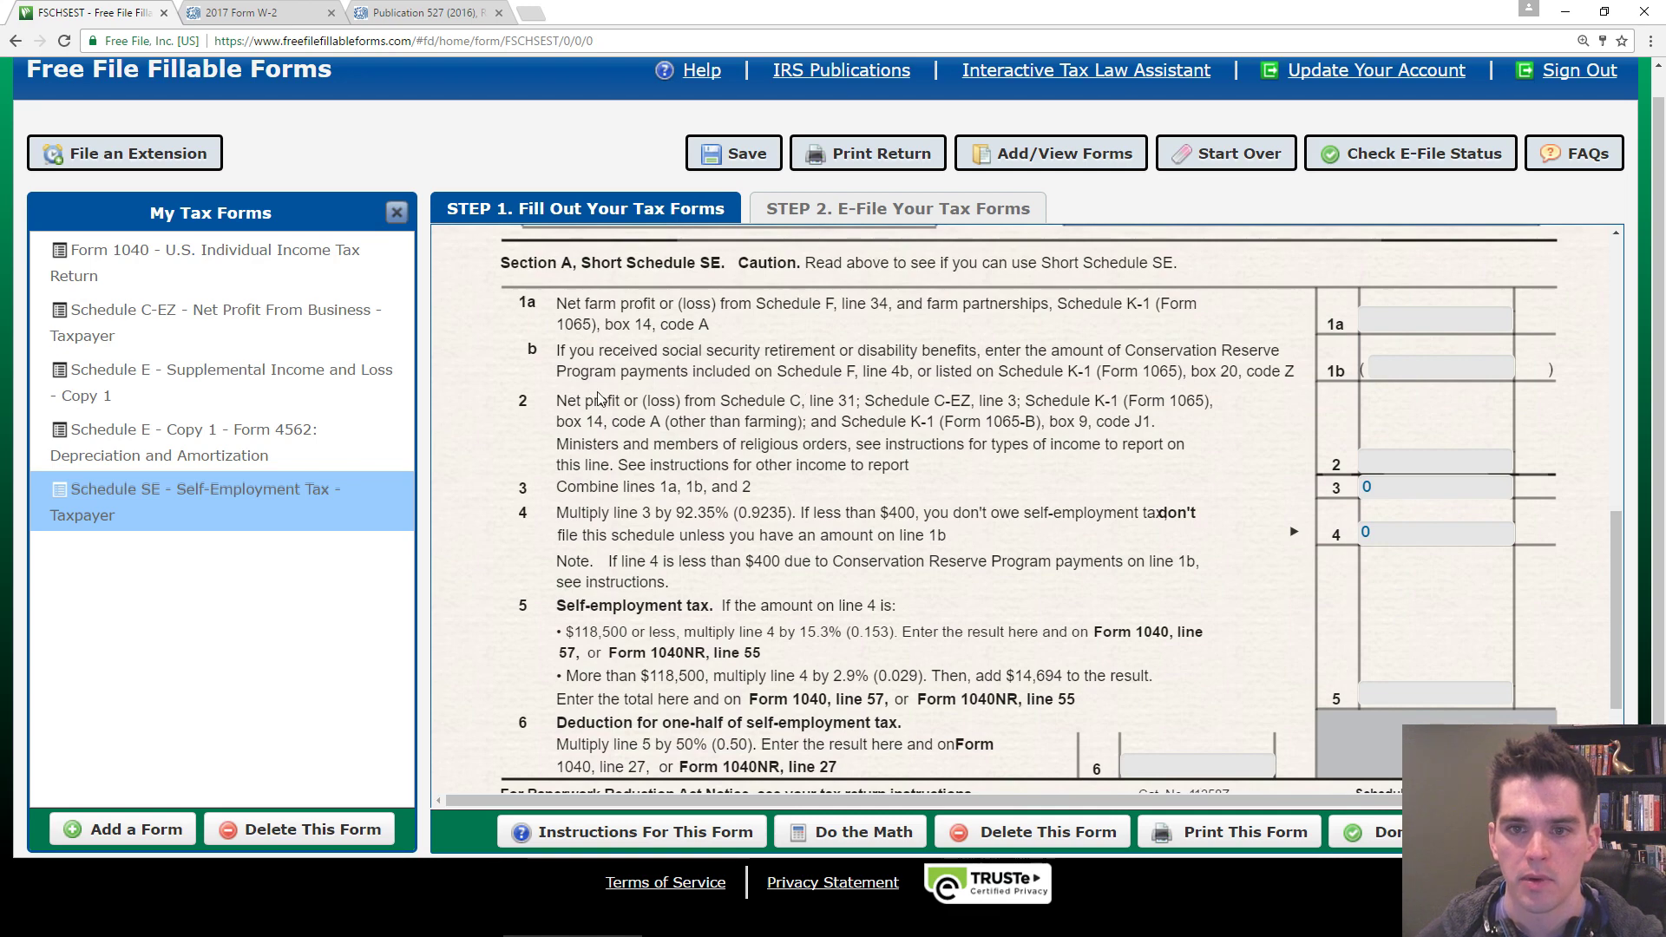
{"action": "left_click", "coordinate": [174, 326]}
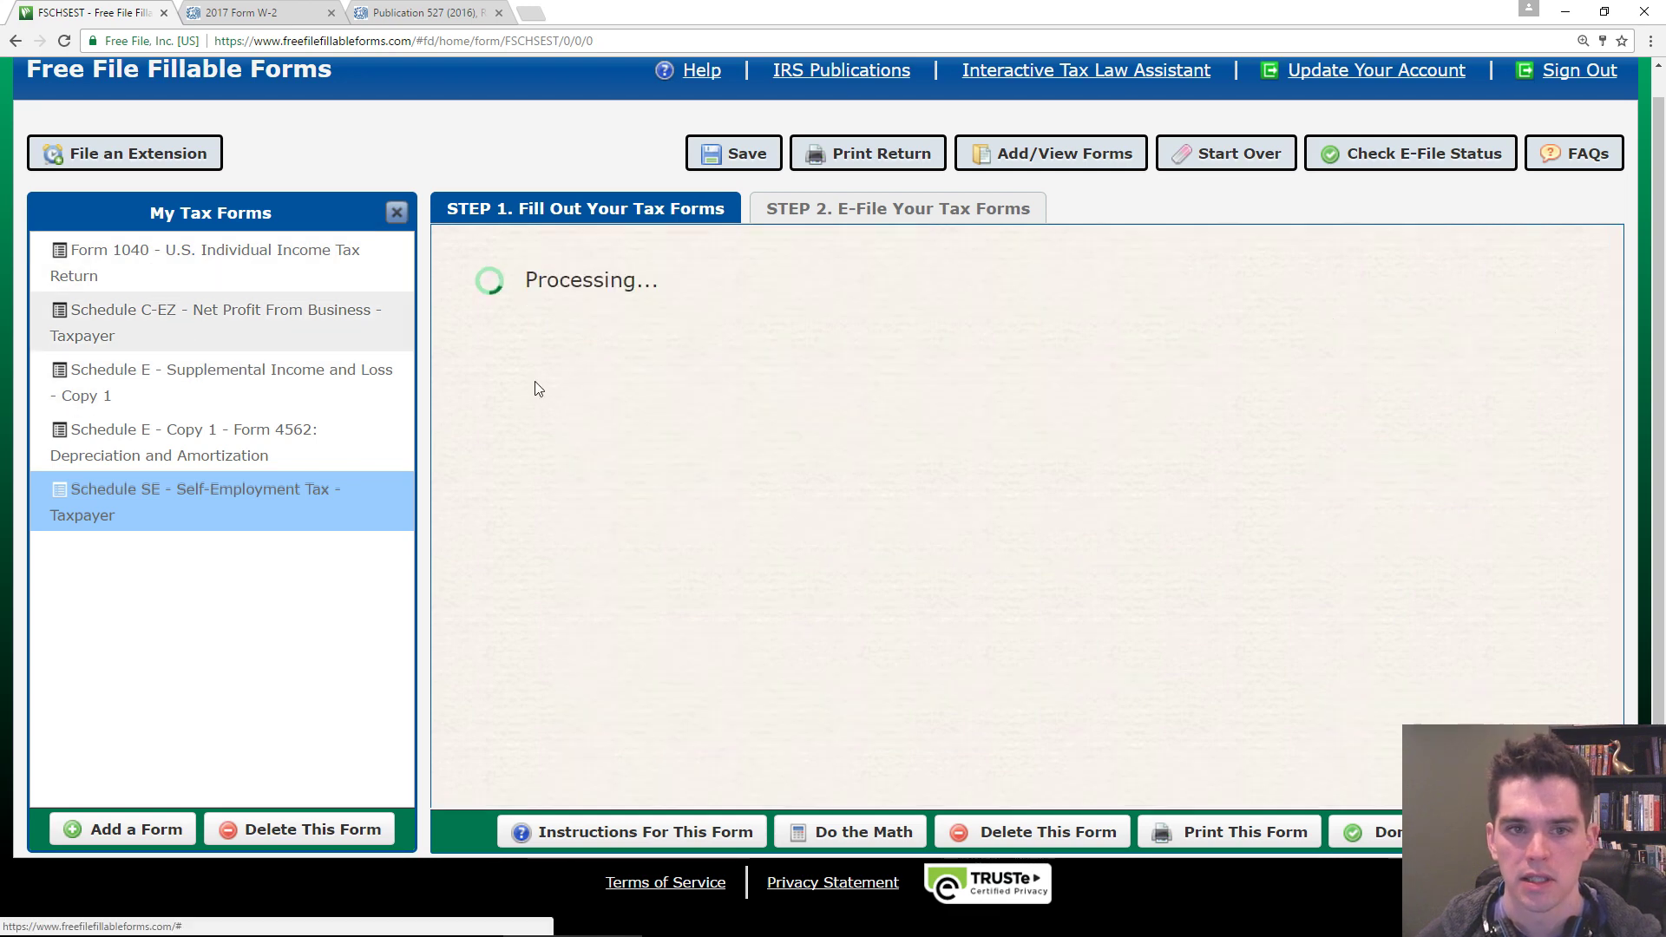
{"action": "scroll", "coordinate": [1217, 513], "scroll_direction": "down", "scroll_amount": 5}
{"action": "scroll", "coordinate": [1217, 513], "scroll_direction": "down", "scroll_amount": 2}
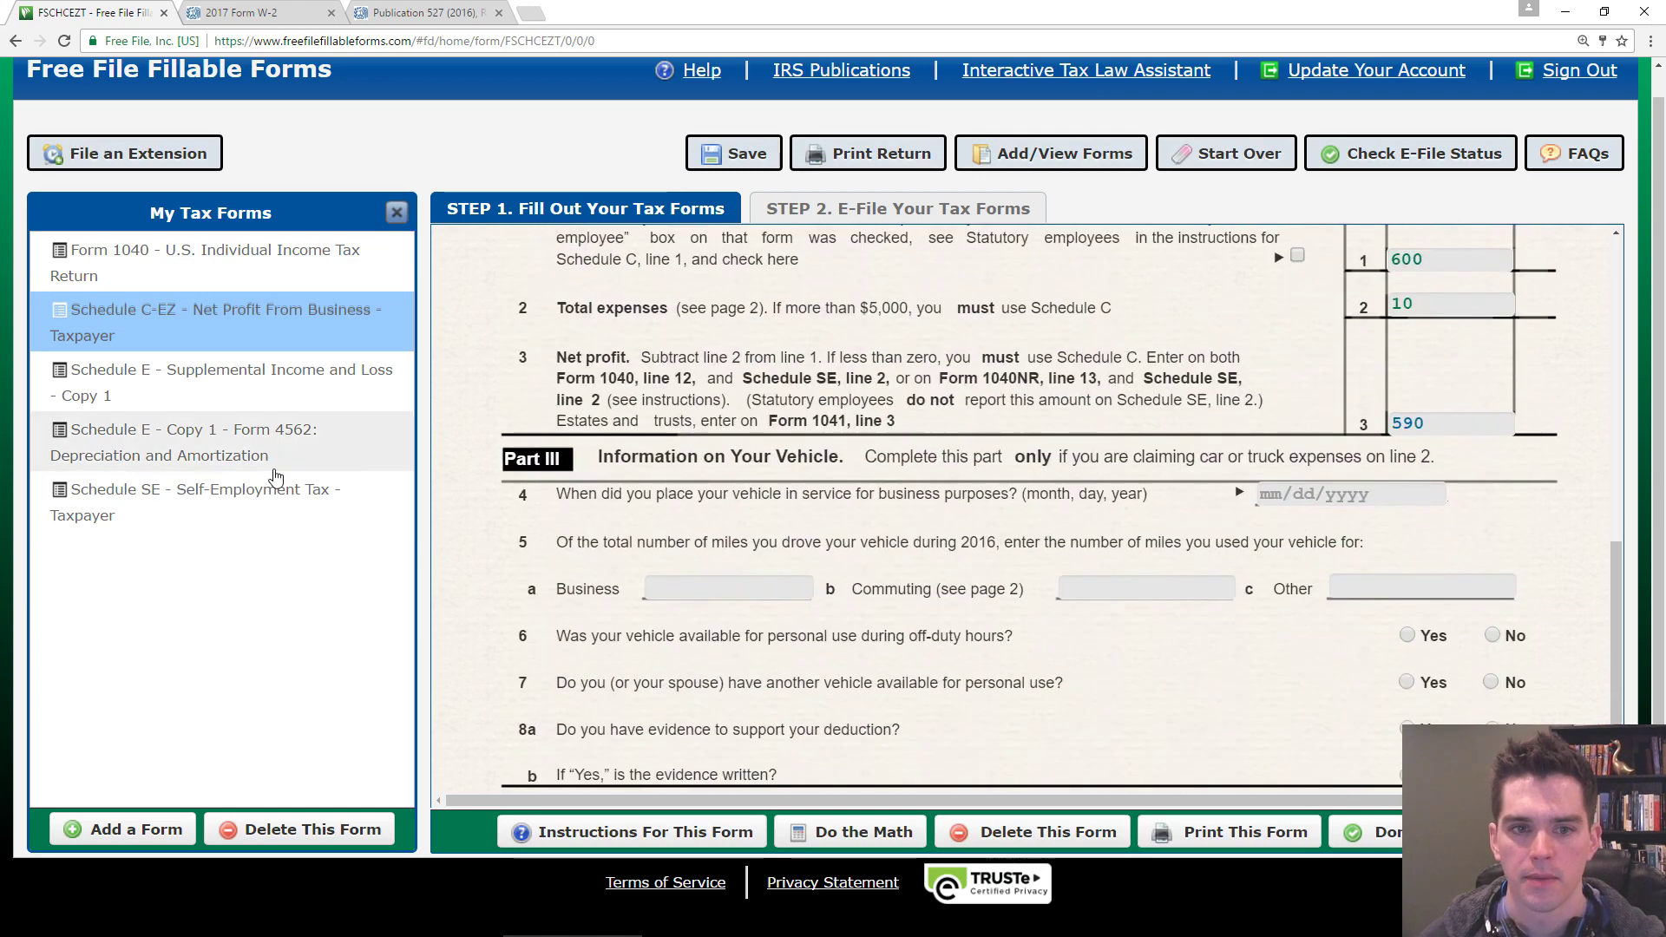
{"action": "left_click", "coordinate": [206, 502]}
{"action": "scroll", "coordinate": [1134, 507], "scroll_direction": "down", "scroll_amount": 5}
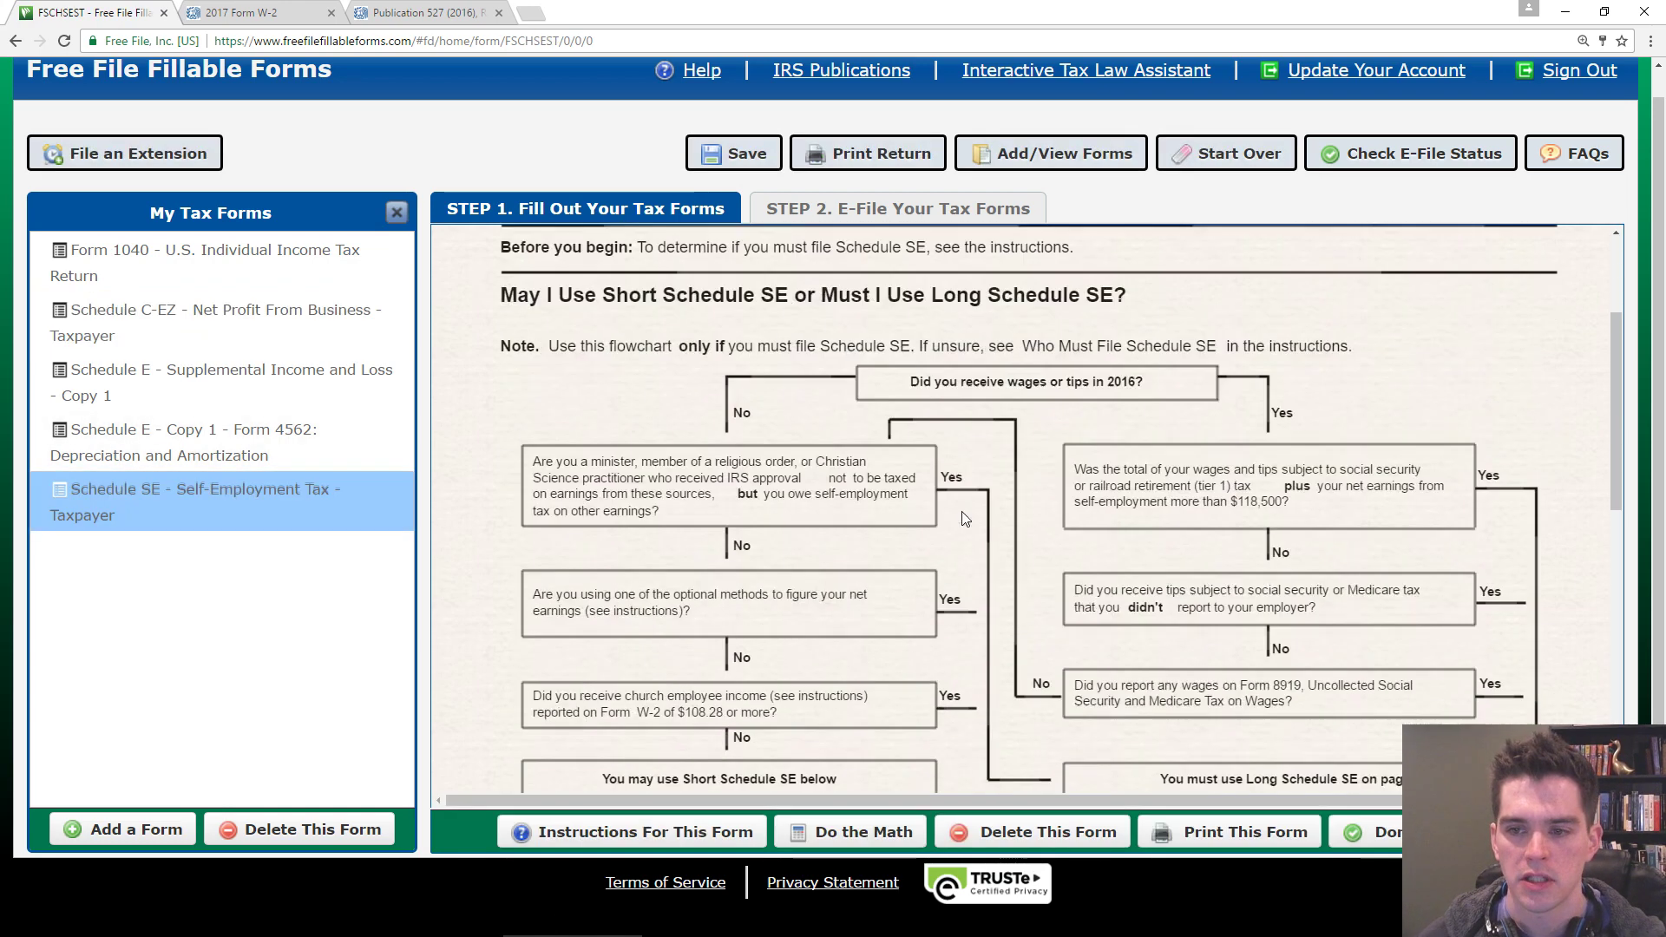
{"action": "scroll", "coordinate": [1133, 507], "scroll_direction": "down", "scroll_amount": 3}
- Enter 590 net profit on Schedule SE line 2, giving 83 tax and 42 deduction
{"action": "left_click", "coordinate": [1426, 500]}
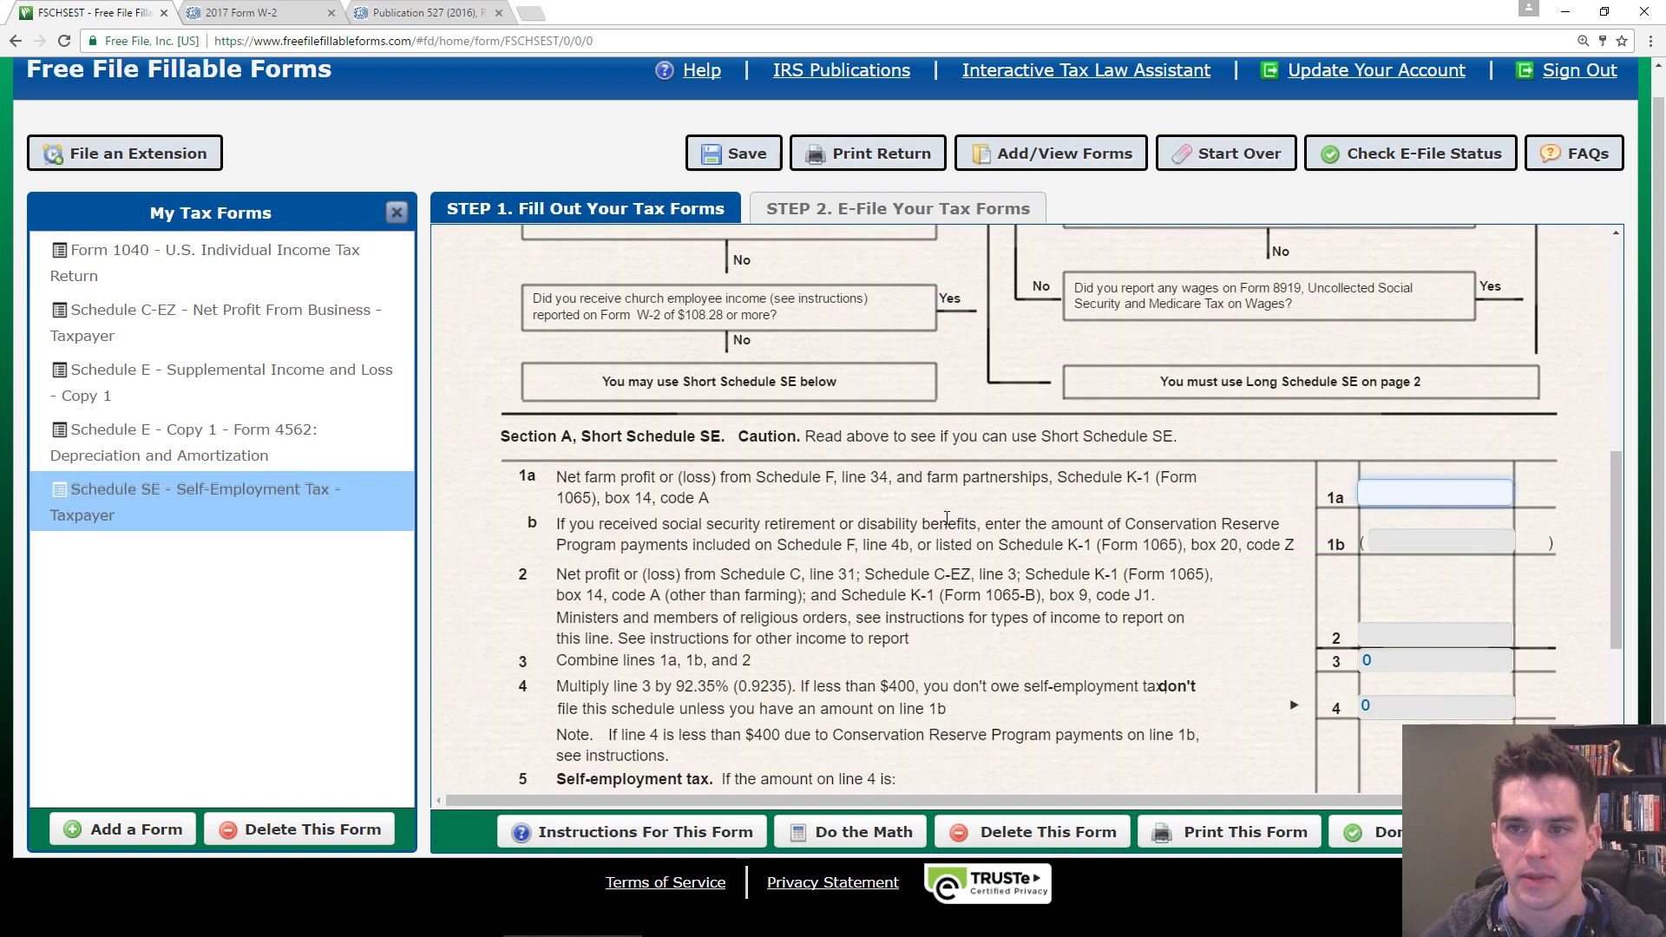
{"action": "scroll", "coordinate": [934, 509], "scroll_direction": "down", "scroll_amount": 1}
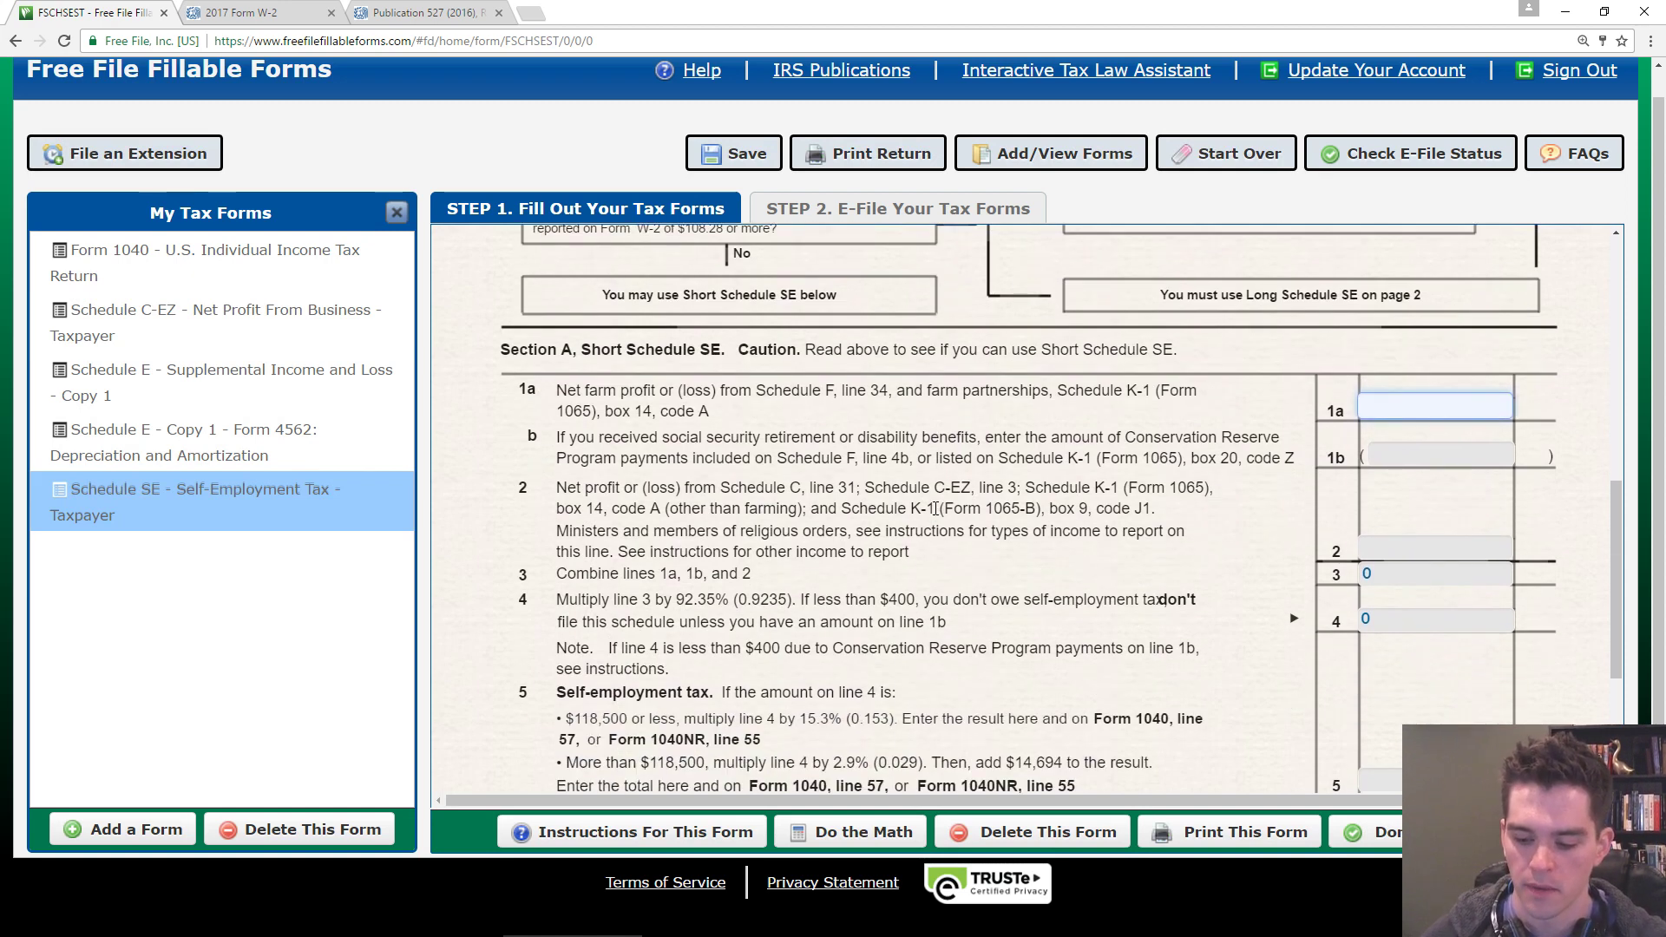
{"action": "type", "text": "590"}
{"action": "key", "text": "BackSpace"}
{"action": "key", "text": "BackSpace"}
{"action": "key", "text": "BackSpace"}
{"action": "left_click", "coordinate": [1394, 545]}
{"action": "type", "text": "5"}
{"action": "left_click", "coordinate": [1367, 570]}
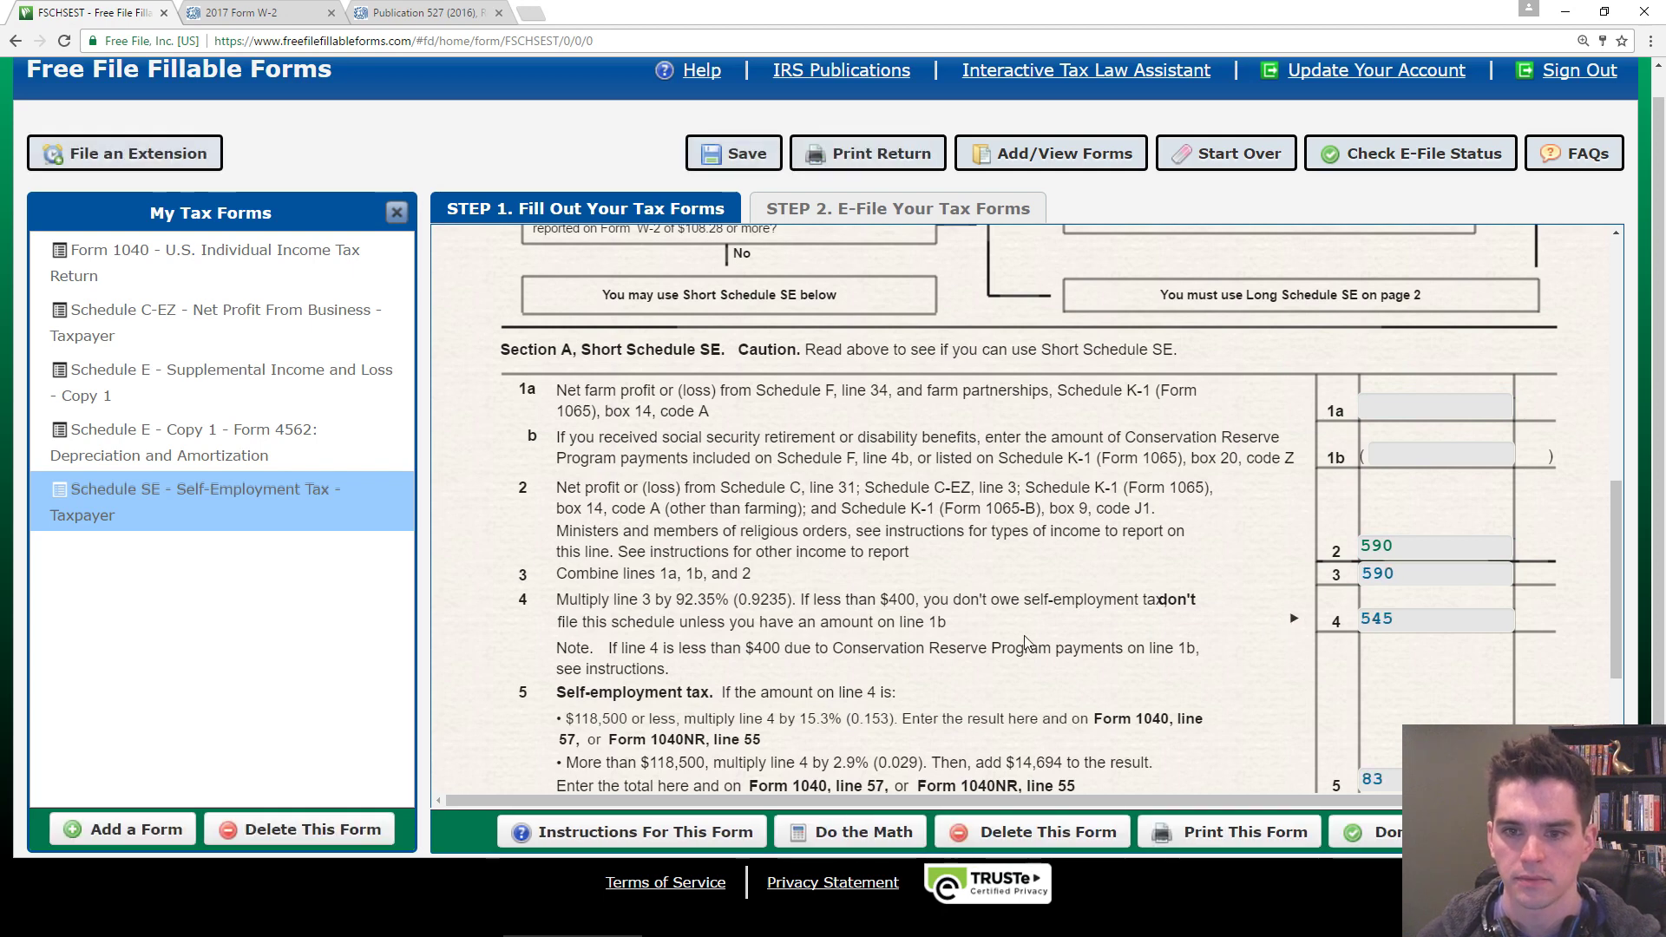
{"action": "scroll", "coordinate": [1289, 633], "scroll_direction": "down", "scroll_amount": 1}
{"action": "scroll", "coordinate": [1288, 630], "scroll_direction": "down", "scroll_amount": 1}
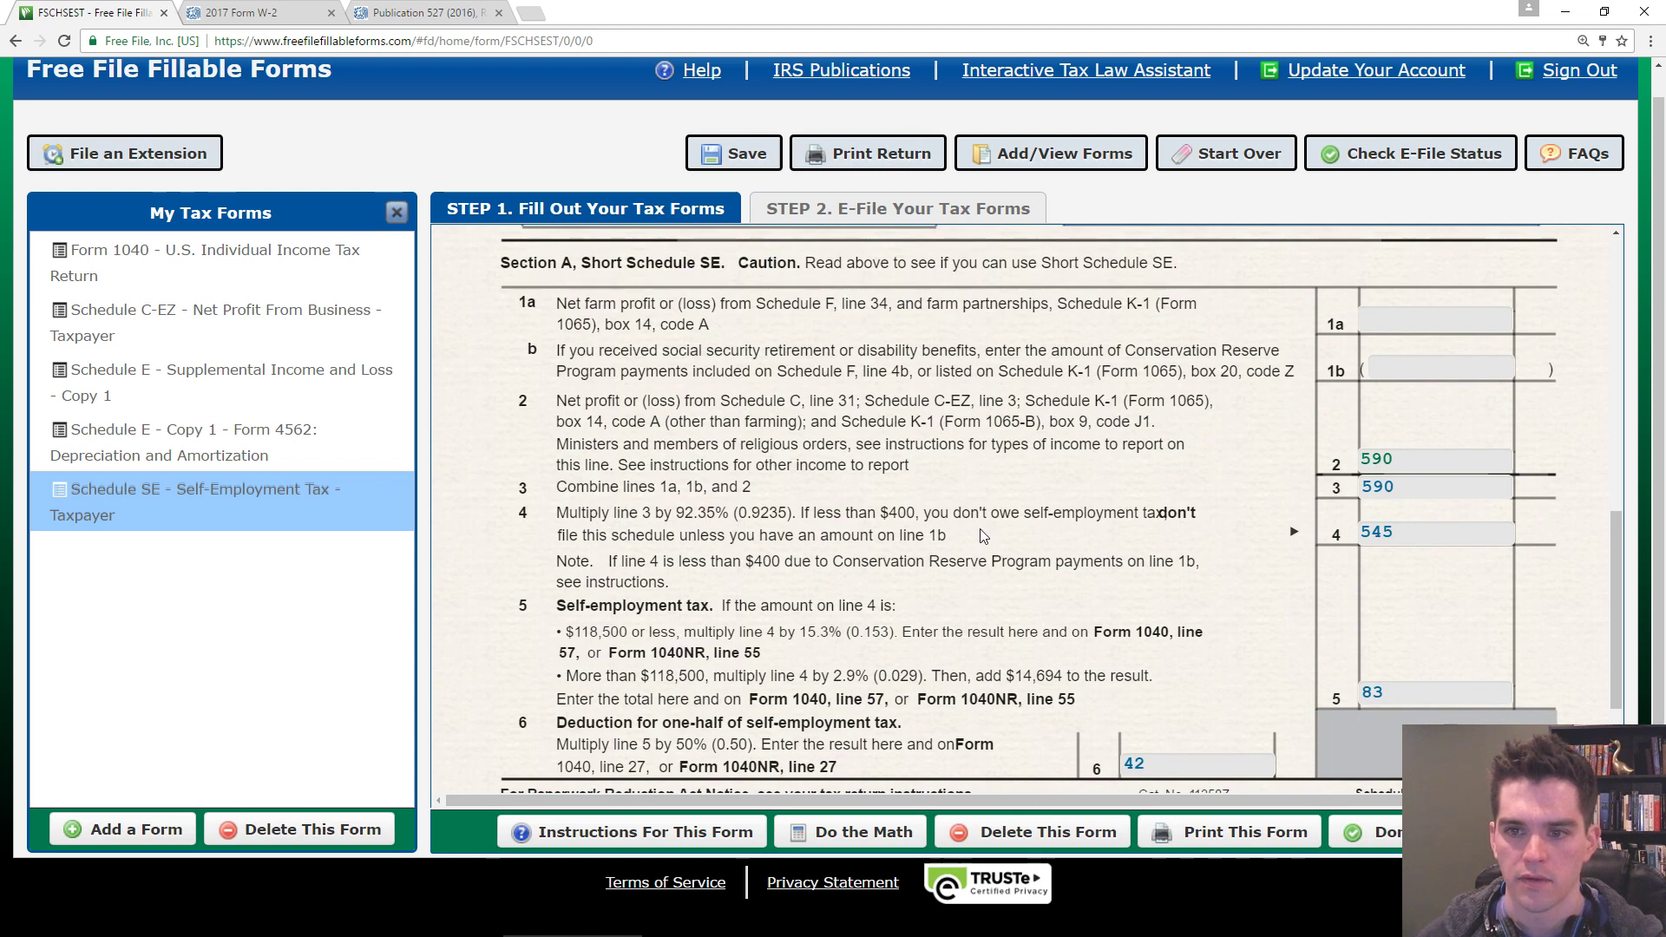
{"action": "scroll", "coordinate": [906, 451], "scroll_direction": "down", "scroll_amount": 2}
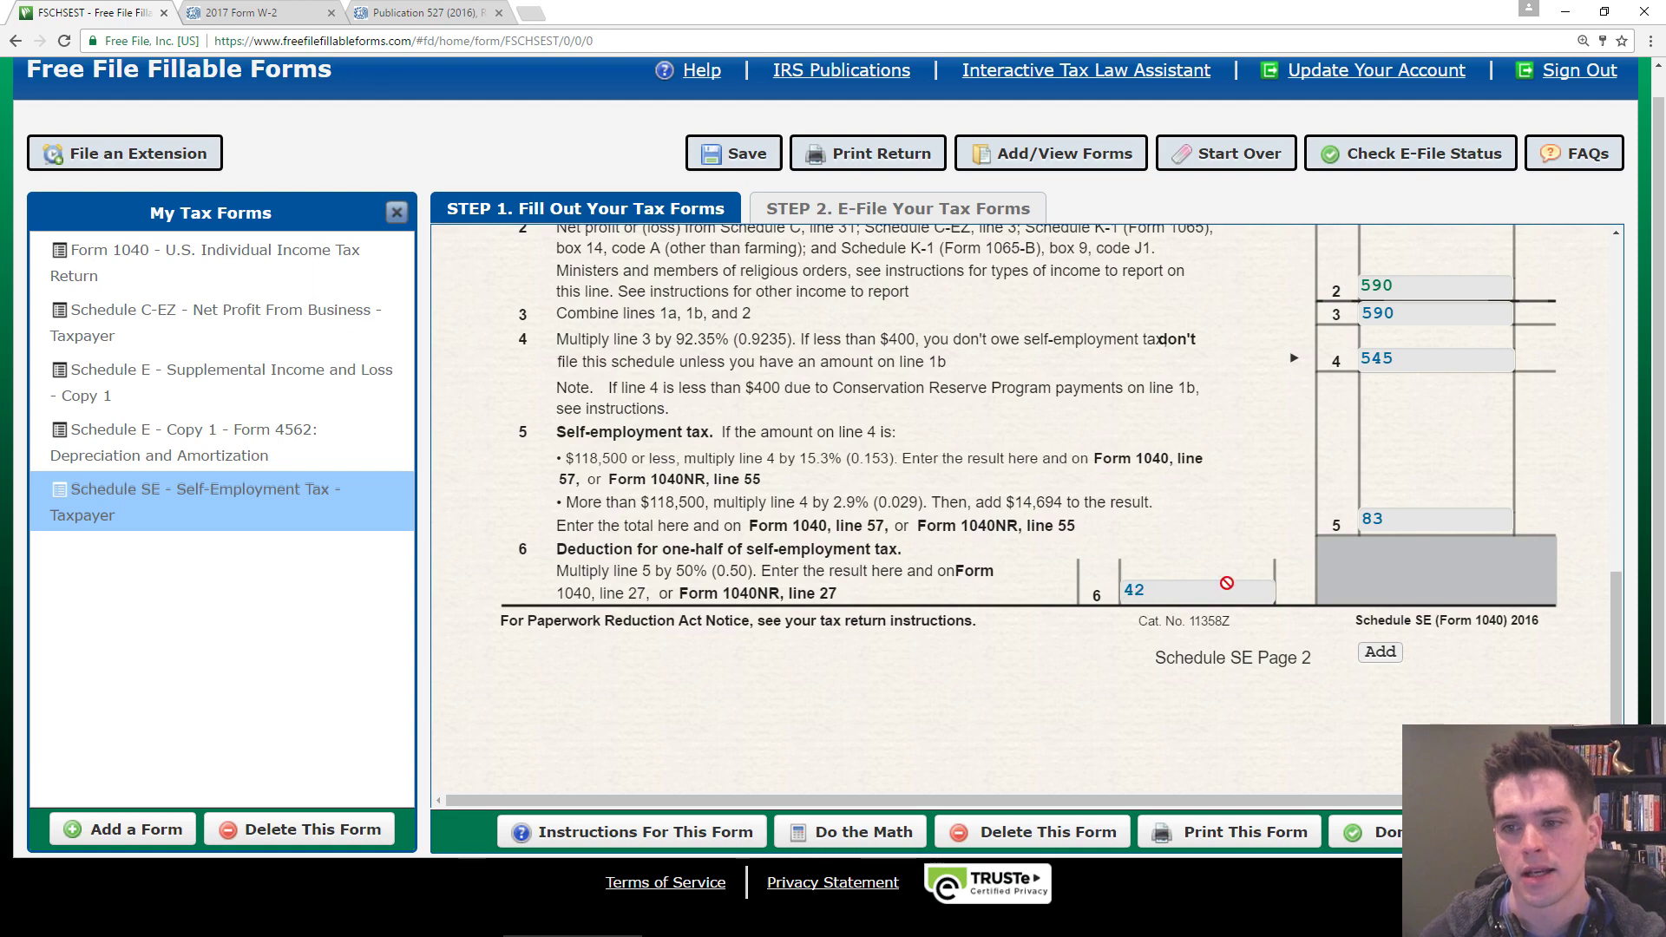
- Open Form 1040 and review the student loan and tuition-and-fees adjustment lines
{"action": "left_click", "coordinate": [187, 273]}
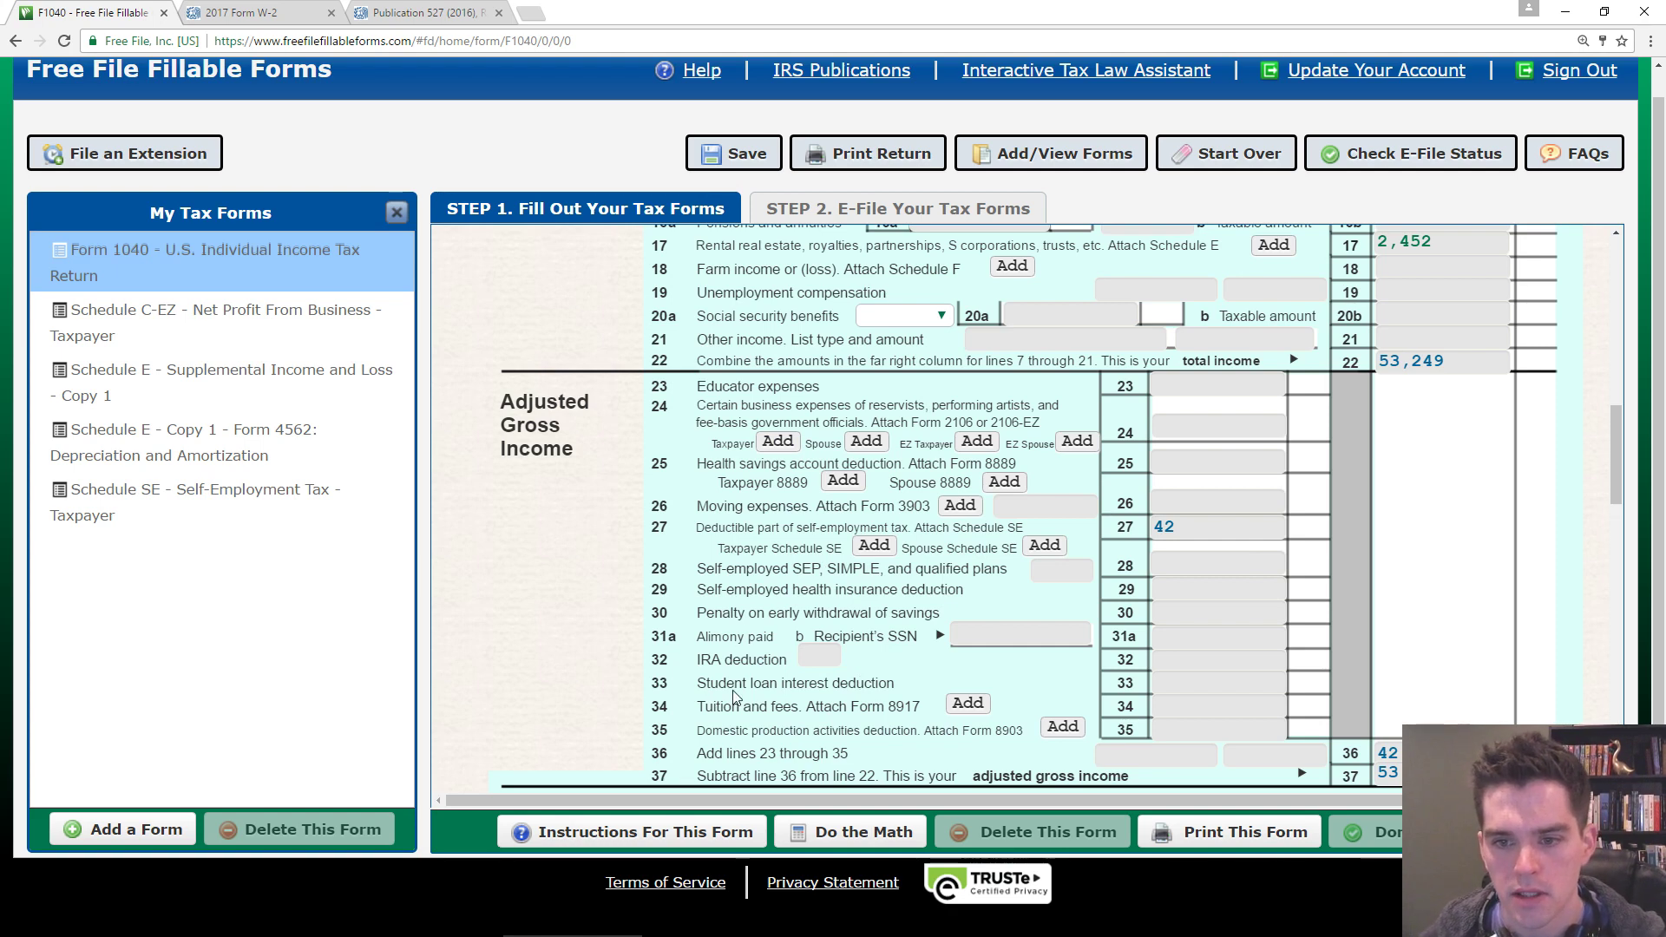
{"action": "left_click_drag", "start_coordinate": [699, 683], "coordinate": [897, 701]}
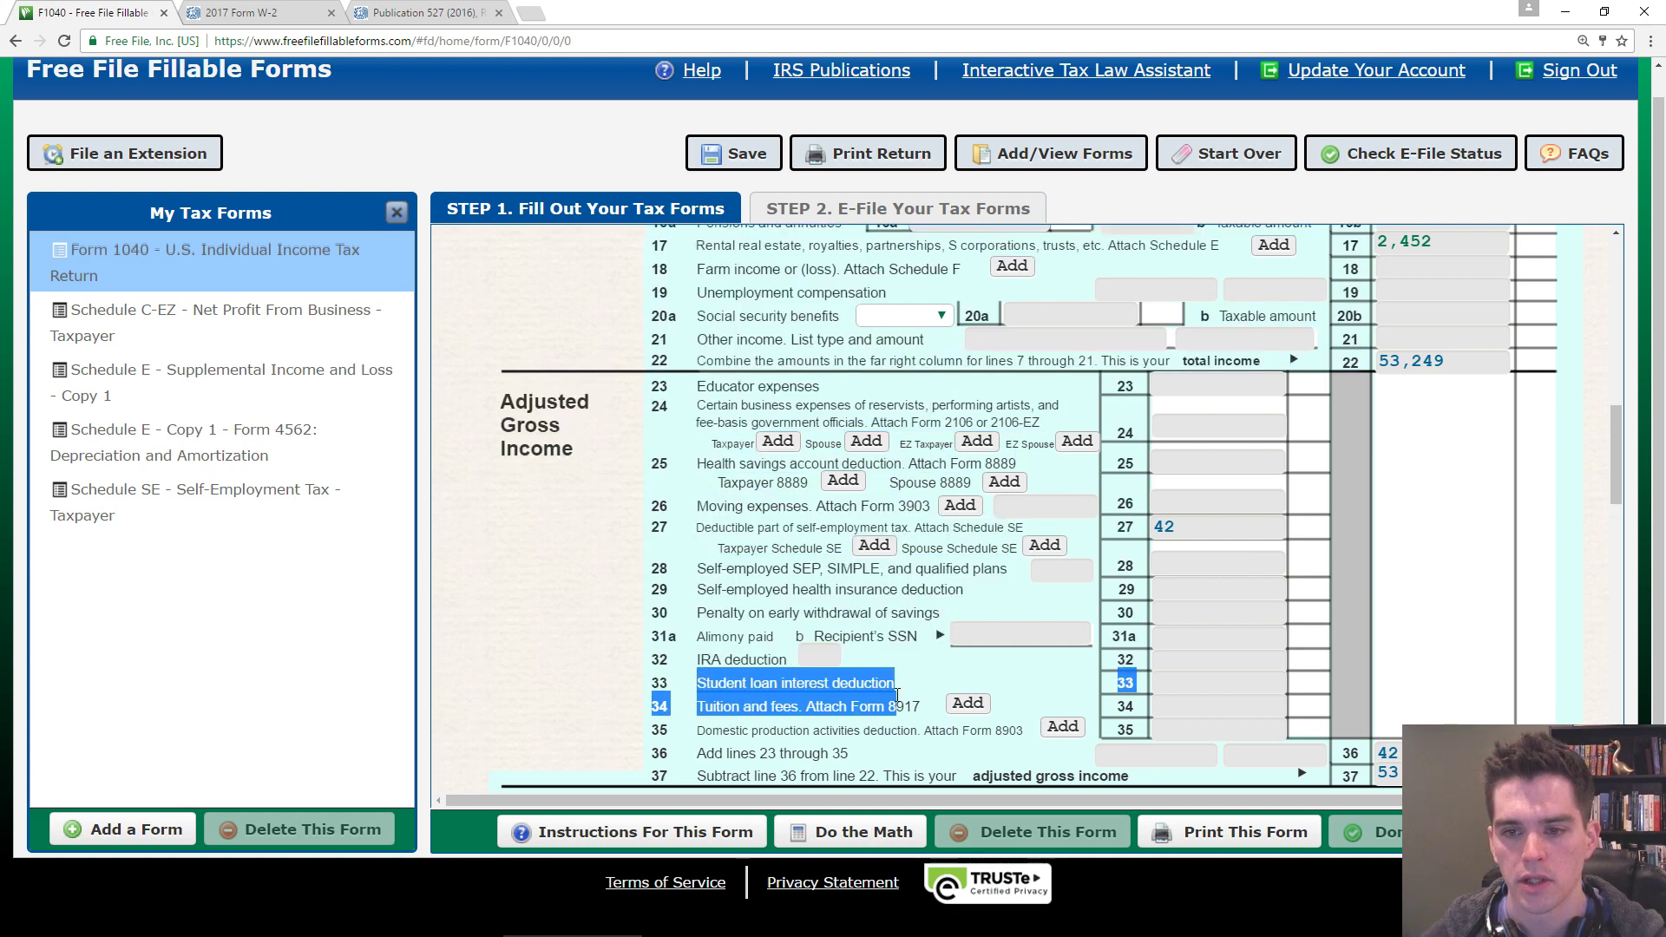
{"action": "left_click", "coordinate": [734, 721]}
{"action": "left_click_drag", "start_coordinate": [703, 705], "coordinate": [820, 705]}
{"action": "left_click", "coordinate": [837, 720]}
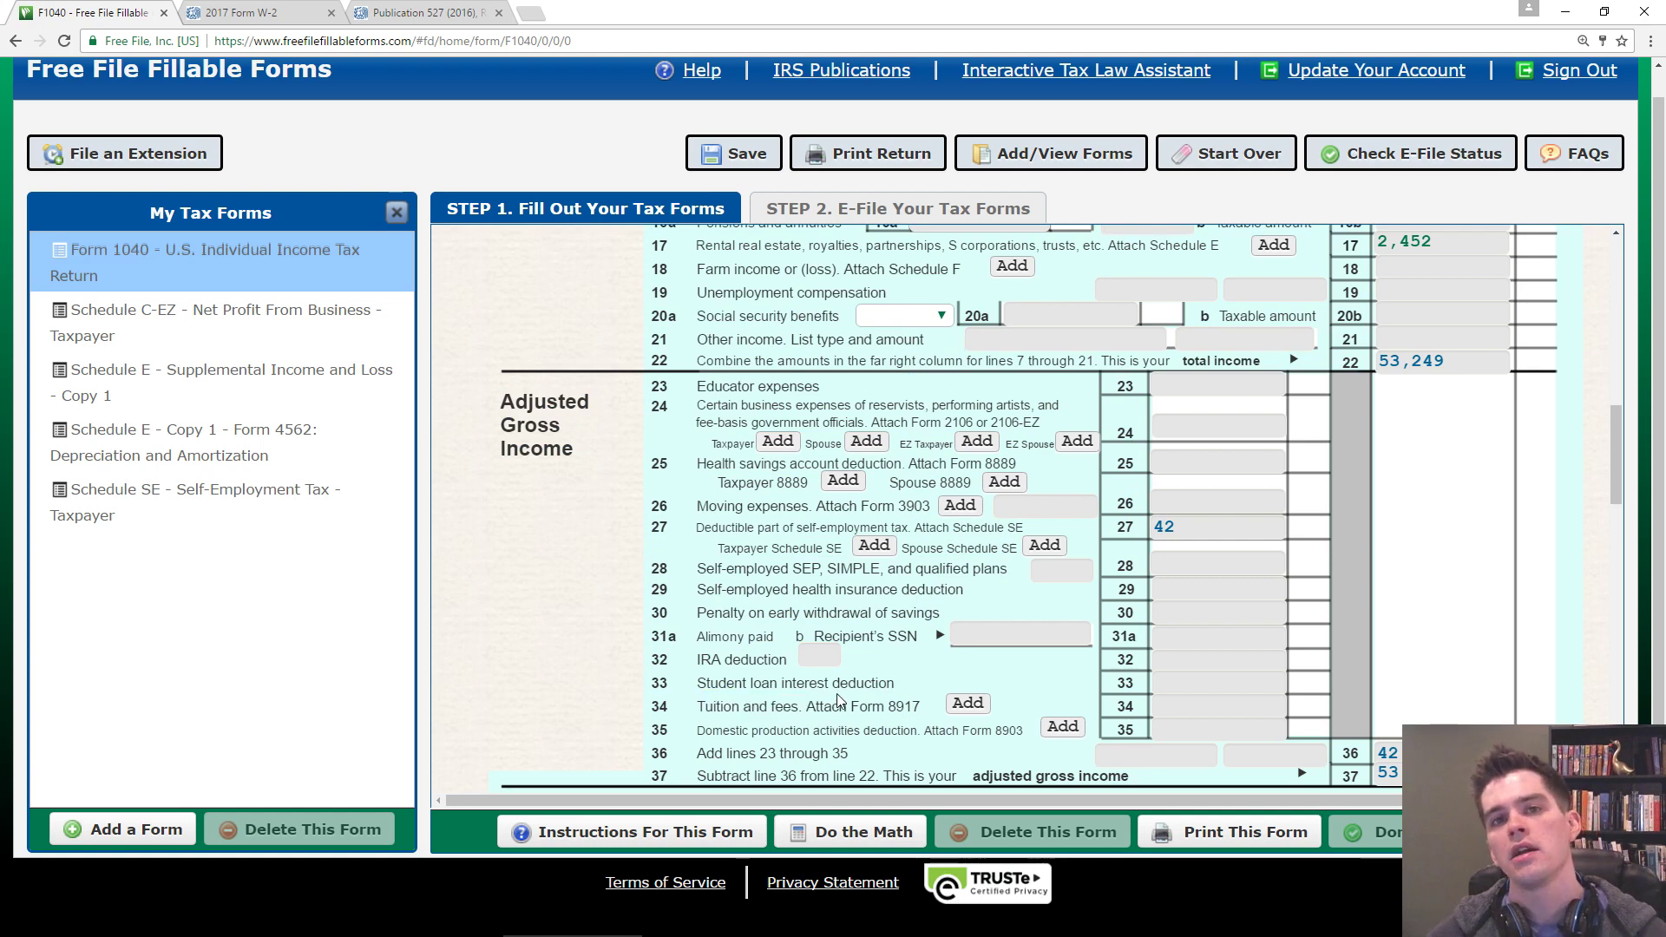
{"action": "scroll", "coordinate": [747, 689], "scroll_direction": "down", "scroll_amount": 1}
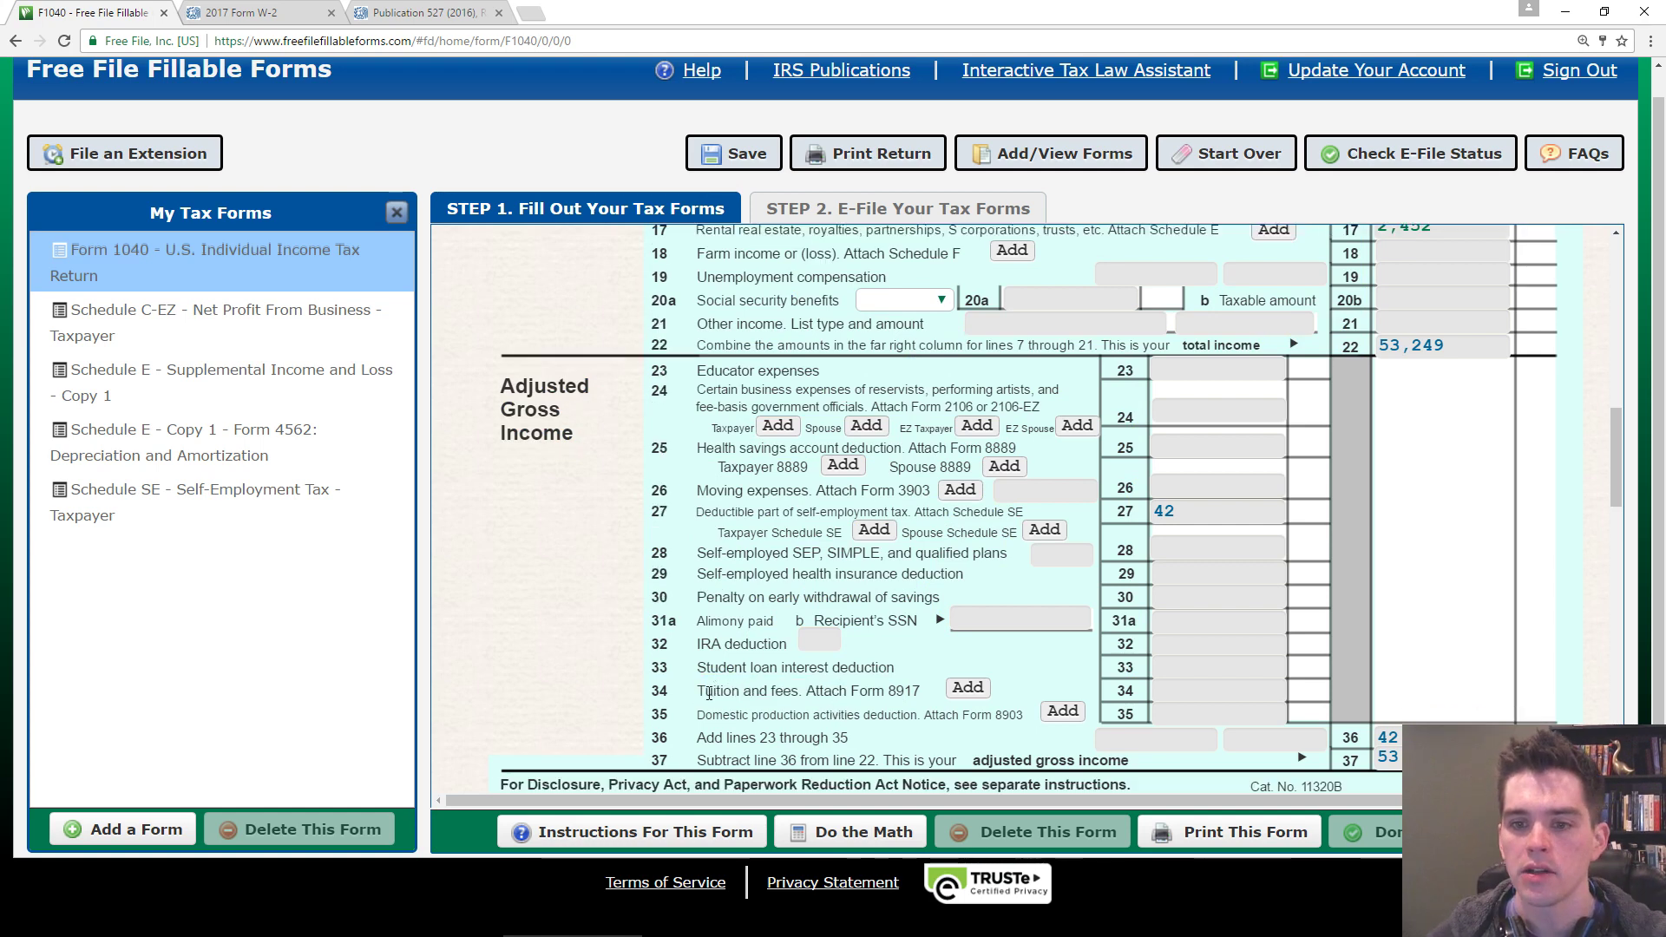
{"action": "left_click_drag", "start_coordinate": [701, 690], "coordinate": [808, 692]}
{"action": "left_click", "coordinate": [808, 694]}
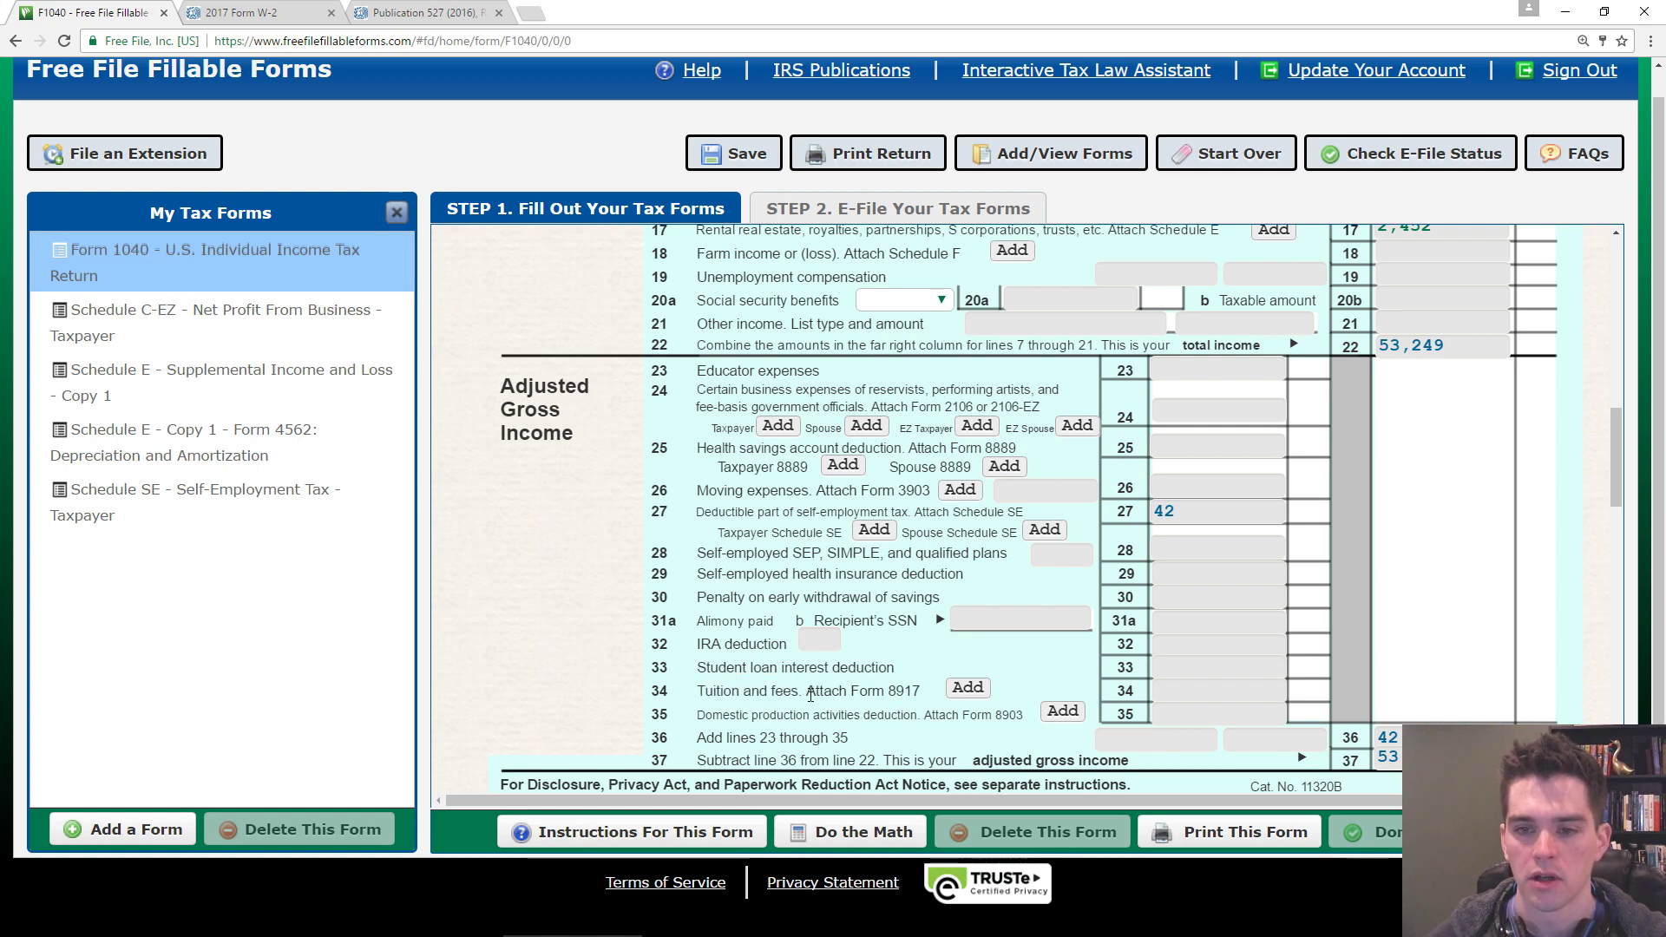
{"action": "left_click_drag", "start_coordinate": [797, 691], "coordinate": [724, 684]}
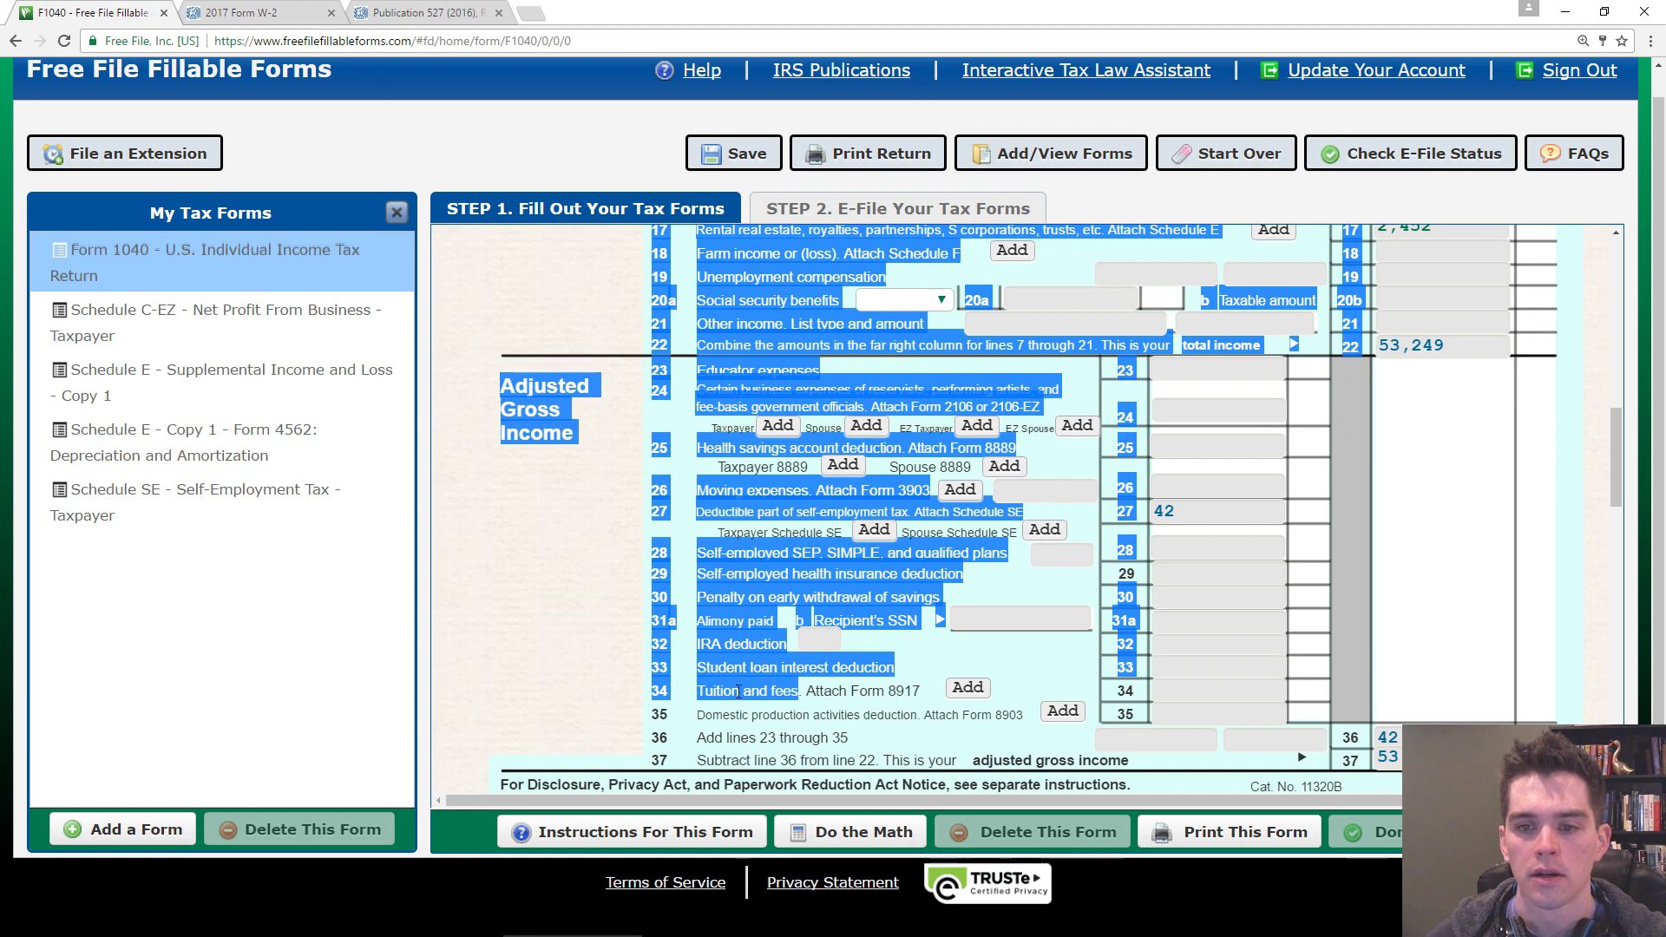
- Review the education credits wording on Form 1040 line 50
{"action": "scroll", "coordinate": [738, 691], "scroll_direction": "down", "scroll_amount": 2}
{"action": "scroll", "coordinate": [781, 677], "scroll_direction": "down", "scroll_amount": 2}
{"action": "scroll", "coordinate": [830, 663], "scroll_direction": "down", "scroll_amount": 4}
{"action": "scroll", "coordinate": [814, 644], "scroll_direction": "down", "scroll_amount": 2}
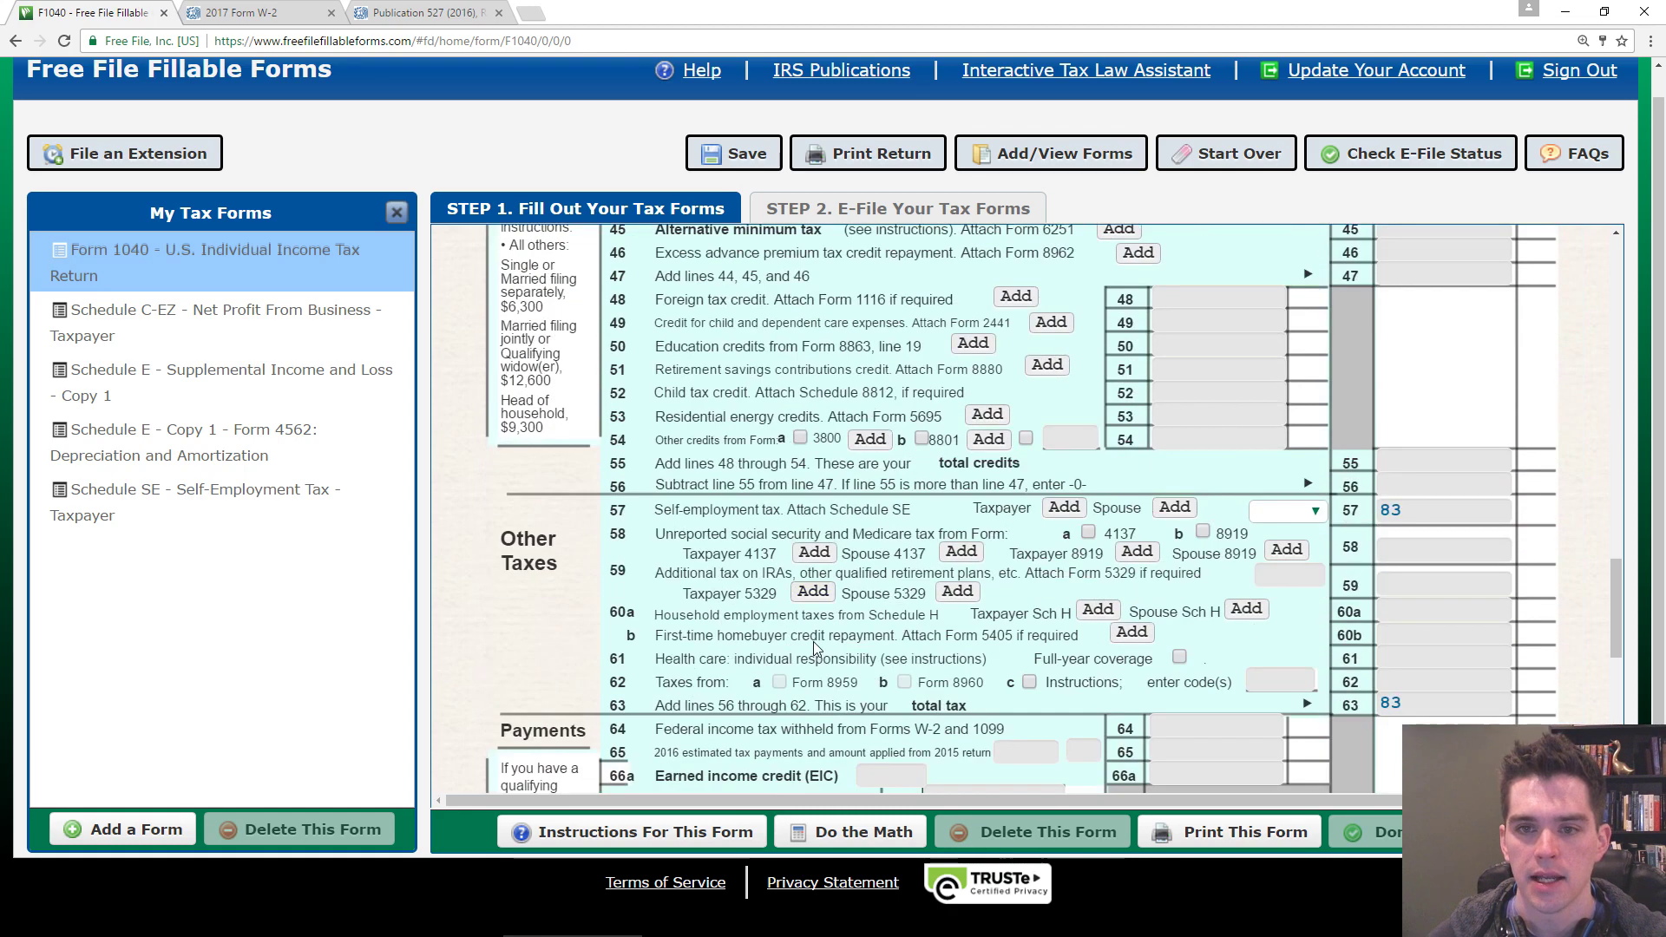
{"action": "scroll", "coordinate": [814, 642], "scroll_direction": "up", "scroll_amount": 3}
{"action": "left_click_drag", "start_coordinate": [661, 536], "coordinate": [801, 520]}
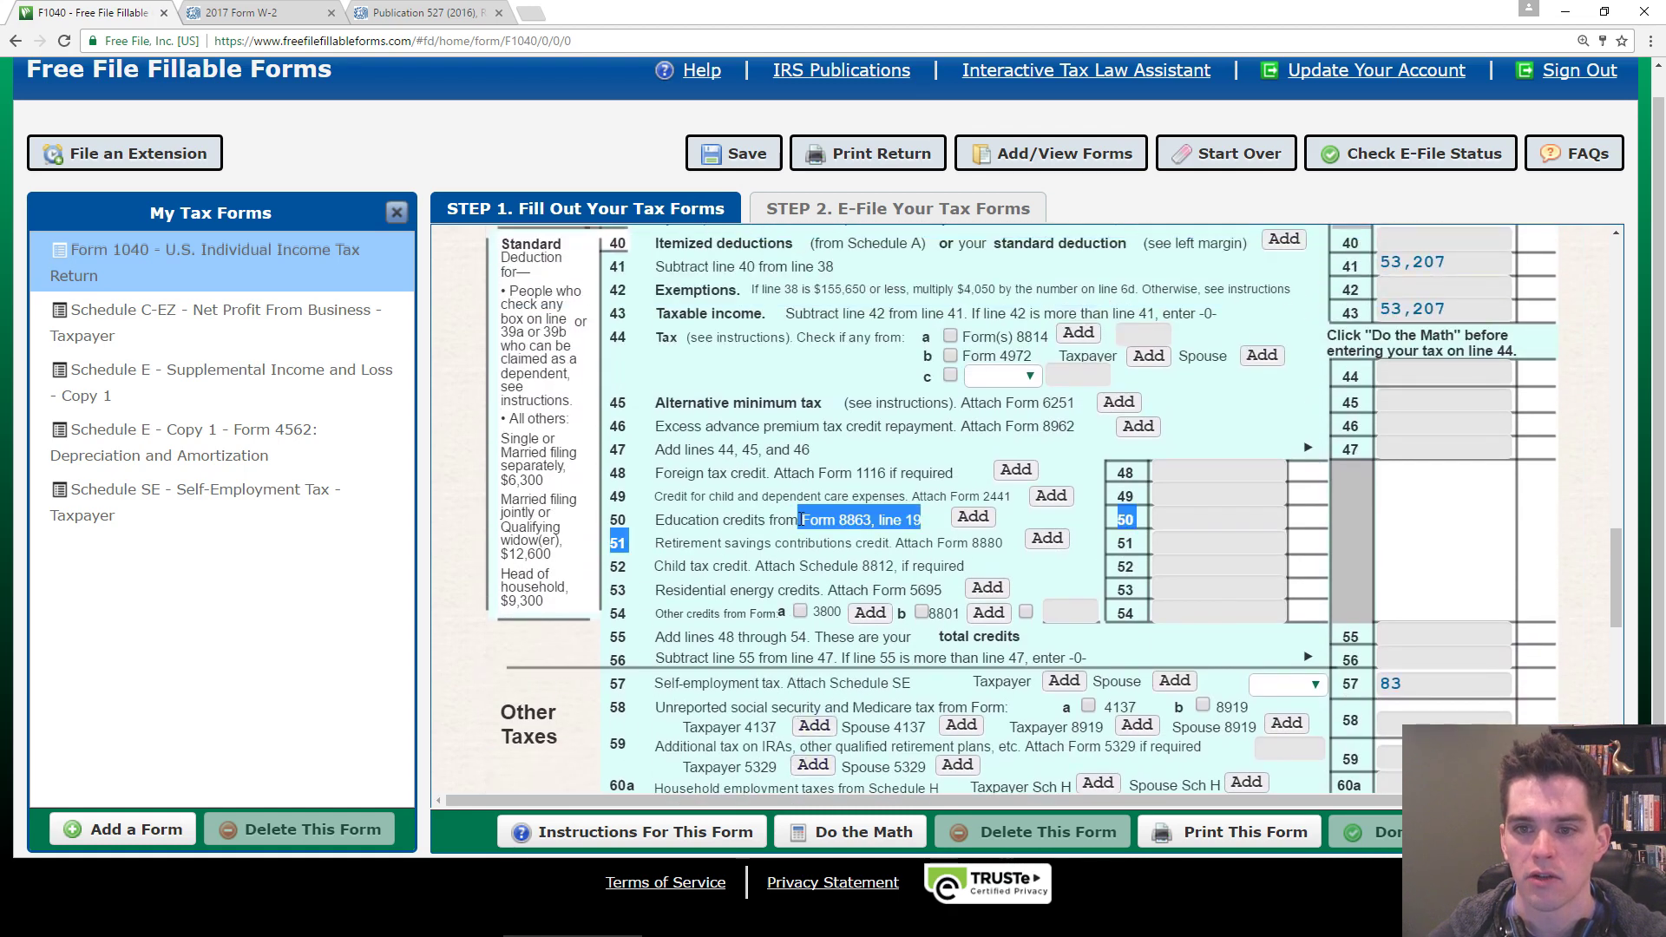
{"action": "left_click", "coordinate": [876, 533]}
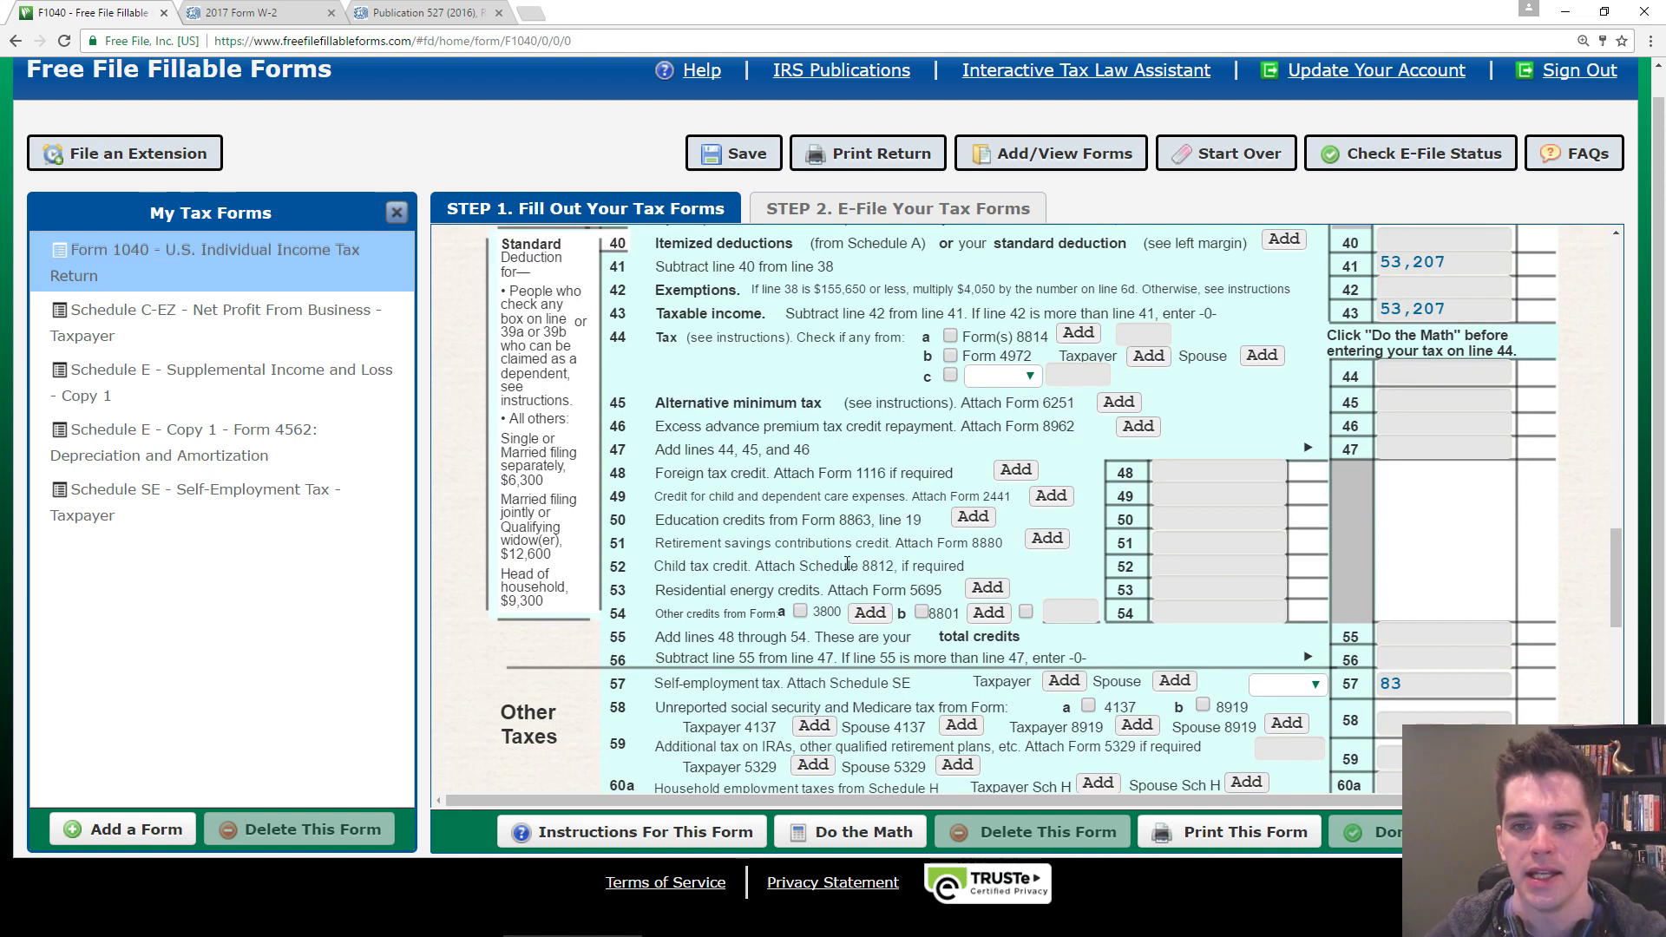
{"action": "left_click_drag", "start_coordinate": [675, 525], "coordinate": [877, 524]}
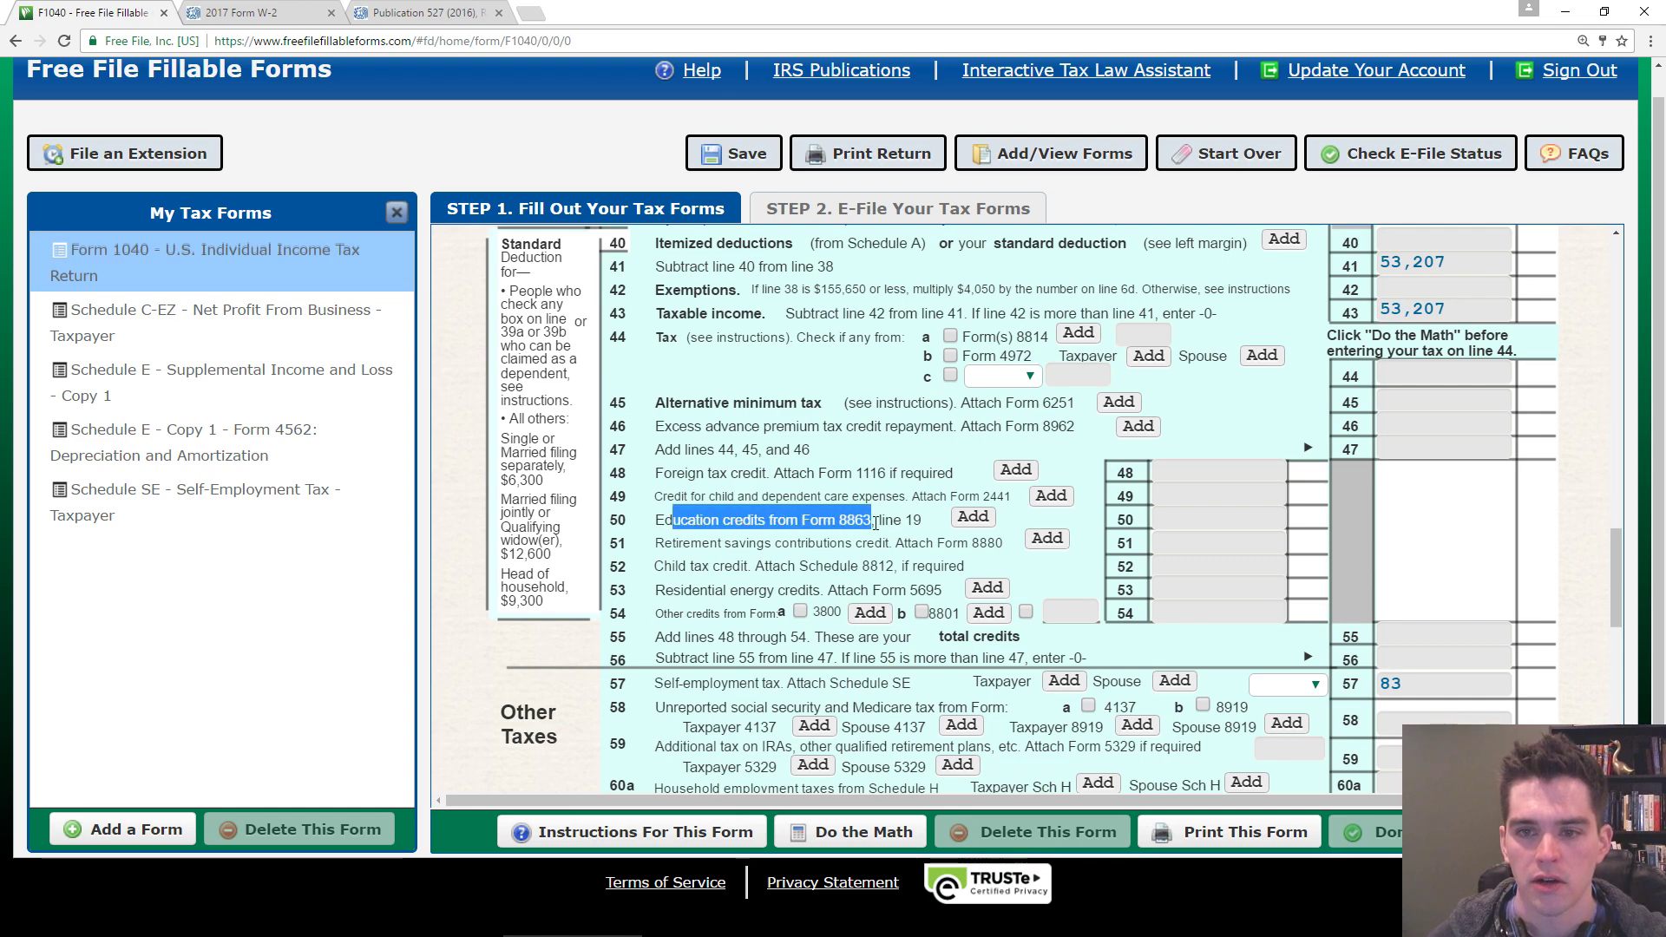
{"action": "scroll", "coordinate": [877, 524], "scroll_direction": "up", "scroll_amount": 6}
{"action": "scroll", "coordinate": [863, 542], "scroll_direction": "up", "scroll_amount": 2}
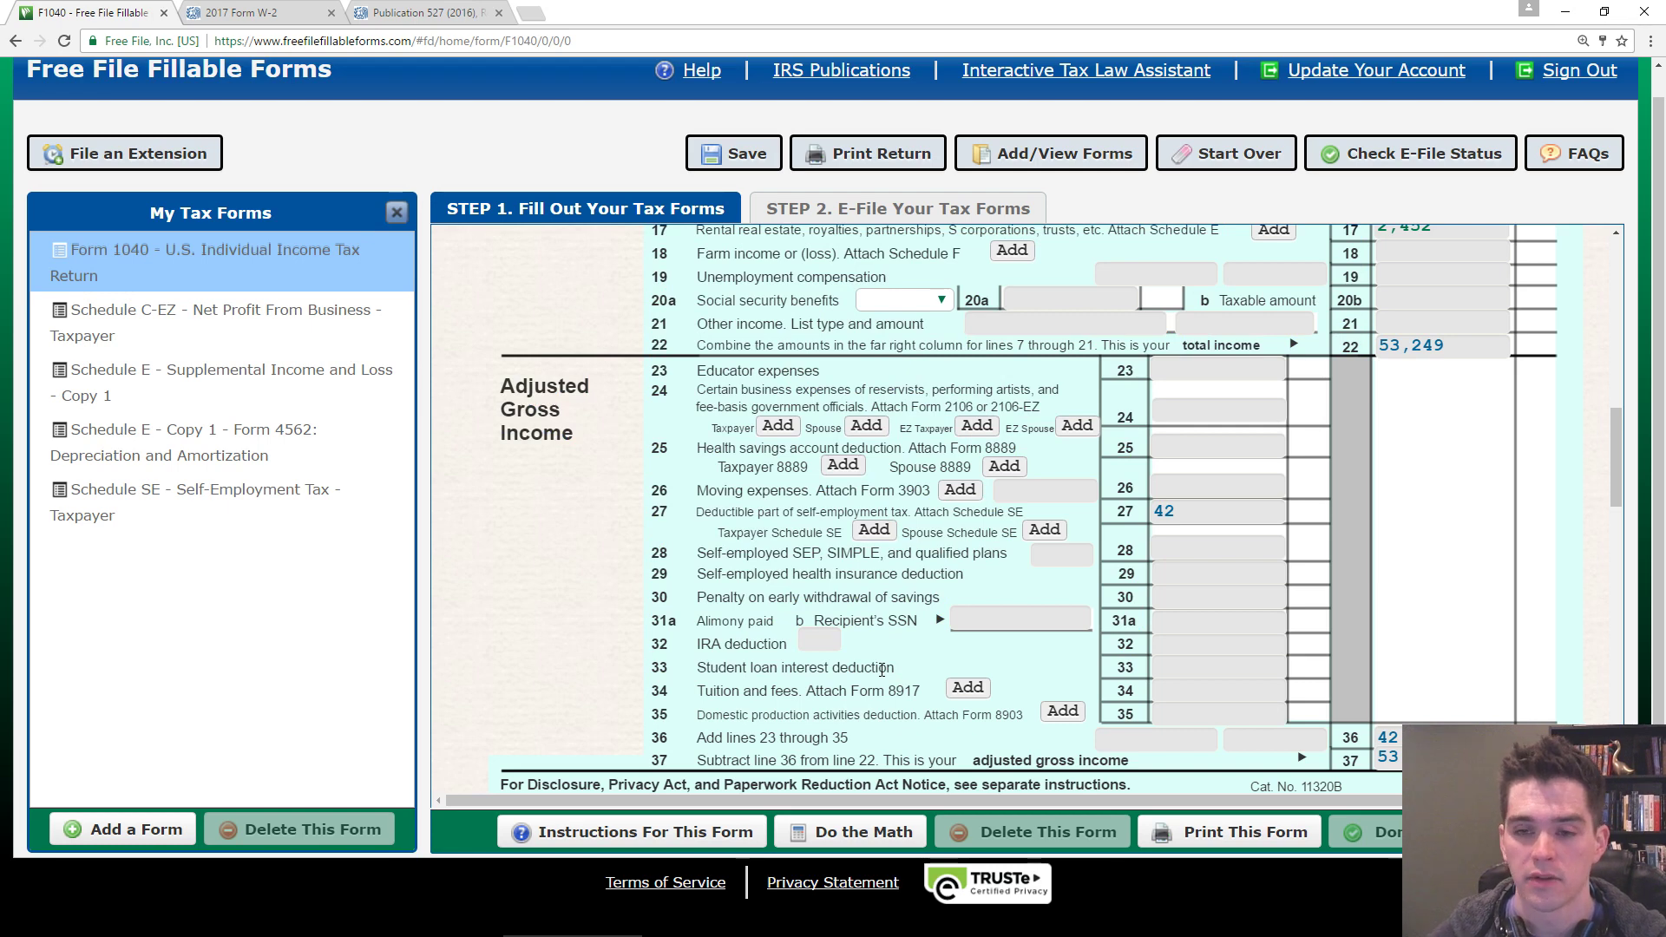
- Enter 300 on line 33, recalculate, and check lines 36–43
{"action": "left_click", "coordinate": [1128, 665]}
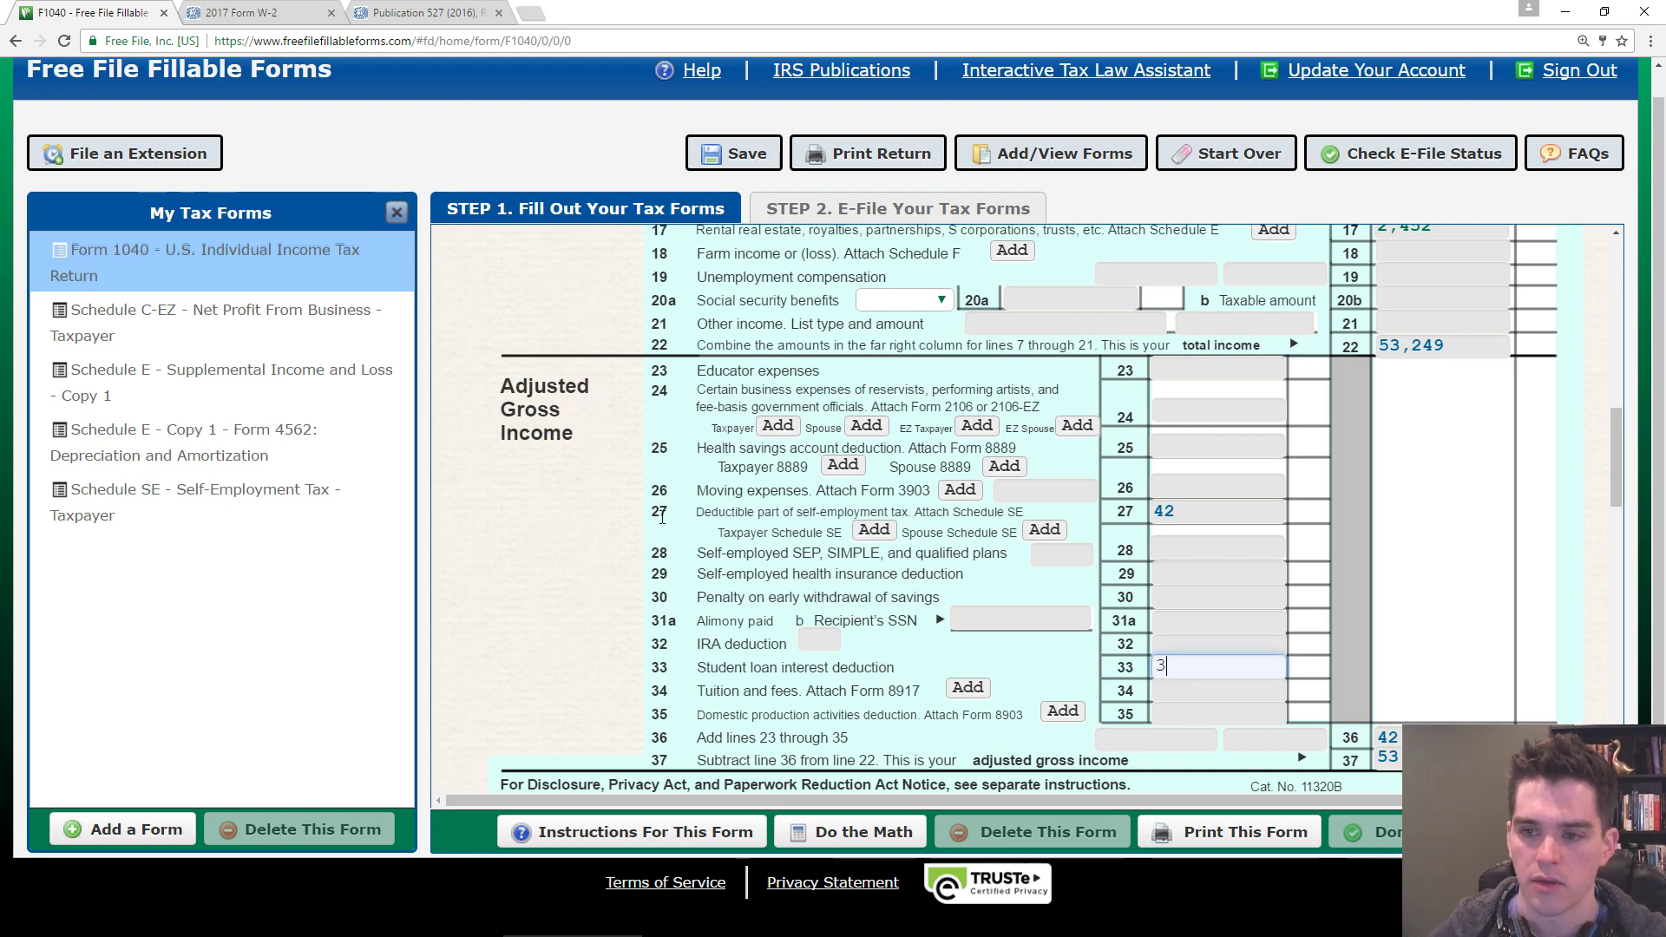
{"action": "type", "text": "300"}
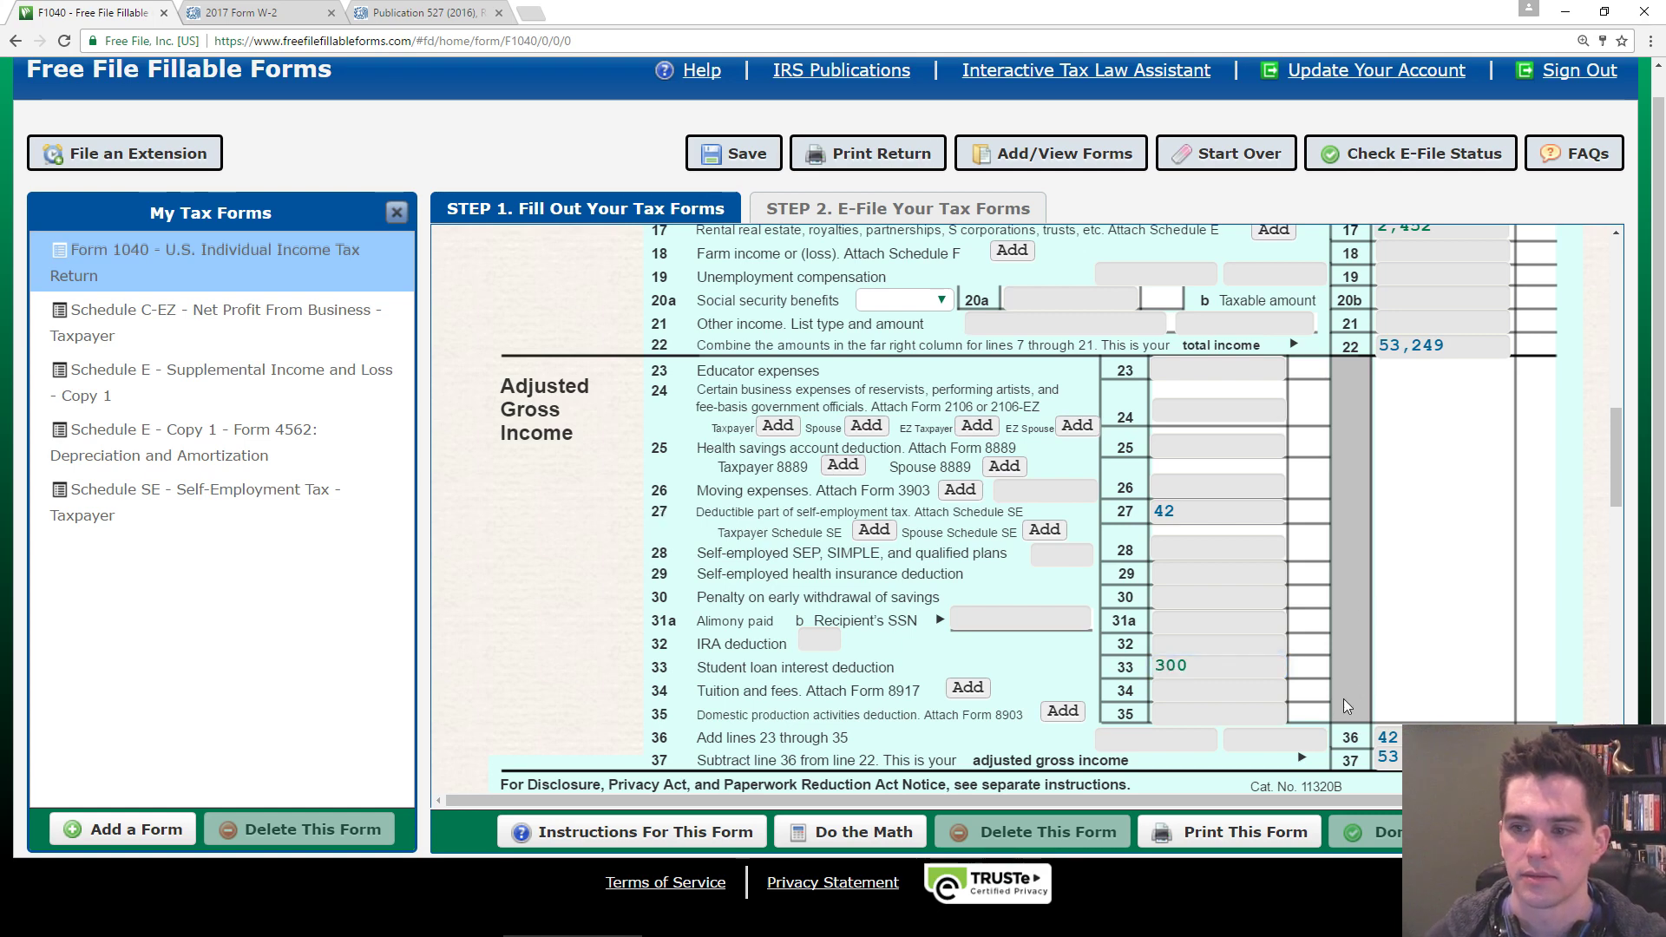
{"action": "scroll", "coordinate": [944, 769], "scroll_direction": "down", "scroll_amount": 2}
{"action": "left_click", "coordinate": [859, 832]}
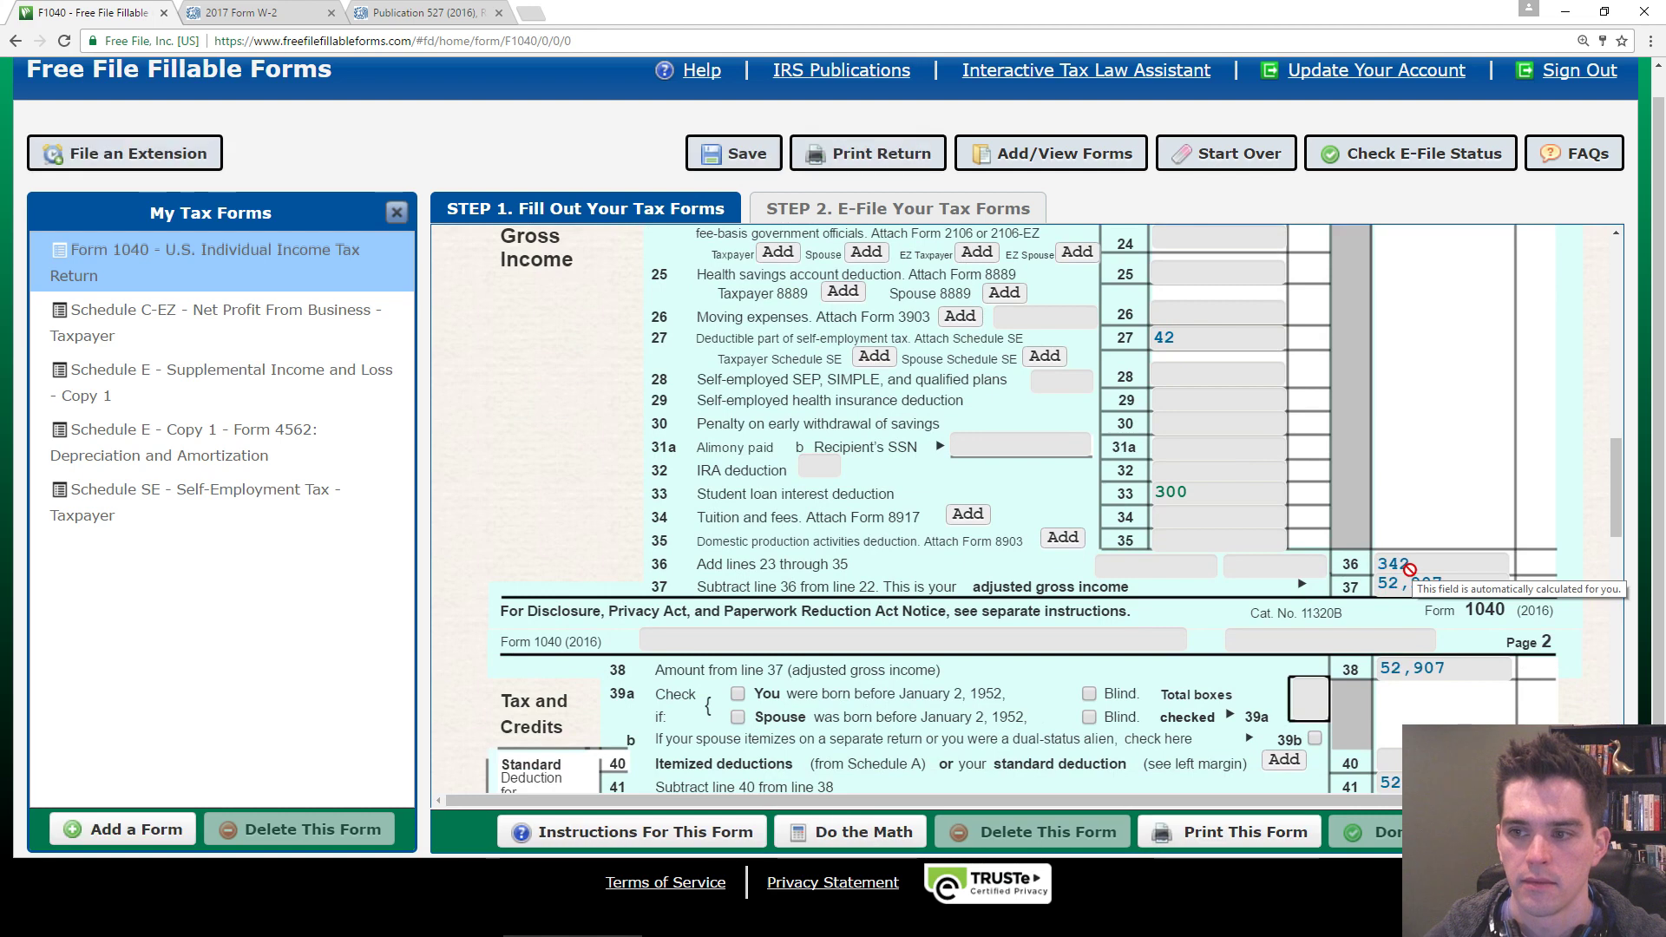
{"action": "scroll", "coordinate": [1415, 582], "scroll_direction": "up", "scroll_amount": 3}
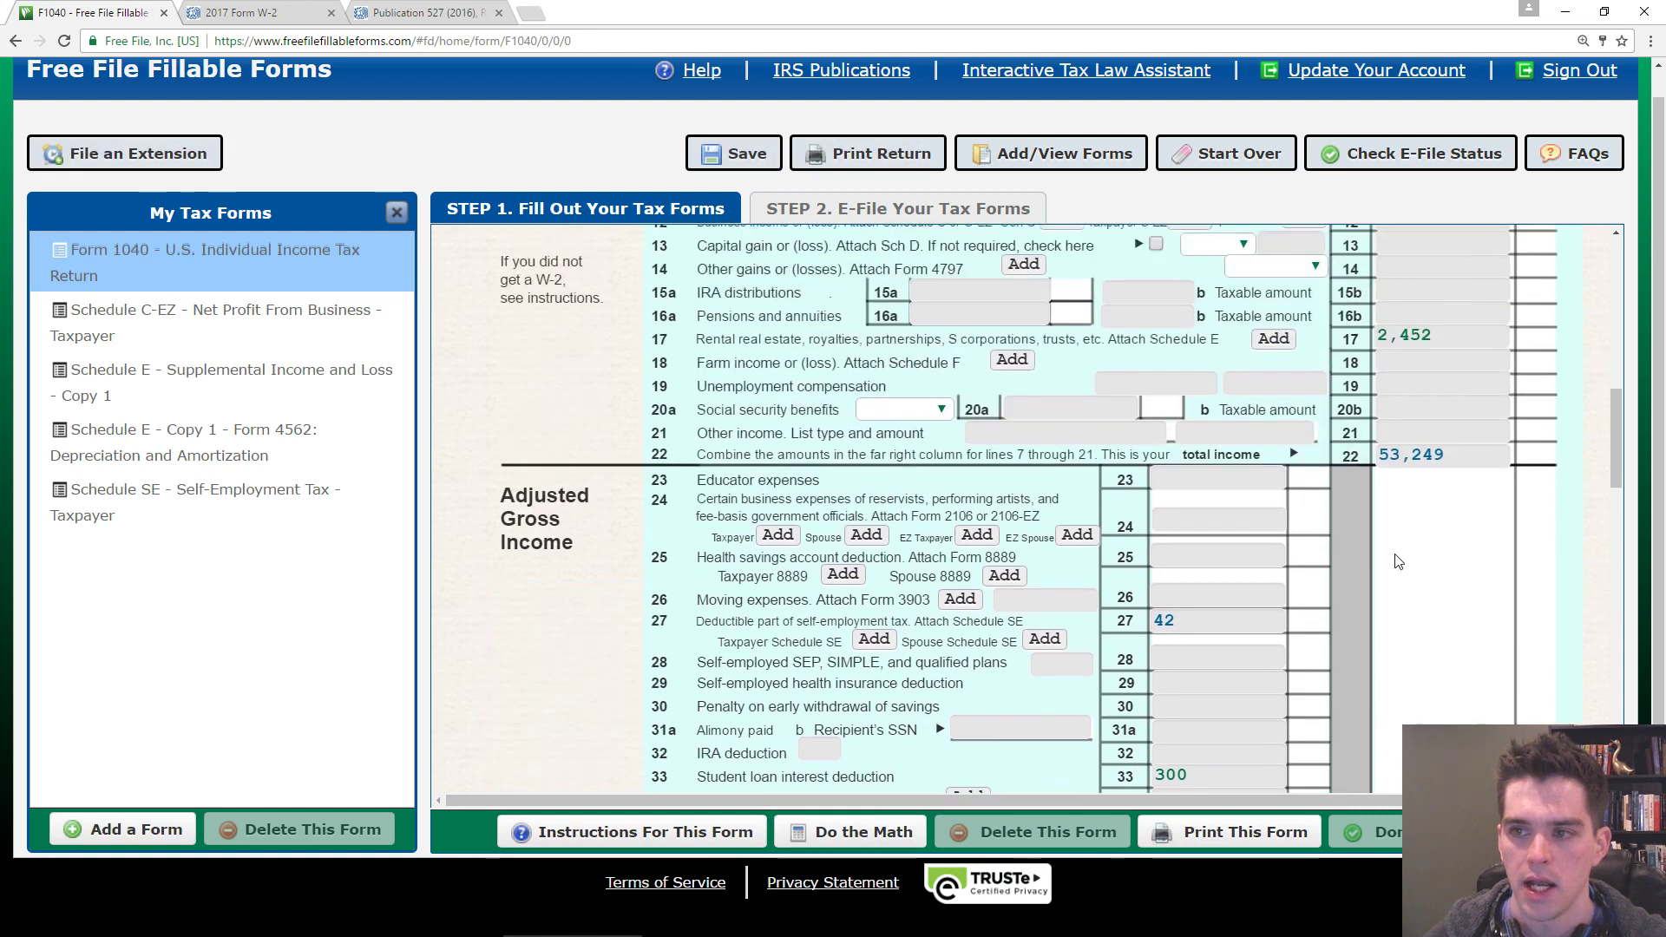
{"action": "scroll", "coordinate": [1410, 538], "scroll_direction": "up", "scroll_amount": 1}
{"action": "scroll", "coordinate": [1415, 529], "scroll_direction": "down", "scroll_amount": 3}
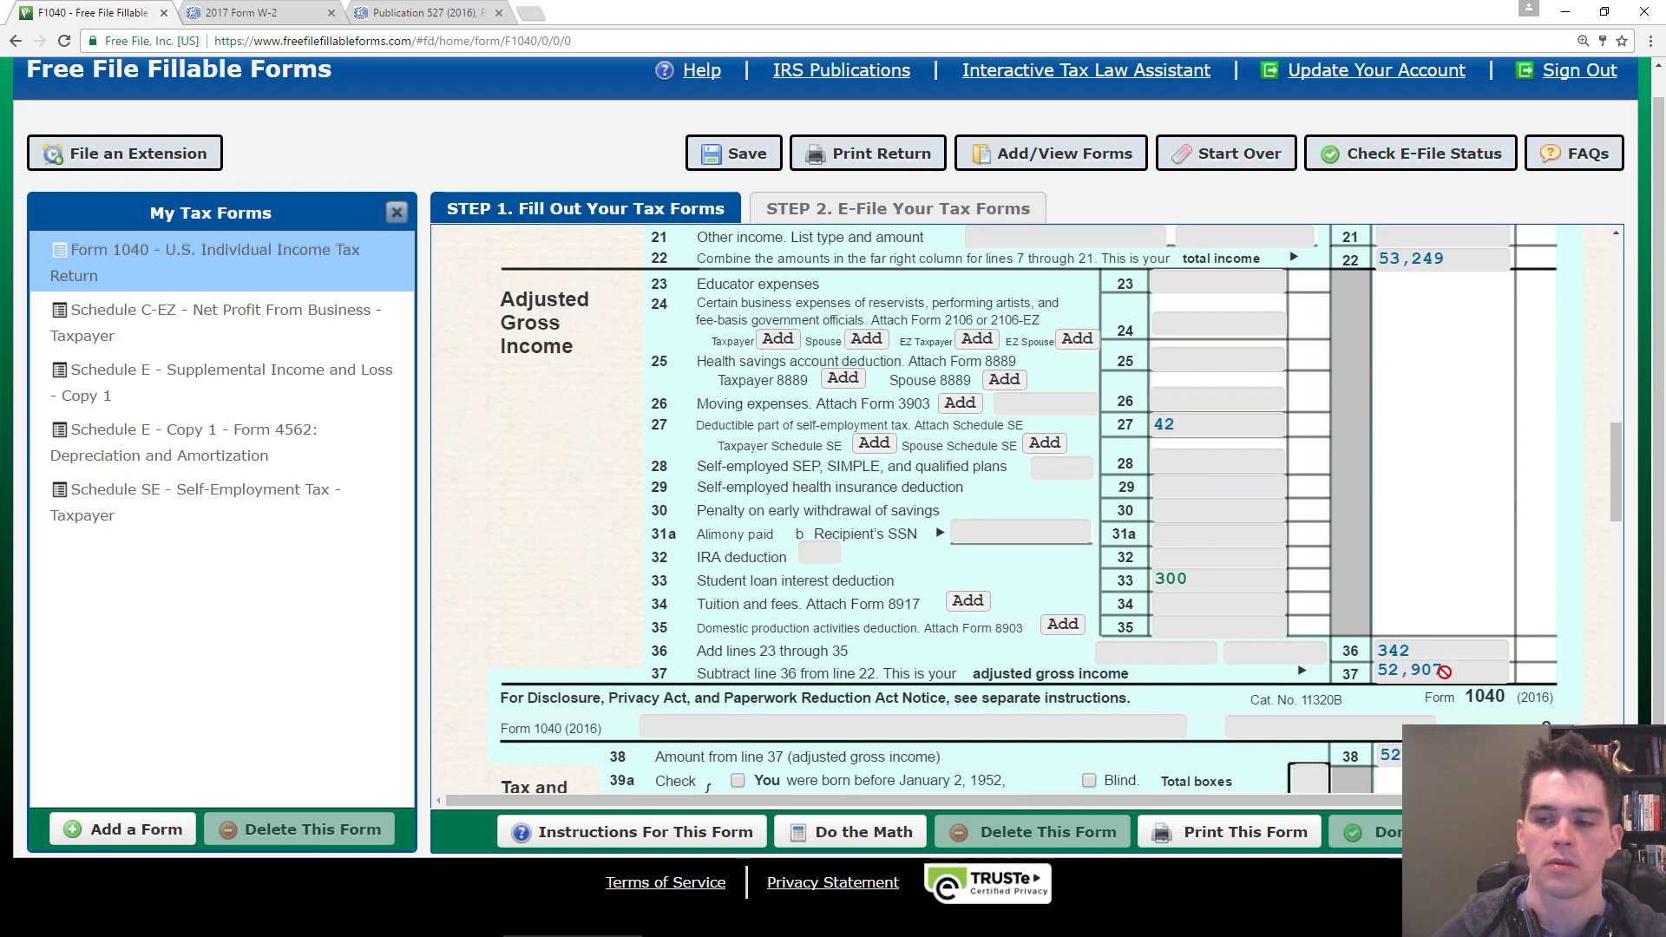
{"action": "scroll", "coordinate": [1435, 668], "scroll_direction": "down", "scroll_amount": 3}
{"action": "scroll", "coordinate": [1302, 591], "scroll_direction": "down", "scroll_amount": 1}
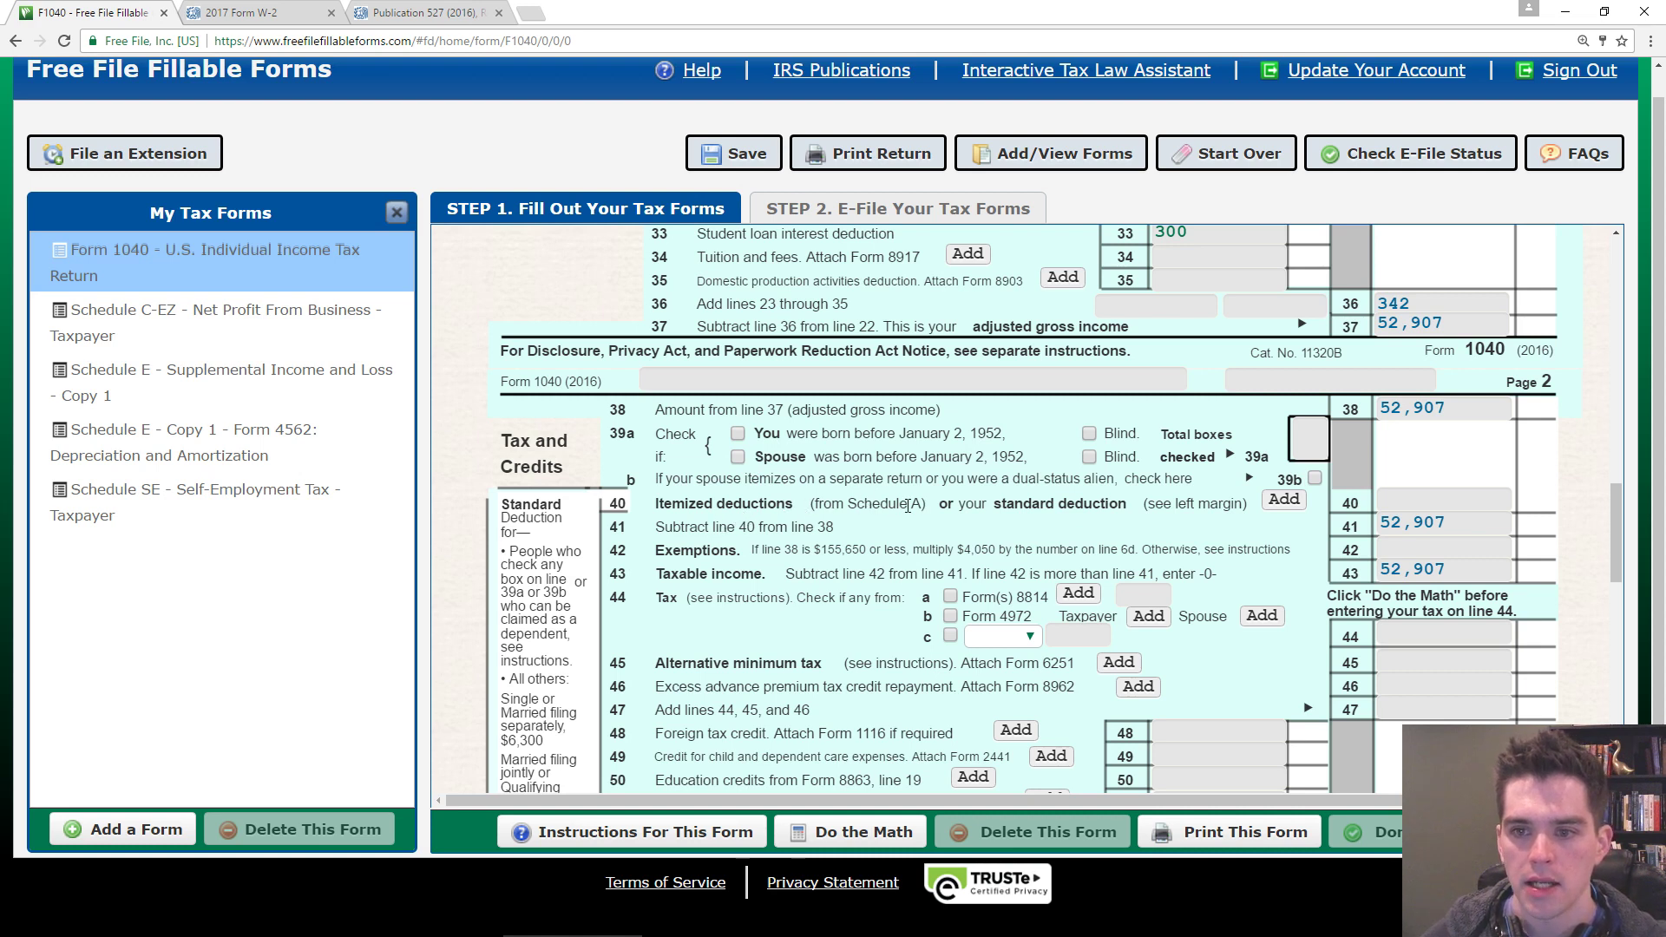
{"action": "scroll", "coordinate": [988, 499], "scroll_direction": "down", "scroll_amount": 1}
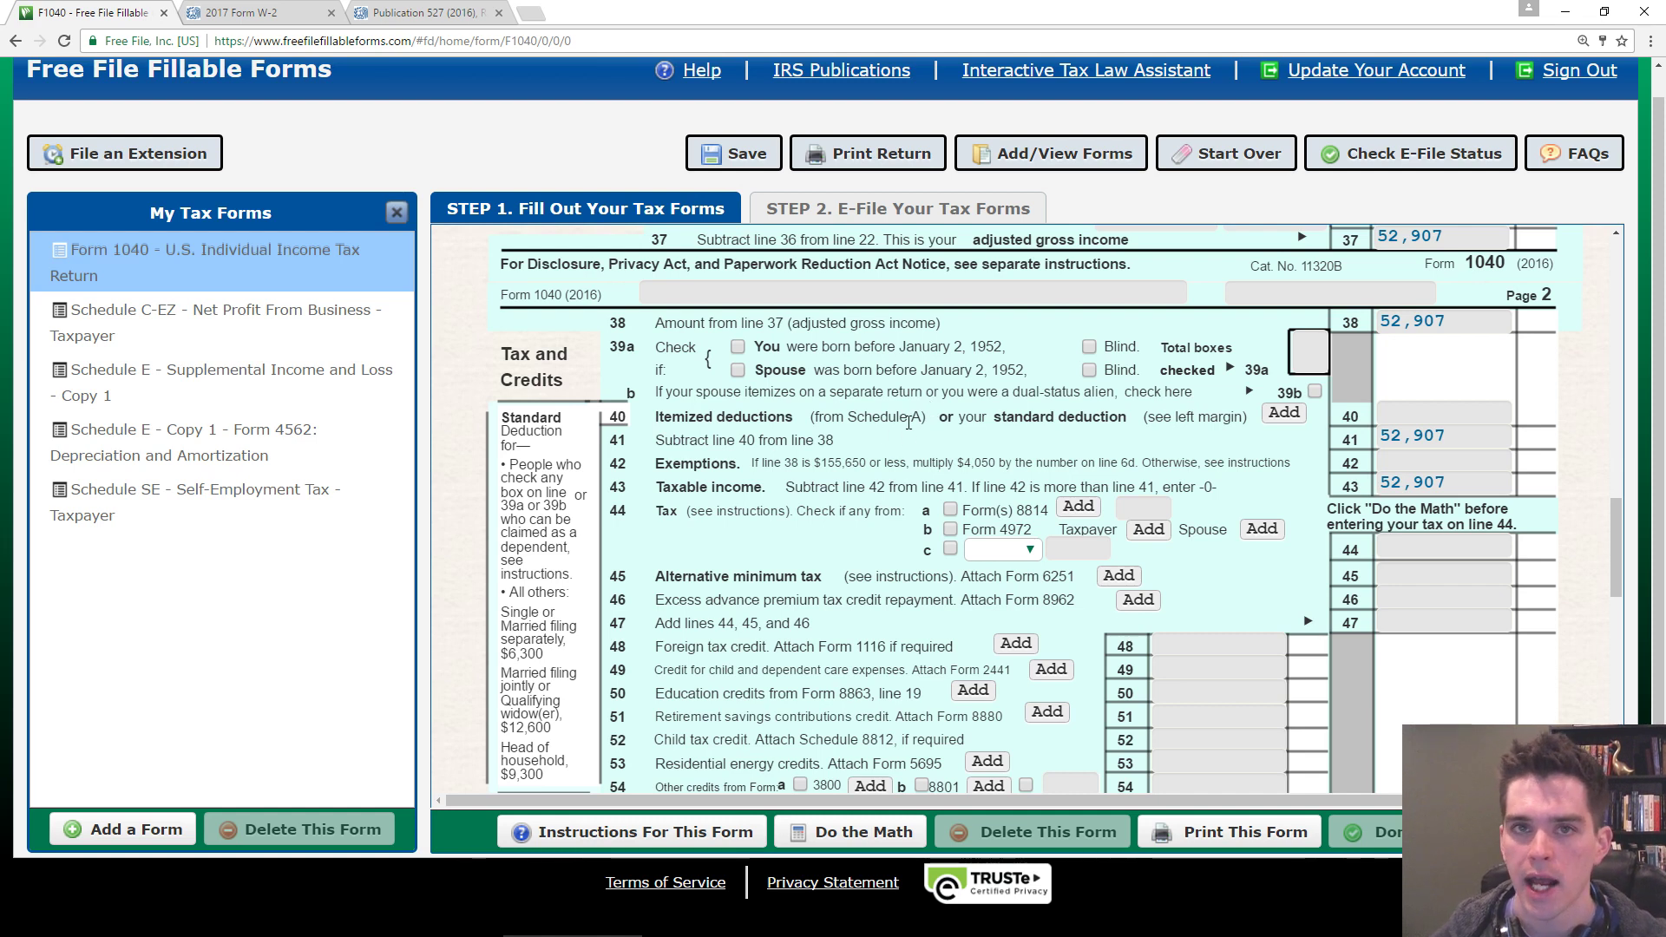
- Attach Schedule A, choose income taxes, and enter 4,000 on line 5
{"action": "left_click", "coordinate": [1284, 412]}
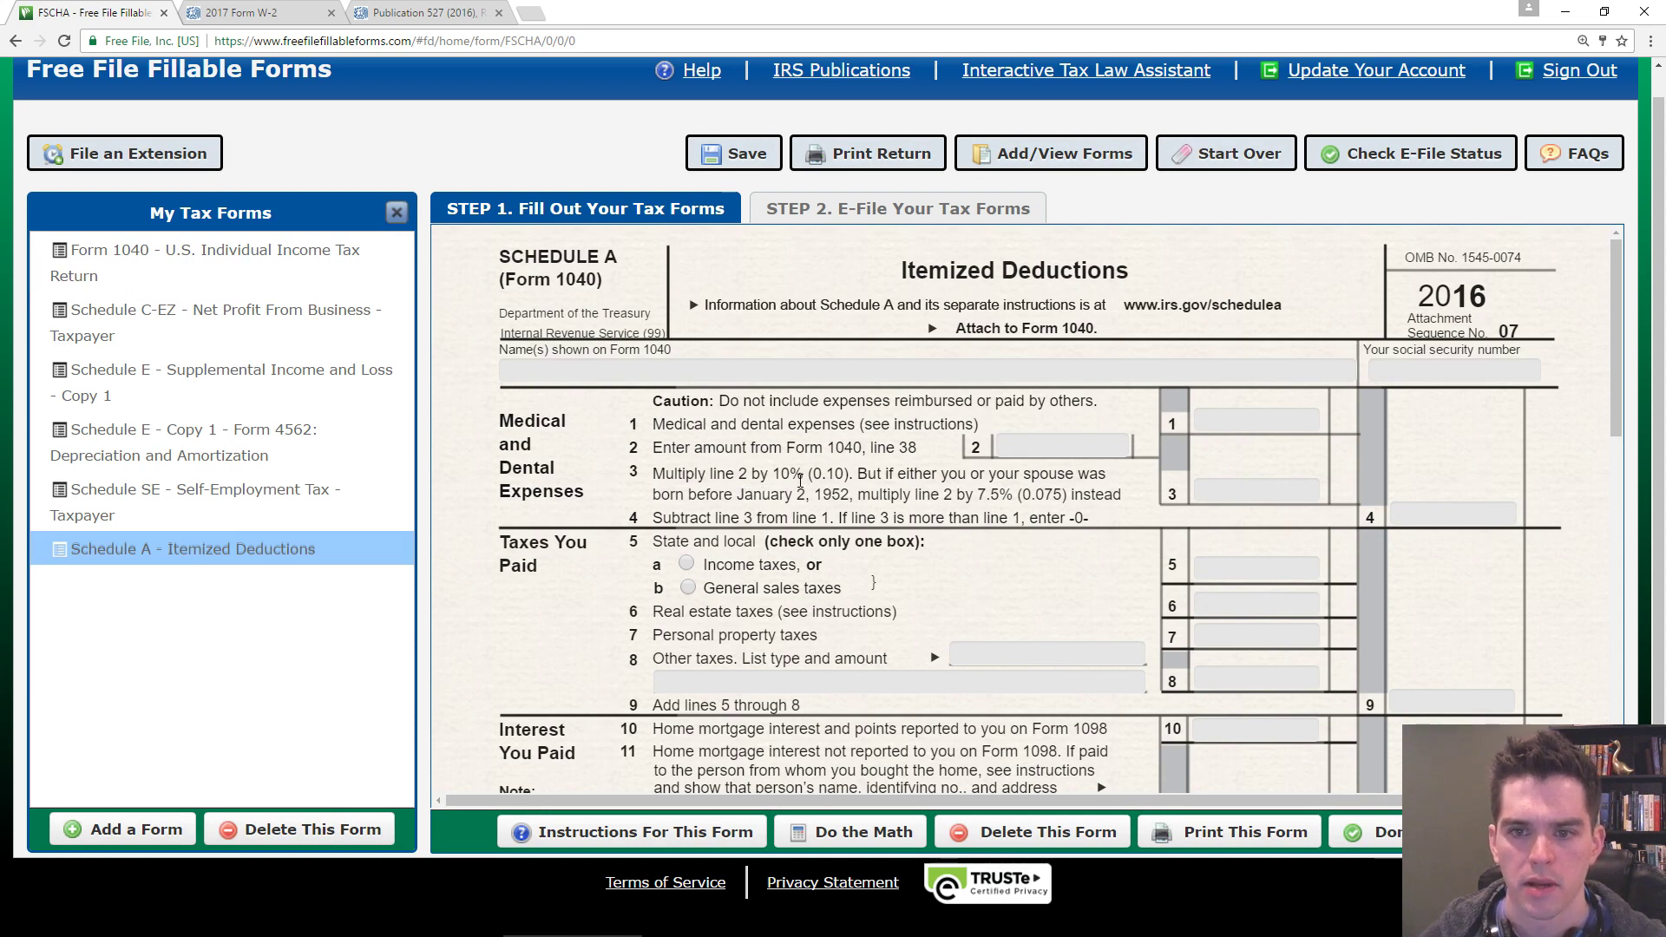
{"action": "scroll", "coordinate": [692, 460], "scroll_direction": "down", "scroll_amount": 2}
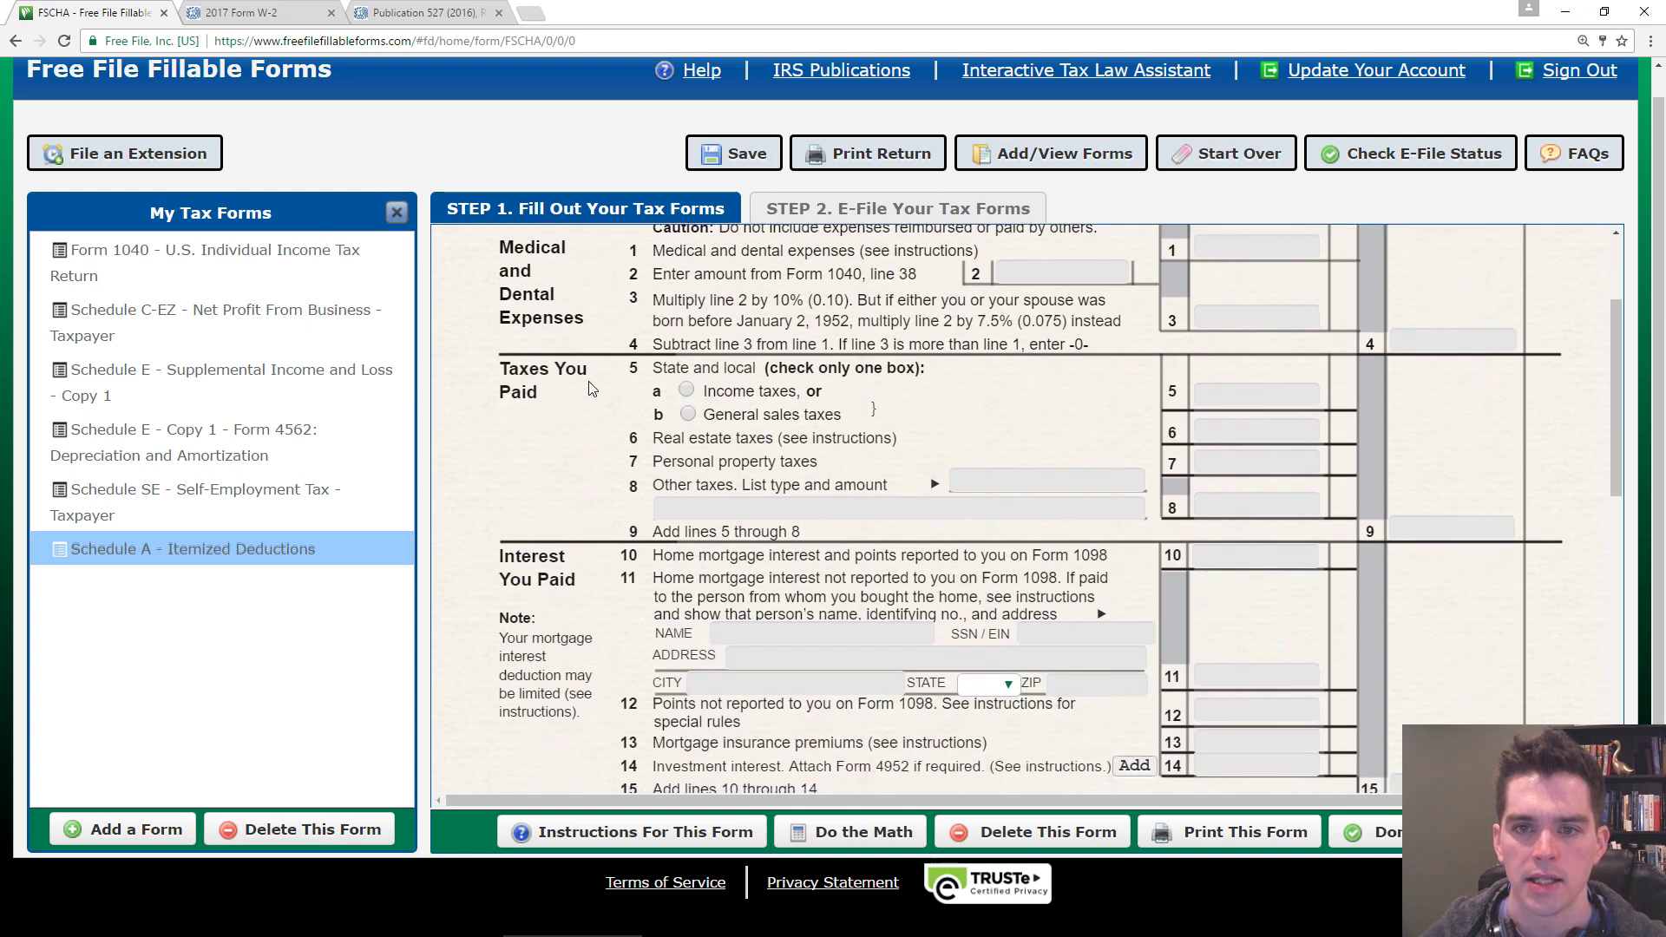
{"action": "left_click", "coordinate": [685, 390]}
{"action": "left_click", "coordinate": [1256, 394]}
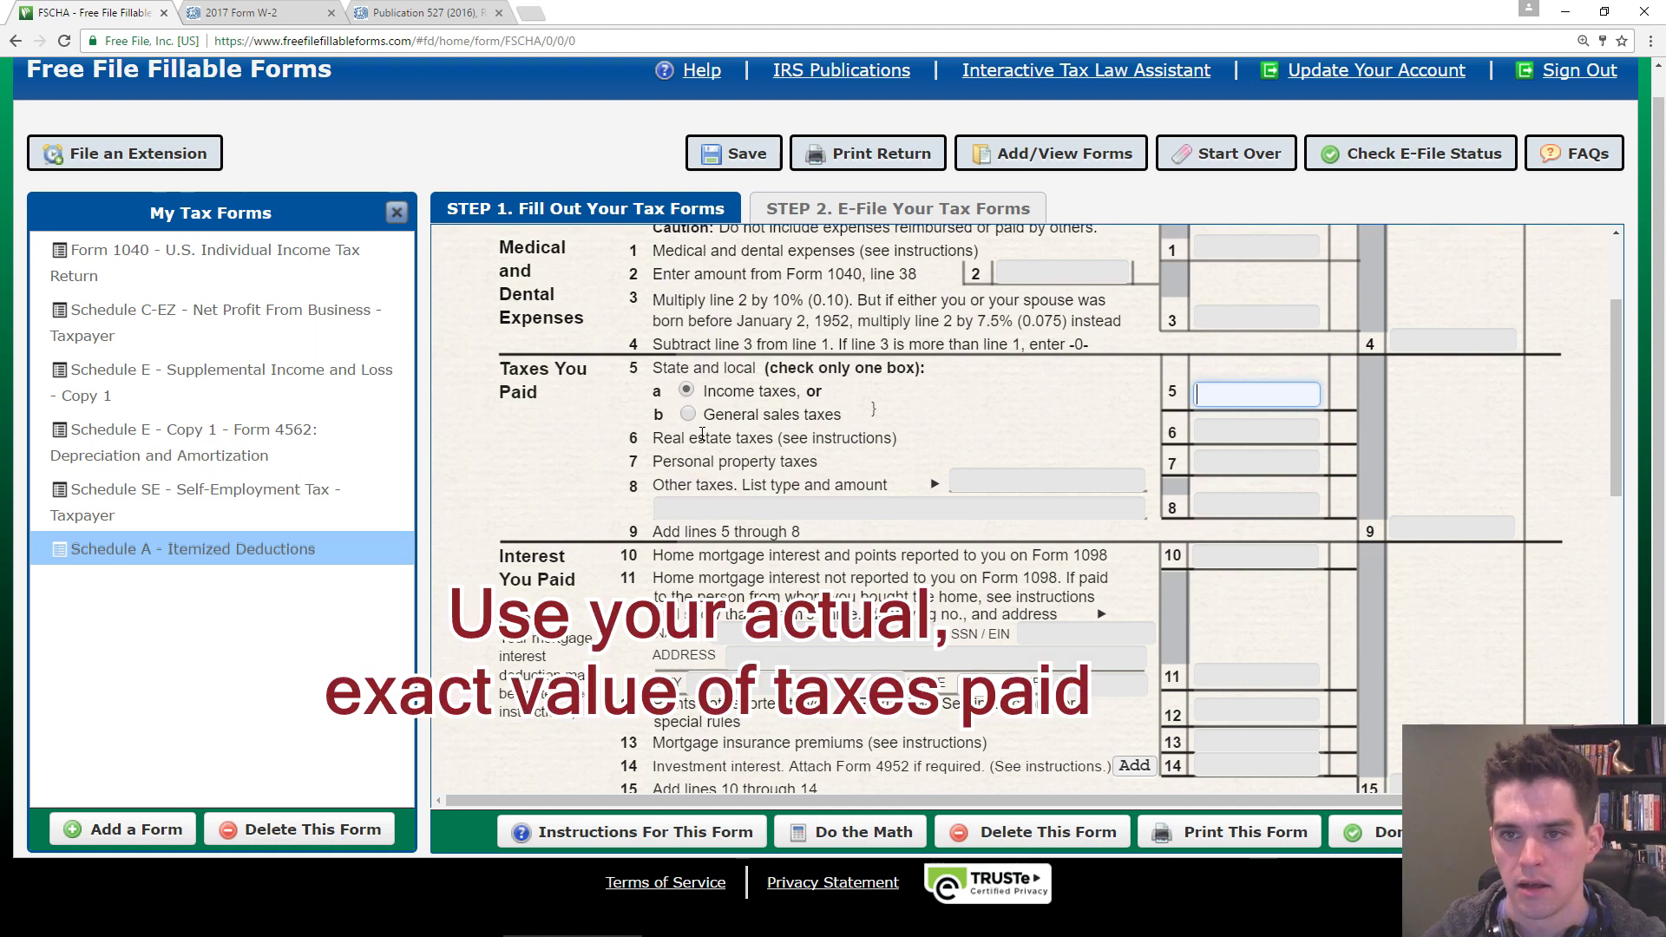
{"action": "type", "text": "4000"}
{"action": "left_click", "coordinate": [659, 431]}
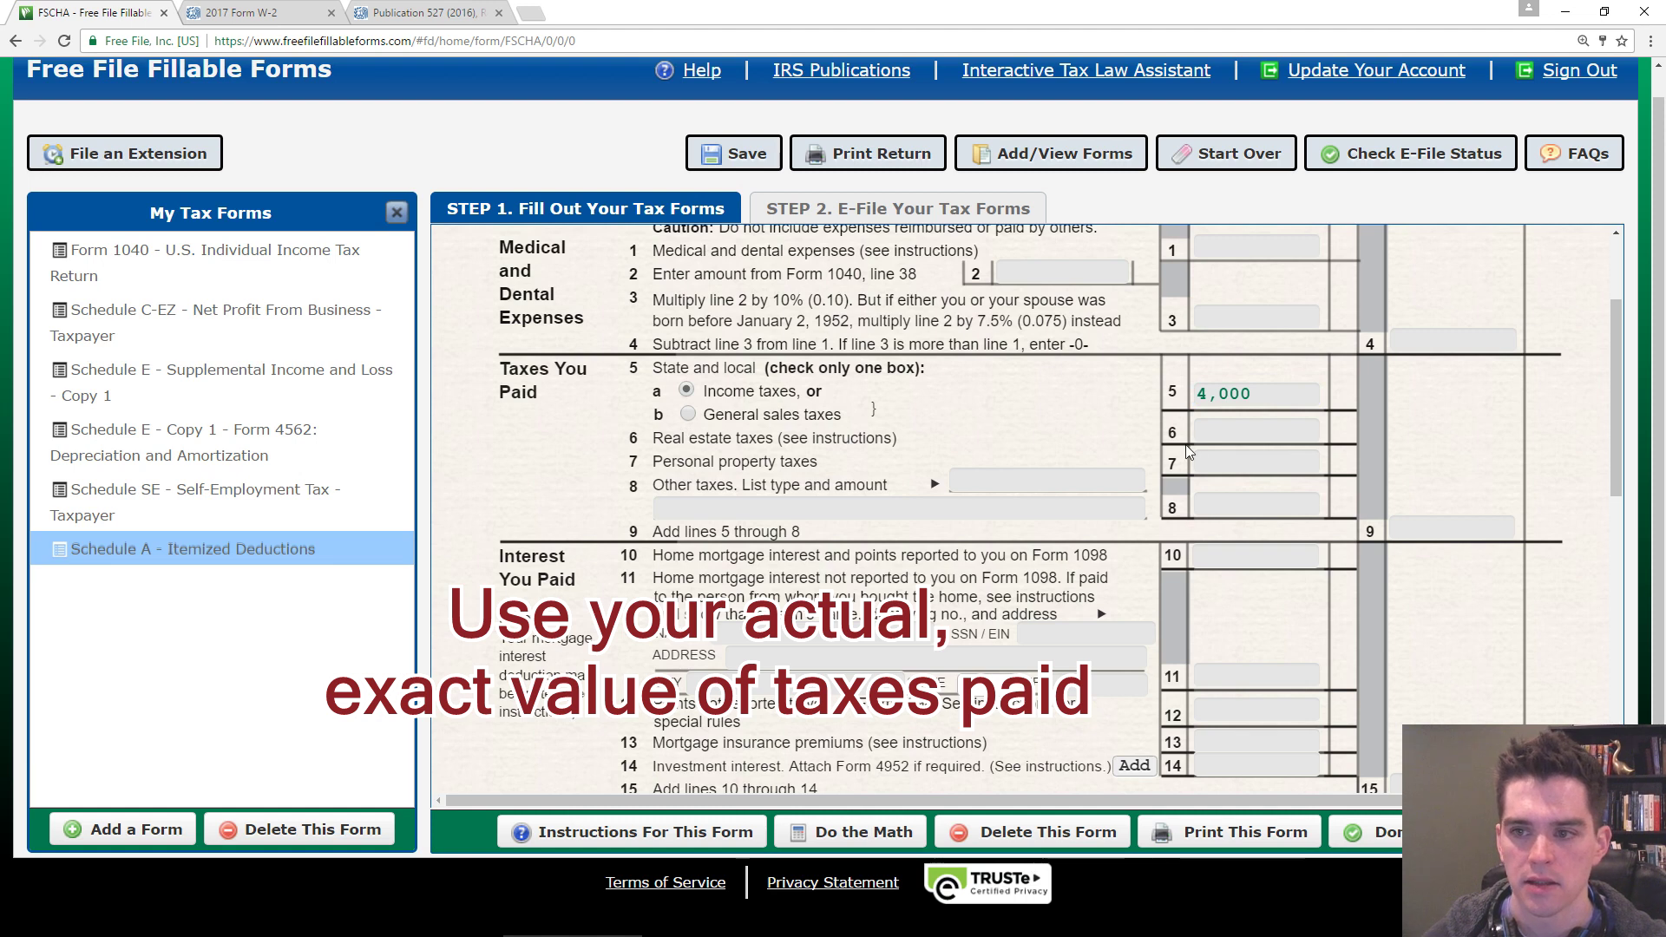
- Enter 4,000 real estate taxes on Schedule A line 6, leaving other taxes blank
{"action": "left_click", "coordinate": [1211, 430]}
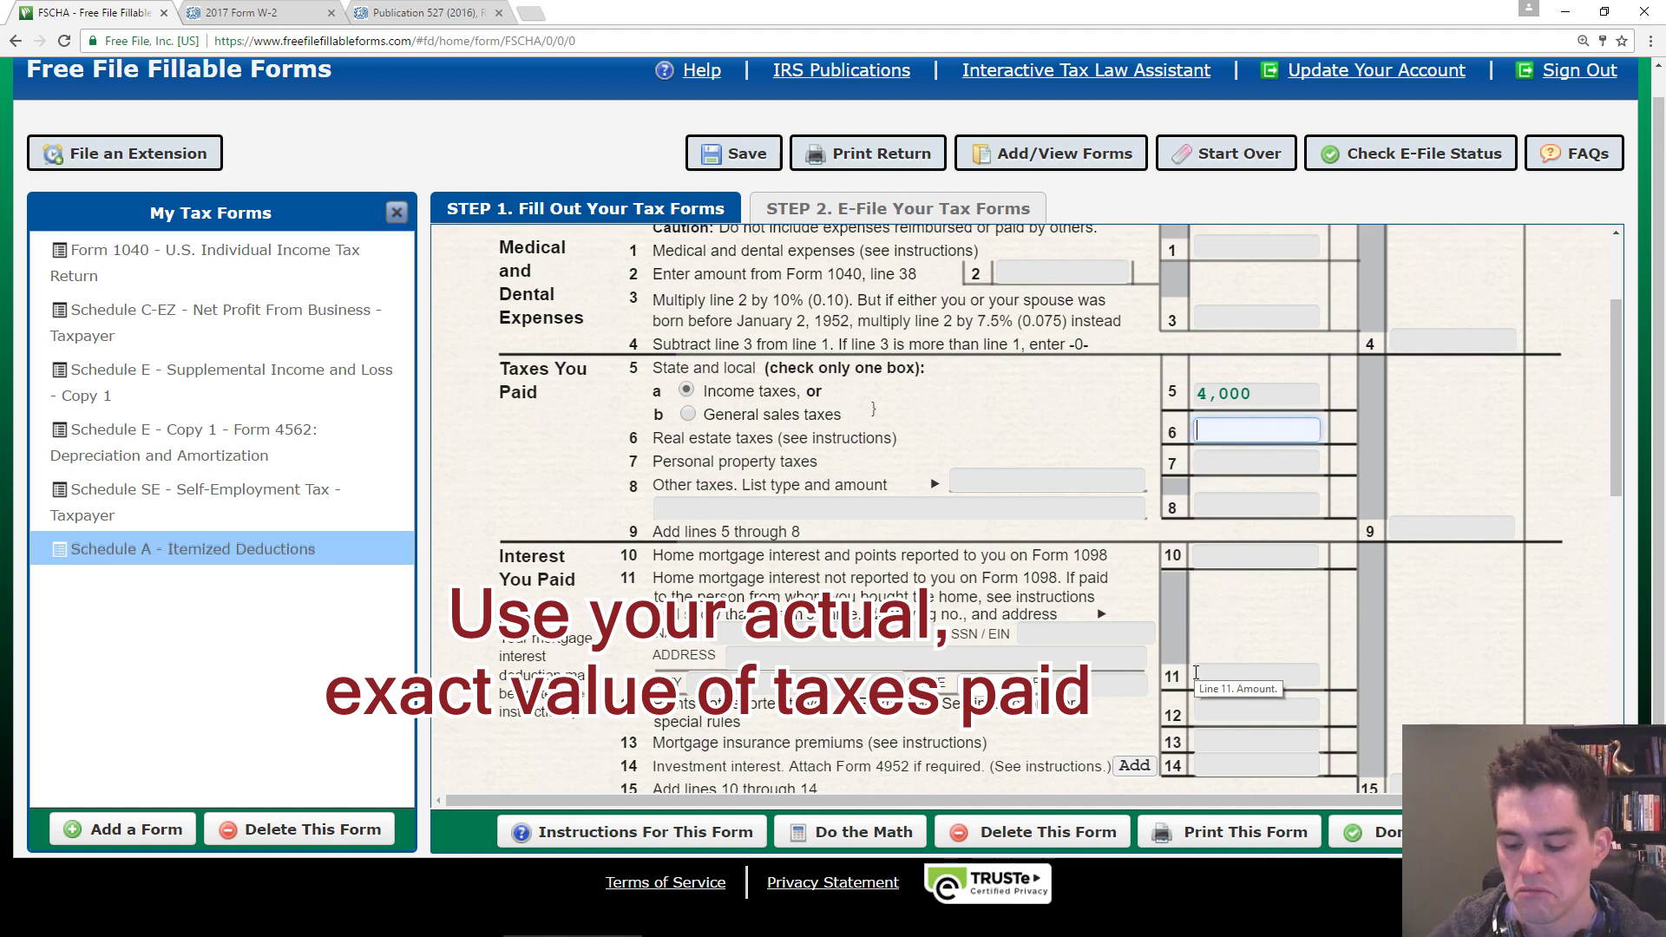
{"action": "type", "text": "4000"}
{"action": "left_click", "coordinate": [1105, 482]}
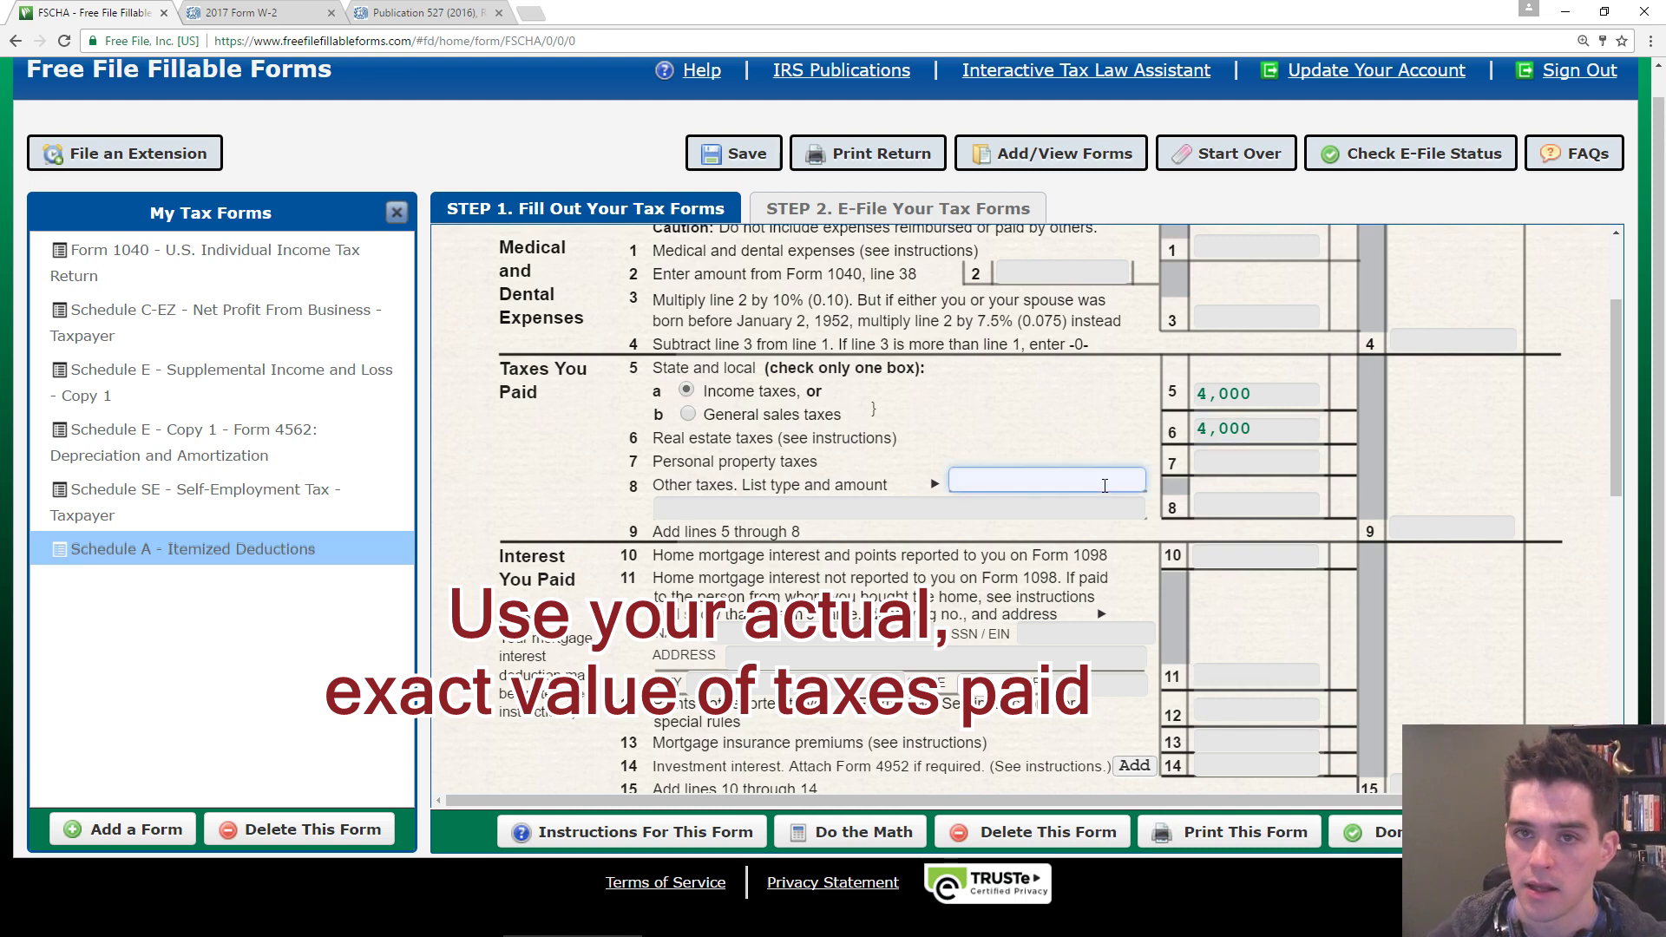
{"action": "left_click", "coordinate": [1093, 438]}
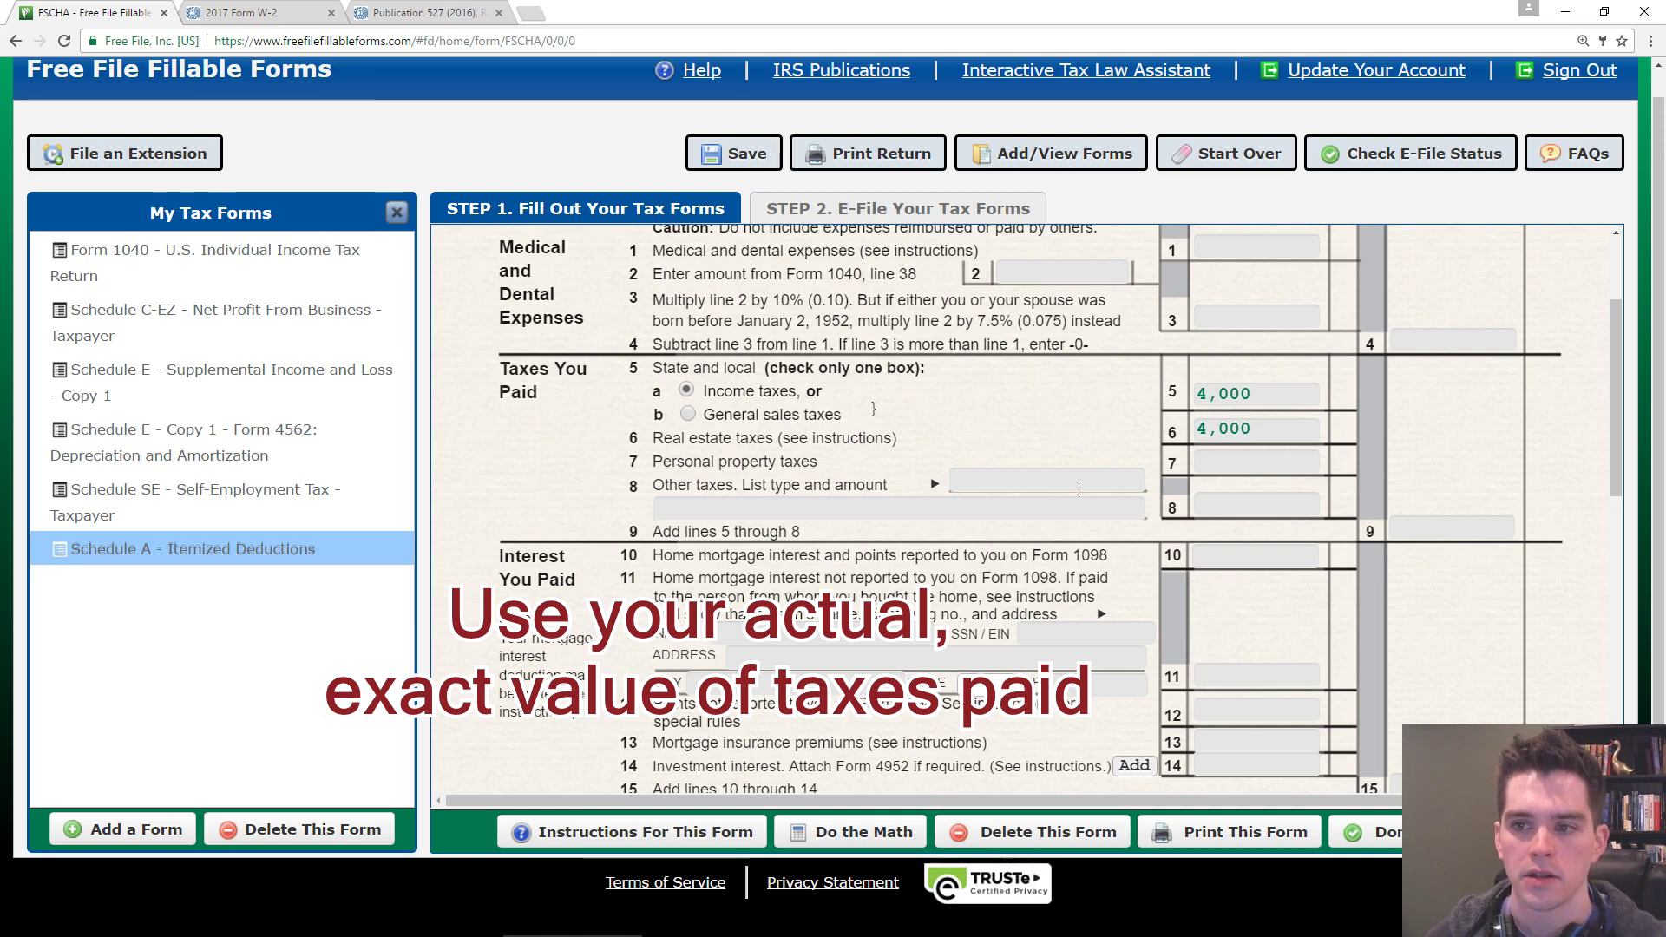
{"action": "left_click", "coordinate": [1038, 511]}
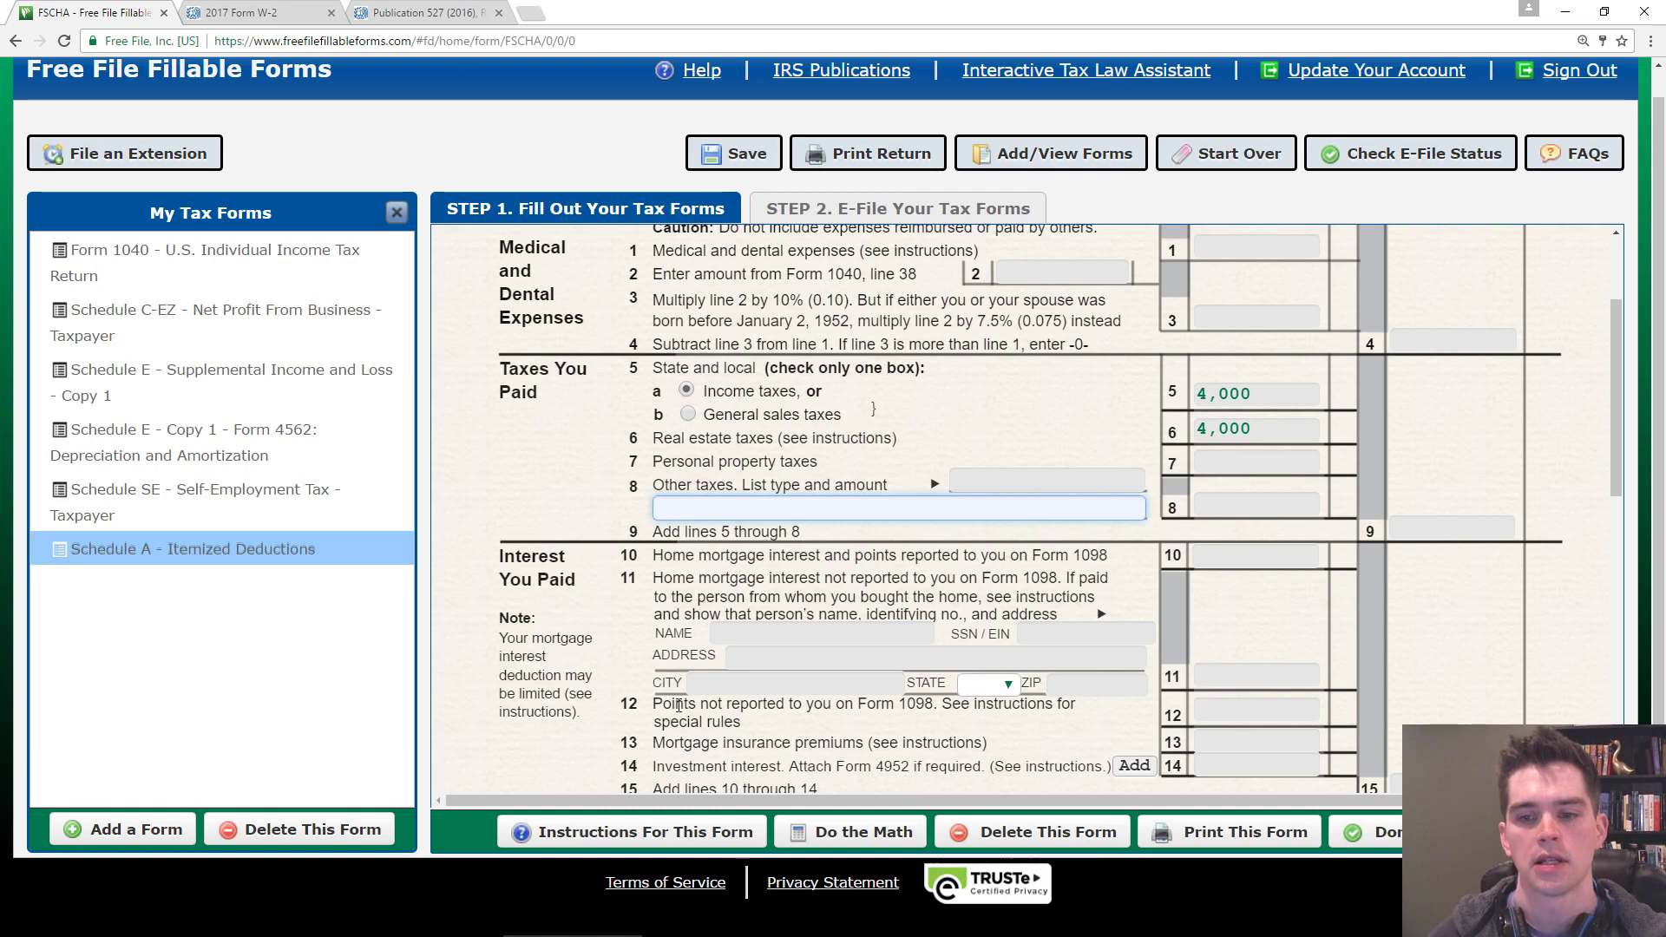
{"action": "left_click", "coordinate": [261, 12]}
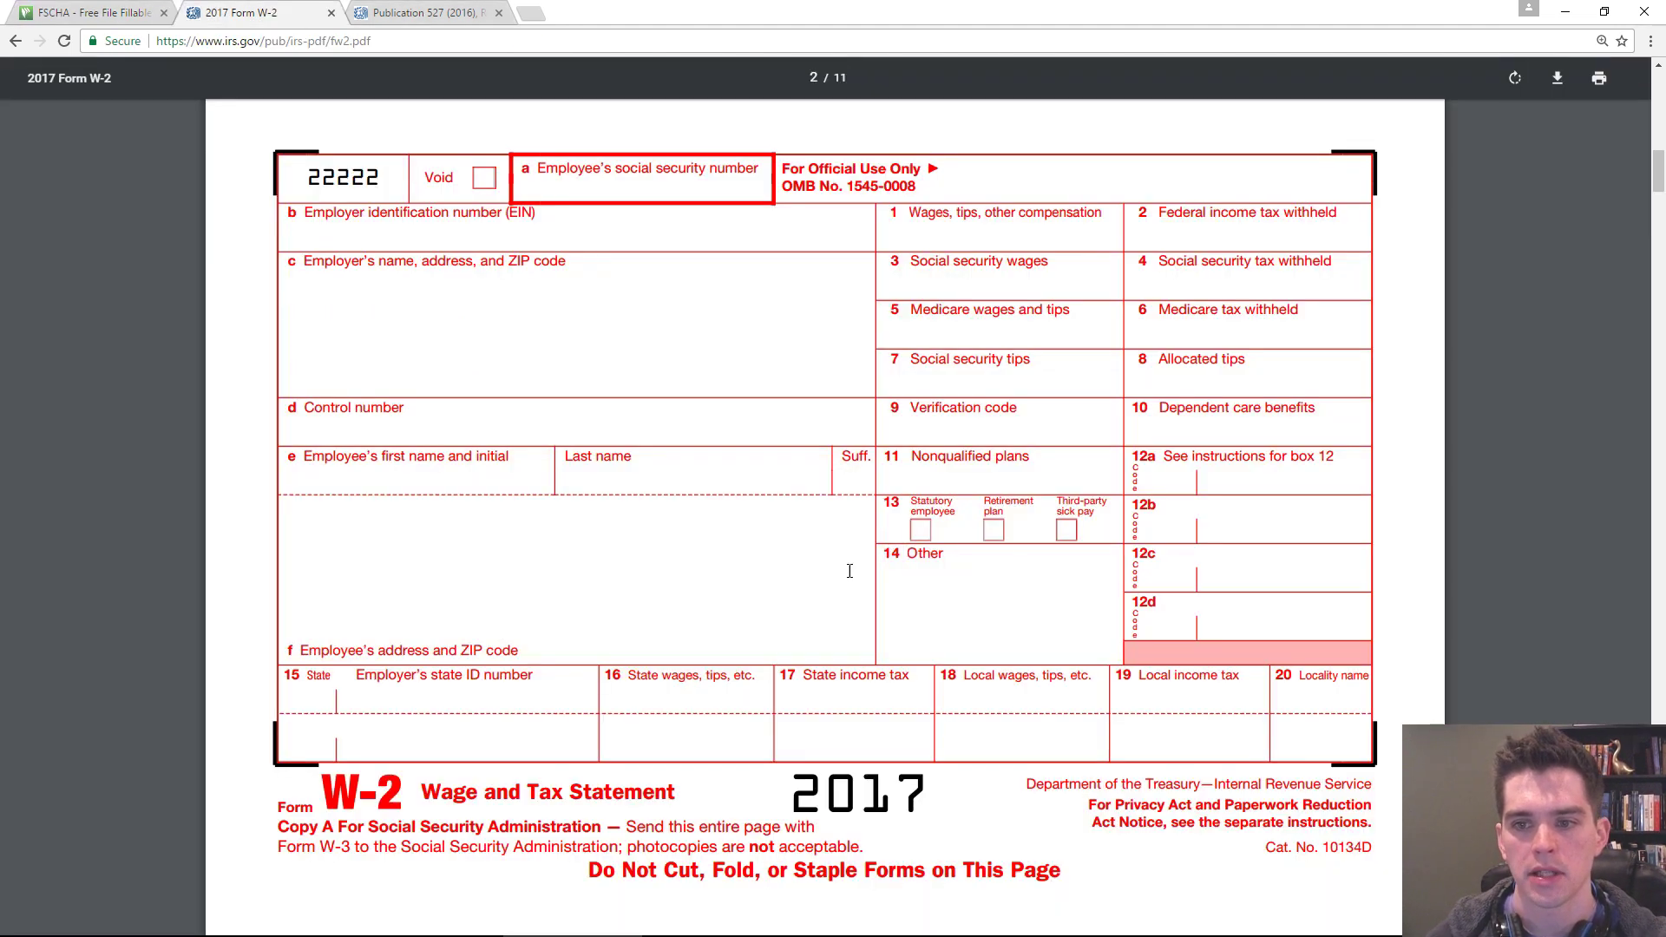
- Highlight box 14 on the blank W-2 PDF, then return to Schedule A
{"action": "left_click_drag", "start_coordinate": [880, 557], "coordinate": [1071, 641]}
{"action": "left_click", "coordinate": [970, 617]}
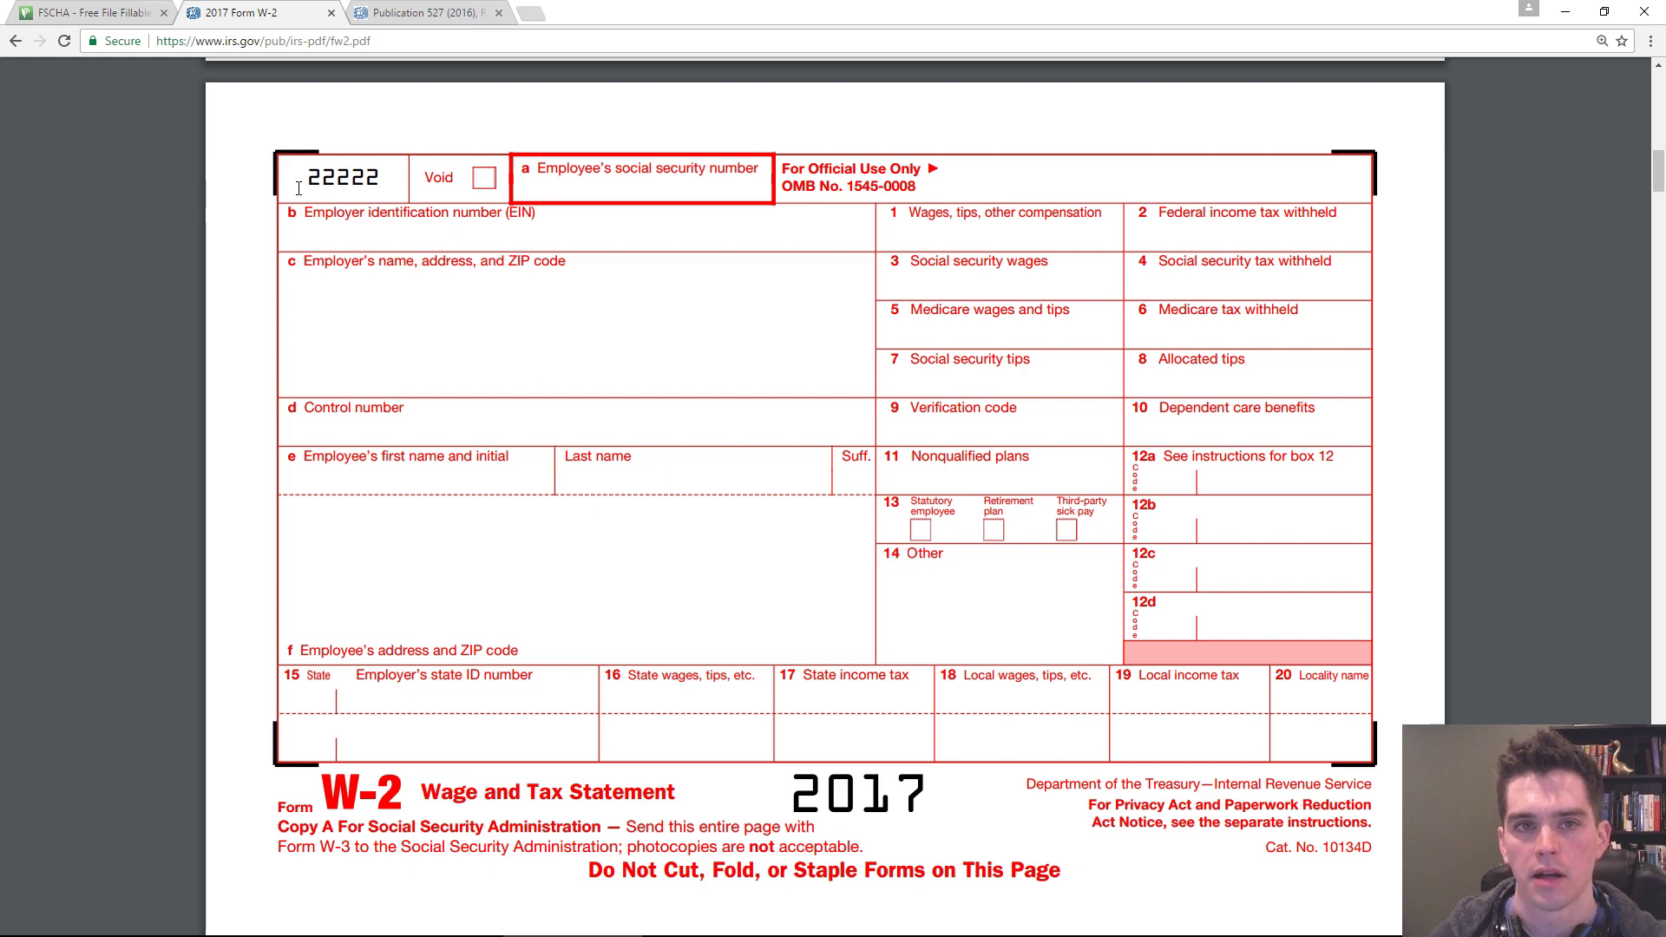
{"action": "left_click", "coordinate": [78, 12]}
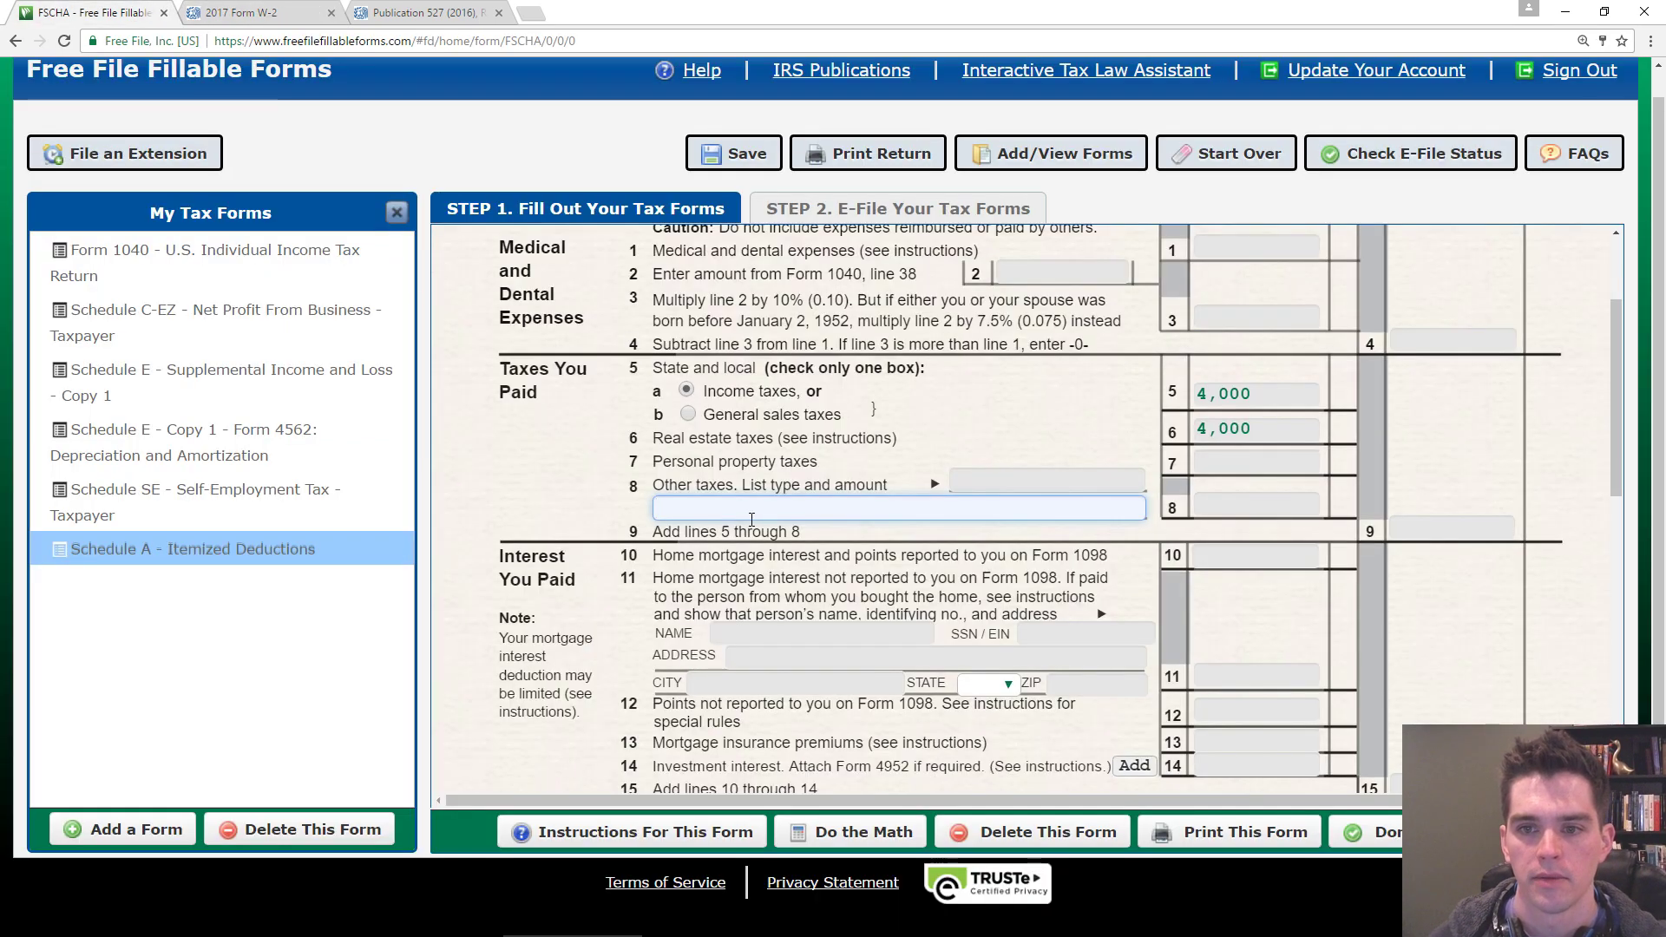
- Enter PA SUI with 70 as the other tax on Schedule A line 8
{"action": "left_click", "coordinate": [1071, 479]}
{"action": "type", "text": "PA S"}
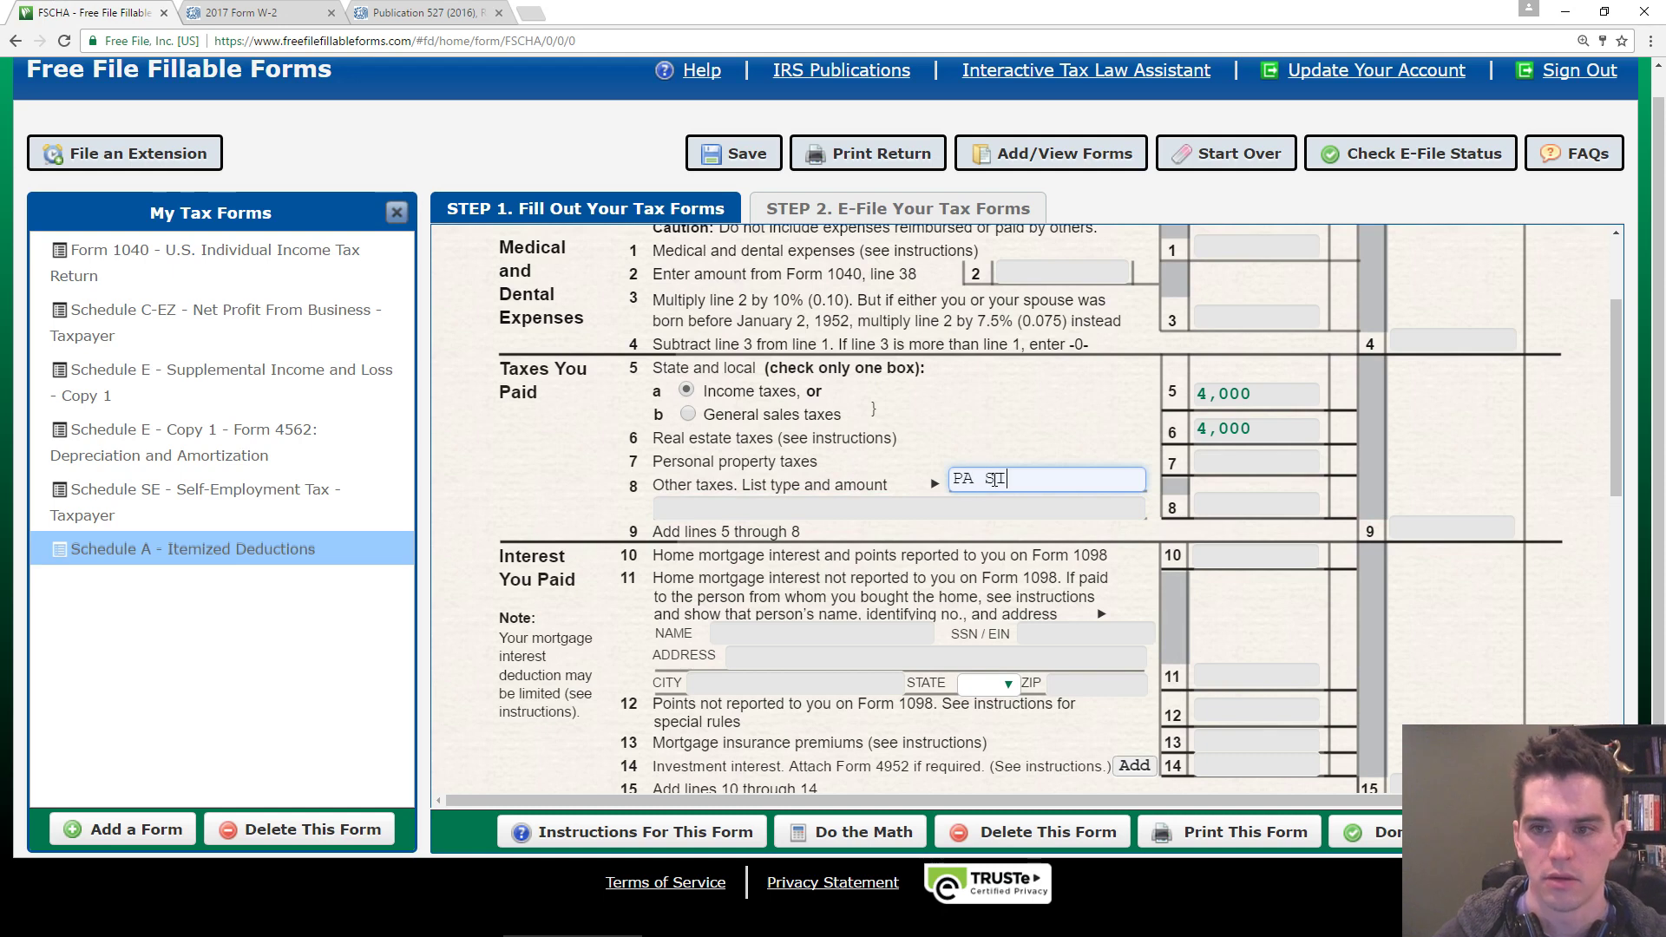
{"action": "type", "text": "UI"}
{"action": "key", "text": "Tab"}
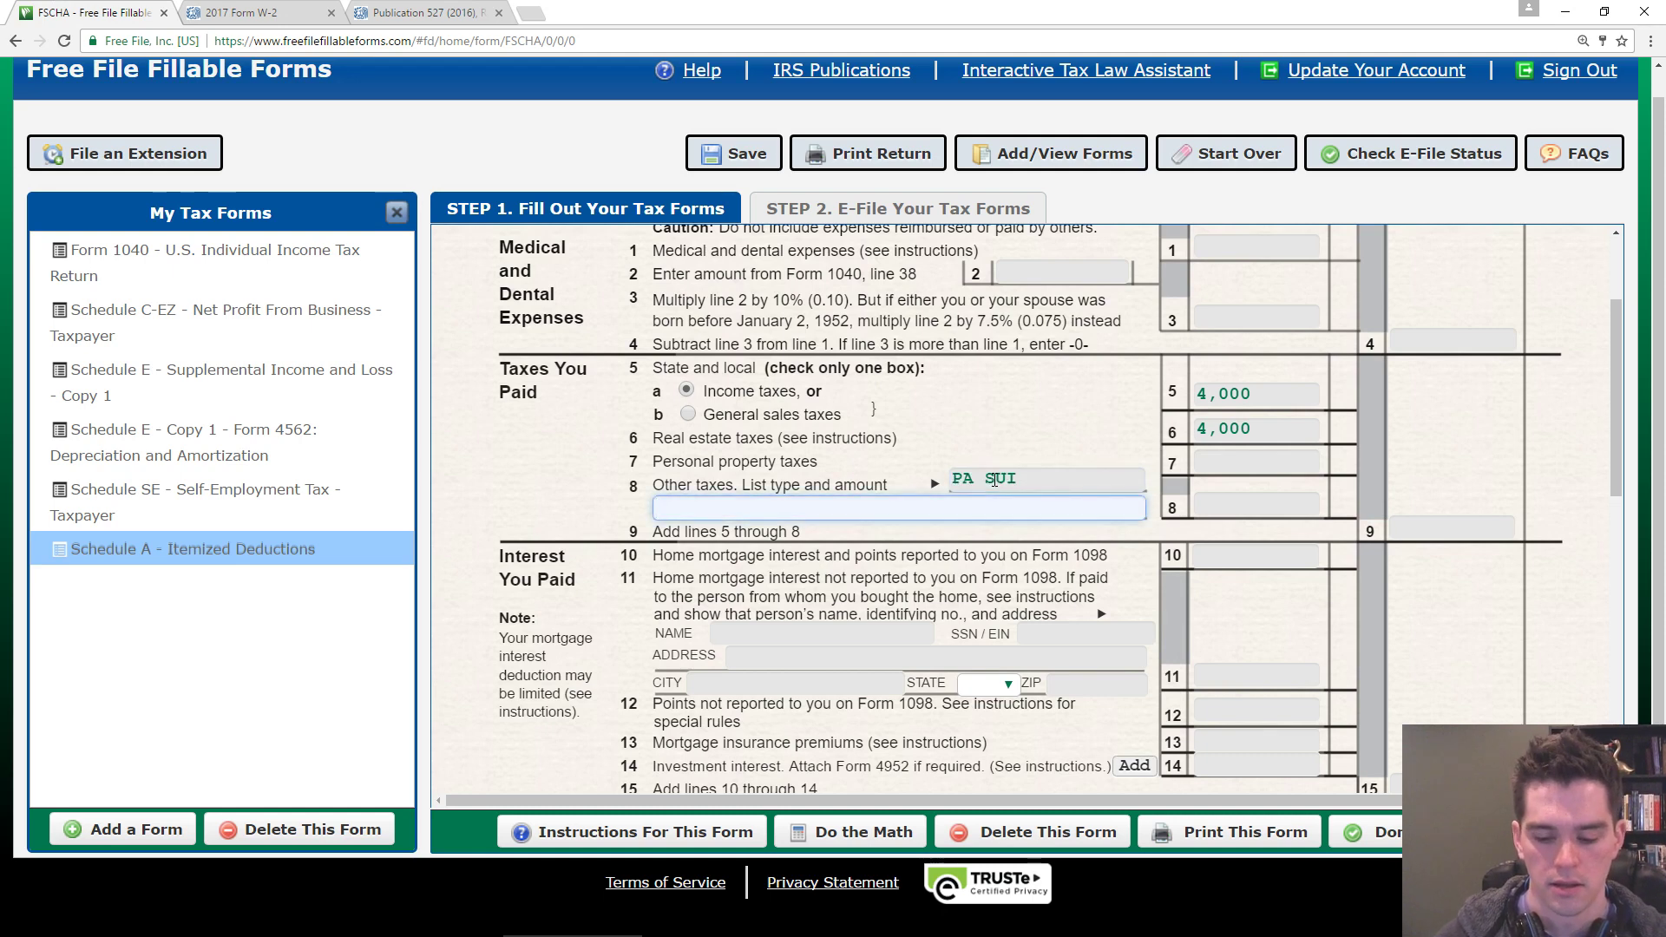
{"action": "type", "text": "80"}
{"action": "key", "text": "BackSpace"}
{"action": "type", "text": "7"}
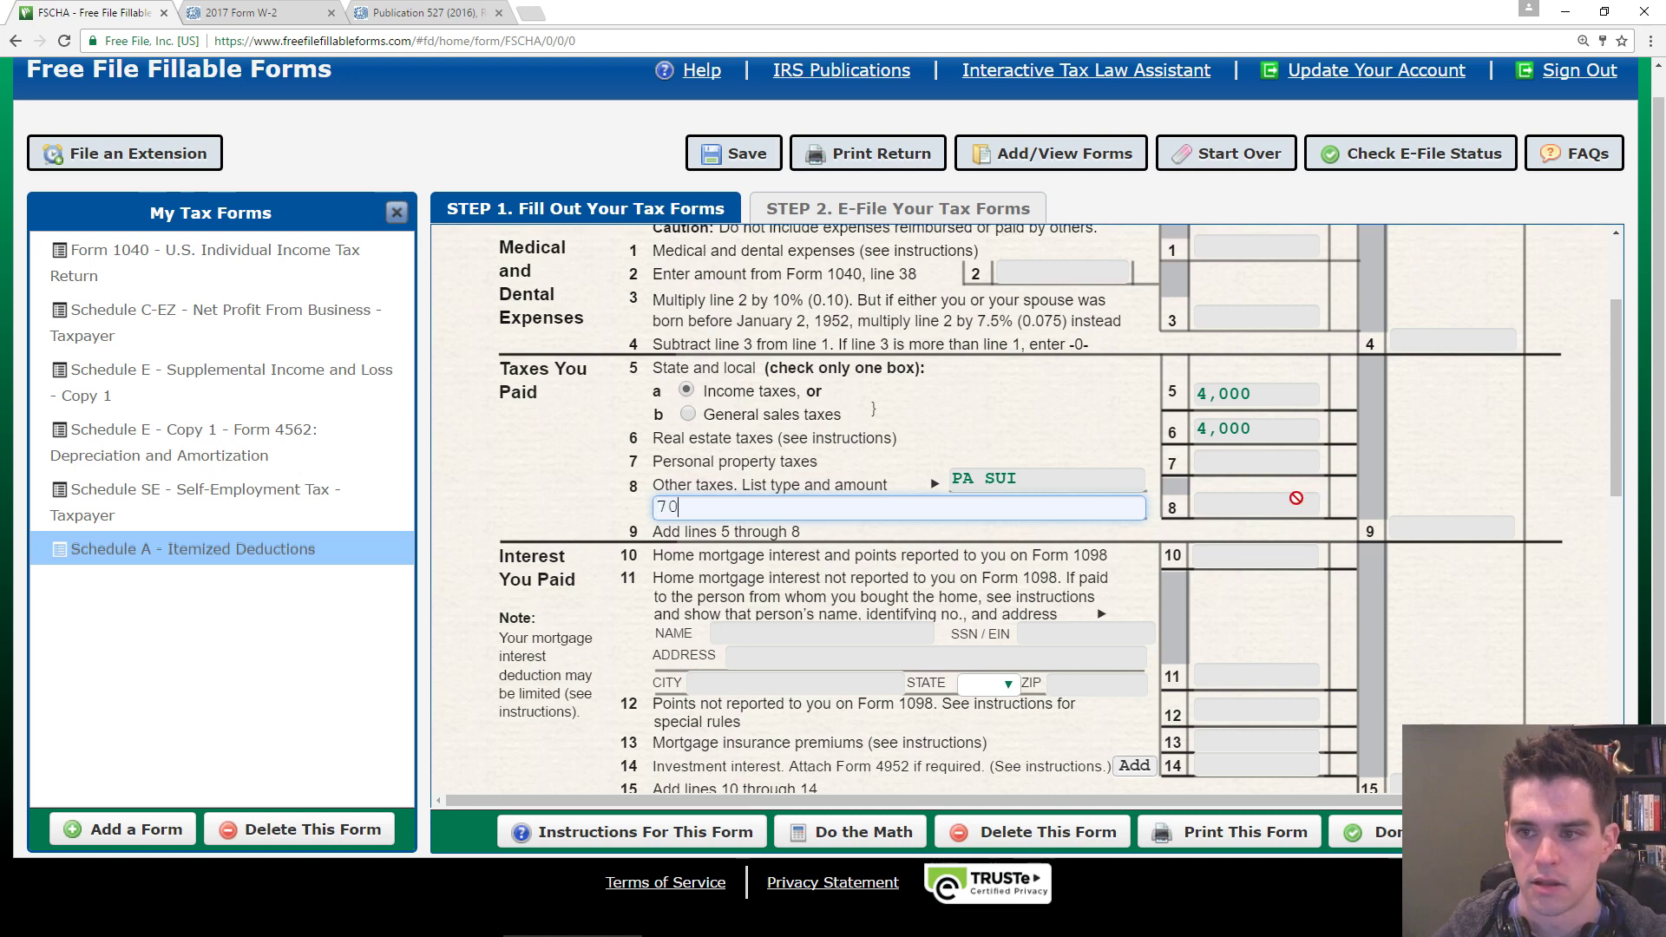
{"action": "key", "text": "Tab"}
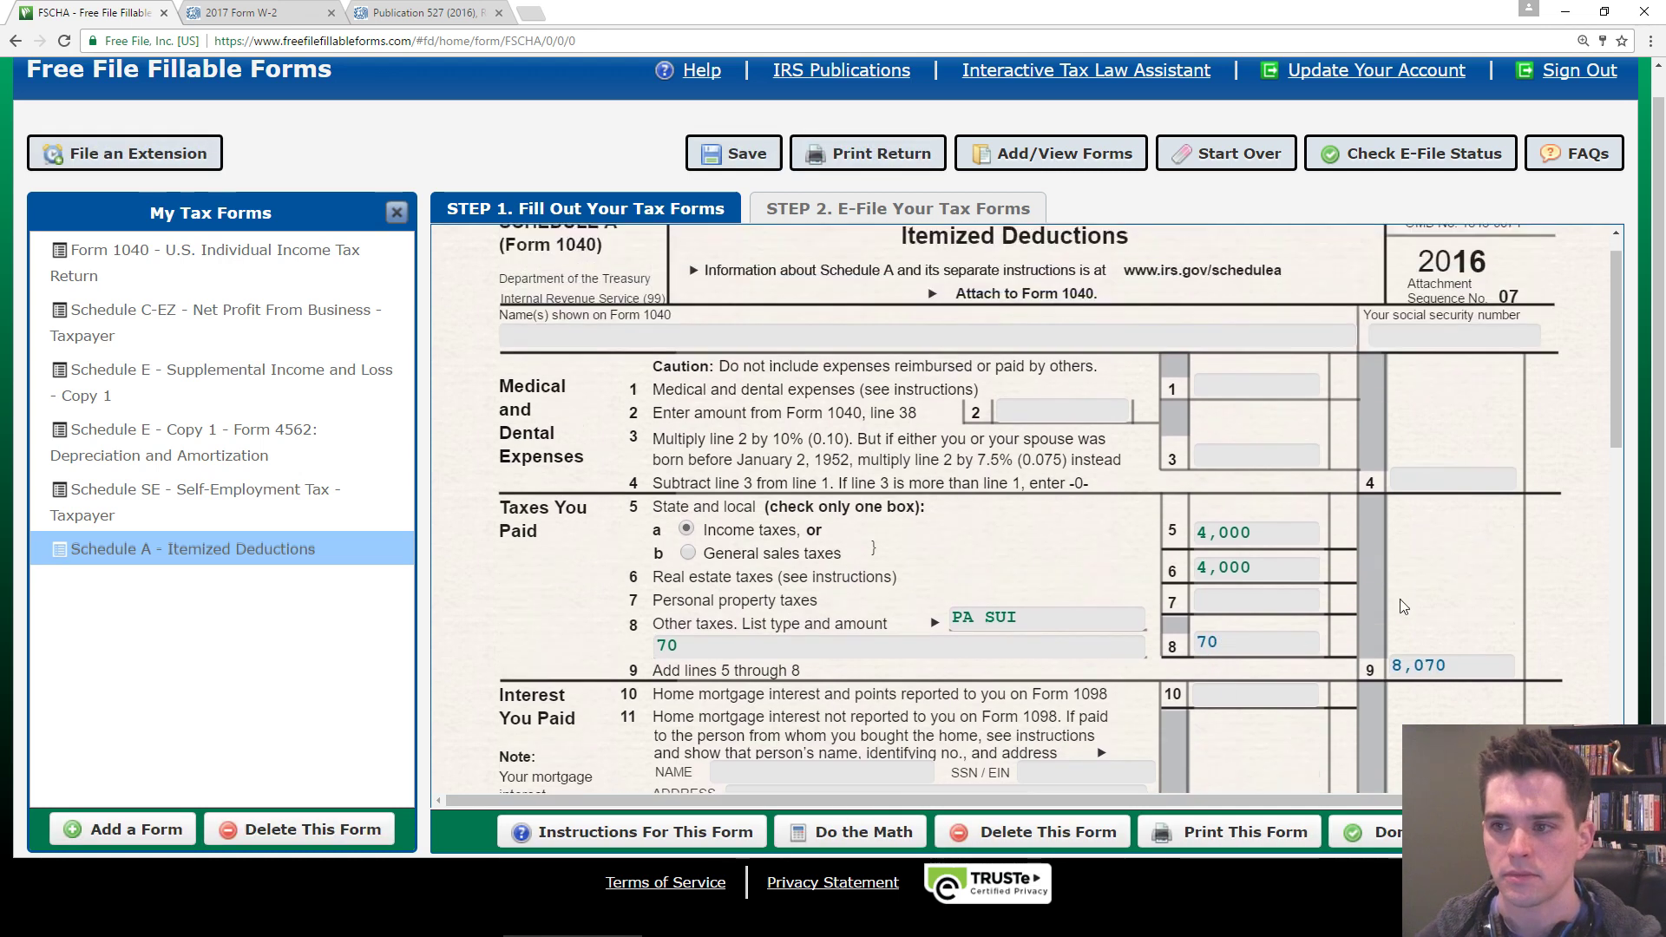
{"action": "scroll", "coordinate": [1373, 565], "scroll_direction": "down", "scroll_amount": 1}
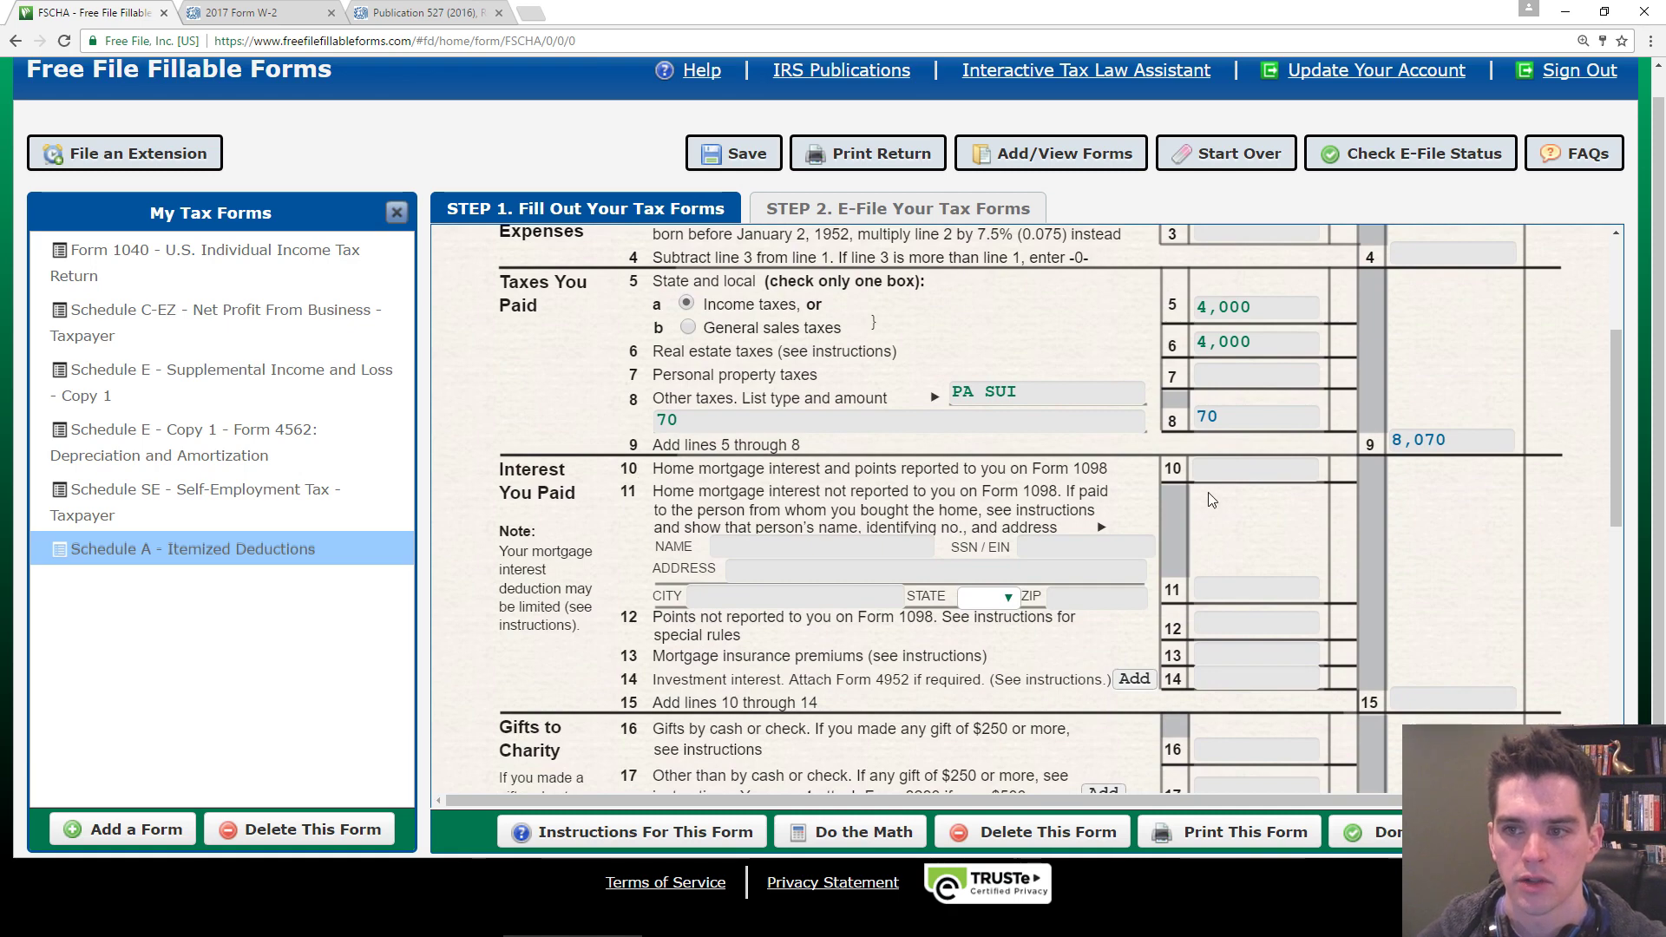
- Enter 5,000 home mortgage interest on Schedule A line 10
{"action": "left_click", "coordinate": [1224, 470]}
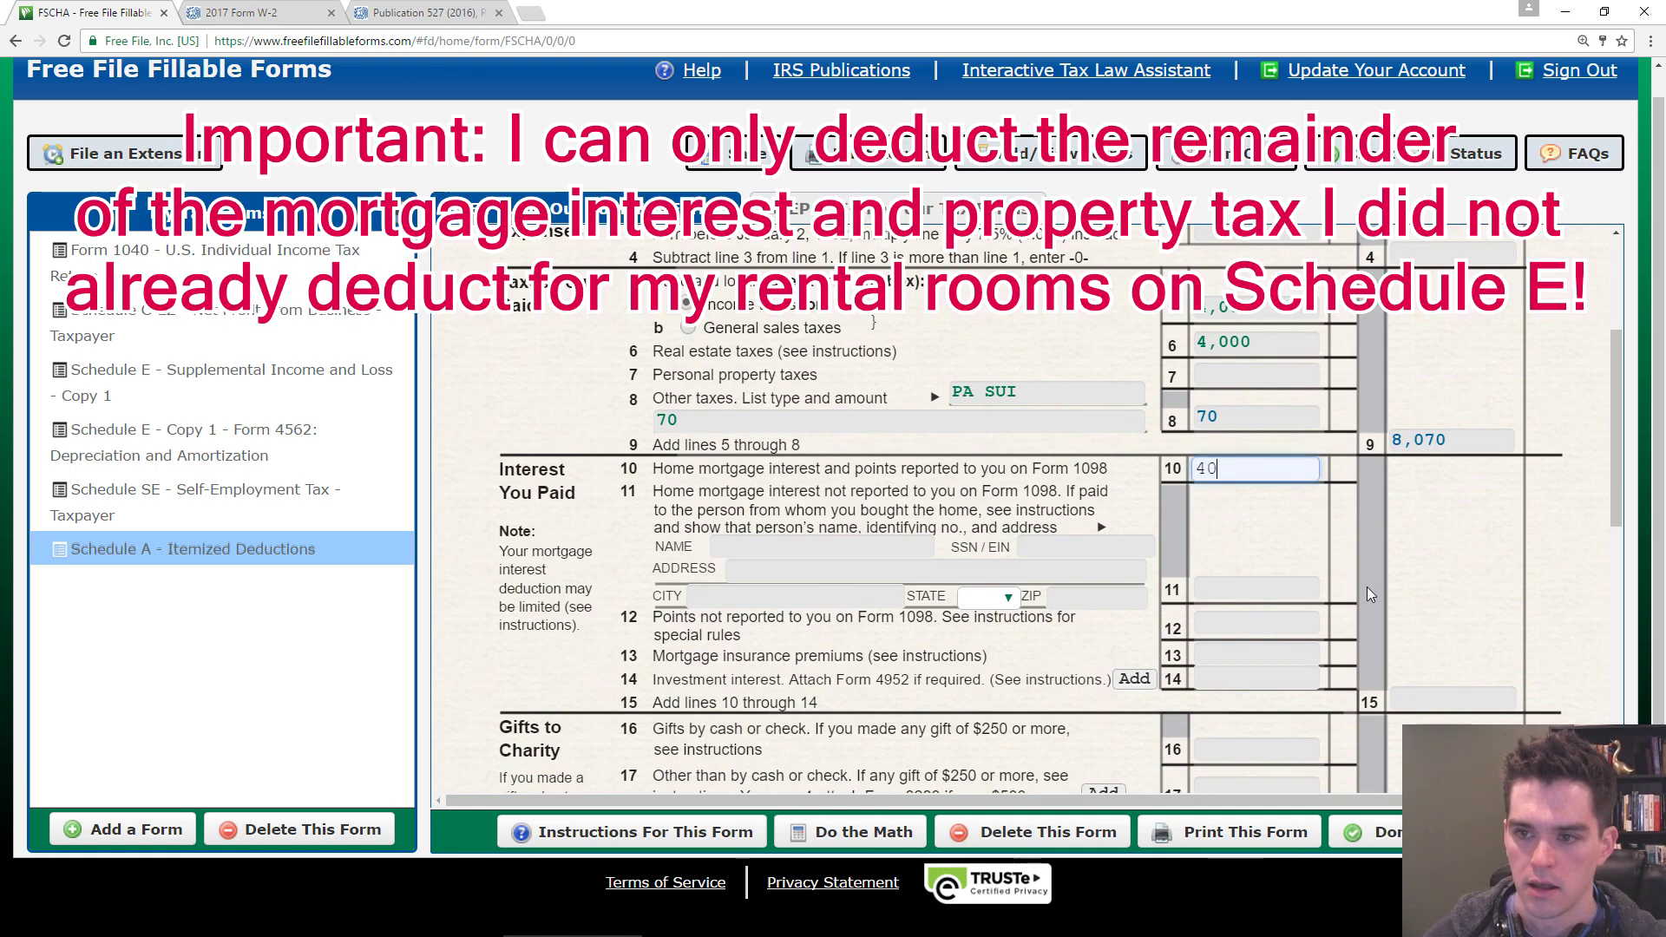
{"action": "type", "text": "4000"}
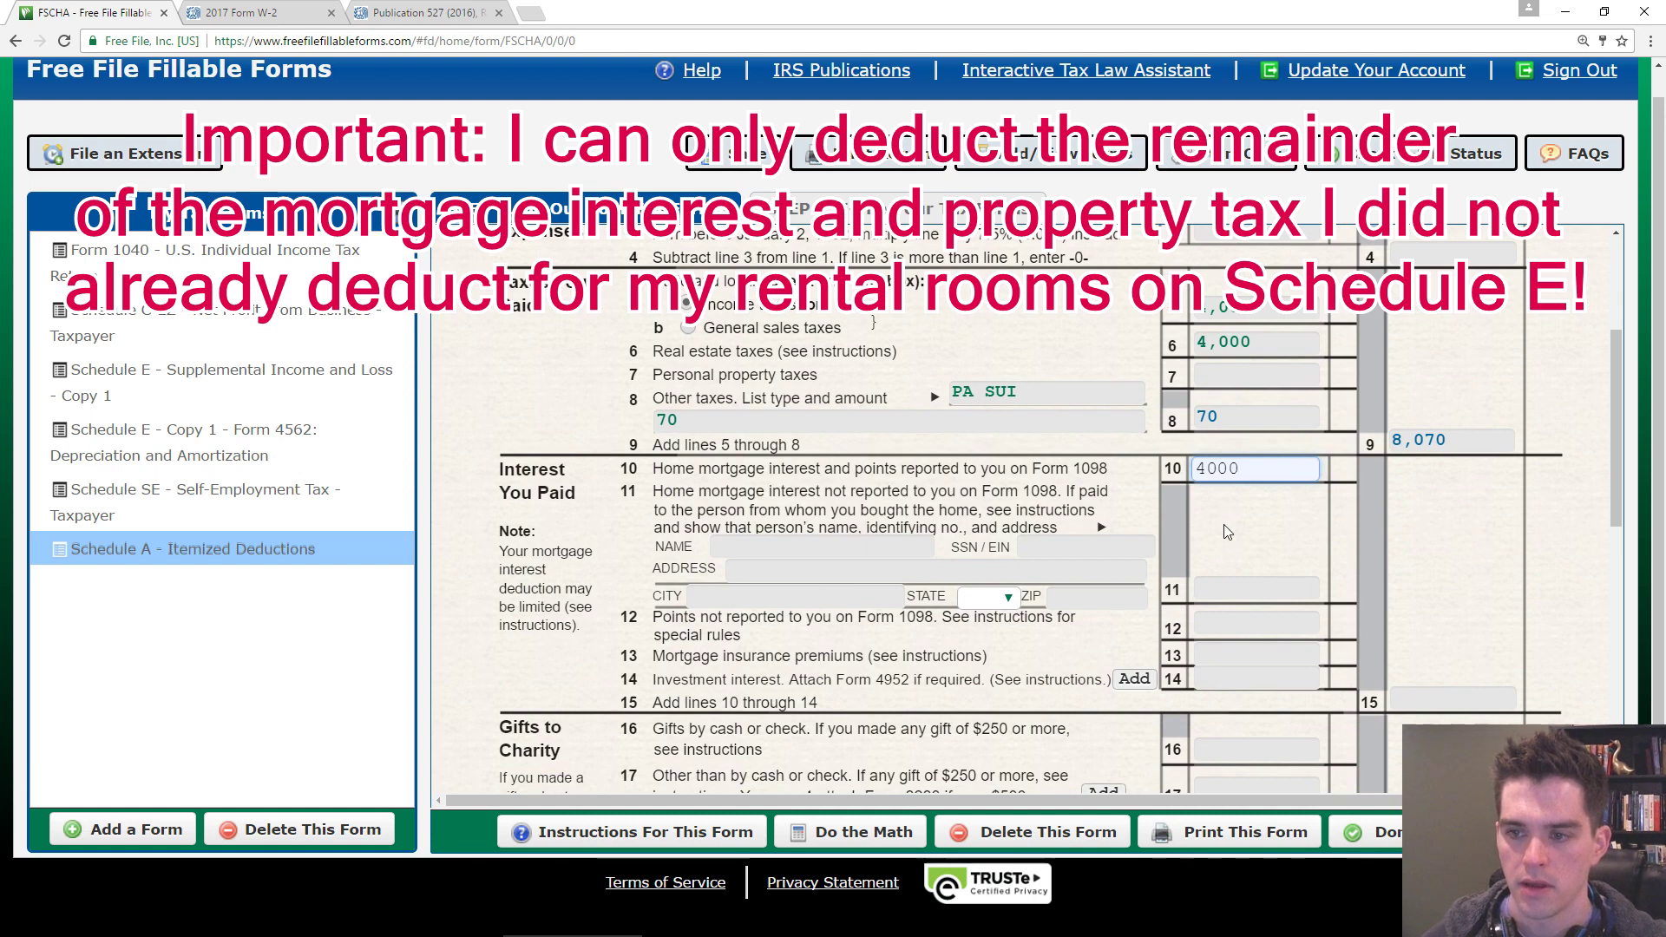
{"action": "key", "text": "BackSpace"}
{"action": "type", "text": "5"}
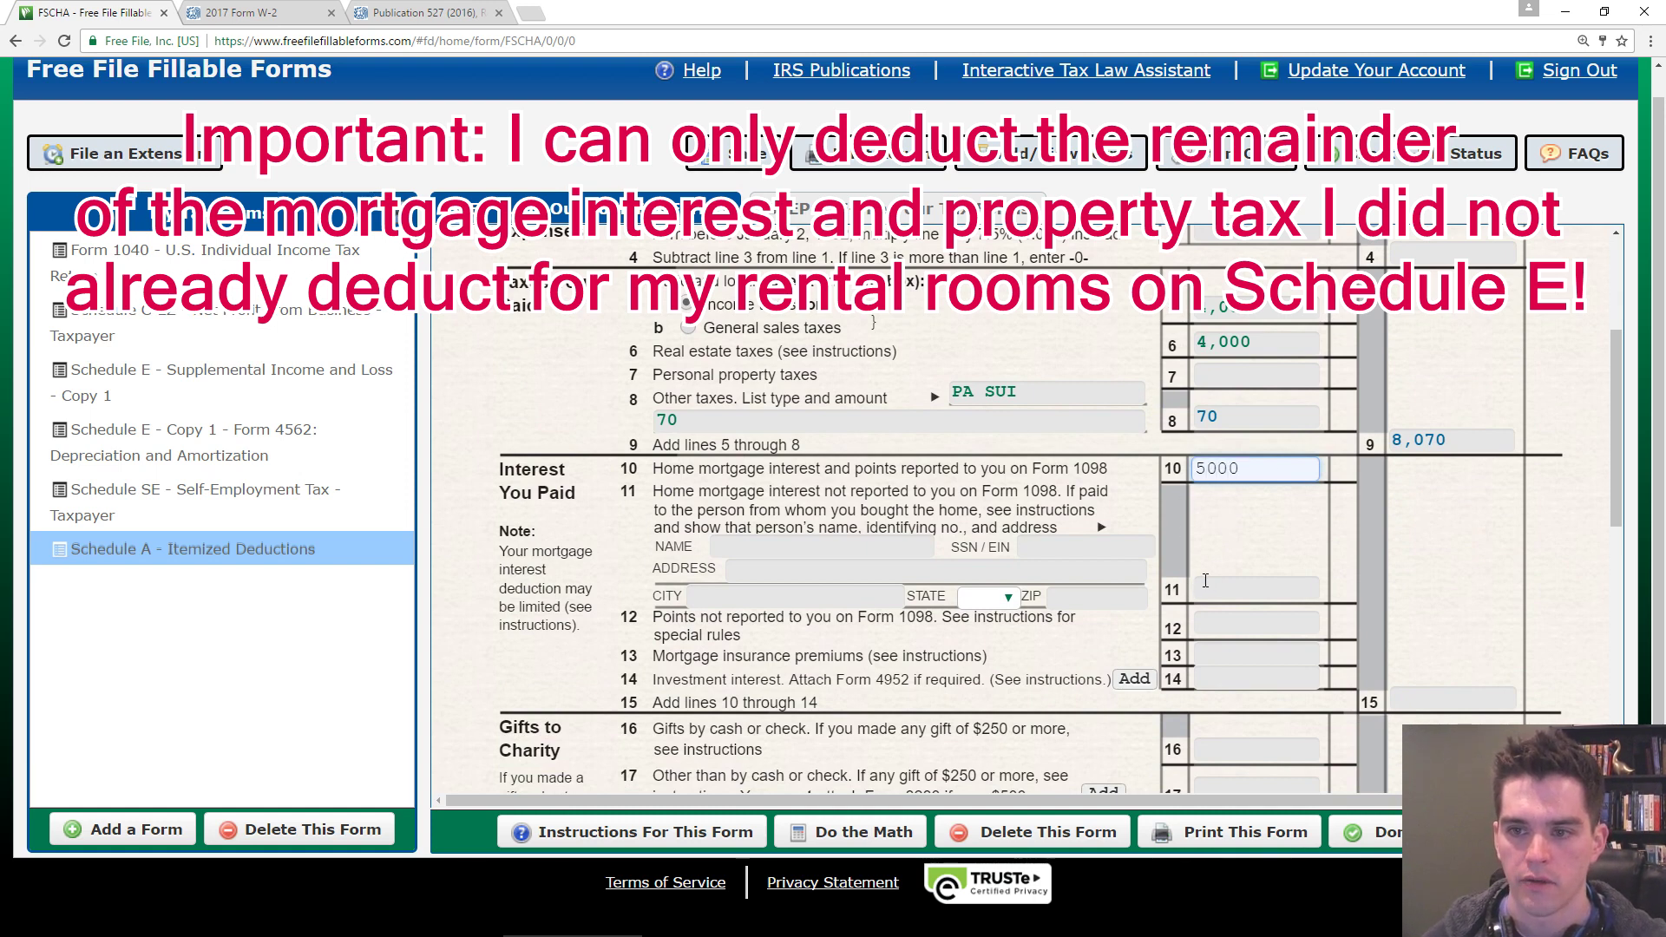
{"action": "left_click", "coordinate": [1221, 624]}
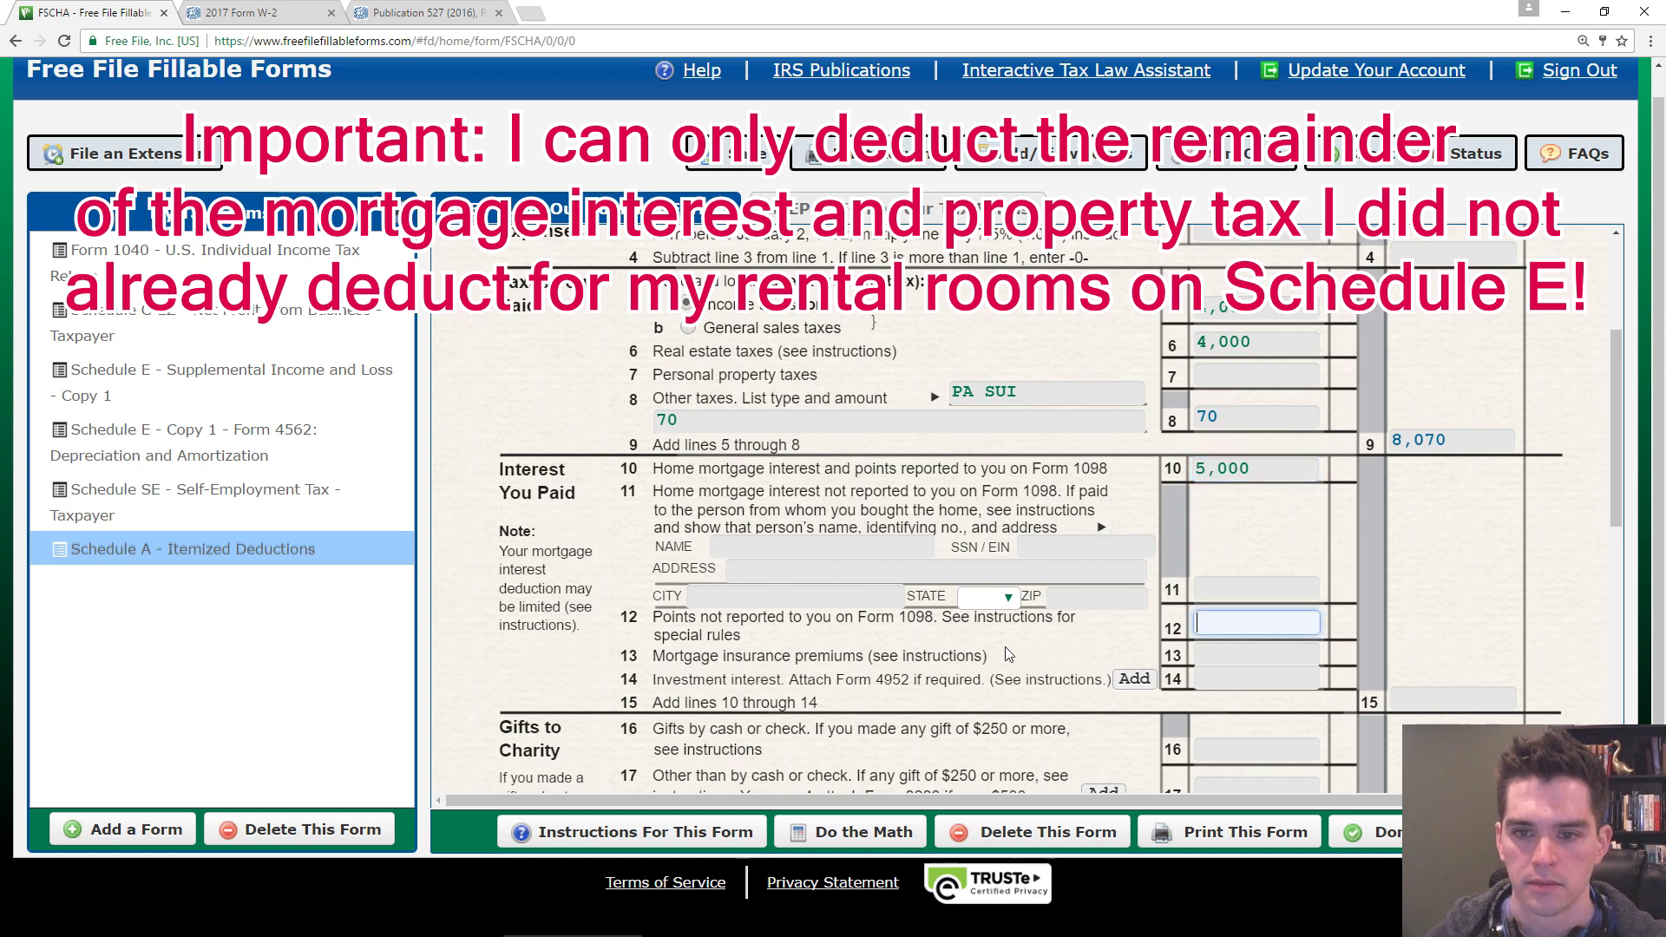
- Enter the 50 cash gift on Schedule A line 16 and review the totals below
{"action": "scroll", "coordinate": [740, 676], "scroll_direction": "down", "scroll_amount": 1}
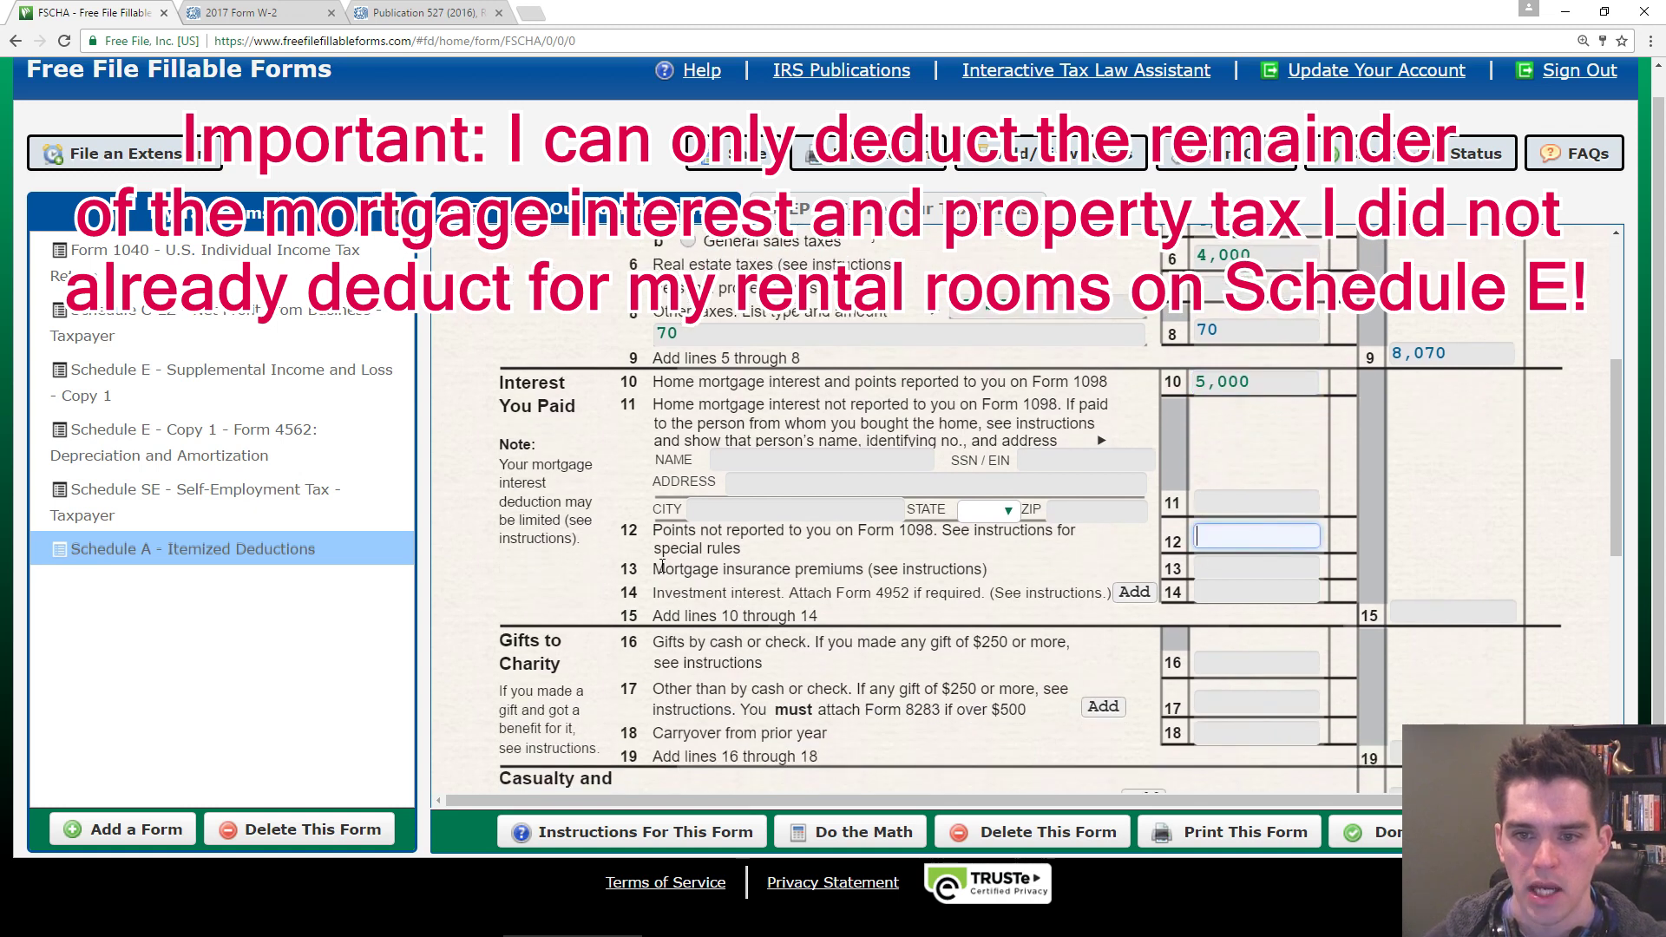
{"action": "left_click_drag", "start_coordinate": [660, 566], "coordinate": [990, 586]}
{"action": "left_click", "coordinate": [990, 588]}
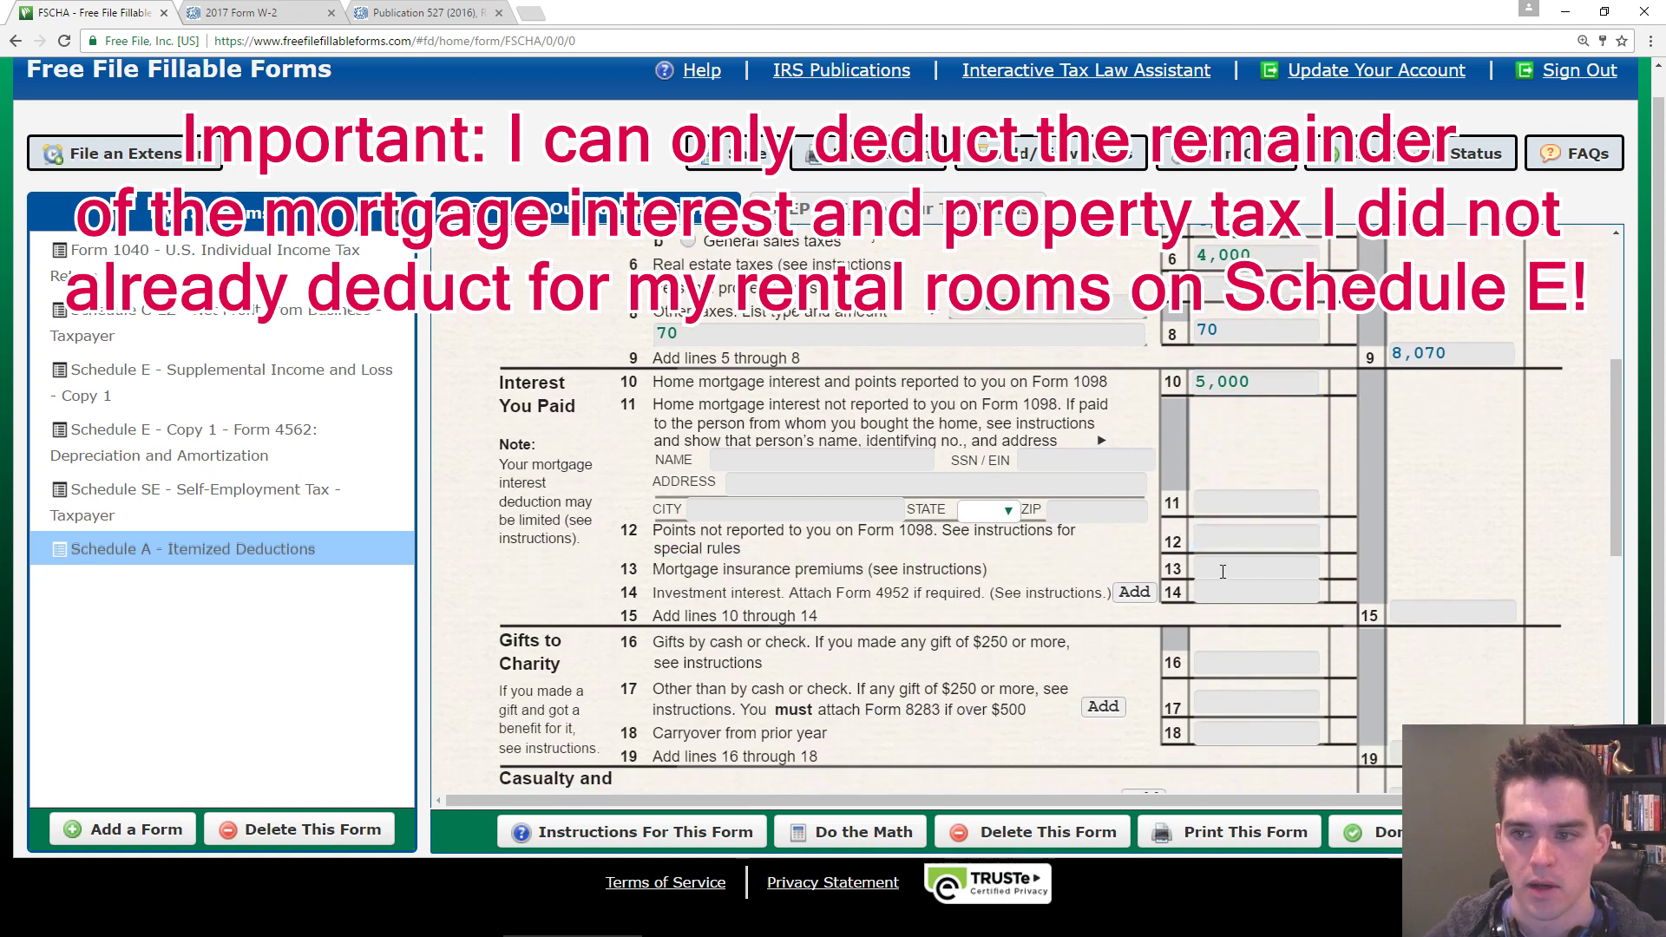
{"action": "scroll", "coordinate": [1220, 577], "scroll_direction": "down", "scroll_amount": 1}
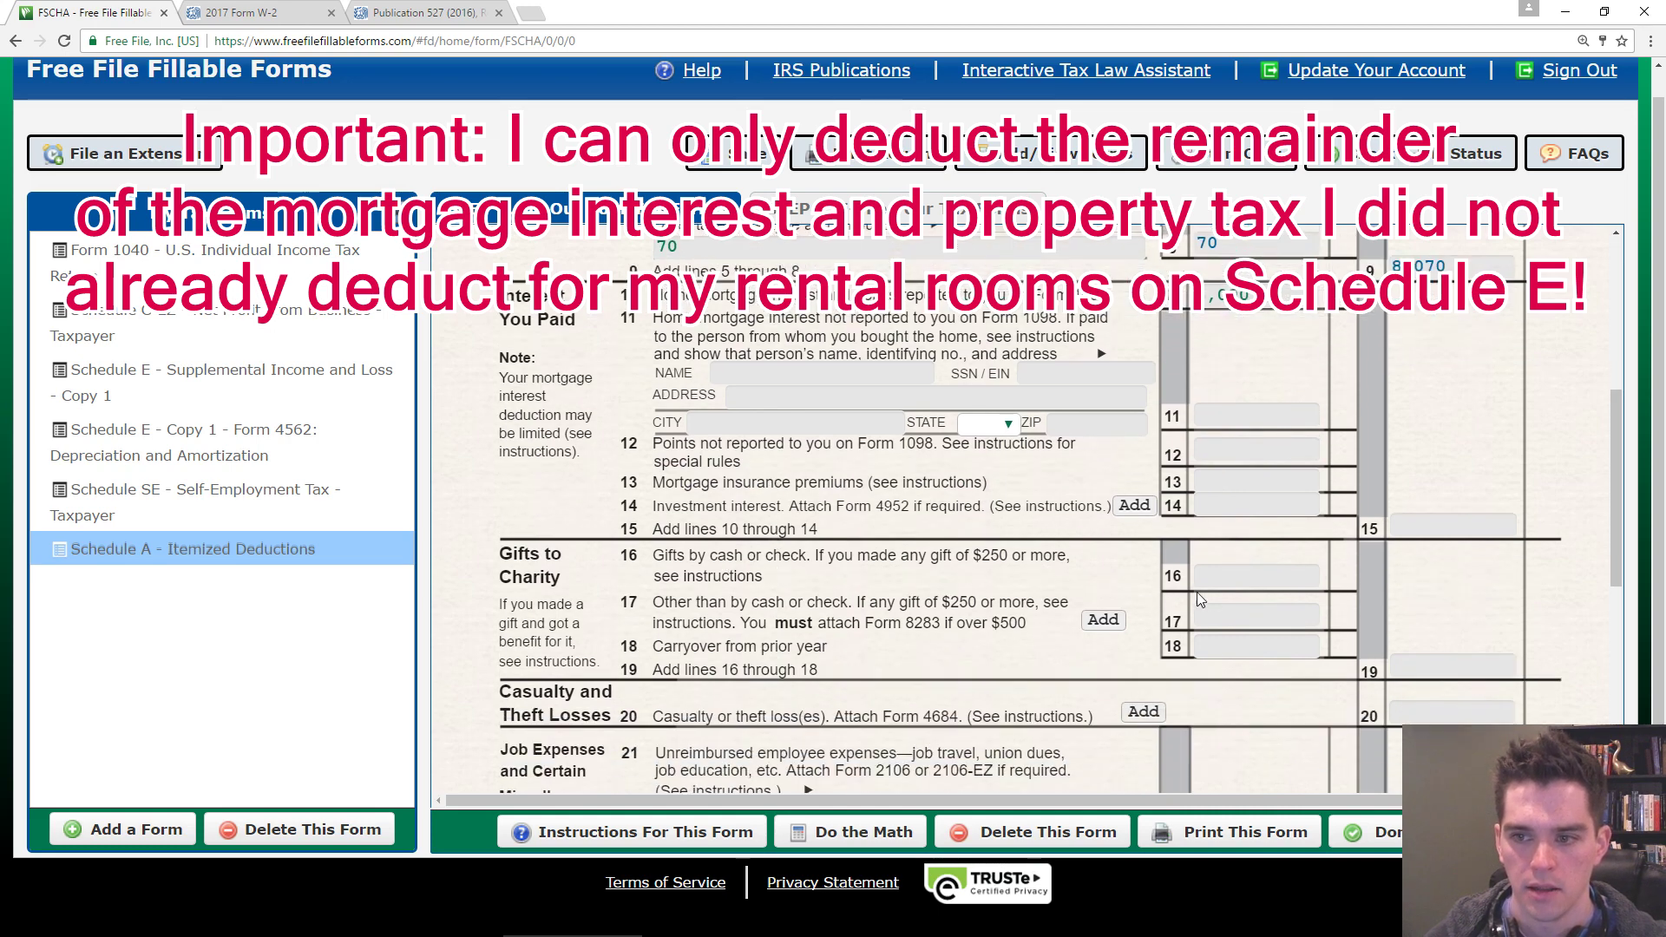
{"action": "left_click", "coordinate": [1212, 577]}
{"action": "type", "text": "50"}
{"action": "key", "text": "Tab"}
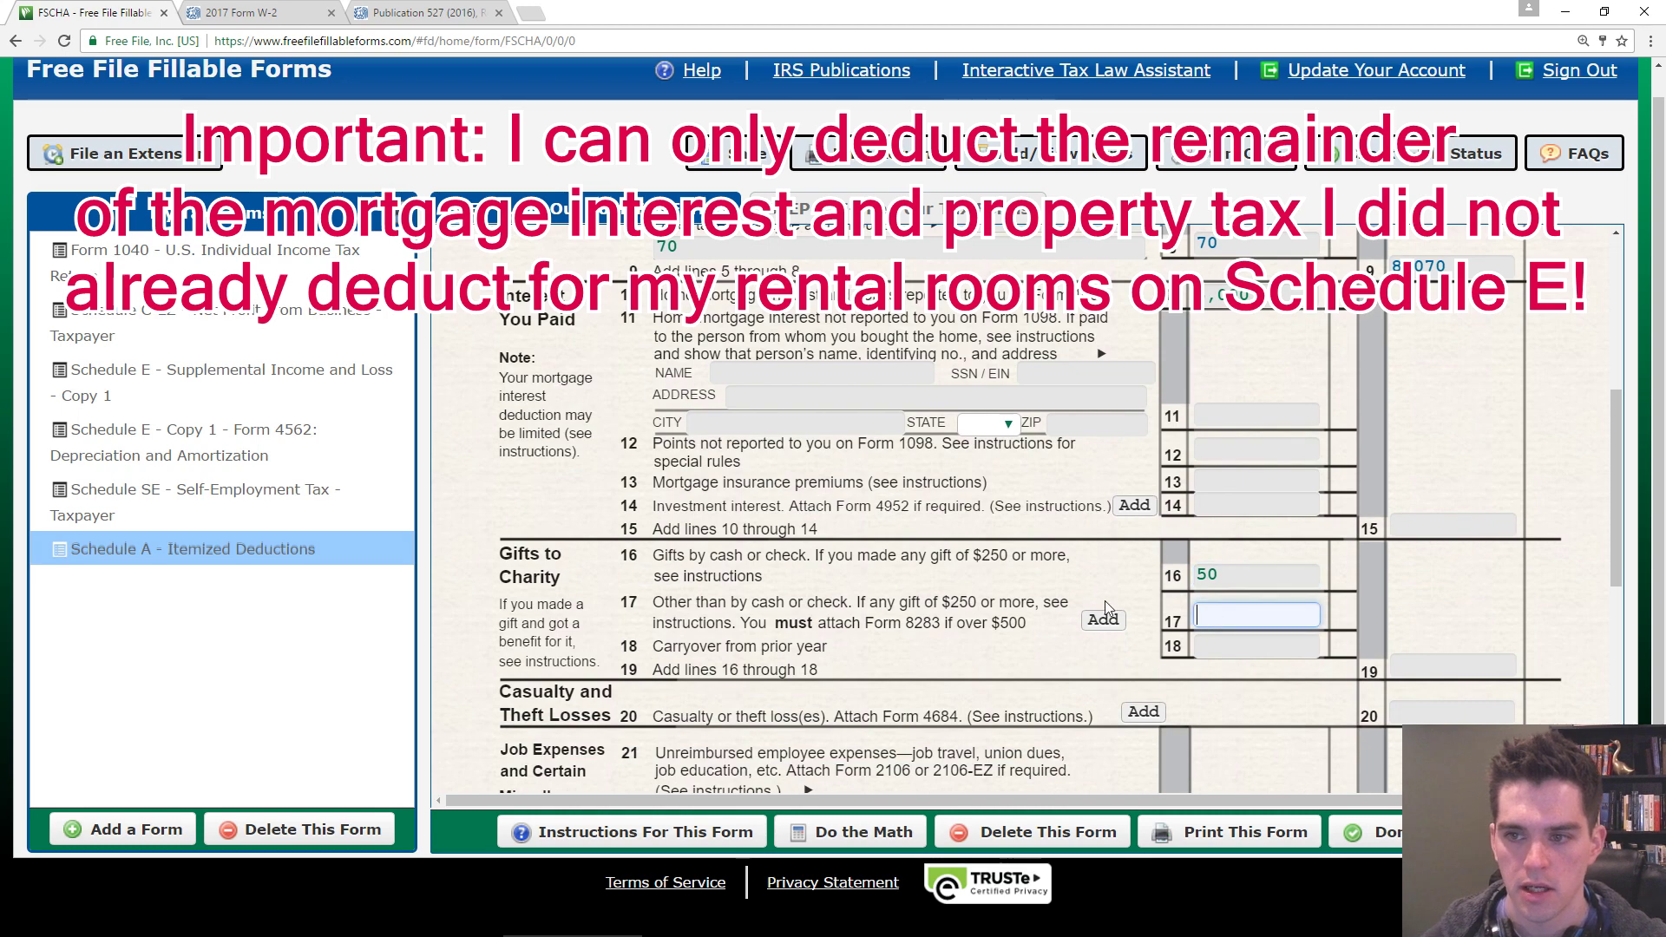
{"action": "scroll", "coordinate": [995, 738], "scroll_direction": "down", "scroll_amount": 2}
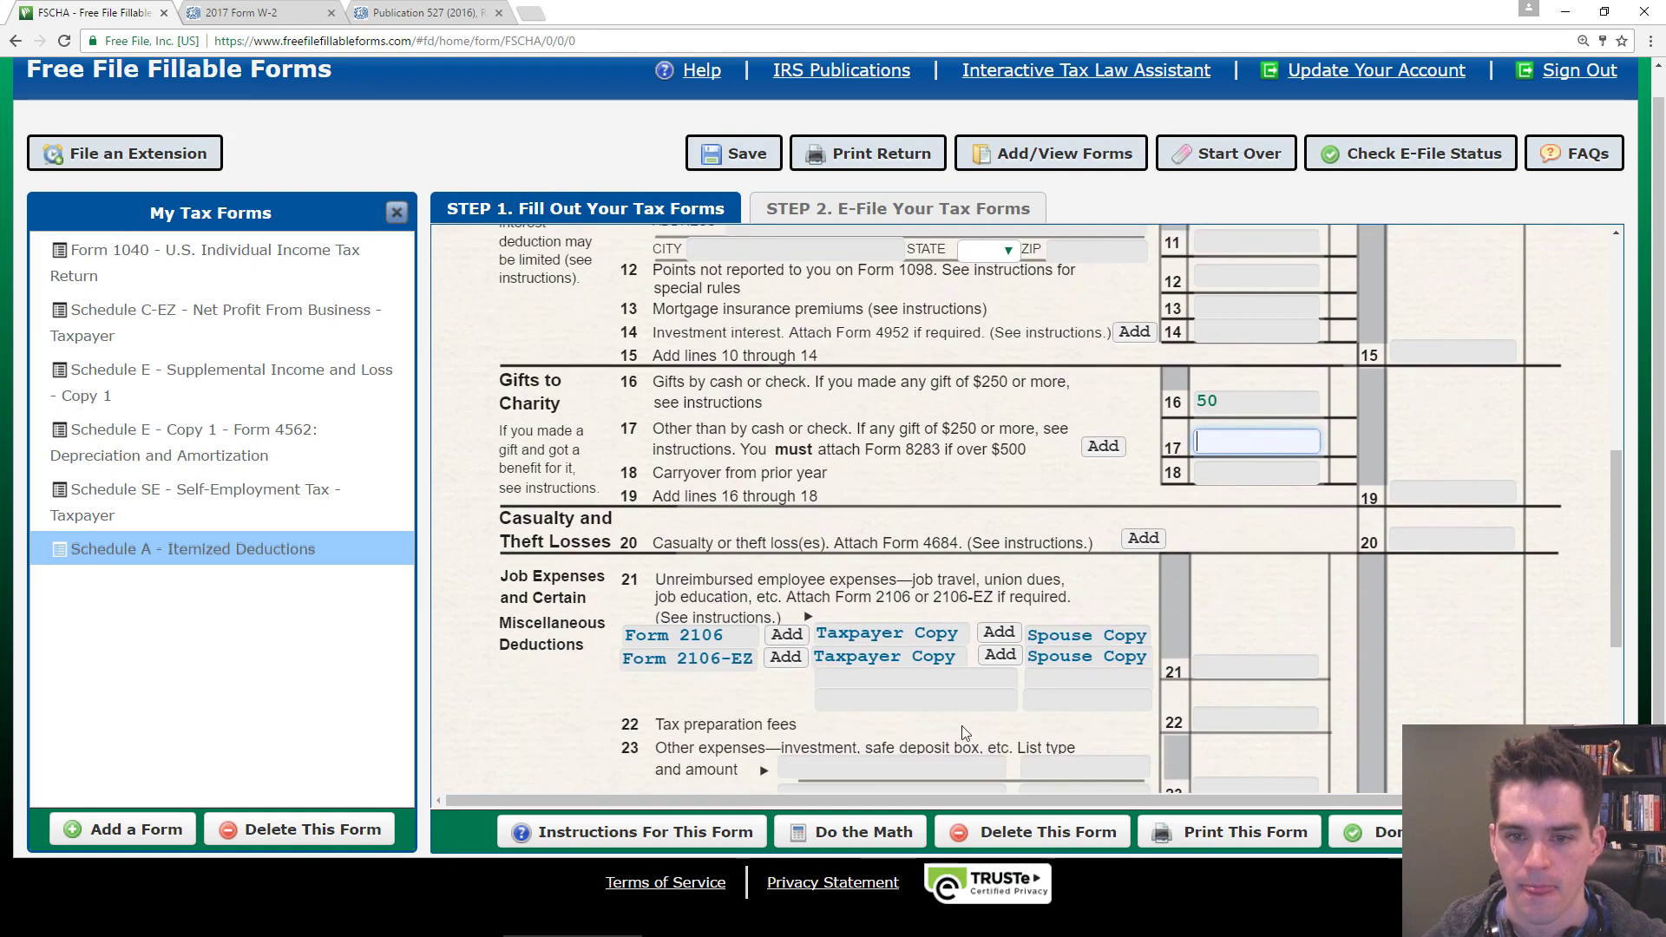
{"action": "scroll", "coordinate": [995, 740], "scroll_direction": "up", "scroll_amount": 3}
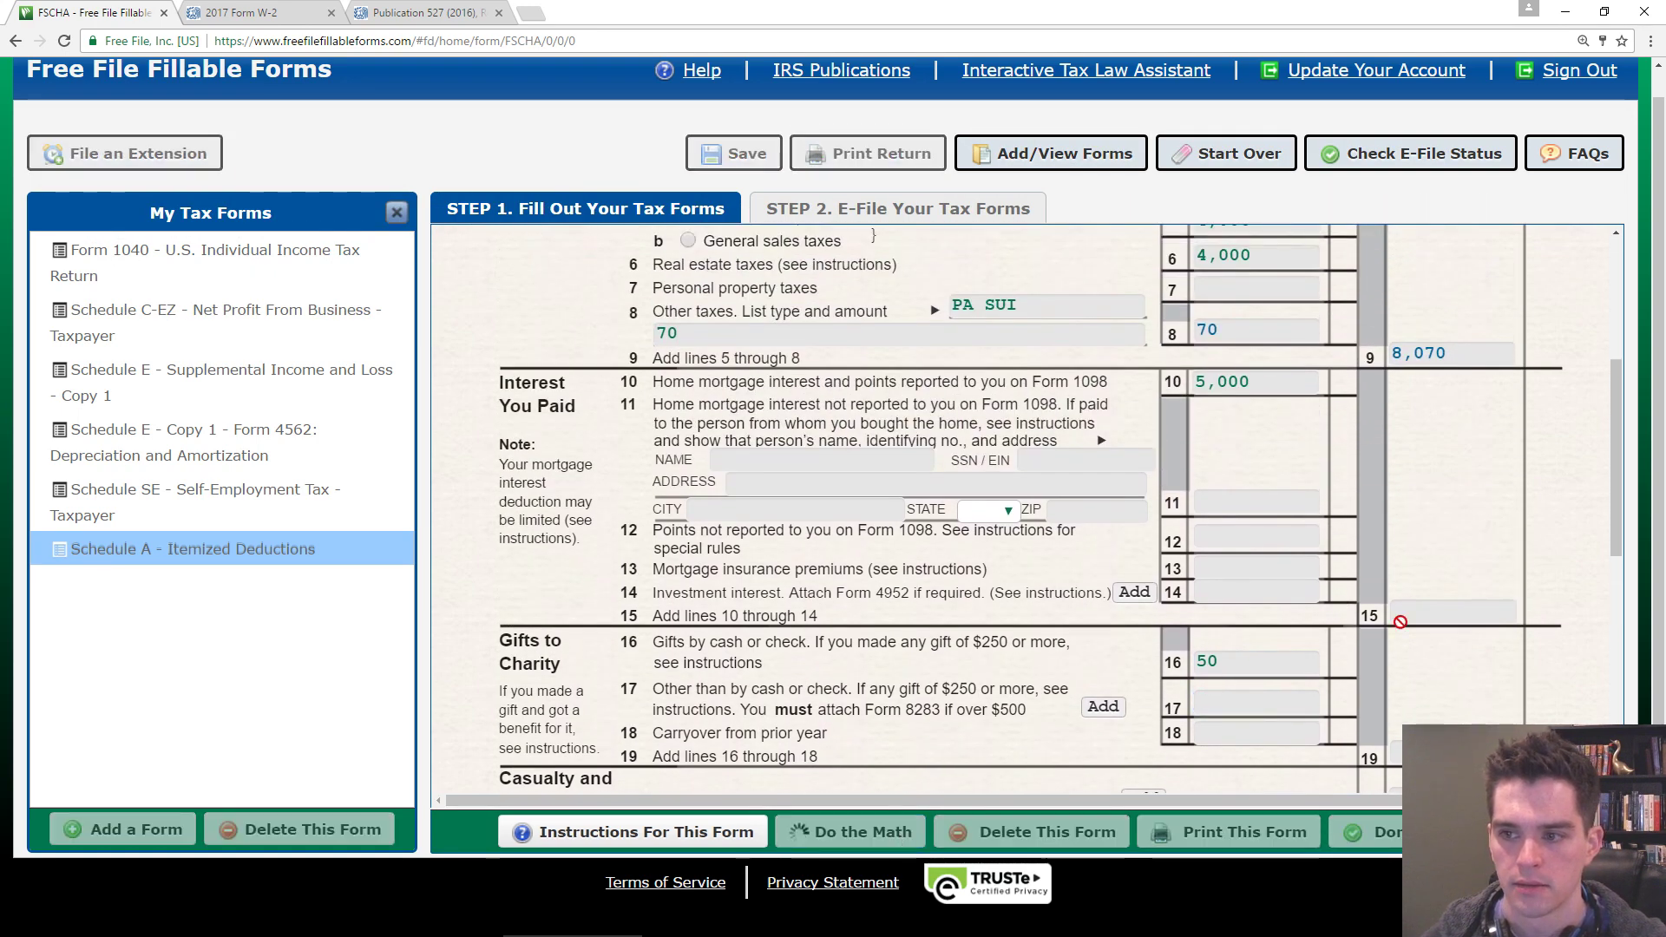
{"action": "scroll", "coordinate": [1229, 468], "scroll_direction": "down", "scroll_amount": 3}
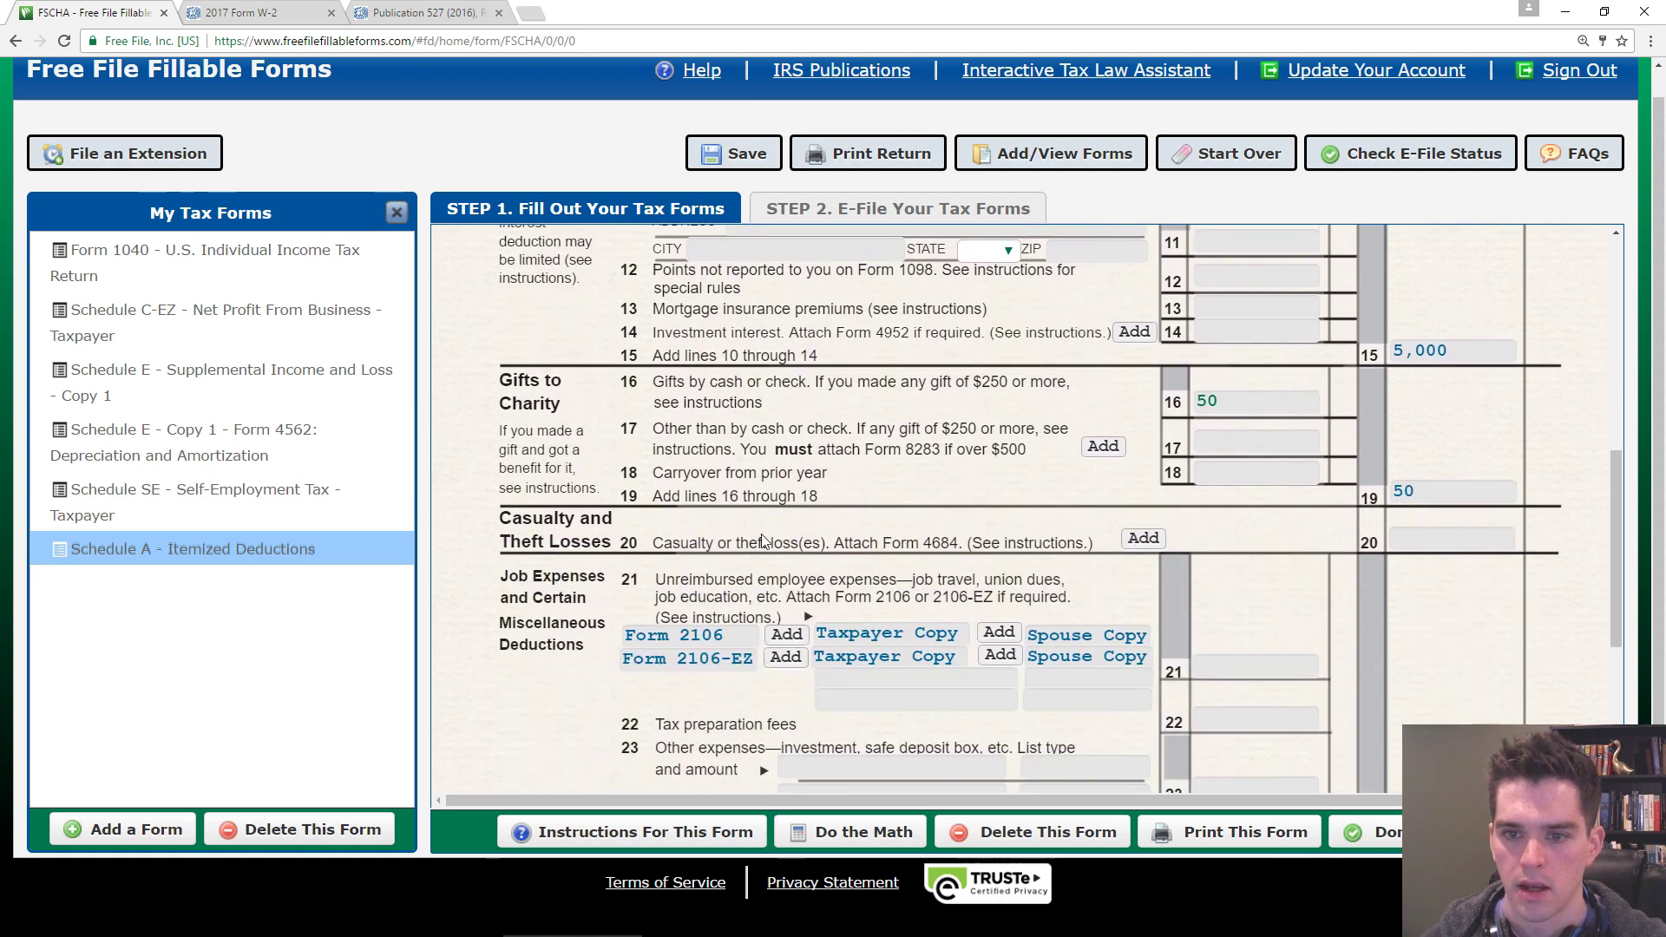
{"action": "scroll", "coordinate": [894, 503], "scroll_direction": "down", "scroll_amount": 2}
{"action": "scroll", "coordinate": [894, 504], "scroll_direction": "down", "scroll_amount": 1}
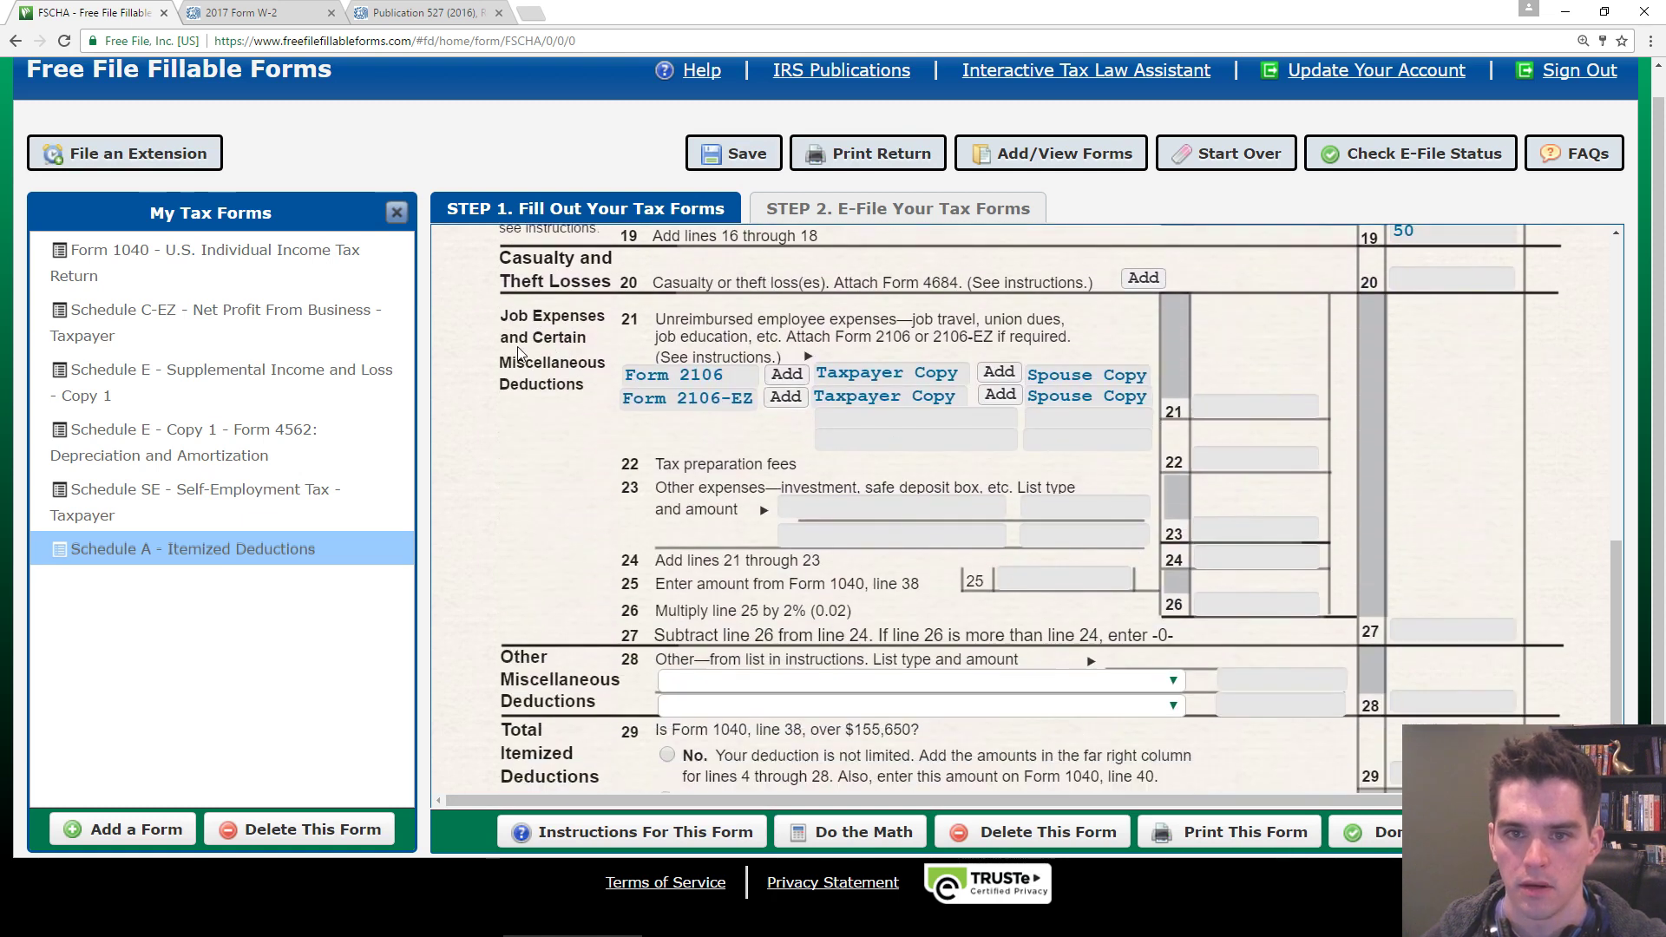
{"action": "scroll", "coordinate": [581, 532], "scroll_direction": "down", "scroll_amount": 2}
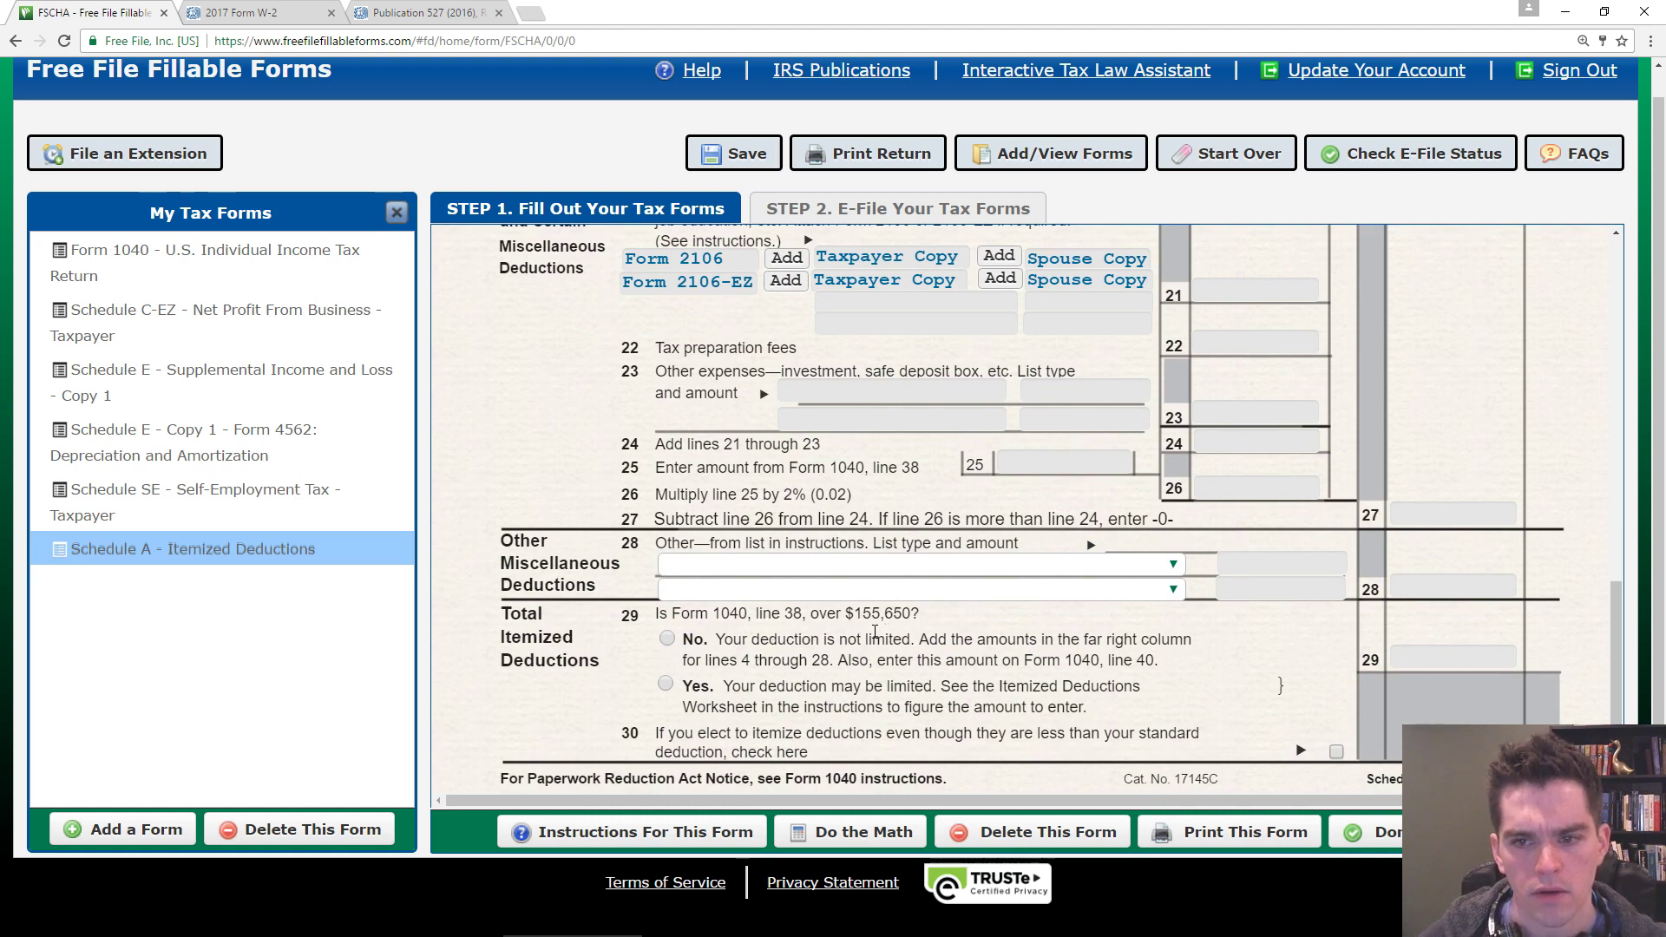
- Review the current figures on Form 1040
{"action": "left_click", "coordinate": [169, 263]}
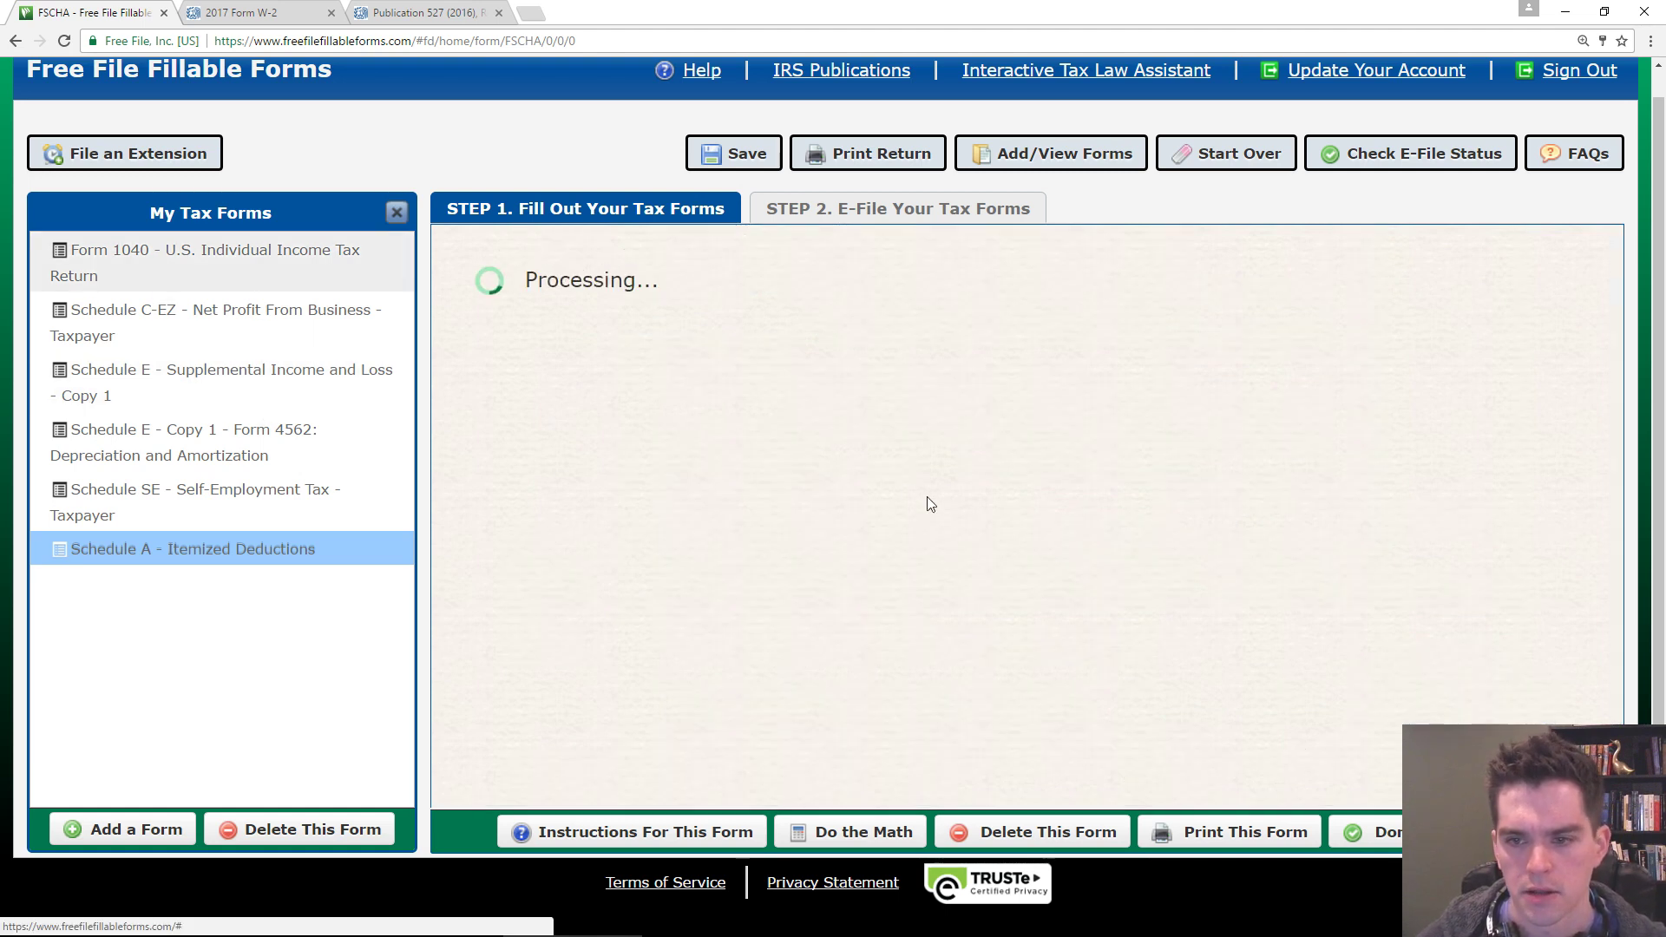
{"action": "scroll", "coordinate": [1043, 573], "scroll_direction": "down", "scroll_amount": 5}
{"action": "scroll", "coordinate": [1037, 625], "scroll_direction": "down", "scroll_amount": 4}
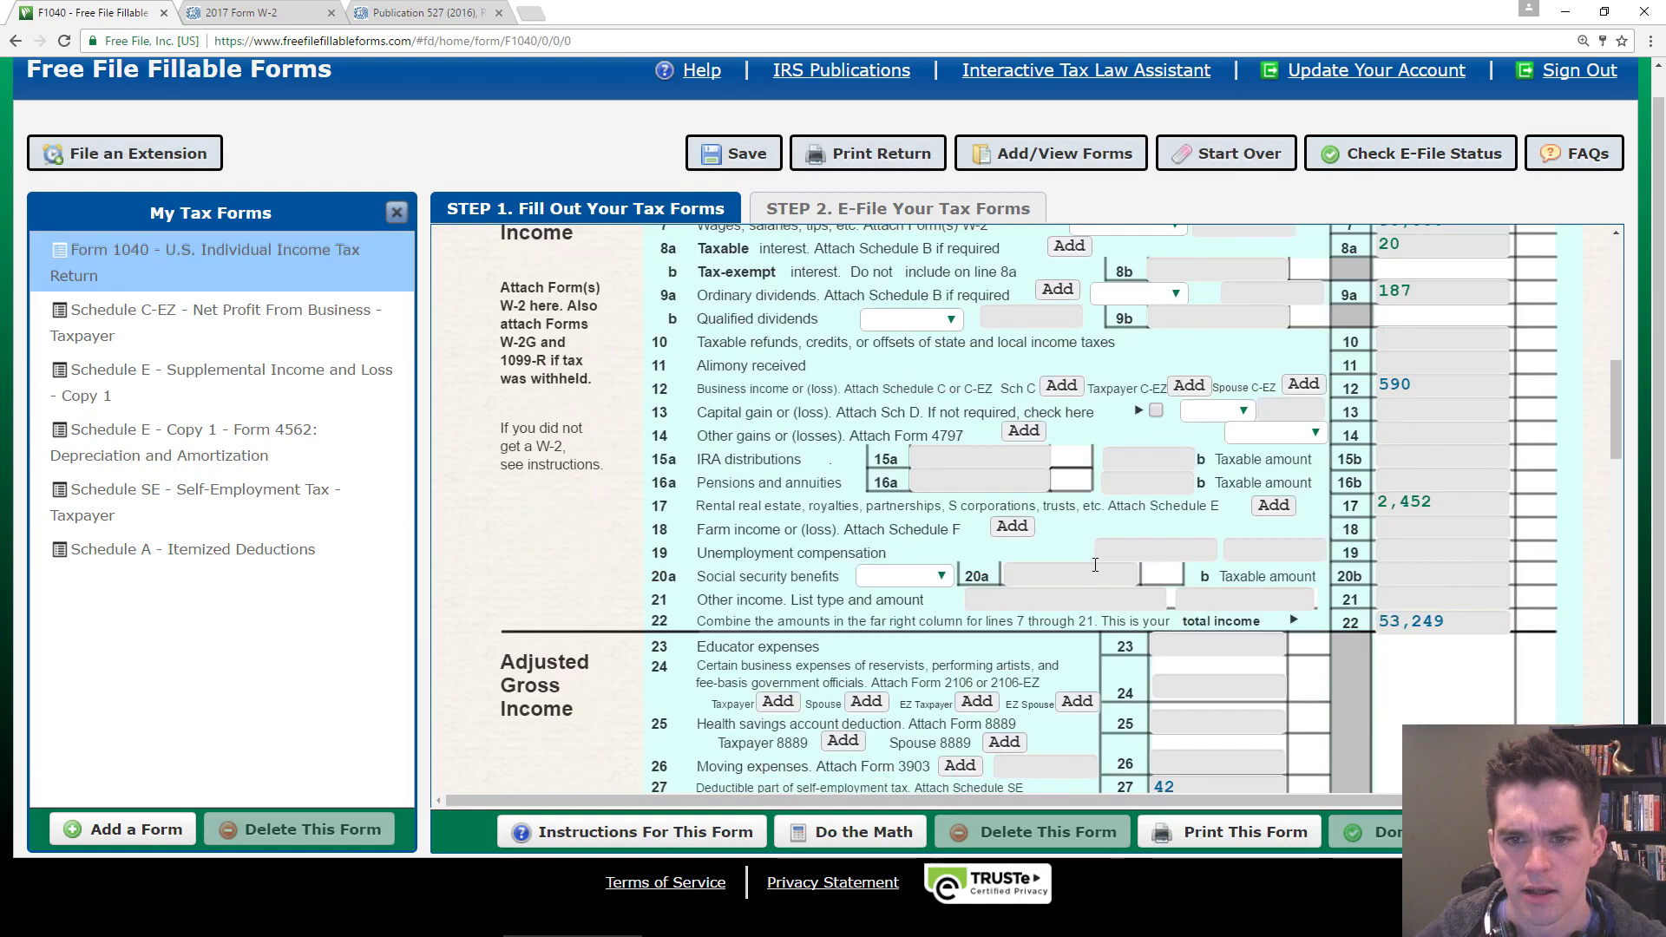
{"action": "scroll", "coordinate": [1028, 523], "scroll_direction": "down", "scroll_amount": 3}
{"action": "scroll", "coordinate": [1028, 522], "scroll_direction": "down", "scroll_amount": 1}
{"action": "scroll", "coordinate": [1128, 564], "scroll_direction": "down", "scroll_amount": 1}
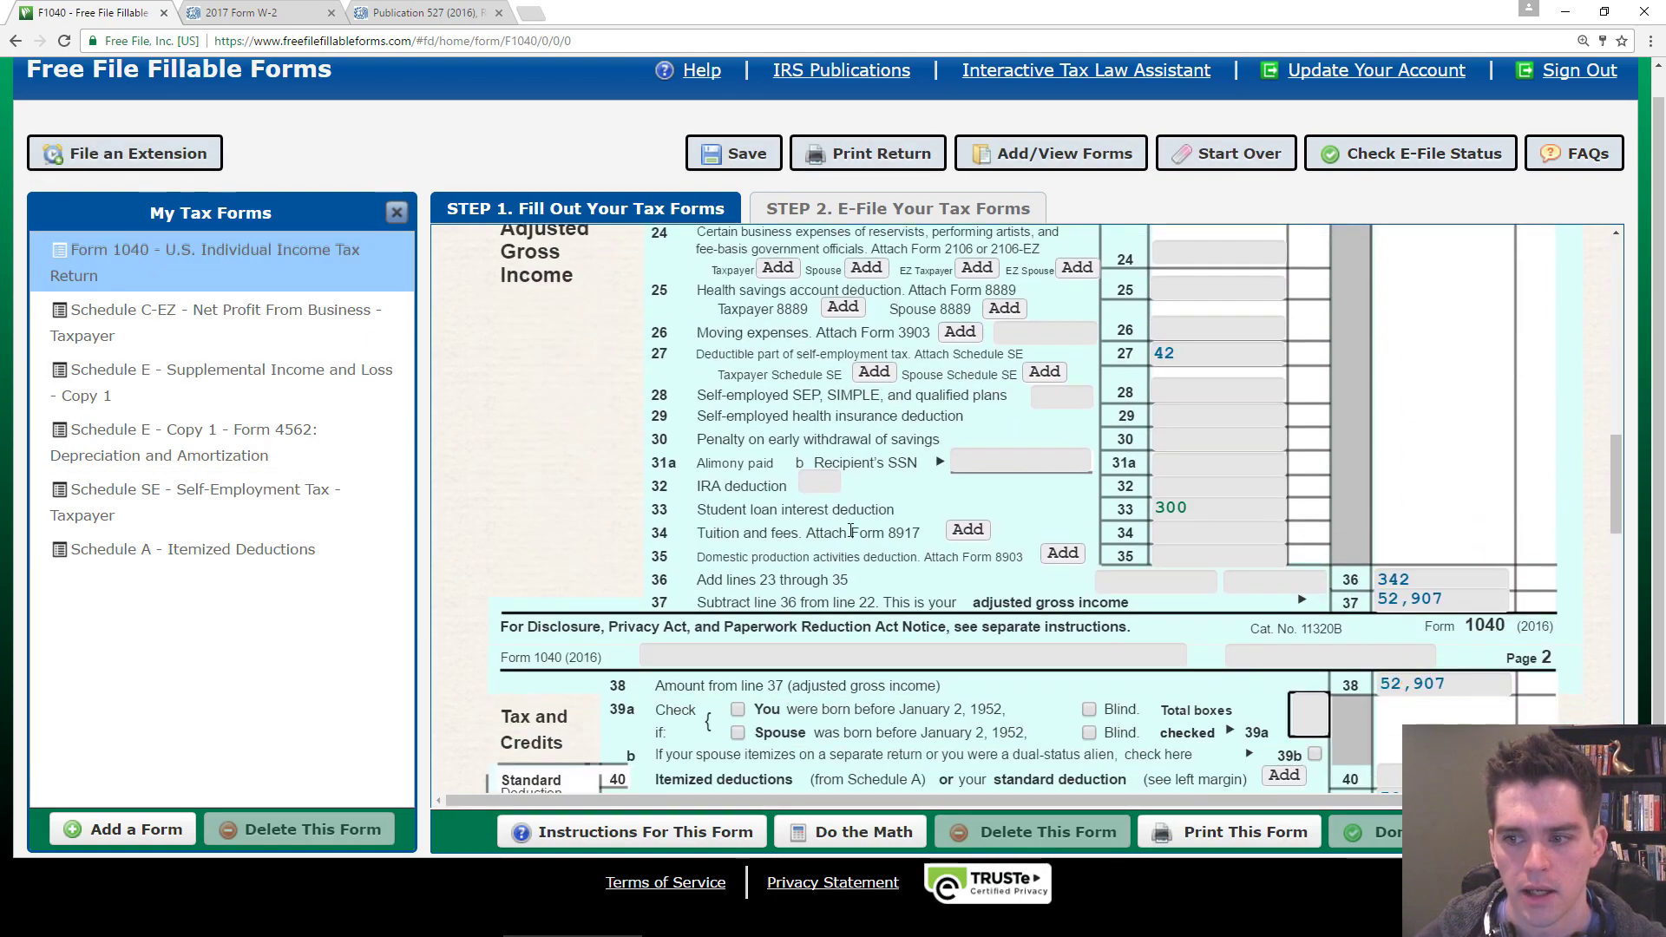
- Back on Schedule A, answer No to line 29's limitation question
{"action": "left_click", "coordinate": [207, 556]}
{"action": "scroll", "coordinate": [807, 618], "scroll_direction": "down", "scroll_amount": 3}
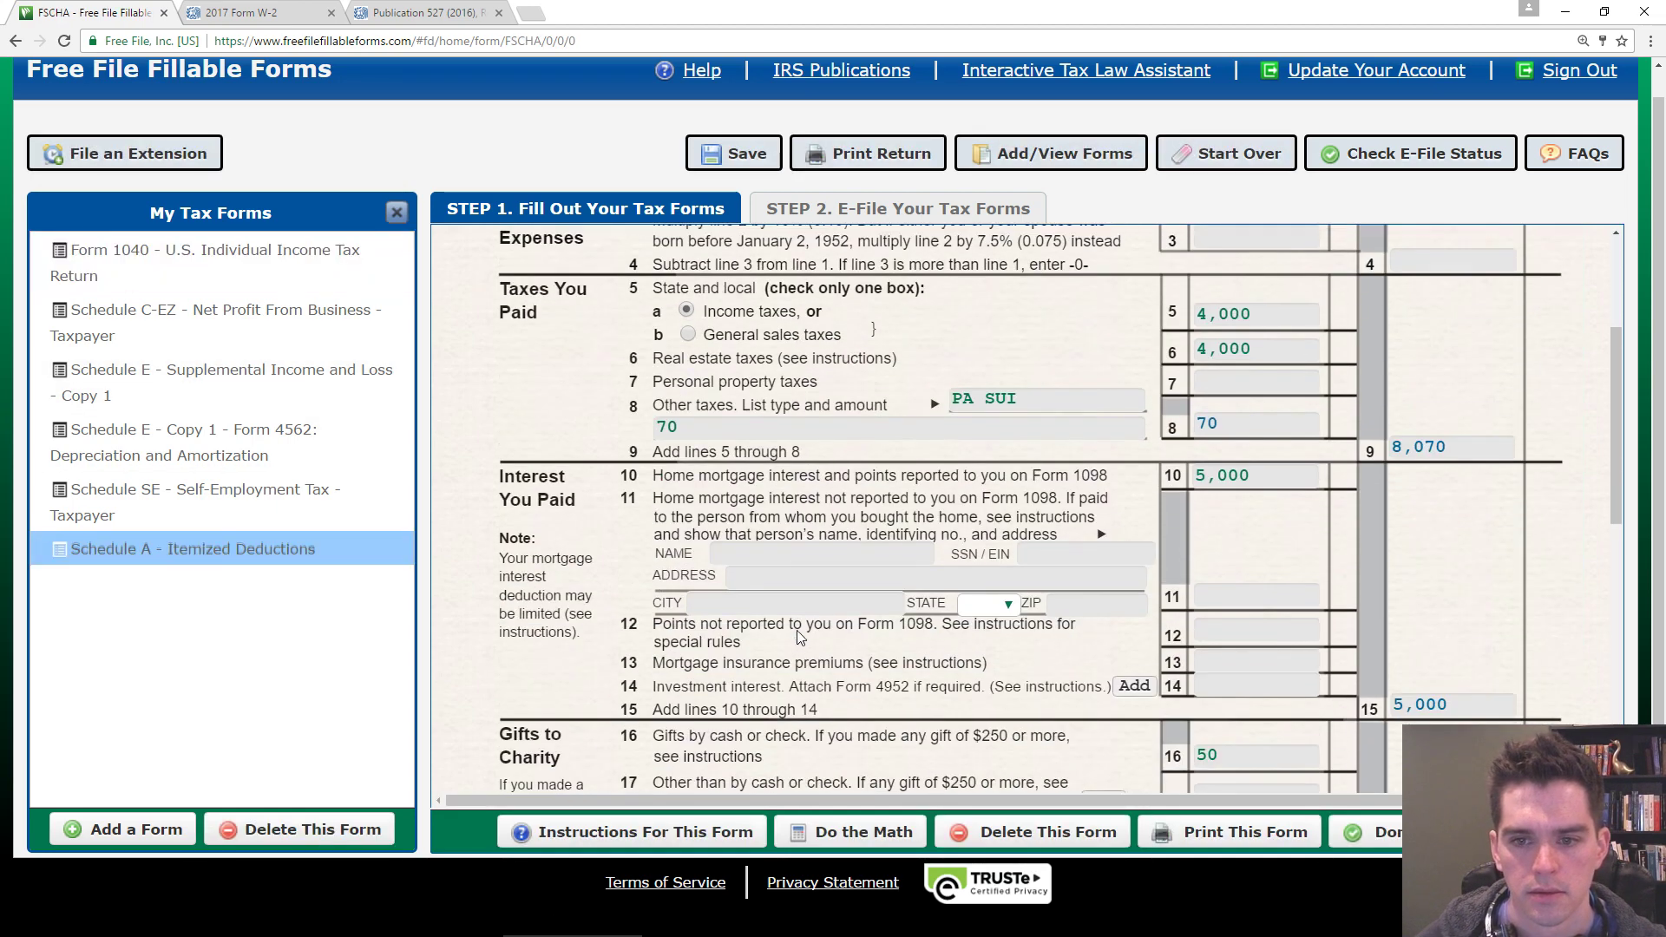
{"action": "scroll", "coordinate": [797, 630], "scroll_direction": "up", "scroll_amount": 2}
{"action": "scroll", "coordinate": [755, 599], "scroll_direction": "down", "scroll_amount": 5}
{"action": "scroll", "coordinate": [725, 577], "scroll_direction": "down", "scroll_amount": 5}
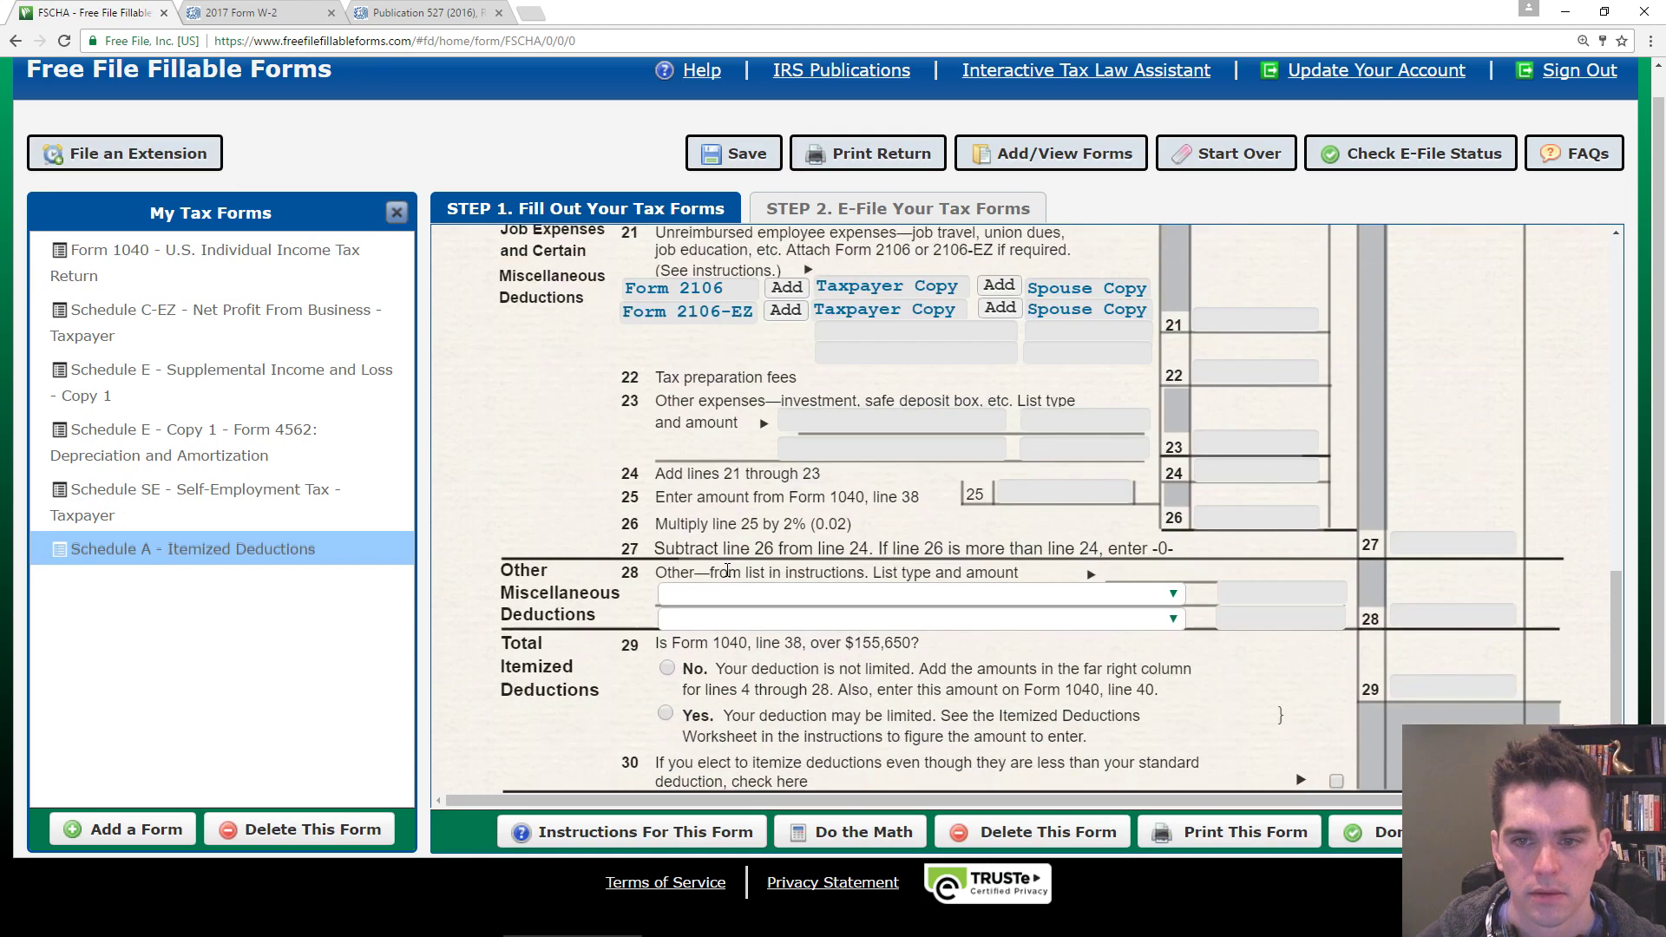
{"action": "scroll", "coordinate": [690, 608], "scroll_direction": "down", "scroll_amount": 1}
{"action": "left_click", "coordinate": [668, 640]}
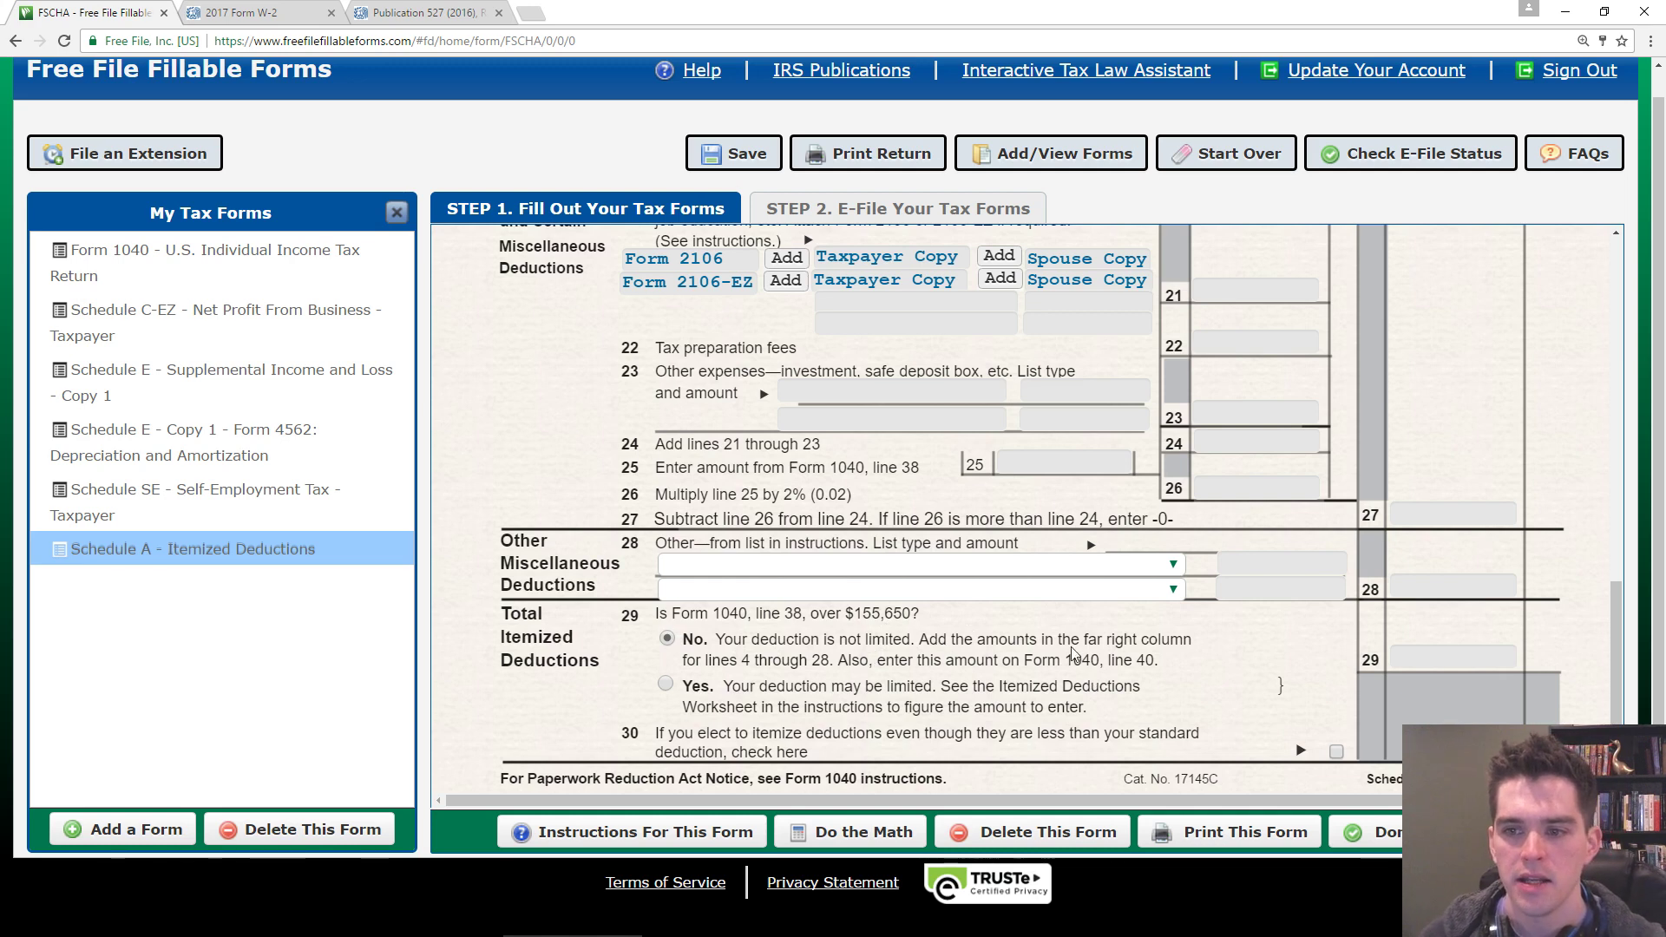
- Record 13,120 as total itemized deductions on Schedule A line 29
{"action": "scroll", "coordinate": [1424, 588], "scroll_direction": "up", "scroll_amount": 2}
{"action": "scroll", "coordinate": [1424, 588], "scroll_direction": "up", "scroll_amount": 4}
{"action": "scroll", "coordinate": [1424, 588], "scroll_direction": "up", "scroll_amount": 2}
{"action": "scroll", "coordinate": [1443, 425], "scroll_direction": "up", "scroll_amount": 3}
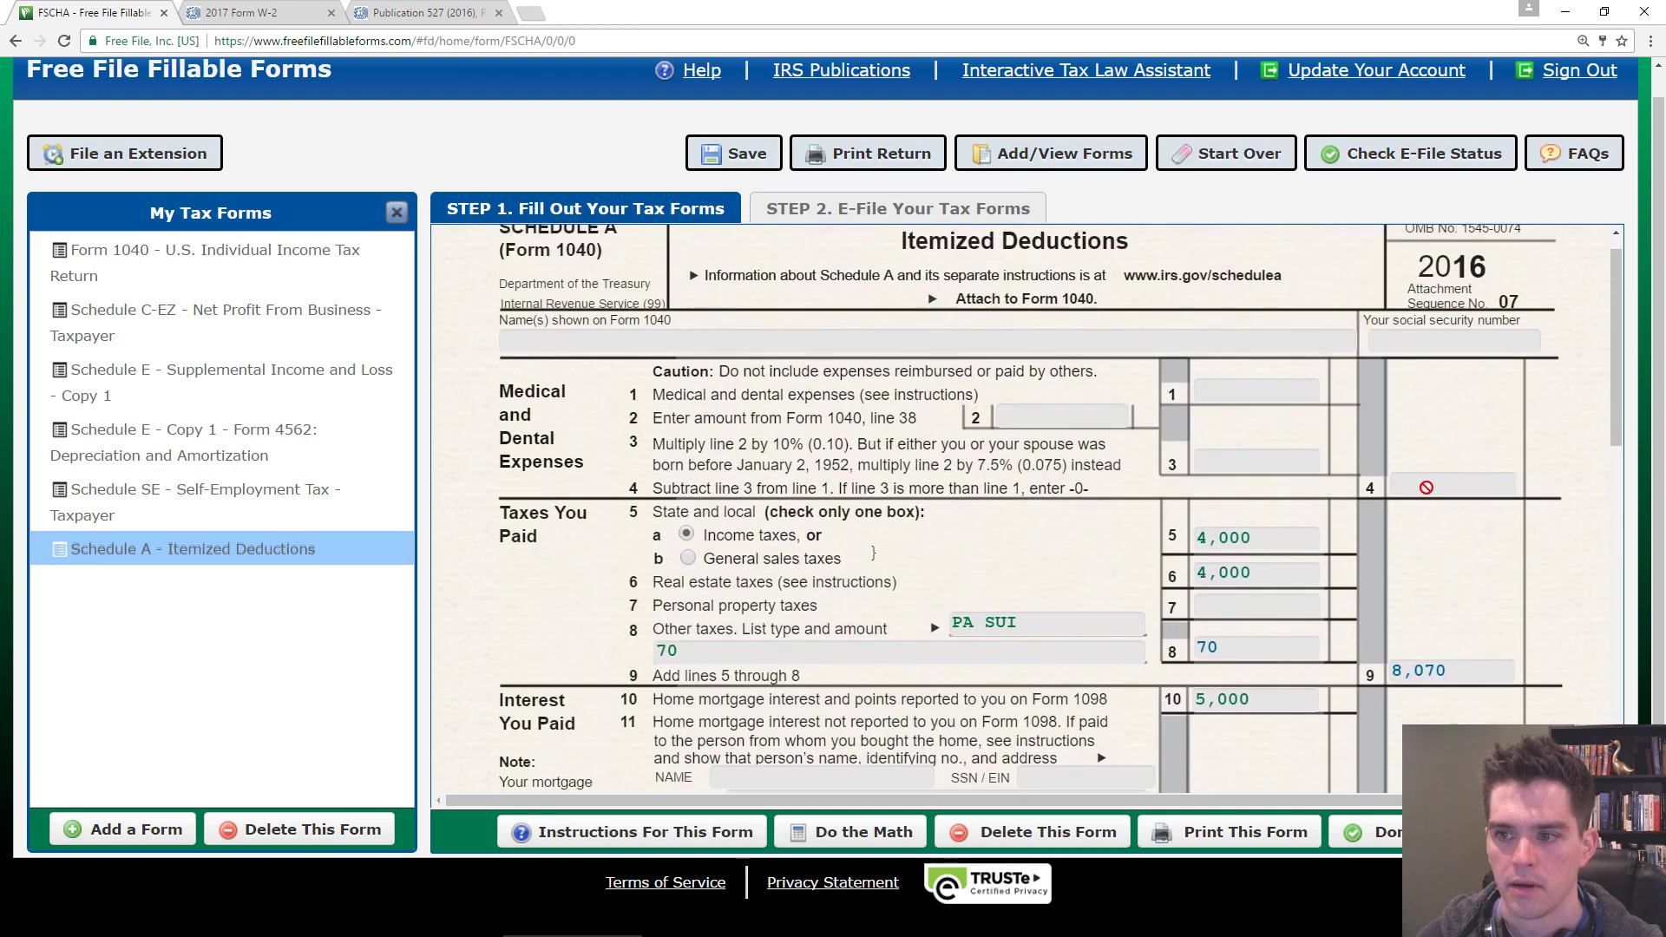
{"action": "scroll", "coordinate": [1419, 474], "scroll_direction": "down", "scroll_amount": 2}
{"action": "scroll", "coordinate": [1428, 520], "scroll_direction": "down", "scroll_amount": 3}
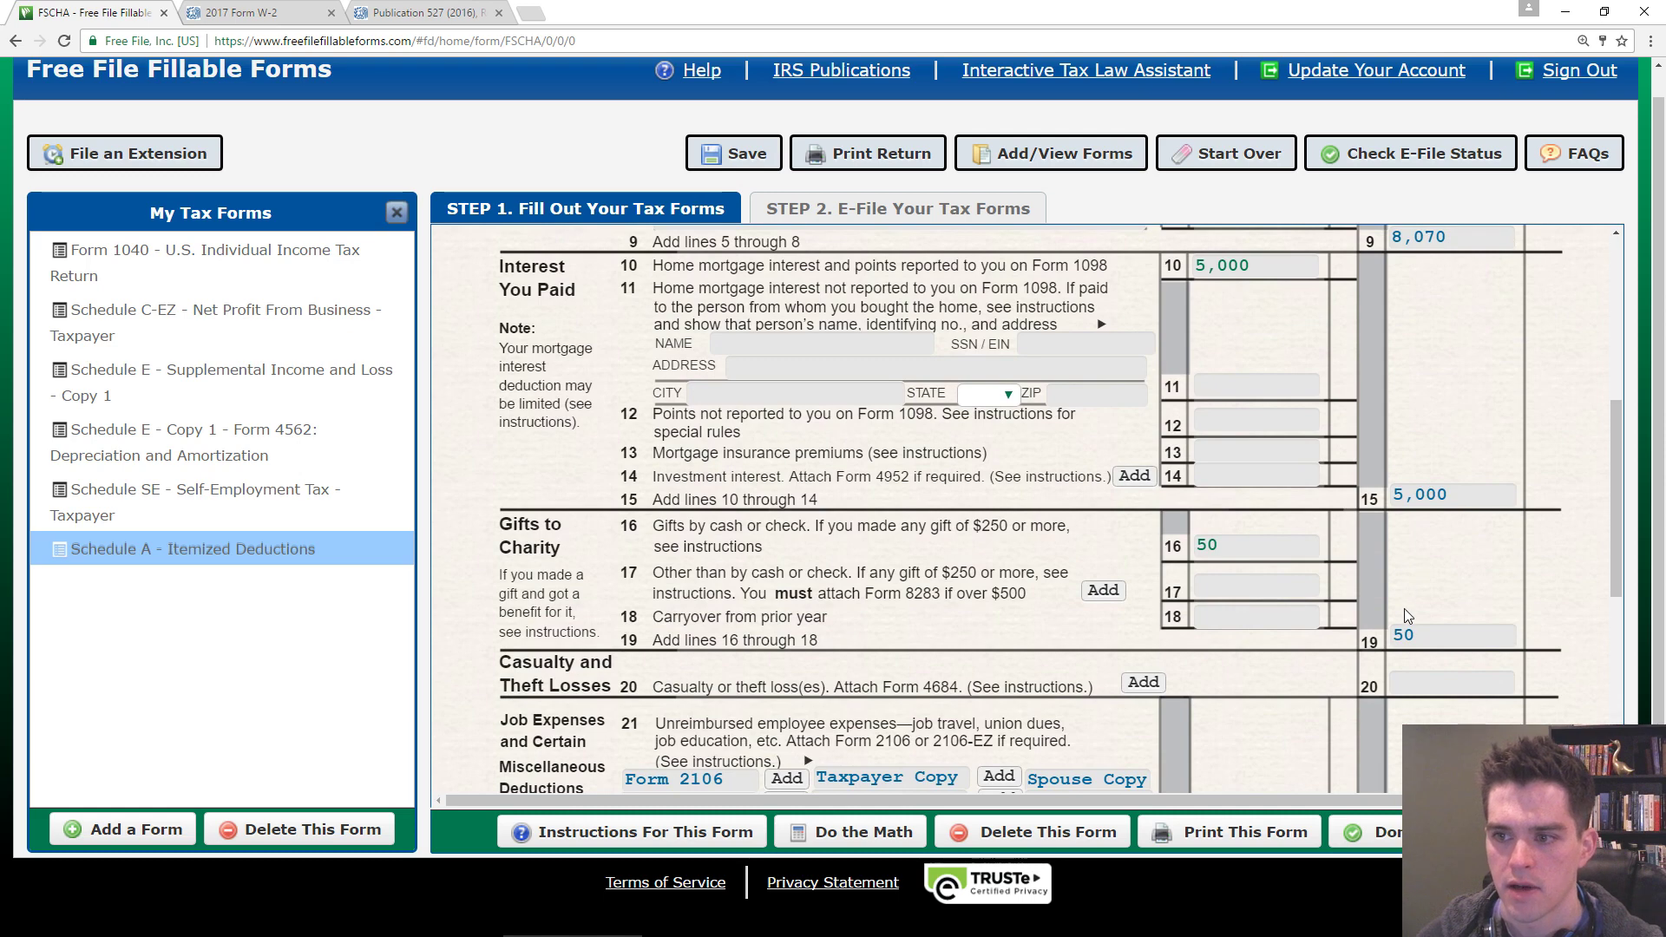
{"action": "mouse_move", "coordinate": [1439, 637]}
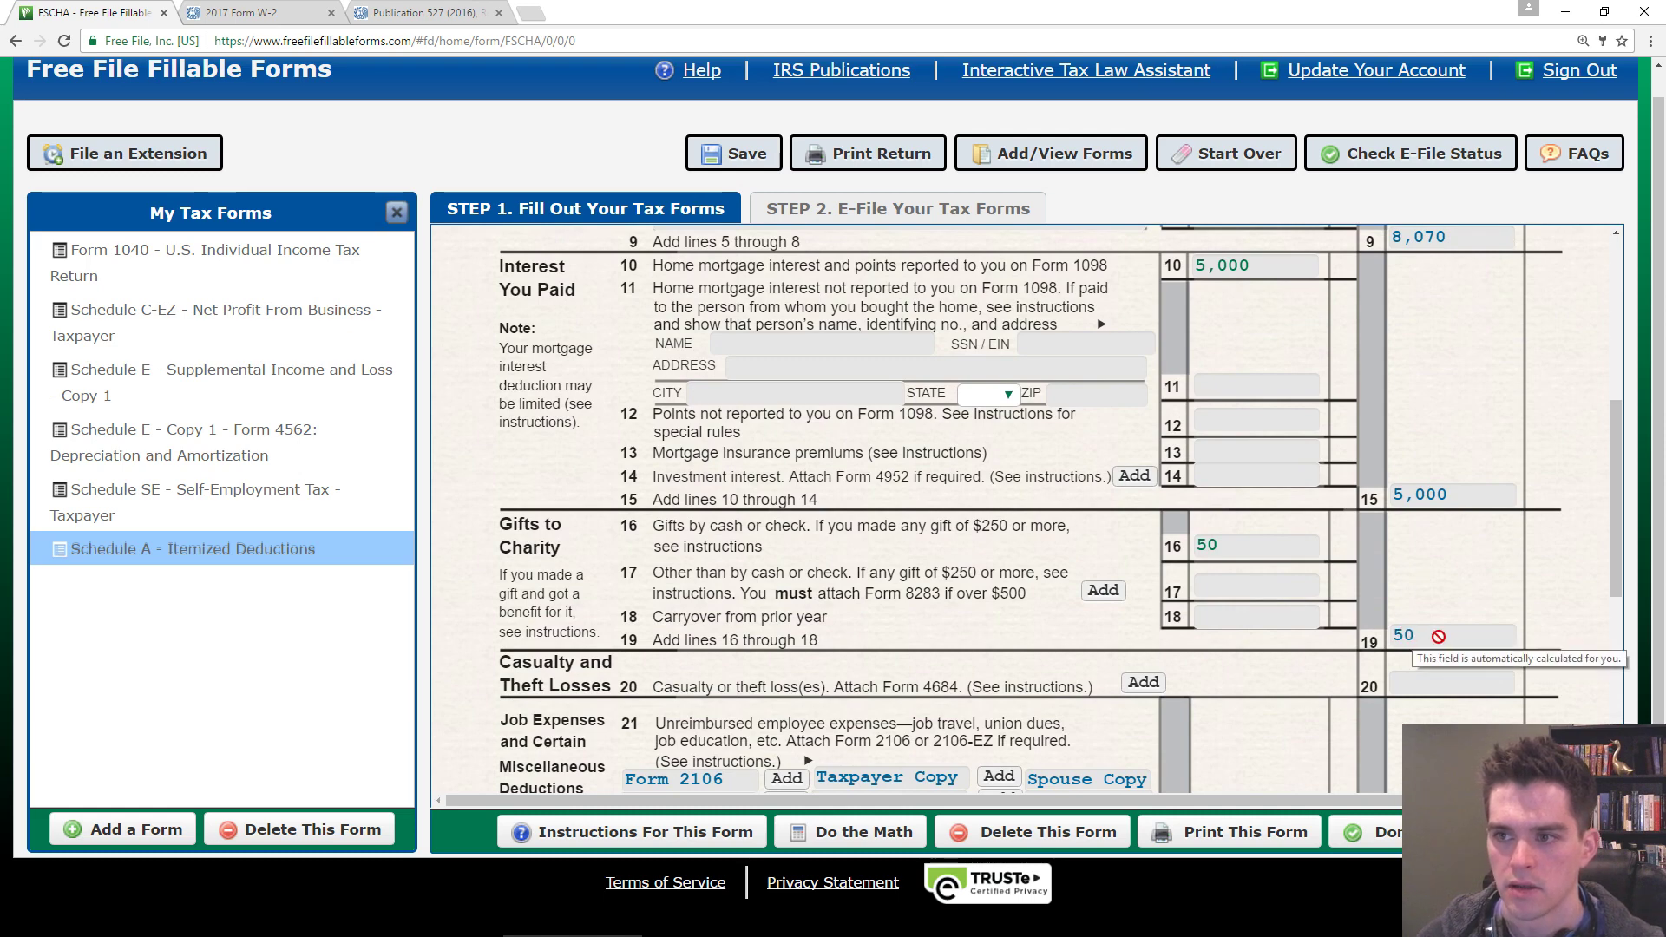
{"action": "scroll", "coordinate": [1436, 639], "scroll_direction": "down", "scroll_amount": 2}
{"action": "scroll", "coordinate": [1438, 641], "scroll_direction": "down", "scroll_amount": 3}
{"action": "scroll", "coordinate": [1441, 634], "scroll_direction": "down", "scroll_amount": 1}
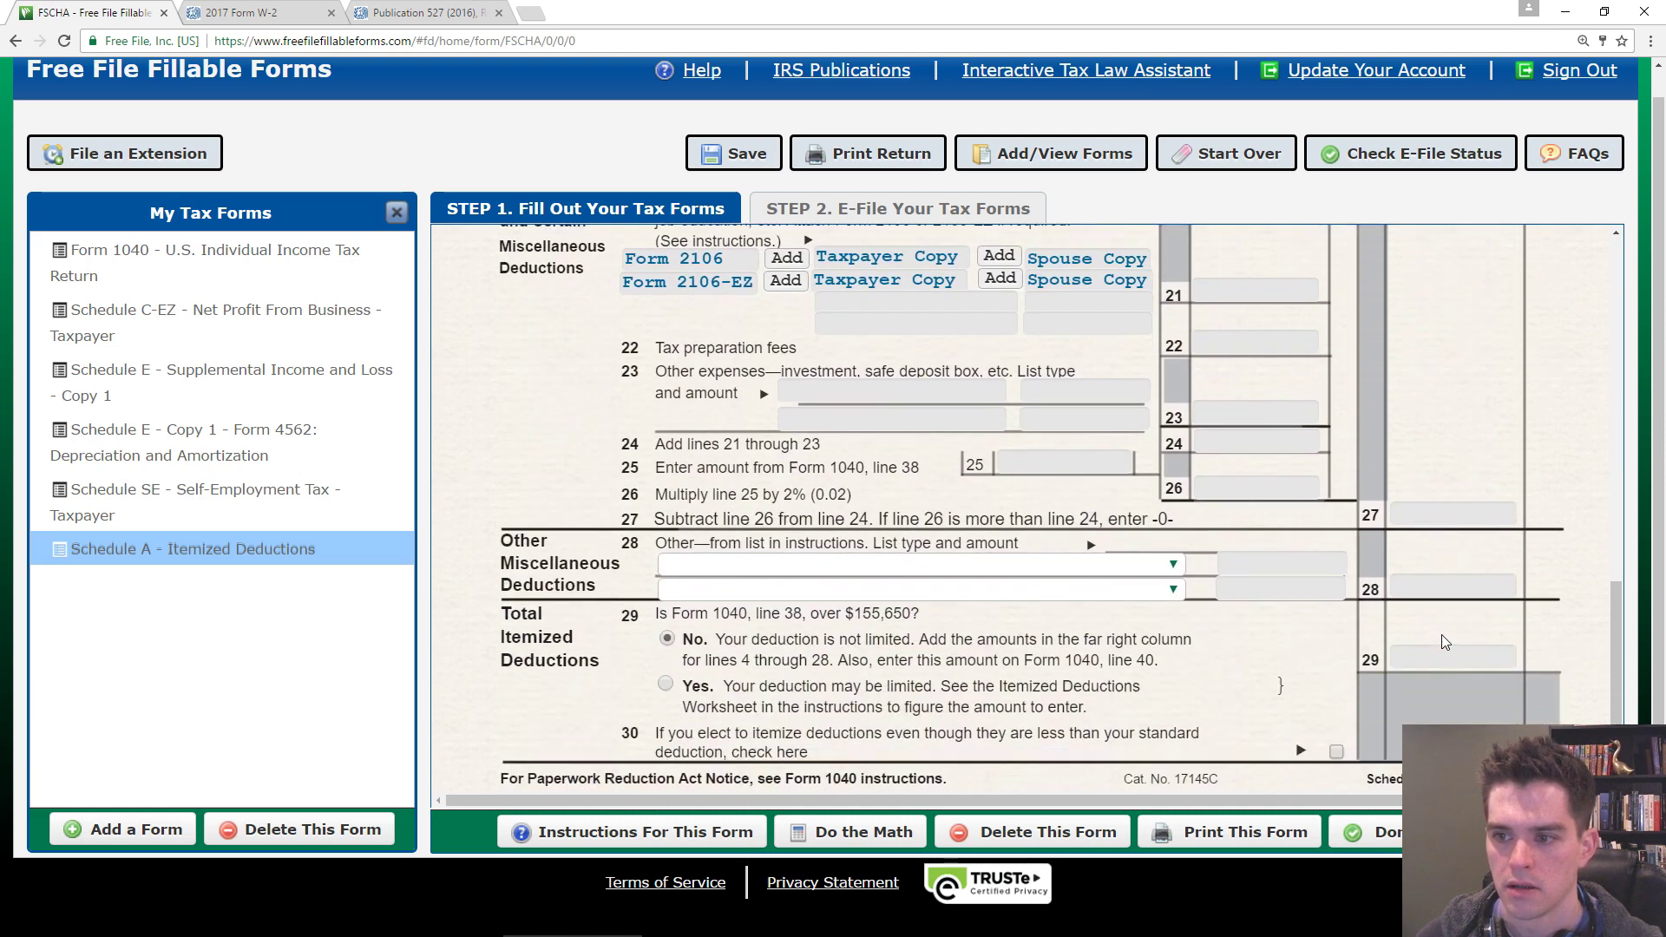
{"action": "left_click", "coordinate": [1430, 656]}
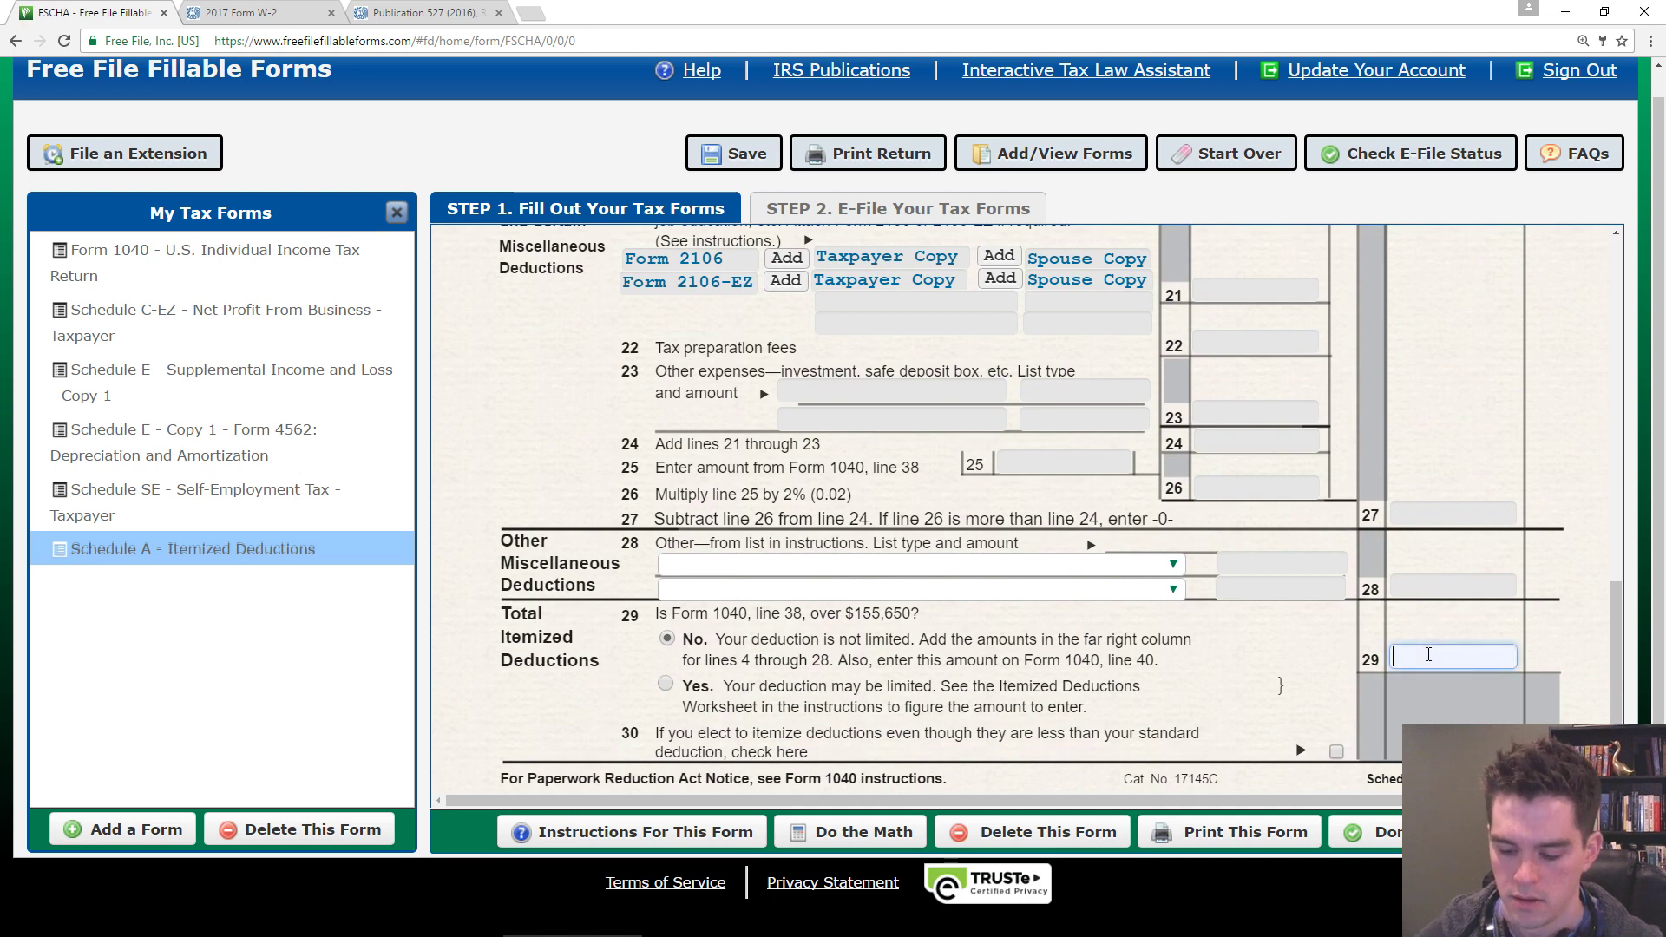
{"action": "type", "text": "13120"}
{"action": "key", "text": "Tab"}
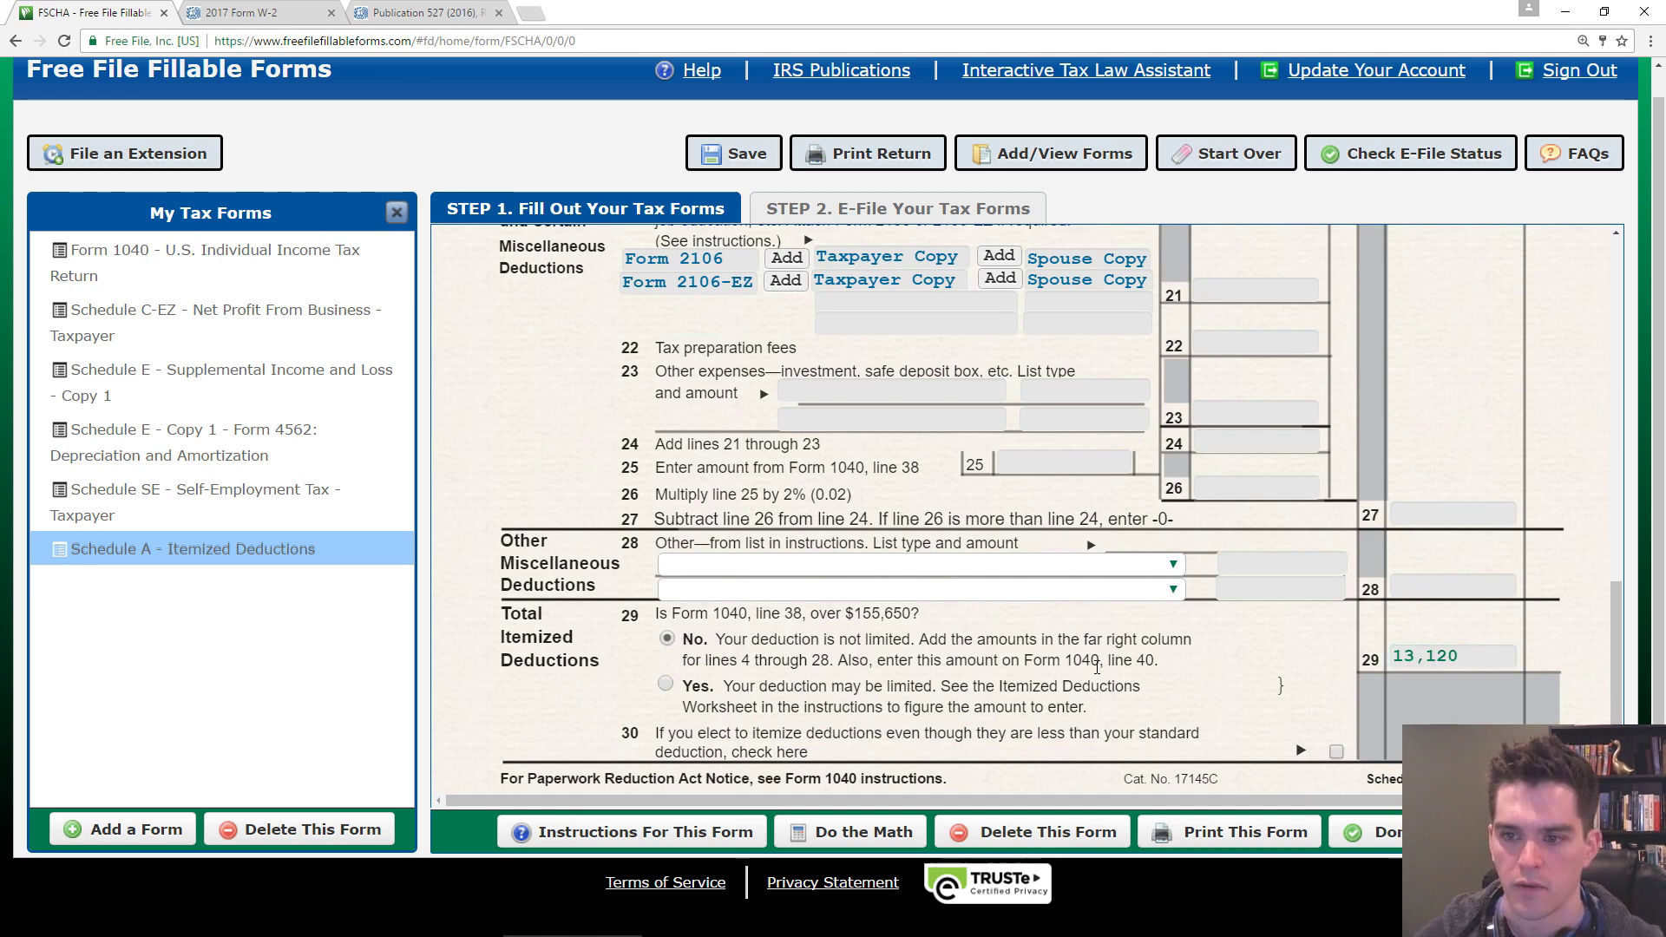
- Carry the 13,120 itemized deductions to Form 1040 line 40, leaving 39,787 on lines 41 and 43
{"action": "left_click", "coordinate": [243, 269]}
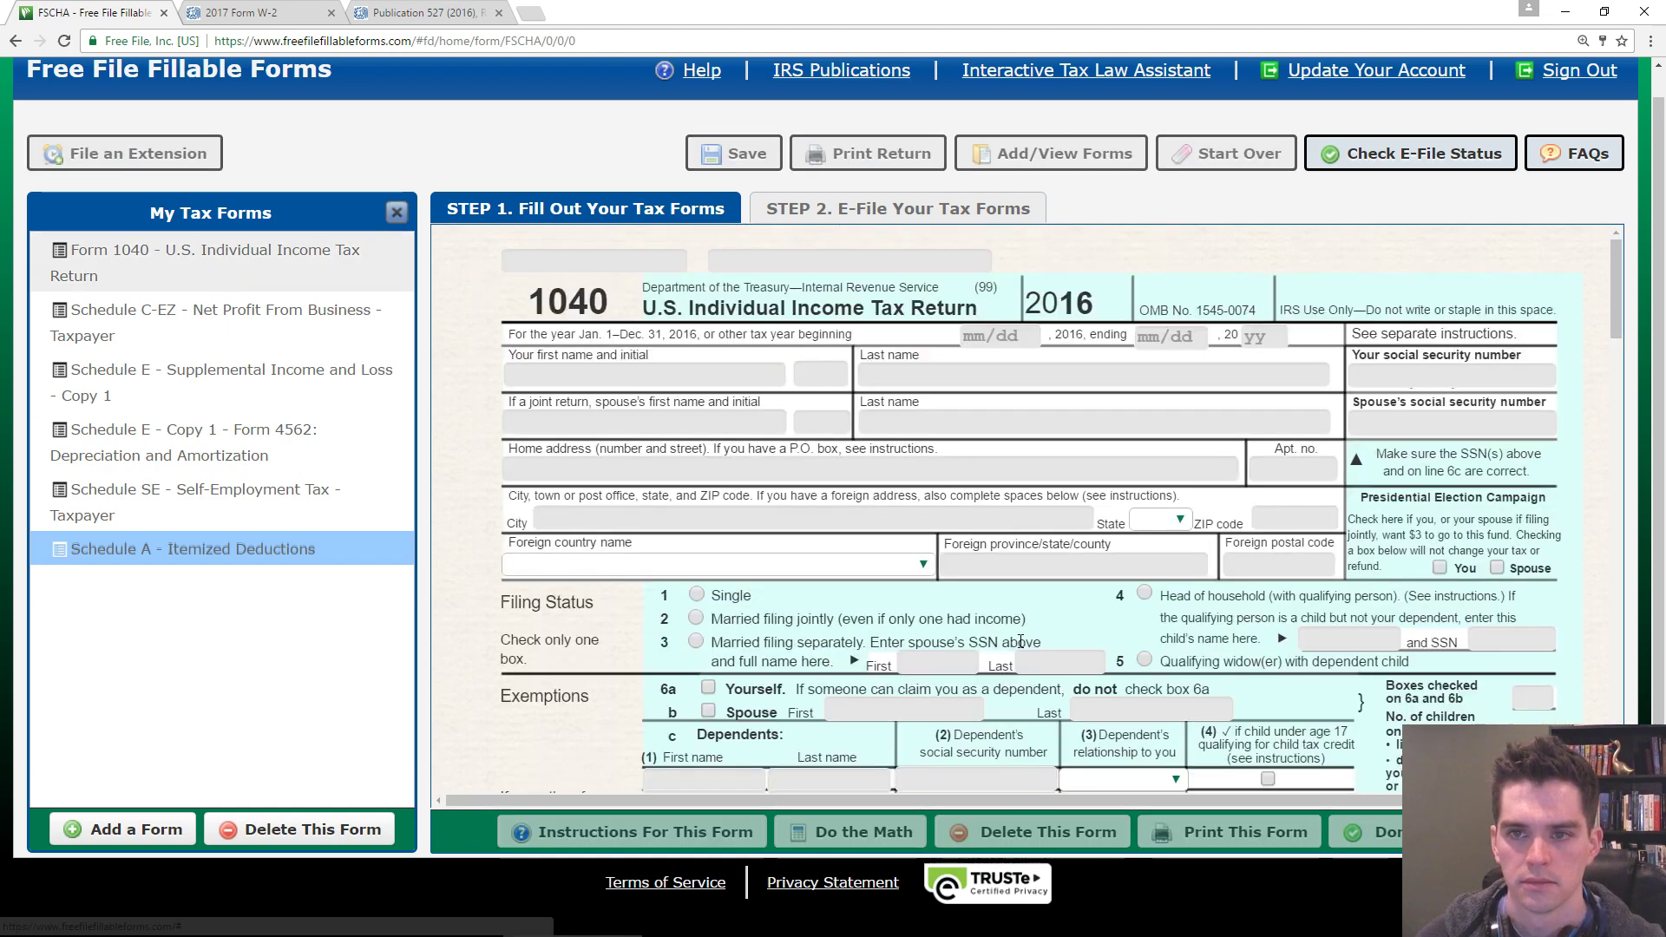
{"action": "scroll", "coordinate": [1022, 649], "scroll_direction": "down", "scroll_amount": 8}
{"action": "scroll", "coordinate": [1068, 642], "scroll_direction": "down", "scroll_amount": 5}
{"action": "scroll", "coordinate": [1022, 592], "scroll_direction": "down", "scroll_amount": 5}
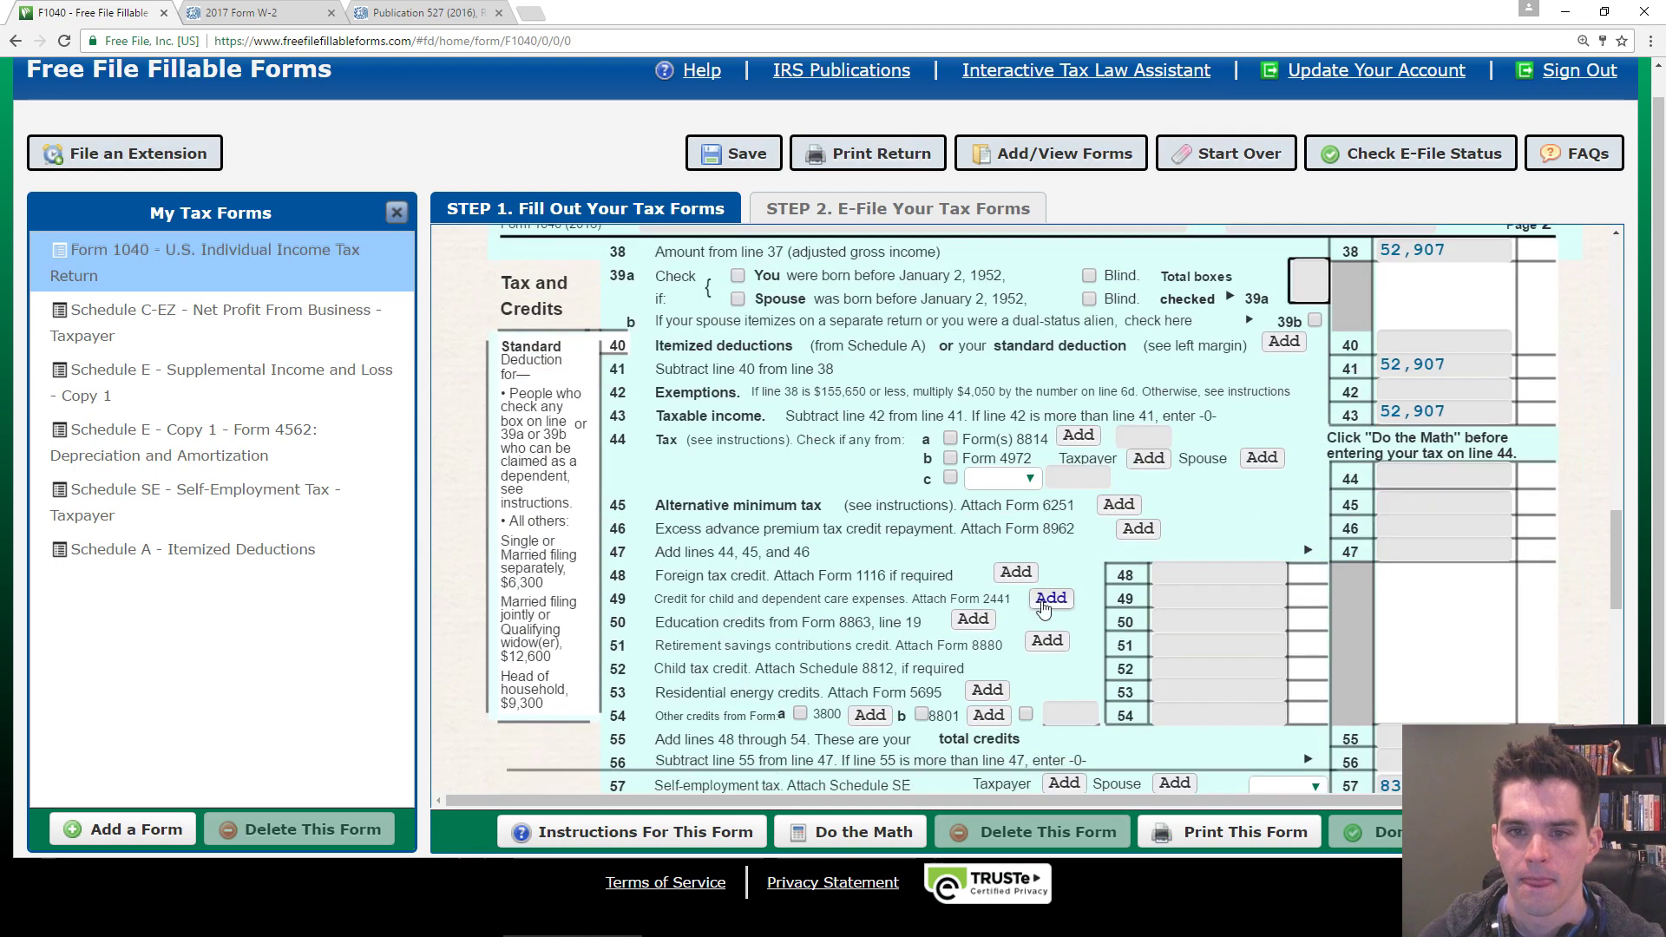
{"action": "scroll", "coordinate": [644, 396], "scroll_direction": "up", "scroll_amount": 2}
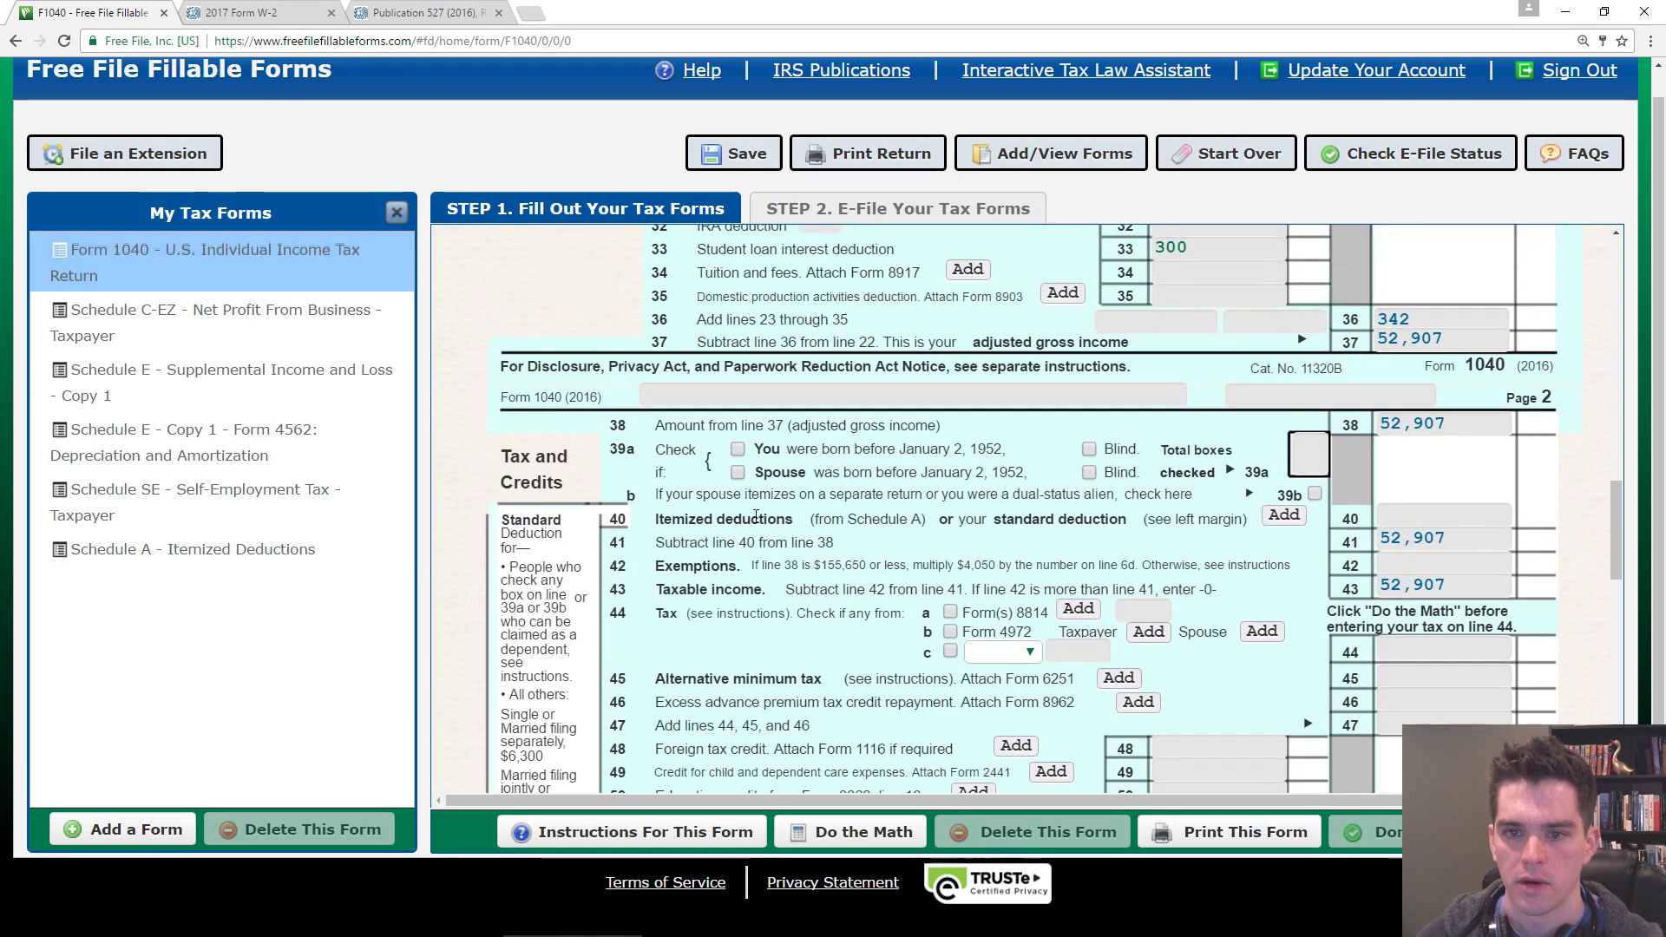
{"action": "left_click", "coordinate": [1402, 519]}
{"action": "type", "text": "13120"}
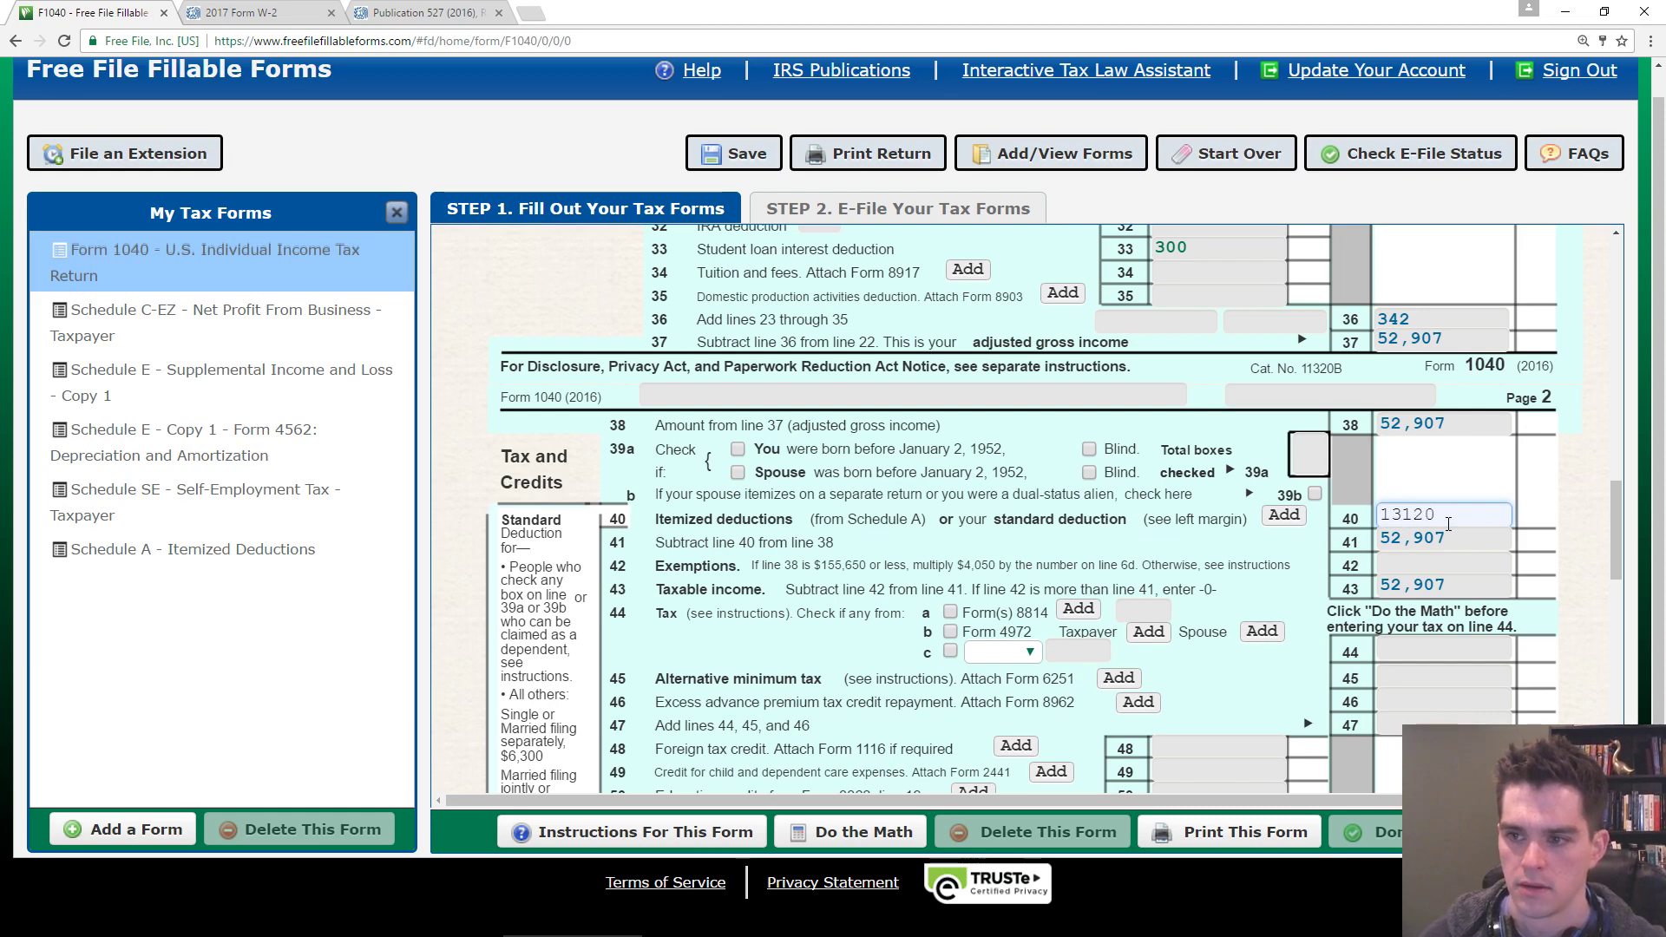
{"action": "key", "text": "Tab"}
{"action": "scroll", "coordinate": [1448, 525], "scroll_direction": "down", "scroll_amount": 1}
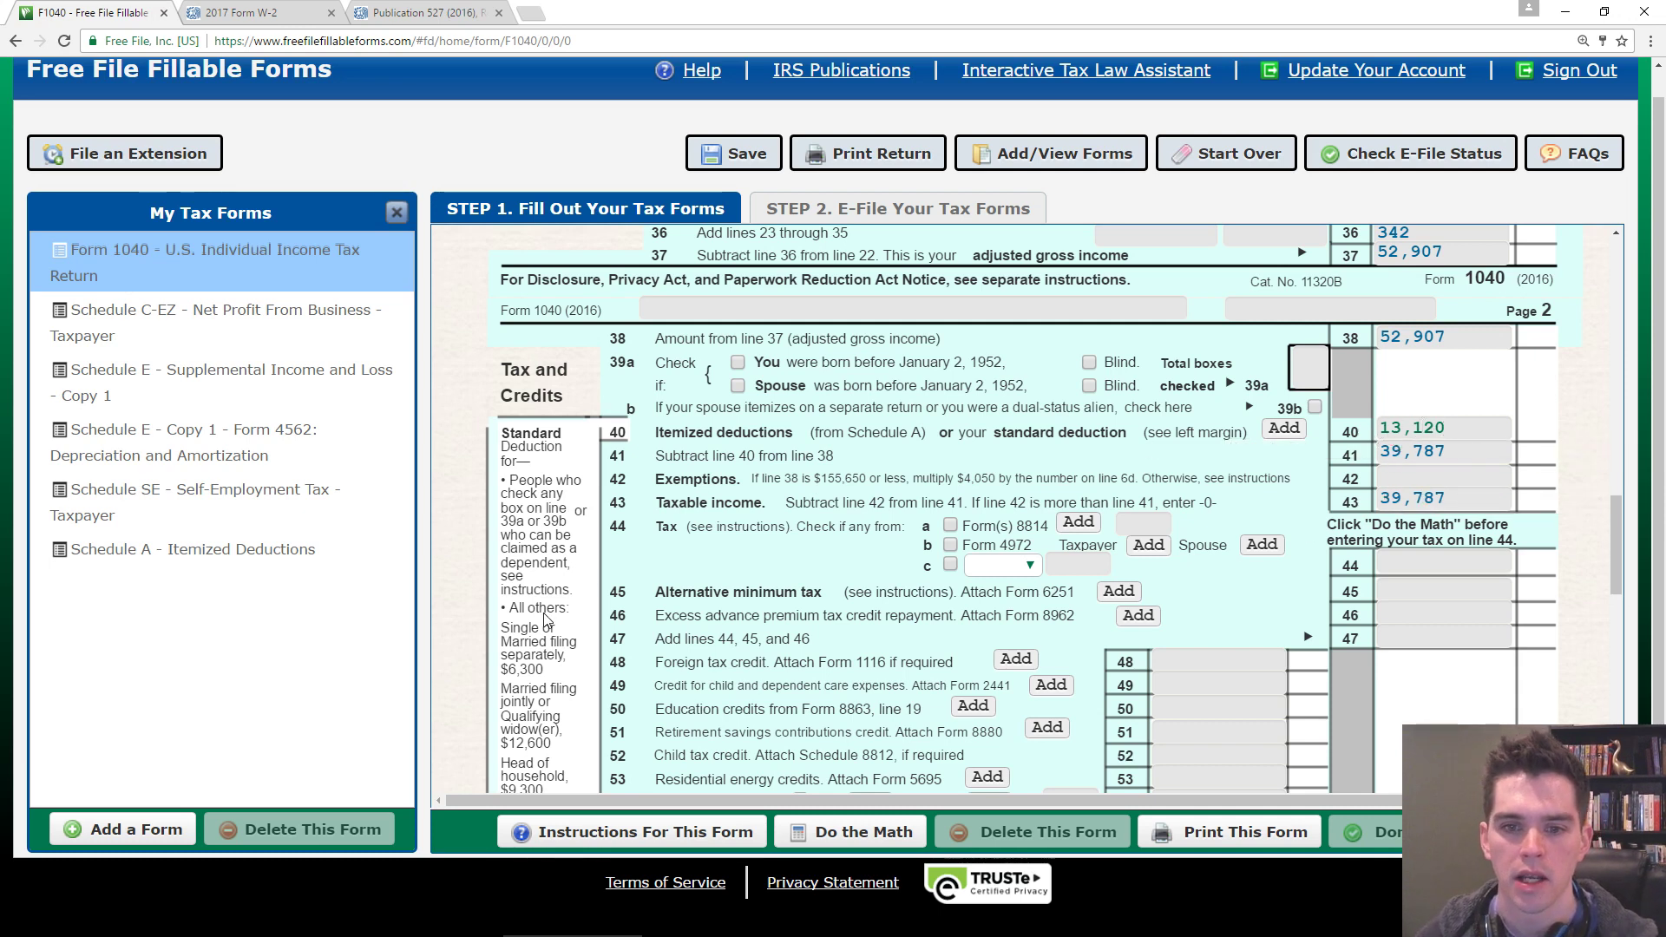
{"action": "scroll", "coordinate": [547, 620], "scroll_direction": "down", "scroll_amount": 1}
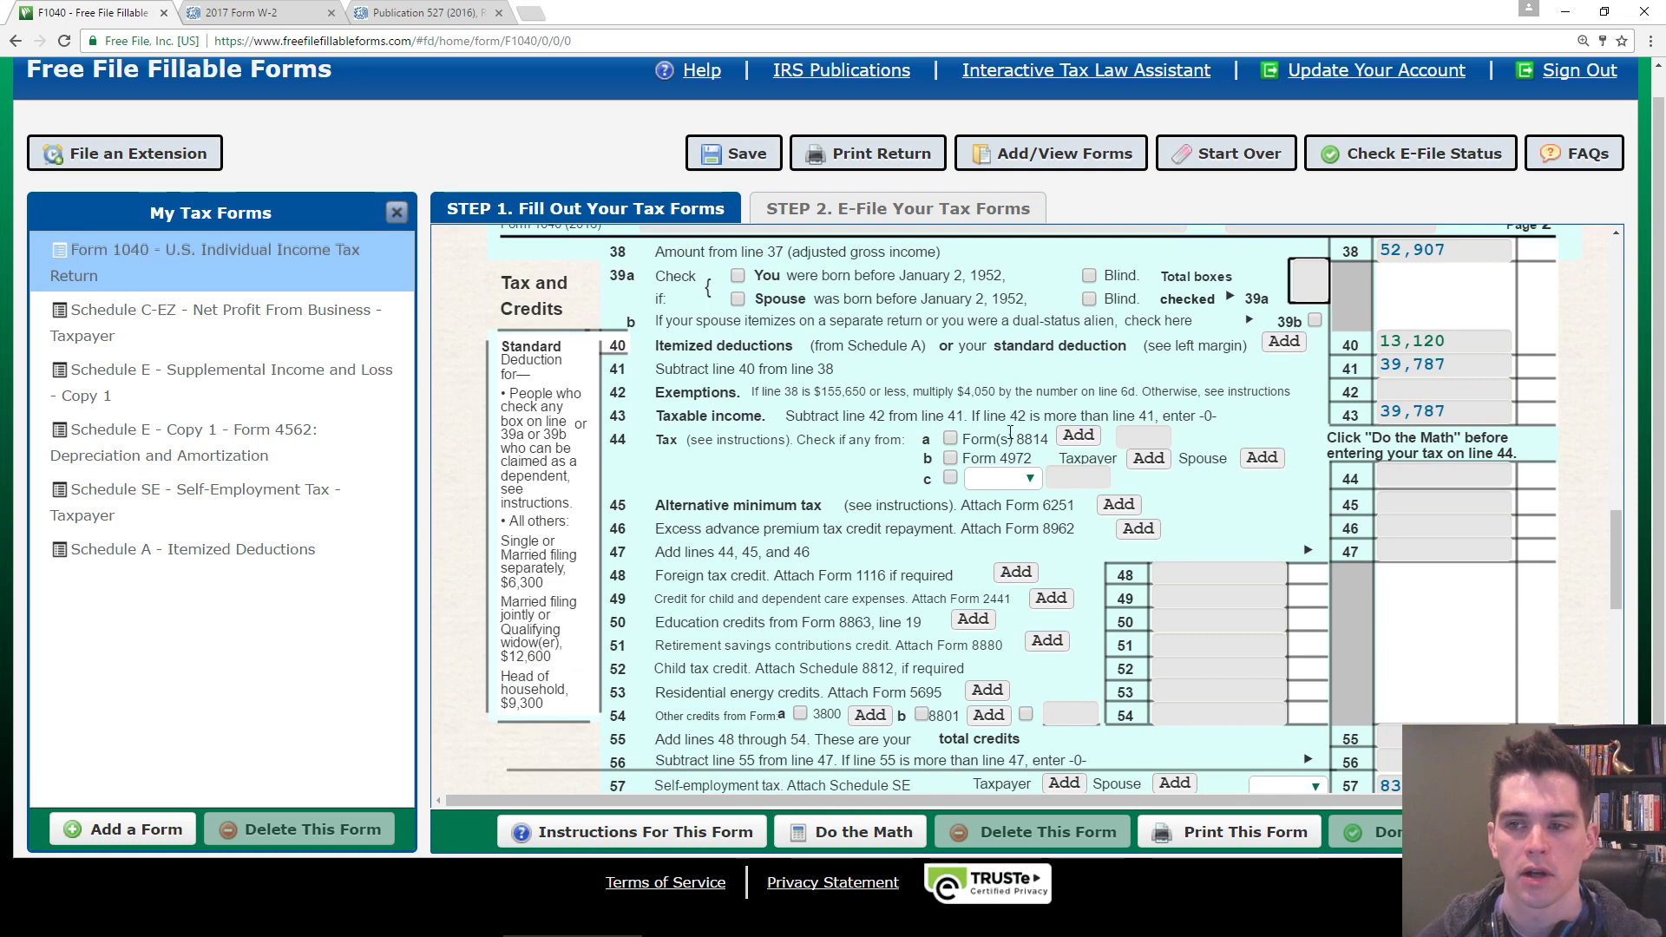
{"action": "scroll", "coordinate": [1076, 443], "scroll_direction": "up", "scroll_amount": 1}
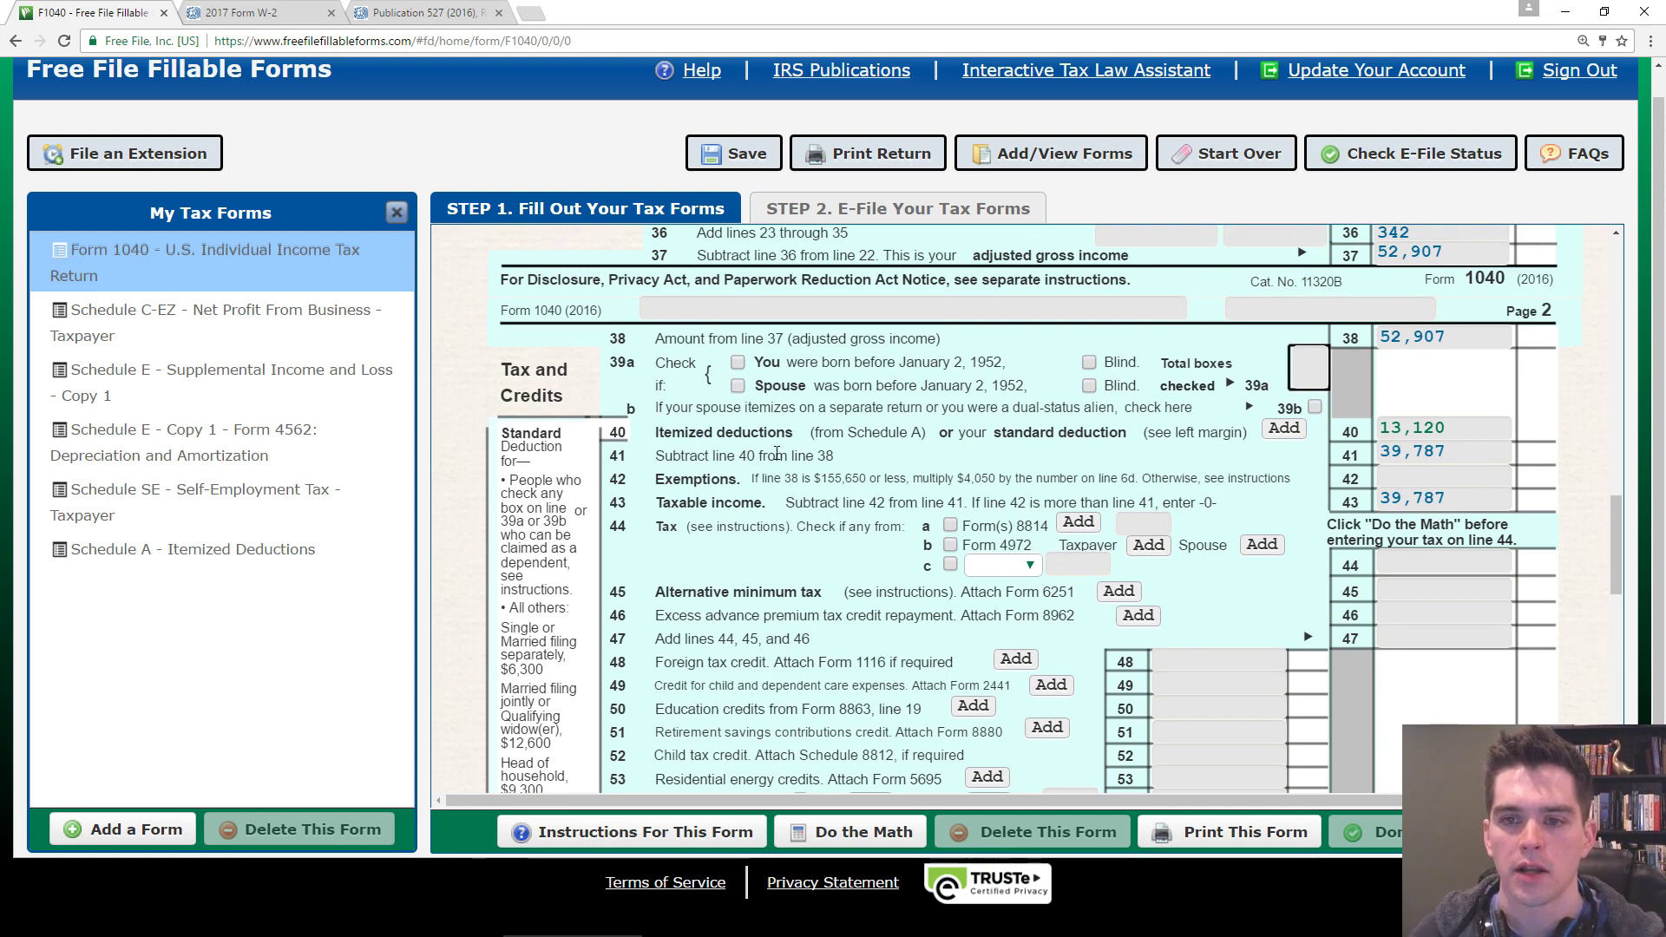
{"action": "scroll", "coordinate": [1261, 512], "scroll_direction": "up", "scroll_amount": 1}
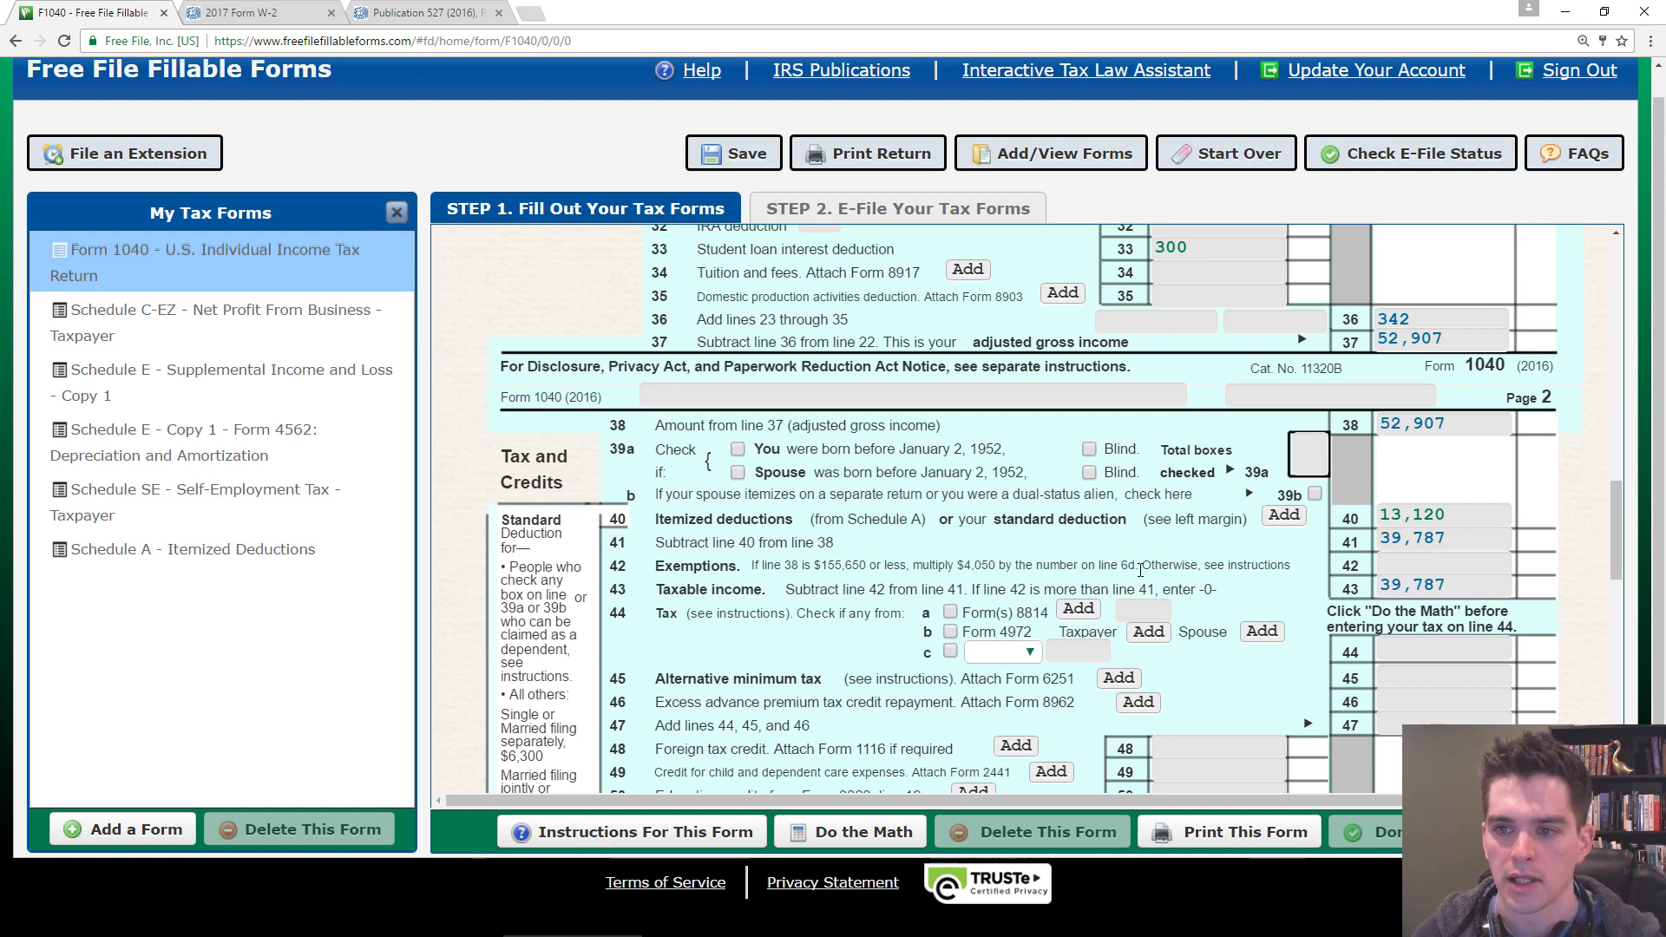
- Put 8,100 exemptions on line 42 and recalculate line 43 taxable income to 31,687
{"action": "scroll", "coordinate": [1112, 570], "scroll_direction": "up", "scroll_amount": 4}
{"action": "scroll", "coordinate": [1302, 555], "scroll_direction": "up", "scroll_amount": 3}
{"action": "scroll", "coordinate": [1501, 543], "scroll_direction": "up", "scroll_amount": 3}
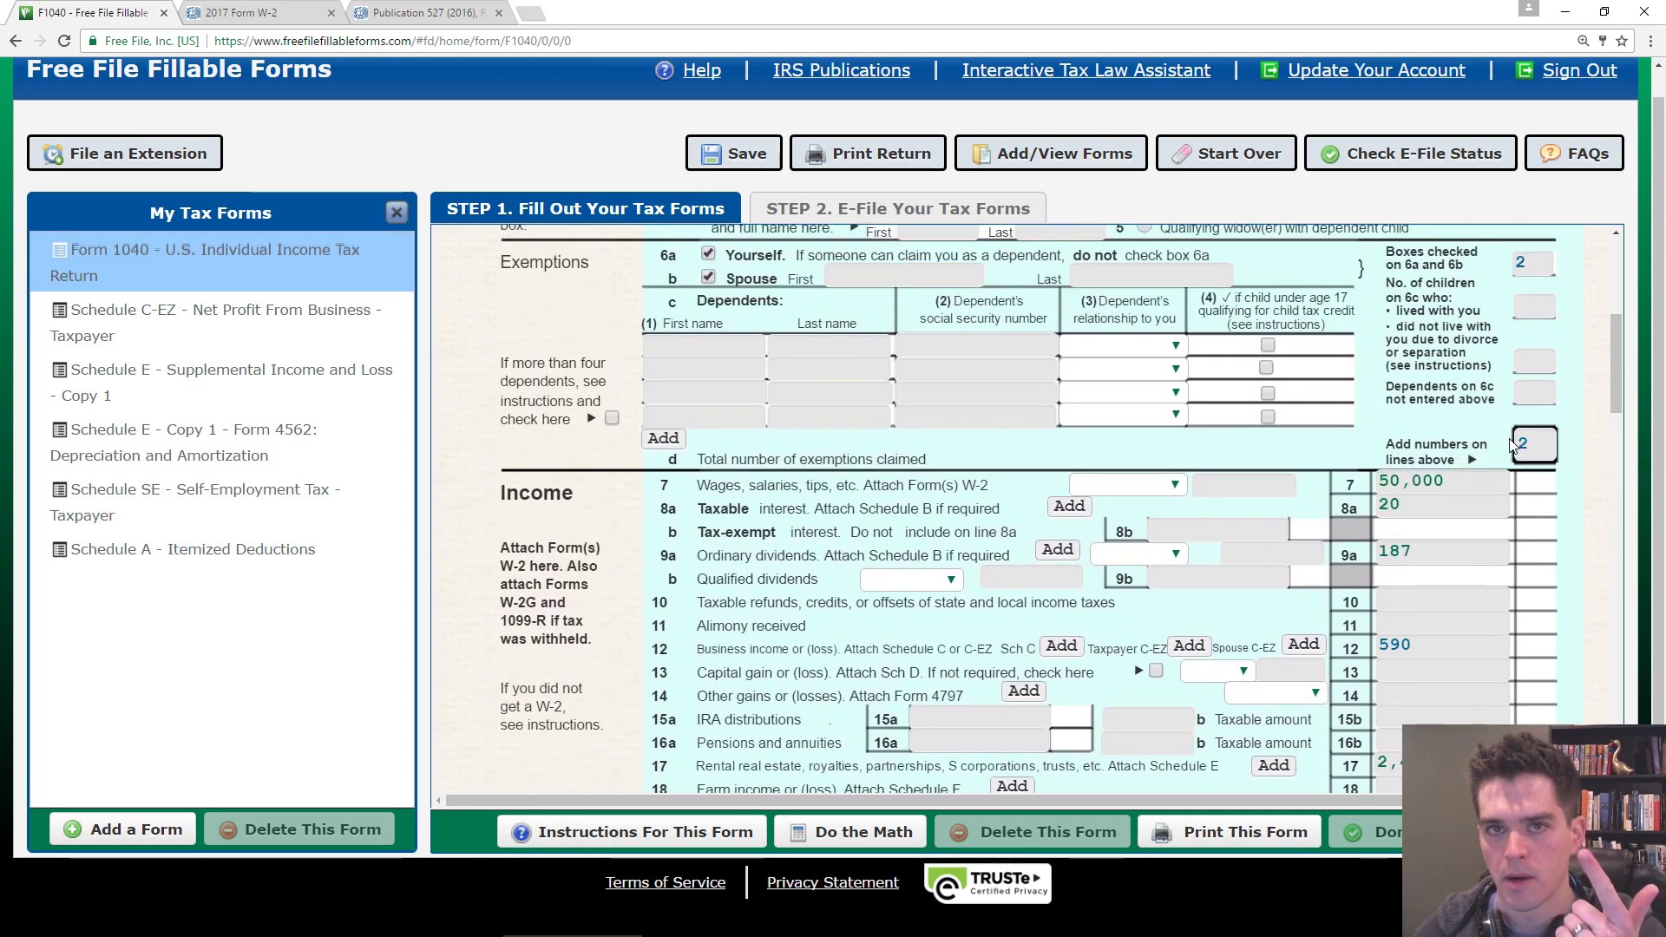
{"action": "scroll", "coordinate": [1199, 463], "scroll_direction": "down", "scroll_amount": 5}
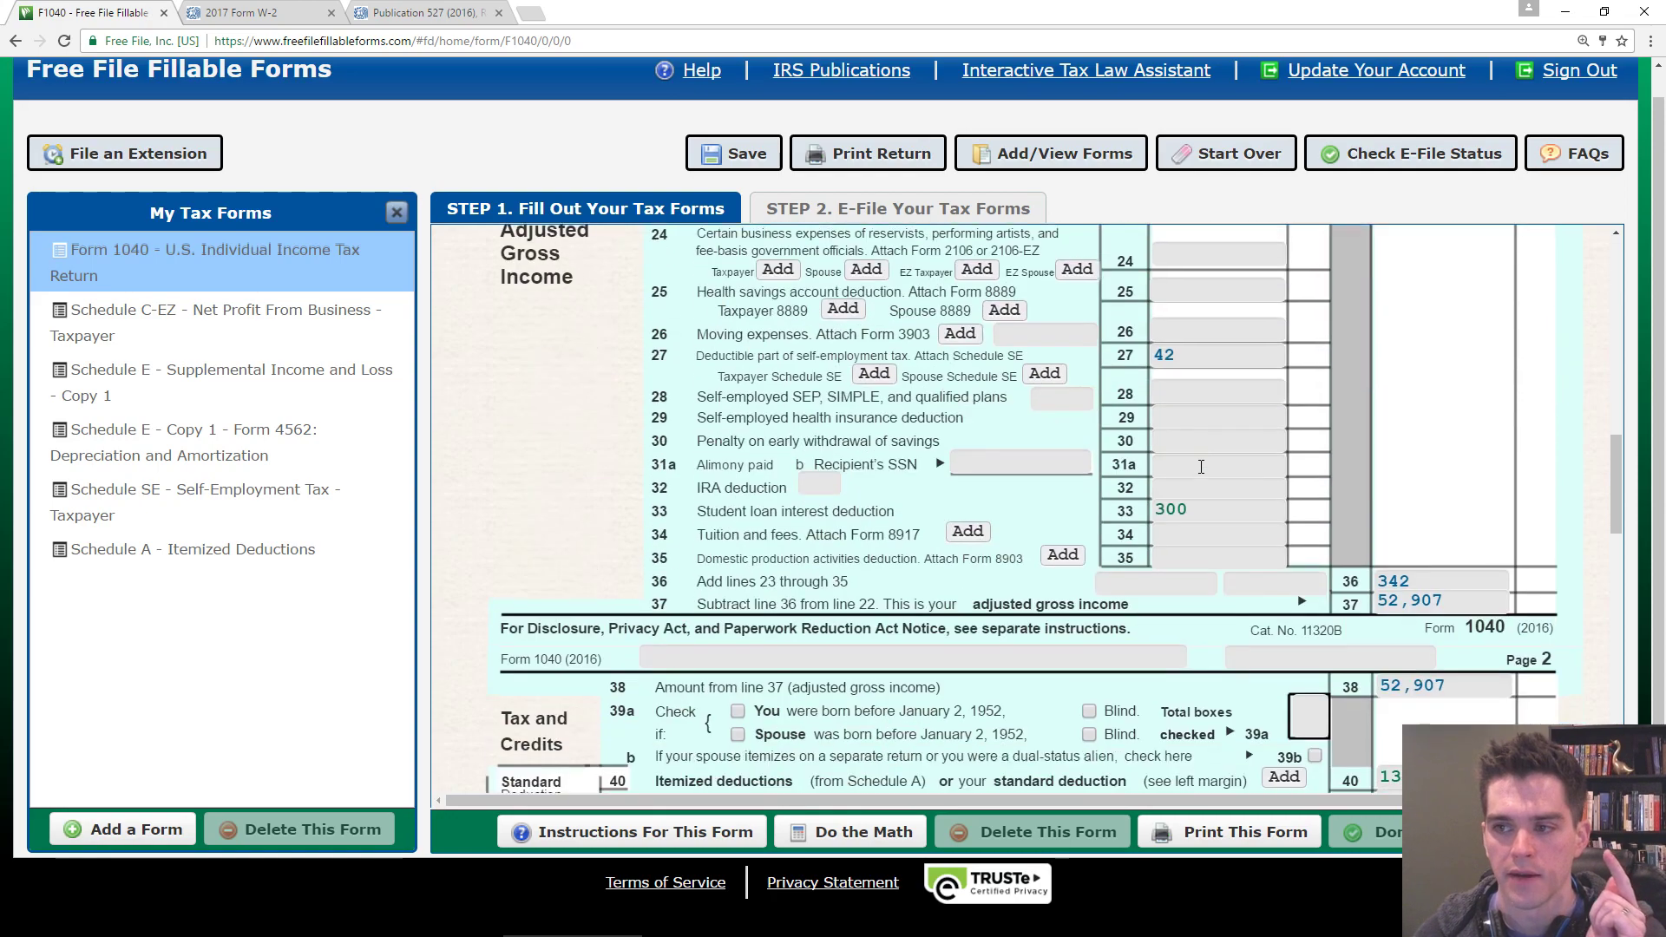
{"action": "scroll", "coordinate": [1200, 464], "scroll_direction": "down", "scroll_amount": 3}
{"action": "scroll", "coordinate": [1211, 463], "scroll_direction": "down", "scroll_amount": 2}
{"action": "scroll", "coordinate": [1214, 463], "scroll_direction": "down", "scroll_amount": 1}
{"action": "scroll", "coordinate": [1216, 465], "scroll_direction": "down", "scroll_amount": 1}
{"action": "scroll", "coordinate": [1222, 469], "scroll_direction": "up", "scroll_amount": 3}
{"action": "scroll", "coordinate": [1222, 470], "scroll_direction": "up", "scroll_amount": 2}
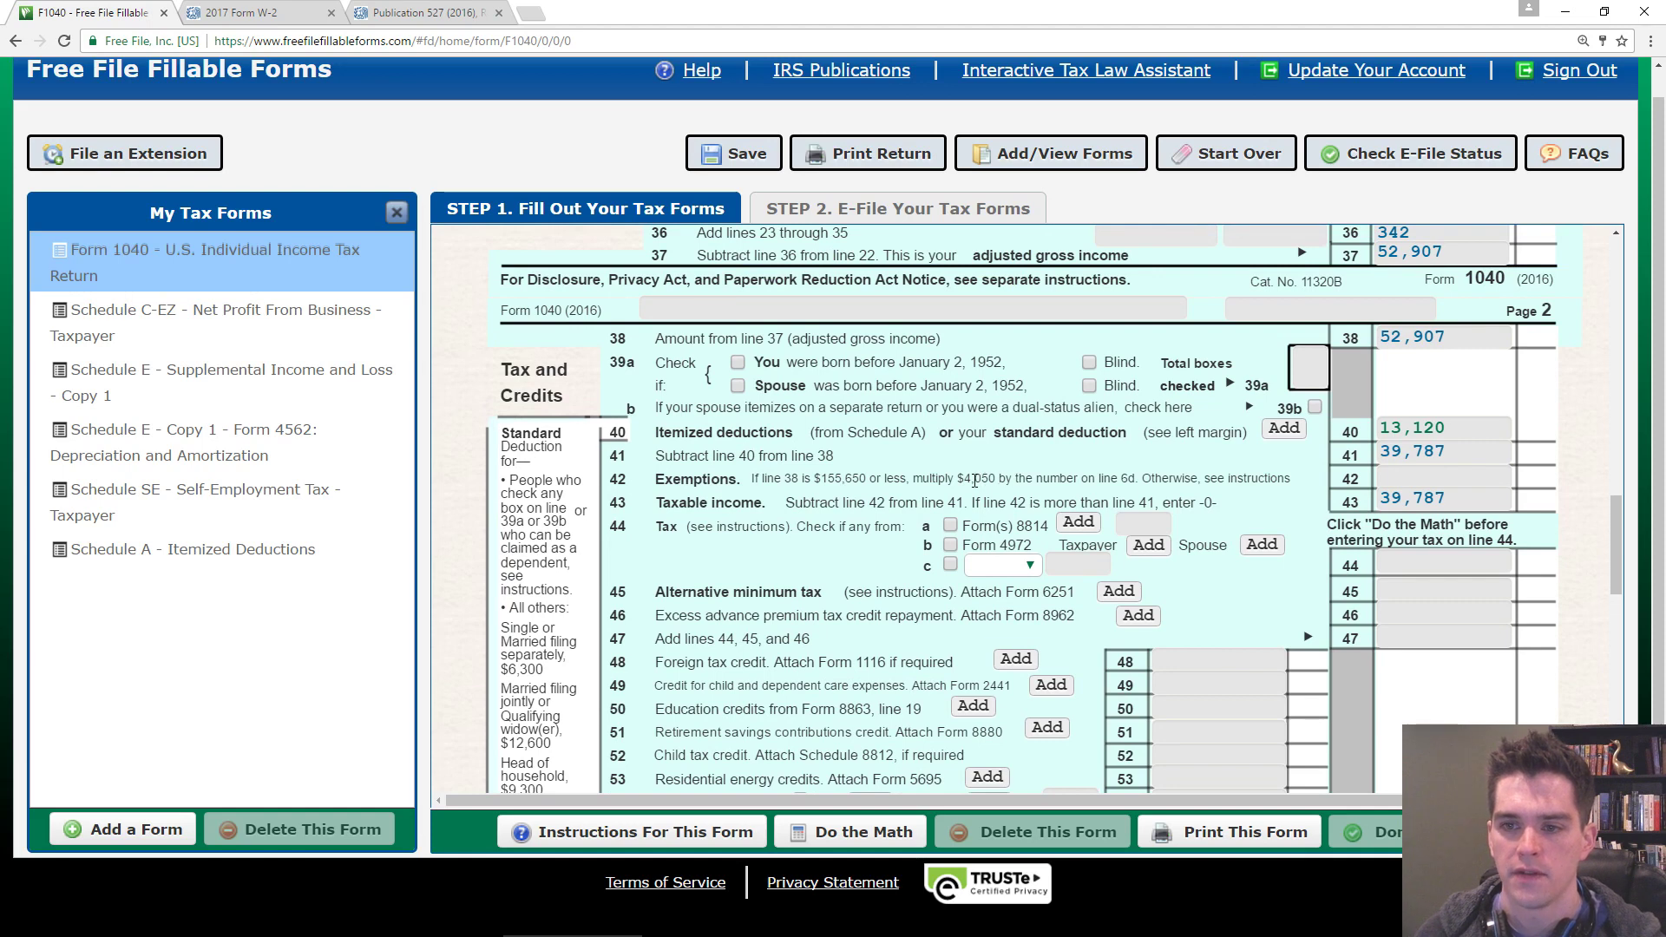
{"action": "left_click", "coordinate": [1389, 479]}
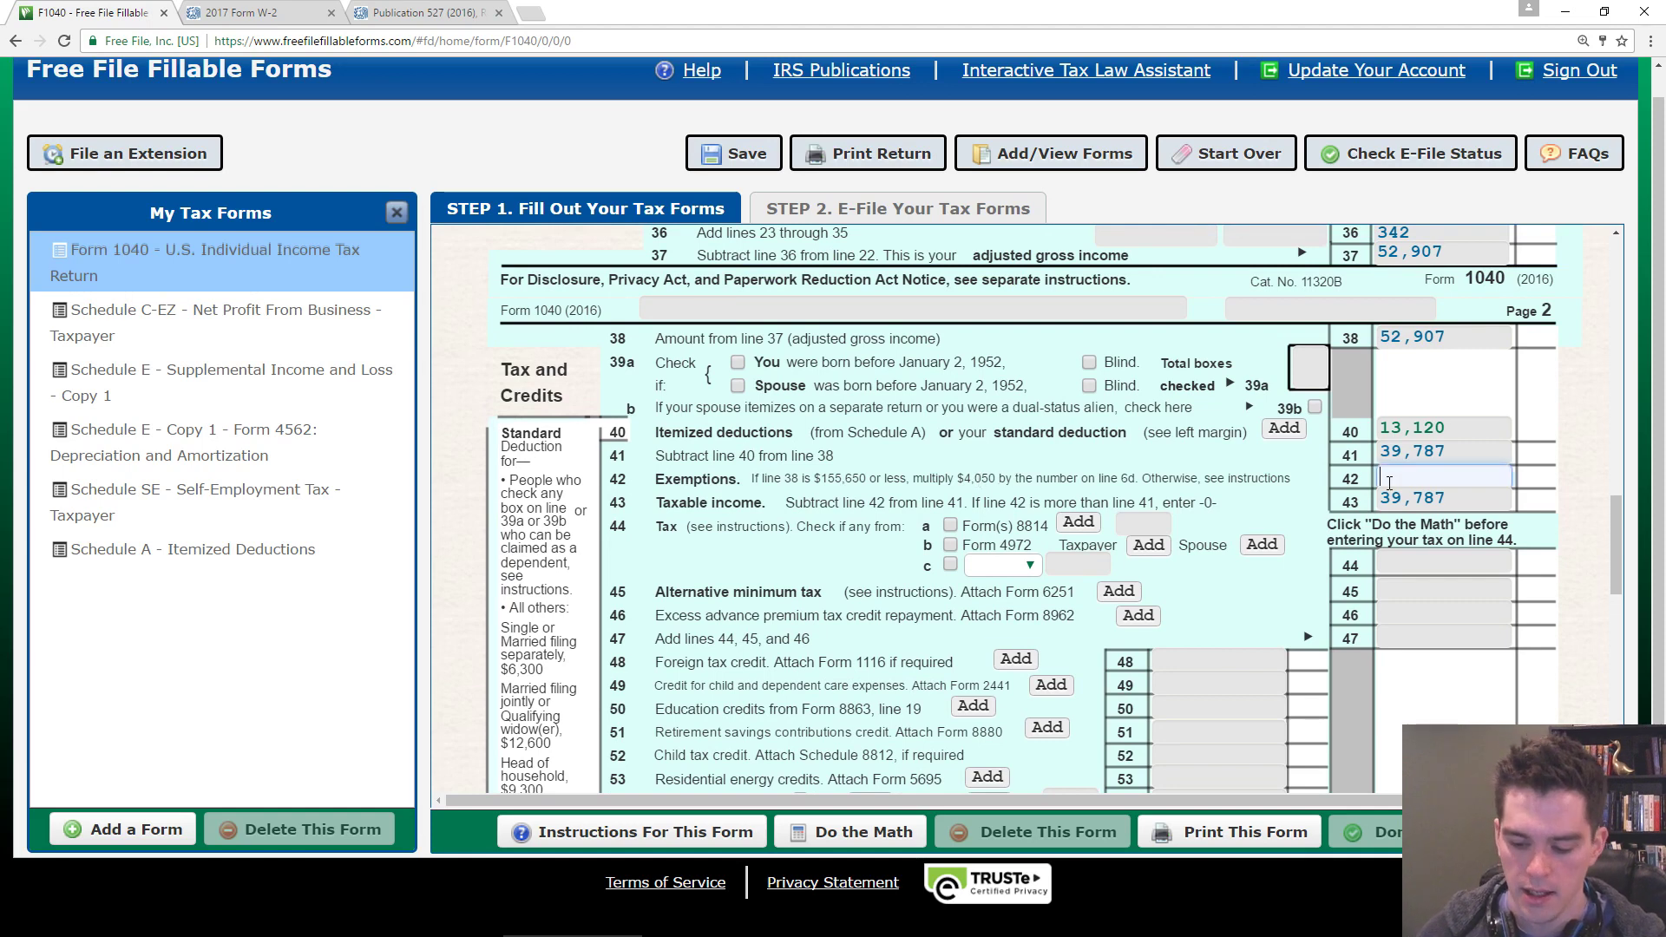
{"action": "type", "text": "8100"}
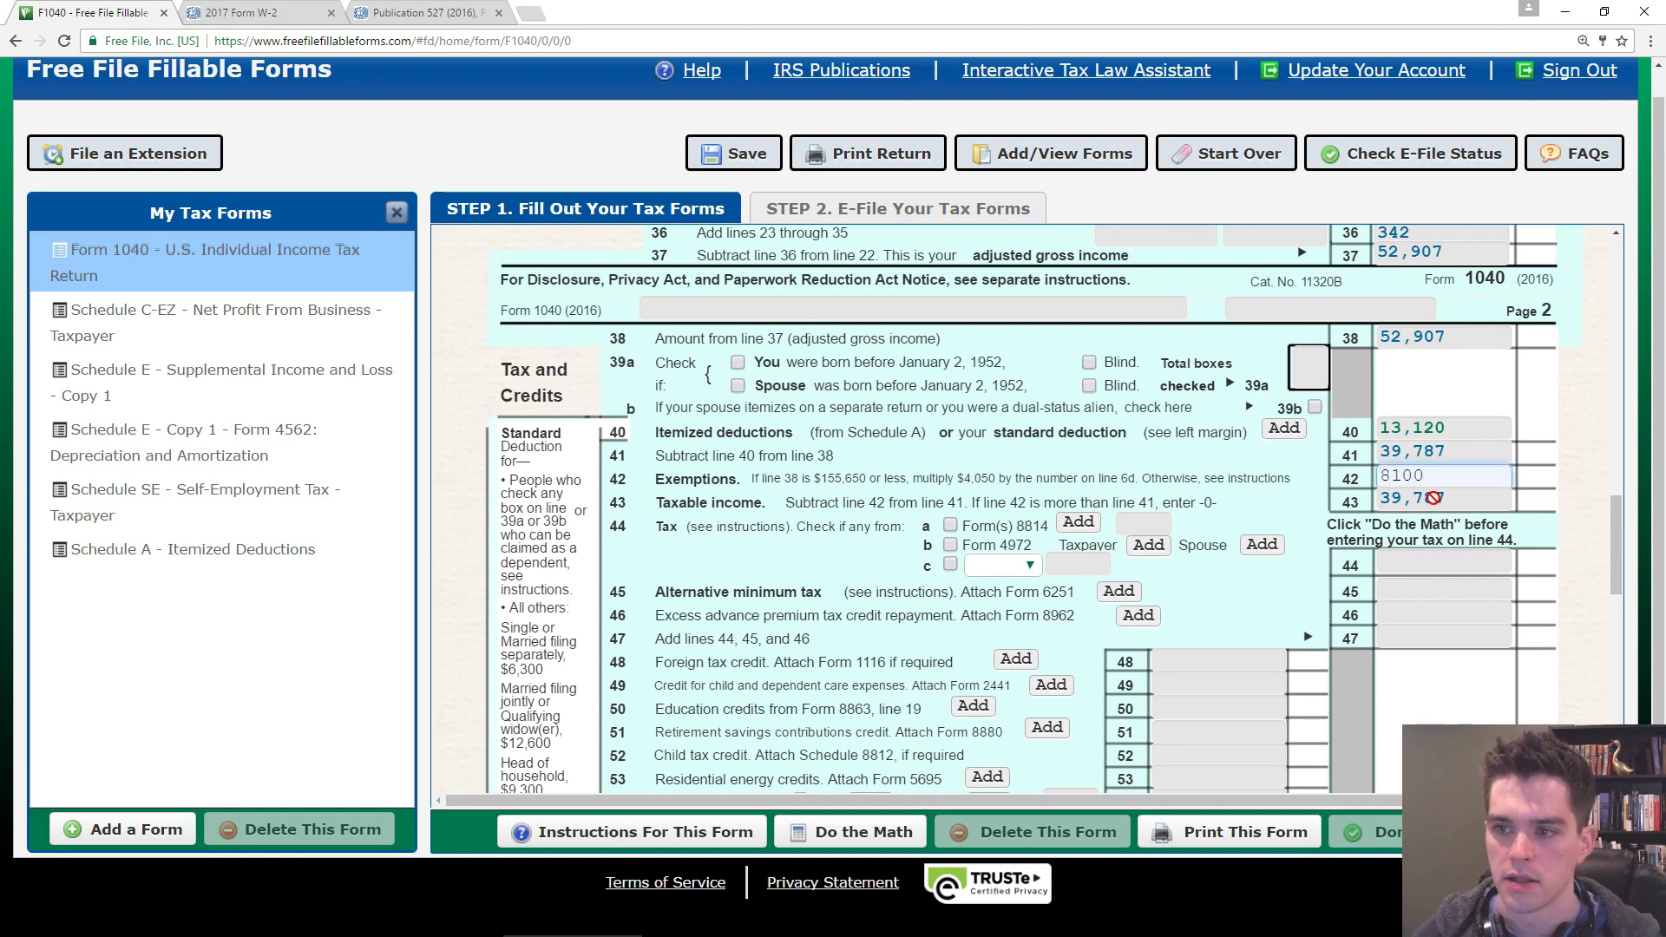
{"action": "left_click", "coordinate": [1485, 503]}
{"action": "left_click", "coordinate": [1261, 513]}
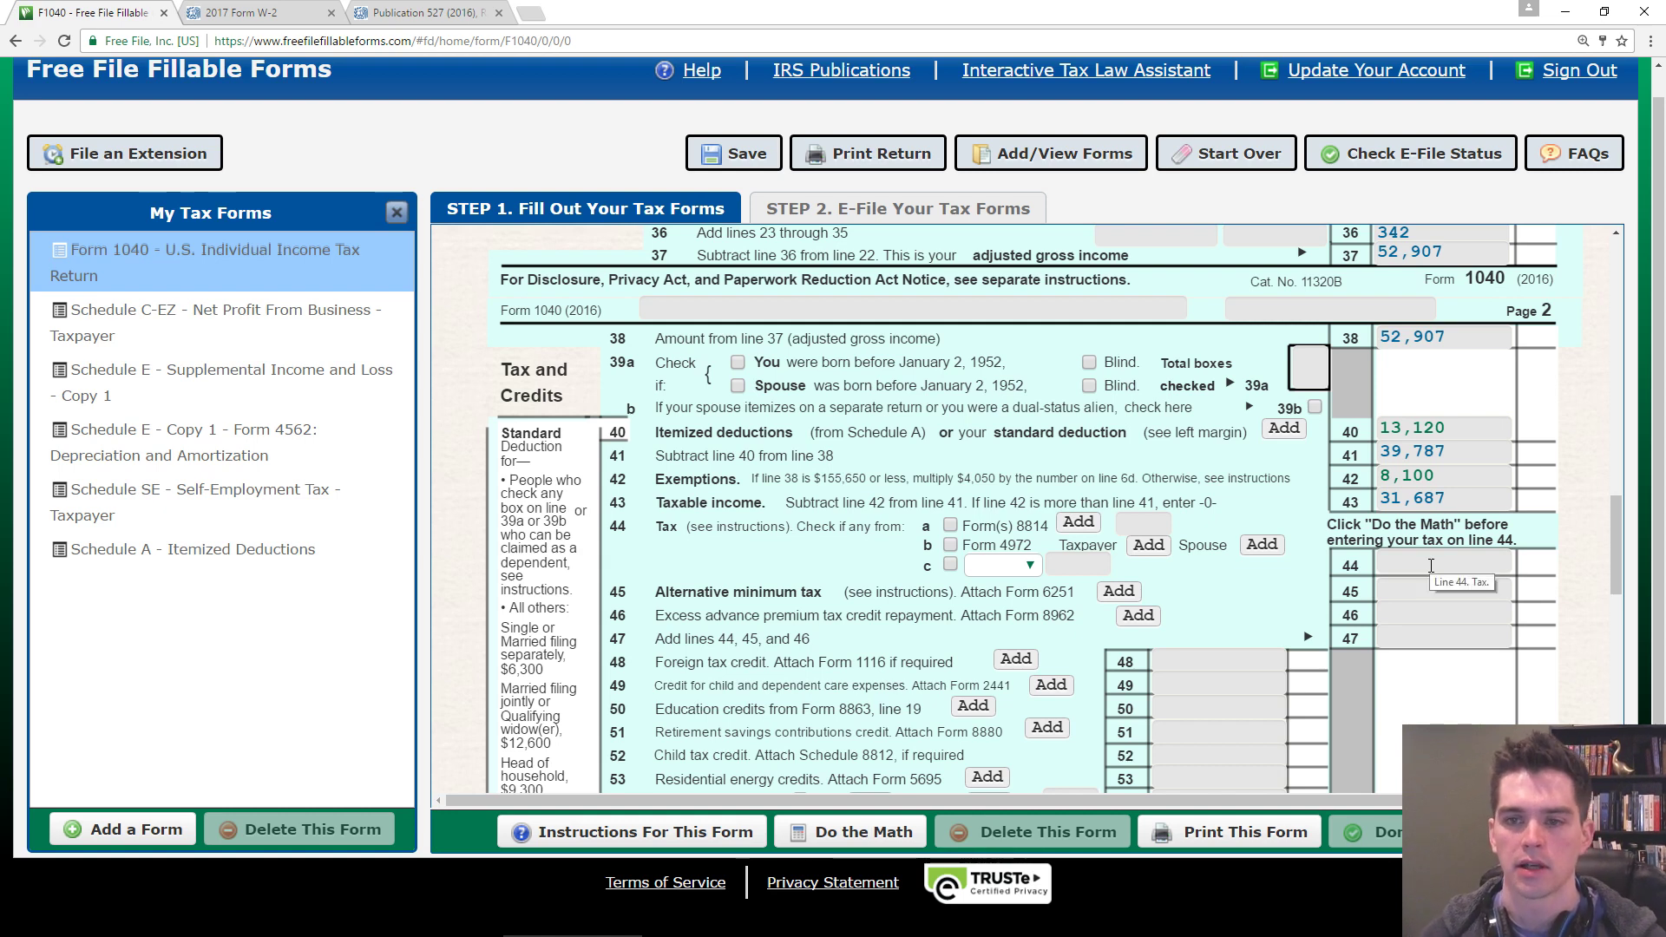
- Read the Line 44 tax guidance in the Form 1040 instructions
{"action": "left_click", "coordinate": [666, 844]}
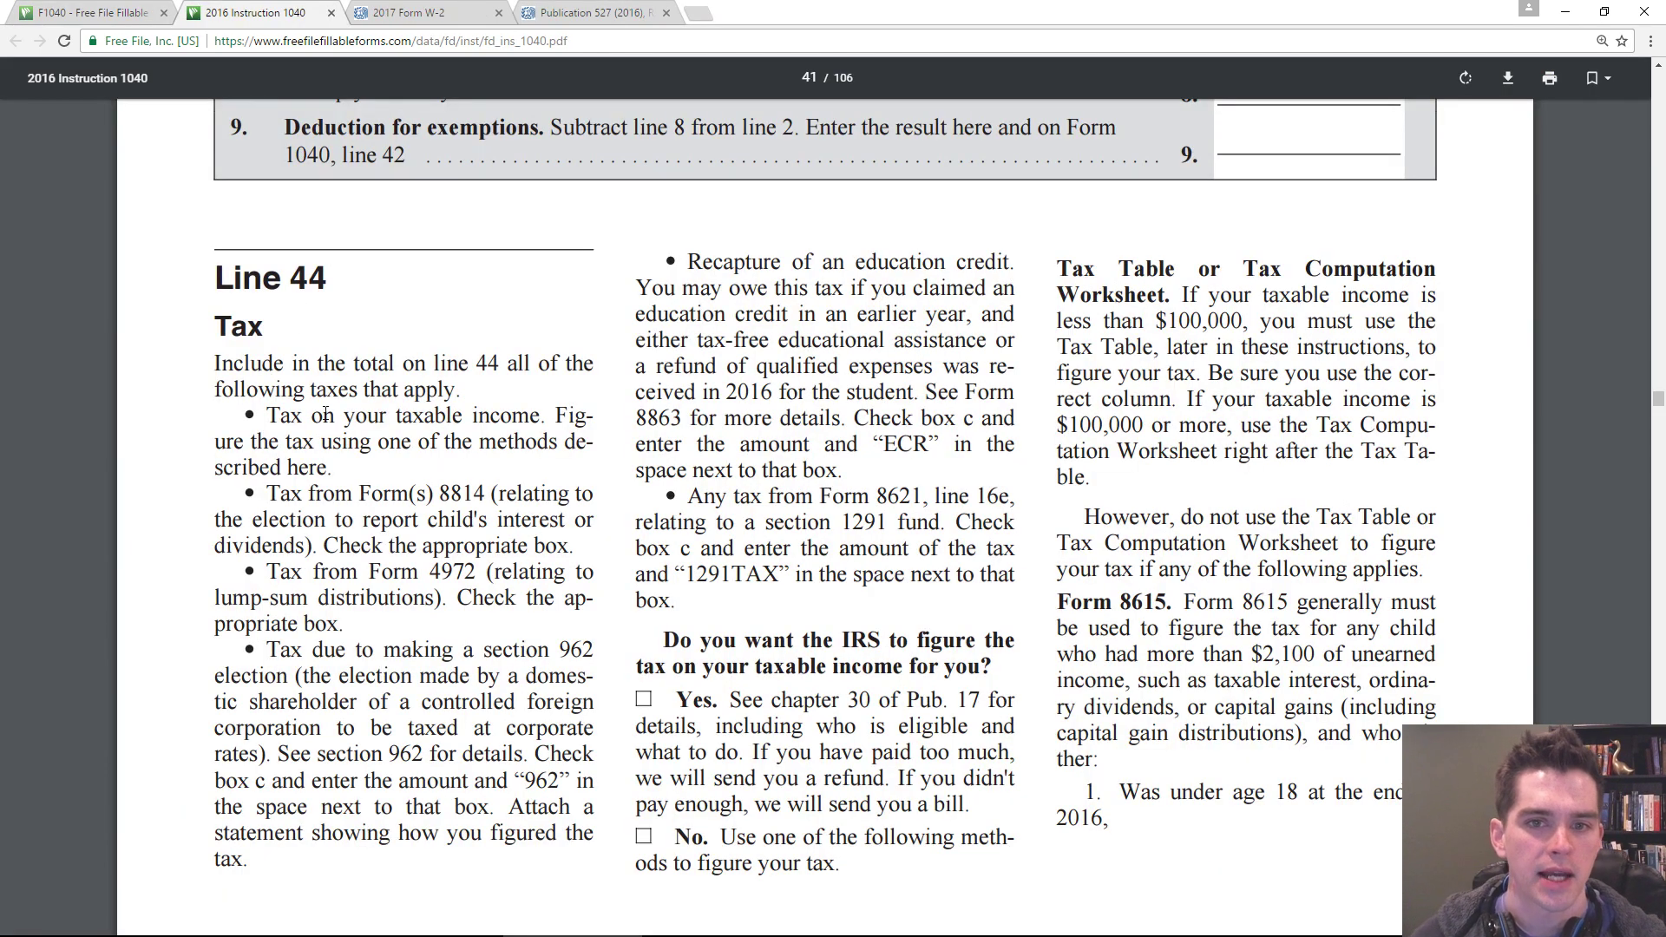
{"action": "left_click_drag", "start_coordinate": [265, 416], "coordinate": [512, 421]}
{"action": "left_click", "coordinate": [495, 449]}
{"action": "left_click_drag", "start_coordinate": [265, 417], "coordinate": [335, 442]}
{"action": "left_click", "coordinate": [328, 478]}
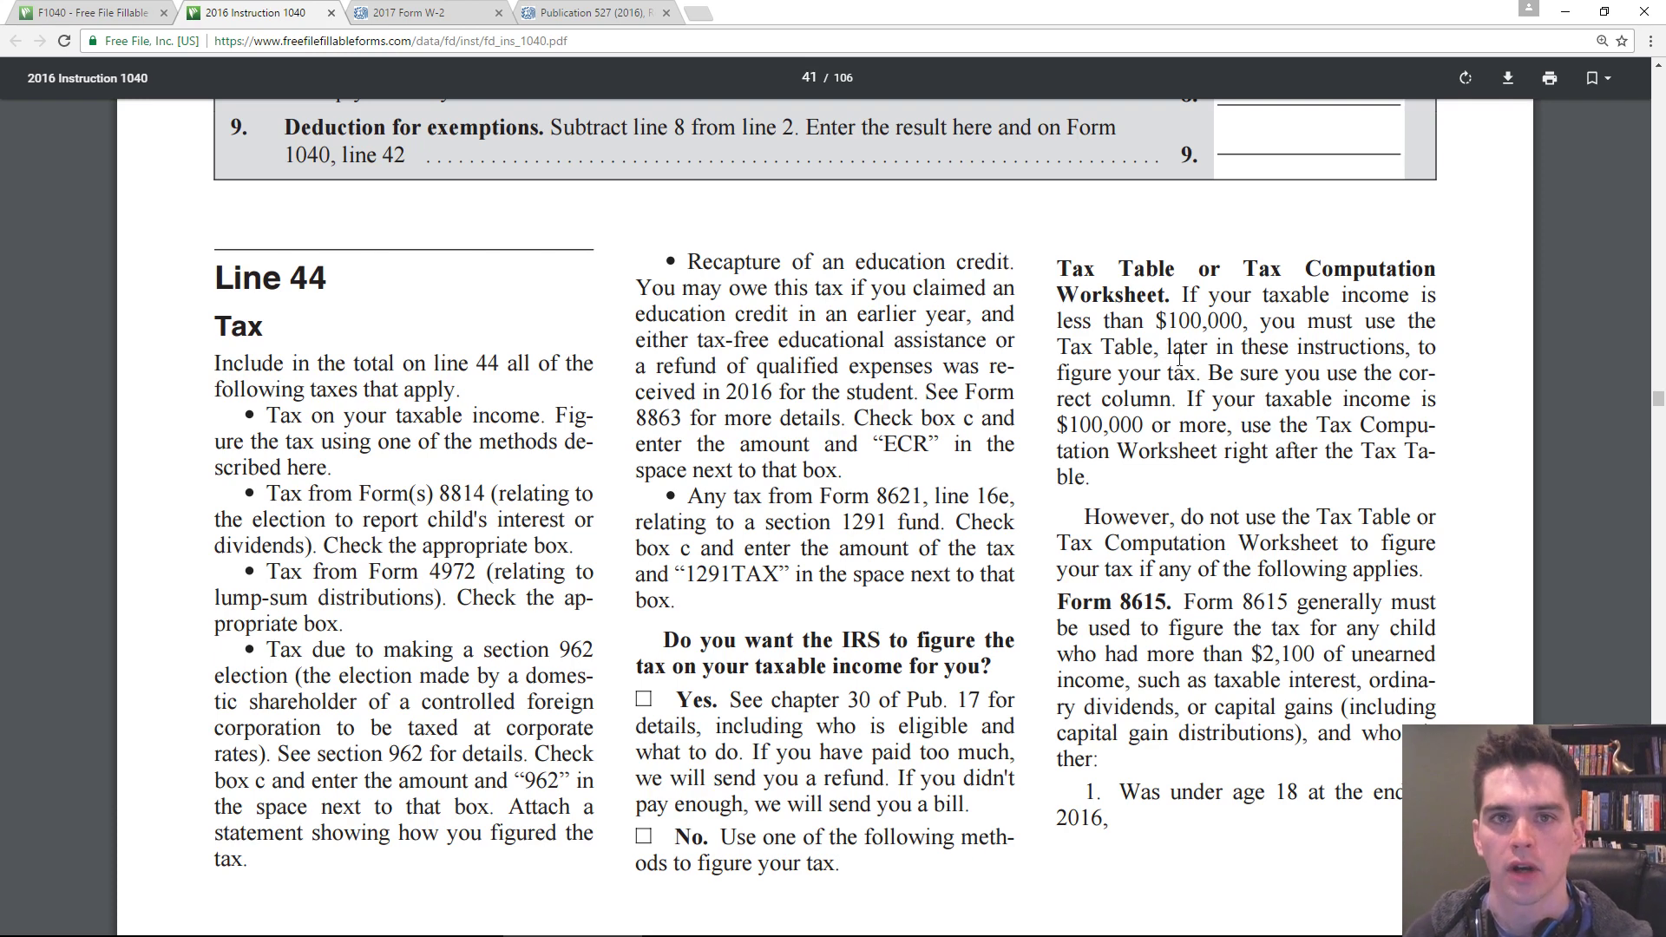
- Find the 3,824 married-filing-jointly tax for the 31,650–31,700 row in the 2016 tax table
{"action": "left_click", "coordinate": [60, 13]}
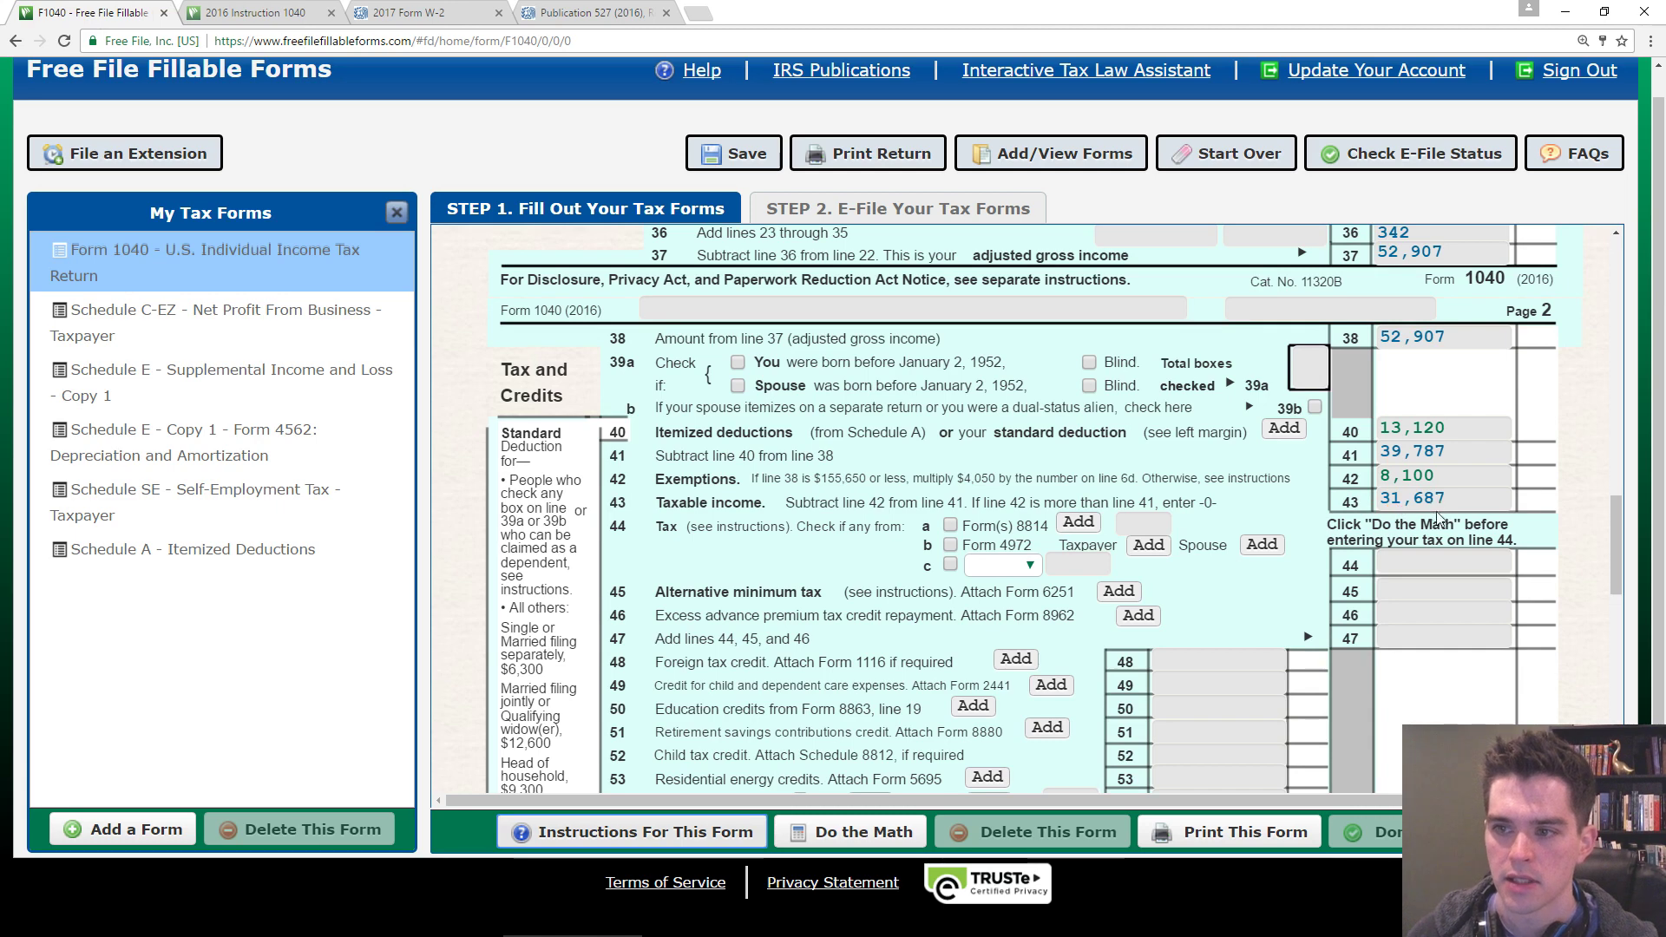
{"action": "left_click", "coordinate": [252, 12]}
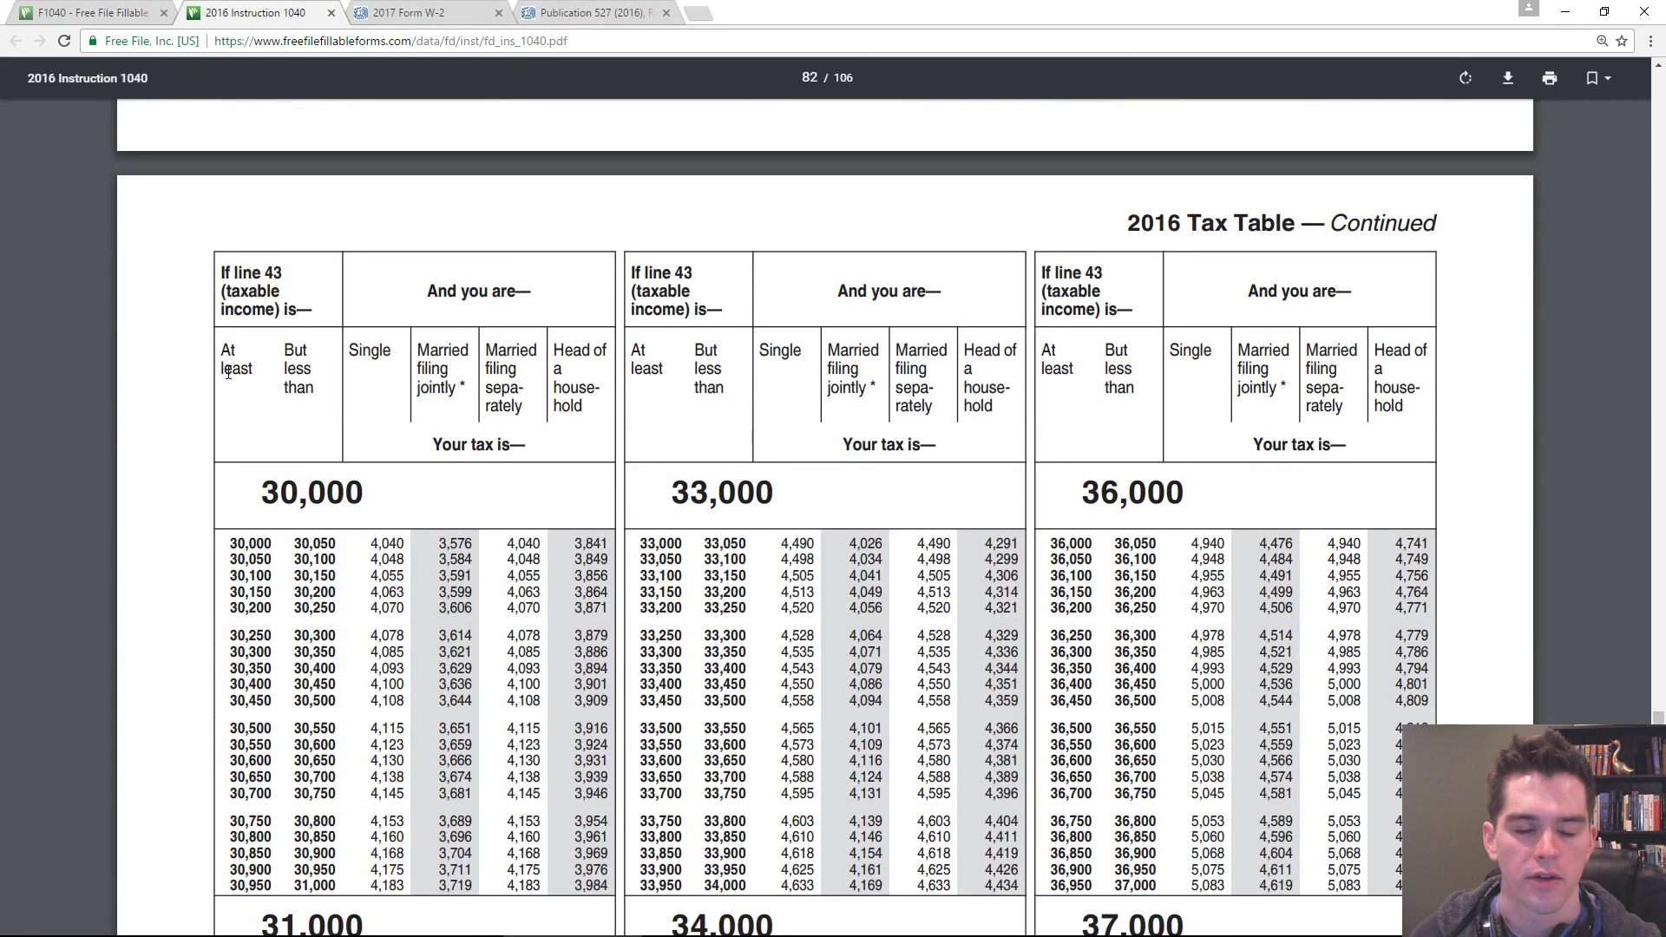
{"action": "scroll", "coordinate": [223, 472], "scroll_direction": "down", "scroll_amount": 1}
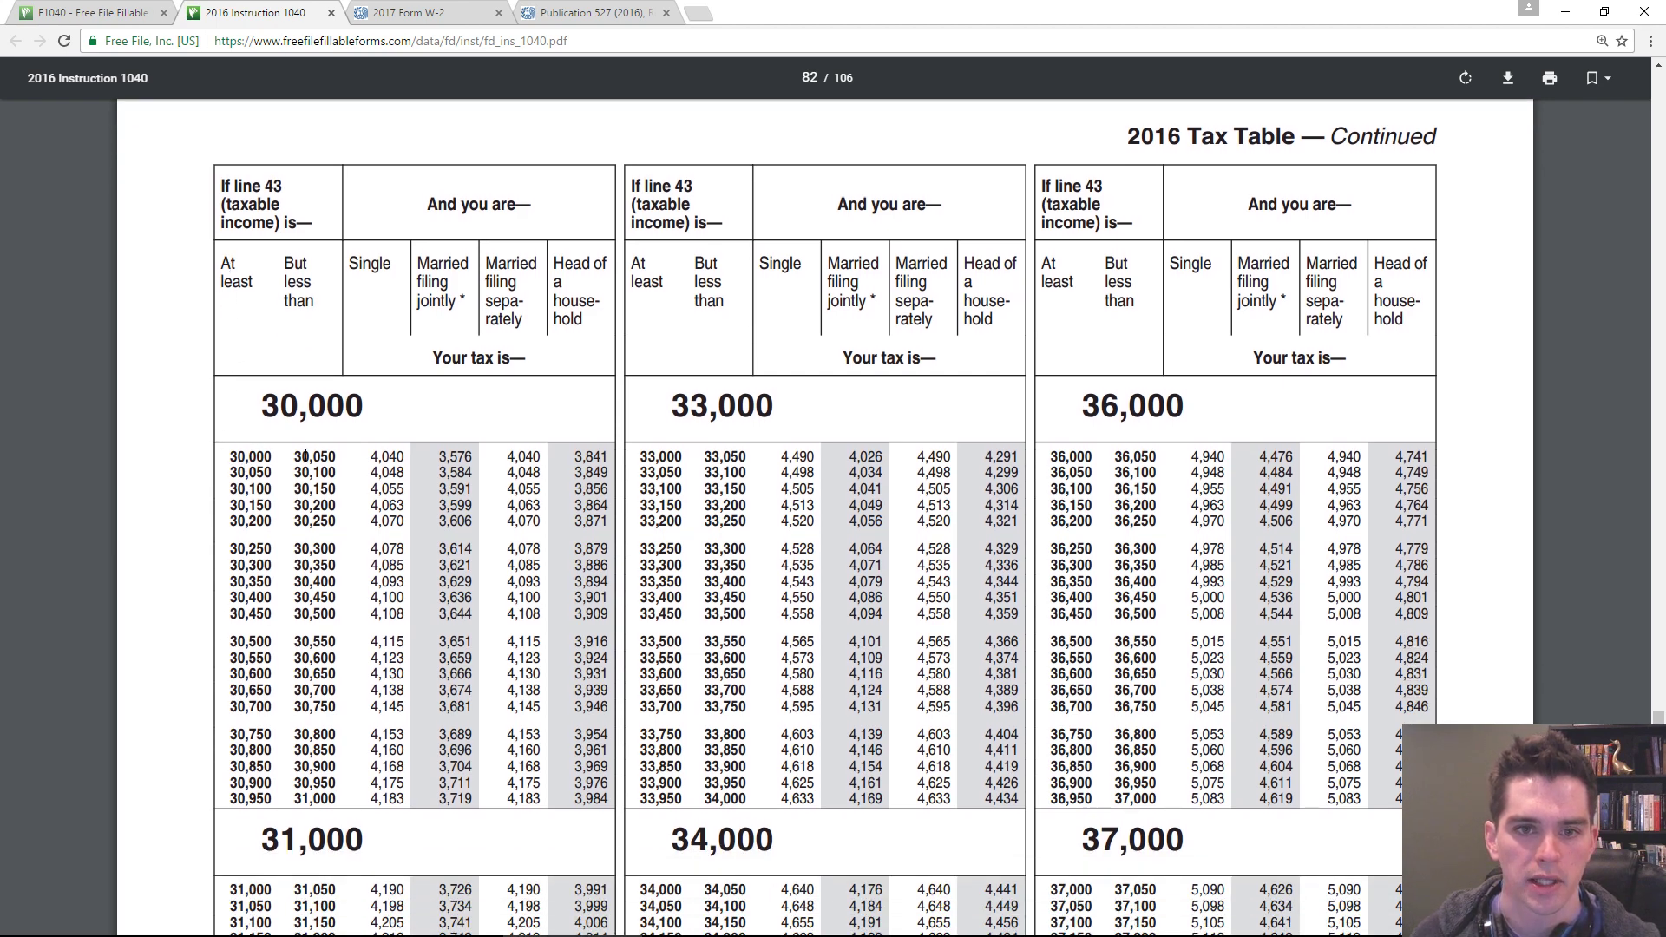
{"action": "scroll", "coordinate": [326, 712], "scroll_direction": "down", "scroll_amount": 3}
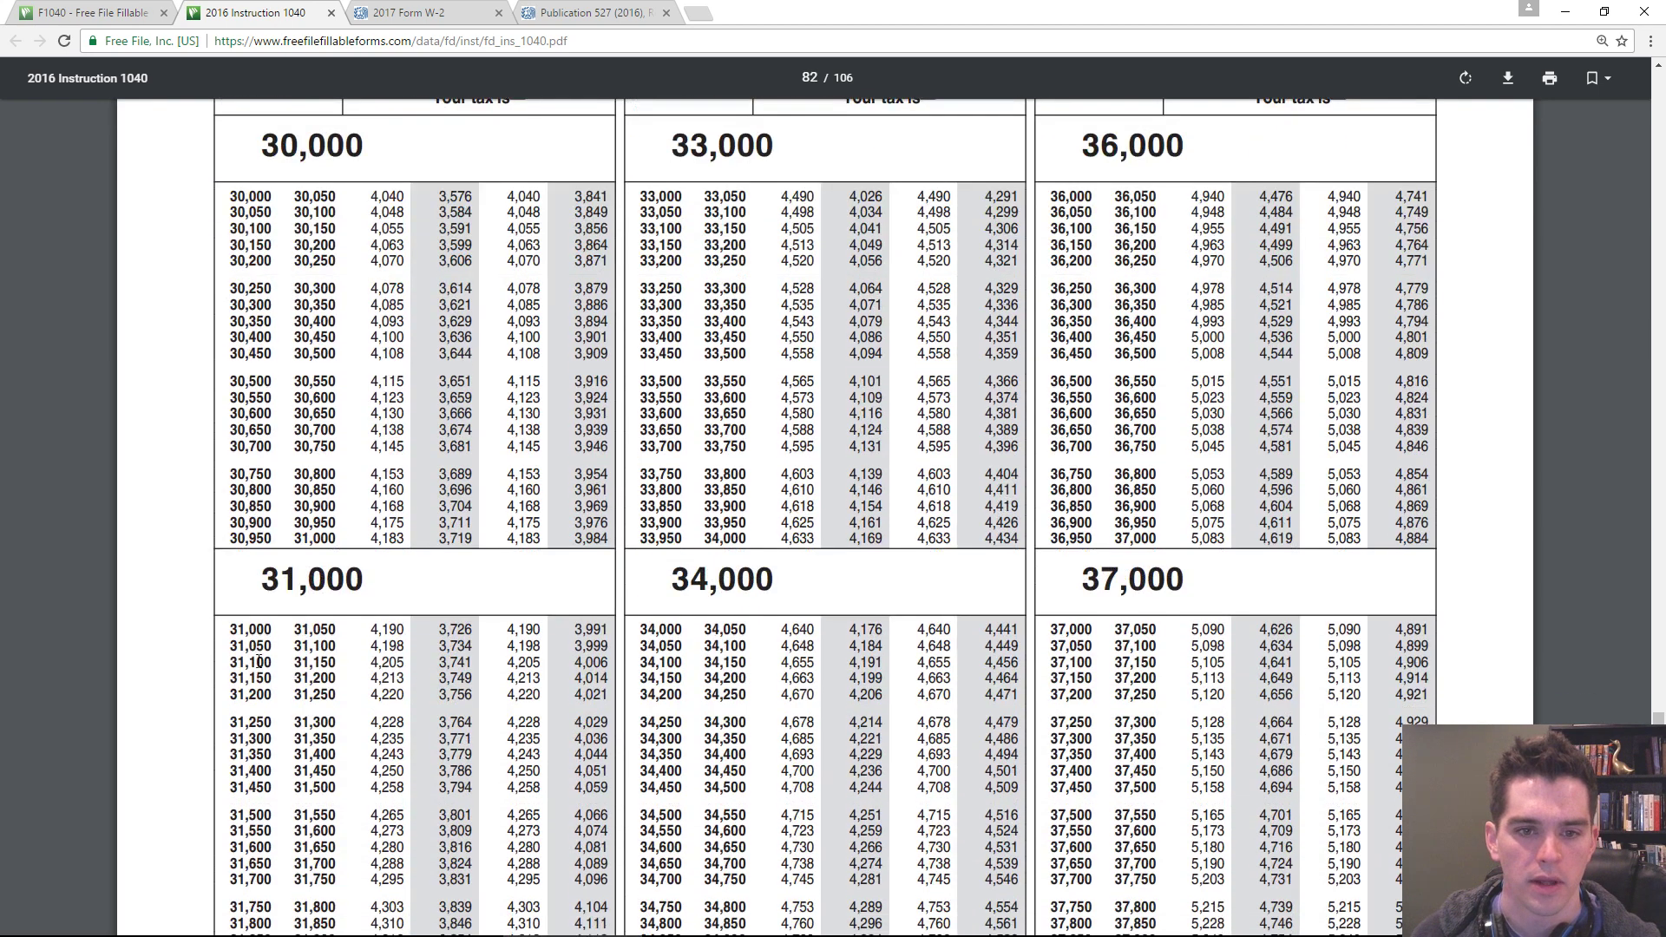
{"action": "scroll", "coordinate": [250, 711], "scroll_direction": "down", "scroll_amount": 1}
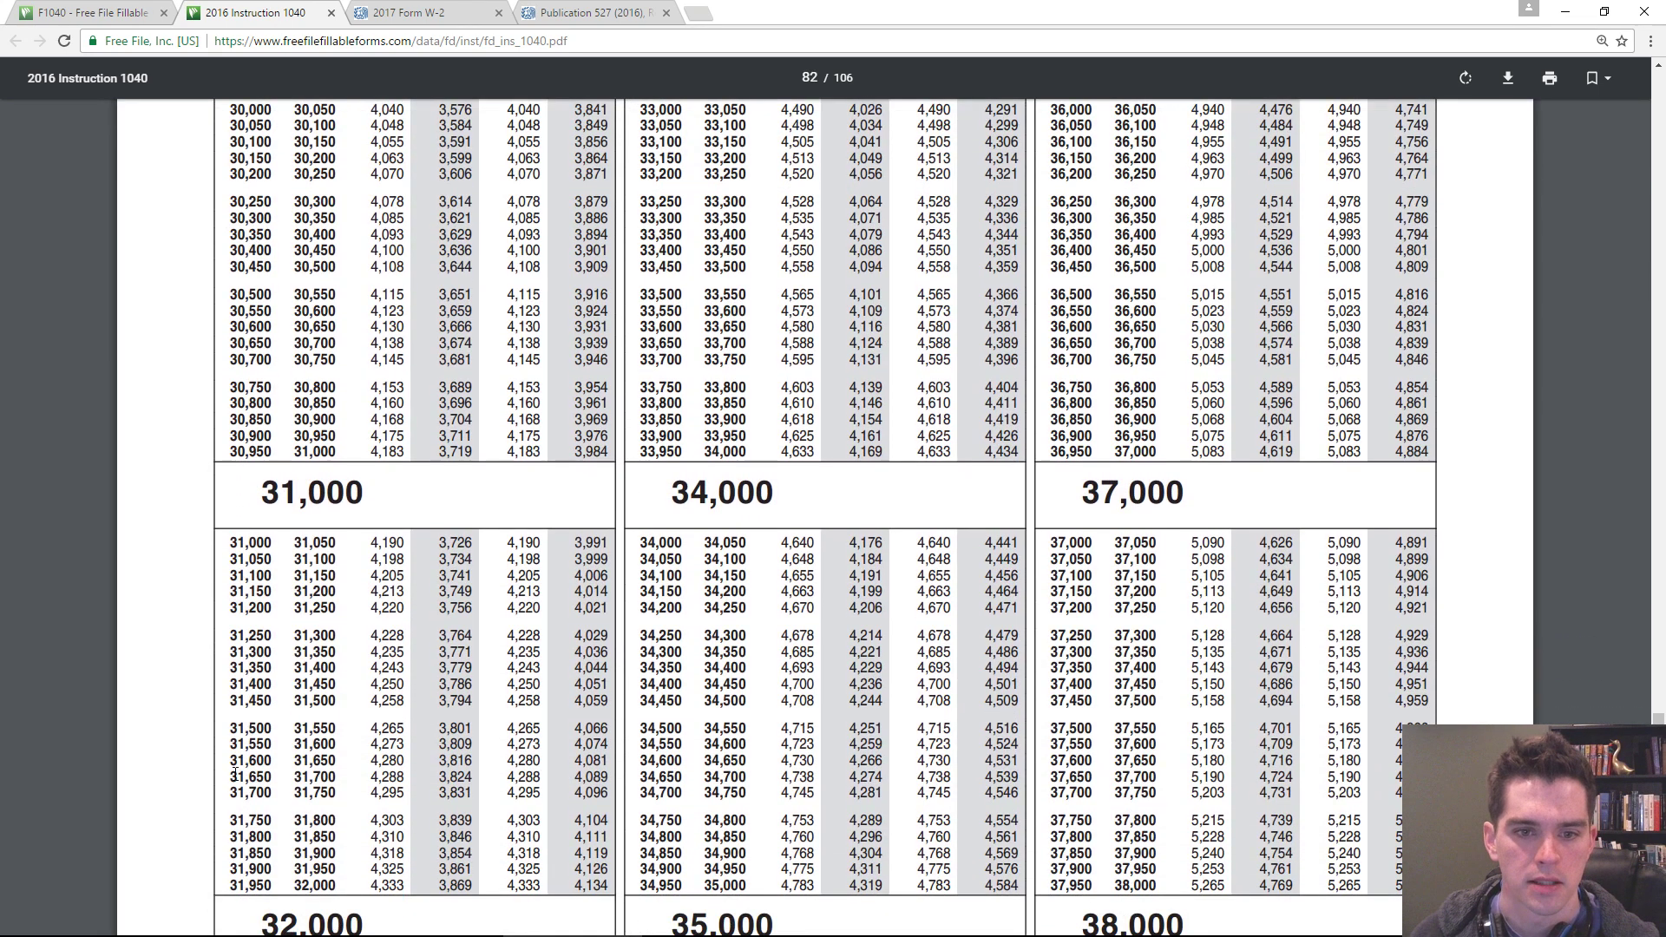
{"action": "left_click_drag", "start_coordinate": [232, 776], "coordinate": [591, 769]}
{"action": "scroll", "coordinate": [520, 521], "scroll_direction": "up", "scroll_amount": 2}
{"action": "scroll", "coordinate": [347, 248], "scroll_direction": "up", "scroll_amount": 1}
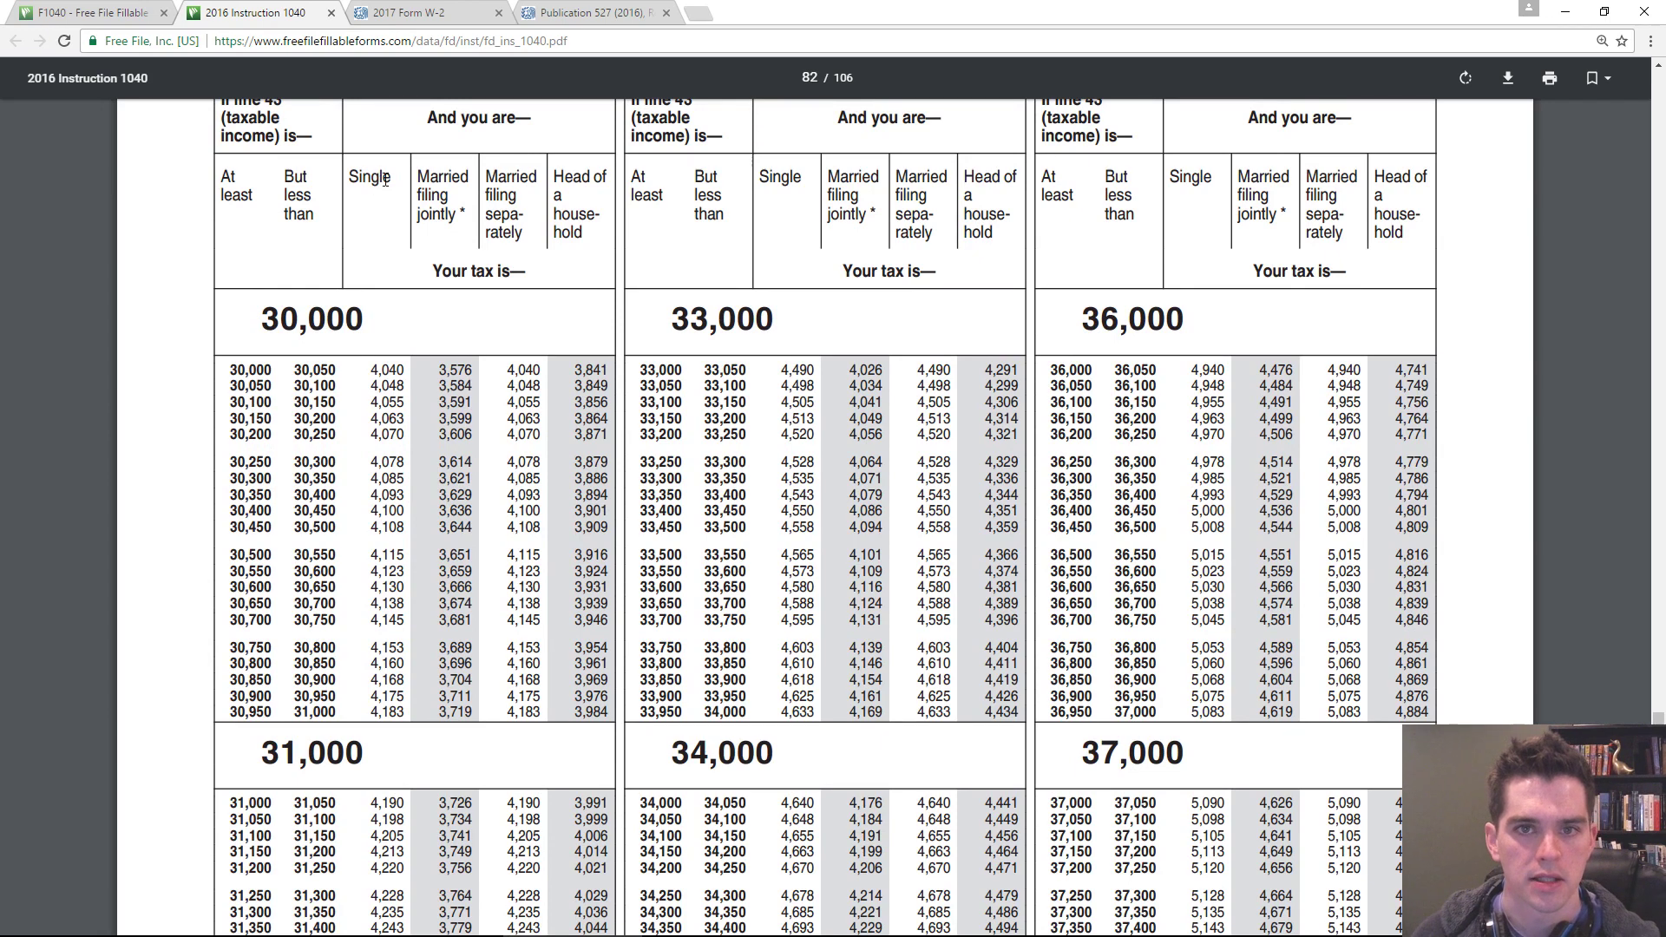
{"action": "scroll", "coordinate": [464, 468], "scroll_direction": "down", "scroll_amount": 3}
{"action": "scroll", "coordinate": [479, 661], "scroll_direction": "down", "scroll_amount": 1}
{"action": "left_click", "coordinate": [441, 699]}
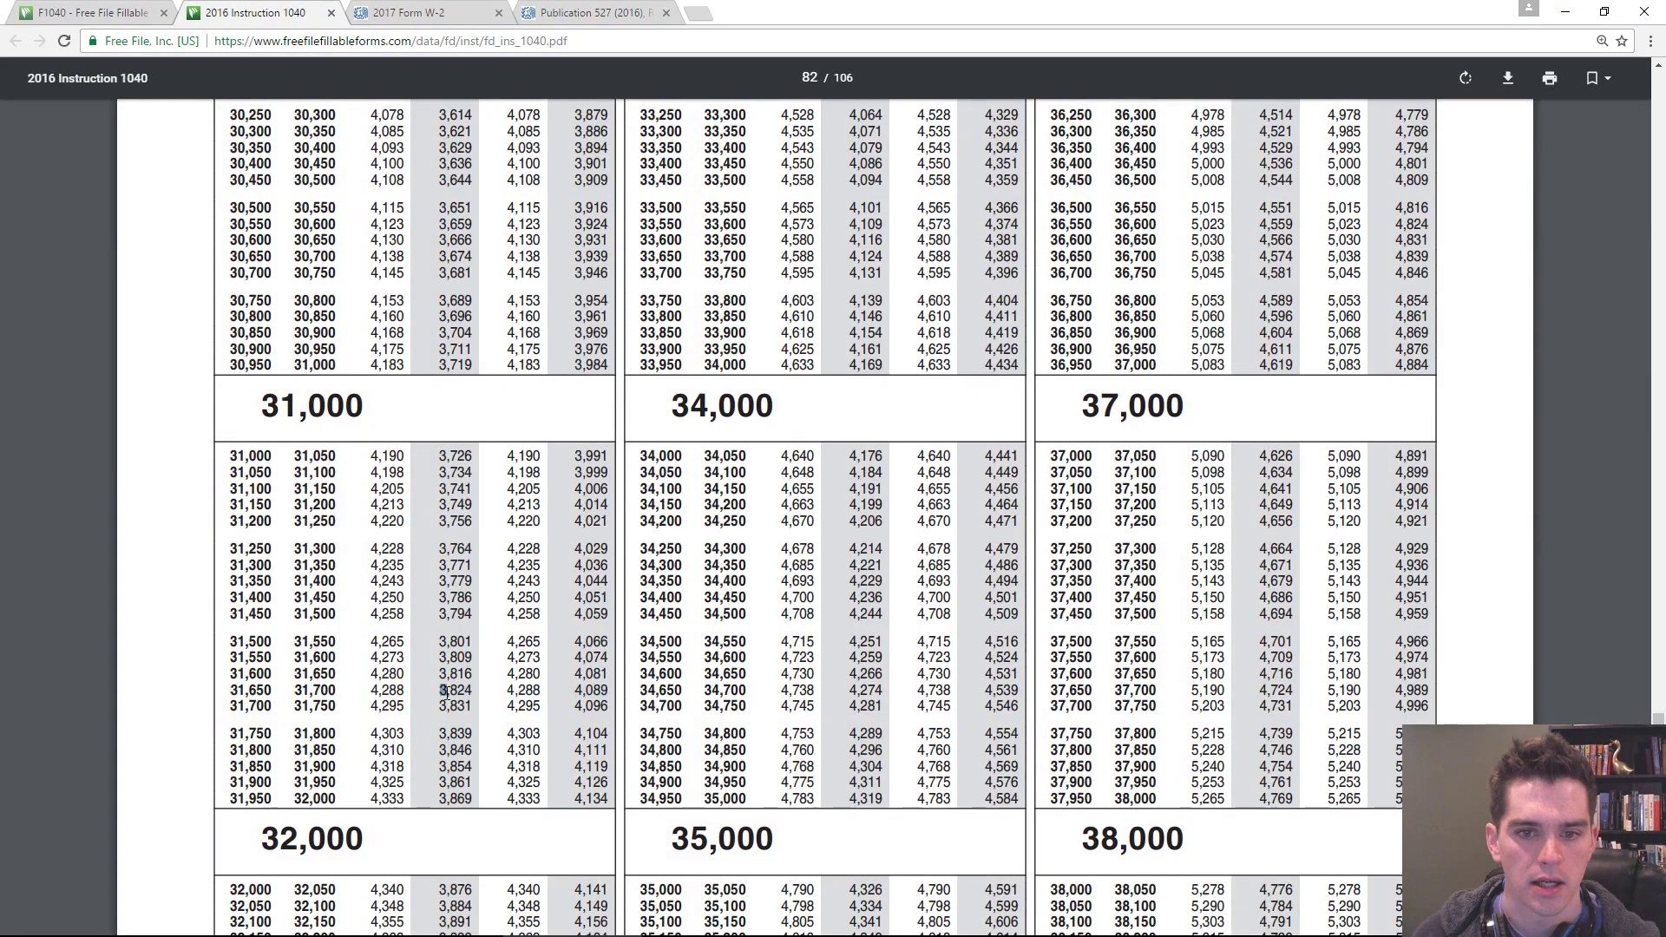
{"action": "left_click_drag", "start_coordinate": [448, 691], "coordinate": [478, 691]}
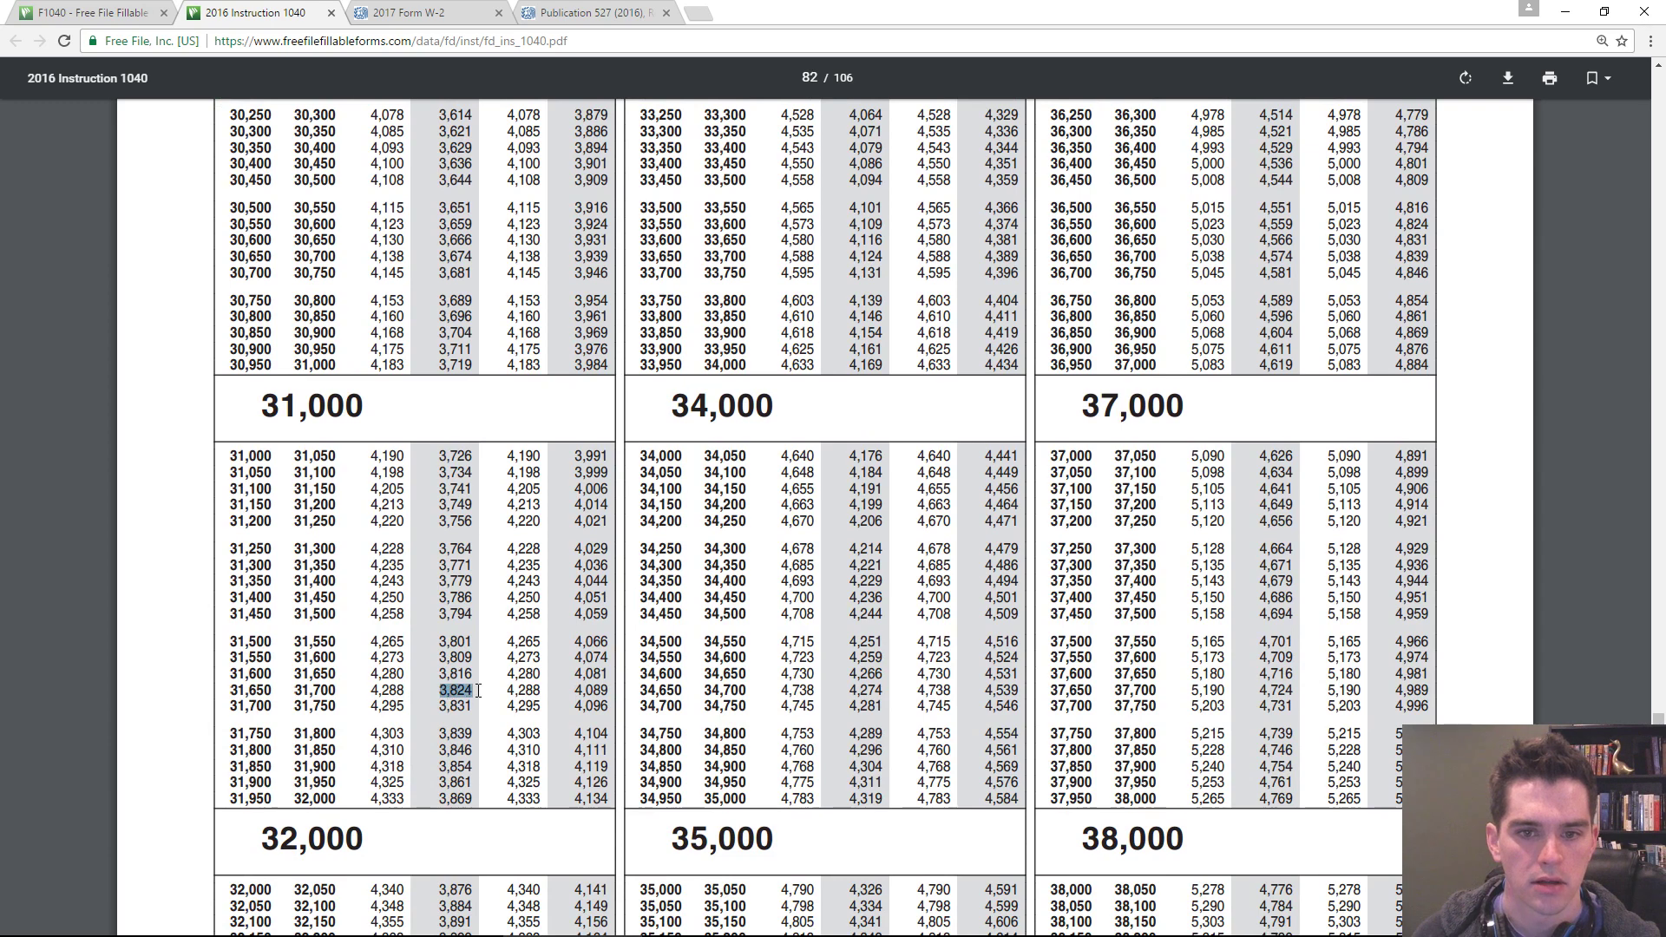
{"action": "left_click", "coordinate": [94, 12]}
- Put the 3,824 table tax in Form 1040 line 44
{"action": "left_click", "coordinate": [1406, 565]}
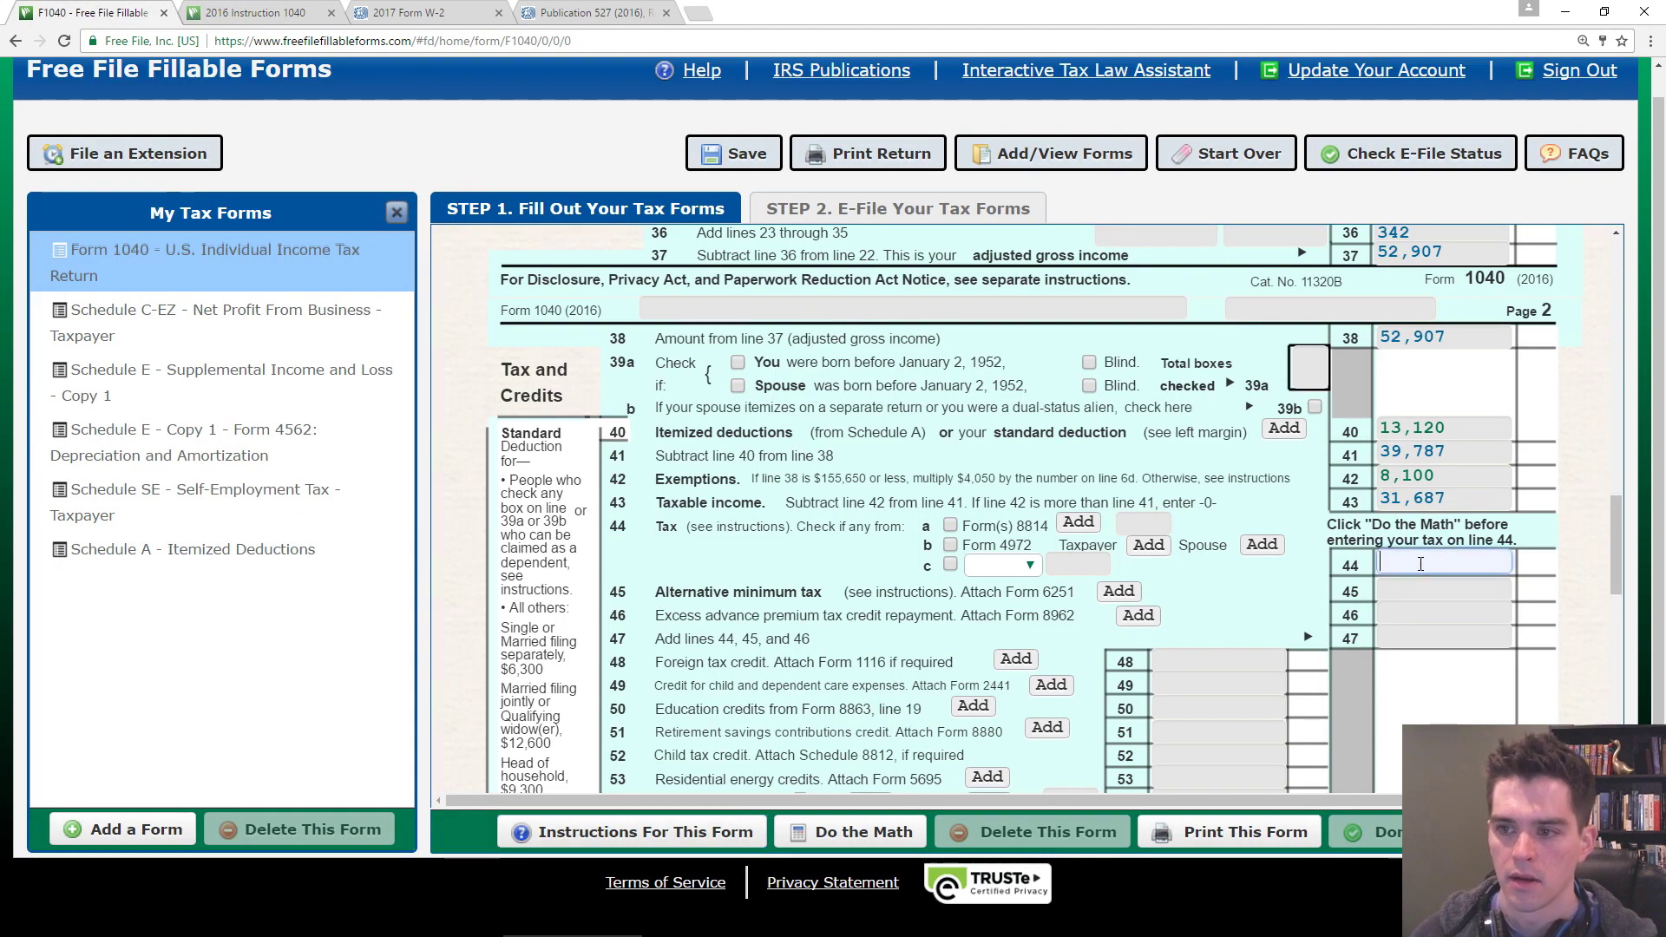
{"action": "type", "text": "3824"}
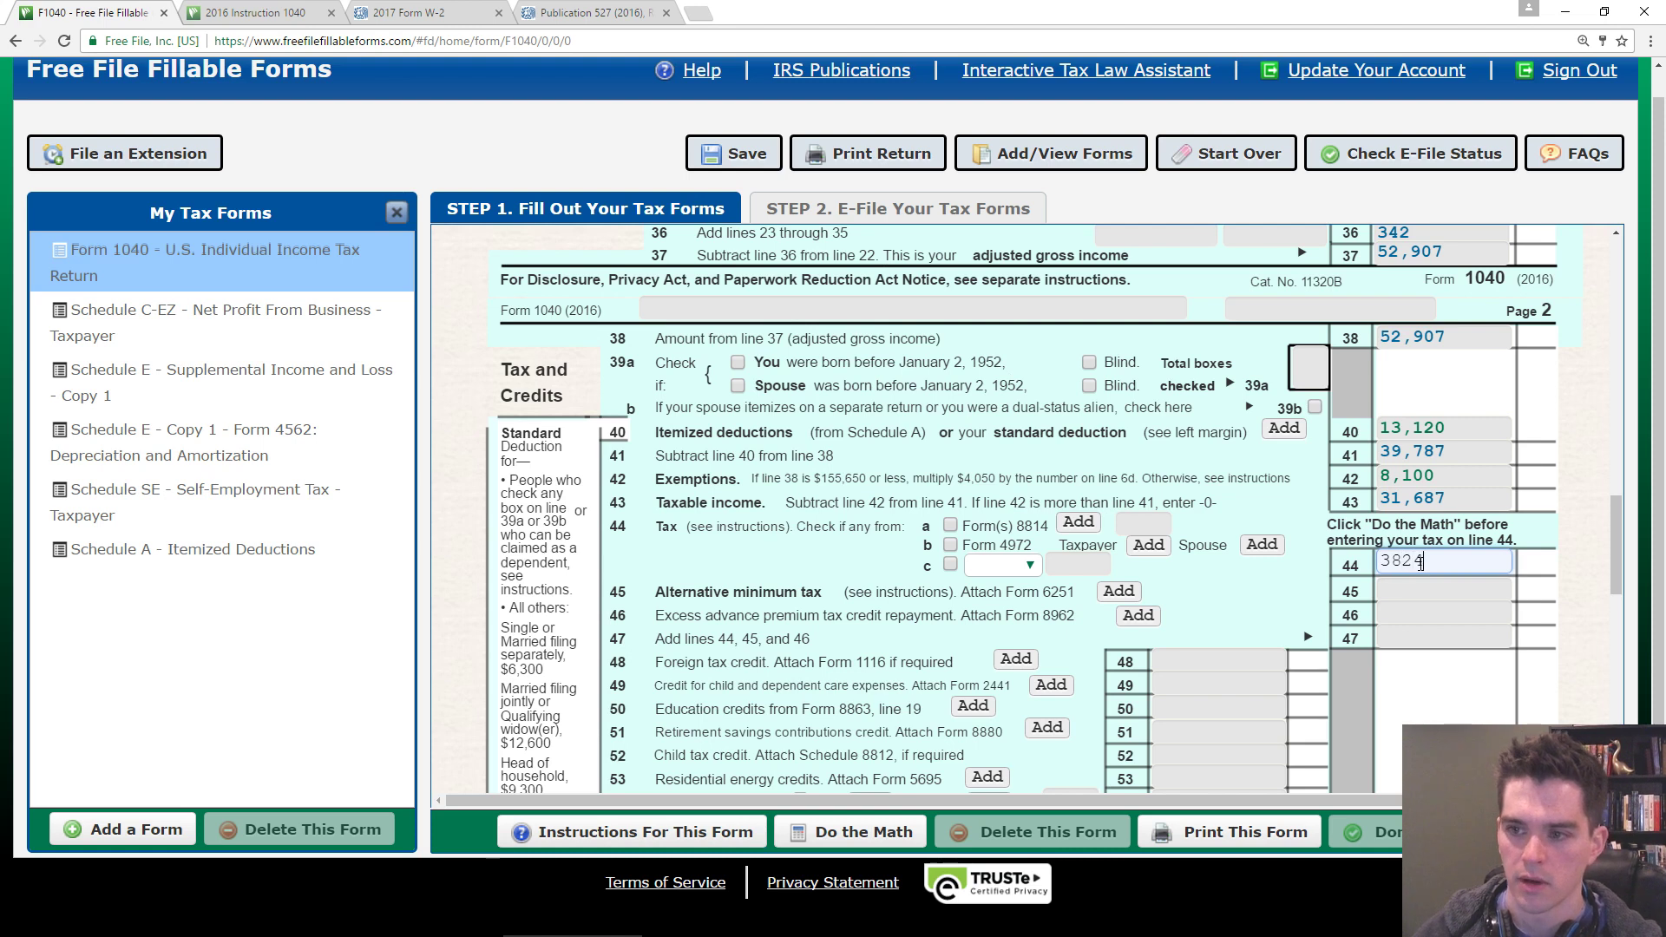
{"action": "key", "text": "Tab"}
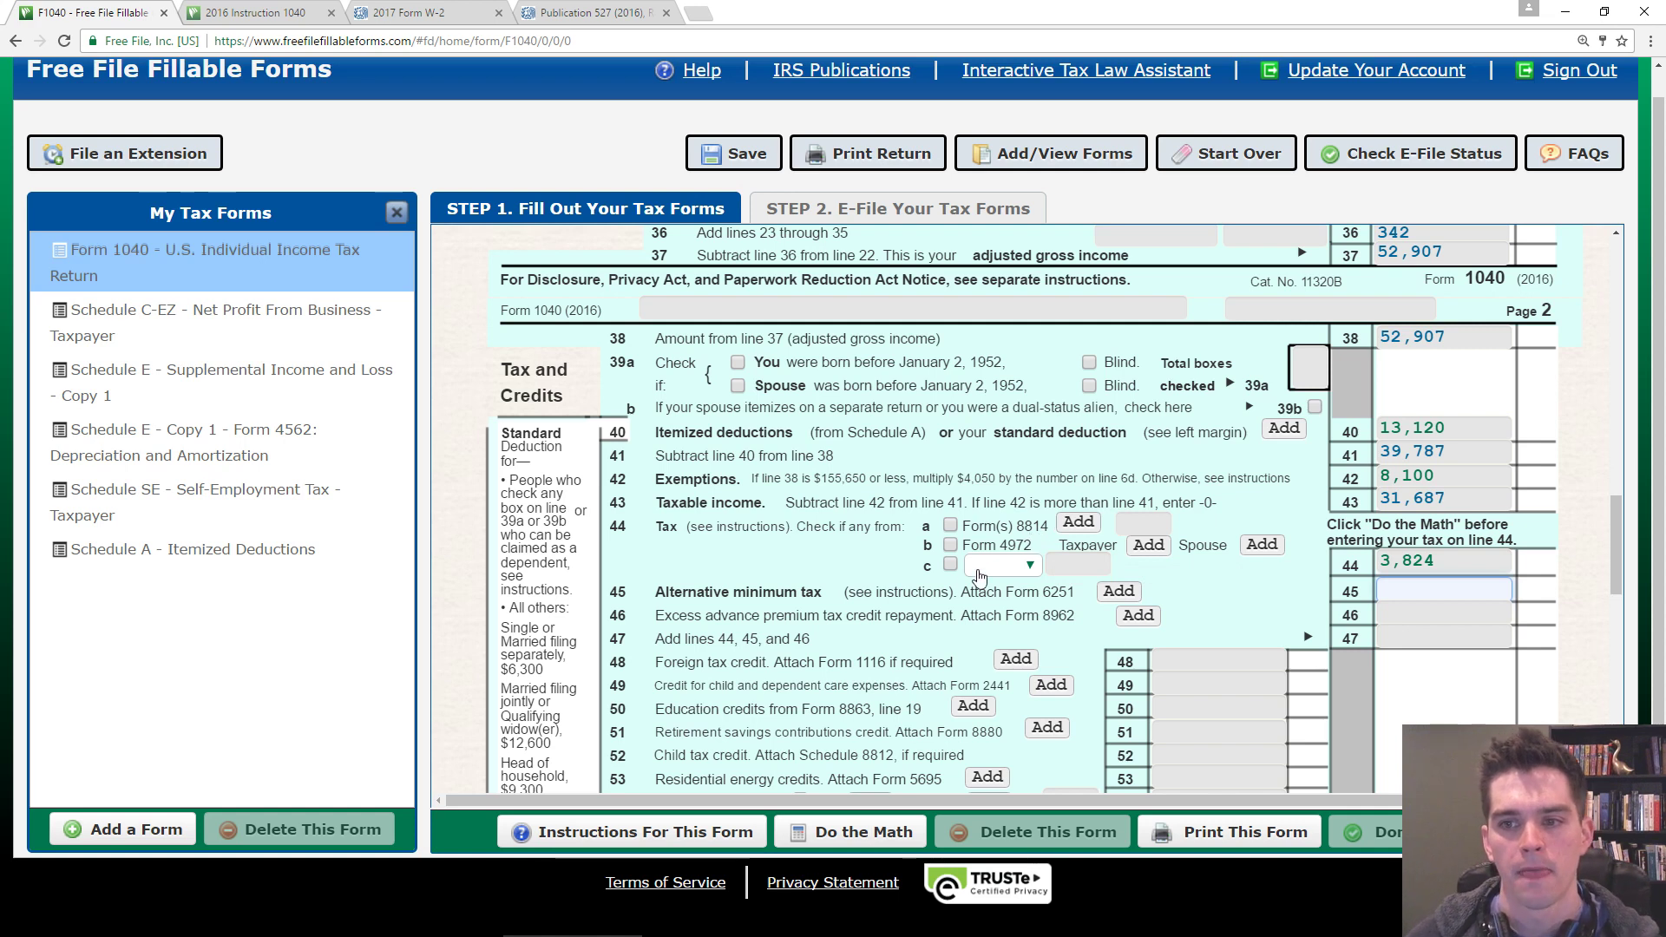
- Search Google for 'form 8814' in a new tab
{"action": "left_click", "coordinate": [699, 12]}
{"action": "type", "text": "f"}
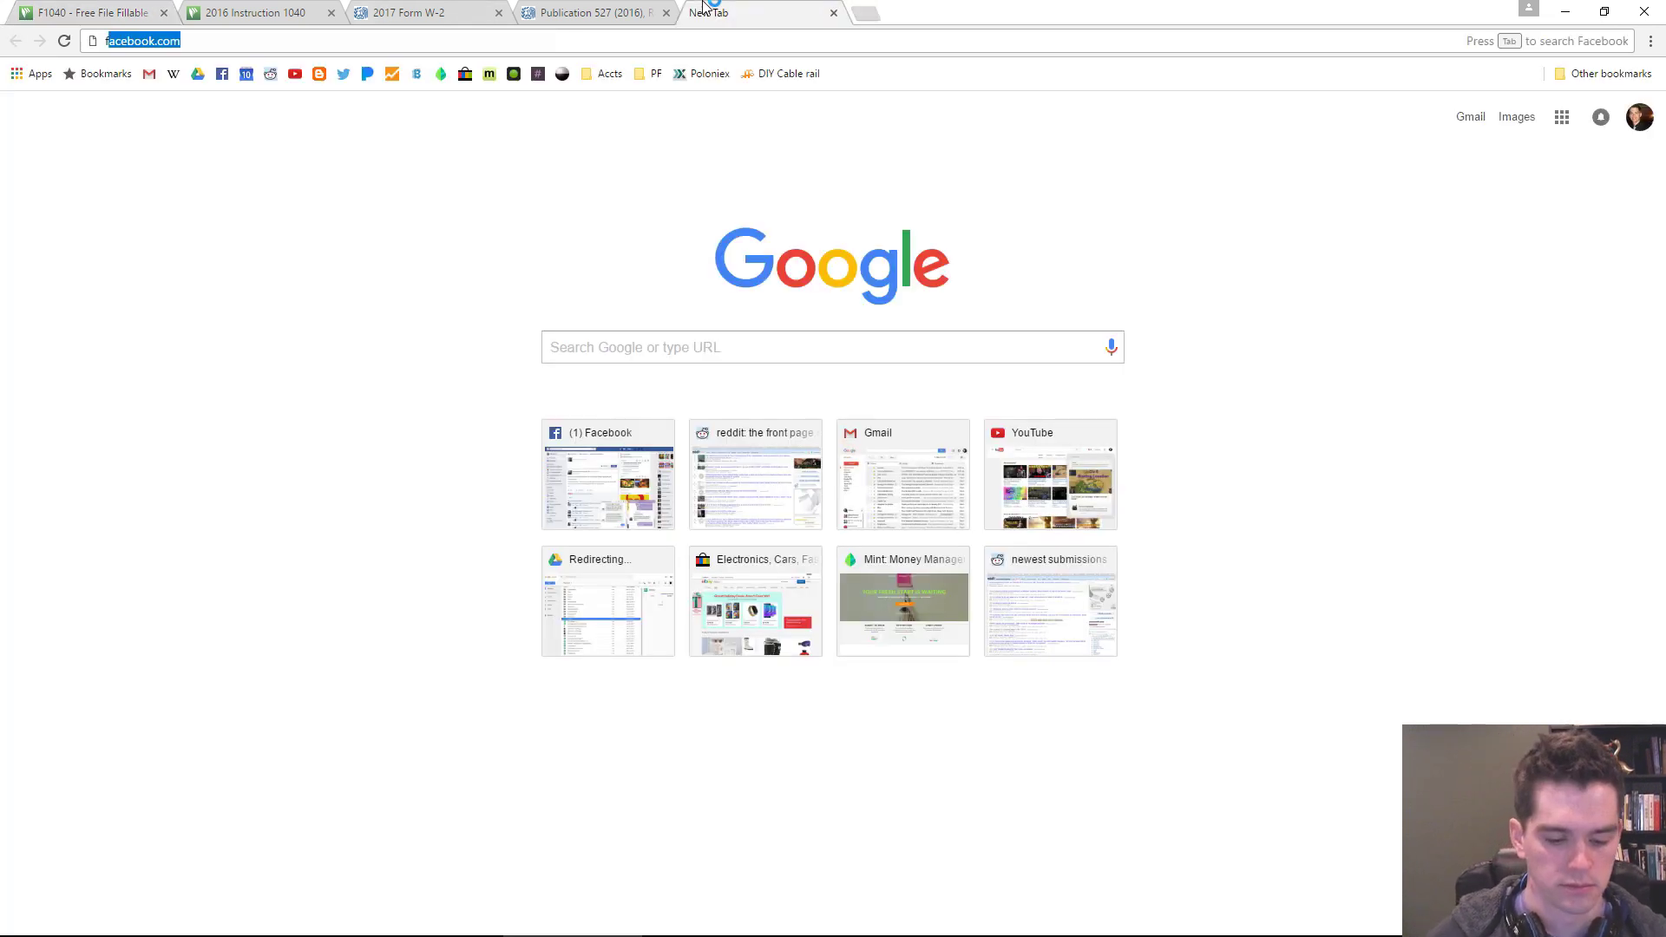
{"action": "type", "text": "orm 8814"}
{"action": "key", "text": "Return"}
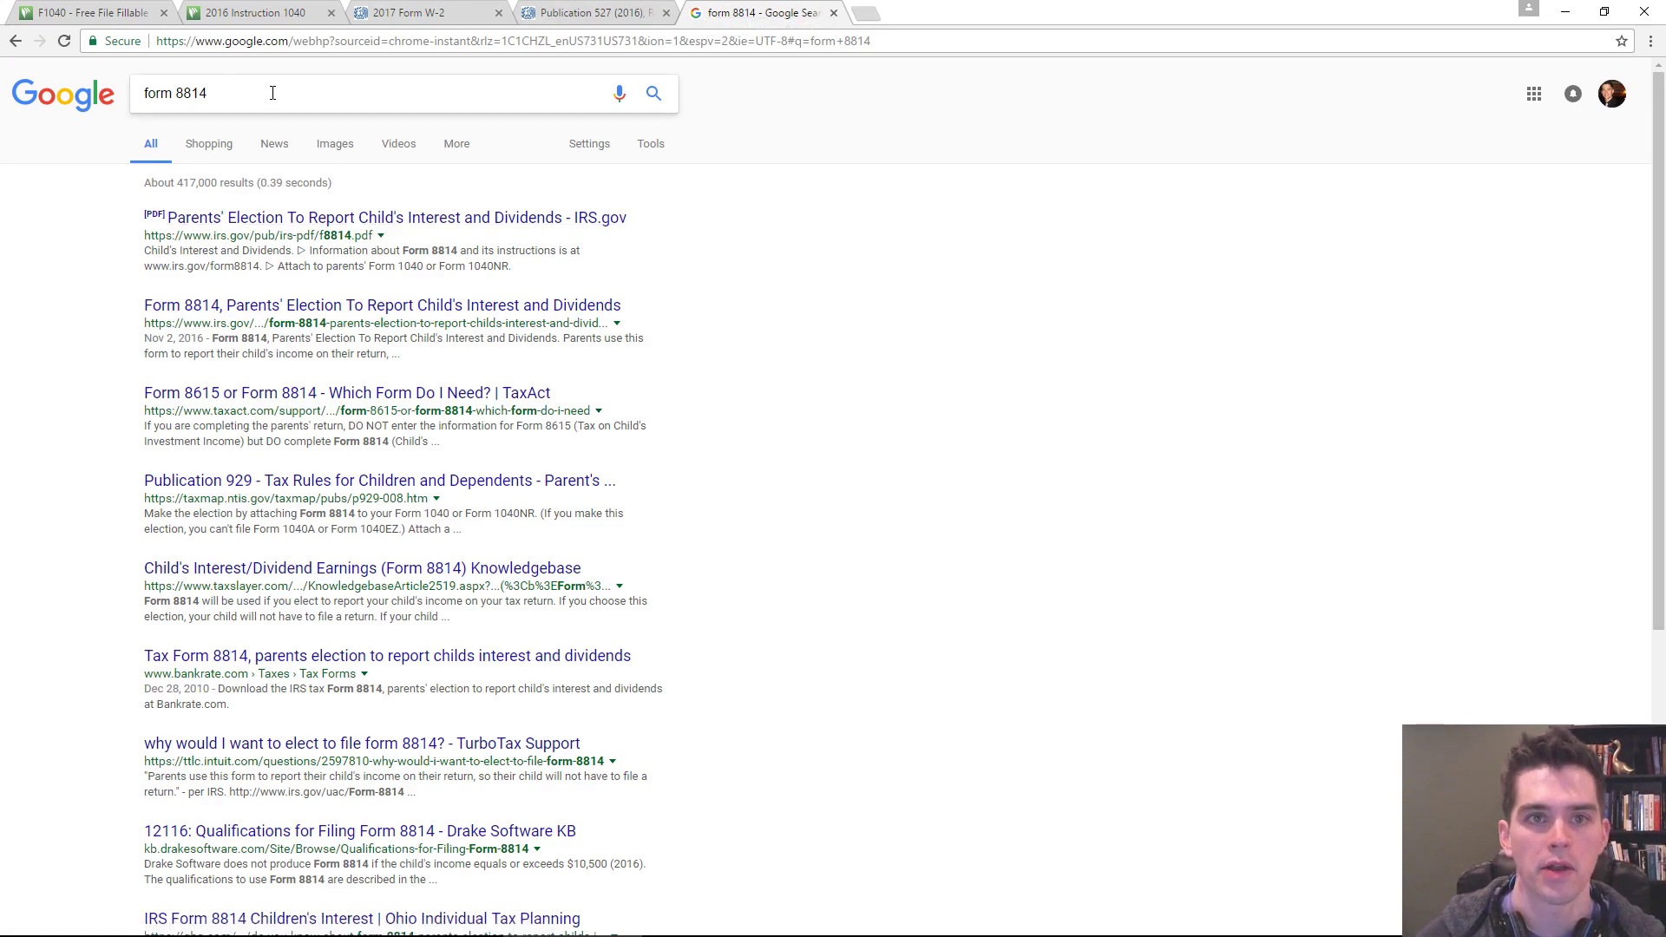
{"action": "left_click", "coordinate": [131, 13]}
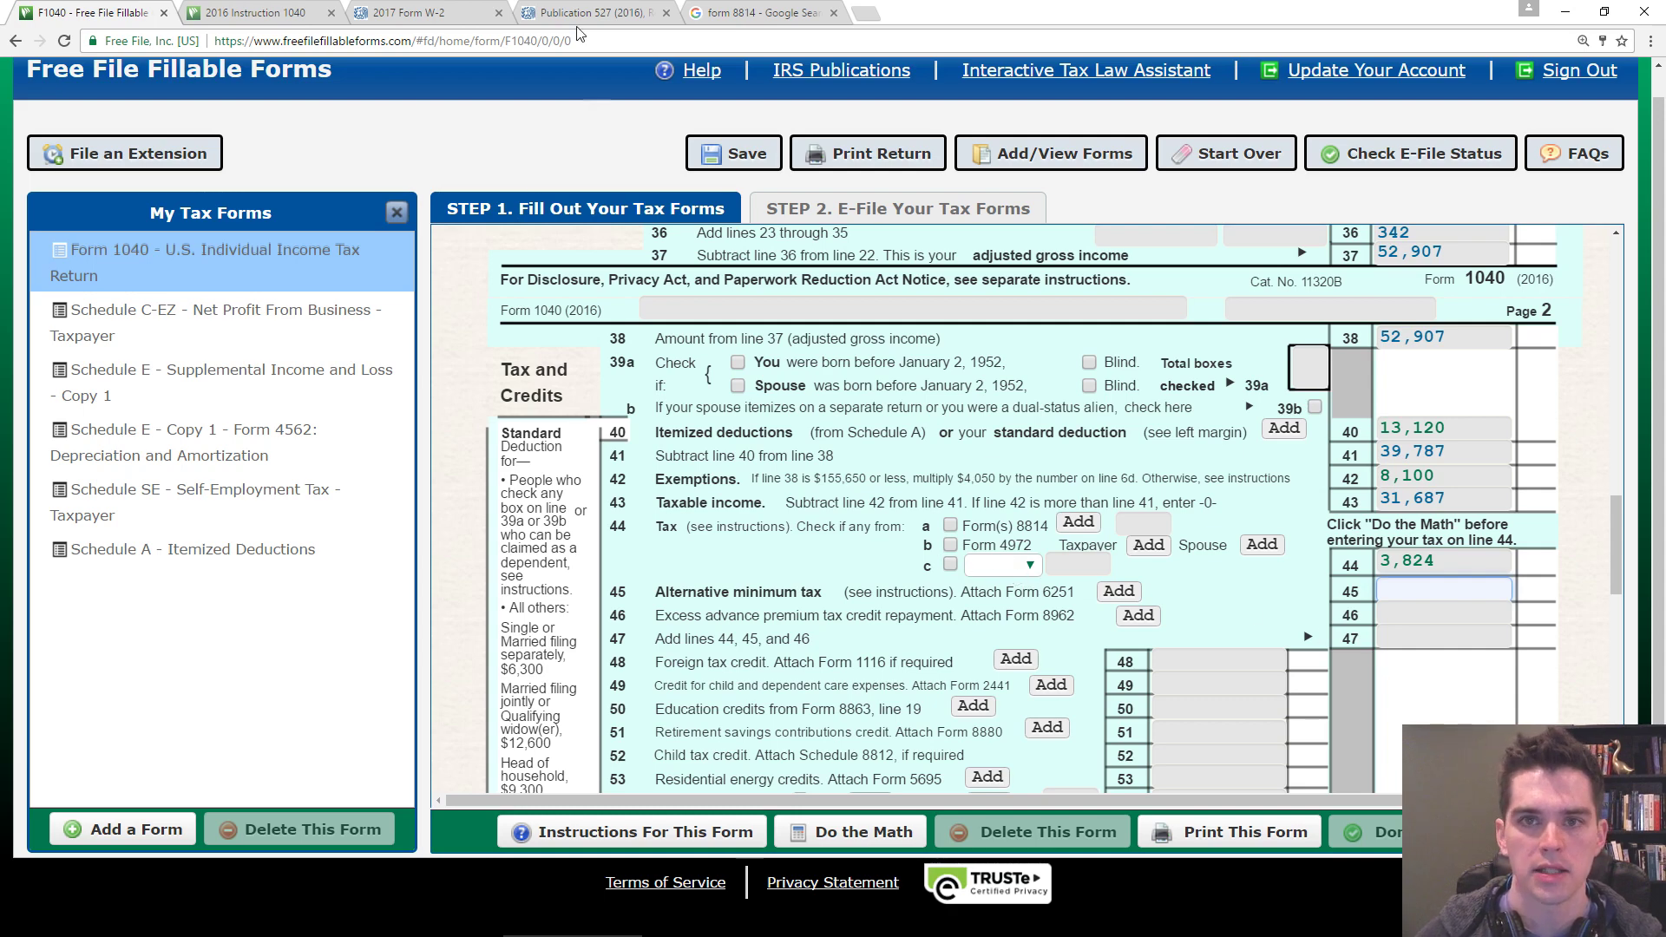
- Search Google for 'form 4972' instead, then go back to Form 1040
{"action": "left_click", "coordinate": [722, 11]}
{"action": "left_click", "coordinate": [207, 94]}
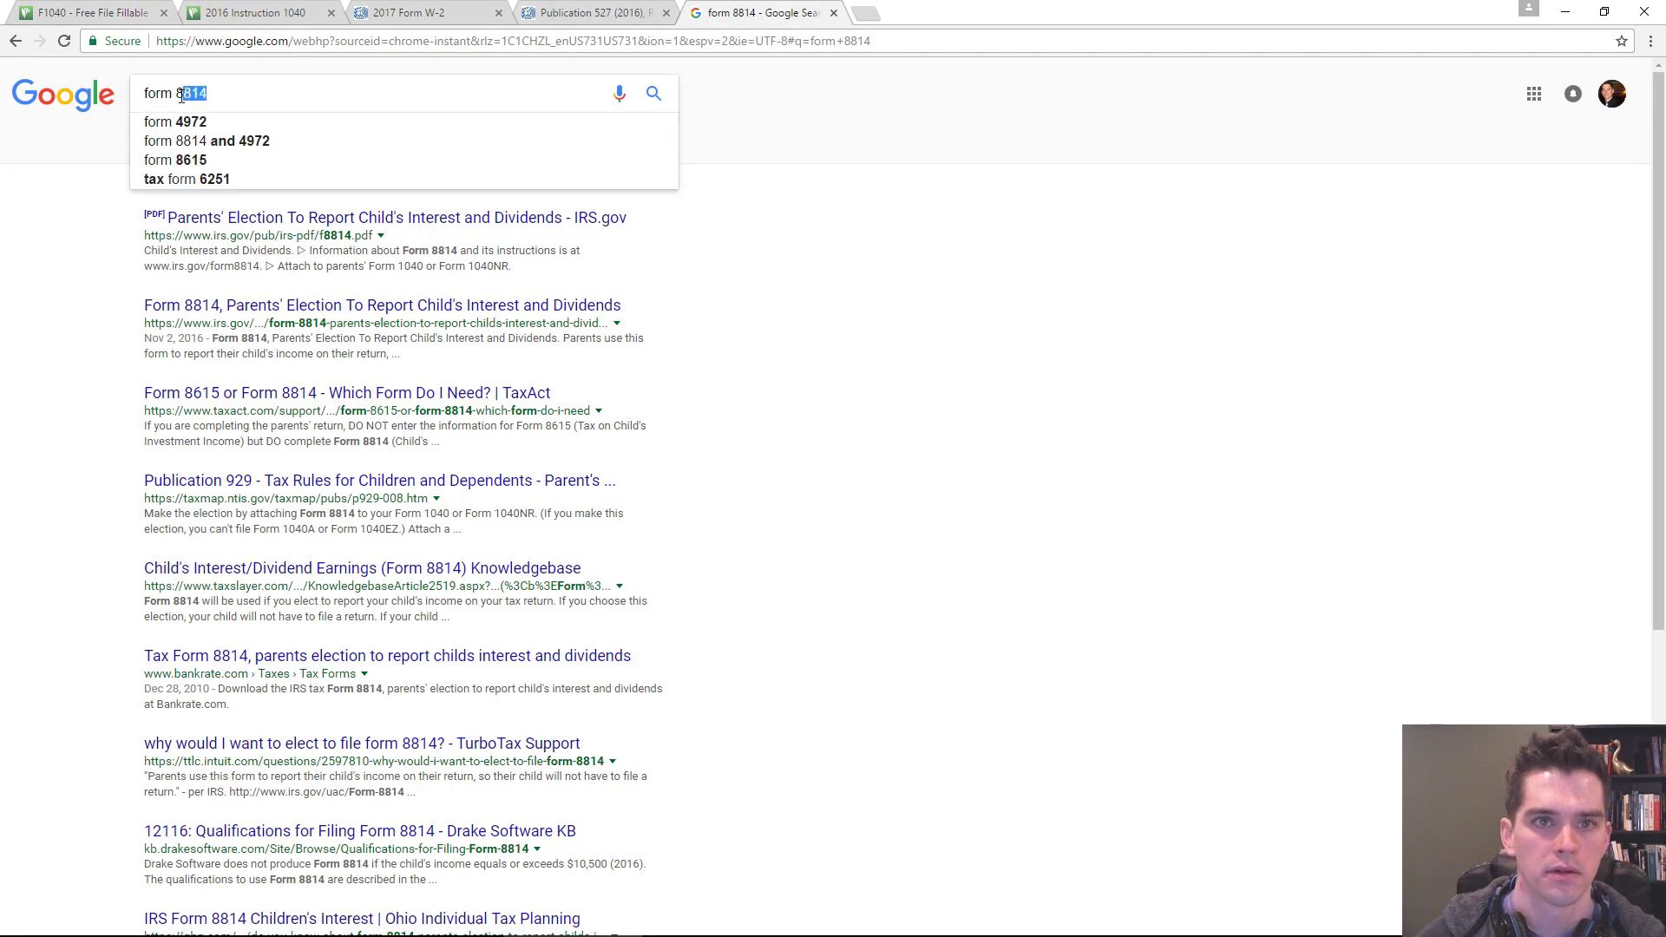
{"action": "left_click", "coordinate": [195, 123]}
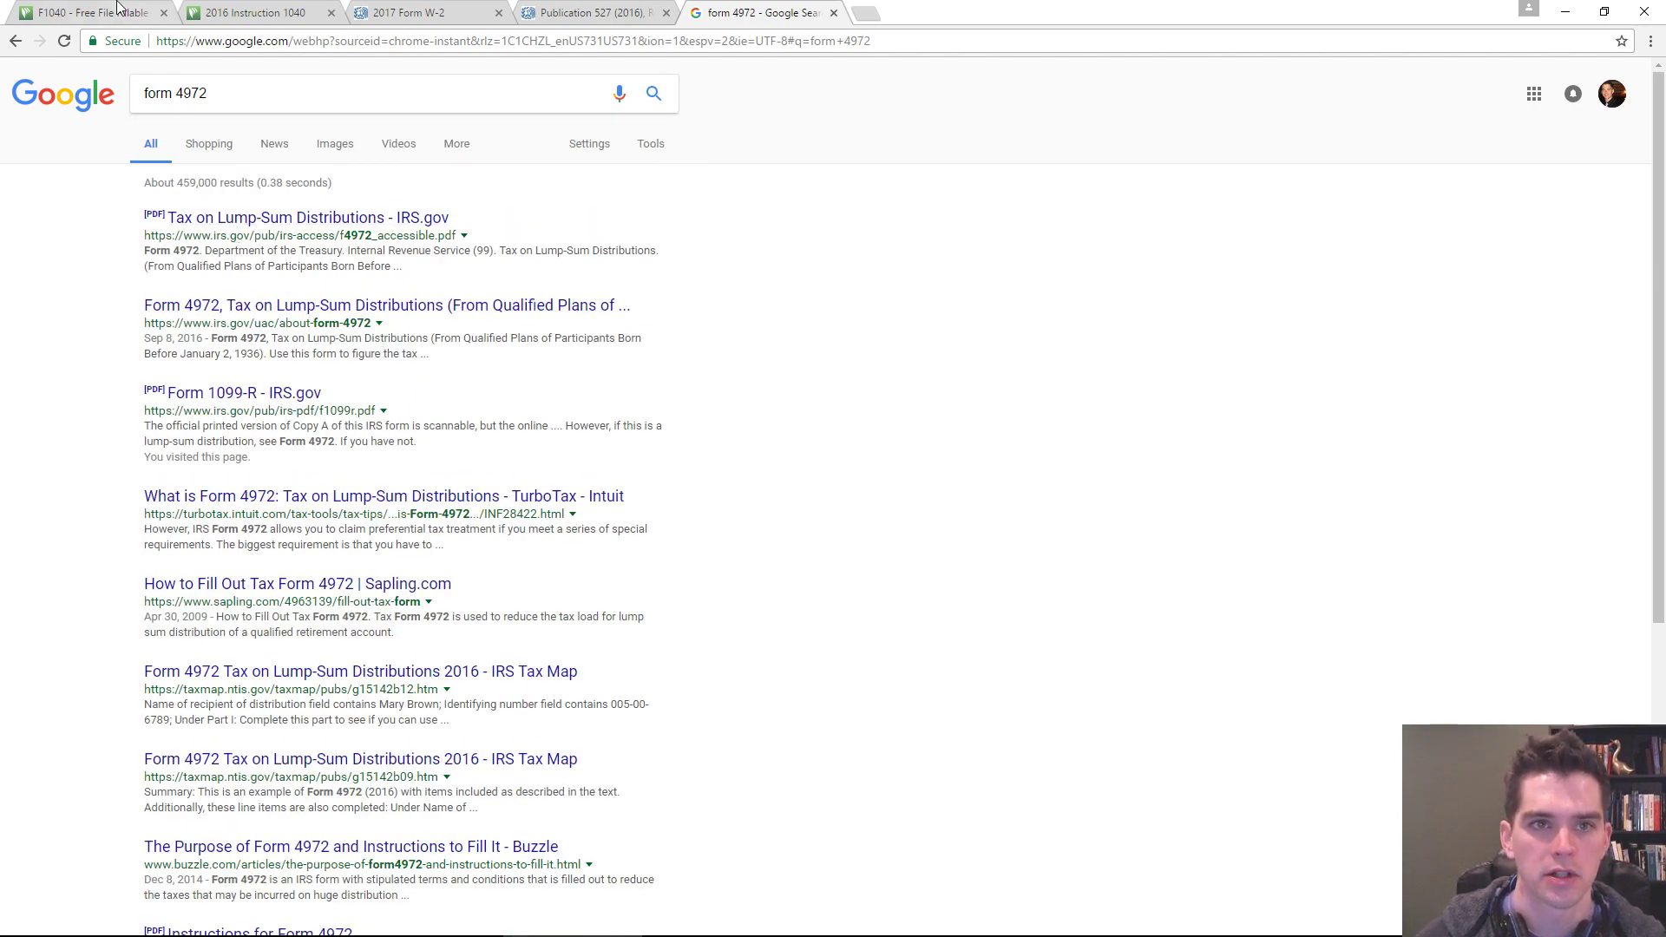
{"action": "left_click", "coordinate": [87, 12]}
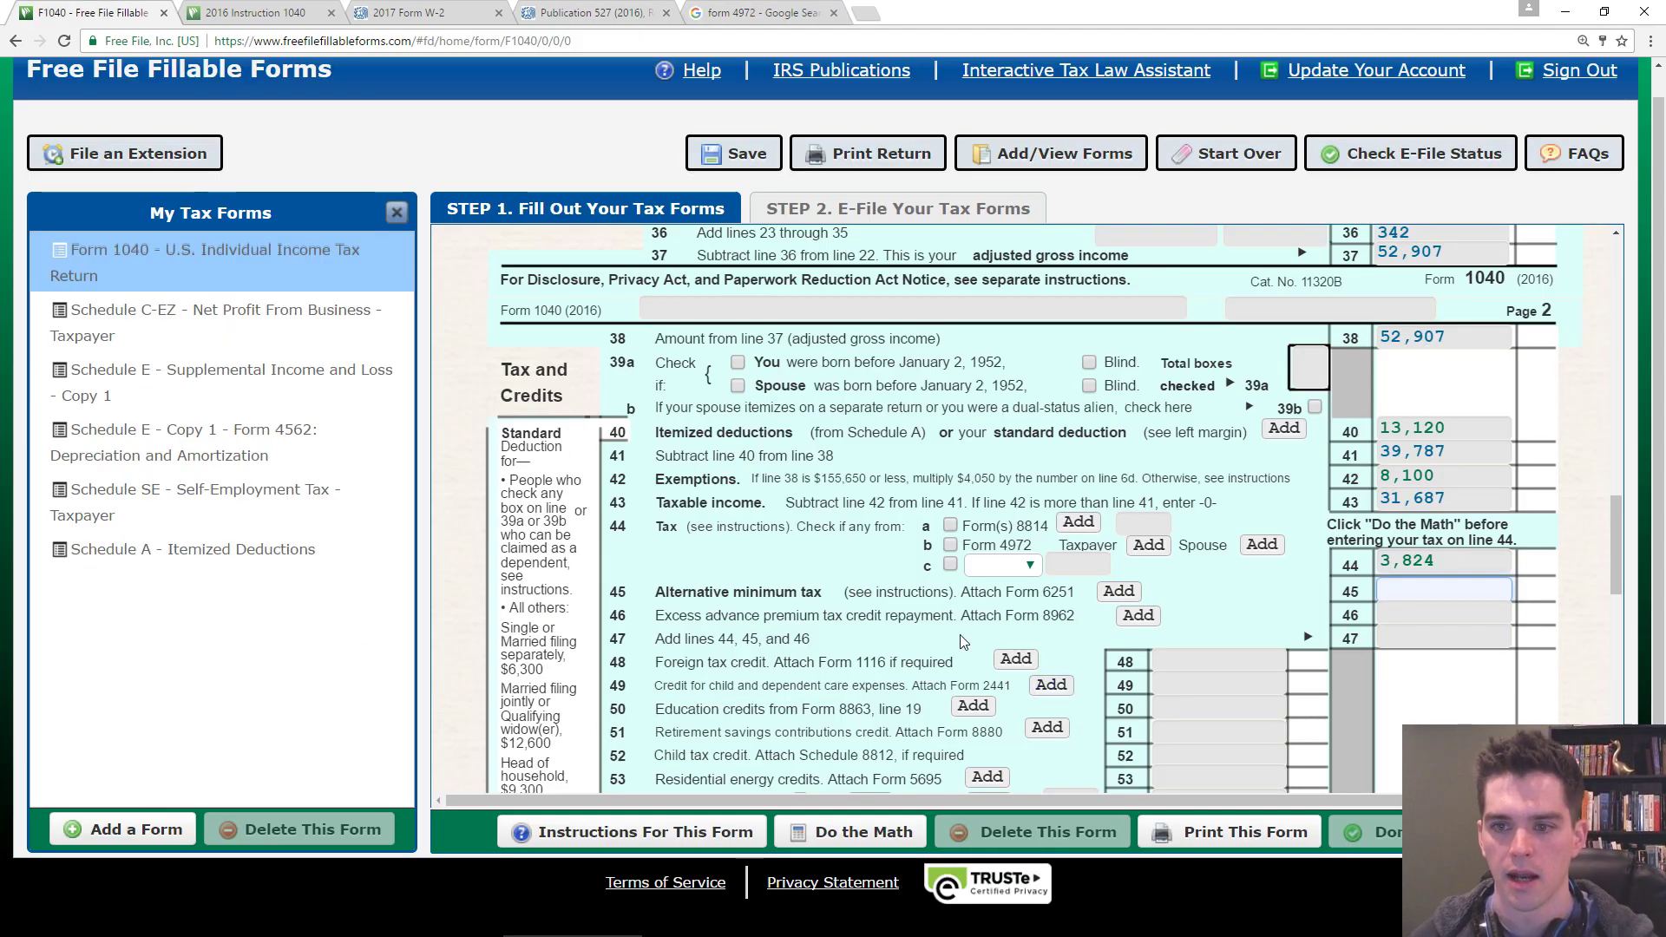
- Read the alternative minimum tax and premium tax credit repayment lines 45–46
{"action": "scroll", "coordinate": [898, 531], "scroll_direction": "down", "scroll_amount": 1}
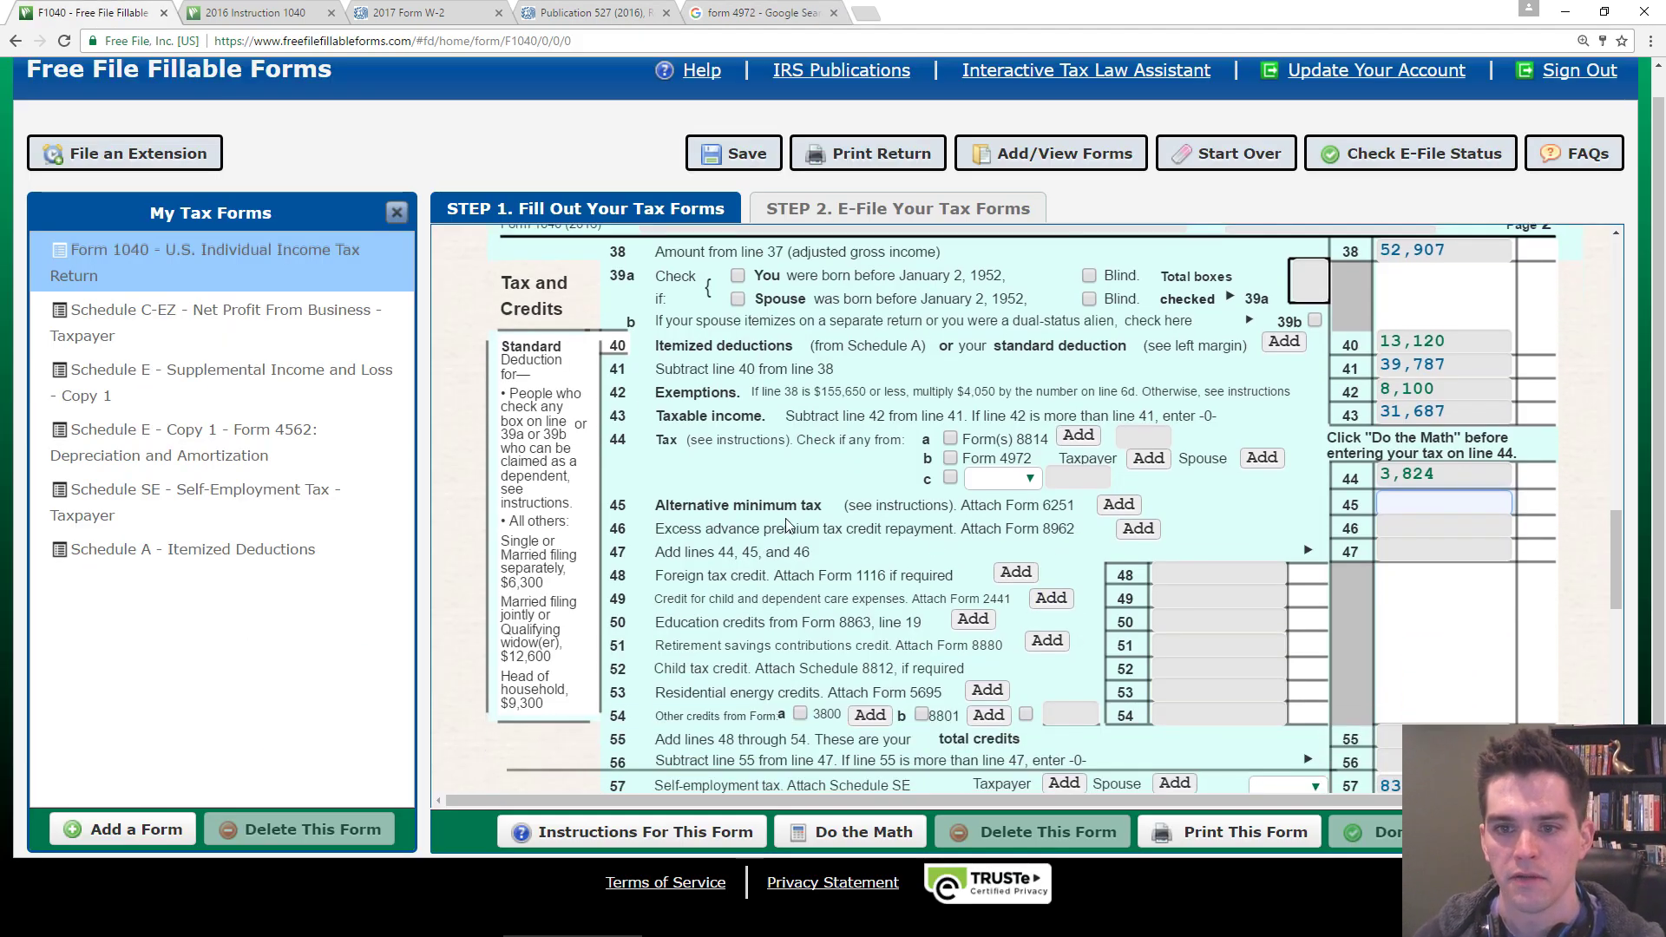
{"action": "double_click", "coordinate": [1047, 506]}
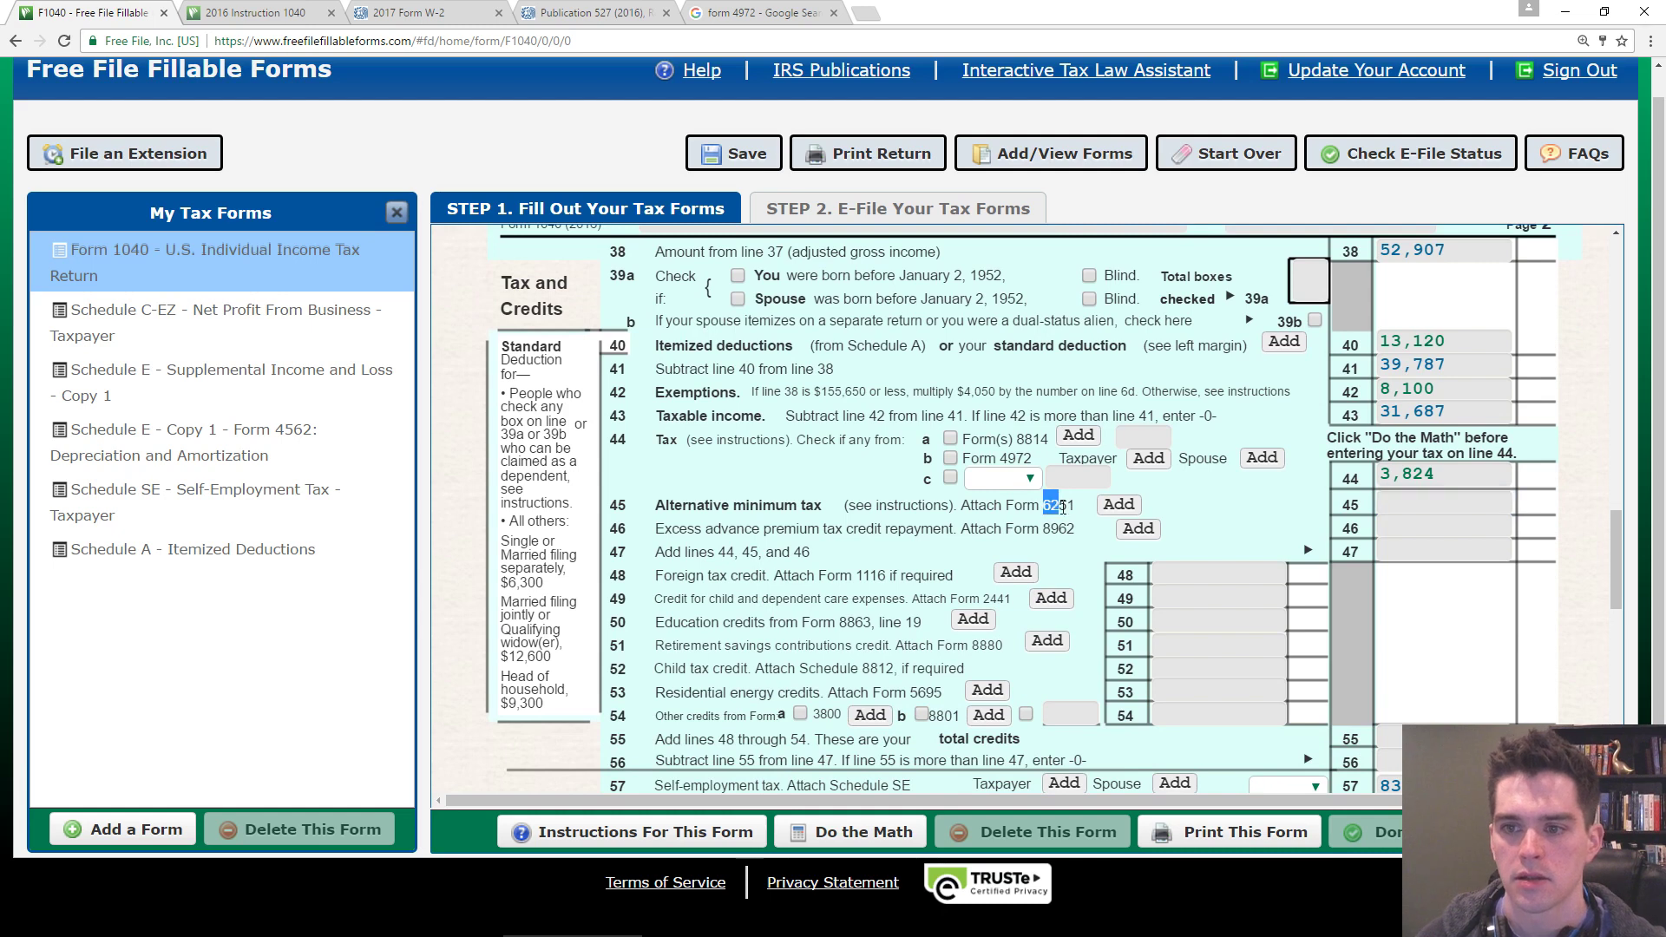
{"action": "left_click", "coordinate": [1074, 523]}
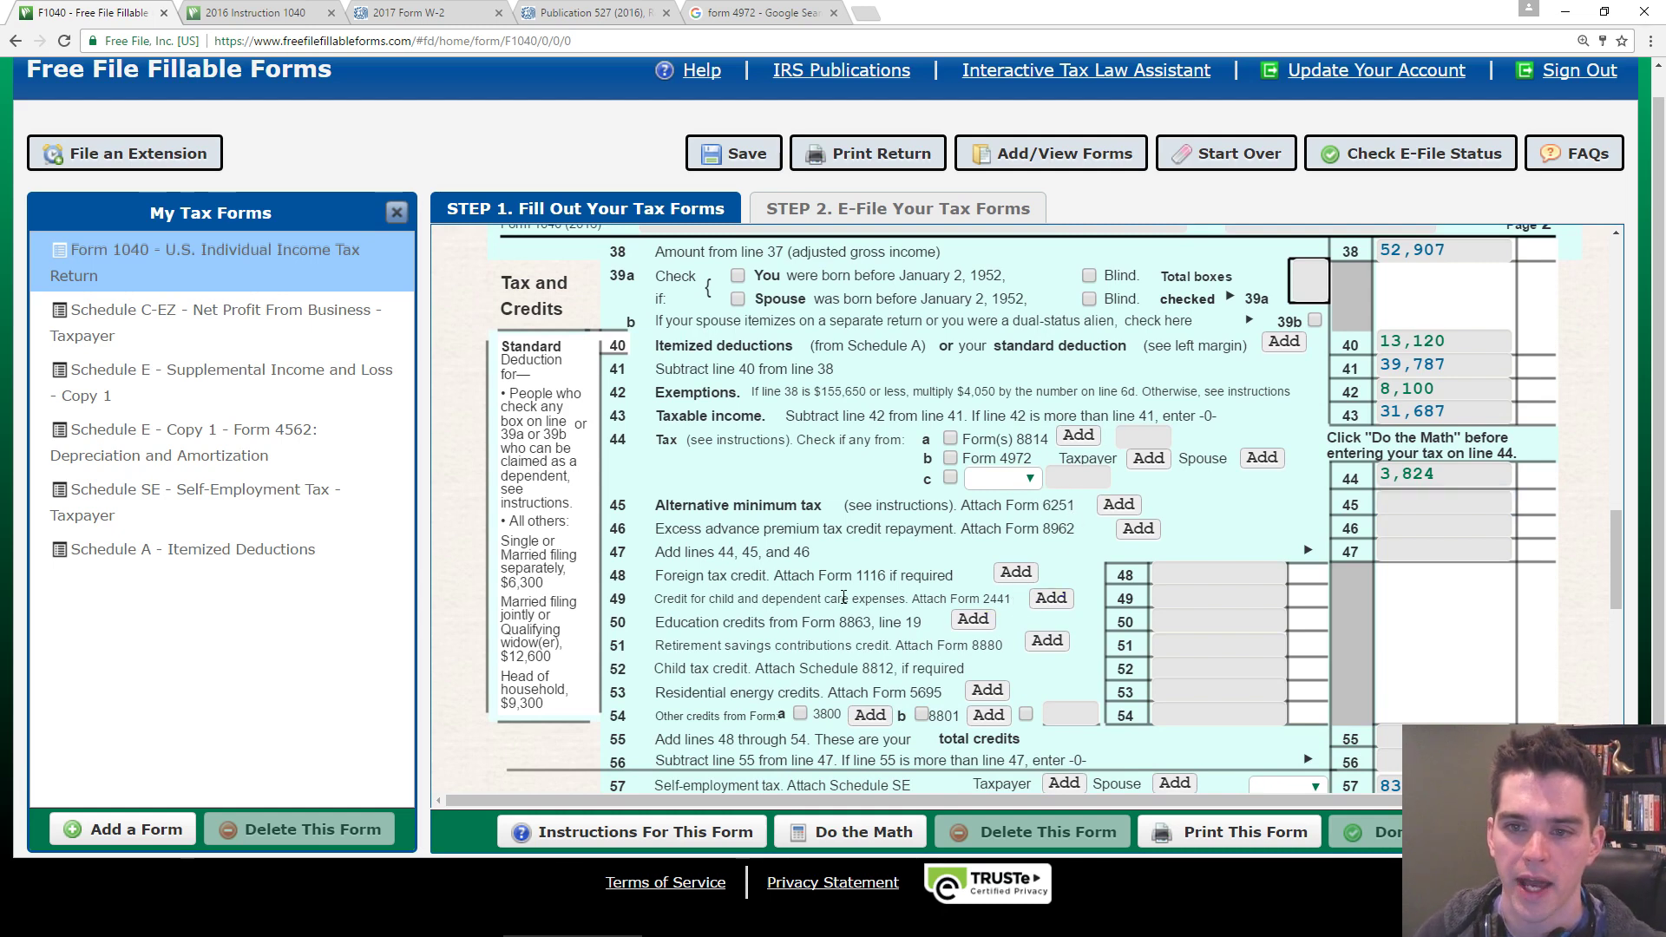
{"action": "left_click_drag", "start_coordinate": [703, 529], "coordinate": [947, 534]}
{"action": "left_click", "coordinate": [659, 548]}
{"action": "triple_click", "coordinate": [657, 554]}
{"action": "left_click", "coordinate": [799, 553]}
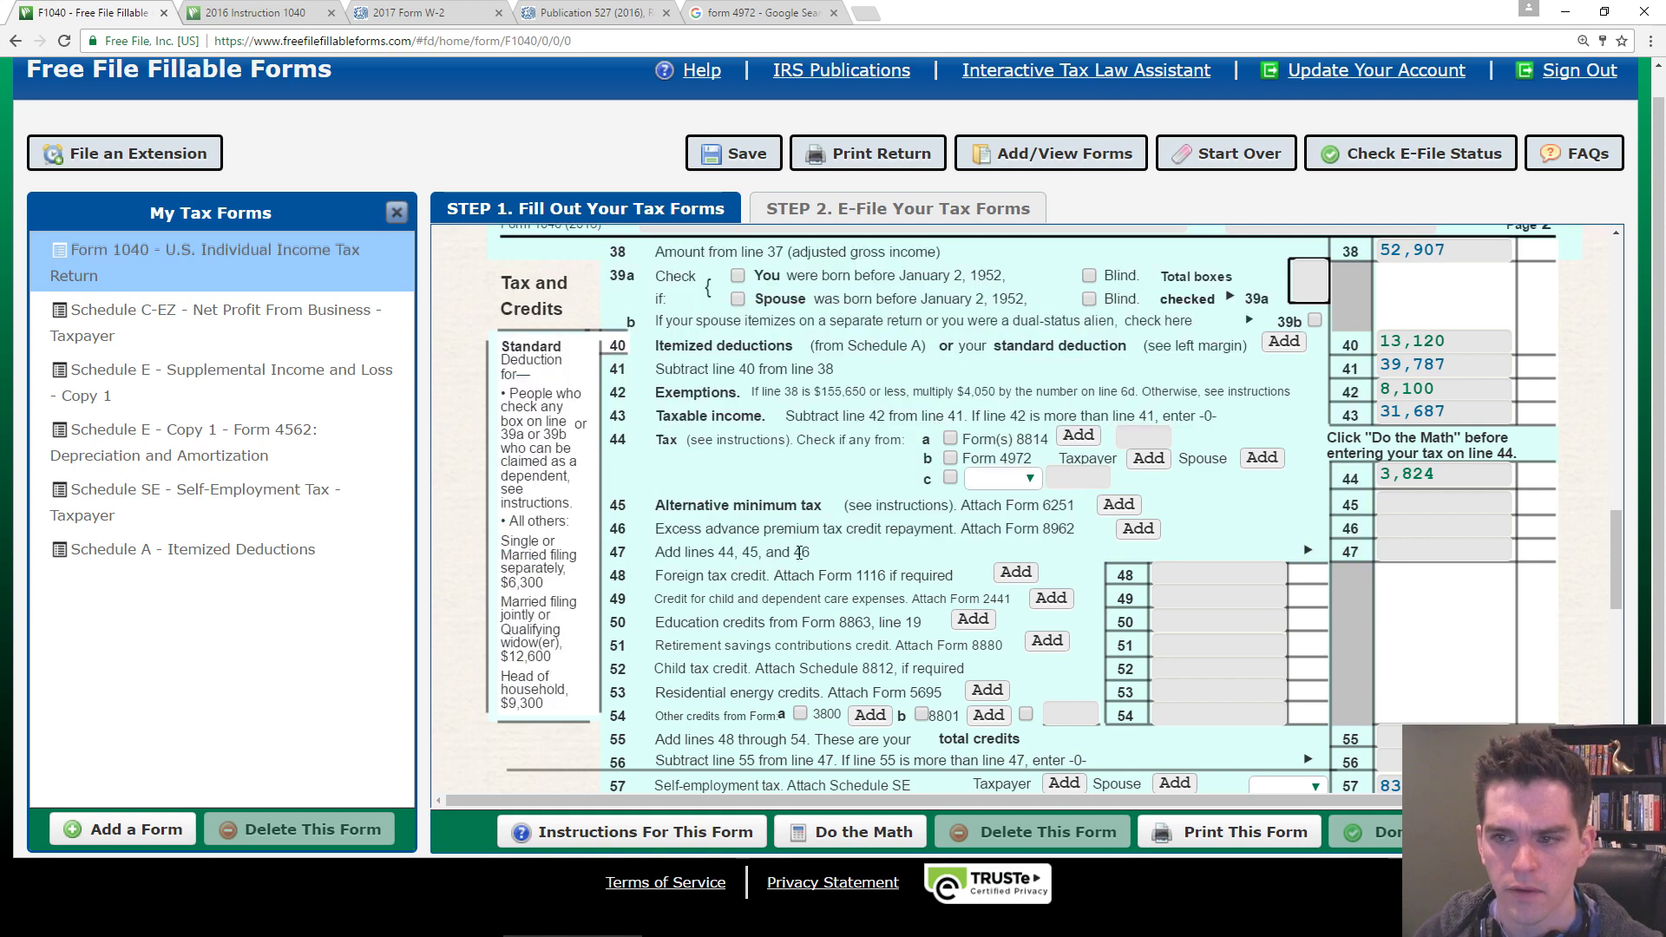
- Recalculate so line 47 shows 3,824, then read the line 50 education credits wording
{"action": "left_click", "coordinate": [1389, 554]}
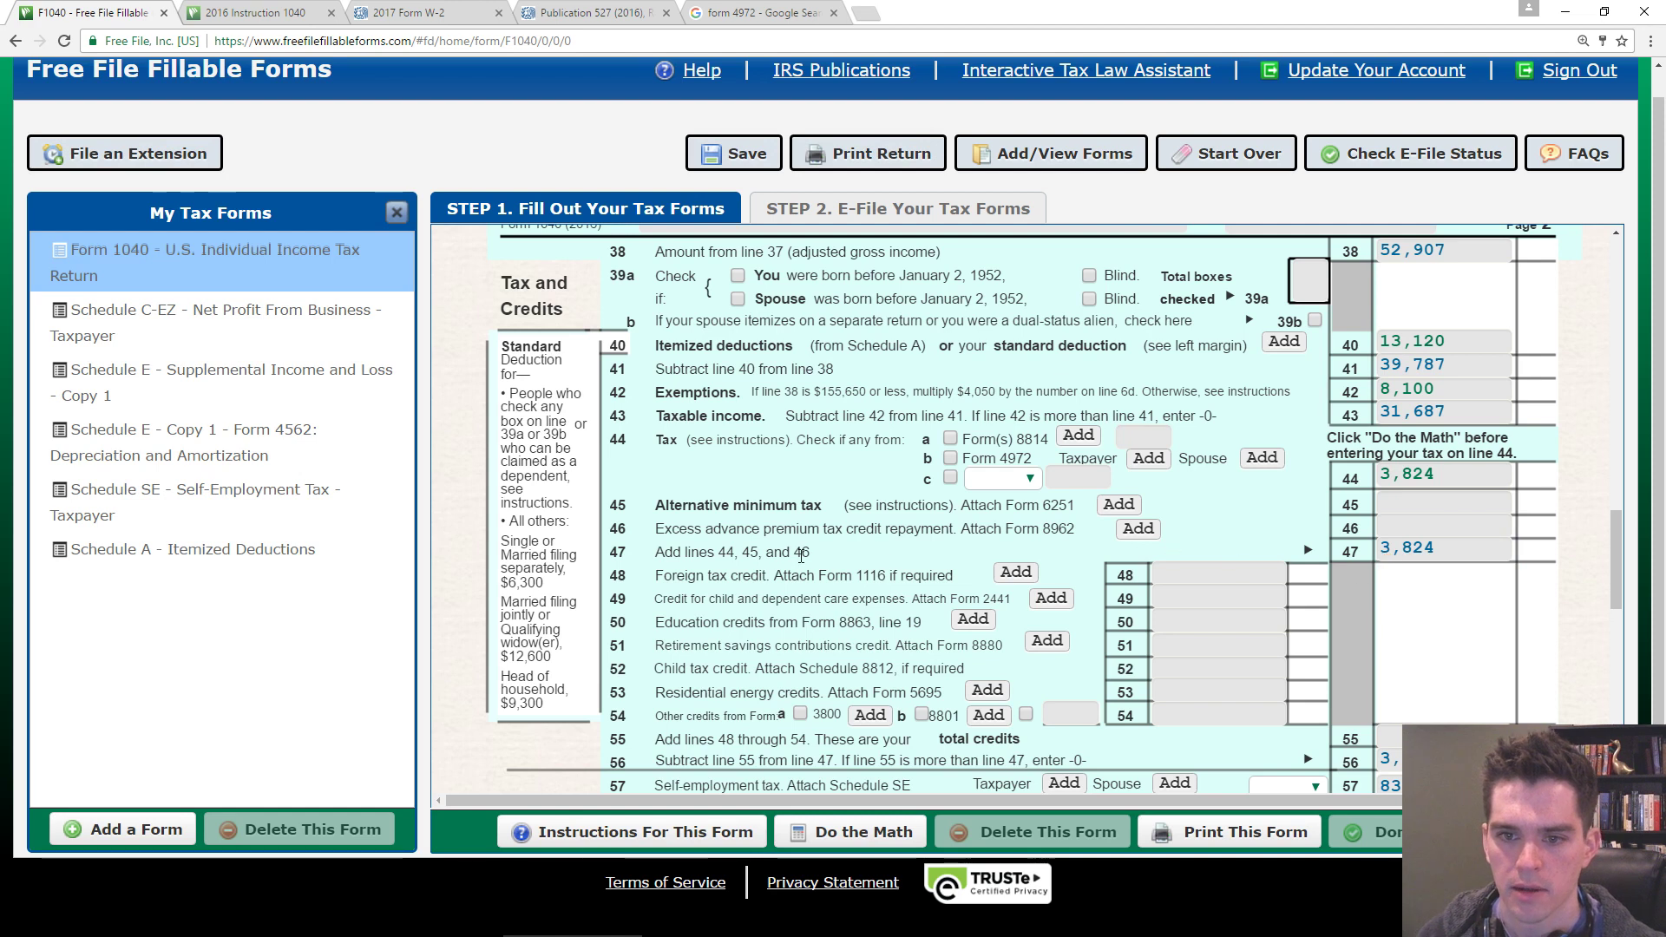
{"action": "mouse_move", "coordinate": [703, 598]}
{"action": "left_mouse_down"}
{"action": "mouse_move", "coordinate": [656, 575]}
{"action": "mouse_move", "coordinate": [692, 598]}
{"action": "mouse_move", "coordinate": [830, 617]}
{"action": "left_mouse_up"}
{"action": "left_click", "coordinate": [701, 612]}
{"action": "left_click", "coordinate": [827, 620]}
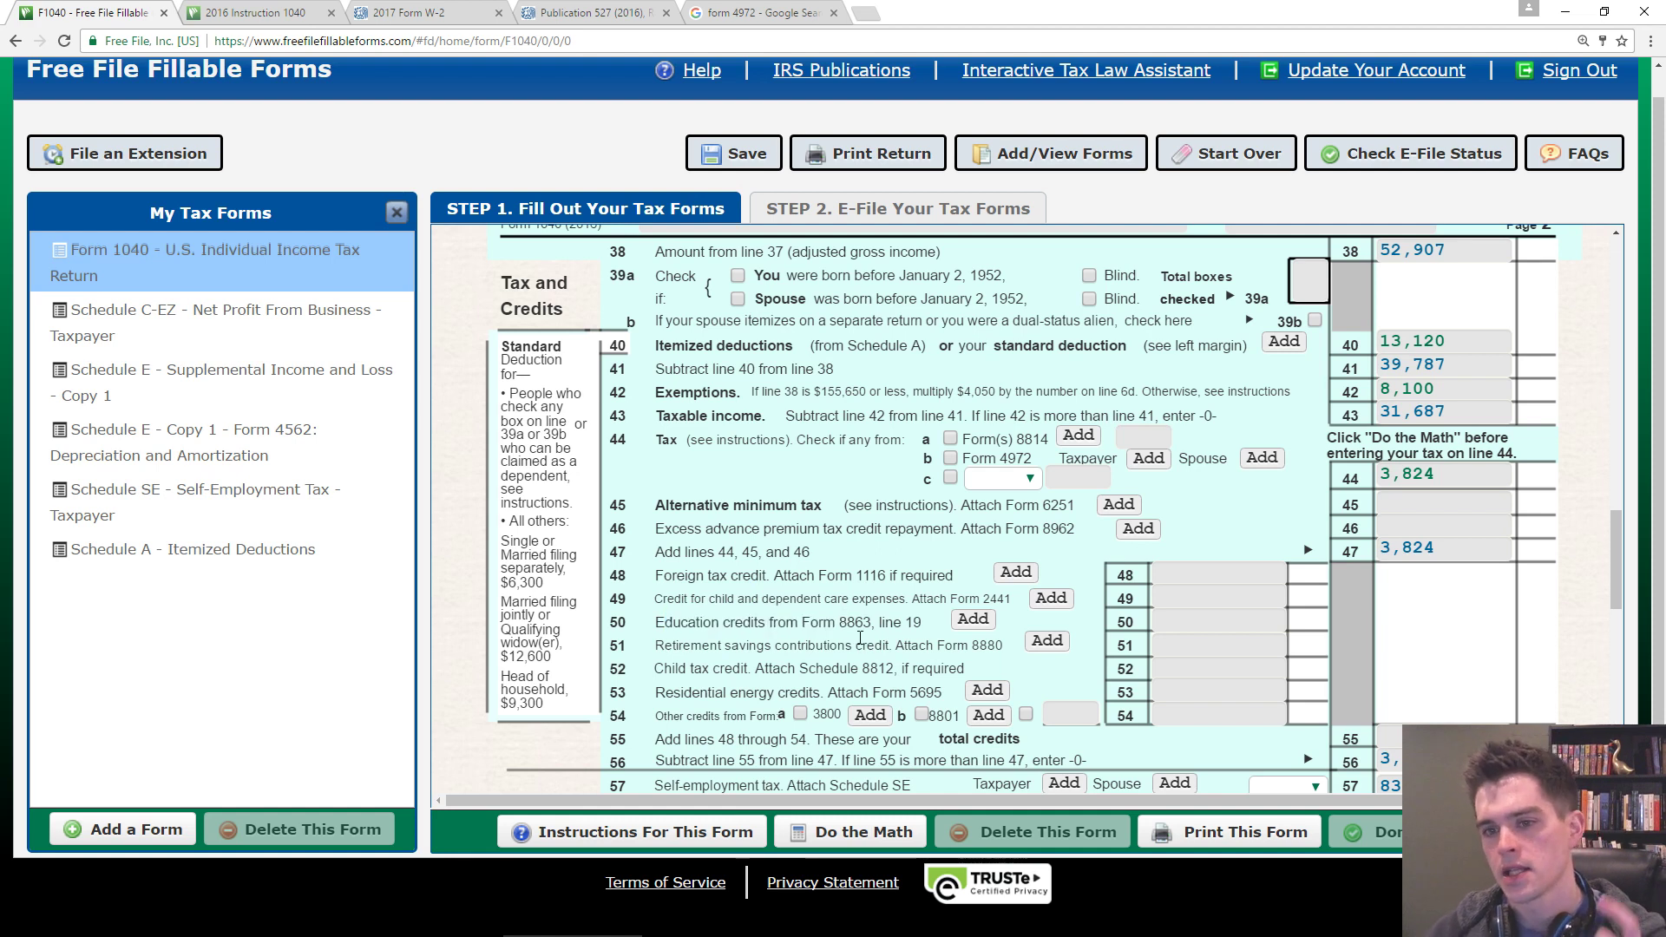
- Attach Form 8863 and enter a 1,300 nonrefundable education credit on its line 19
{"action": "left_click", "coordinate": [971, 621]}
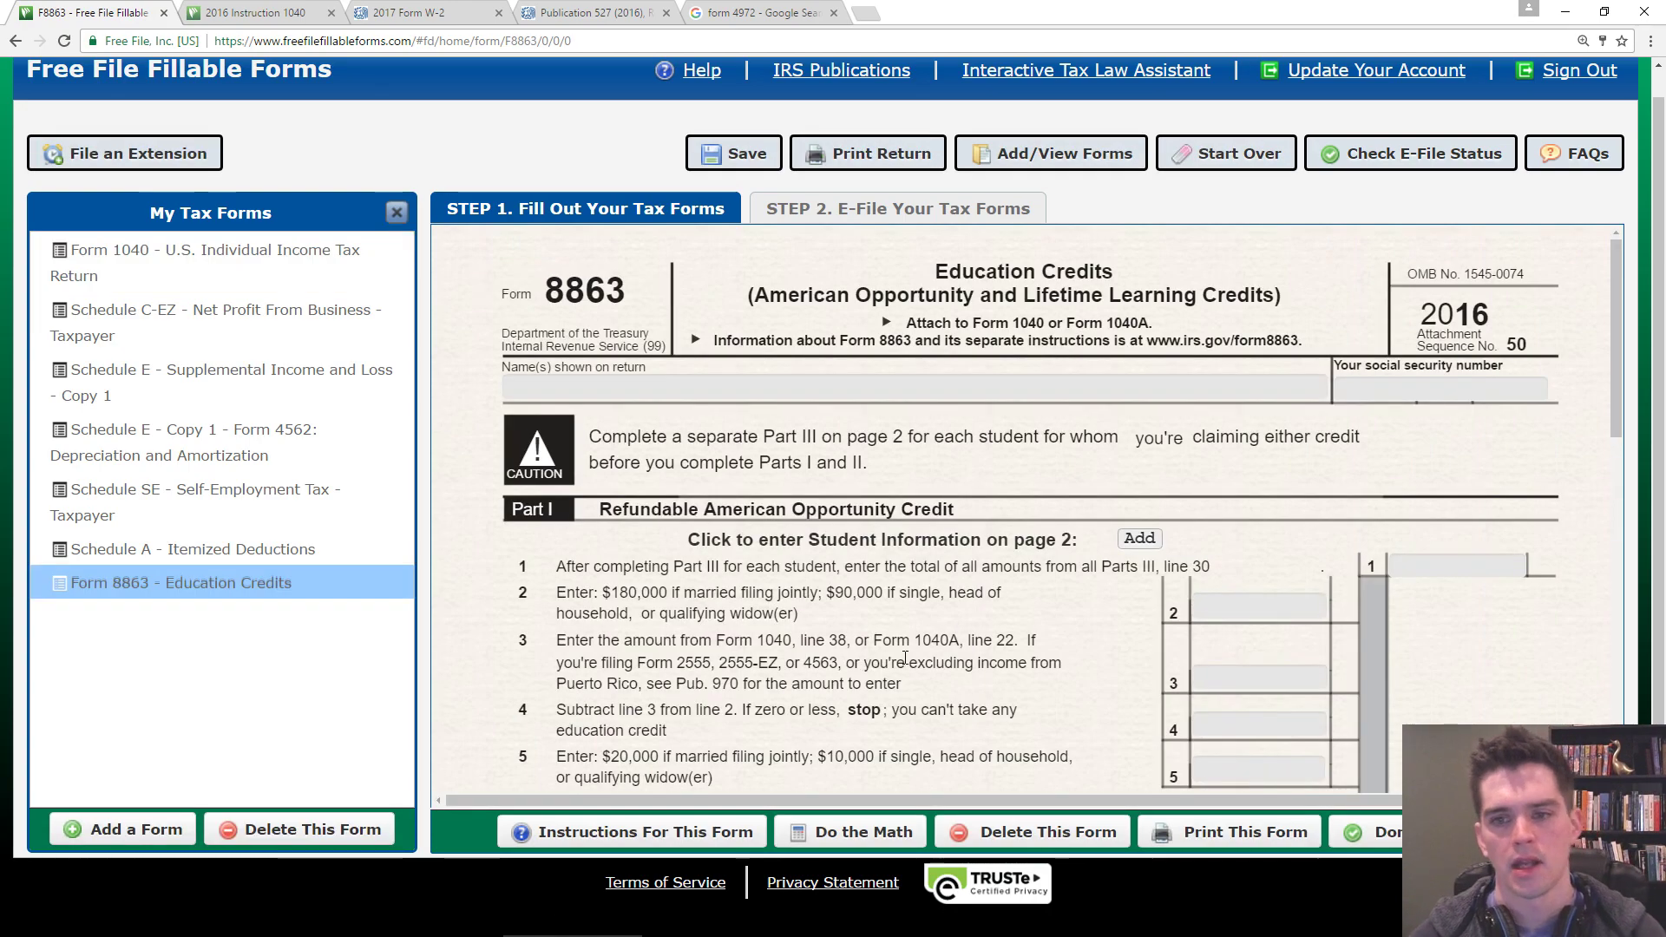
{"action": "scroll", "coordinate": [905, 660], "scroll_direction": "down", "scroll_amount": 4}
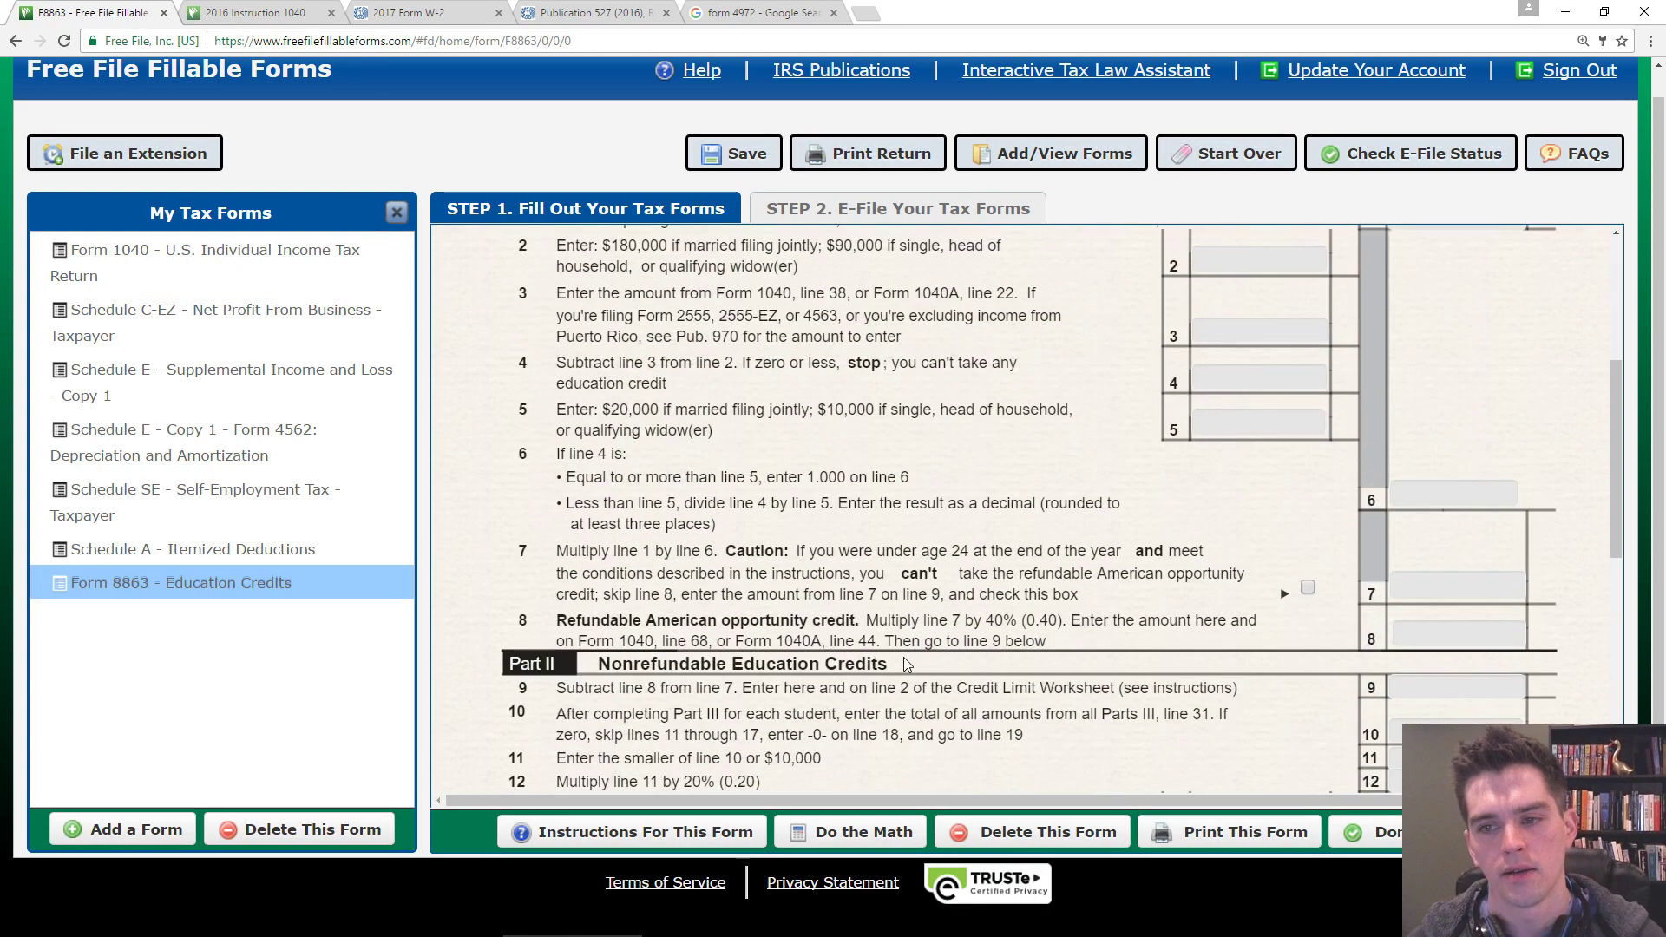
{"action": "scroll", "coordinate": [905, 664], "scroll_direction": "down", "scroll_amount": 4}
{"action": "scroll", "coordinate": [907, 658], "scroll_direction": "down", "scroll_amount": 3}
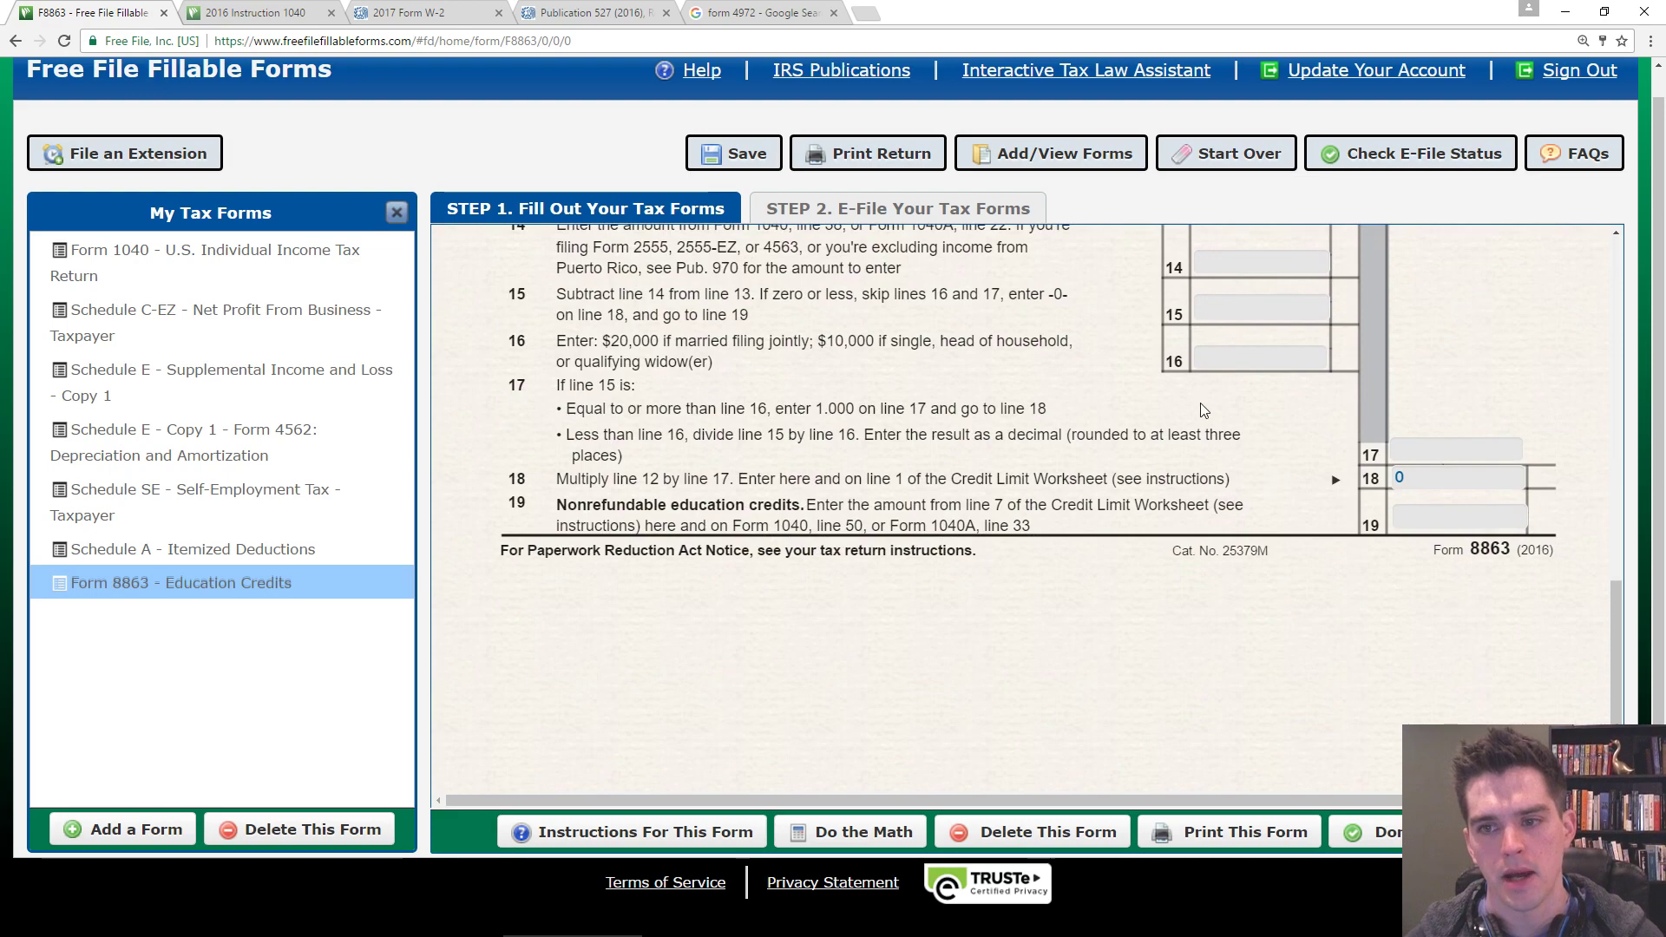
{"action": "scroll", "coordinate": [833, 550], "scroll_direction": "up", "scroll_amount": 1}
{"action": "scroll", "coordinate": [833, 550], "scroll_direction": "up", "scroll_amount": 4}
{"action": "scroll", "coordinate": [833, 551], "scroll_direction": "down", "scroll_amount": 3}
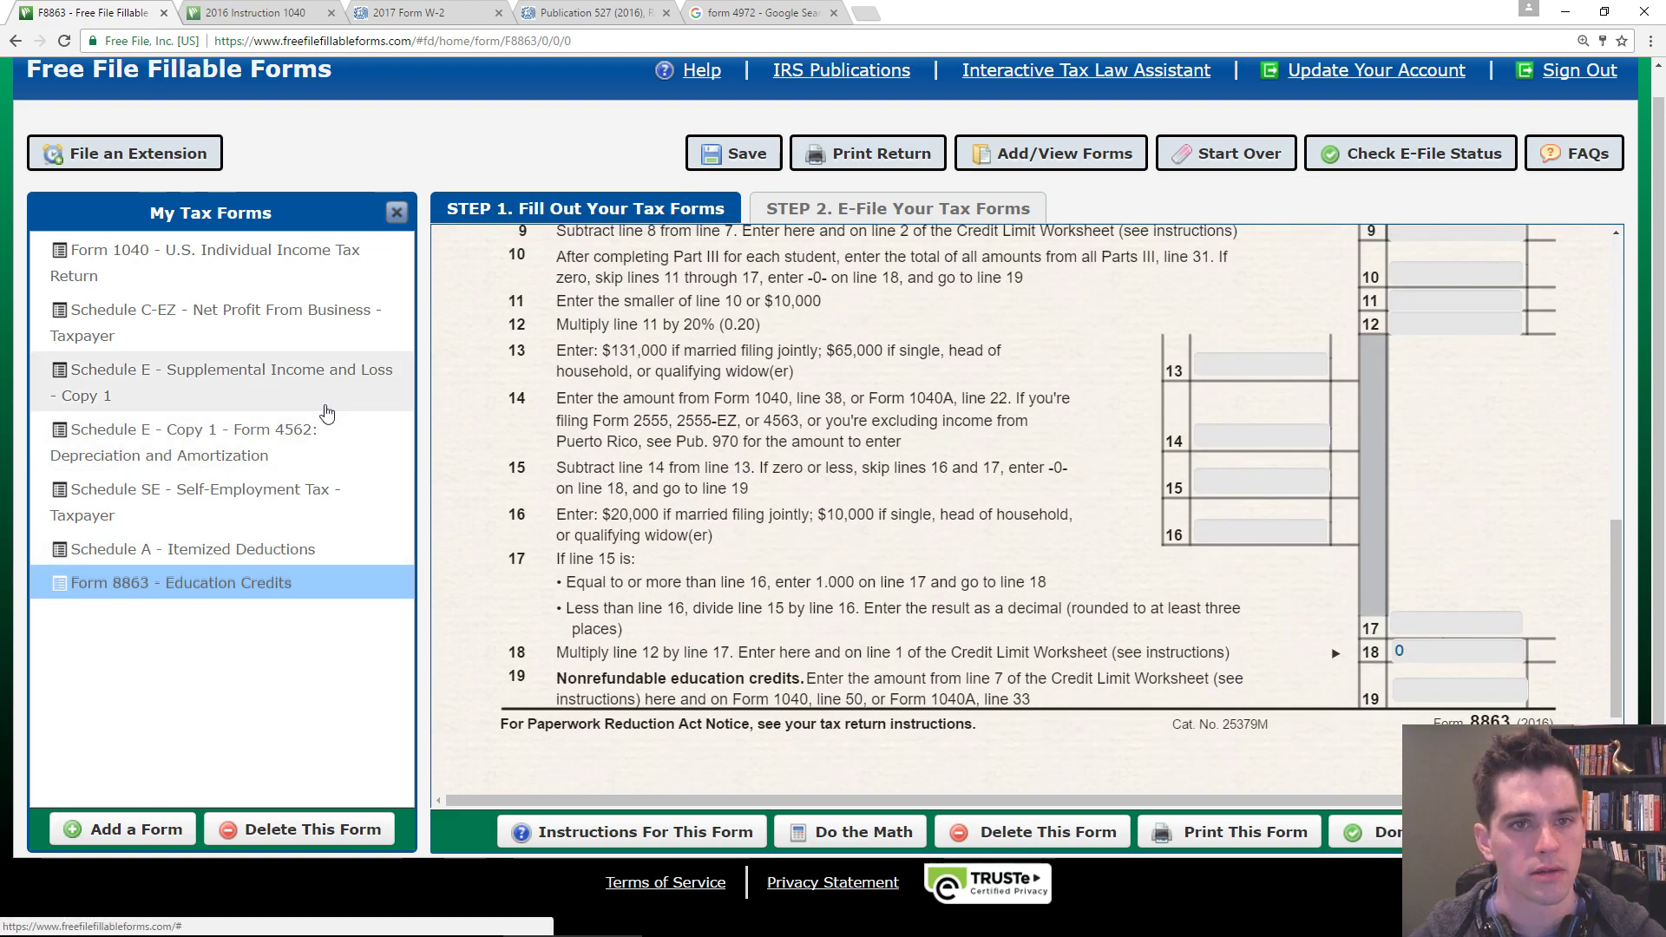
{"action": "scroll", "coordinate": [954, 607], "scroll_direction": "down", "scroll_amount": 1}
{"action": "left_click", "coordinate": [1475, 630]}
{"action": "type", "text": "1300"}
{"action": "left_click", "coordinate": [1480, 597]}
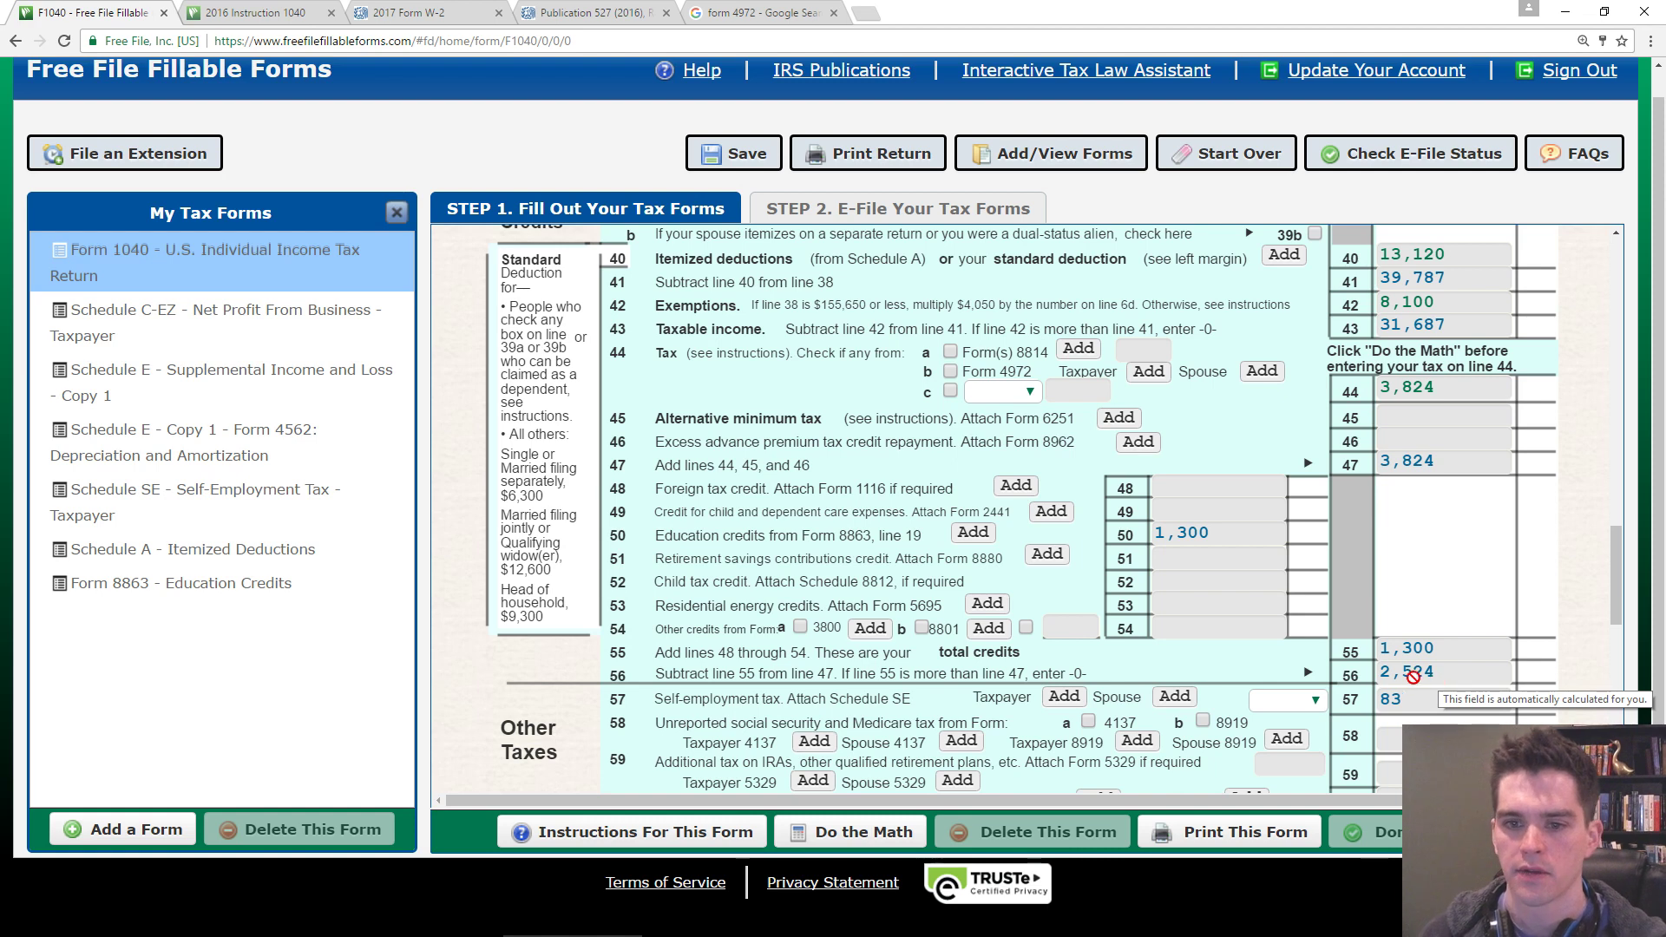
- Scroll Form 1040 lines 50–72 to check the 2,607 total tax on line 63
{"action": "scroll", "coordinate": [1215, 607], "scroll_direction": "down", "scroll_amount": 2}
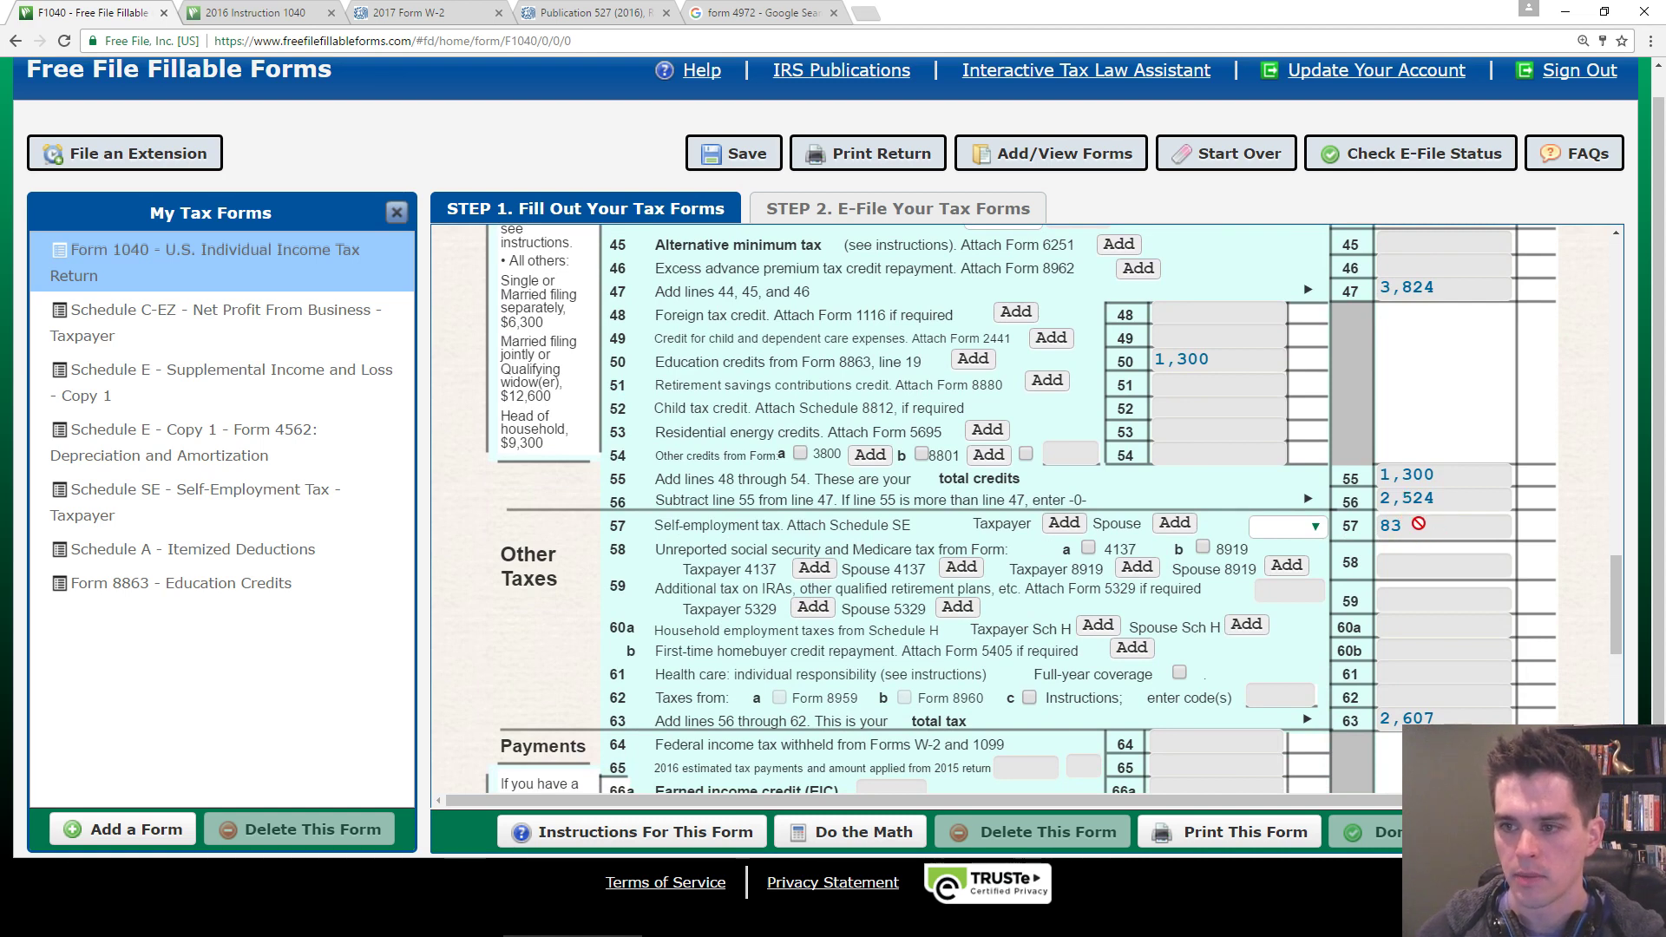
{"action": "scroll", "coordinate": [1423, 723], "scroll_direction": "down", "scroll_amount": 2}
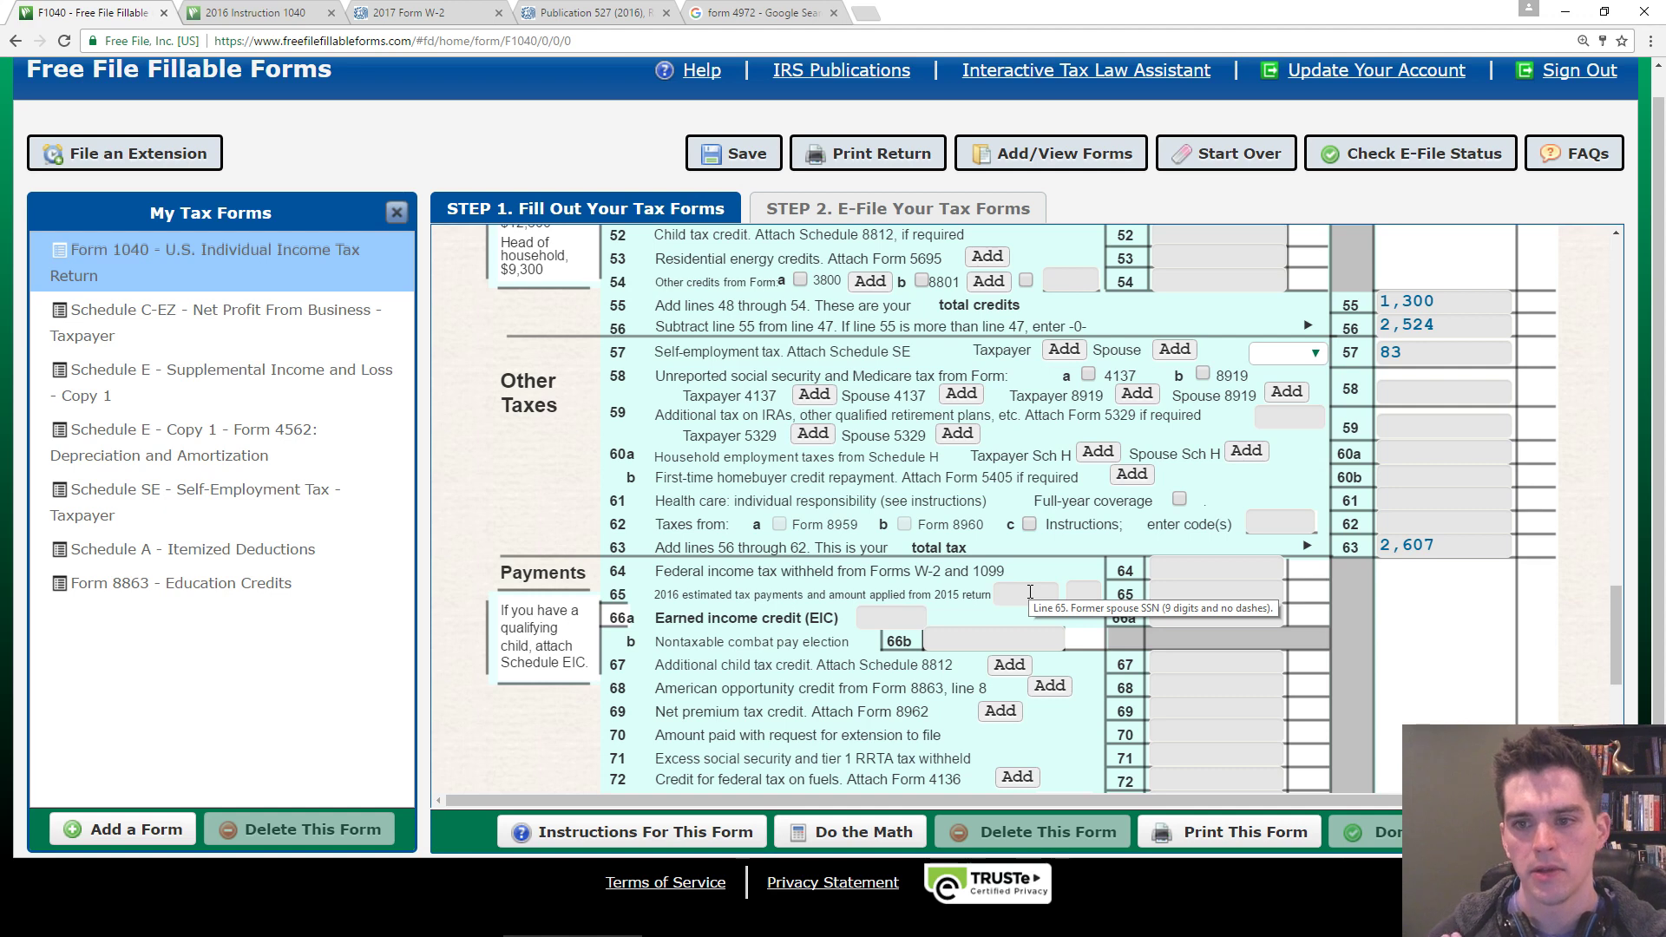
{"action": "left_click", "coordinate": [412, 11]}
{"action": "mouse_move", "coordinate": [1070, 211]}
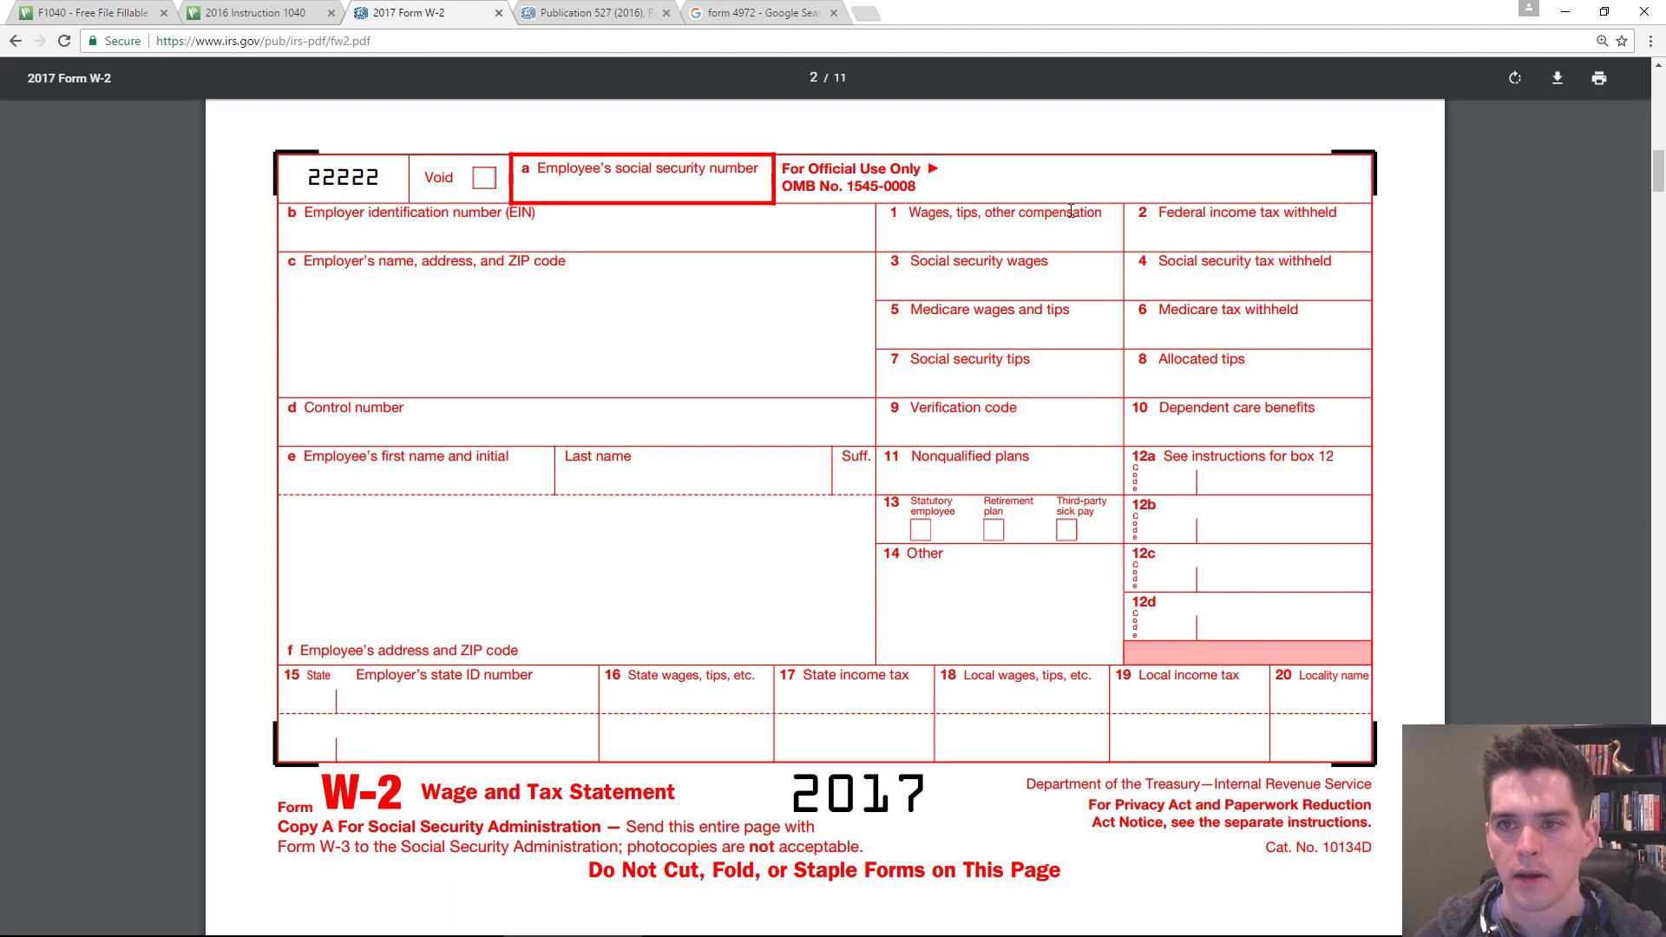
{"action": "left_click_drag", "start_coordinate": [922, 218], "coordinate": [1112, 218]}
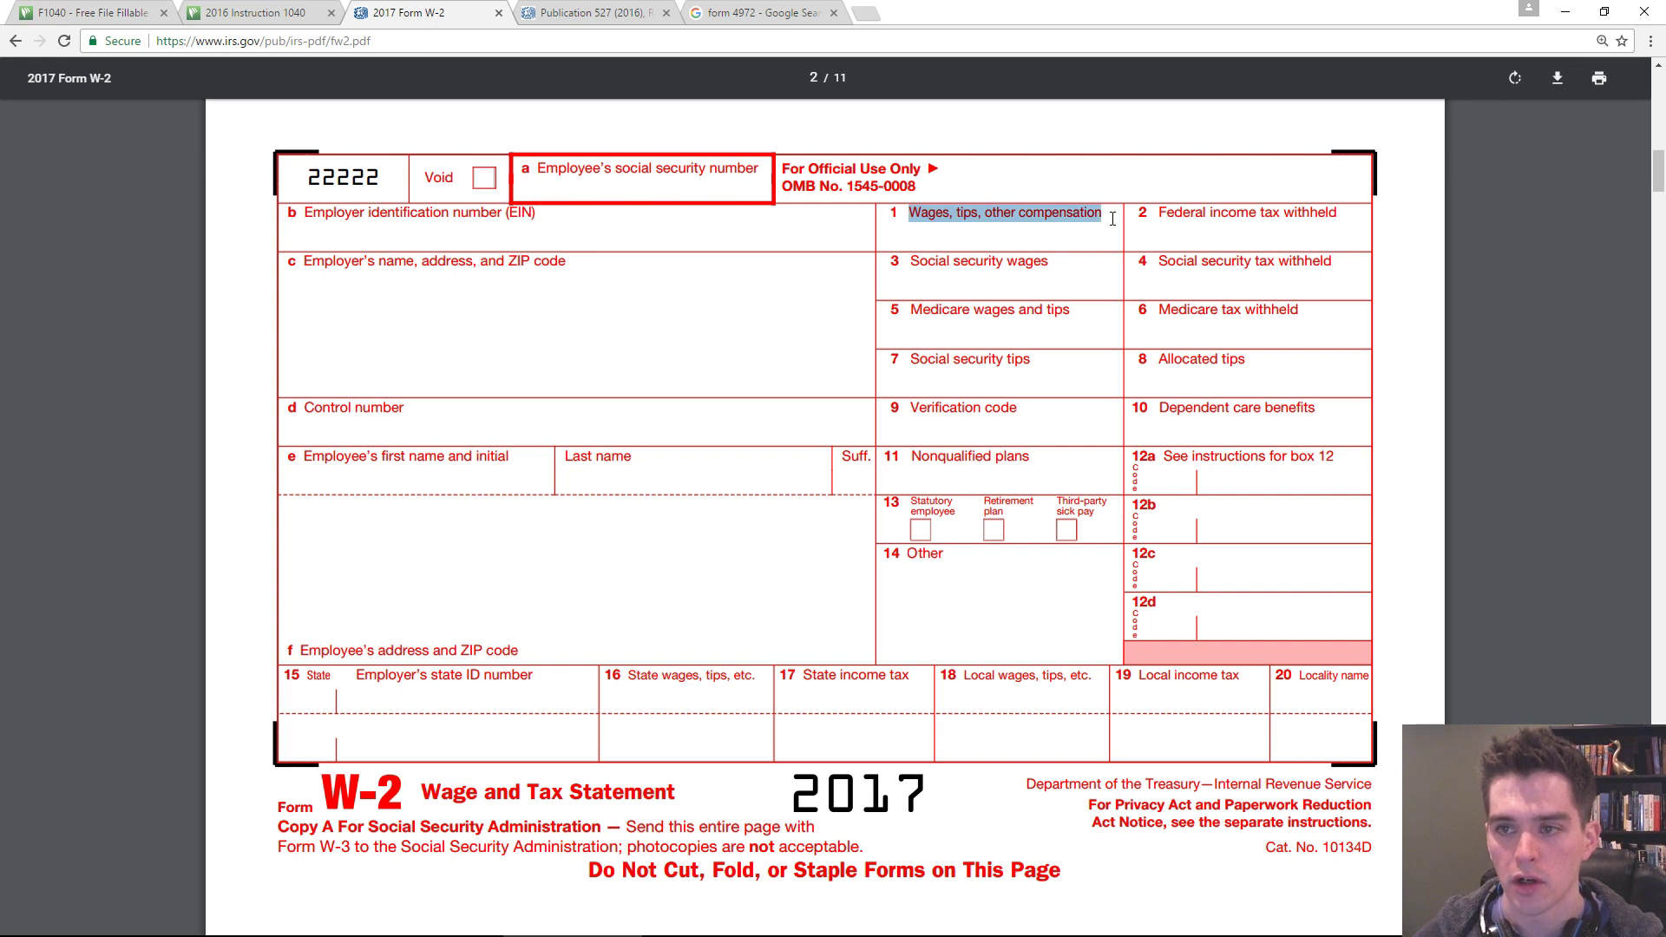
{"action": "left_click_drag", "start_coordinate": [1338, 215], "coordinate": [1193, 211]}
{"action": "left_click", "coordinate": [1064, 211]}
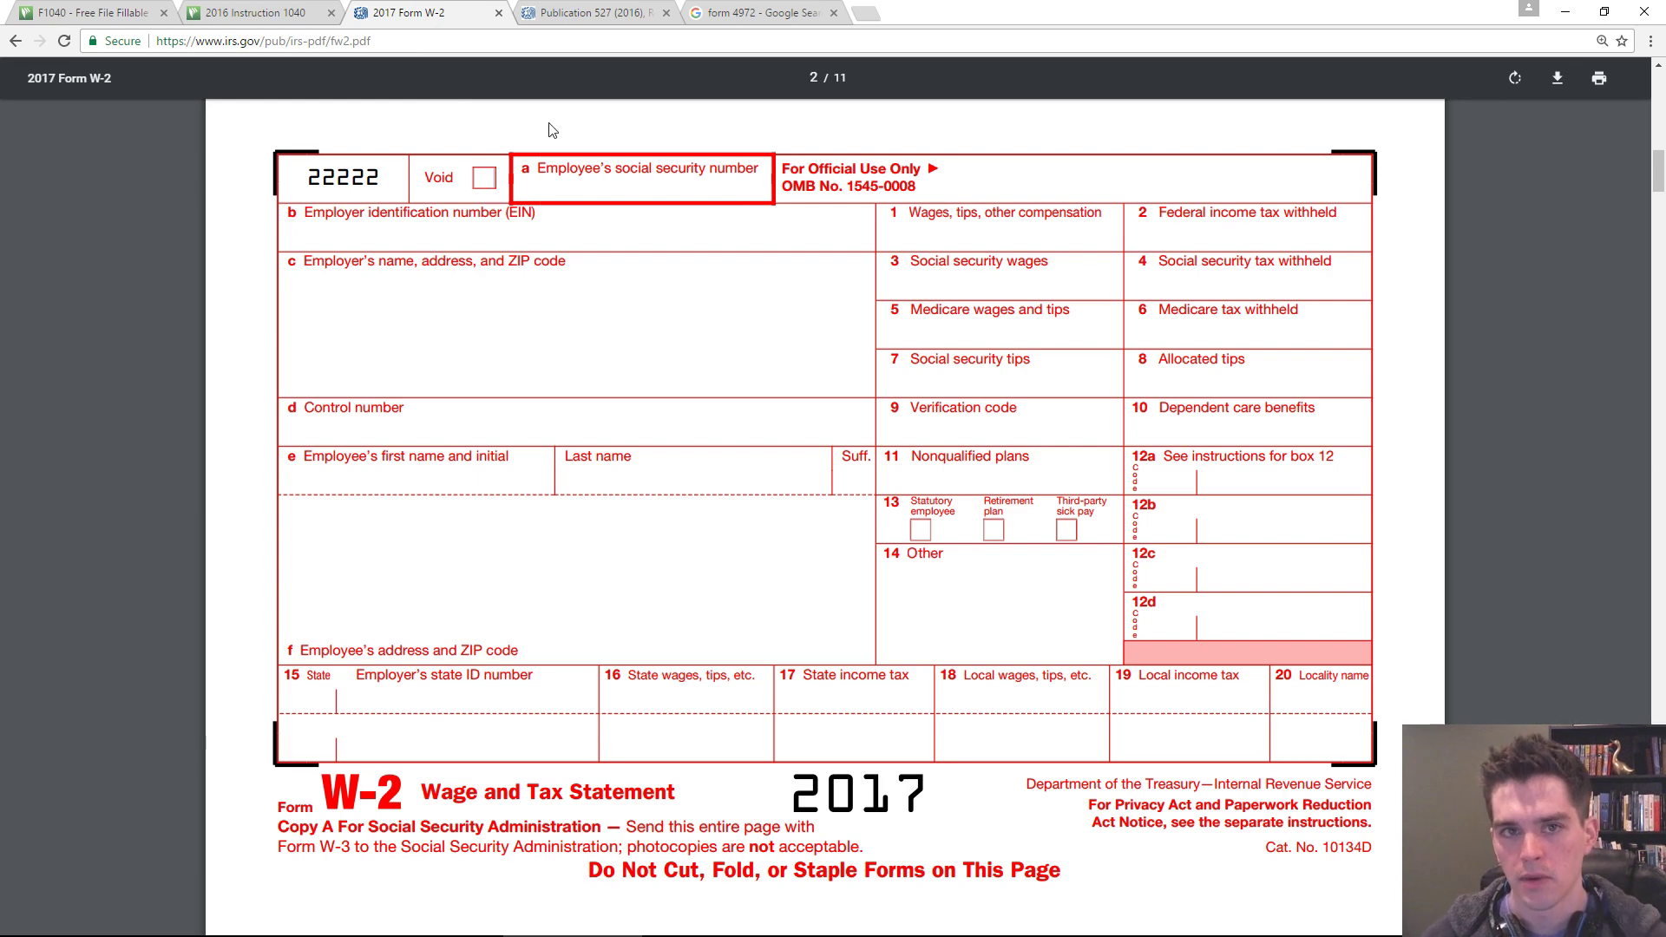
- On Form 1040, enter 3,154 of federal income tax withheld on line 64
{"action": "left_click", "coordinate": [108, 14]}
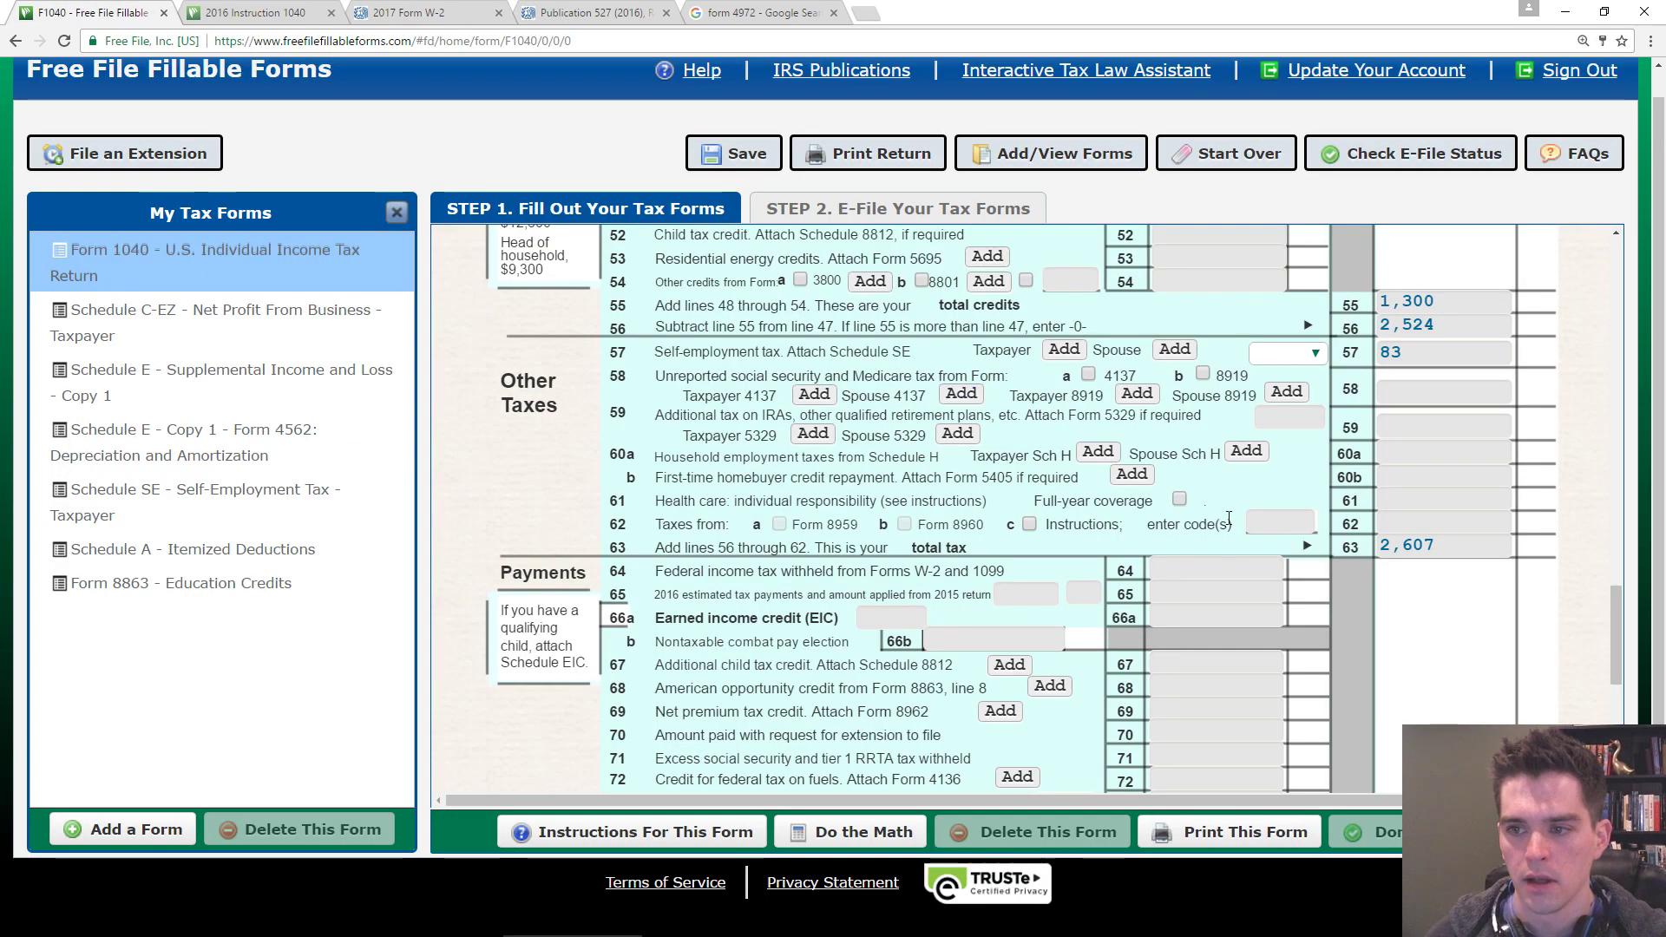
{"action": "left_click", "coordinate": [1208, 585]}
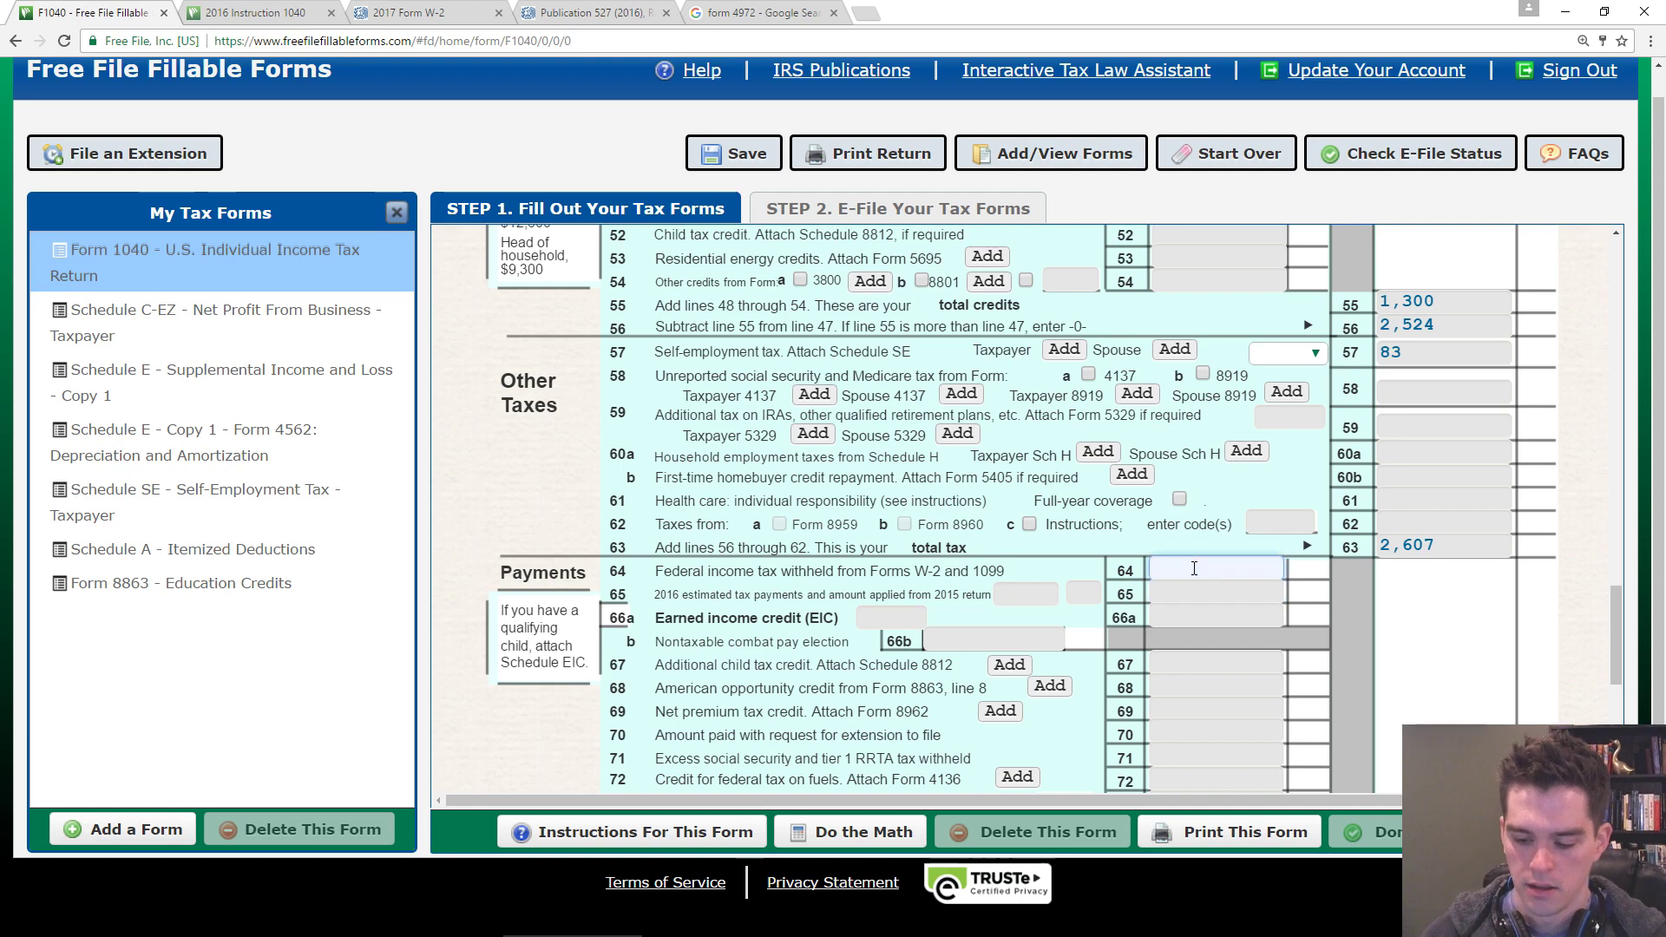
{"action": "type", "text": "3154"}
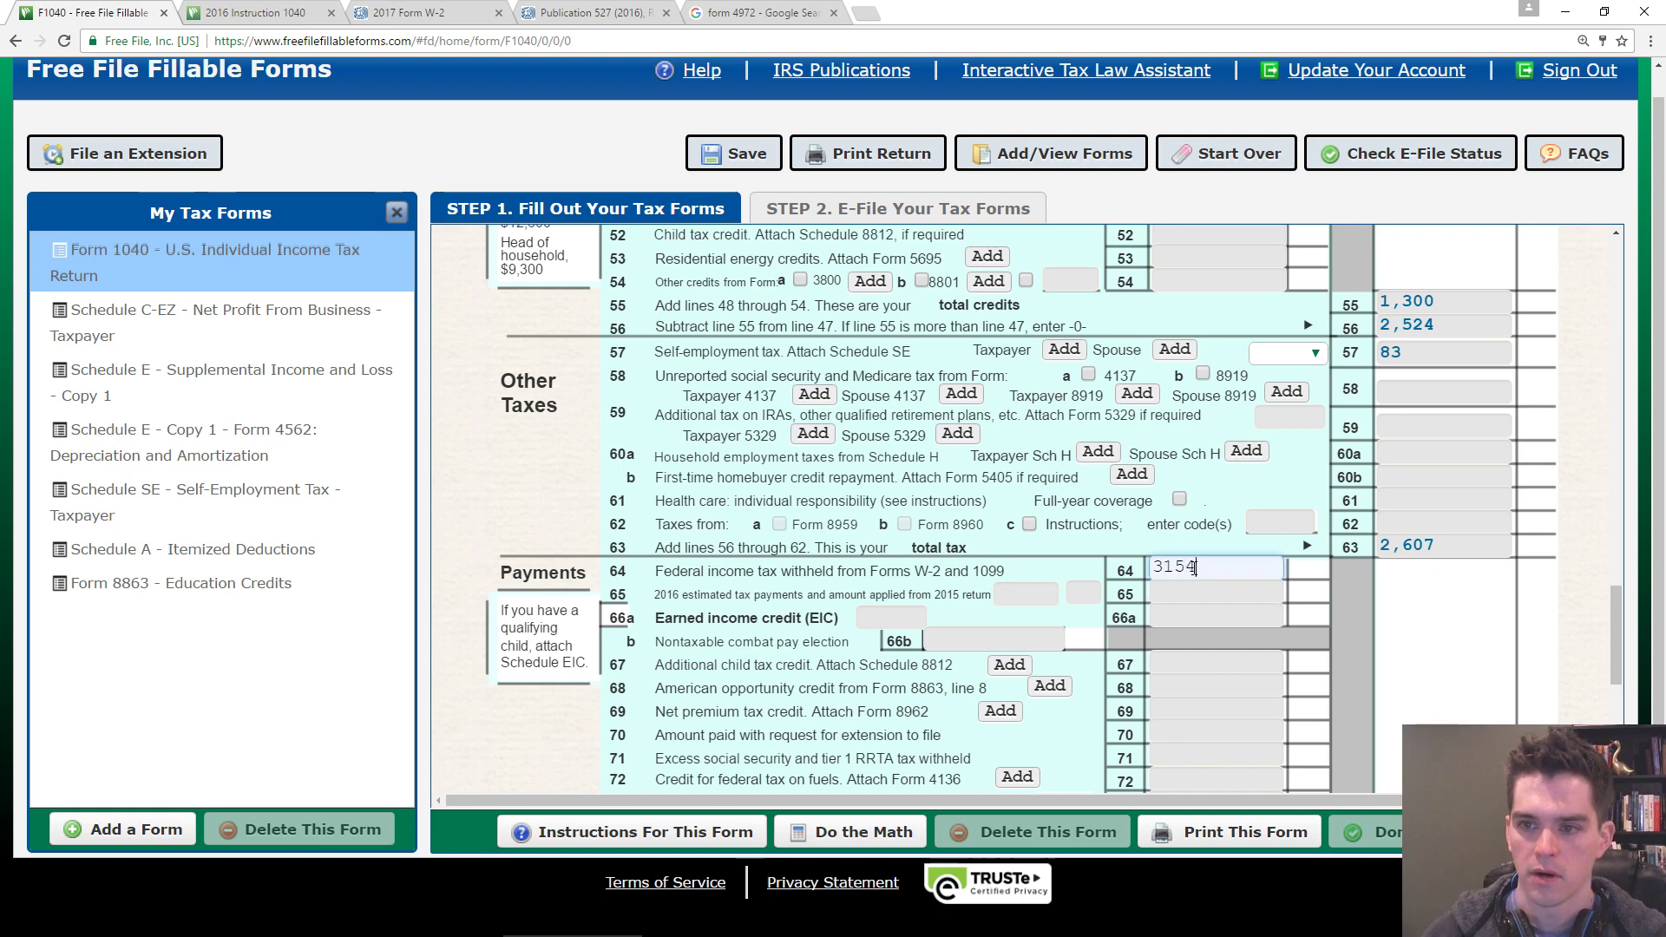
{"action": "left_click", "coordinate": [1193, 597]}
- Review lines 74–76a to confirm total payments of 3,154 and the 547 refund
{"action": "scroll", "coordinate": [1175, 626], "scroll_direction": "down", "scroll_amount": 1}
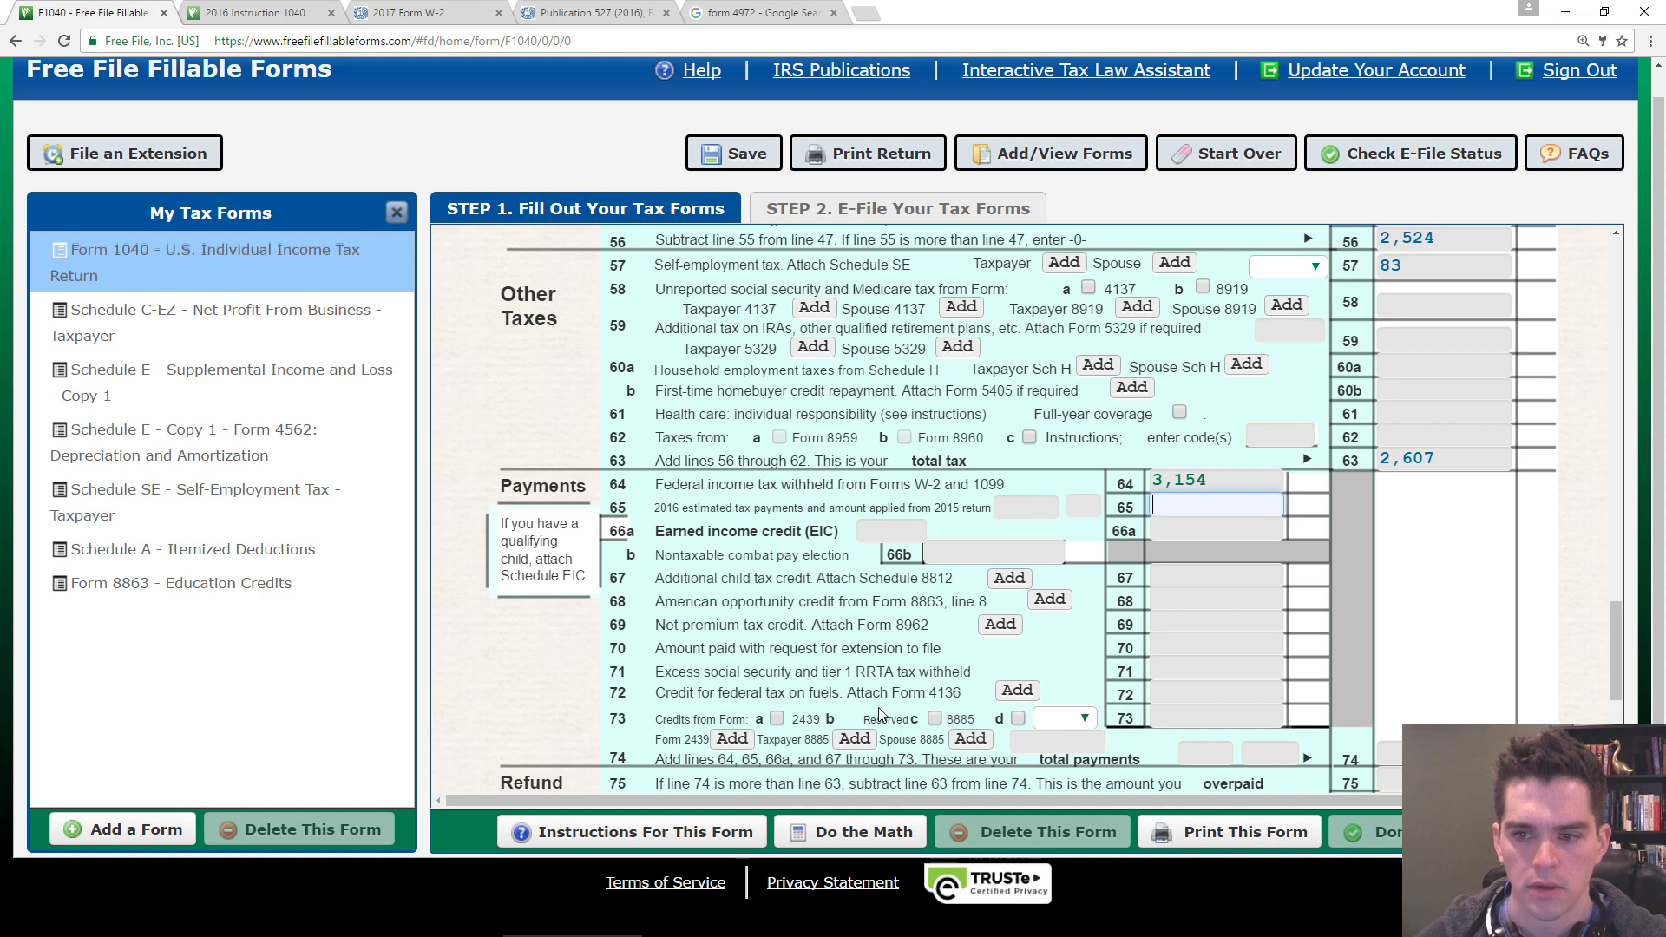
{"action": "scroll", "coordinate": [1326, 573], "scroll_direction": "down", "scroll_amount": 2}
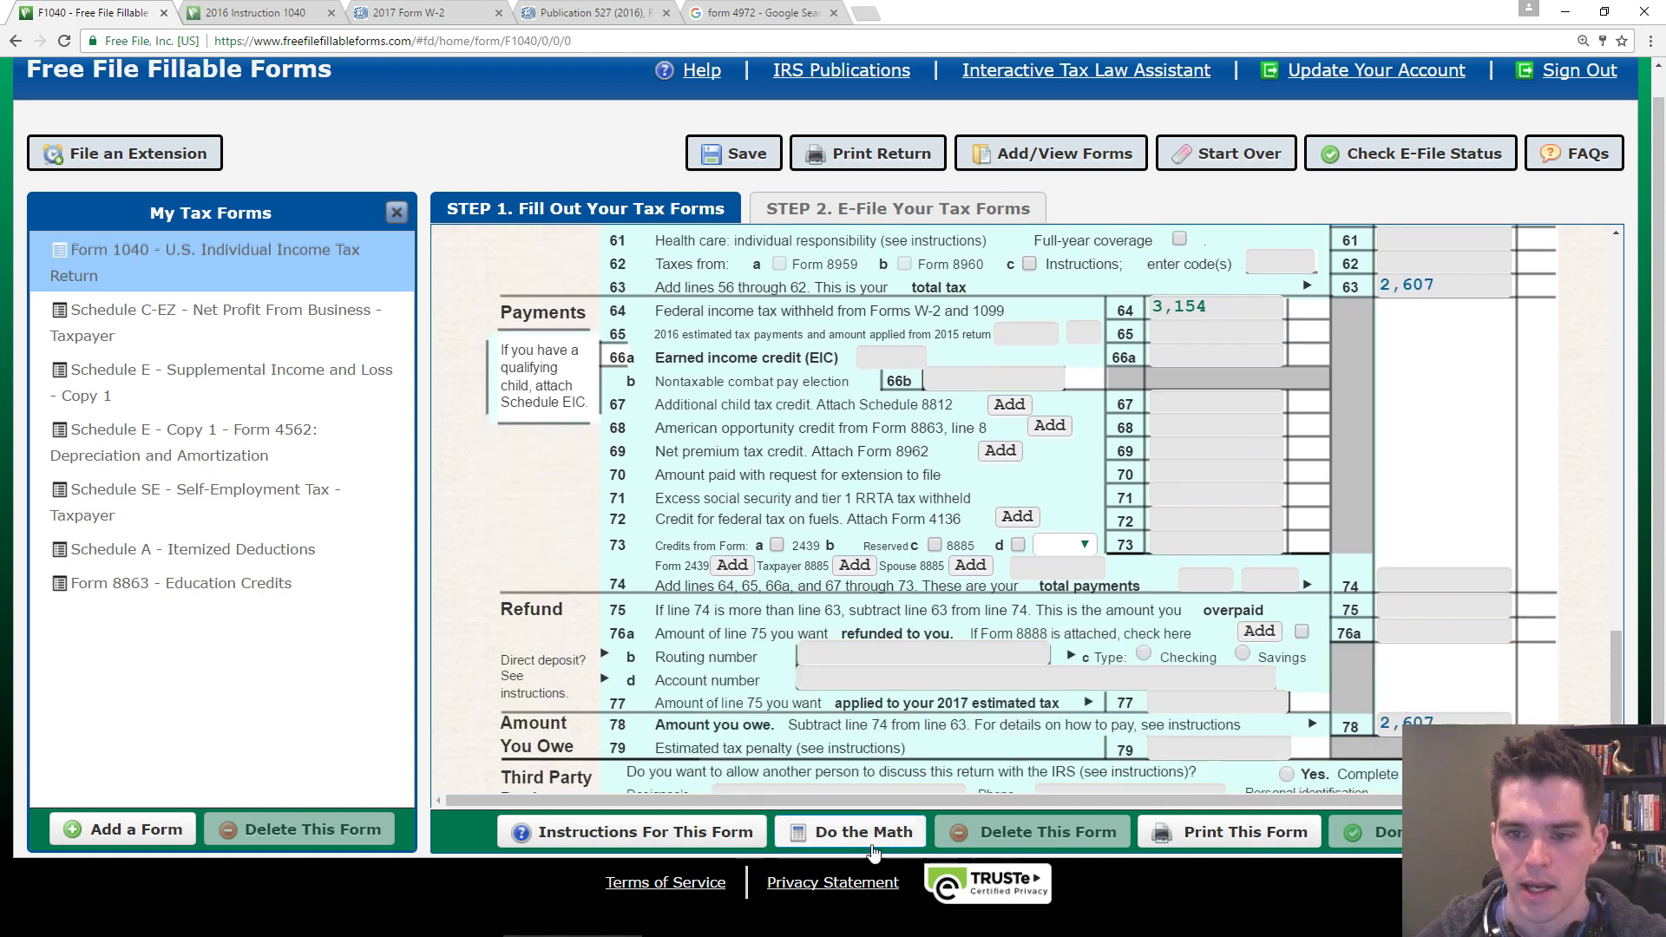
{"action": "scroll", "coordinate": [1423, 598], "scroll_direction": "up", "scroll_amount": 1}
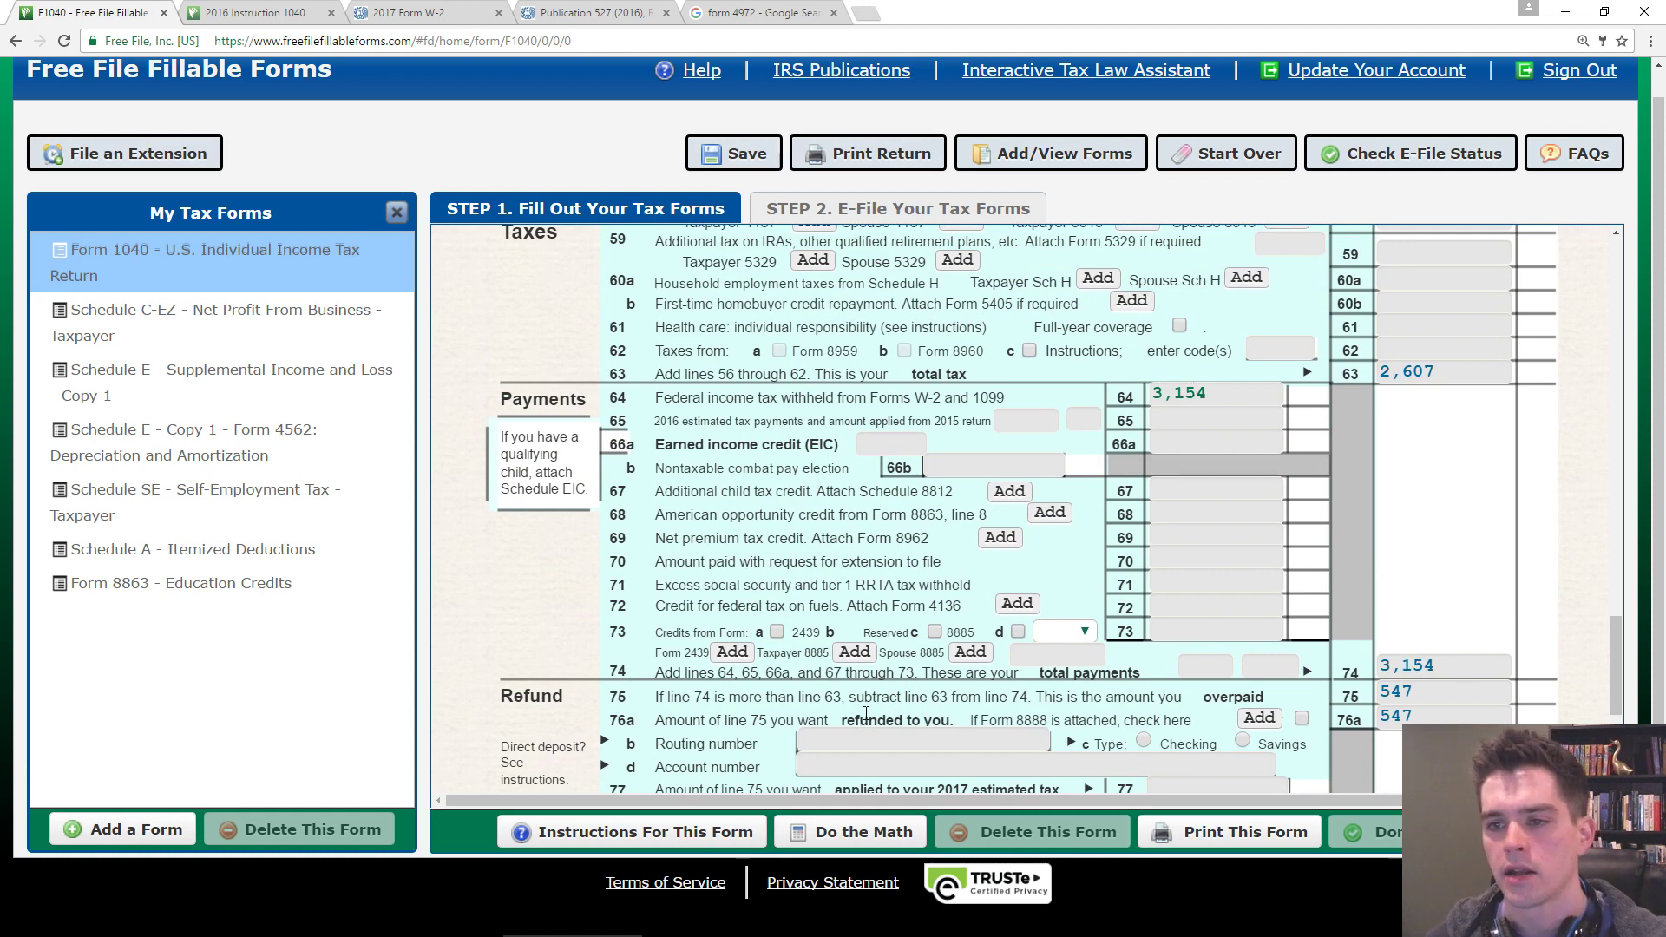
{"action": "scroll", "coordinate": [1490, 524], "scroll_direction": "up", "scroll_amount": 1}
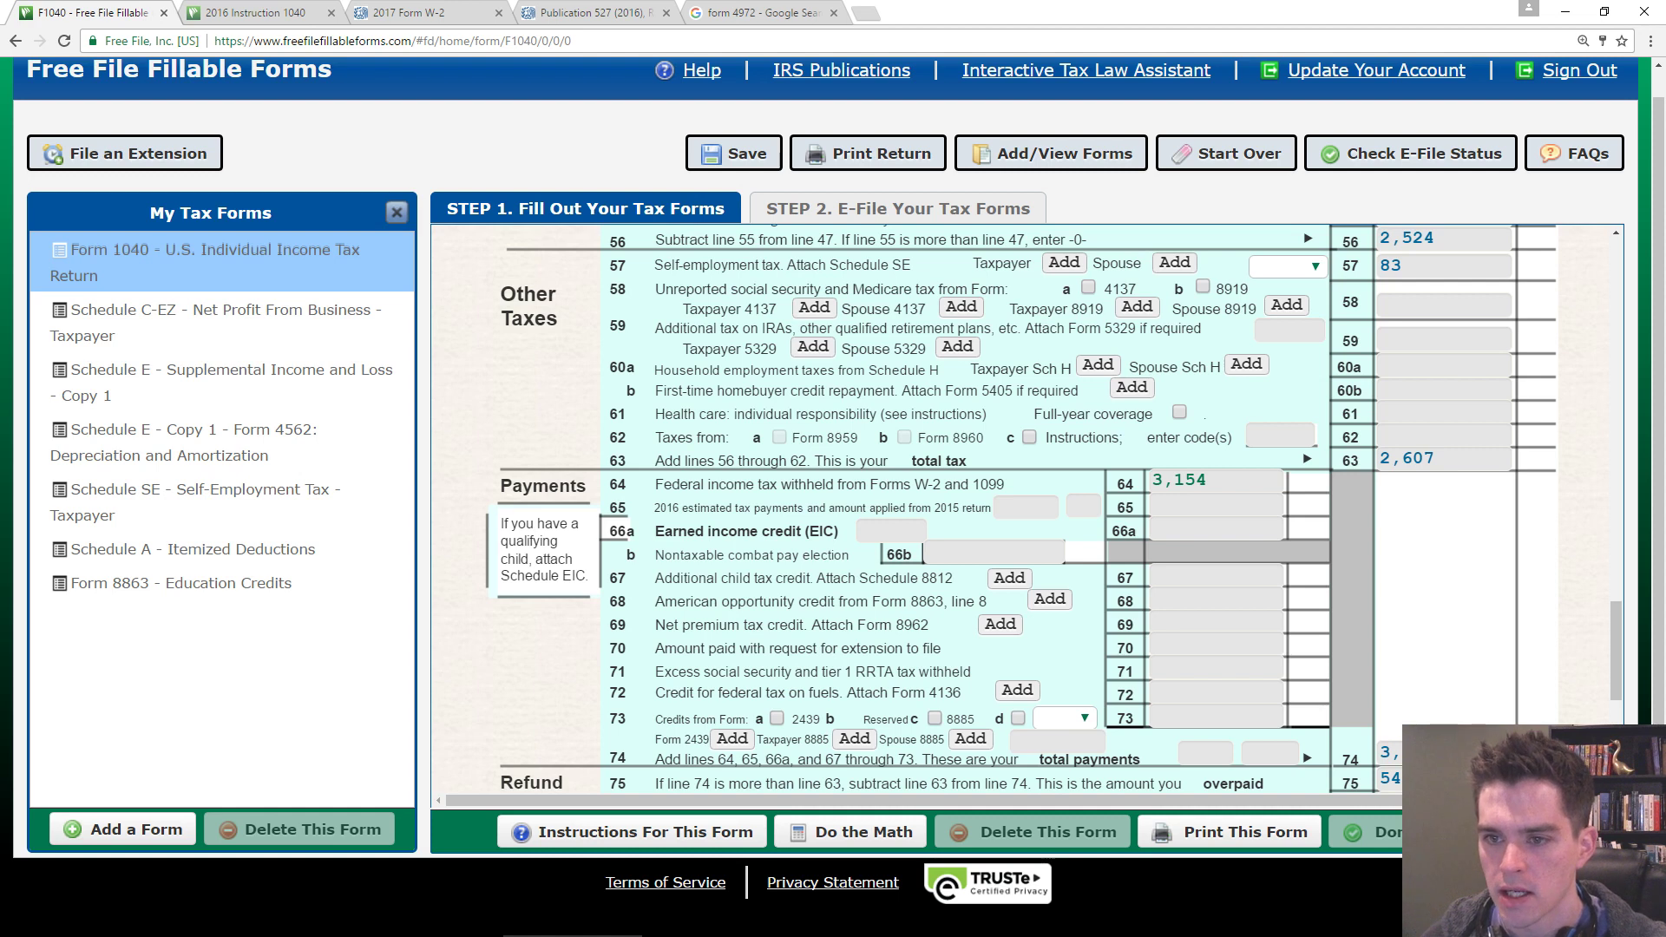
{"action": "scroll", "coordinate": [1458, 554], "scroll_direction": "up", "scroll_amount": 1}
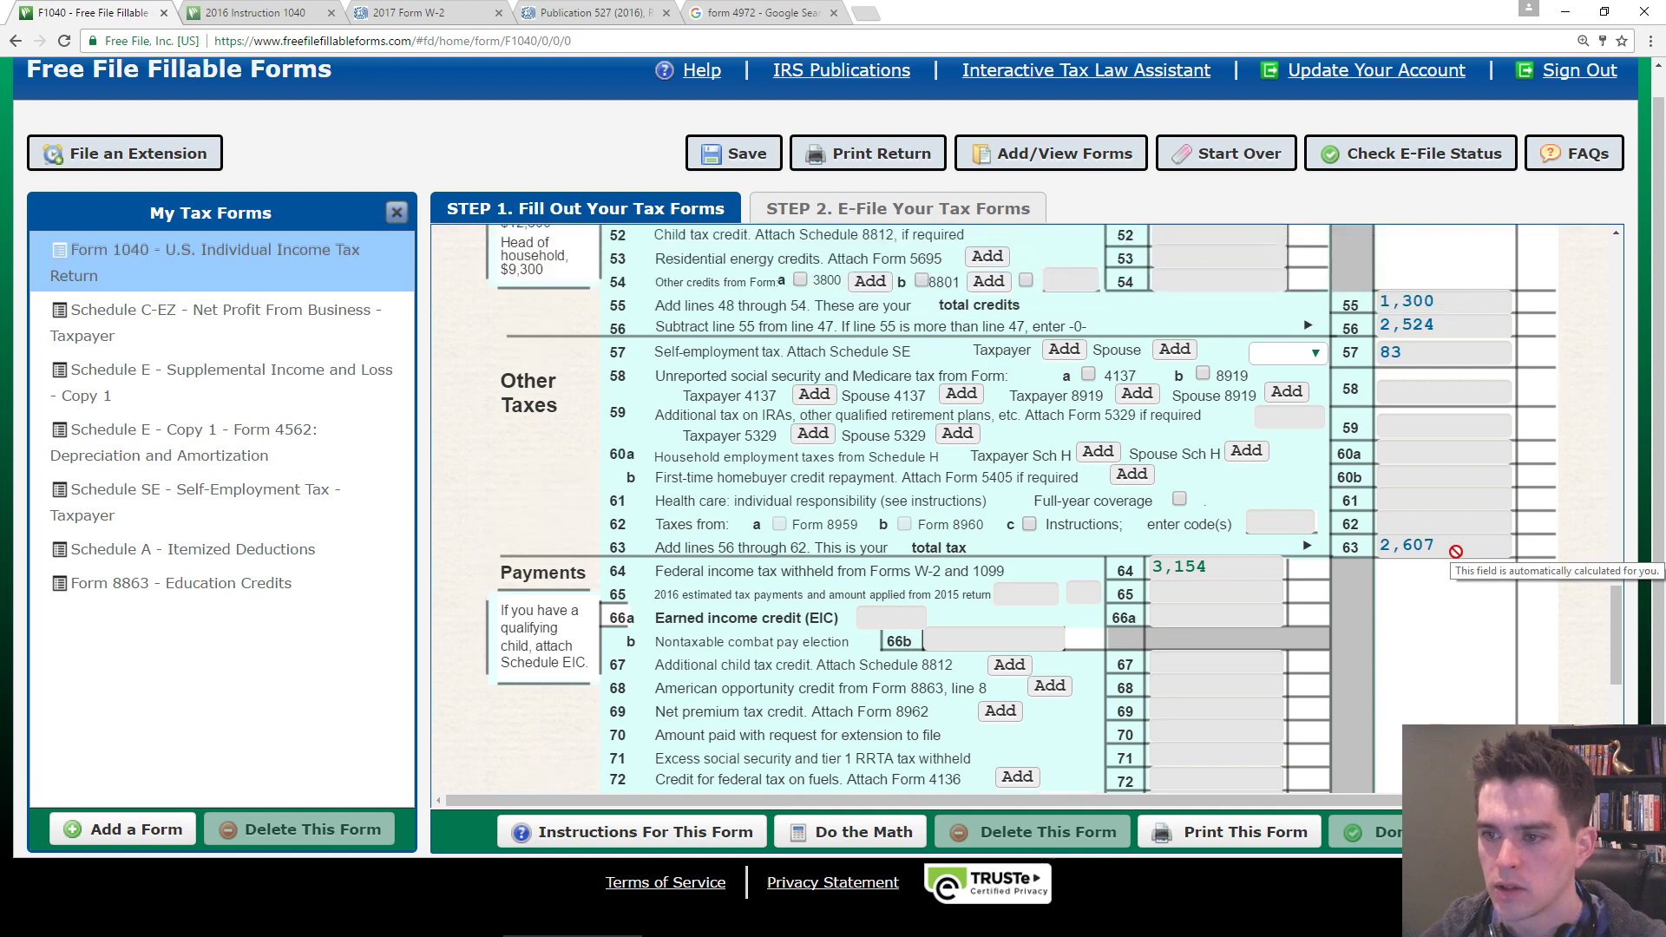
{"action": "scroll", "coordinate": [1460, 555], "scroll_direction": "down", "scroll_amount": 3}
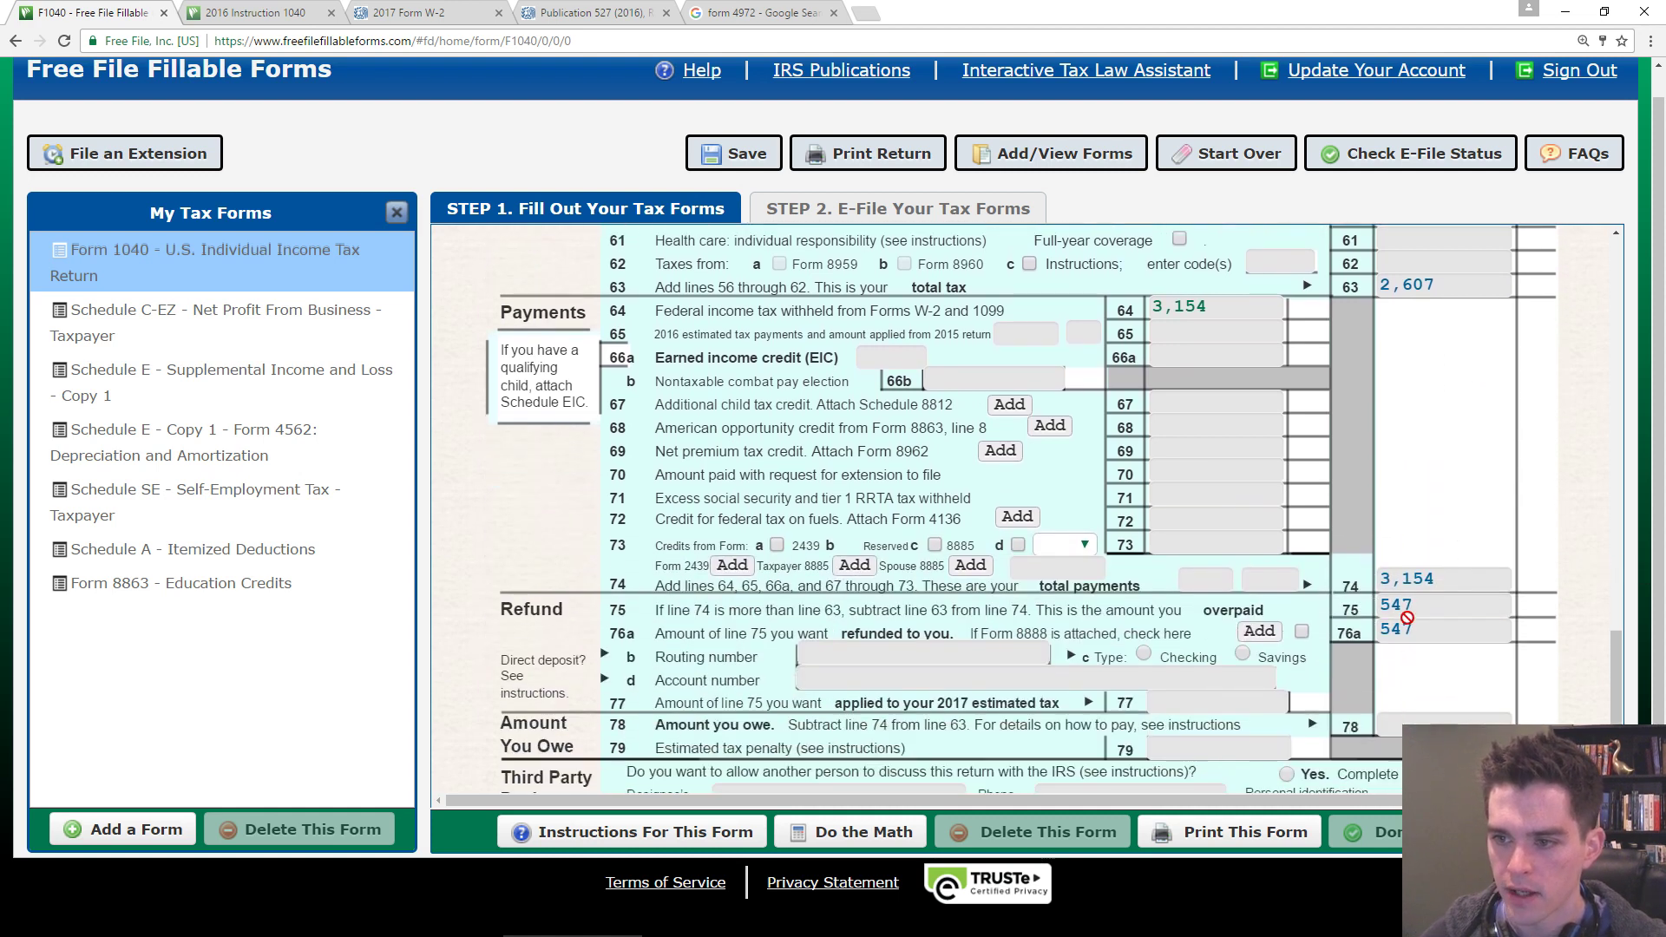
{"action": "scroll", "coordinate": [1494, 704], "scroll_direction": "down", "scroll_amount": 1}
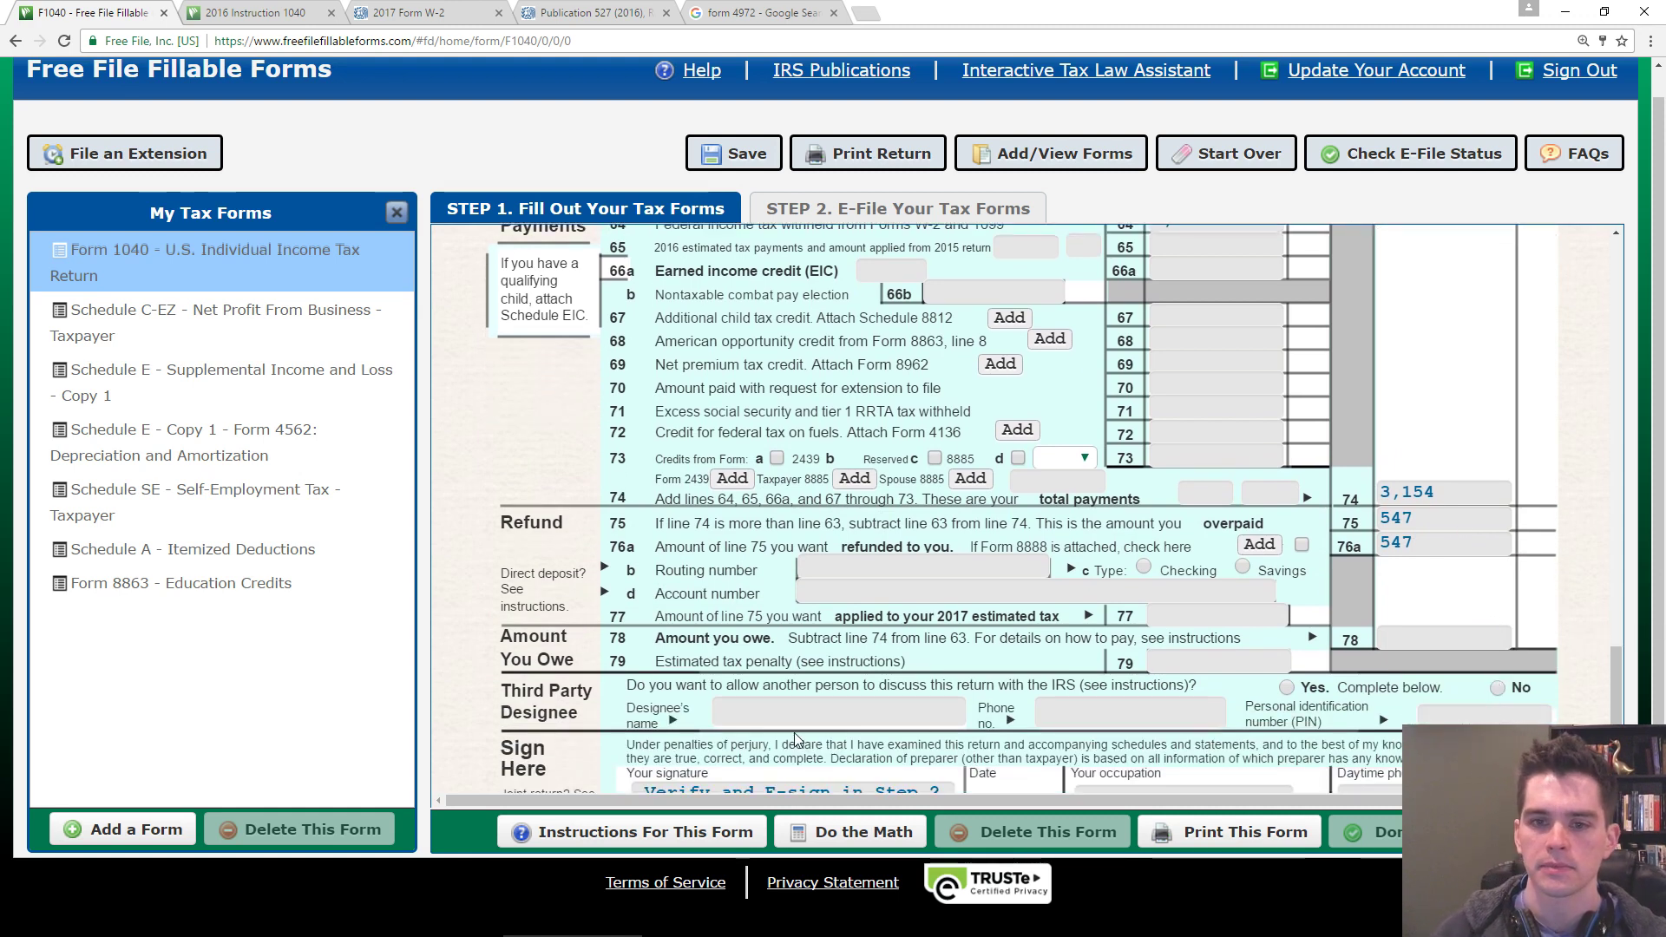
{"action": "left_click", "coordinate": [816, 565]}
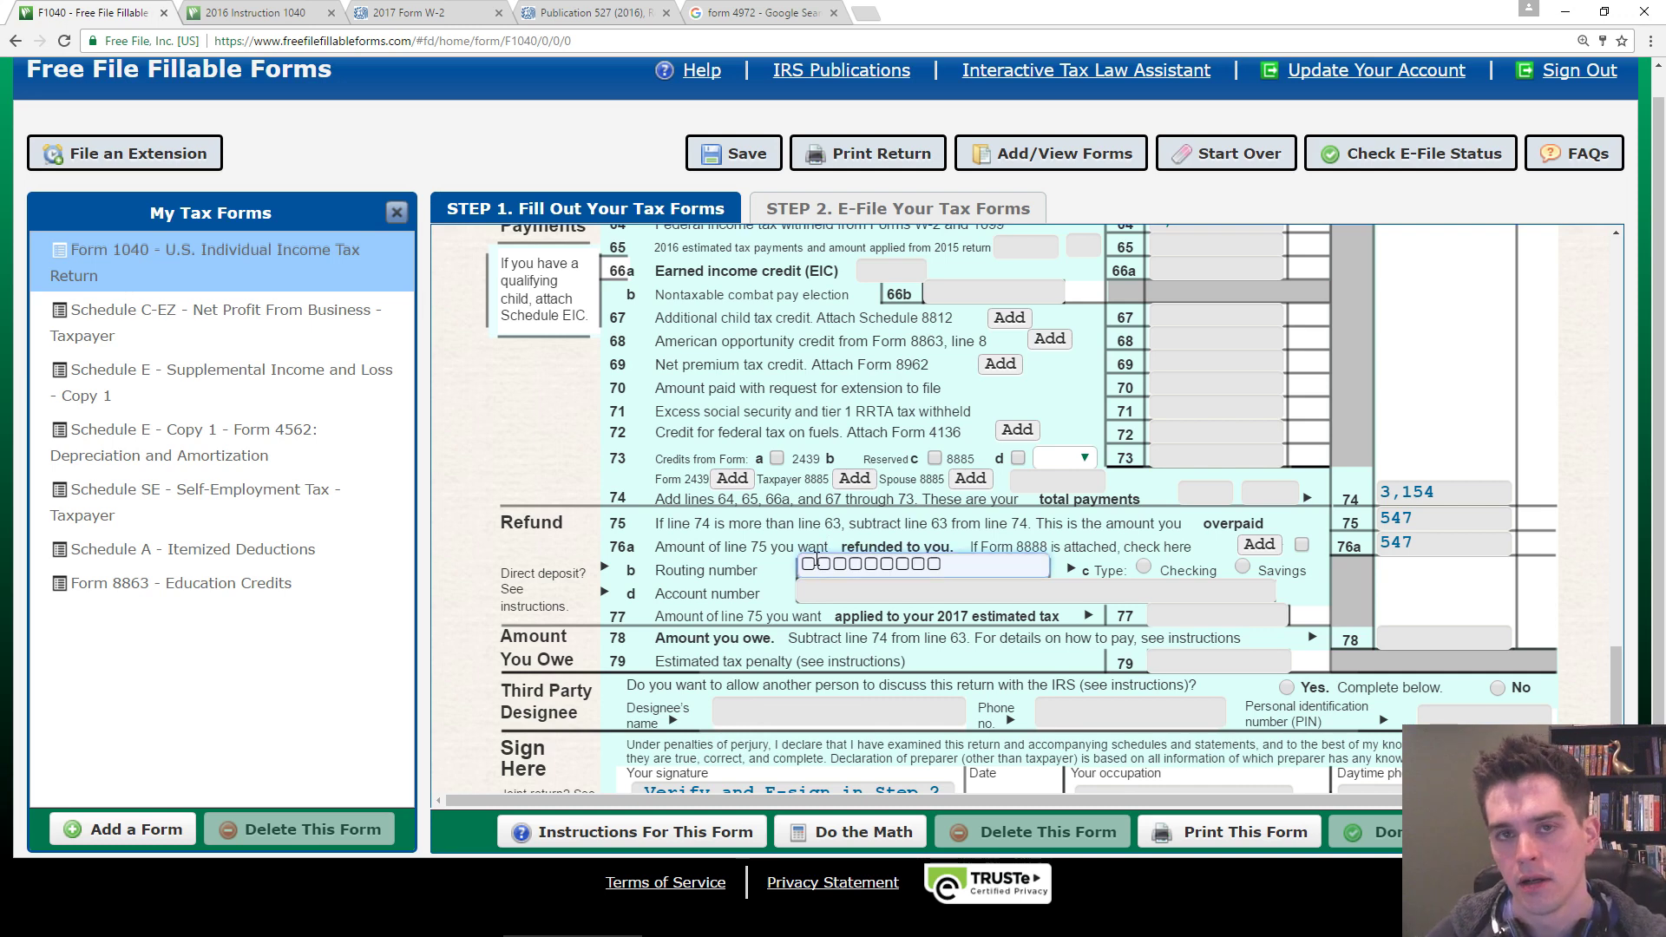